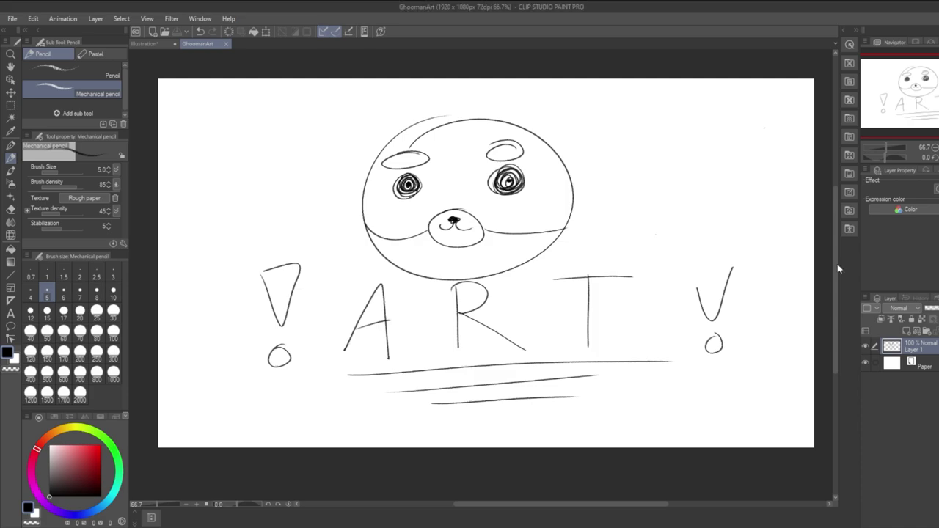
Add a new raster layer above the seal sketch on Layer 1 and hide Layer 1.
scroll(835, 261, "down", 1)
left_click_drag(835, 261, 835, 260)
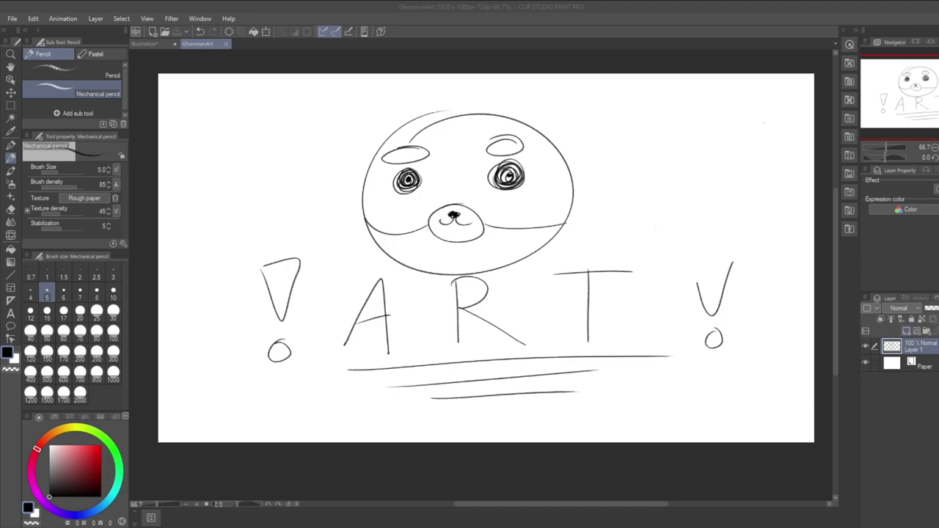
left_click(907, 331)
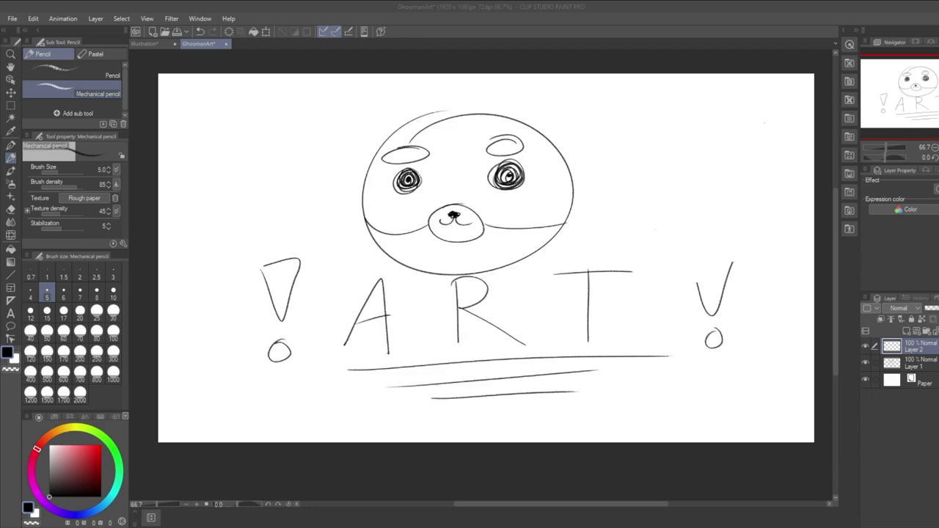
left_click(712, 207)
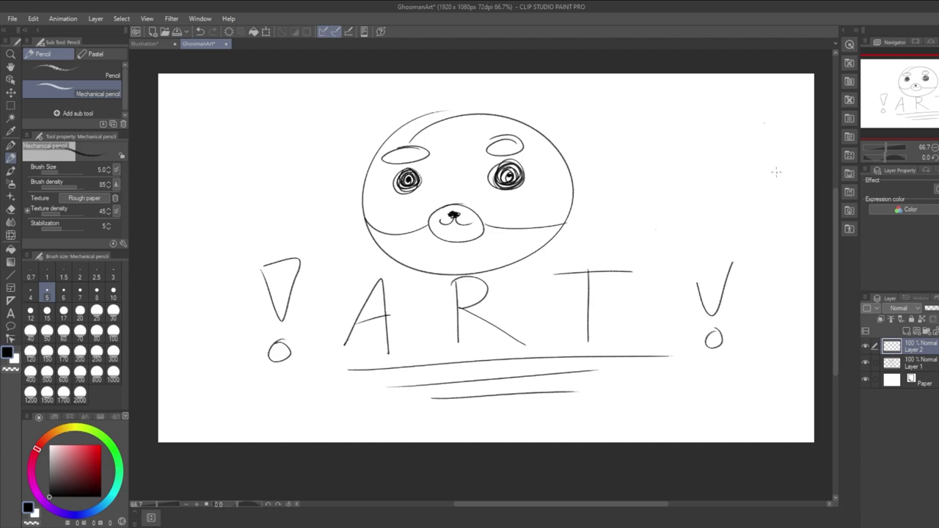
left_click_drag(707, 179, 725, 154)
key("ctrl+z")
left_click(866, 363)
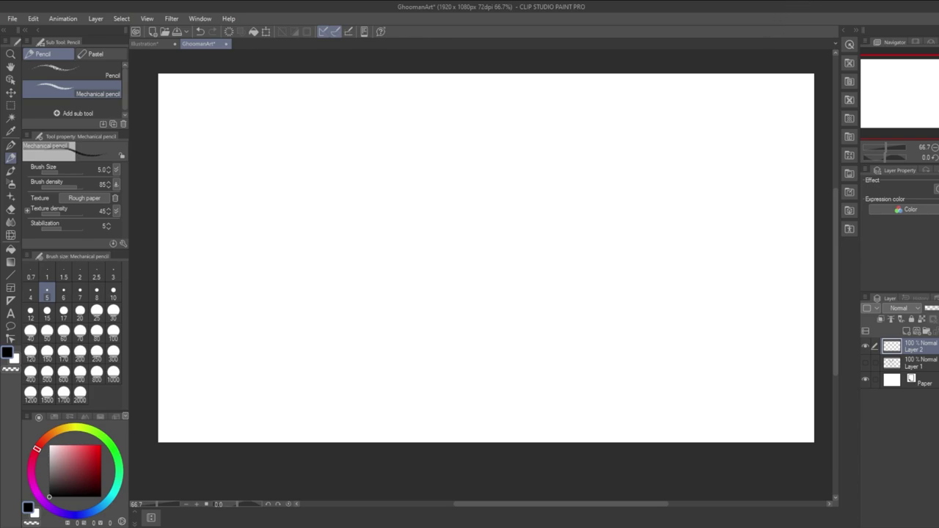
Handwrite an underlined "Goal" heading with a circled 1 below it in the canvas's upper-left corner.
left_click_drag(201, 106, 199, 116)
key("ctrl+z")
left_click_drag(194, 97, 185, 130)
mouse_move(182, 92)
left_mouse_down()
mouse_move(181, 145)
mouse_move(189, 142)
mouse_move(177, 98)
left_mouse_up()
left_click_drag(182, 94, 182, 80)
left_click_drag(178, 116, 186, 129)
mouse_move(184, 107)
left_mouse_down()
mouse_move(172, 125)
mouse_move(185, 108)
mouse_move(183, 80)
mouse_move(176, 132)
left_mouse_up()
mouse_move(174, 83)
left_mouse_down()
mouse_move(177, 133)
mouse_move(193, 94)
mouse_move(183, 121)
mouse_move(187, 110)
left_mouse_up()
mouse_move(187, 86)
left_mouse_down()
mouse_move(184, 116)
mouse_move(192, 87)
mouse_move(176, 88)
mouse_move(199, 82)
left_mouse_up()
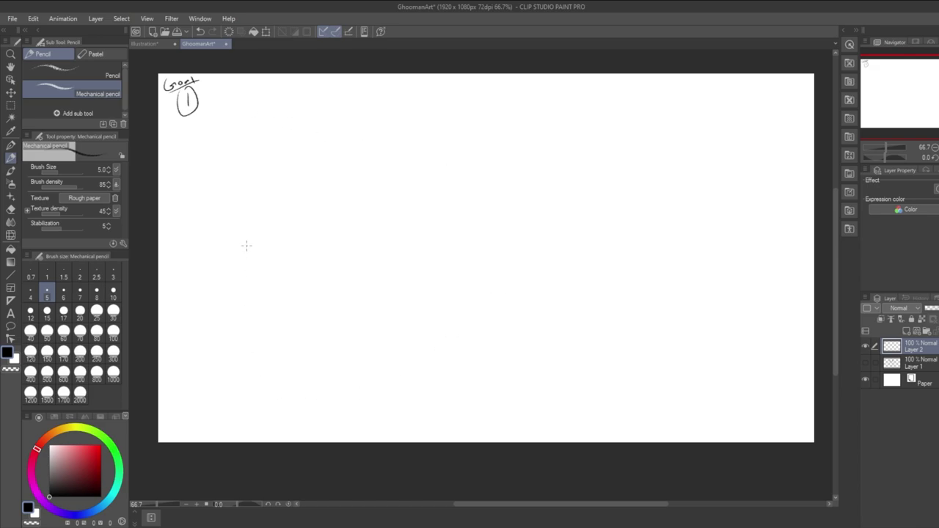
Handwrite "Schedule formating" beside the circled 1.
mouse_move(223, 90)
left_mouse_down()
mouse_move(211, 110)
mouse_move(229, 110)
left_mouse_up()
mouse_move(239, 90)
left_mouse_down()
mouse_move(239, 110)
mouse_move(251, 110)
left_mouse_up()
left_click_drag(256, 104, 282, 107)
mouse_move(289, 97)
left_mouse_down()
mouse_move(324, 104)
mouse_move(362, 78)
mouse_move(361, 93)
left_mouse_up()
left_click_drag(371, 93, 418, 98)
left_click_drag(432, 91, 444, 97)
mouse_move(437, 88)
left_mouse_down()
mouse_move(450, 87)
mouse_move(456, 100)
mouse_move(474, 91)
left_mouse_up()
left_click_drag(484, 86, 478, 115)
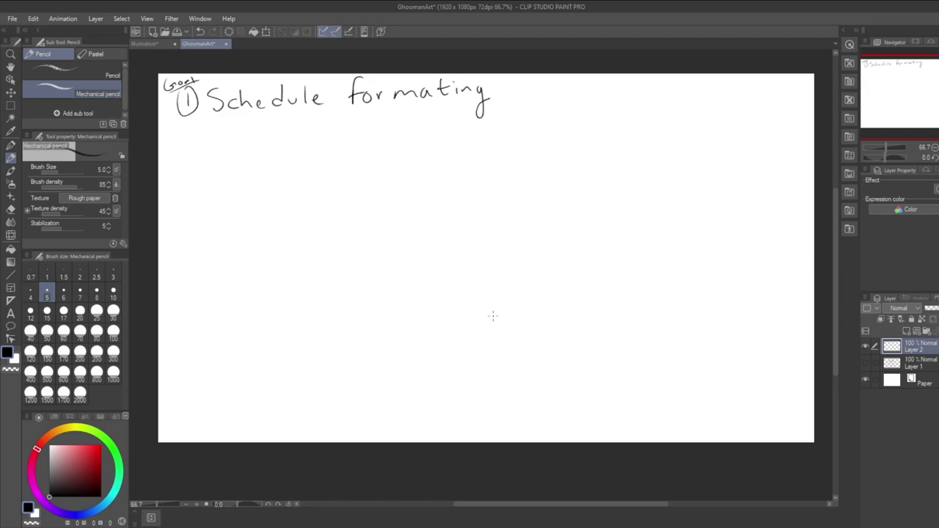
Handwrite a circled 2 followed by "Twitter Banner." as the second goal below the first.
mouse_move(196, 141)
left_mouse_down()
mouse_move(207, 161)
mouse_move(209, 132)
mouse_move(197, 133)
mouse_move(203, 175)
left_mouse_up()
left_click_drag(197, 149, 210, 165)
mouse_move(207, 136)
left_mouse_down()
mouse_move(192, 142)
mouse_move(206, 139)
mouse_move(191, 180)
mouse_move(205, 146)
mouse_move(209, 167)
left_mouse_up()
key("ctrl+z")
mouse_move(194, 140)
left_mouse_down()
mouse_move(185, 154)
mouse_move(206, 139)
left_mouse_up()
left_click_drag(201, 154, 211, 176)
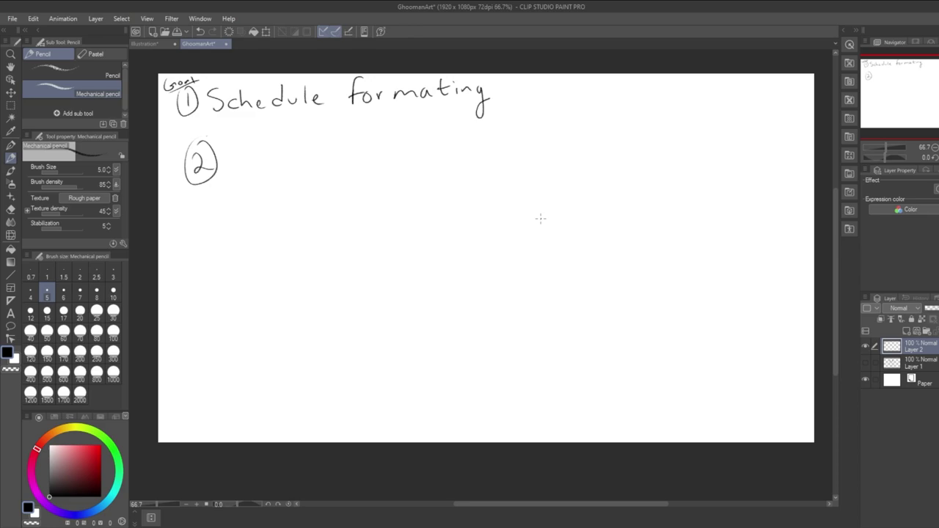
mouse_move(233, 147)
left_mouse_down()
mouse_move(233, 165)
mouse_move(255, 140)
mouse_move(261, 163)
left_mouse_up()
mouse_move(270, 138)
left_mouse_down()
mouse_move(270, 166)
mouse_move(281, 161)
left_mouse_up()
mouse_move(265, 147)
left_mouse_down()
mouse_move(285, 145)
mouse_move(290, 159)
left_mouse_up()
left_click_drag(295, 156, 396, 142)
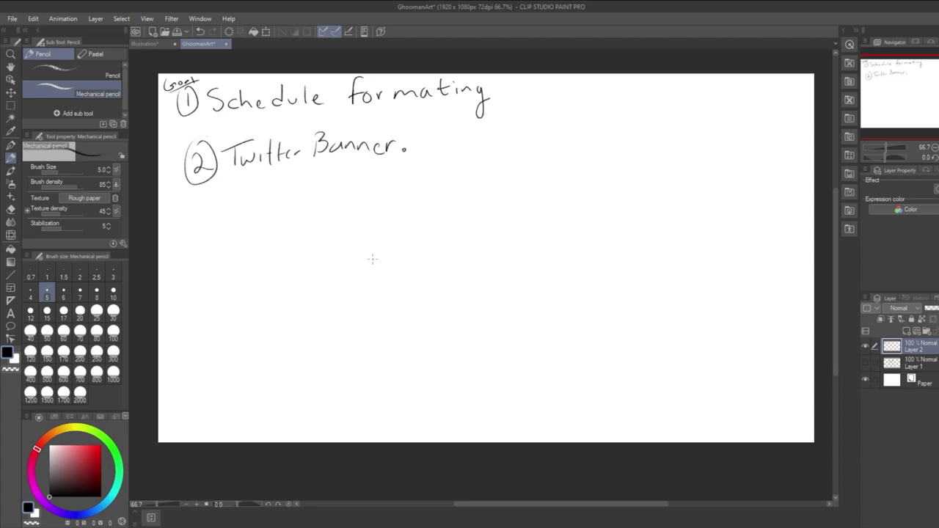
Handwrite a circled 3 followed by "Art:" and the subject's name as the third goal.
left_click_drag(189, 216, 187, 238)
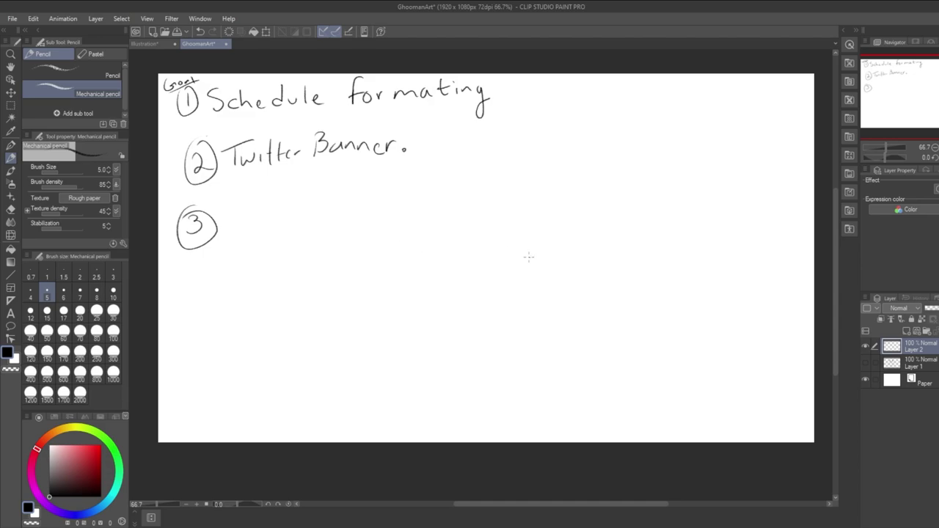
scroll(443, 275, "up", 1)
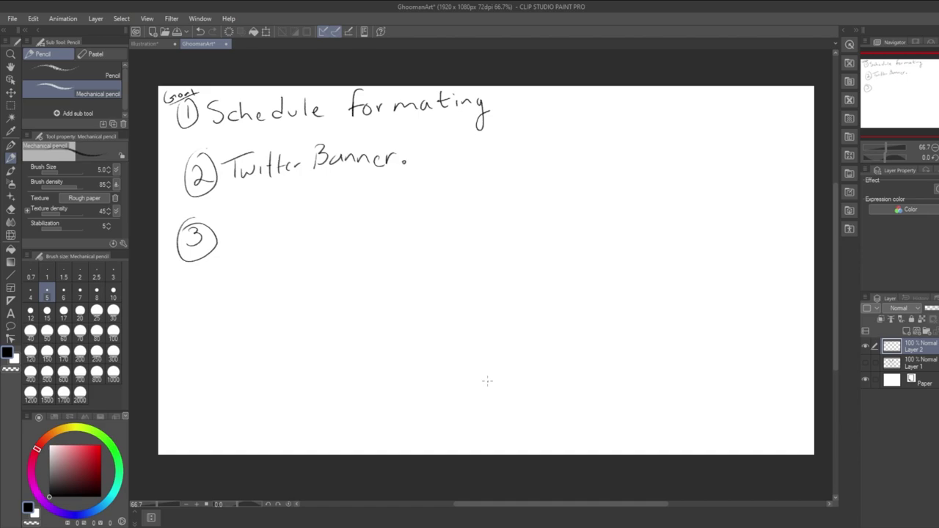
left_click_drag(232, 252, 244, 242)
mouse_move(249, 254)
left_mouse_down()
mouse_move(261, 239)
mouse_move(264, 252)
left_mouse_up()
left_click_drag(260, 239, 312, 240)
left_click(284, 240)
left_click(284, 246)
mouse_move(307, 239)
left_mouse_down()
mouse_move(360, 236)
mouse_move(383, 219)
mouse_move(400, 239)
left_mouse_up()
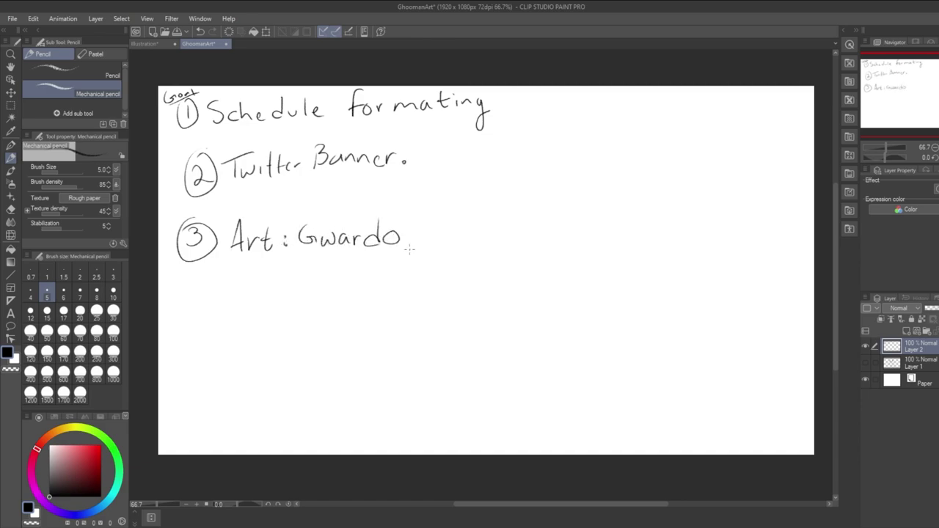
Add a new layer with Layer 2 hidden, and handwrite a circled α and "Chevron format" along the canvas's upper edge.
left_click(906, 332)
left_click(865, 363)
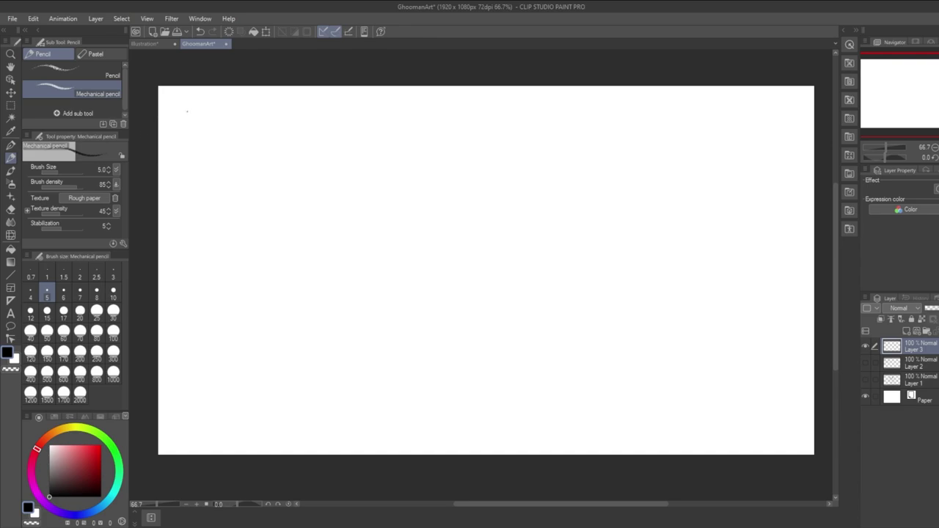
left_click_drag(179, 100, 179, 111)
mouse_move(181, 91)
left_mouse_down()
mouse_move(220, 102)
mouse_move(227, 96)
mouse_move(210, 93)
mouse_move(220, 75)
mouse_move(192, 117)
mouse_move(185, 95)
mouse_move(168, 112)
mouse_move(196, 92)
mouse_move(188, 121)
mouse_move(228, 96)
left_mouse_up()
mouse_move(184, 94)
left_mouse_down()
mouse_move(178, 102)
mouse_move(190, 113)
mouse_move(192, 88)
mouse_move(236, 112)
mouse_move(271, 98)
mouse_move(328, 105)
mouse_move(339, 94)
left_mouse_up()
left_click_drag(339, 98, 392, 103)
mouse_move(398, 87)
left_mouse_down()
mouse_move(400, 102)
mouse_move(403, 94)
left_mouse_up()
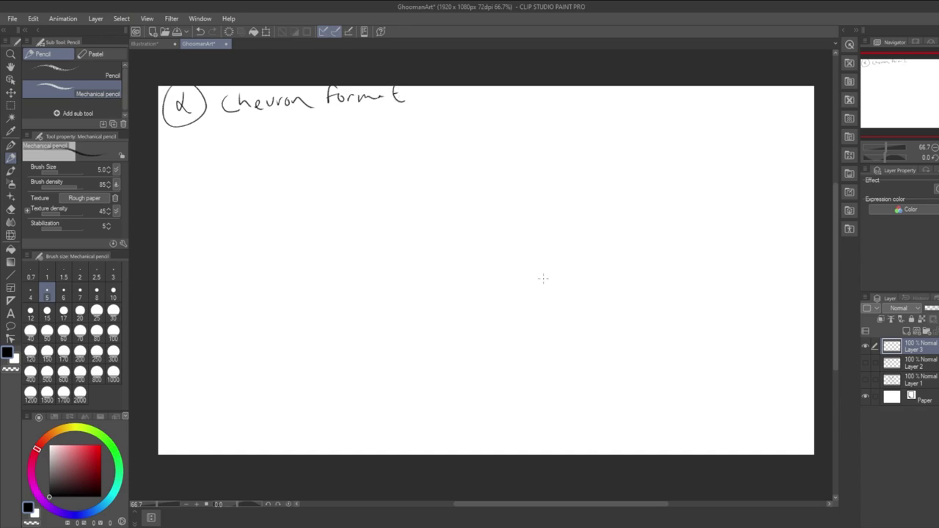
left_click_drag(343, 107, 409, 424)
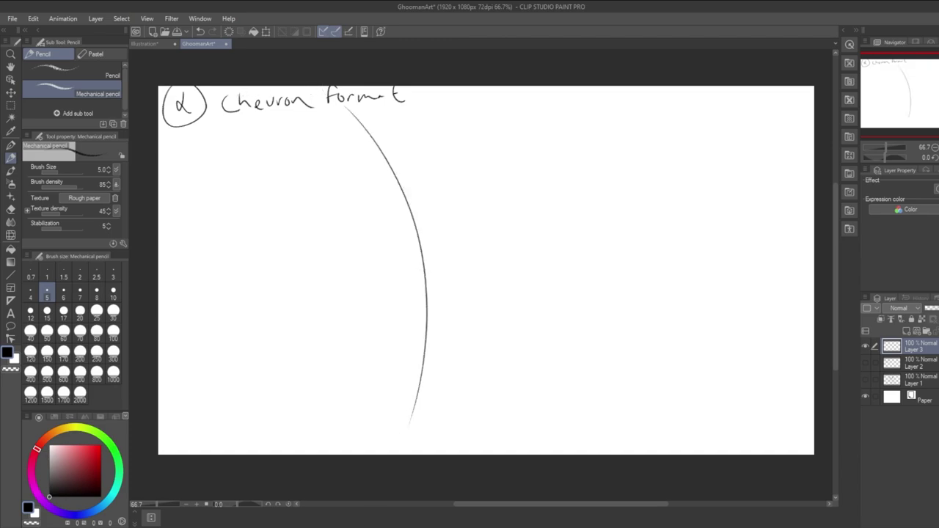
left_click_drag(577, 97, 690, 445)
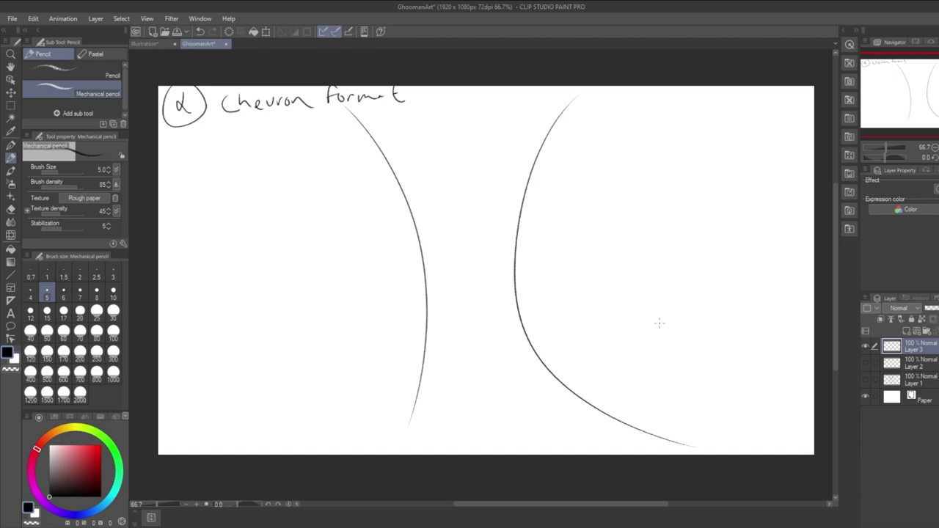
key("ctrl+z")
key("ctrl+z")
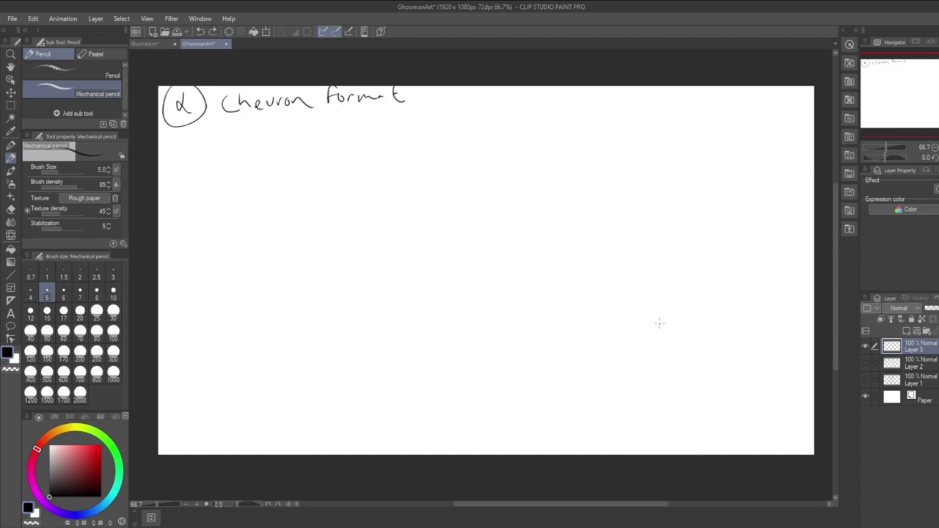
left_click_drag(160, 85, 406, 311)
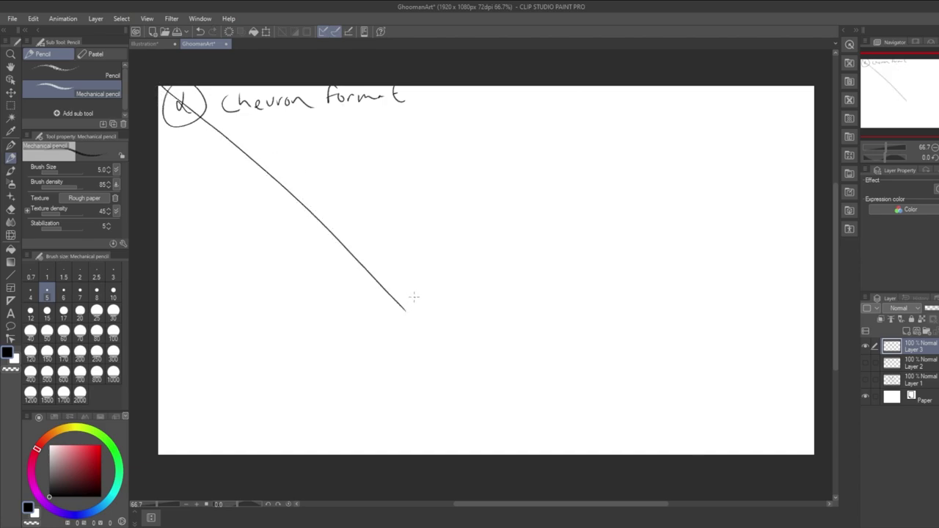
left_click_drag(177, 445, 443, 221)
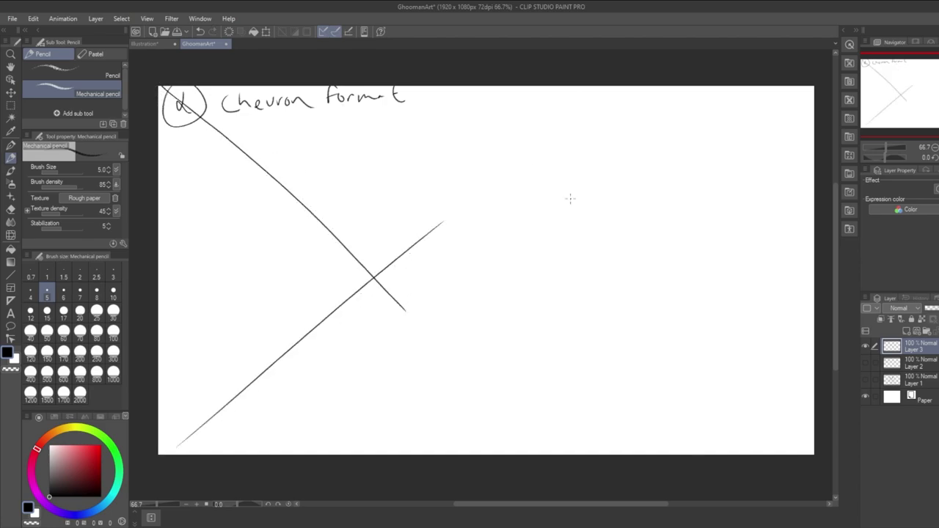
left_click_drag(153, 460, 403, 242)
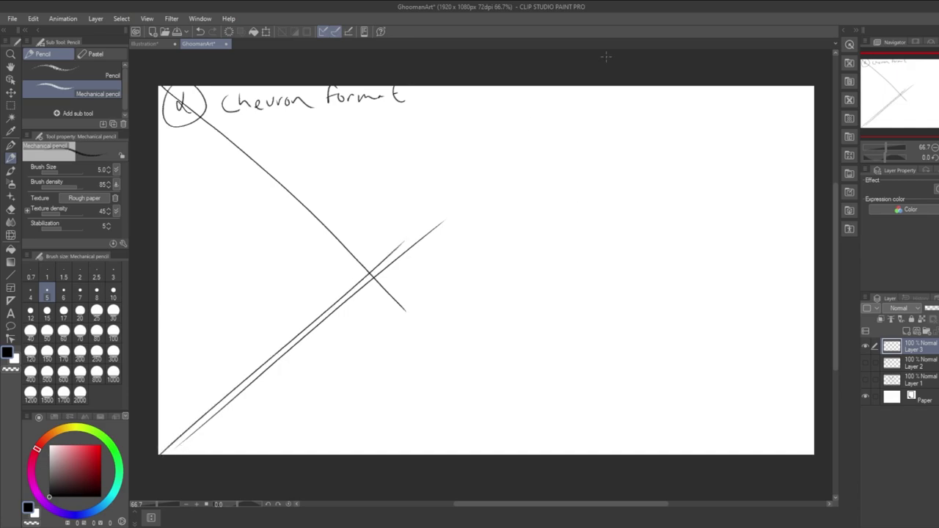
key("ctrl+s")
key("ctrl+z")
key("ctrl+z")
key("ctrl+z")
left_click_drag(160, 85, 440, 408)
left_click_drag(154, 462, 367, 190)
key("ctrl+z")
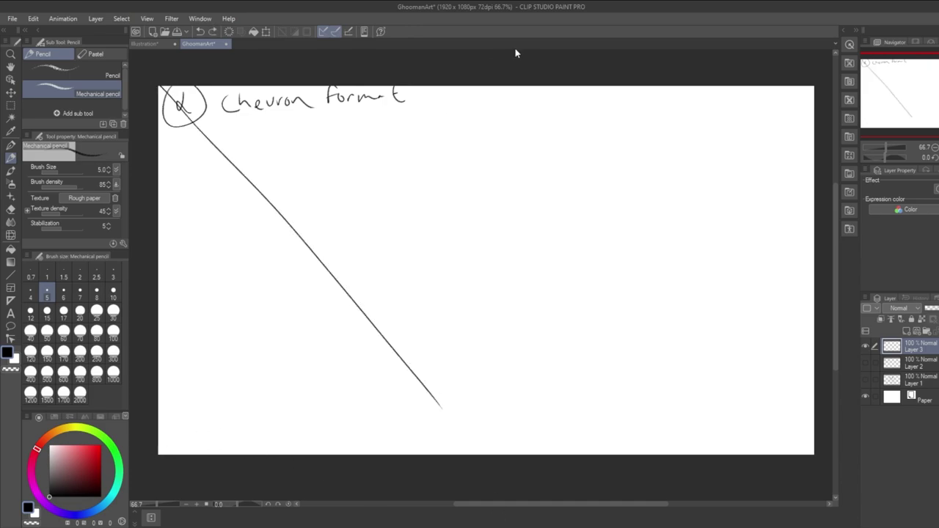
key("ctrl+z")
left_click_drag(152, 79, 418, 253)
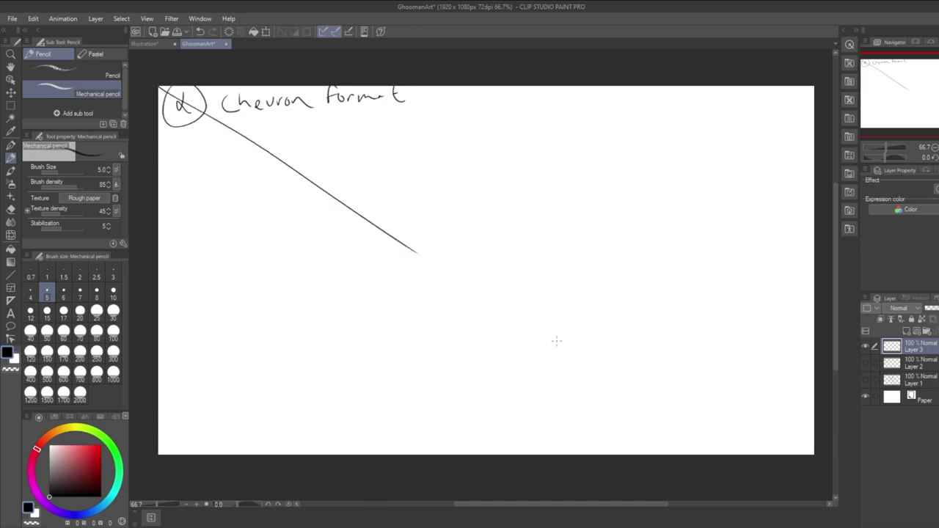
left_click_drag(163, 448, 486, 189)
key("ctrl+z")
key("ctrl+z")
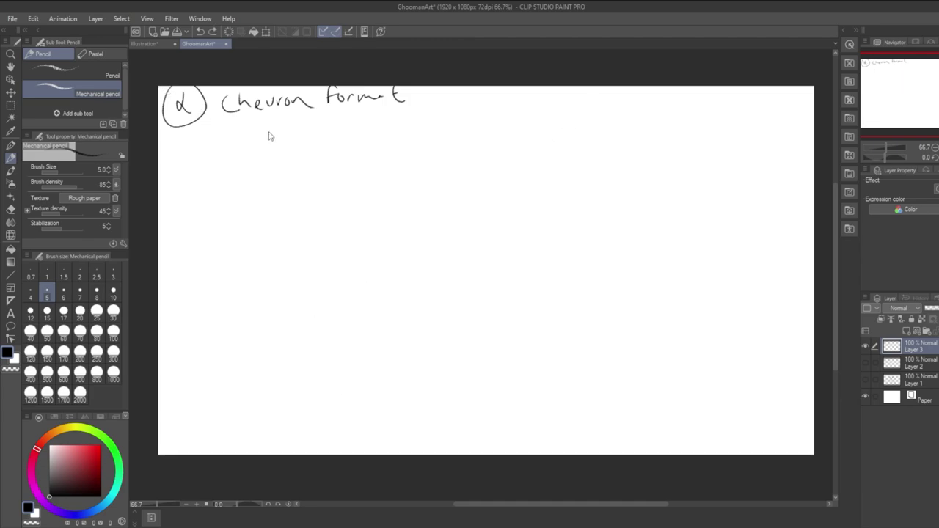
left_click_drag(151, 80, 431, 347)
left_click_drag(181, 444, 512, 163)
key("ctrl+z")
key("ctrl+z")
Draw two diagonals from the canvas's left corners crossing near its center, and write "ART" with a wavy line inside the chevron.
left_click_drag(157, 85, 450, 302)
left_click_drag(146, 464, 560, 187)
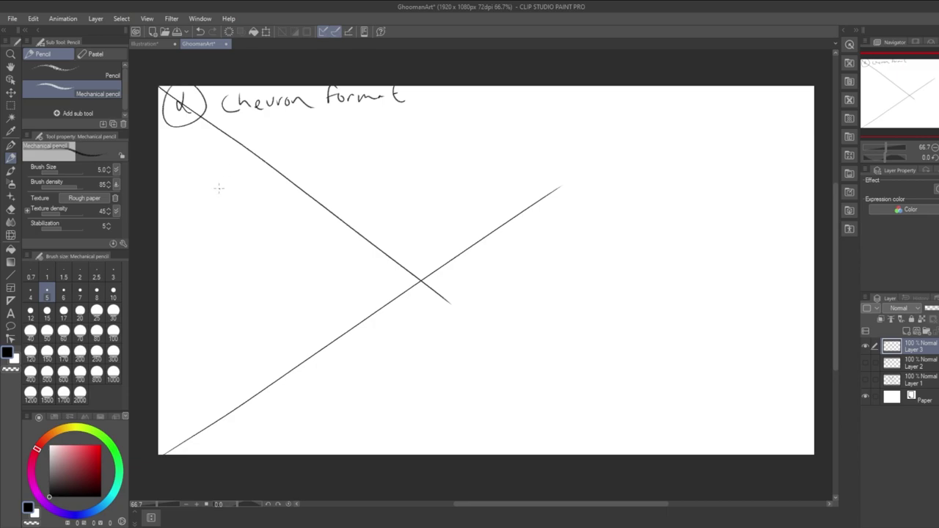
mouse_move(181, 290)
left_mouse_down()
mouse_move(182, 274)
mouse_move(203, 283)
mouse_move(229, 269)
mouse_move(241, 230)
left_mouse_up()
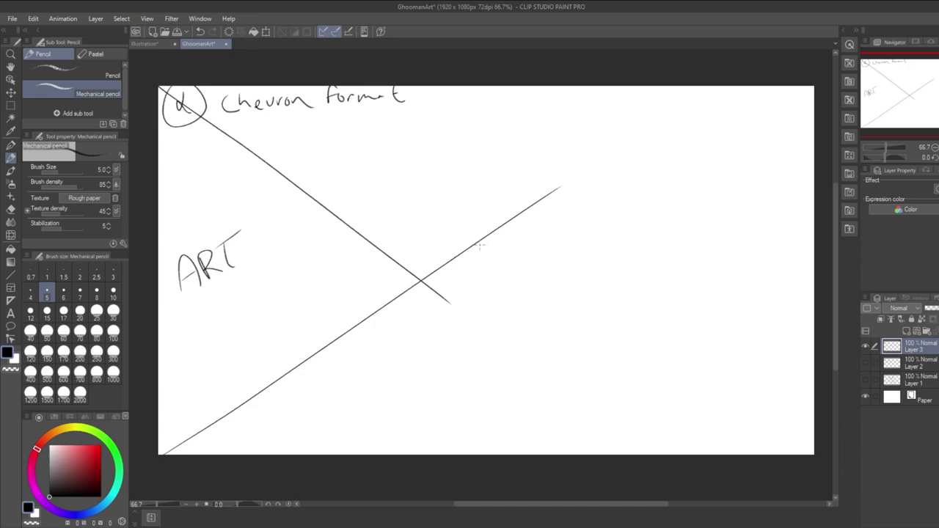
left_click_drag(206, 322, 283, 295)
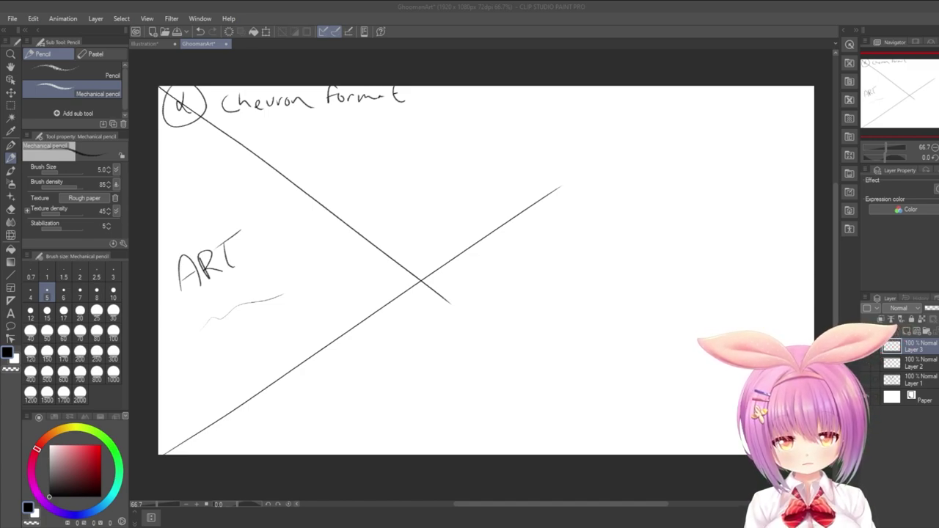
left_click_drag(587, 87, 810, 223)
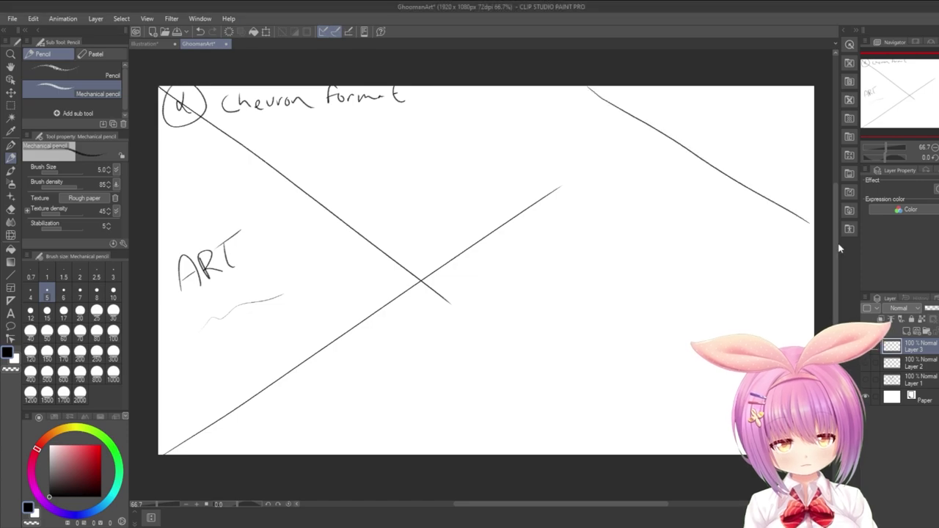
key("ctrl+z")
left_click_drag(587, 85, 812, 258)
left_click_drag(563, 434, 813, 277)
key("ctrl+z")
key("ctrl+z")
Draw a second chevron of two diagonals meeting near the canvas's right edge, and a zigzag outline between the two chevrons.
left_click_drag(596, 88, 813, 301)
left_click_drag(561, 450, 812, 275)
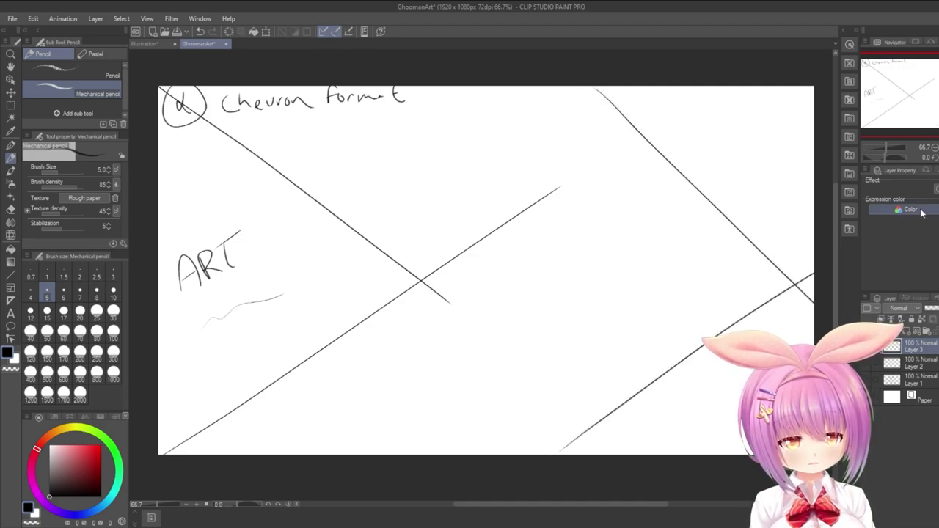
key("ctrl+z")
key("ctrl+y")
key("ctrl+z")
key("ctrl+y")
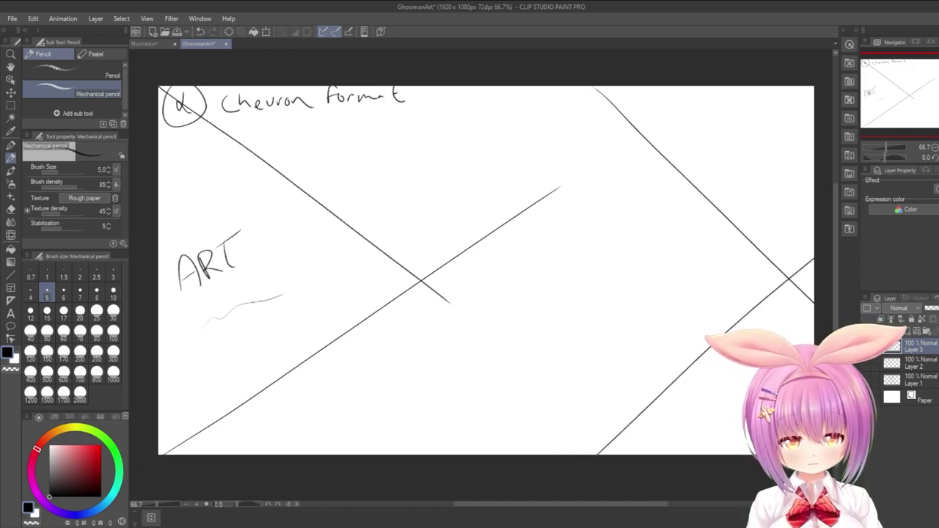
mouse_move(399, 138)
left_mouse_down()
mouse_move(542, 151)
mouse_move(512, 437)
mouse_move(292, 453)
left_mouse_up()
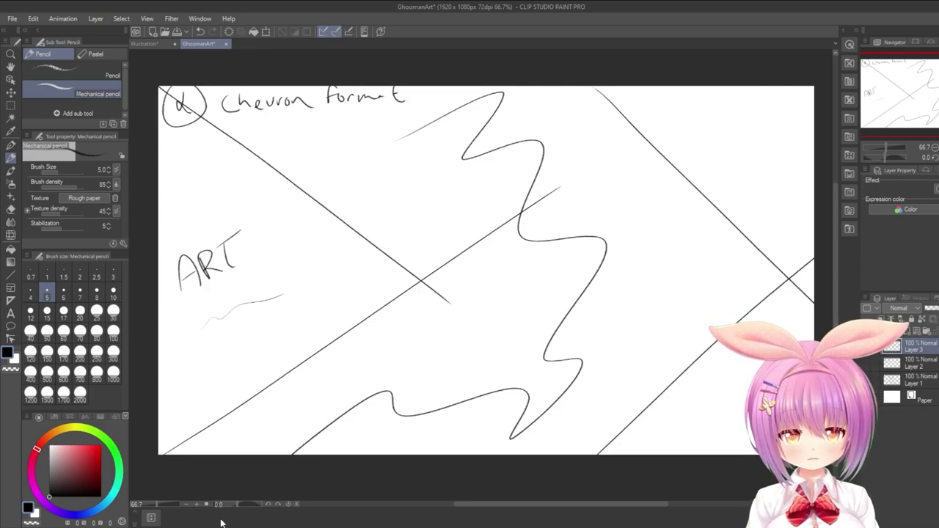
Handwrite weekday abbreviations along the first chevron's edges, including "T", "Th", "F", "Sa" and "Sun".
left_click_drag(267, 123, 342, 136)
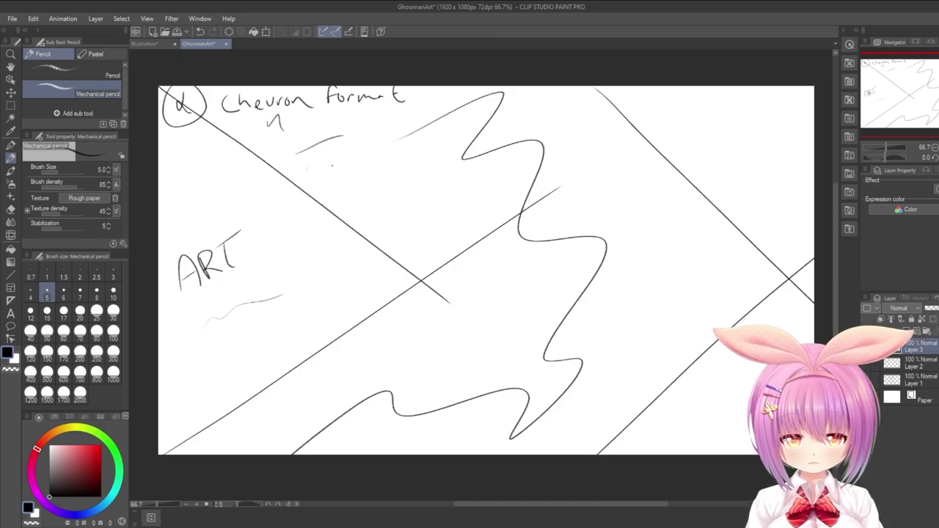
left_click_drag(355, 199, 381, 193)
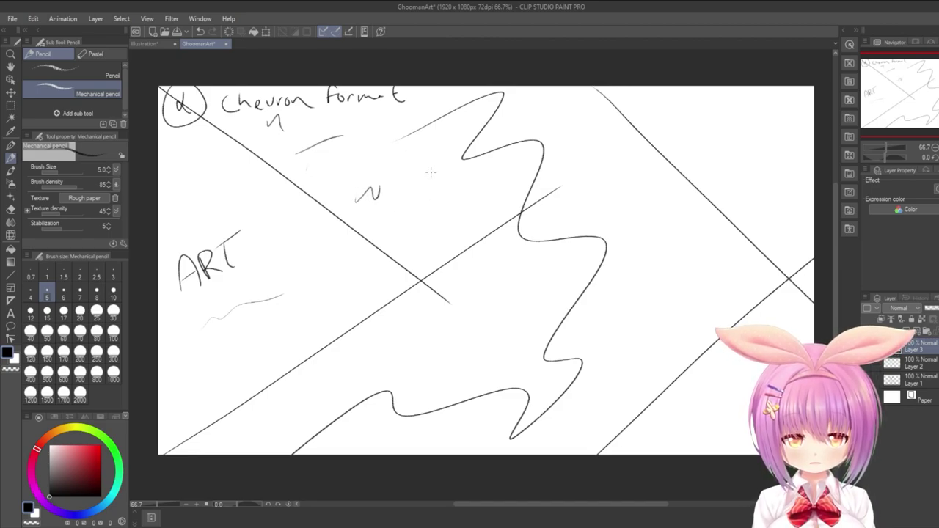
left_click_drag(449, 259, 449, 280)
mouse_move(435, 258)
left_mouse_down()
mouse_move(448, 280)
mouse_move(471, 256)
mouse_move(462, 278)
left_mouse_up()
left_click_drag(463, 270, 484, 278)
left_click_drag(397, 330, 394, 355)
mouse_move(396, 330)
left_mouse_down()
mouse_move(415, 327)
mouse_move(412, 339)
left_mouse_up()
left_click_drag(343, 381, 320, 401)
mouse_move(351, 395)
left_mouse_down()
mouse_move(342, 402)
mouse_move(355, 403)
left_mouse_up()
mouse_move(264, 433)
left_mouse_down()
mouse_move(279, 425)
mouse_move(261, 444)
left_mouse_up()
left_click_drag(280, 436, 301, 444)
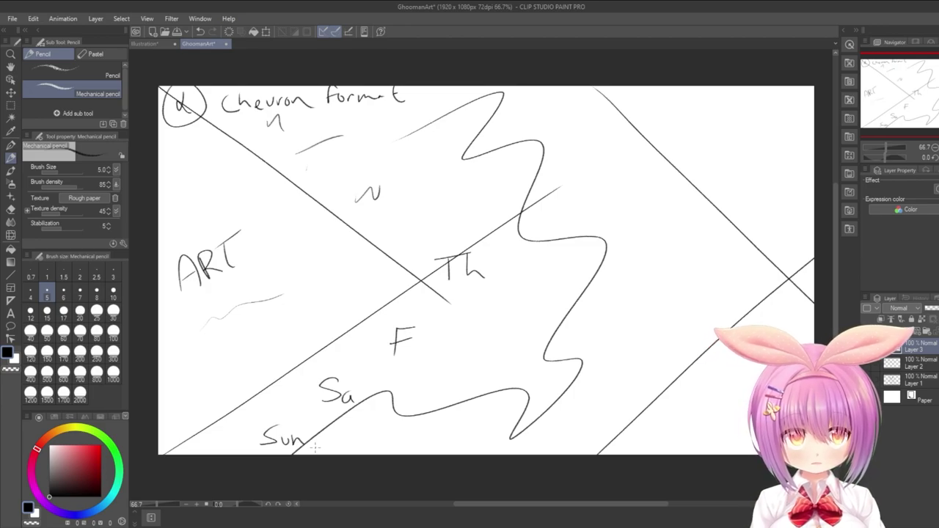
left_click_drag(320, 144, 321, 169)
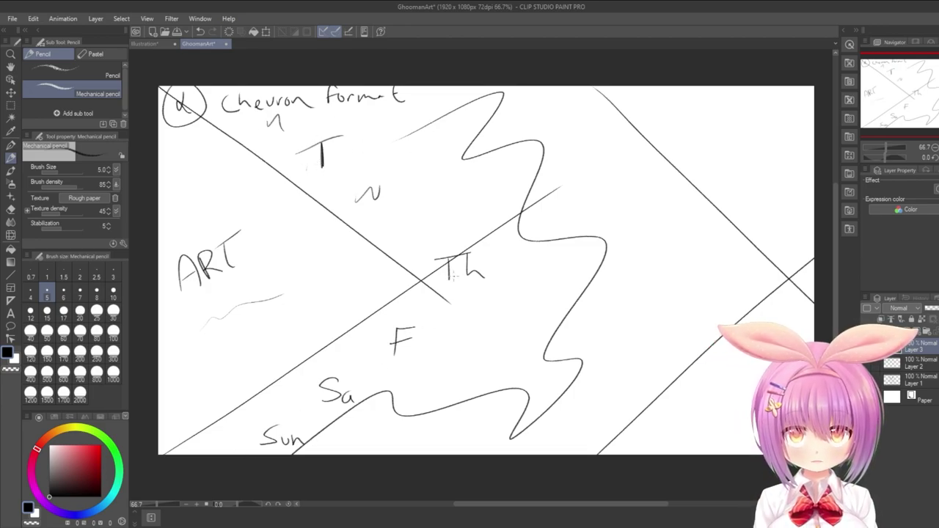
Undo all the handwritten weekday labels along the first chevron.
key("ctrl+z")
key("ctrl+z")
key("ctrl+z")
key("ctrl+z")
key("ctrl+z")
key("ctrl+z")
key("ctrl+z")
key("ctrl+z")
key("ctrl+z")
key("ctrl+z")
key("ctrl+z")
key("ctrl+z")
key("ctrl+z")
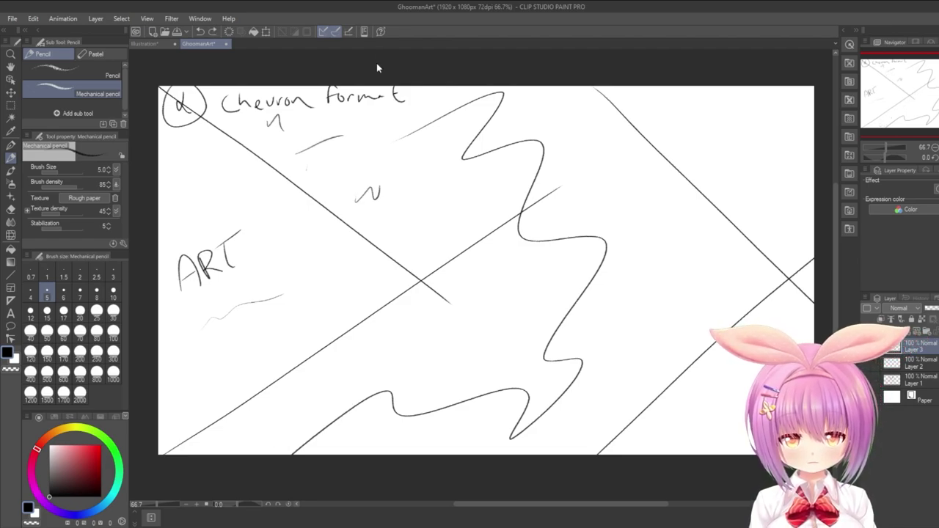
key("ctrl+z")
key("ctrl+z")
Draw a tall arc bulging to the right through the middle of the canvas, crossing the zigzag outline.
mouse_move(358, 128)
left_mouse_down()
mouse_move(549, 290)
mouse_move(310, 450)
left_mouse_up()
key("ctrl+z")
mouse_move(443, 126)
left_mouse_down()
mouse_move(425, 408)
mouse_move(393, 440)
left_mouse_up()
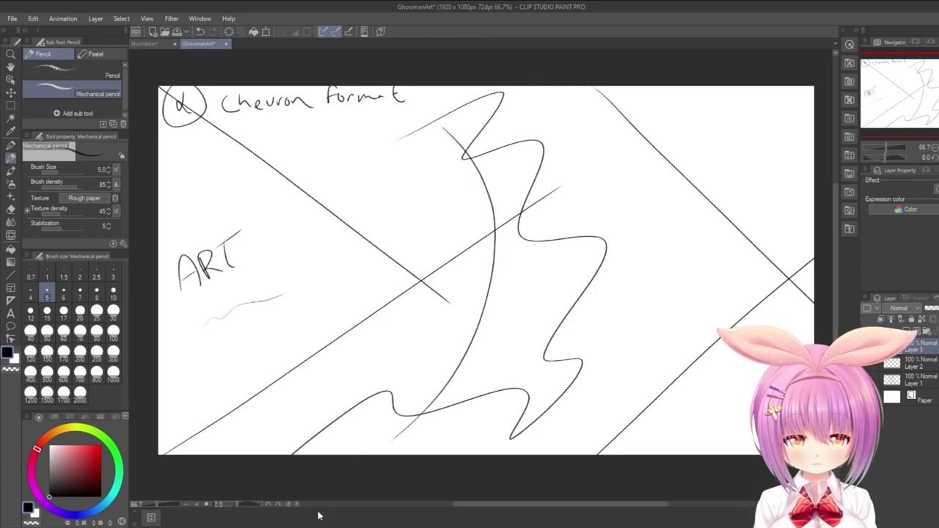
Undo the tall arc crossing the zigzag outline and try other tall strokes through the middle of the canvas.
key("ctrl+z")
left_click_drag(440, 136, 314, 444)
key("ctrl+z")
mouse_move(393, 163)
left_mouse_down()
mouse_move(349, 444)
mouse_move(400, 156)
left_mouse_up()
key("ctrl+z")
key("ctrl+z")
left_click_drag(334, 138, 339, 430)
key("ctrl+z")
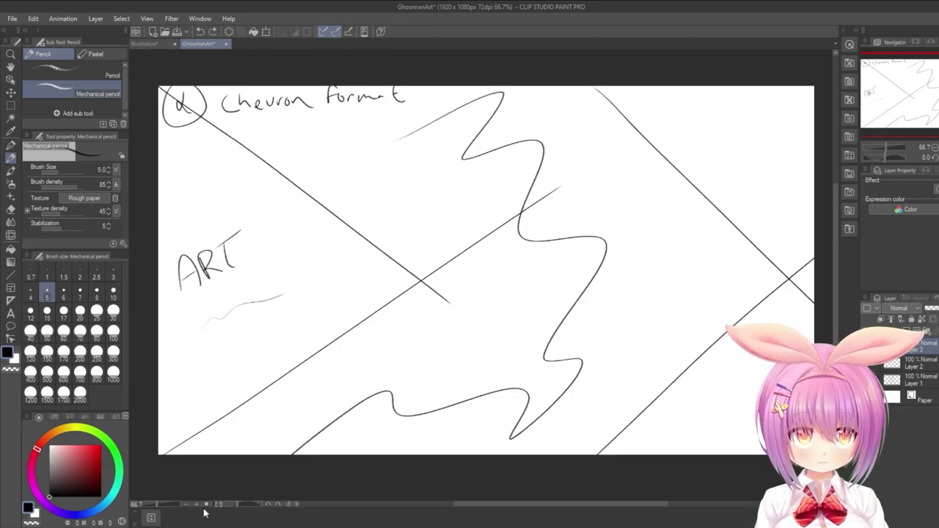
Draw six wavy, roughly horizontal lines stacked down the middle of the canvas across the zigzag outline.
left_click_drag(306, 137, 562, 103)
left_click_drag(365, 185, 594, 162)
left_click_drag(458, 275, 669, 245)
left_click_drag(413, 350, 666, 338)
left_click_drag(358, 398, 661, 392)
mouse_move(264, 441)
left_mouse_down()
mouse_move(497, 447)
mouse_move(562, 438)
left_mouse_up()
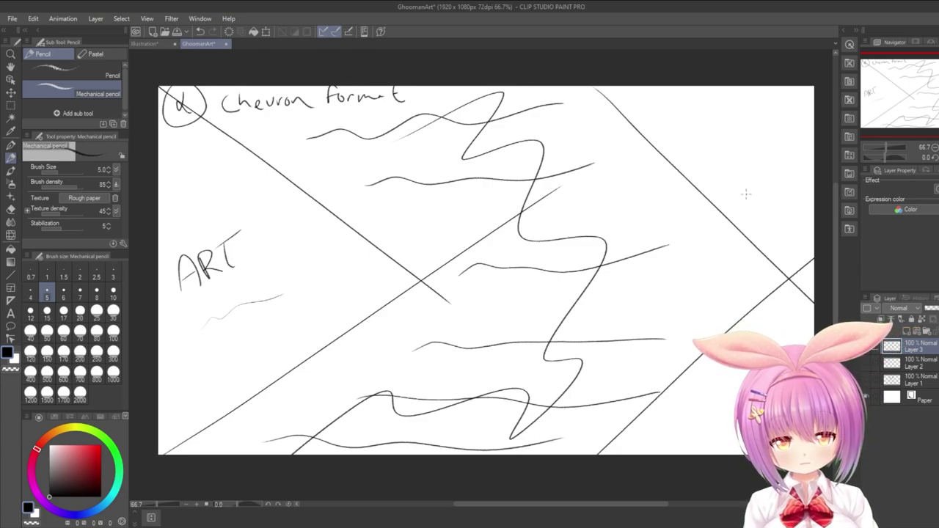
Handwrite and underline "exposed" in the two corners outside the second chevron, and circle the word "ART".
mouse_move(722, 124)
left_mouse_down()
mouse_move(736, 126)
mouse_move(729, 111)
left_mouse_up()
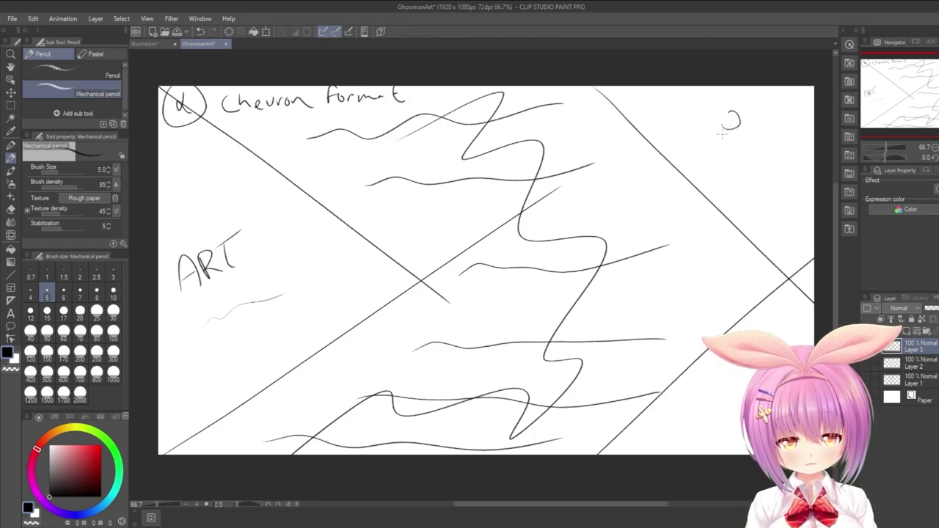
key("ctrl+z")
key("ctrl+z")
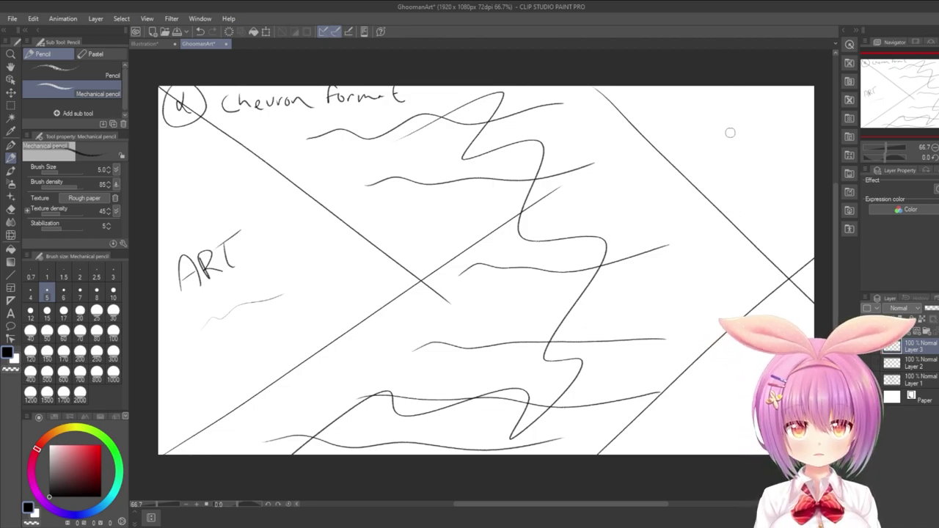
mouse_move(685, 119)
left_mouse_down()
mouse_move(745, 107)
mouse_move(748, 117)
mouse_move(769, 99)
left_mouse_up()
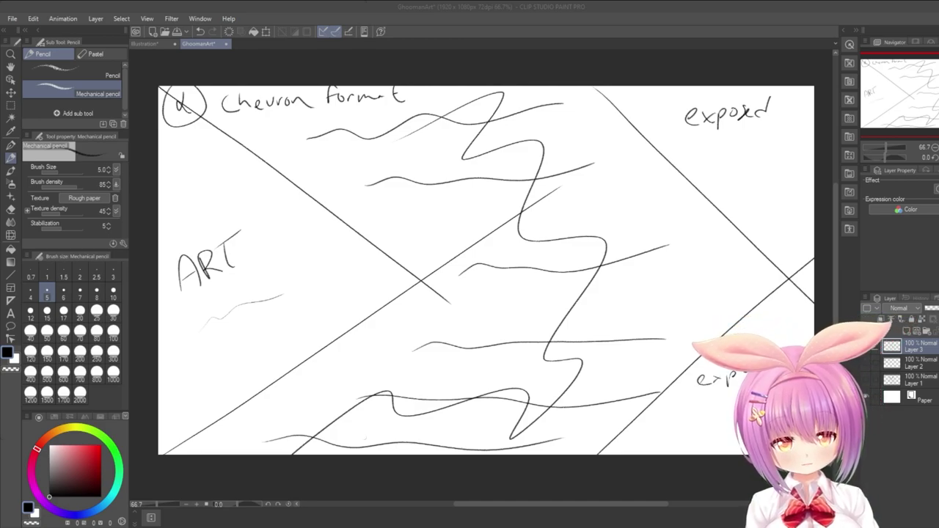
left_click_drag(721, 394, 745, 387)
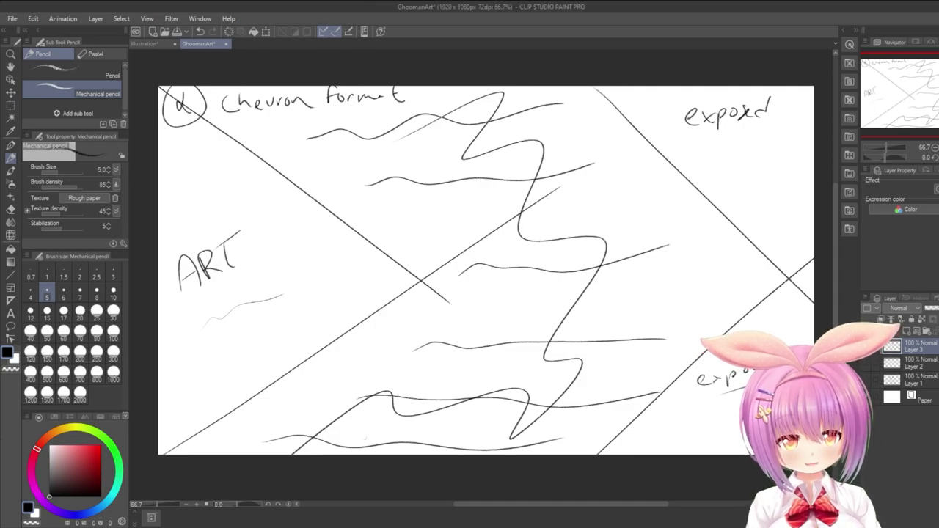
mouse_move(709, 135)
left_mouse_down()
mouse_move(773, 126)
mouse_move(759, 140)
left_mouse_up()
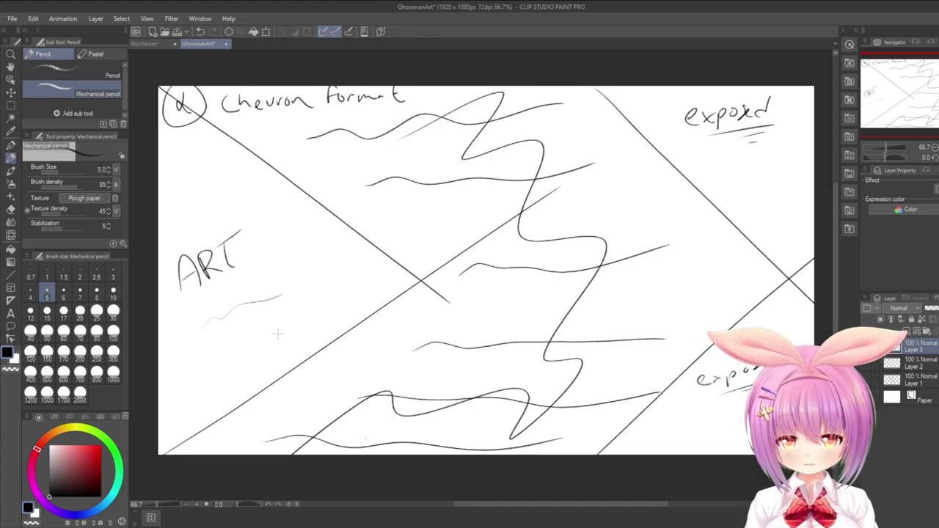
left_click_drag(238, 234, 173, 233)
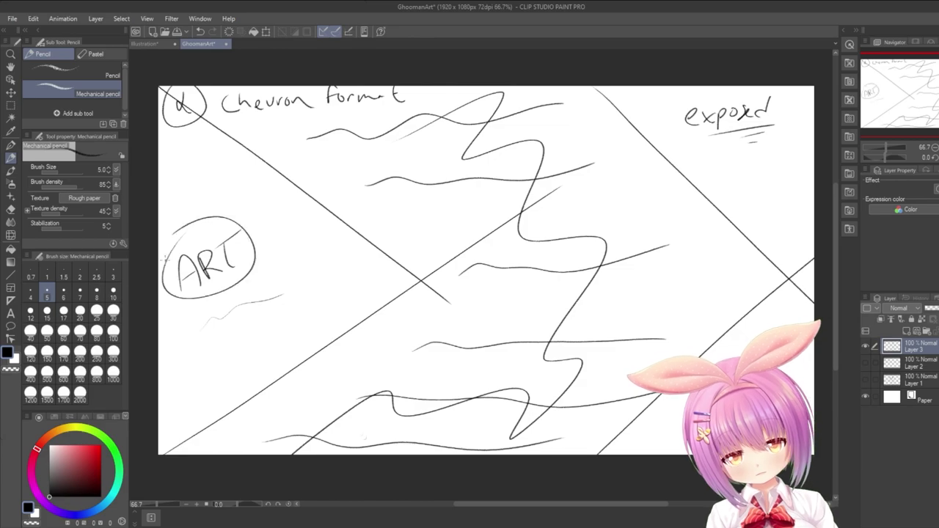
Create a layer folder named "Chevron" and move the sketch layer, Layer 3, into it.
left_click(928, 332)
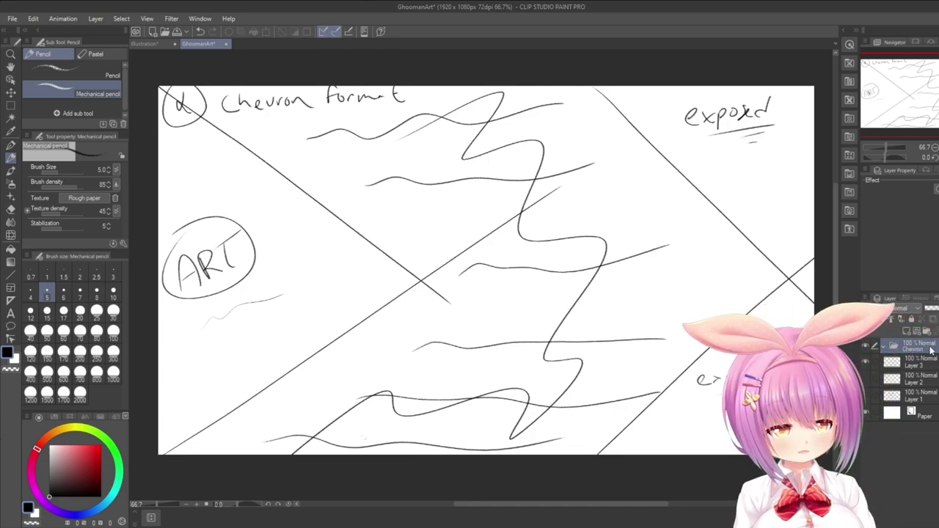
type("Chevron")
left_click_drag(932, 366, 938, 355)
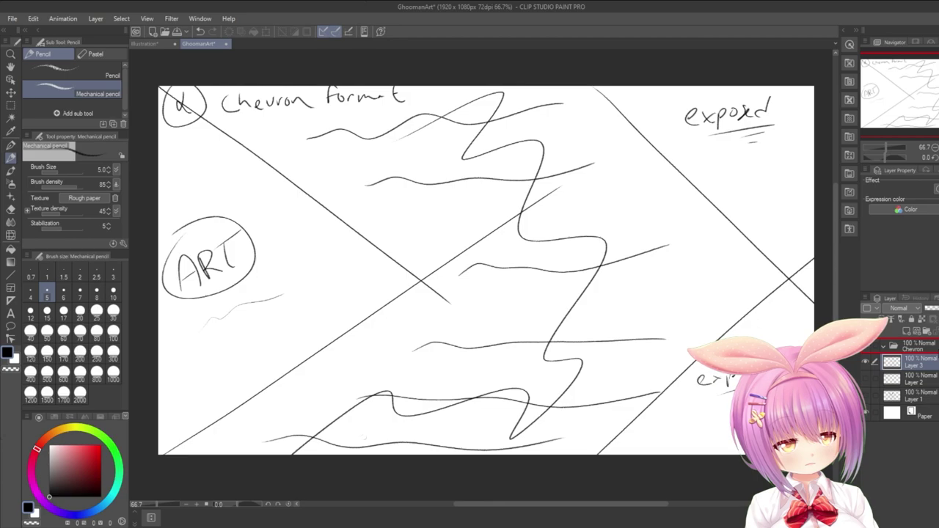
Add a new layer above Layer 3 in the folder, lower Layer 3's opacity to 20%, and make the new layer active.
key("ctrl+shift+n")
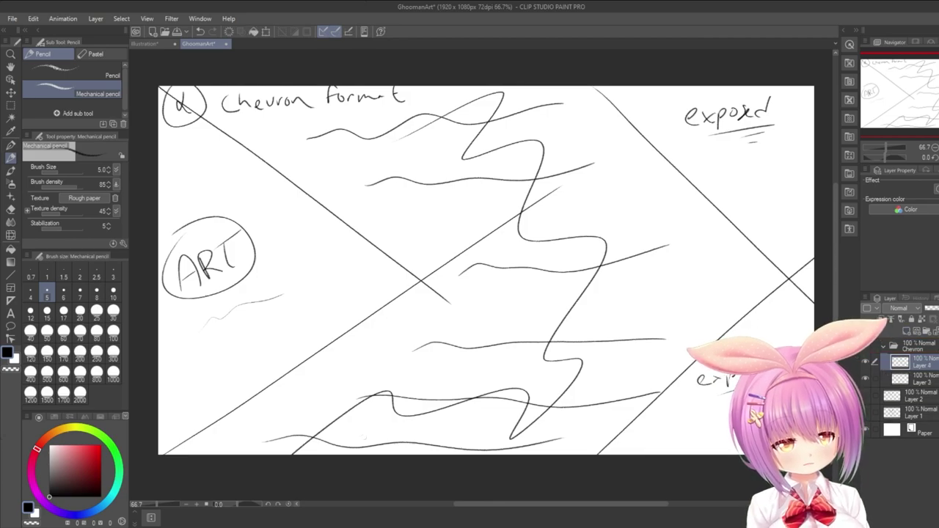
left_click(926, 383)
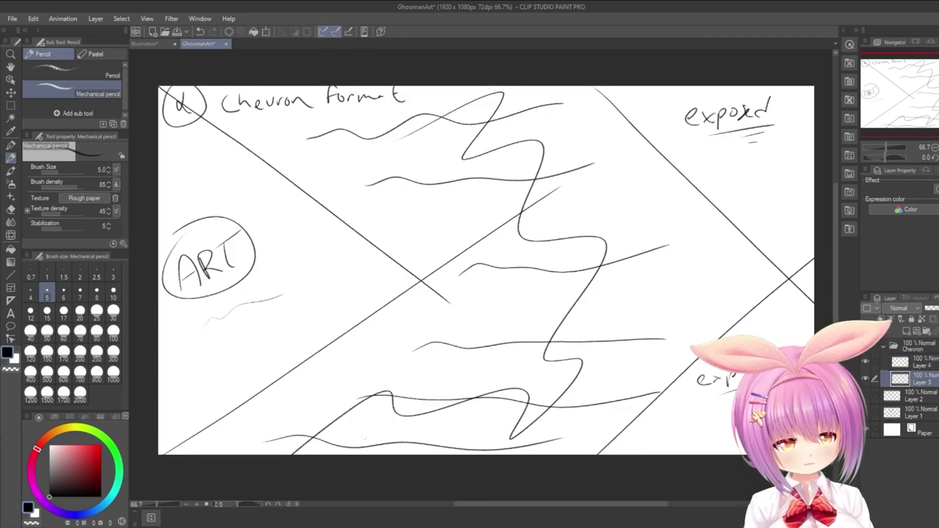
left_click_drag(938, 308, 936, 308)
left_click(938, 362)
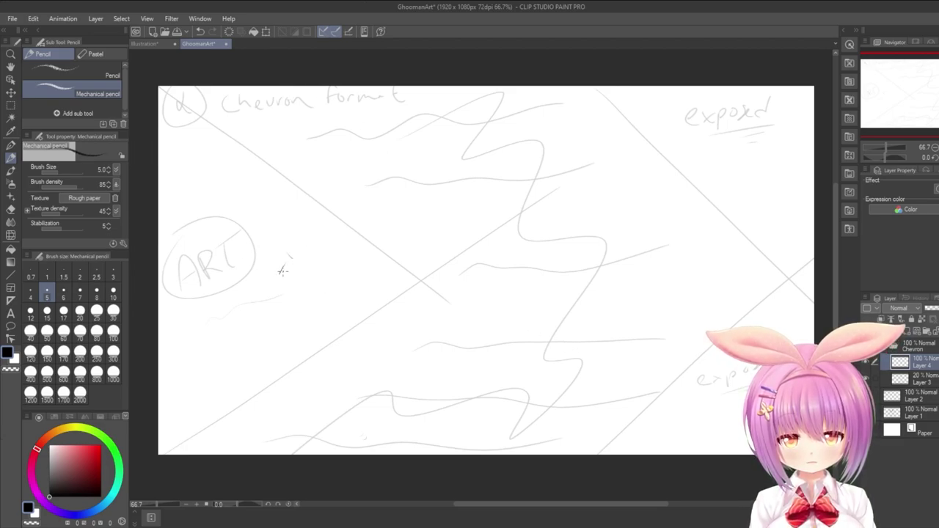
Draw an X beside the circled "ART" and near the "exposed" labels, and undo these marks.
left_click_drag(274, 236, 307, 267)
left_click_drag(301, 232, 272, 279)
left_click_drag(760, 164, 776, 188)
left_click_drag(776, 158, 752, 188)
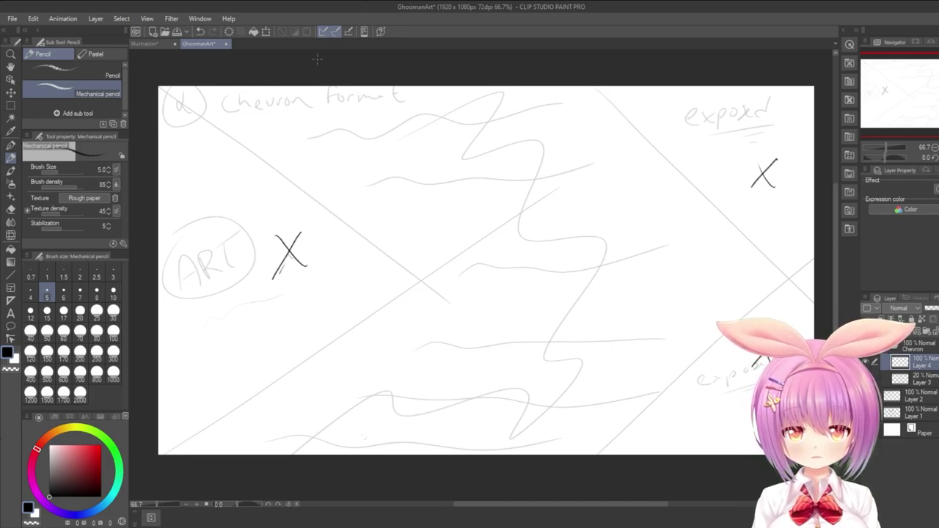
key("ctrl+z")
key("ctrl+z")
key("ctrl+z")
key("ctrl+z")
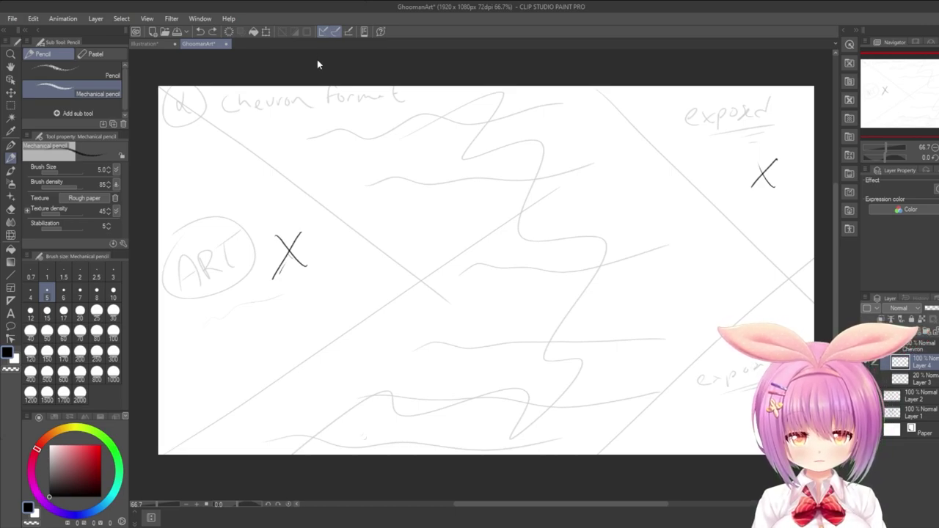
key("ctrl+z")
key("ctrl+z")
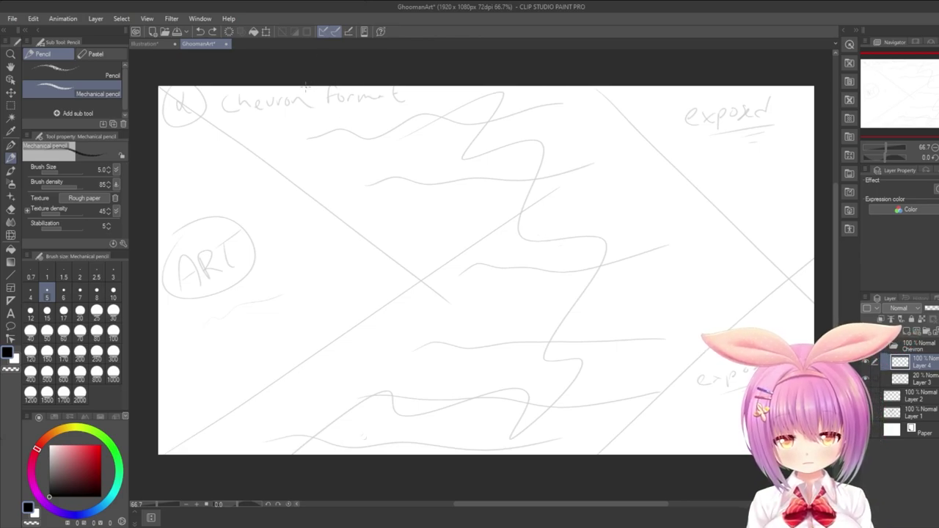
left_click_drag(314, 87, 544, 204)
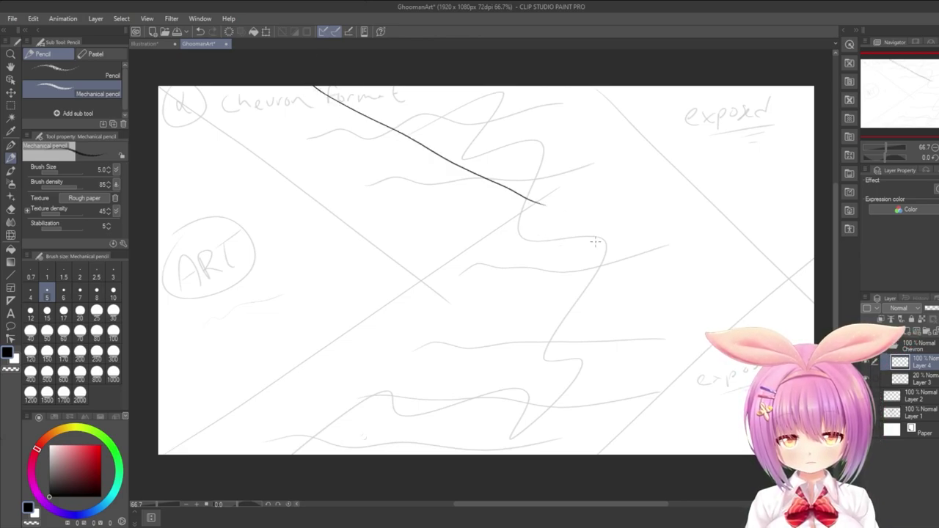
key("ctrl+z")
left_click_drag(330, 87, 561, 292)
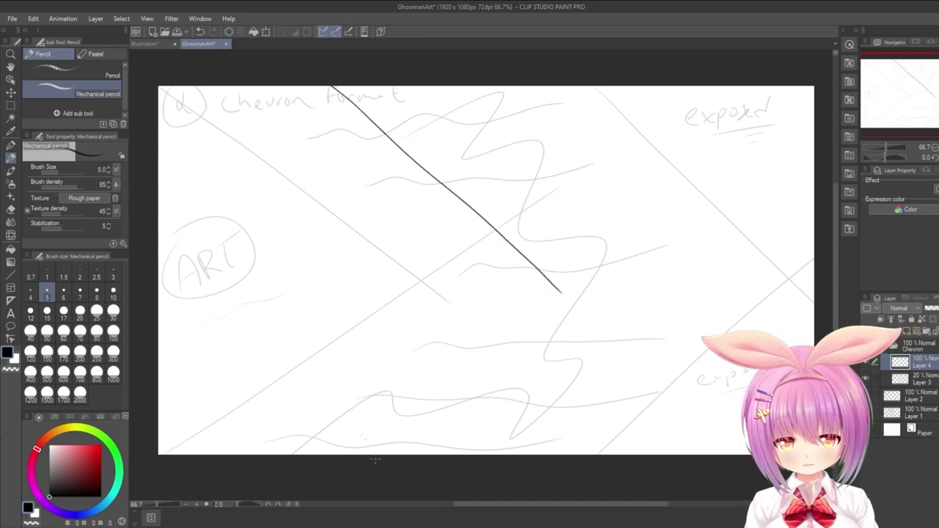
key("ctrl+z")
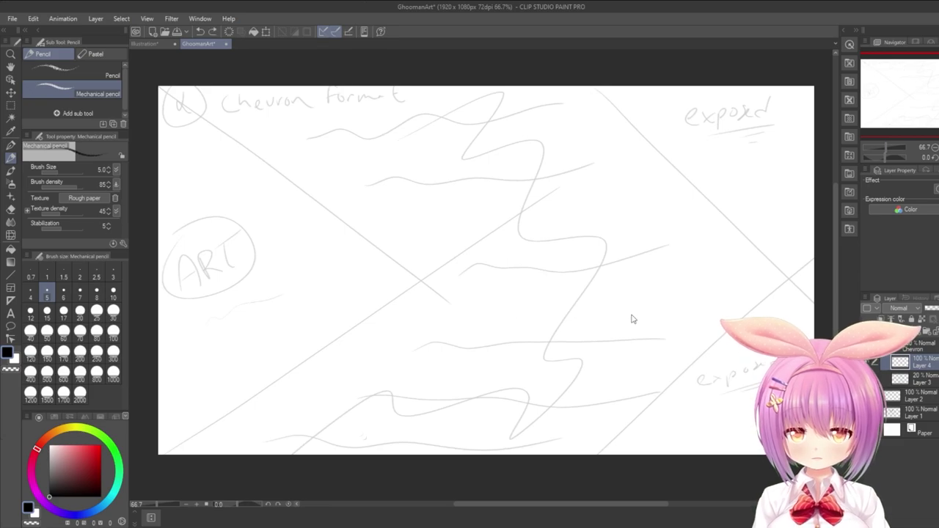
left_click_drag(326, 76, 337, 456)
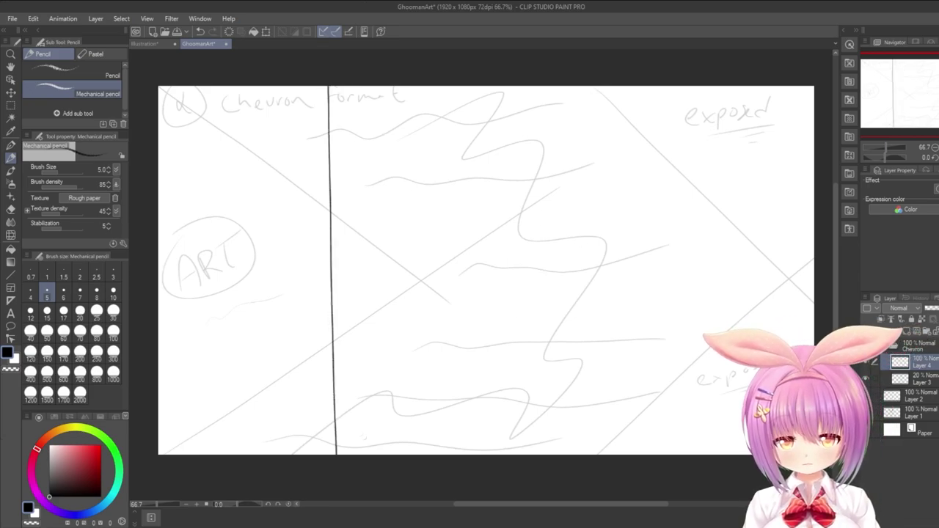
key("ctrl+z")
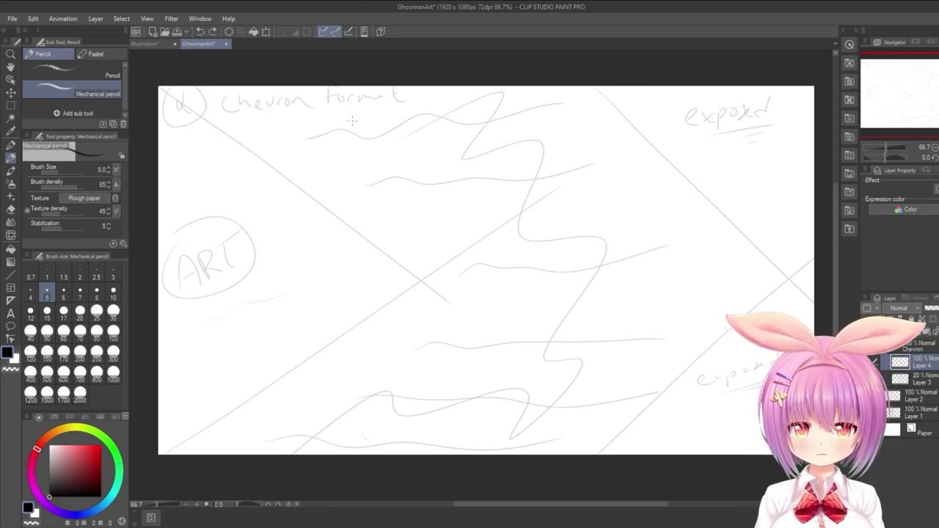
left_click_drag(337, 76, 322, 458)
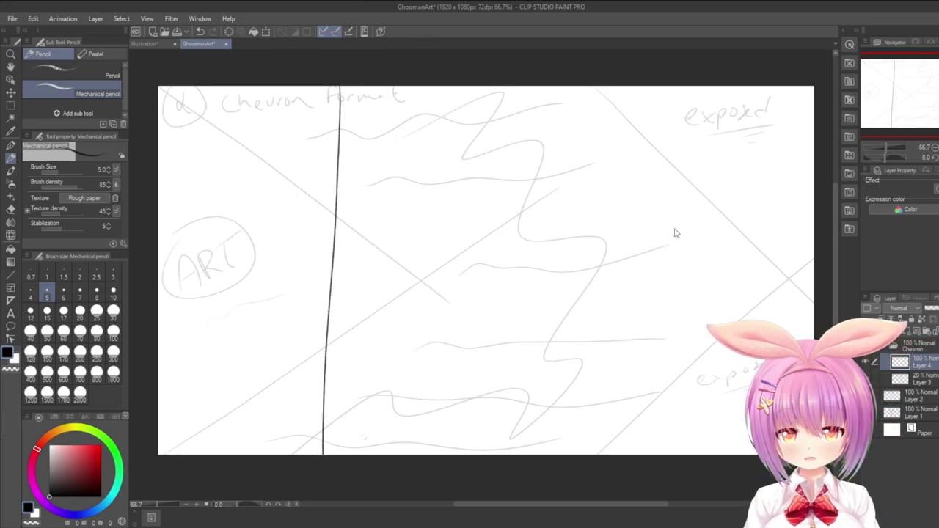
key("ctrl+z")
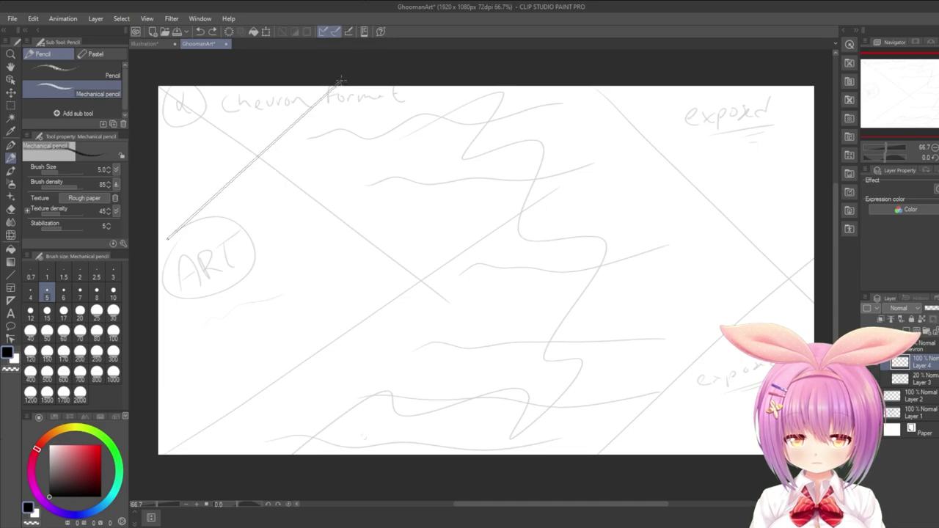
Draw two full-height vertical guide lines, beside the "ART" area and through the canvas's middle, and mark the second one's midpoint with a dot.
left_click_drag(342, 84, 342, 454)
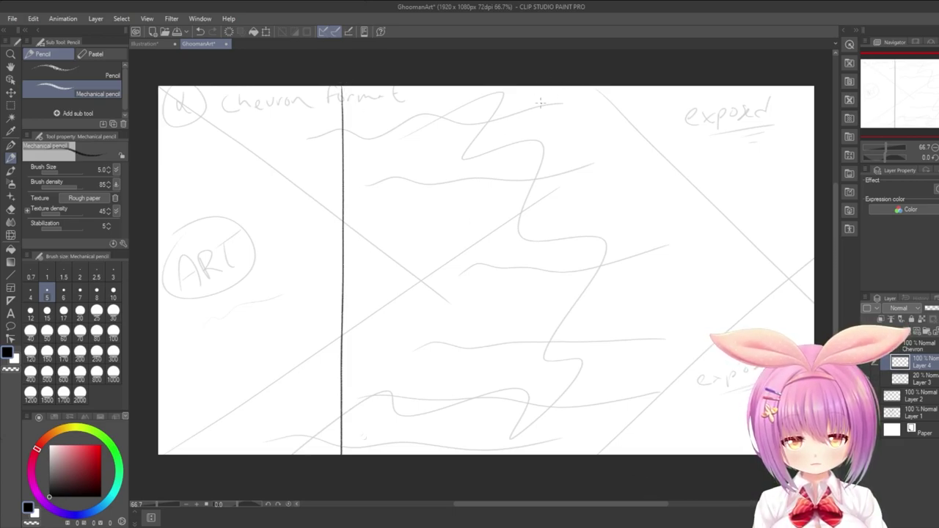
left_click_drag(535, 52, 536, 458)
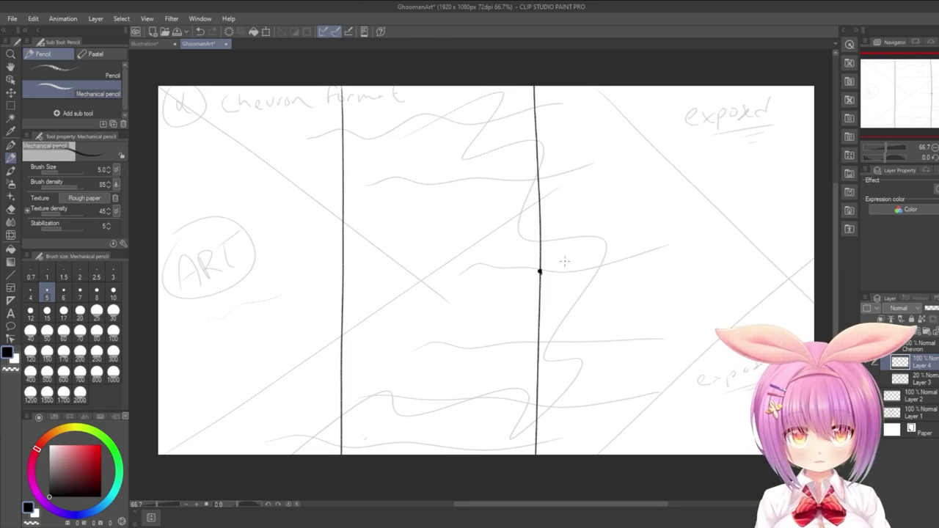
key("ctrl+z")
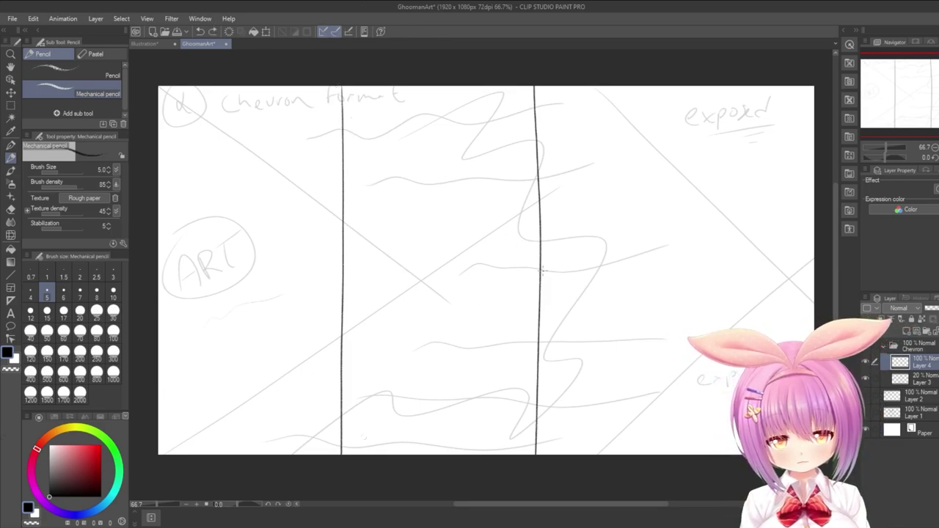
left_click_drag(541, 267, 541, 265)
Draw a straight diagonal from the first guide's upper end down through the midpoint dot to the canvas's lower edge.
left_click_drag(343, 88, 717, 453)
key("ctrl+z")
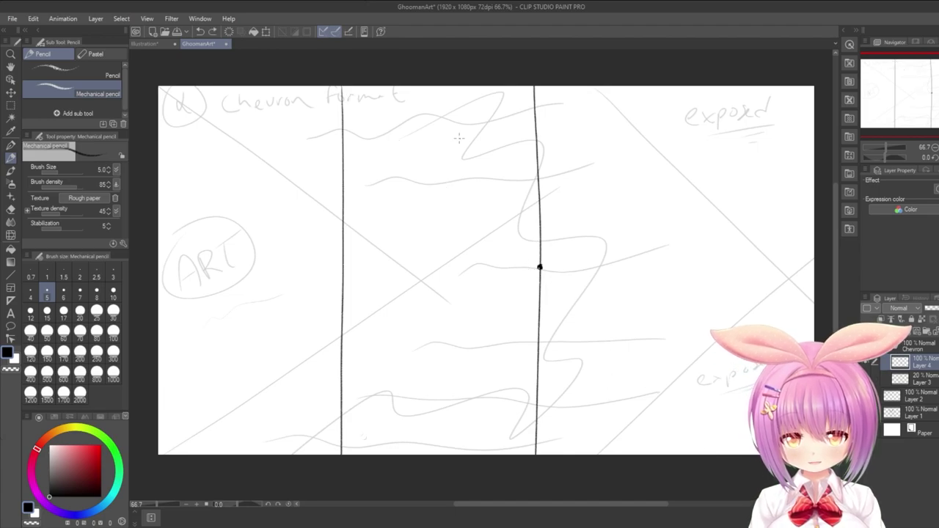
left_click_drag(342, 87, 682, 453)
key("ctrl+z")
left_click_drag(342, 87, 708, 453)
key("ctrl+z")
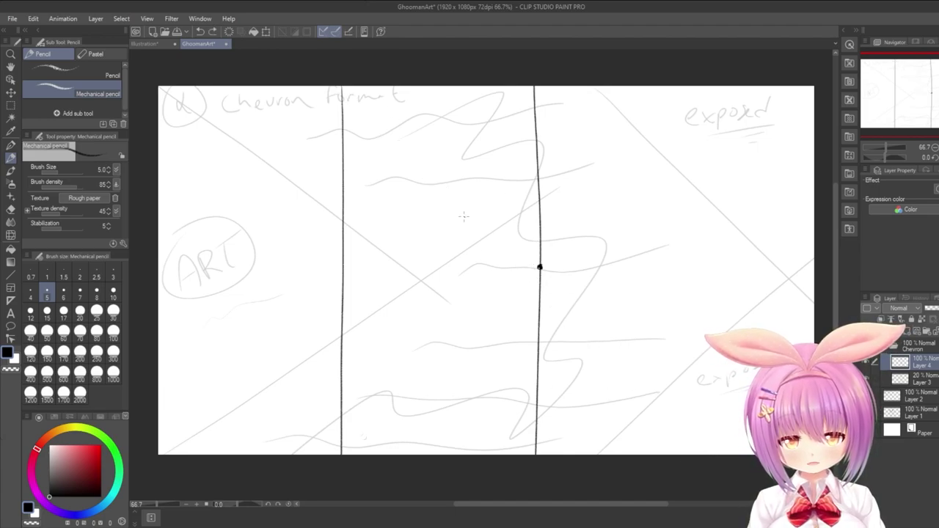
left_click_drag(342, 87, 734, 453)
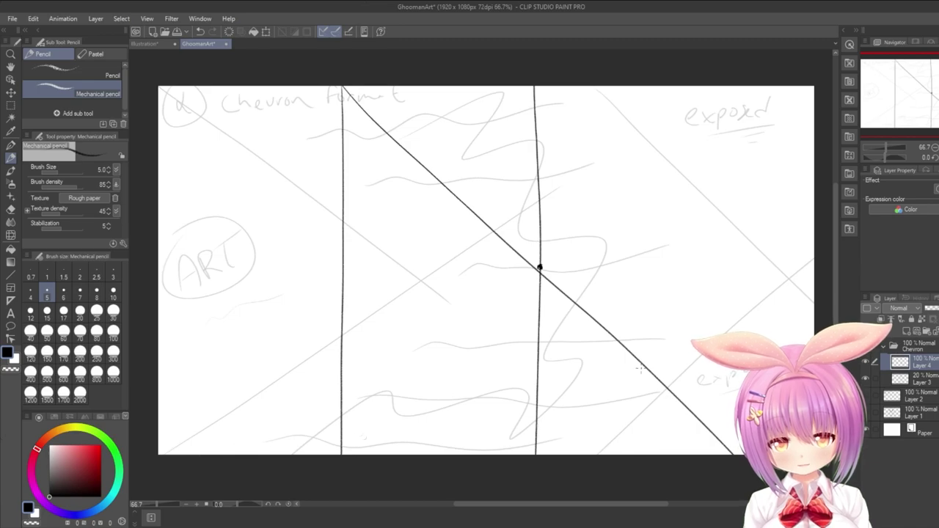
left_click_drag(342, 452, 683, 87)
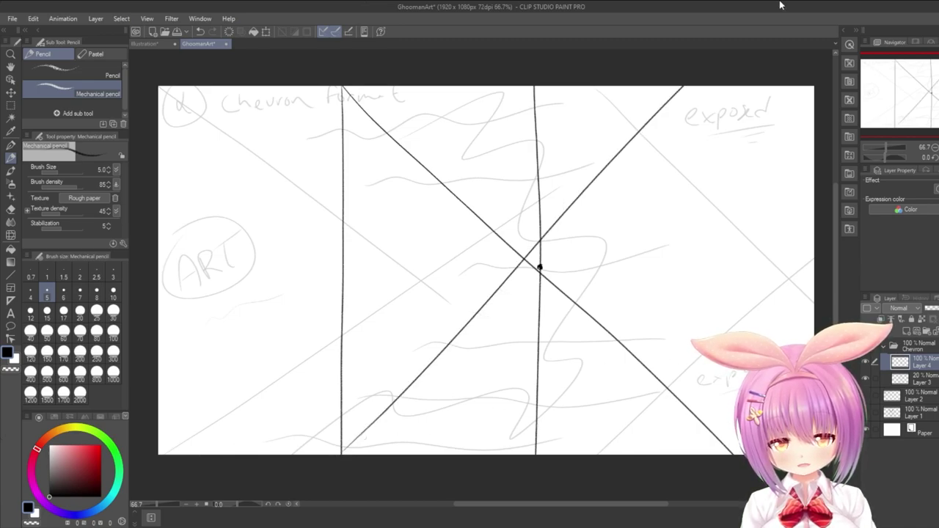
key("ctrl+z")
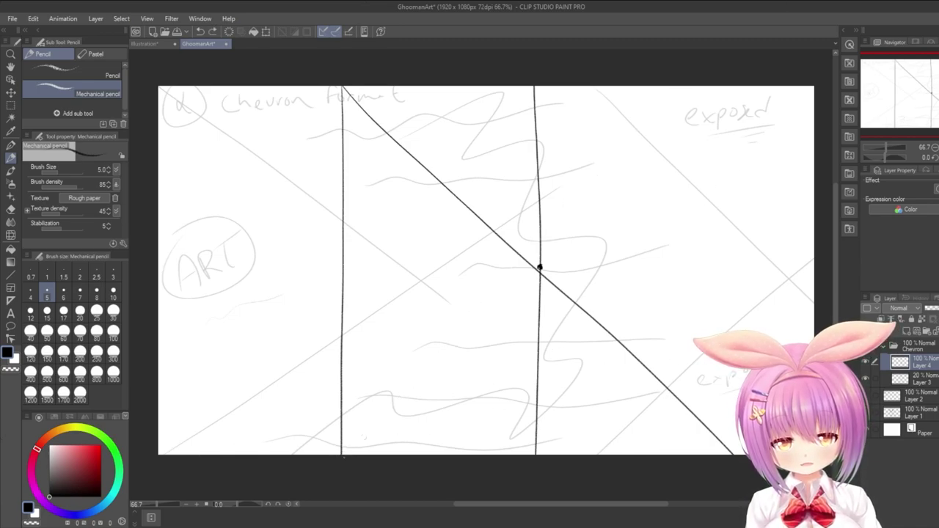
key("ctrl+y")
key("ctrl+z")
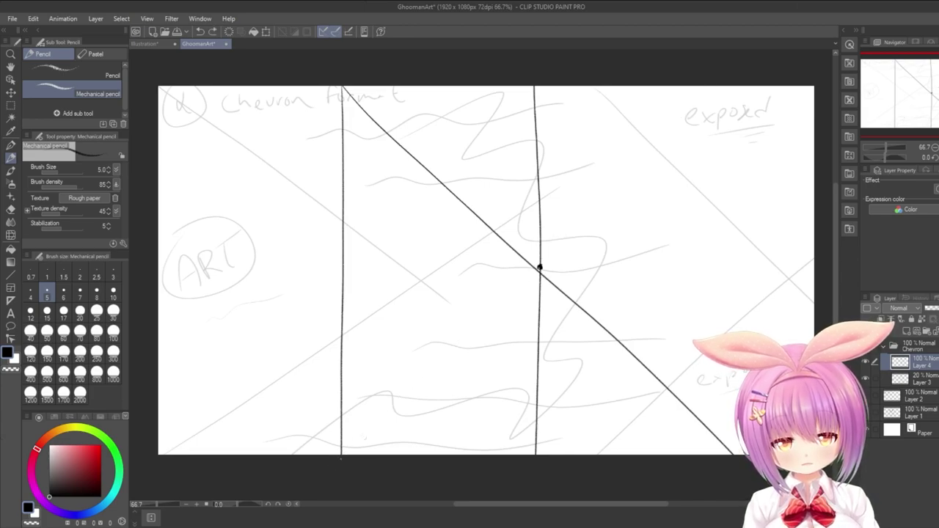
key("ctrl+y")
key("ctrl+z")
key("ctrl+y")
key("ctrl+z")
Draw a straight diagonal from the first guide's lower end up through the midpoint dot to the canvas's upper edge.
left_click_drag(342, 452, 710, 86)
key("ctrl+z")
left_click_drag(343, 453, 726, 86)
key("ctrl+z")
left_click_drag(359, 440, 735, 87)
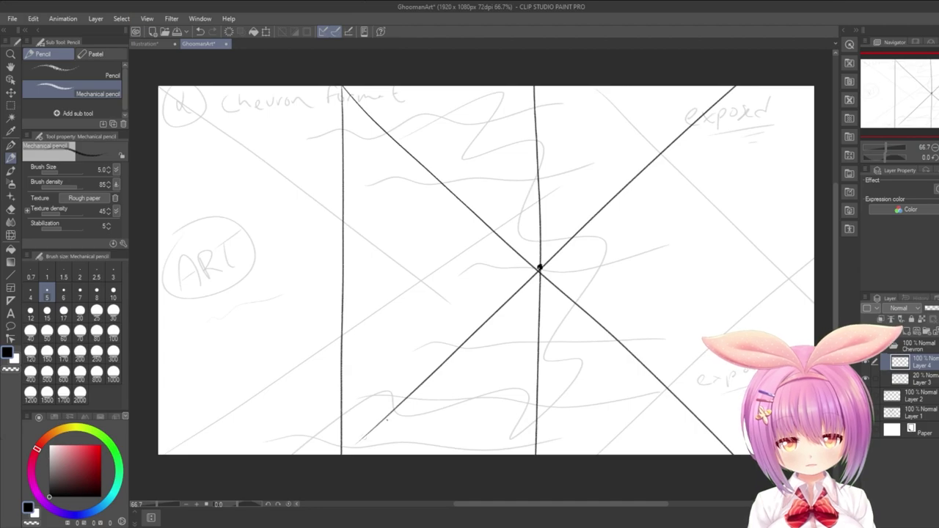
left_click_drag(374, 430, 343, 457)
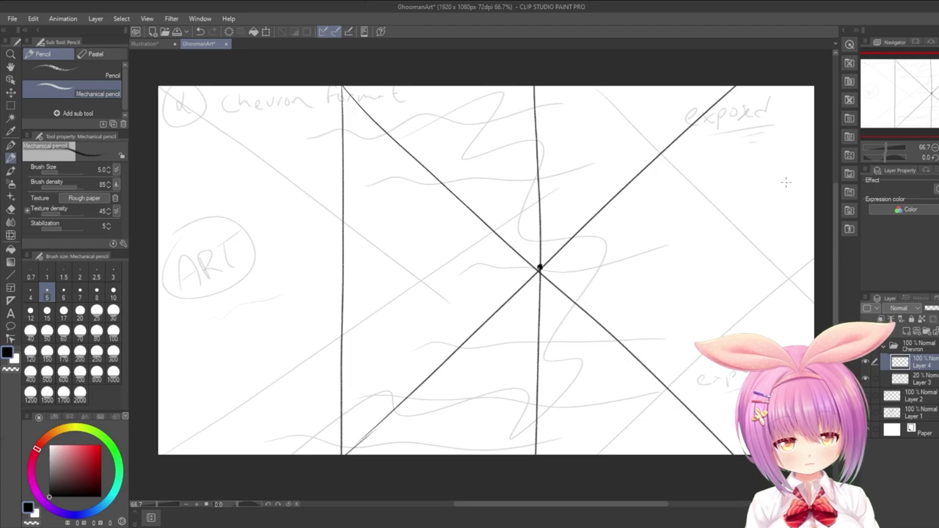
Draw a diagonal from the rising line's upper end down to the canvas's right edge for the second chevron.
left_click_drag(738, 86, 818, 173)
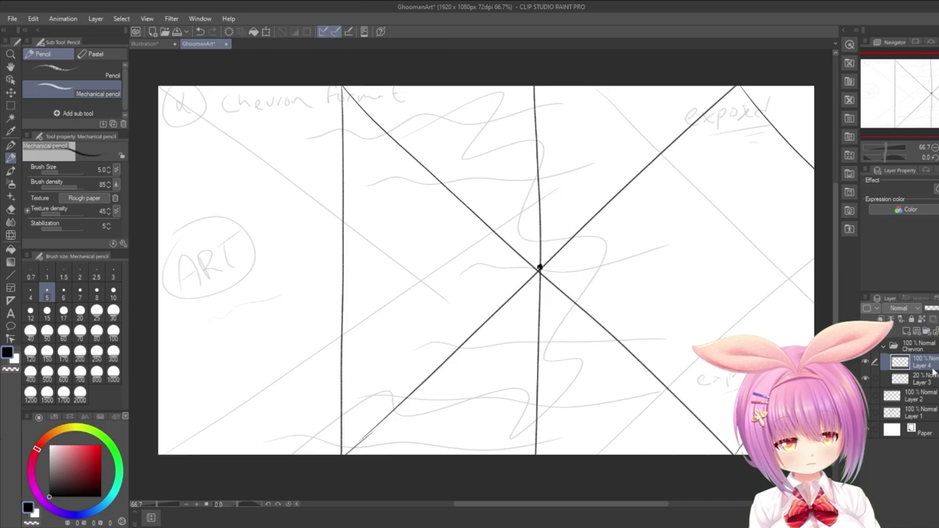
On a new layer above the guide lines, shade the art area beside the first chevron and the far outer corners with light blue watercolor strokes.
left_click(907, 331)
left_click_drag(64, 472, 54, 493)
left_click_drag(110, 498, 108, 504)
mouse_move(89, 453)
left_mouse_down()
mouse_move(78, 446)
mouse_move(88, 449)
left_mouse_up()
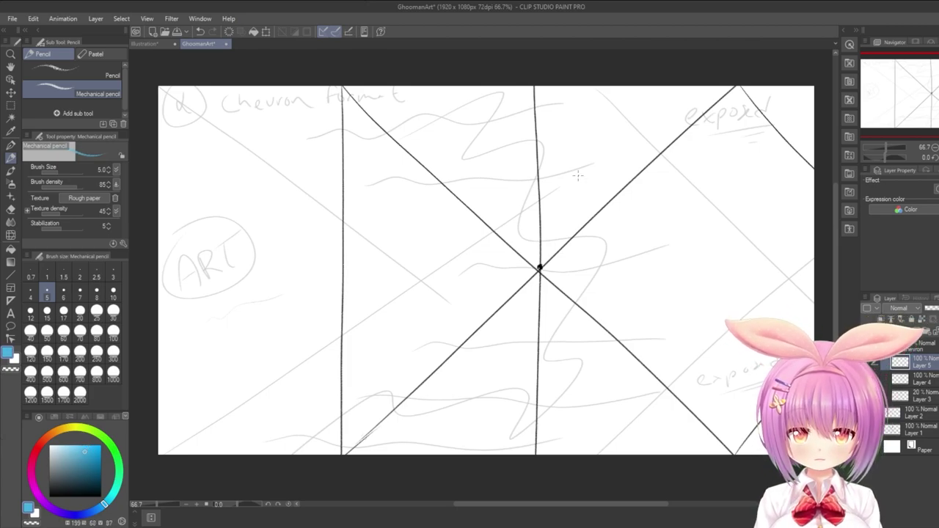
left_click(10, 170)
mouse_move(203, 125)
left_mouse_down()
mouse_move(213, 150)
mouse_move(280, 150)
mouse_move(340, 164)
mouse_move(291, 277)
mouse_move(335, 290)
mouse_move(348, 330)
mouse_move(492, 268)
mouse_move(459, 325)
mouse_move(447, 277)
mouse_move(411, 213)
mouse_move(323, 246)
mouse_move(312, 173)
mouse_move(257, 129)
mouse_move(242, 183)
left_mouse_up()
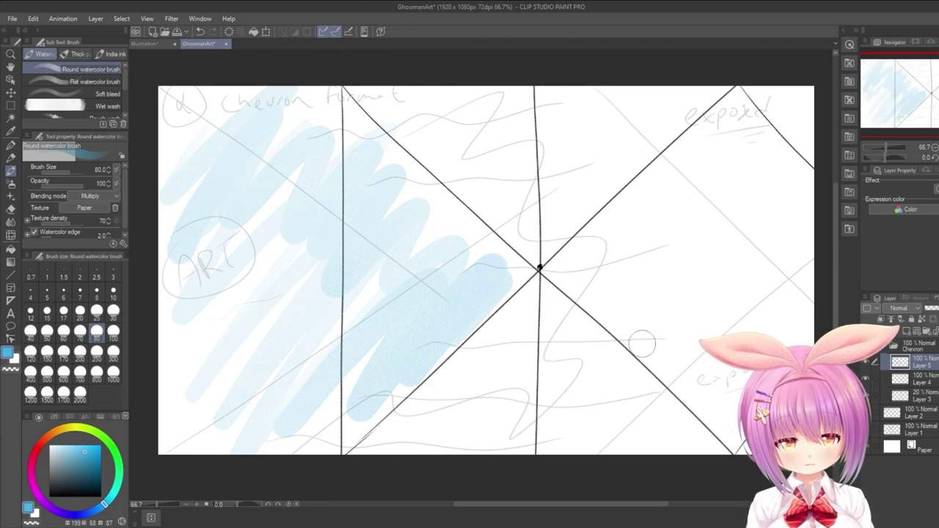
mouse_move(762, 77)
left_mouse_down()
mouse_move(788, 78)
mouse_move(798, 134)
left_mouse_up()
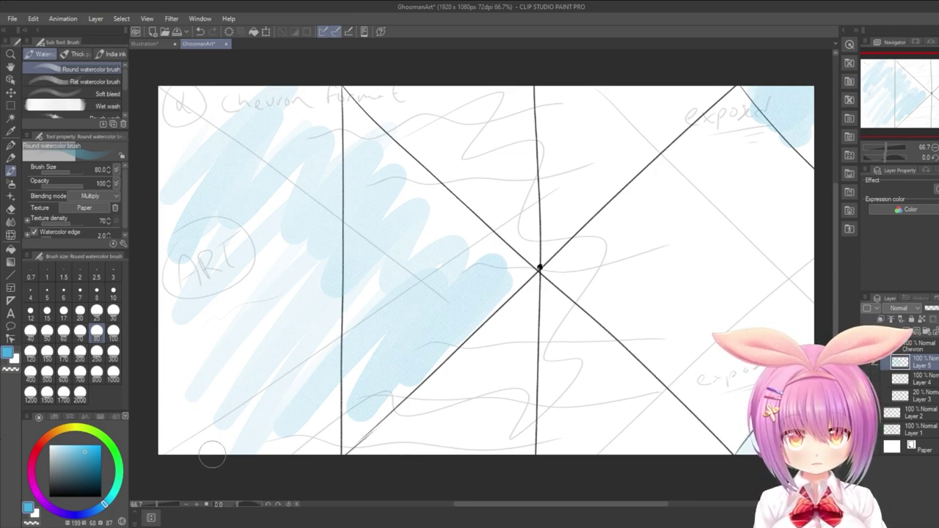
Shade the chevron schedule area in orange watercolor, darkening the exposed parts above the midpoint dot and near the canvas's lower edge.
left_click(54, 435)
mouse_move(392, 92)
left_mouse_down()
mouse_move(371, 110)
mouse_move(503, 53)
mouse_move(536, 74)
mouse_move(541, 132)
mouse_move(524, 198)
mouse_move(541, 219)
mouse_move(582, 175)
mouse_move(687, 129)
mouse_move(734, 126)
mouse_move(691, 220)
mouse_move(516, 374)
mouse_move(396, 456)
mouse_move(524, 338)
mouse_move(614, 233)
mouse_move(669, 225)
mouse_move(522, 440)
mouse_move(549, 443)
mouse_move(708, 295)
mouse_move(749, 302)
mouse_move(711, 427)
mouse_move(823, 268)
mouse_move(729, 291)
mouse_move(702, 152)
mouse_move(724, 118)
mouse_move(797, 212)
left_mouse_up()
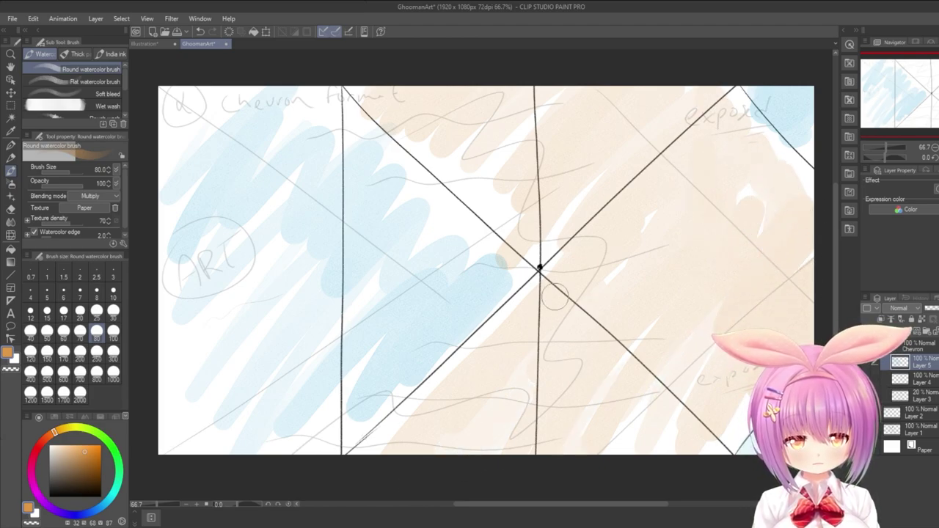
mouse_move(505, 164)
left_mouse_down()
mouse_move(500, 195)
mouse_move(486, 191)
mouse_move(574, 89)
mouse_move(586, 239)
left_mouse_up()
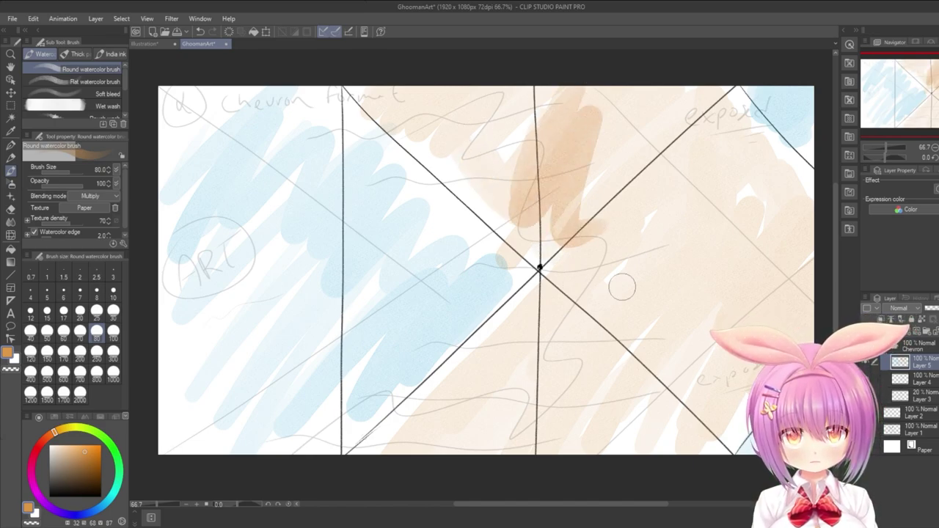
left_click_drag(655, 391, 740, 391)
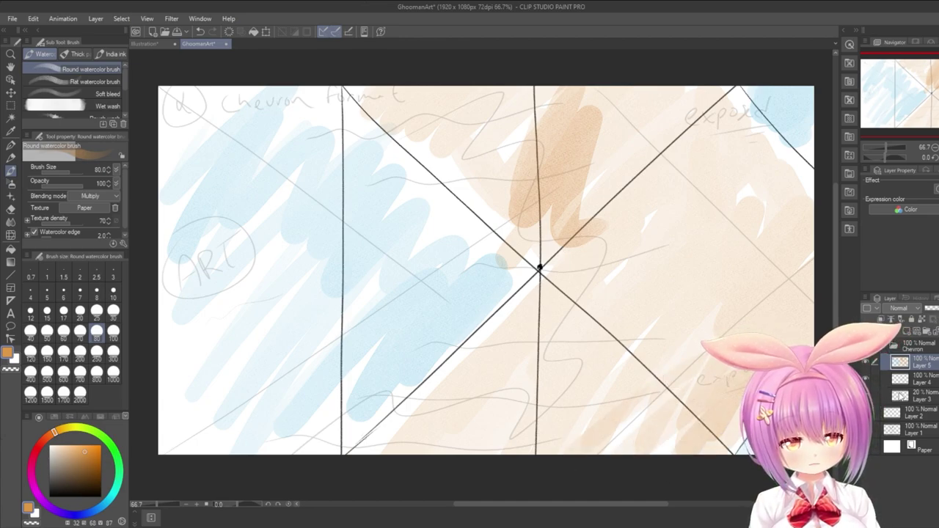
Make Layer 4 with the guide lines active and set the G-pen's drawing colour to black.
left_click(913, 378)
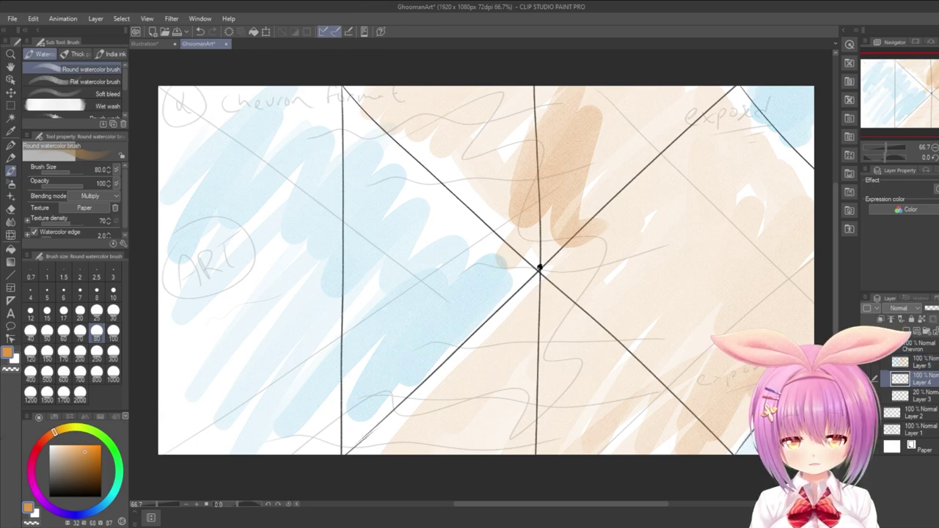
left_click(10, 145)
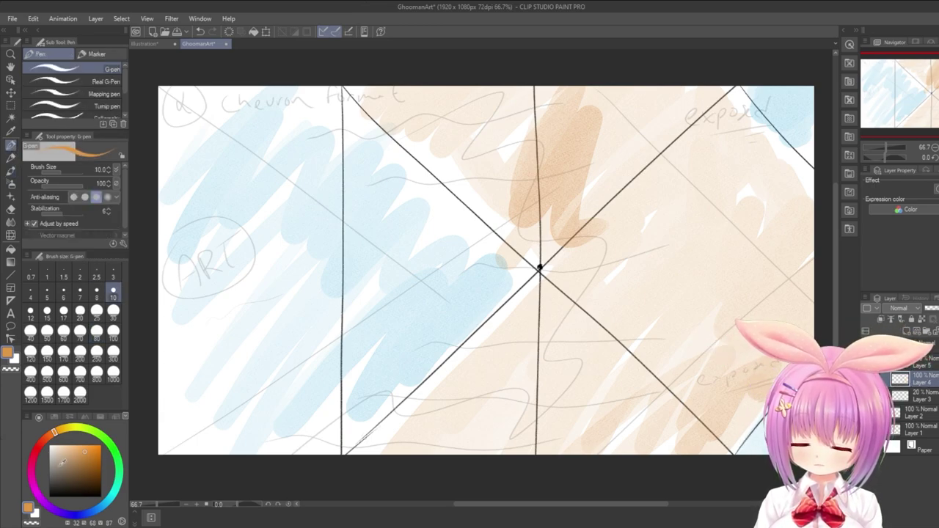
left_click(50, 497)
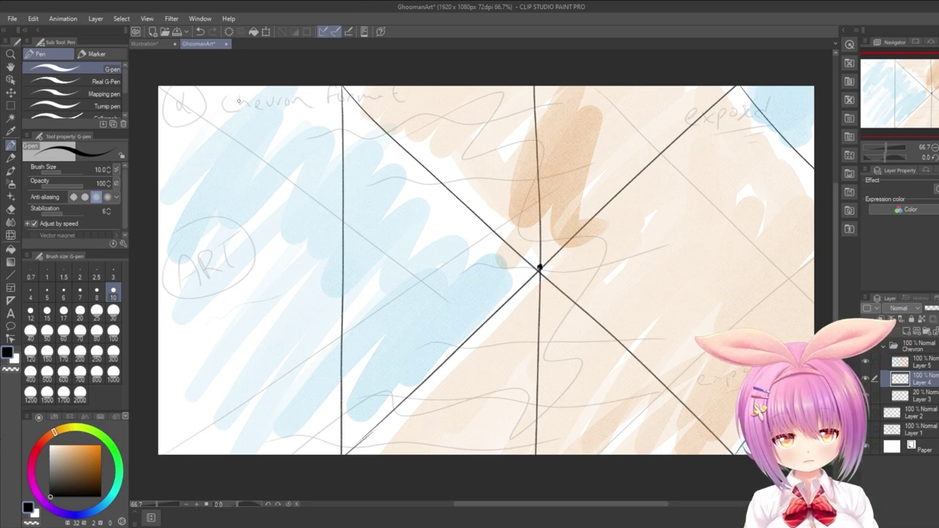
mouse_move(226, 90)
left_mouse_down()
mouse_move(284, 109)
mouse_move(379, 169)
left_mouse_up()
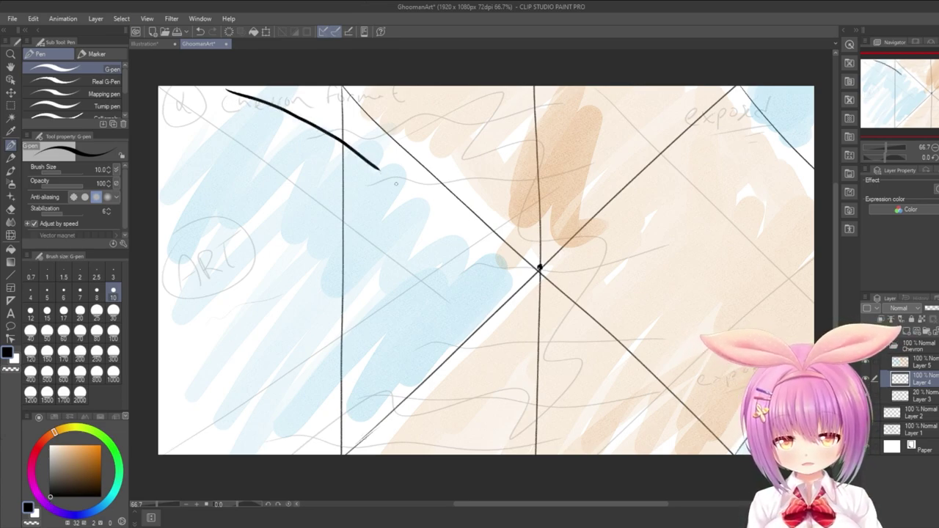
key("ctrl+z")
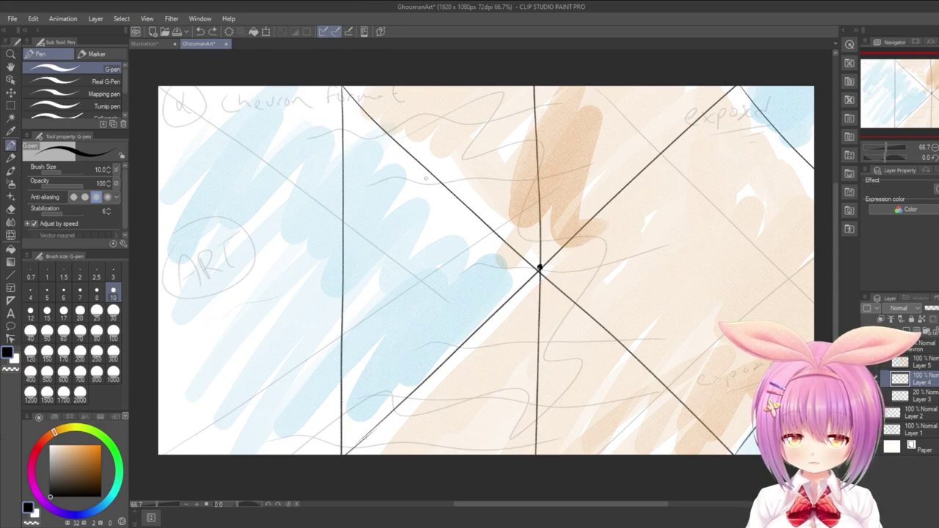
mouse_move(241, 86)
left_mouse_down()
mouse_move(430, 203)
mouse_move(576, 312)
left_mouse_up()
key("ctrl+z")
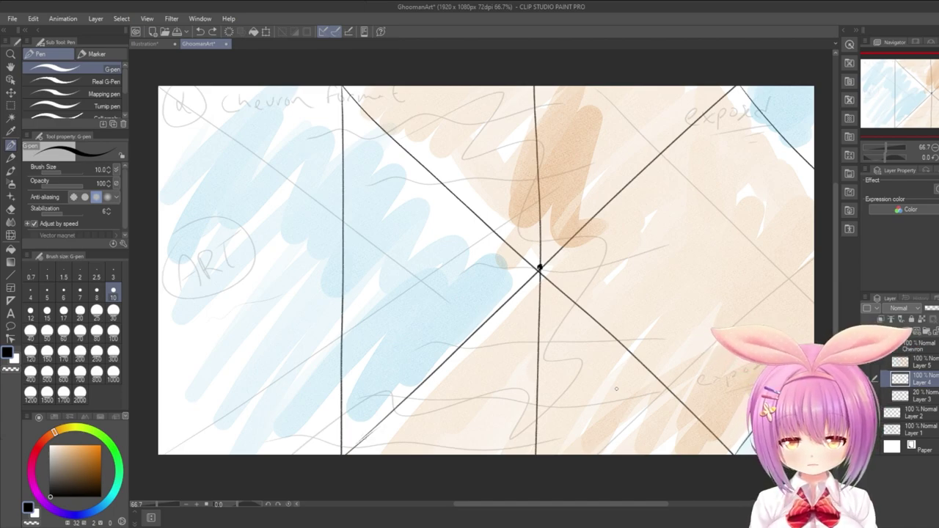
Draw two shallower mechanical pencil diagonals from the midpoint dot out to the canvas's upper and lower edges above and below the "ART" area.
left_click(12, 157)
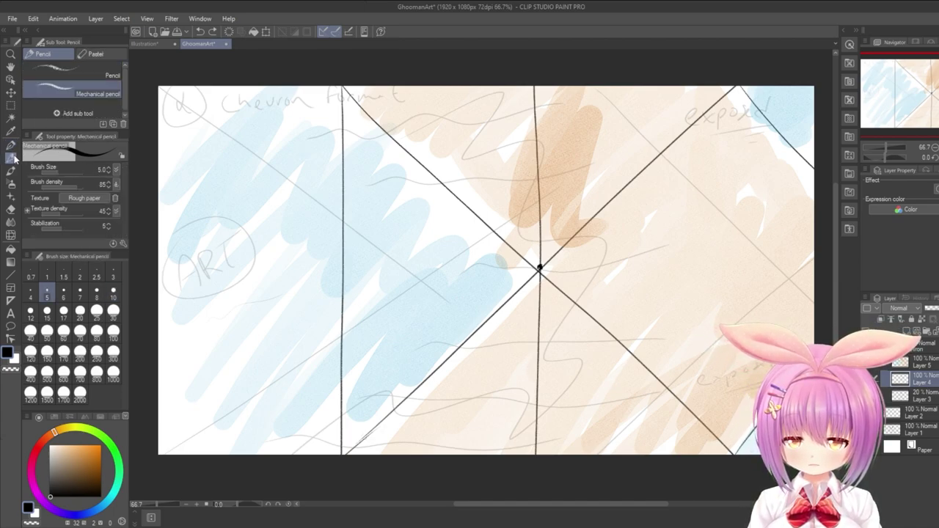
left_click_drag(347, 142, 637, 362)
key("ctrl+z")
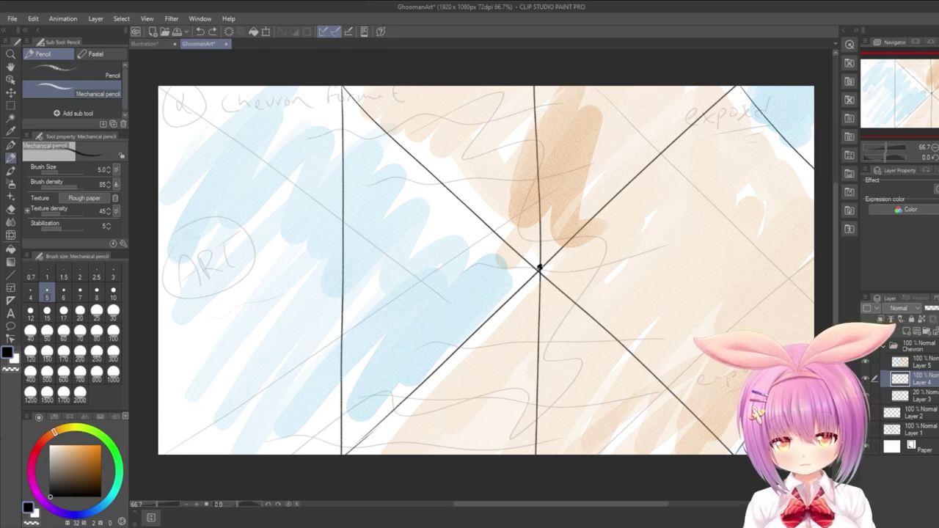
mouse_move(369, 179)
left_mouse_down()
mouse_move(539, 267)
mouse_move(202, 86)
left_mouse_up()
left_click_drag(539, 268, 208, 455)
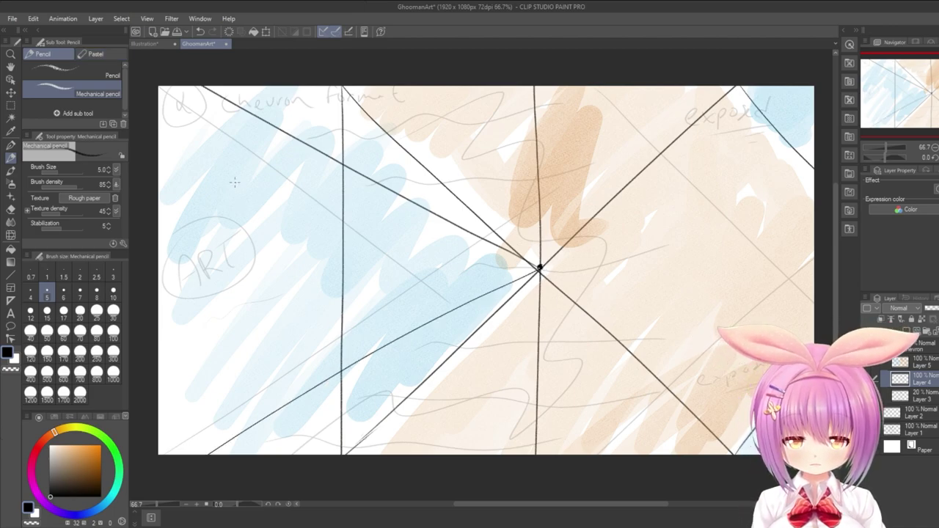
left_click_drag(203, 78, 189, 455)
key("ctrl+z")
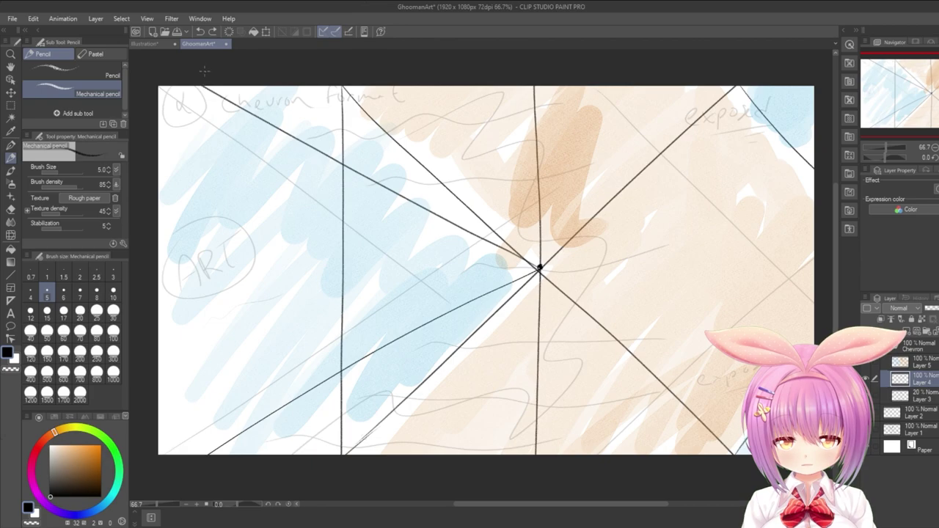
left_click_drag(206, 87, 203, 455)
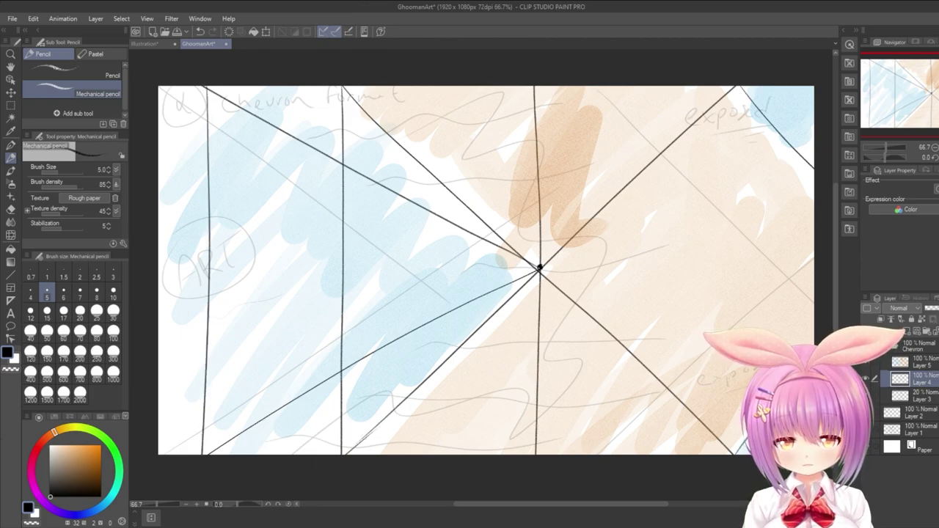
key("ctrl+z")
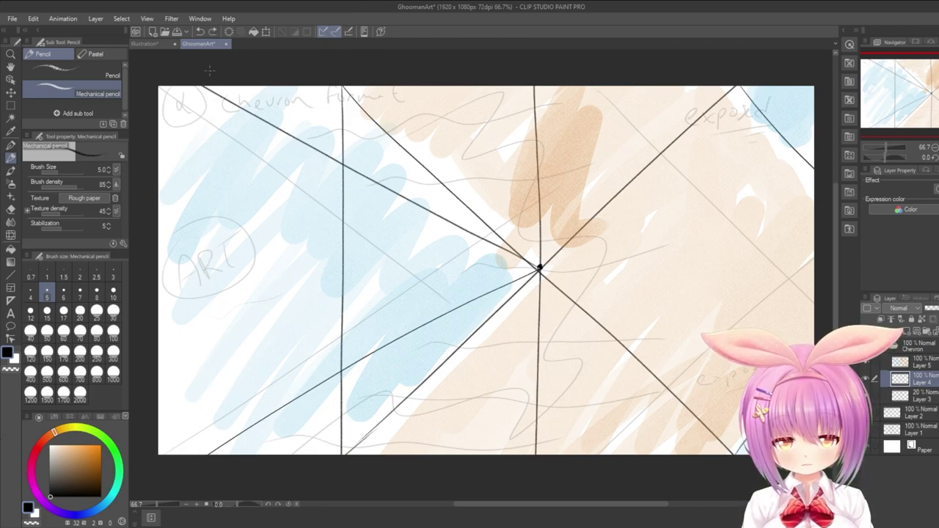
left_click_drag(205, 86, 217, 453)
key("ctrl+z")
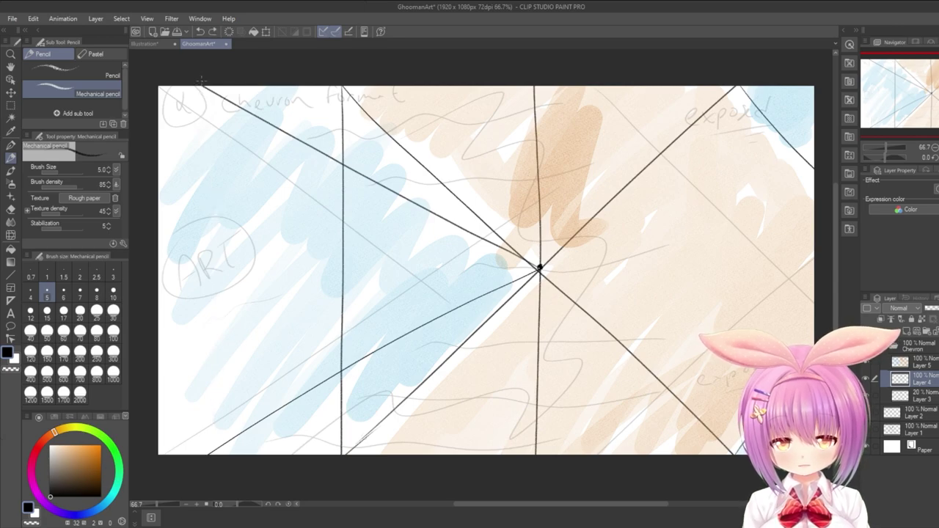
Draw a full-height vertical guide line through the "ART" area, joining the outer ends of the two shallower diagonals.
left_click_drag(203, 85, 206, 455)
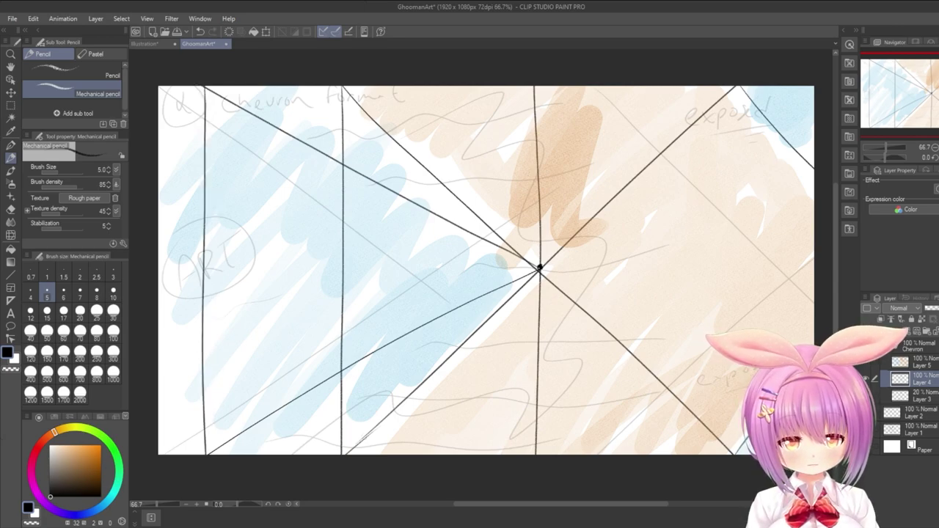
On Layer 5, extend the orange watercolor shading out to the shallower diagonals and add strokes along the outer corner diagonal and around the midpoint dot.
left_click(930, 361)
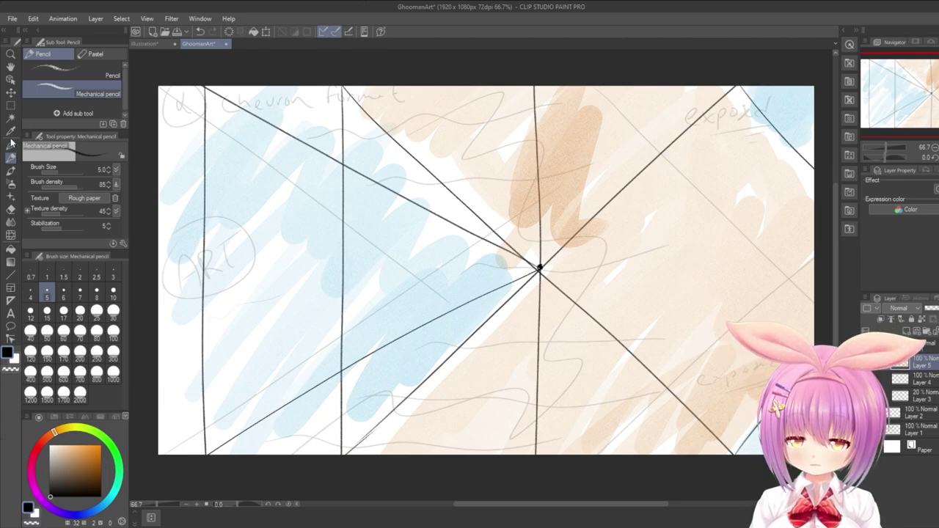
left_click(10, 130)
left_click(718, 279)
left_click_drag(62, 459, 87, 444)
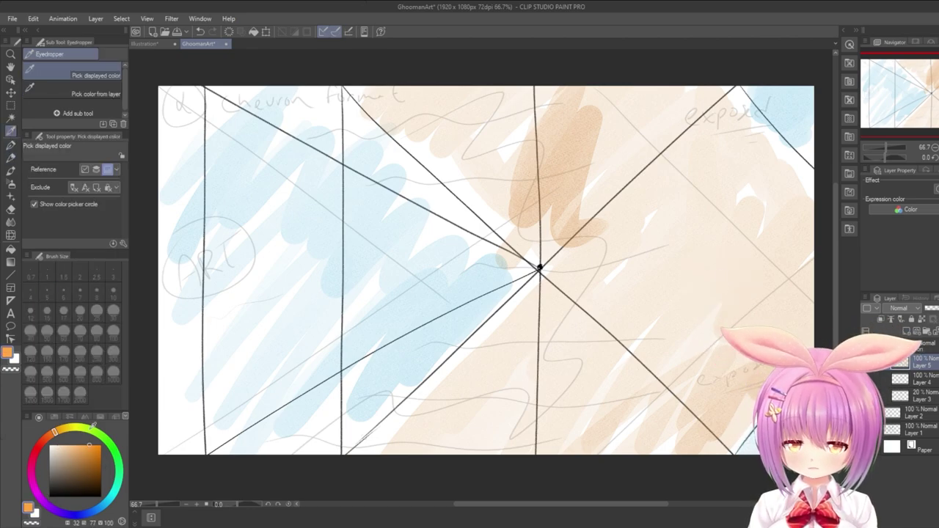
left_click(10, 170)
mouse_move(287, 92)
left_mouse_down()
mouse_move(317, 125)
mouse_move(387, 110)
mouse_move(431, 189)
mouse_move(484, 216)
mouse_move(542, 206)
mouse_move(517, 128)
mouse_move(488, 110)
left_mouse_up()
mouse_move(242, 454)
left_mouse_down()
mouse_move(323, 433)
mouse_move(506, 300)
mouse_move(348, 458)
mouse_move(404, 396)
mouse_move(579, 330)
mouse_move(682, 308)
mouse_move(579, 425)
left_mouse_up()
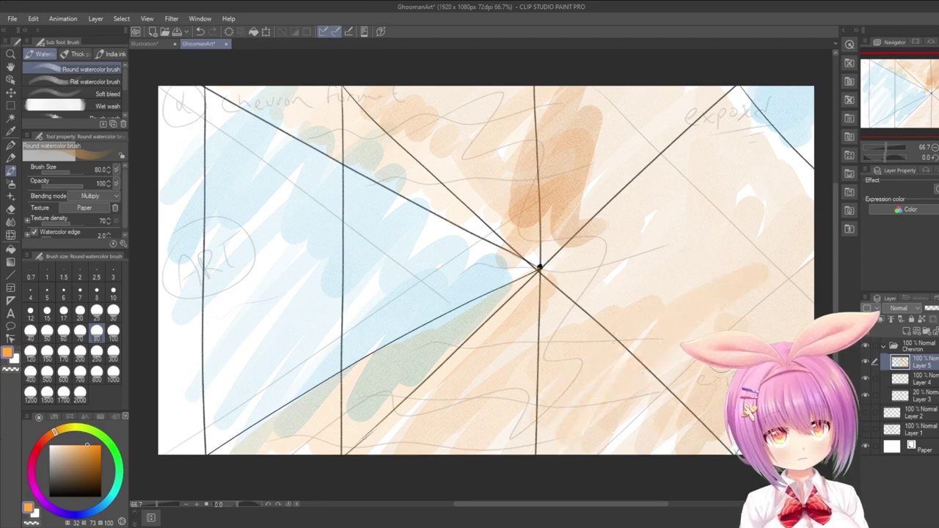
left_click_drag(744, 114, 804, 198)
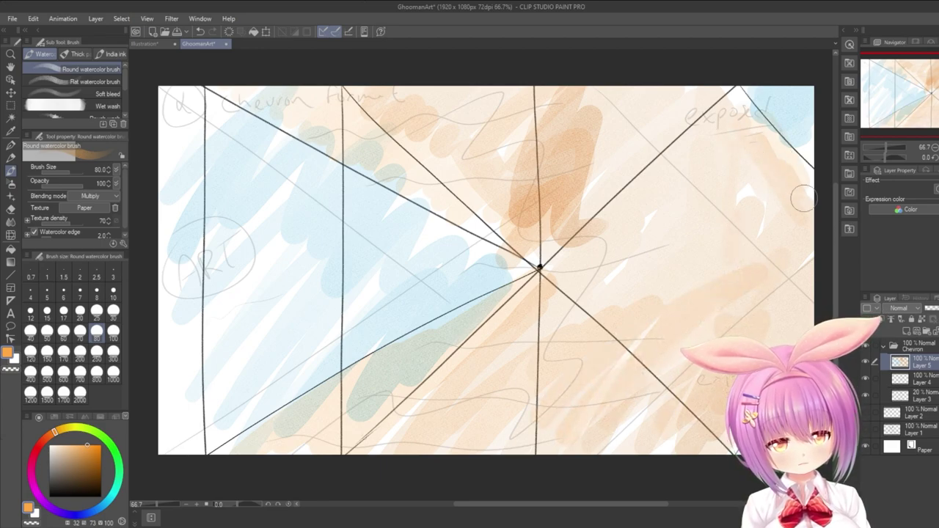
mouse_move(469, 183)
left_mouse_down()
mouse_move(486, 214)
mouse_move(595, 246)
mouse_move(618, 230)
left_mouse_up()
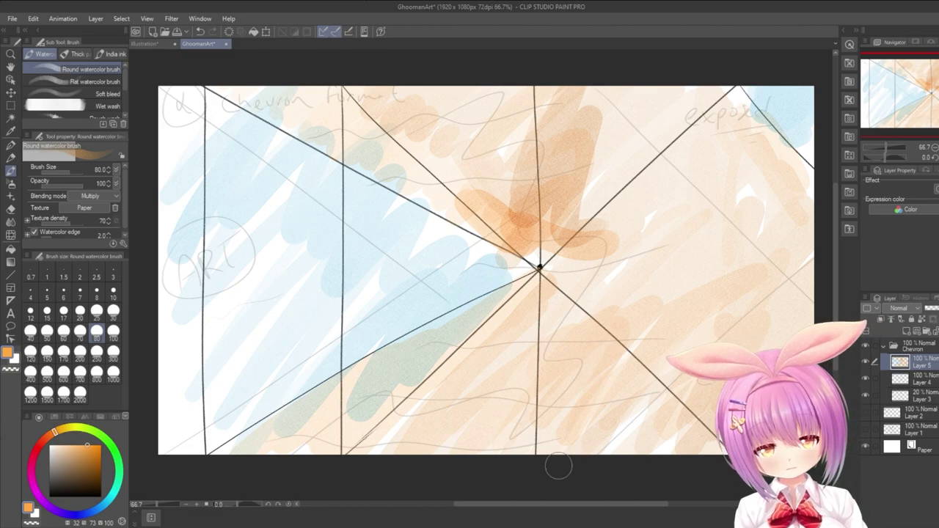
Choose the G-pen and add a new layer above the color shading for the lettering.
left_click(12, 146)
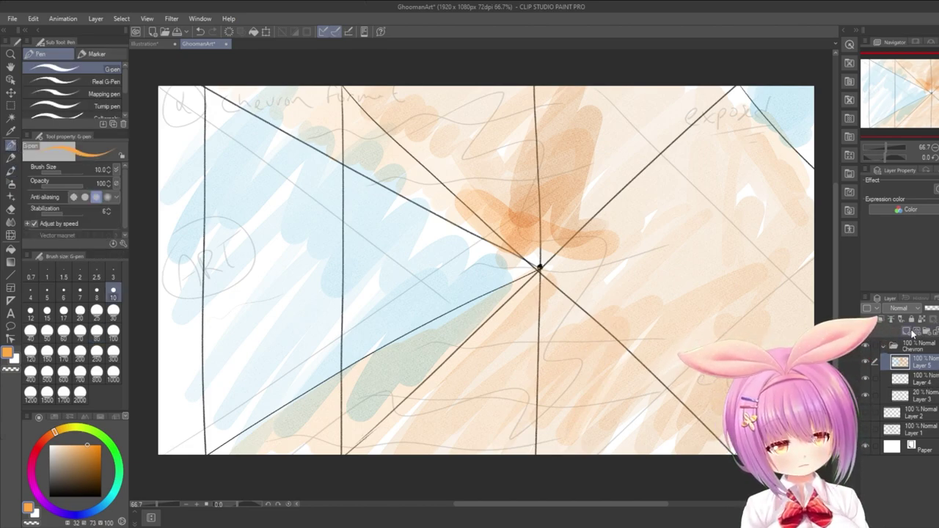
left_click(914, 333)
left_click_drag(238, 312, 267, 315)
mouse_move(234, 294)
left_mouse_down()
mouse_move(264, 311)
mouse_move(272, 269)
left_mouse_up()
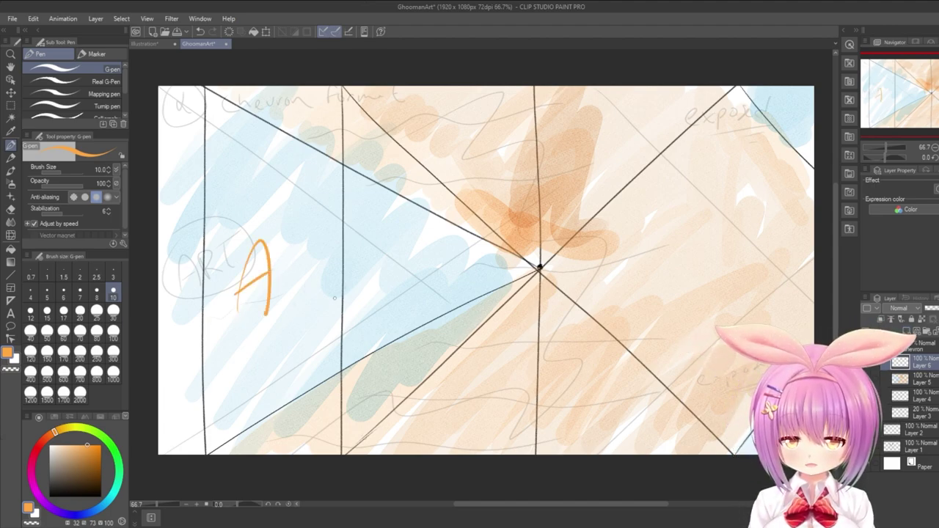
key("ctrl+z")
key("ctrl+z")
Write "ART" in large black letters inside the blue area between the shallower diagonals.
mouse_move(235, 306)
left_mouse_down()
mouse_move(270, 308)
mouse_move(284, 257)
left_mouse_up()
mouse_move(281, 306)
left_mouse_down()
mouse_move(302, 277)
mouse_move(312, 289)
left_mouse_up()
left_click_drag(332, 239, 322, 281)
left_click_drag(302, 249, 384, 215)
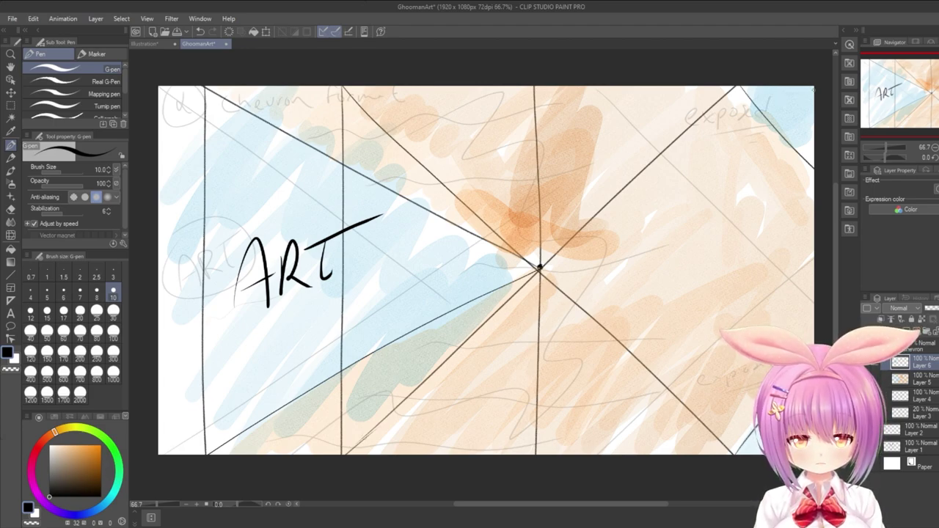
Draw a small arrow pointing into the upper blue corner and underline "ART" with three progressively shorter strokes.
left_click_drag(745, 143, 785, 115)
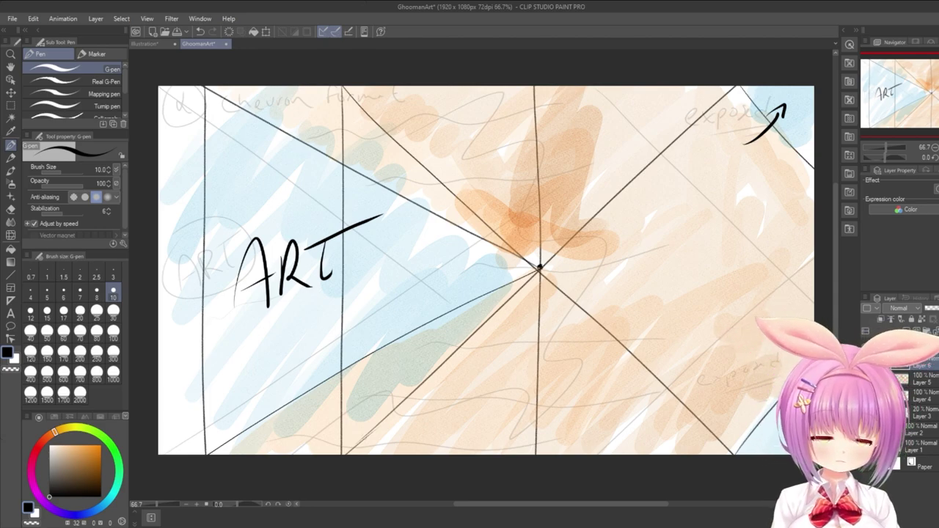
left_click_drag(247, 315, 393, 272)
left_click_drag(274, 323, 356, 297)
left_click_drag(308, 322, 331, 321)
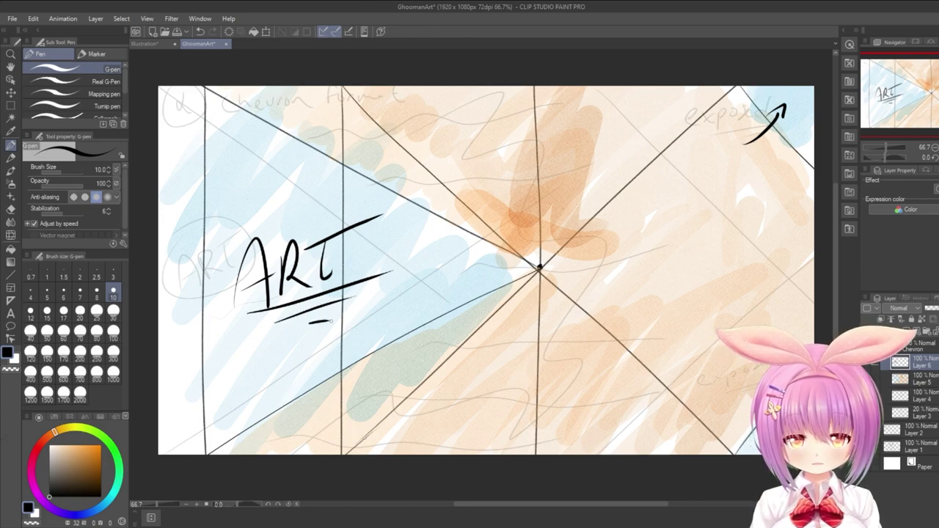
left_click(930, 354)
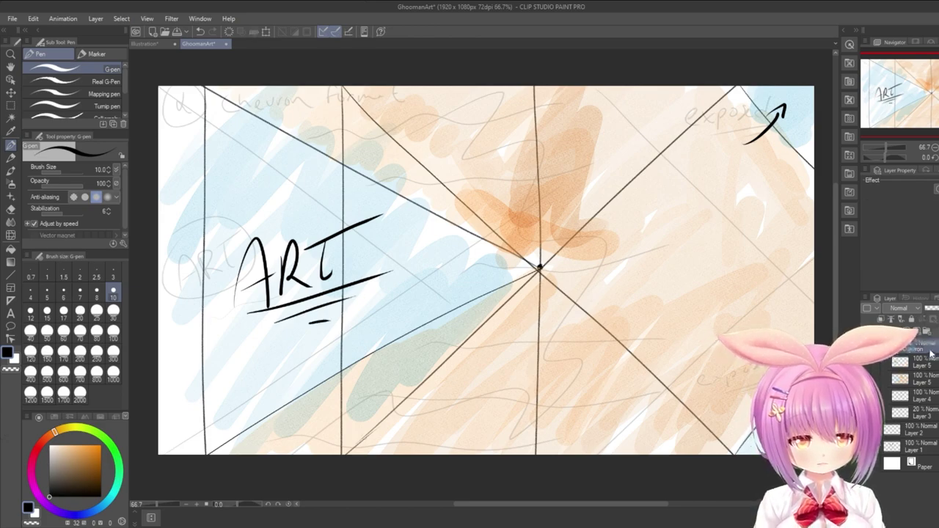
left_click(928, 415)
left_click(932, 349)
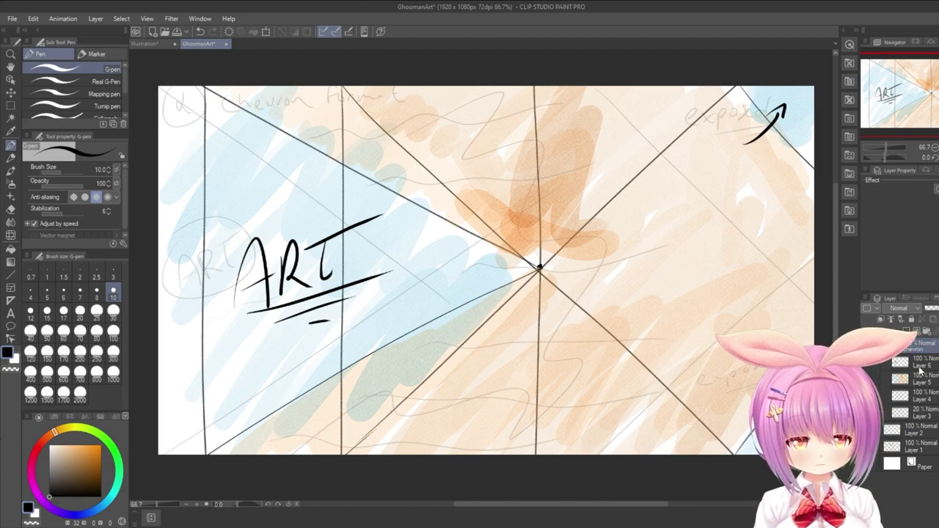
Lower the opacity of Layer 6 with the lettering to 18% and hide the rough sketch on Layer 3.
left_click(918, 367)
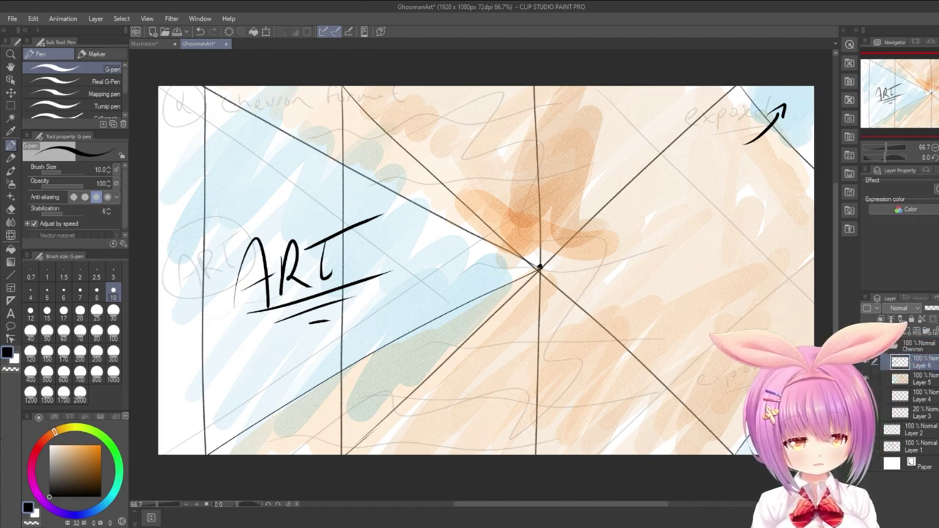
left_click_drag(938, 308, 932, 310)
left_click(867, 413)
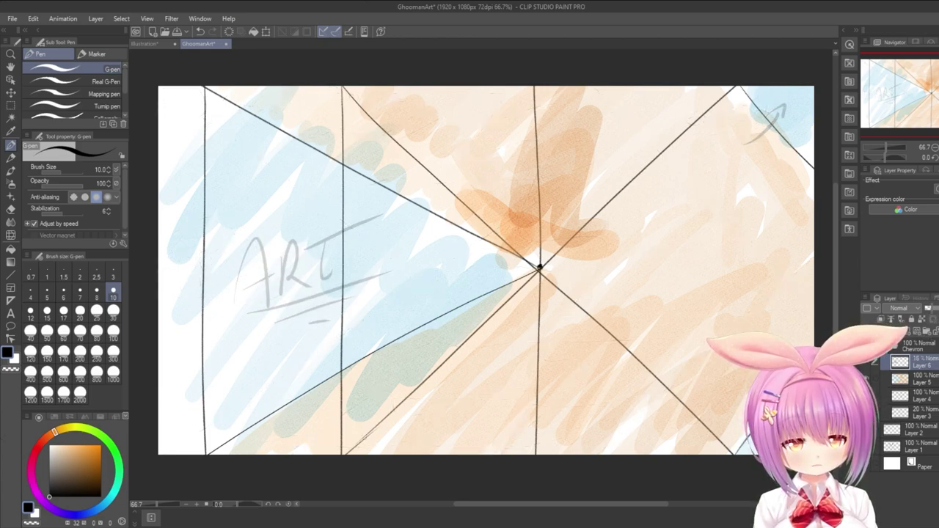
Add a new layer above the faded lettering layer in the "Chevron" folder.
left_click(920, 318)
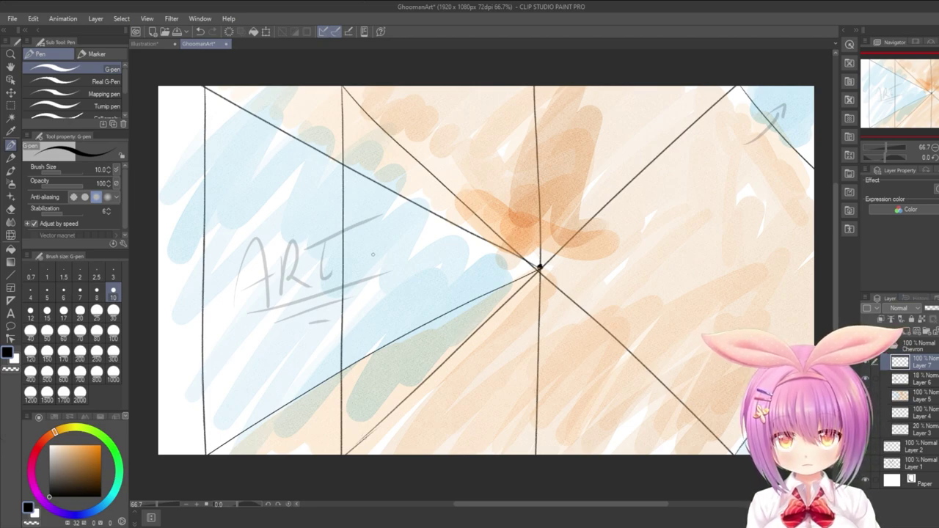
Sketch a rough round face over the faded "ART" lettering, with head outline, filled eyes, oval brows, a wide mouth and a small nose.
mouse_move(266, 200)
left_mouse_down()
mouse_move(272, 315)
mouse_move(217, 265)
left_mouse_up()
left_click_drag(295, 238, 289, 242)
left_click_drag(349, 237, 347, 233)
left_click_drag(290, 218, 288, 218)
left_click_drag(342, 207, 340, 207)
mouse_move(252, 293)
left_mouse_down()
mouse_move(371, 265)
mouse_move(384, 245)
left_mouse_up()
left_click_drag(320, 267, 331, 275)
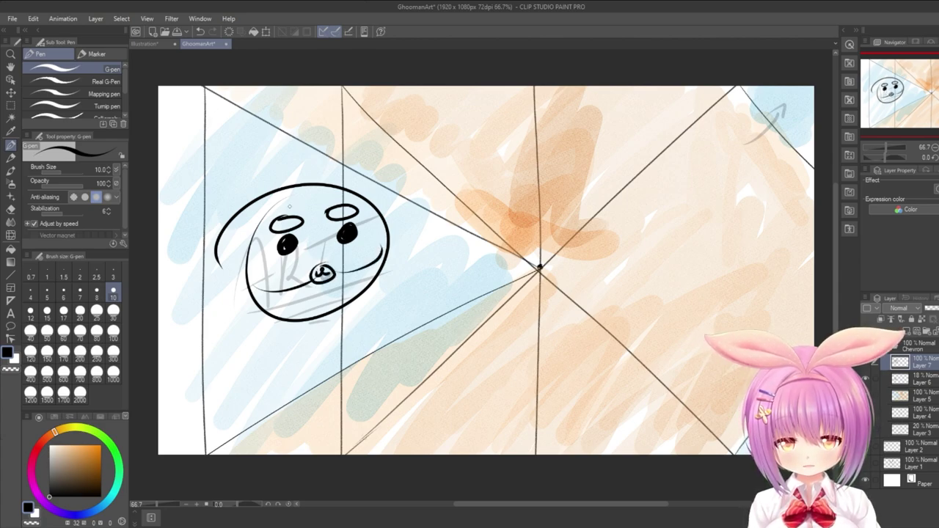
Give the face two pointed ears on top of the head and small curved marks at the chin and lower cheek.
mouse_move(255, 219)
left_mouse_down()
mouse_move(261, 180)
mouse_move(272, 195)
left_mouse_up()
left_click_drag(331, 189, 358, 192)
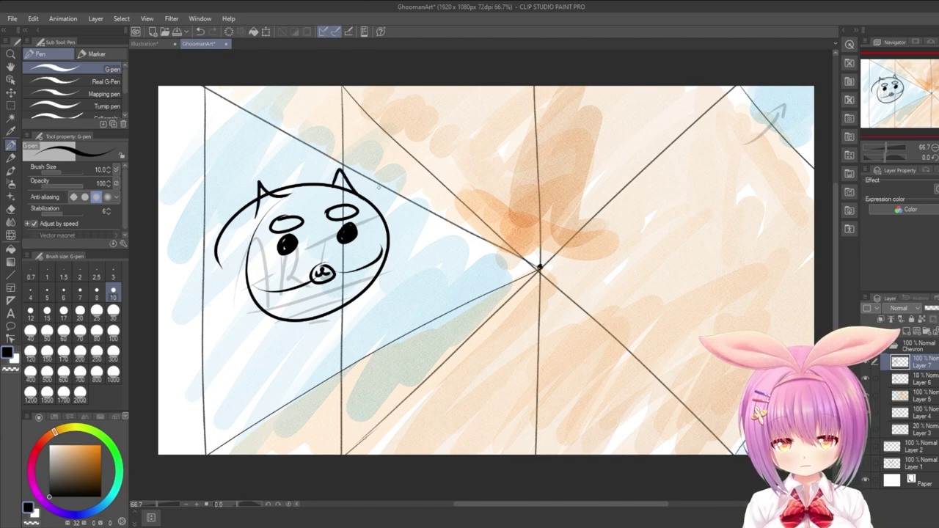
left_click_drag(275, 307, 297, 310)
left_click_drag(358, 292, 373, 274)
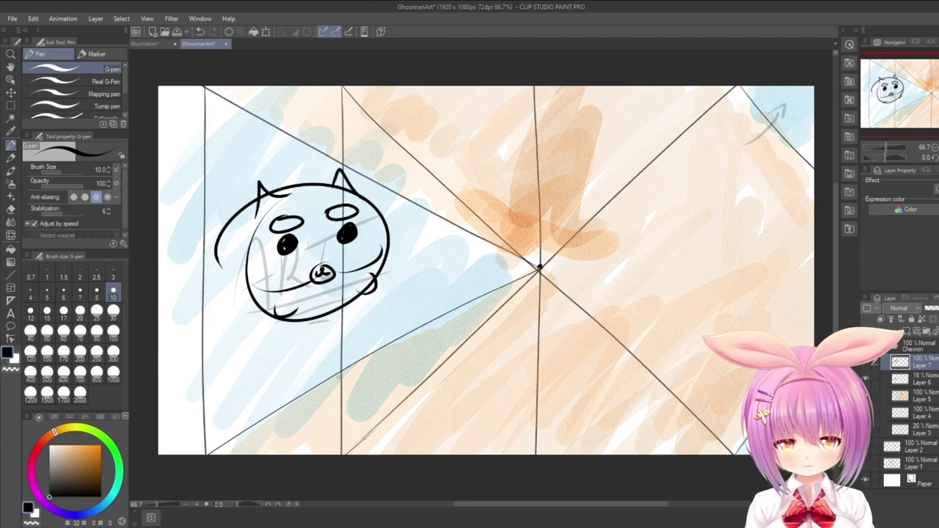
Undo the trial strokes between the eyes, redraw a thin forehead line and add a short curve at the mouth's left corner.
mouse_move(310, 243)
left_mouse_down()
mouse_move(310, 204)
mouse_move(316, 265)
left_mouse_up()
key("ctrl+z")
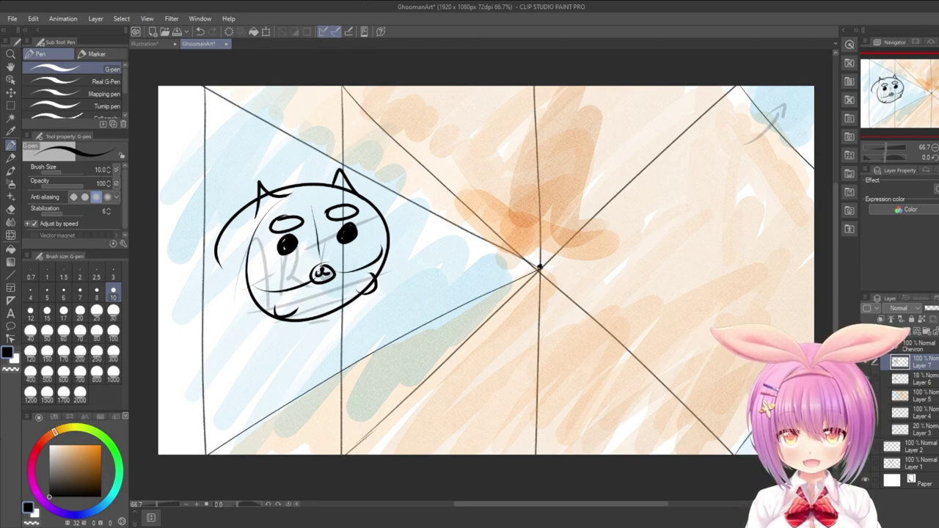
key("ctrl+z")
left_click_drag(305, 197, 316, 242)
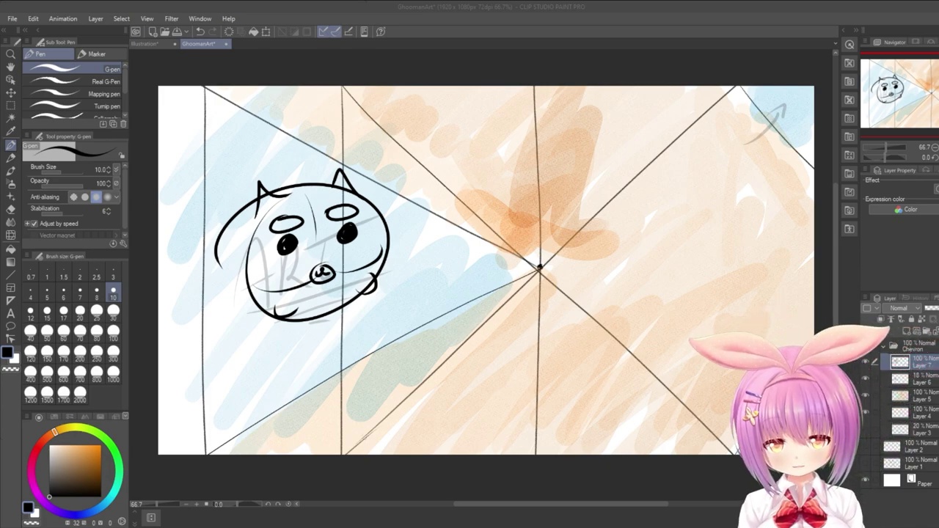
left_click_drag(248, 271, 260, 289)
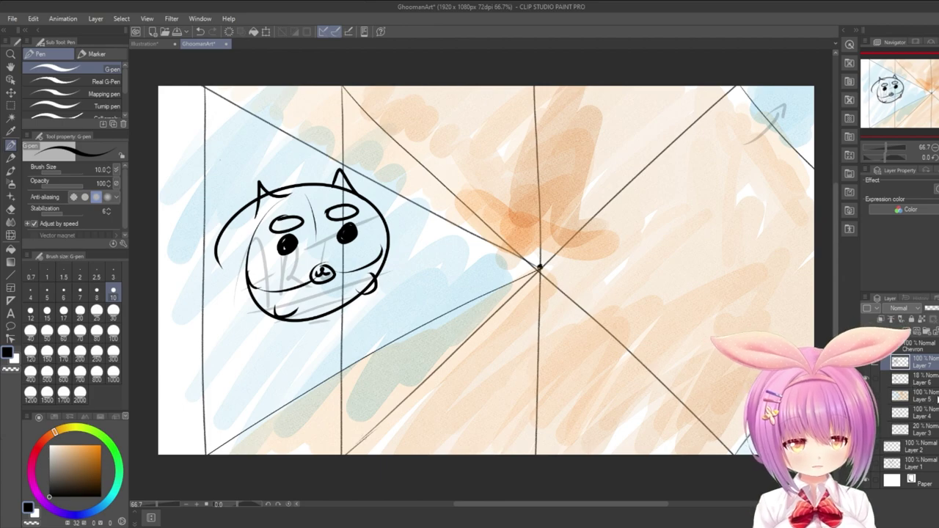
Select Layer 5 and brush white over the left part of the blue shading with the Round watercolor brush.
left_click(930, 397)
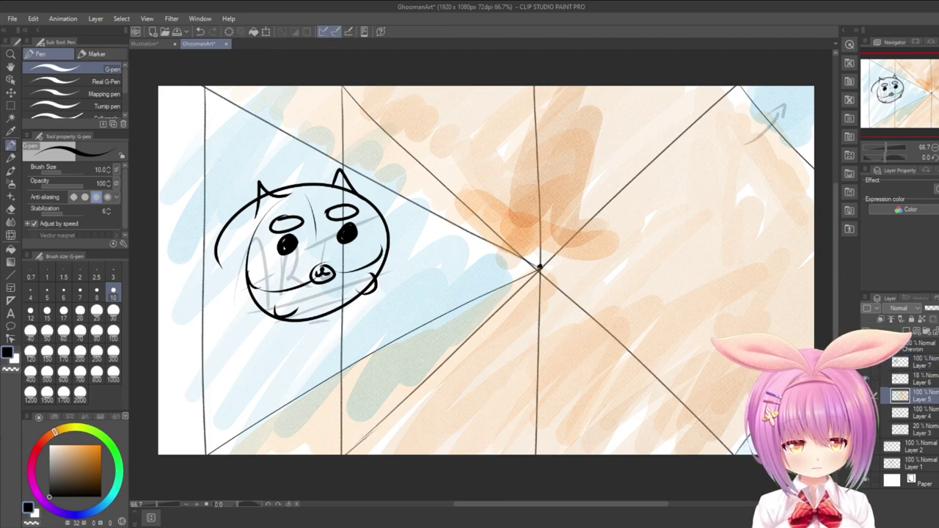
left_click(51, 446)
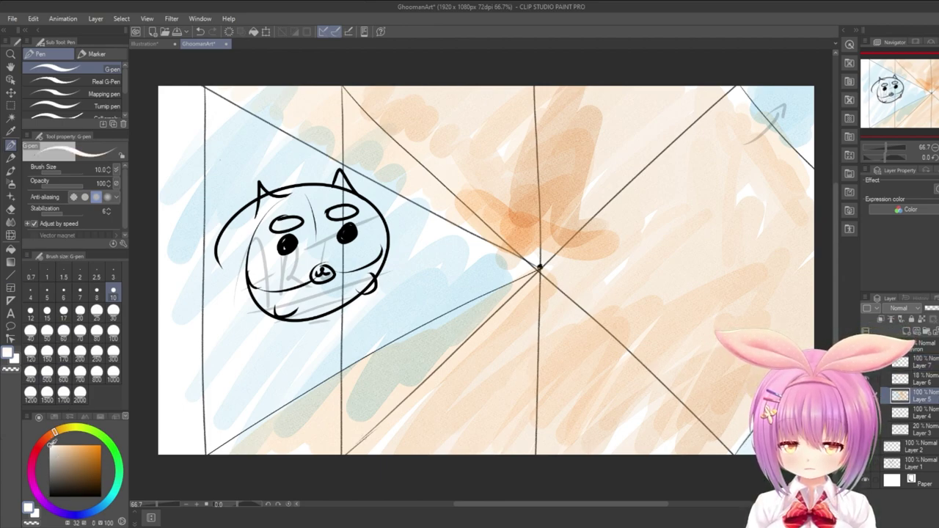
left_click(10, 173)
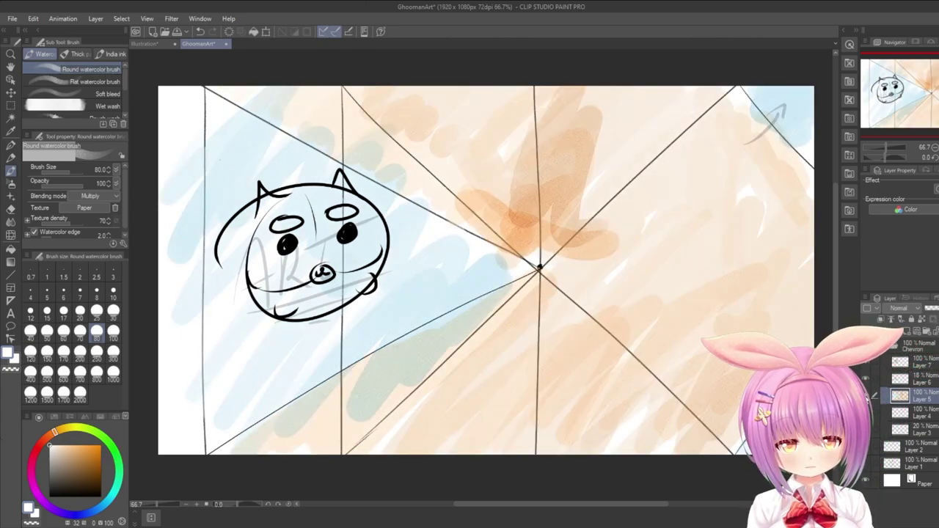
left_click(873, 396)
left_click(873, 396)
left_click(872, 396)
left_click(872, 396)
left_click(872, 396)
left_click(872, 396)
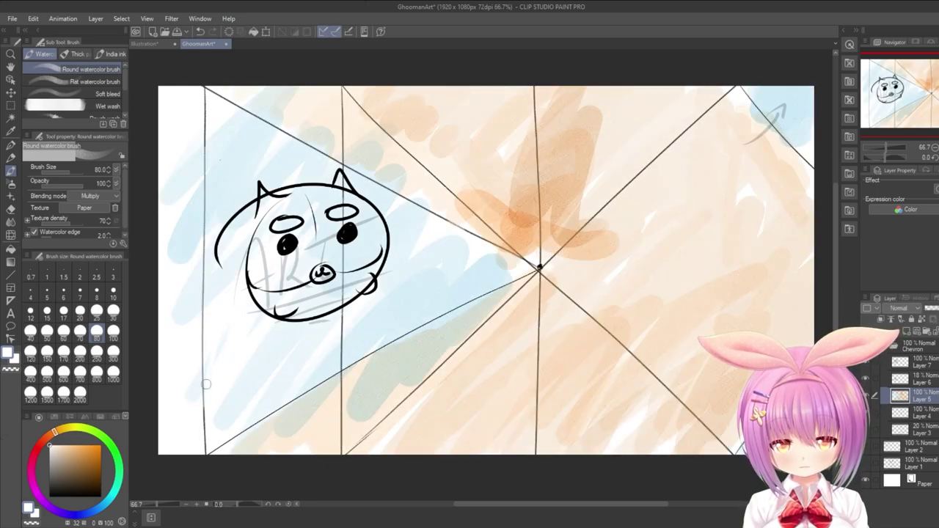
mouse_move(251, 296)
left_mouse_down()
mouse_move(184, 148)
mouse_move(168, 252)
mouse_move(191, 296)
mouse_move(194, 224)
left_mouse_up()
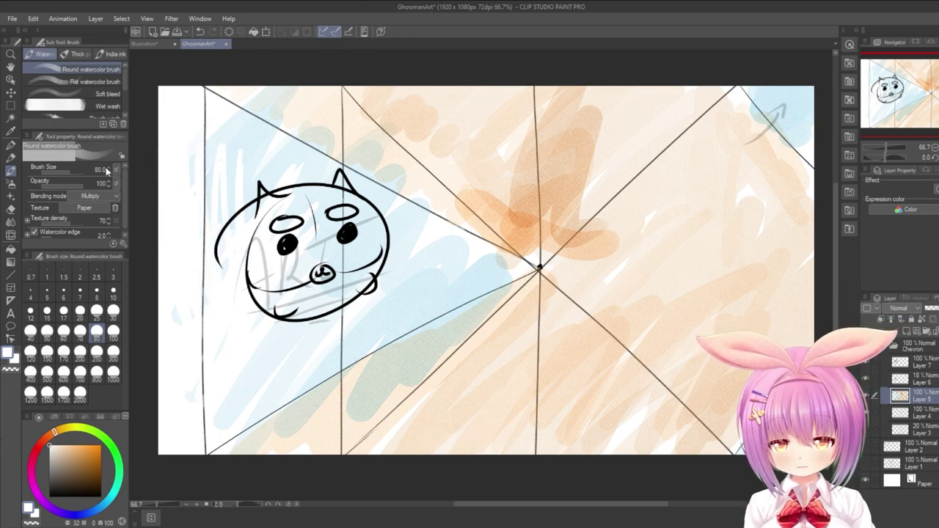
Erase the blue shading from the art triangle and the upper-right corner on Layer 5 with the Hard eraser at size 84.1.
left_click_drag(69, 171, 68, 172)
left_click(11, 208)
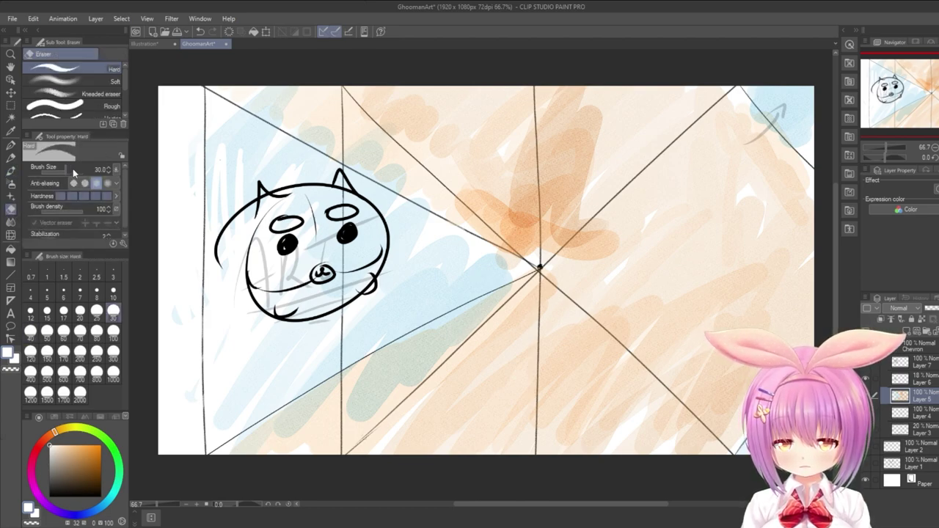
mouse_move(243, 194)
left_mouse_down()
mouse_move(223, 323)
mouse_move(227, 242)
mouse_move(284, 244)
mouse_move(308, 207)
mouse_move(260, 159)
mouse_move(310, 248)
mouse_move(239, 350)
mouse_move(251, 361)
mouse_move(417, 281)
mouse_move(493, 259)
mouse_move(488, 270)
mouse_move(427, 294)
mouse_move(325, 308)
mouse_move(348, 256)
mouse_move(306, 197)
mouse_move(376, 238)
mouse_move(445, 245)
left_mouse_up()
mouse_move(448, 279)
left_mouse_down()
mouse_move(505, 275)
mouse_move(427, 285)
mouse_move(256, 342)
mouse_move(177, 314)
mouse_move(190, 373)
mouse_move(236, 397)
left_mouse_up()
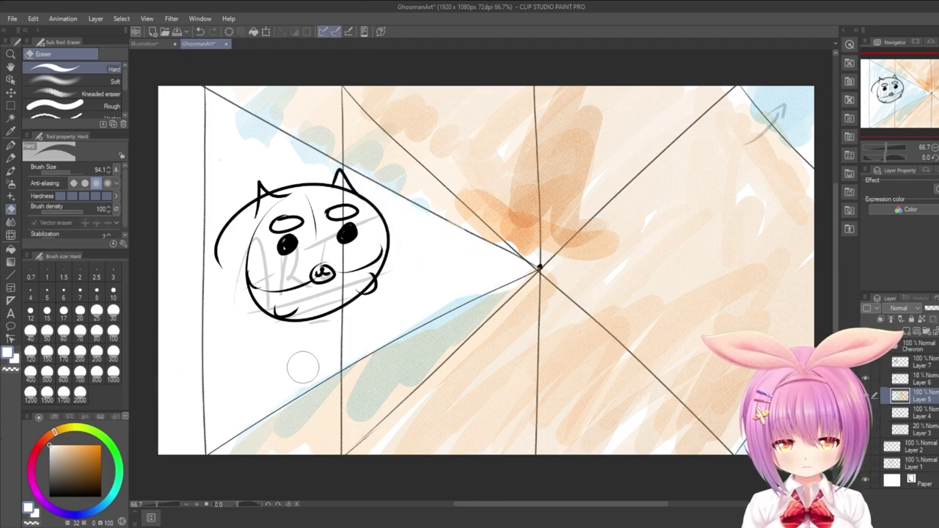
left_click_drag(260, 138, 339, 187)
mouse_move(784, 86)
left_mouse_down()
mouse_move(804, 126)
mouse_move(795, 107)
mouse_move(806, 92)
left_mouse_up()
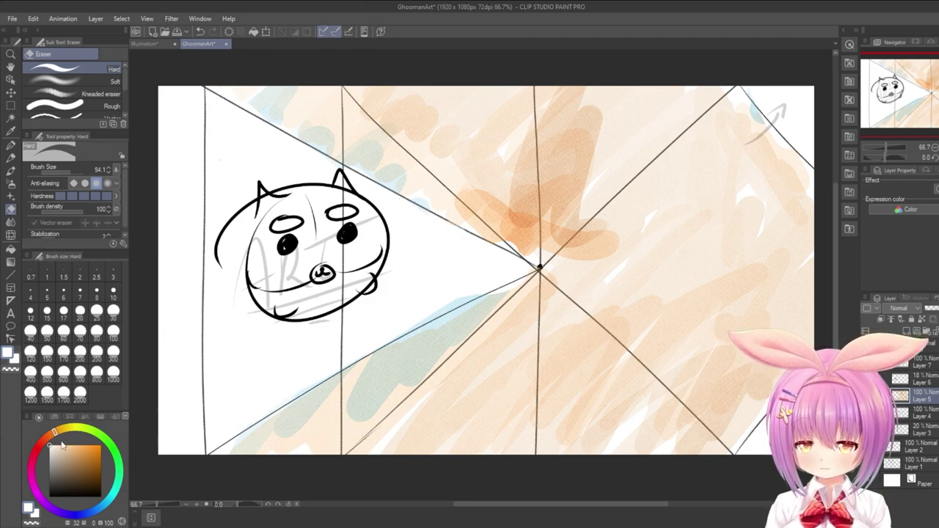
Set the drawing color back to black and switch to the G-pen.
left_click_drag(65, 449, 55, 491)
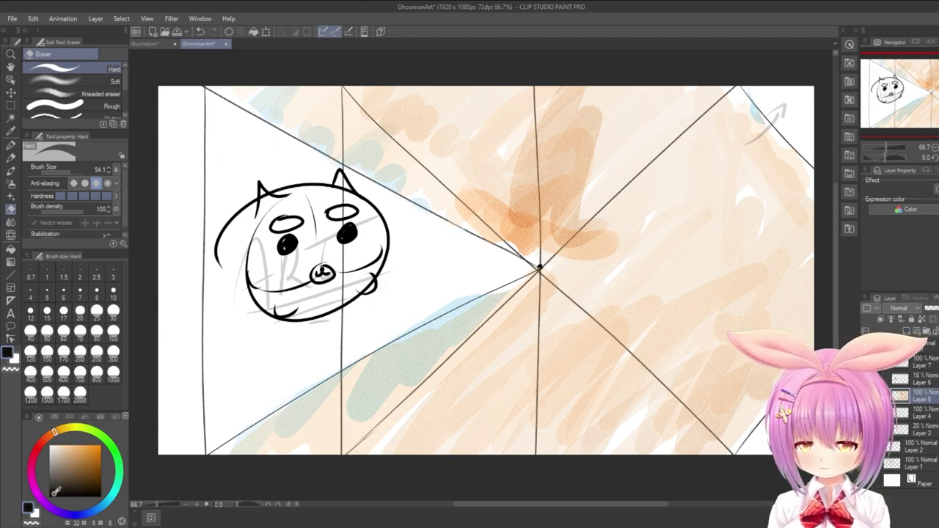
left_click(11, 157)
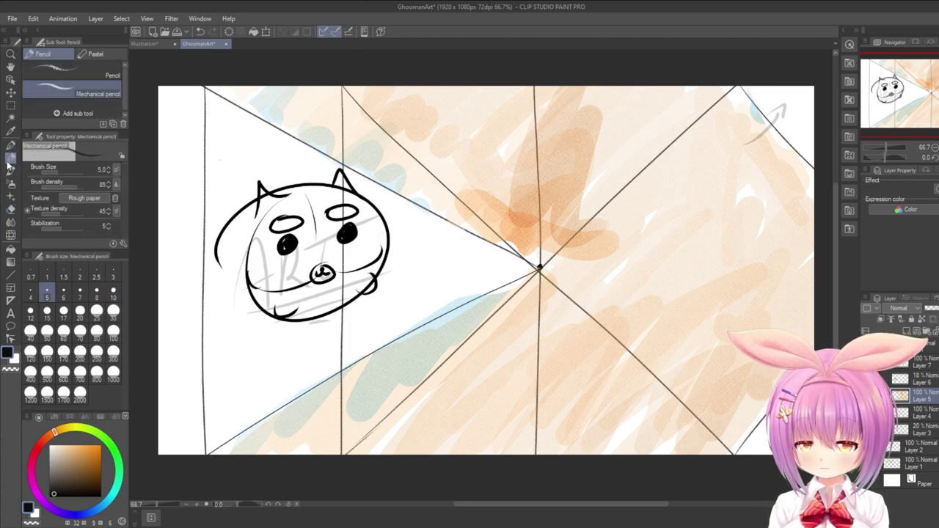
left_click(11, 150)
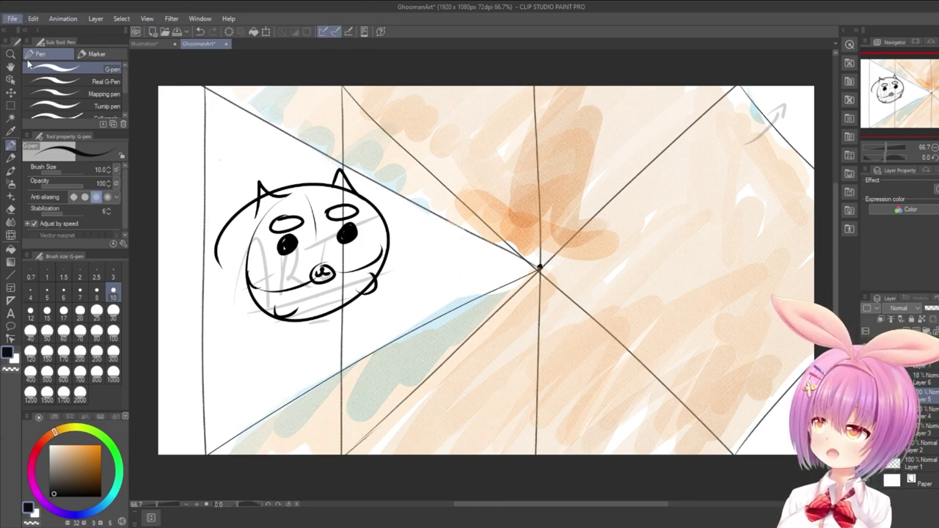
Open disco.jpg as a separate document and import the image as a layer into the GhoomanArt canvas.
key("alt+Tab")
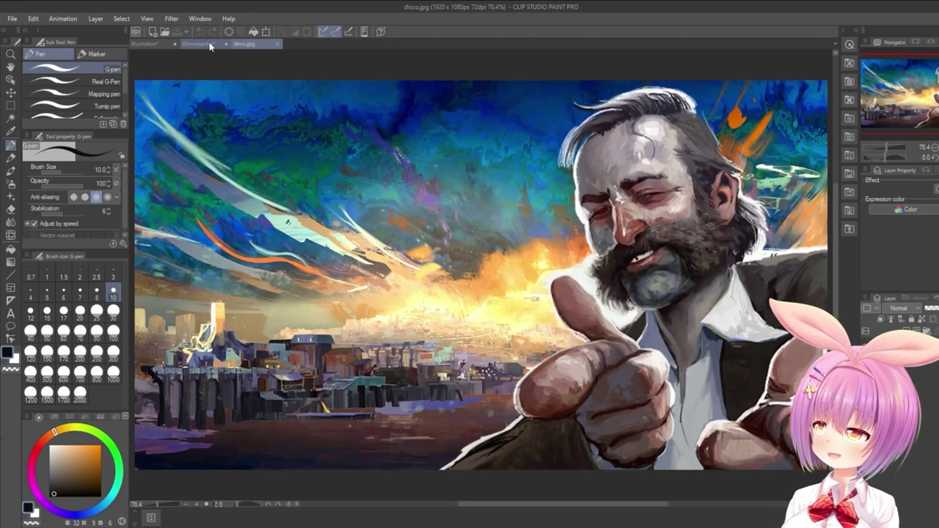
left_click(204, 46)
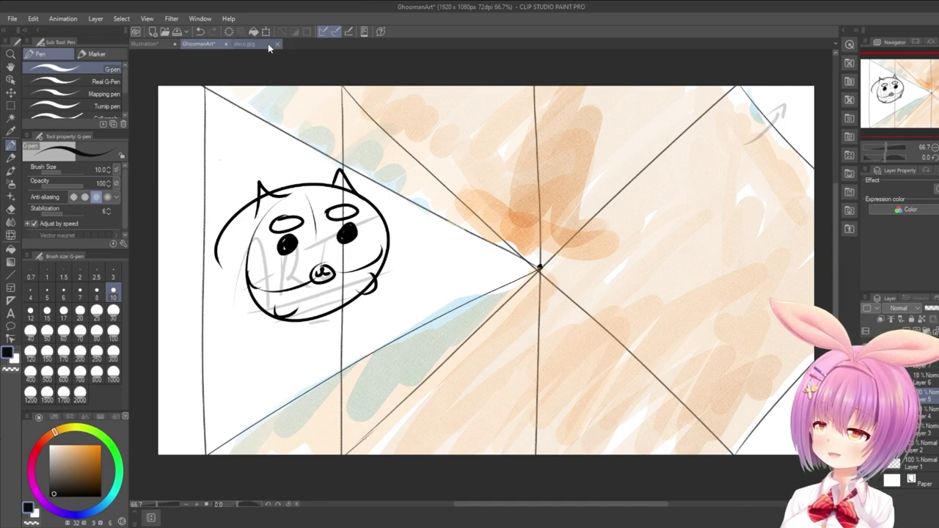
left_click(13, 17)
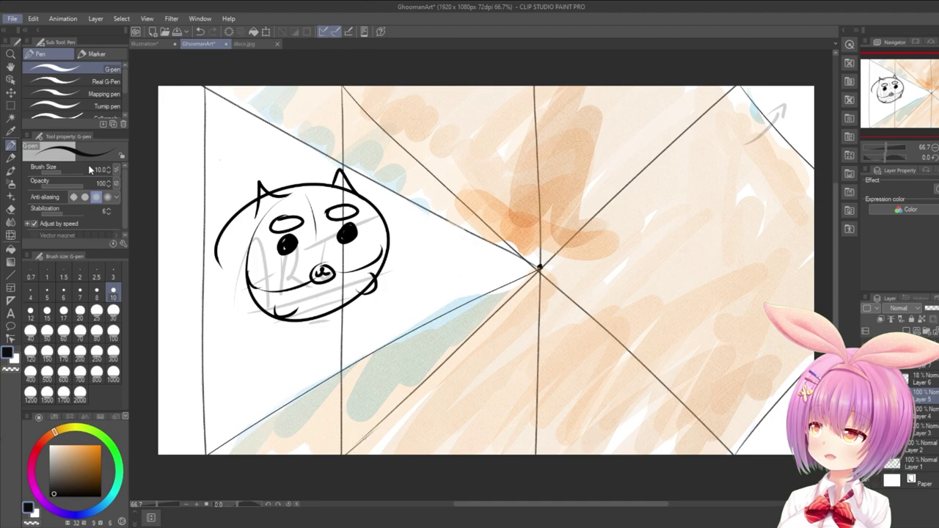
left_click(212, 222)
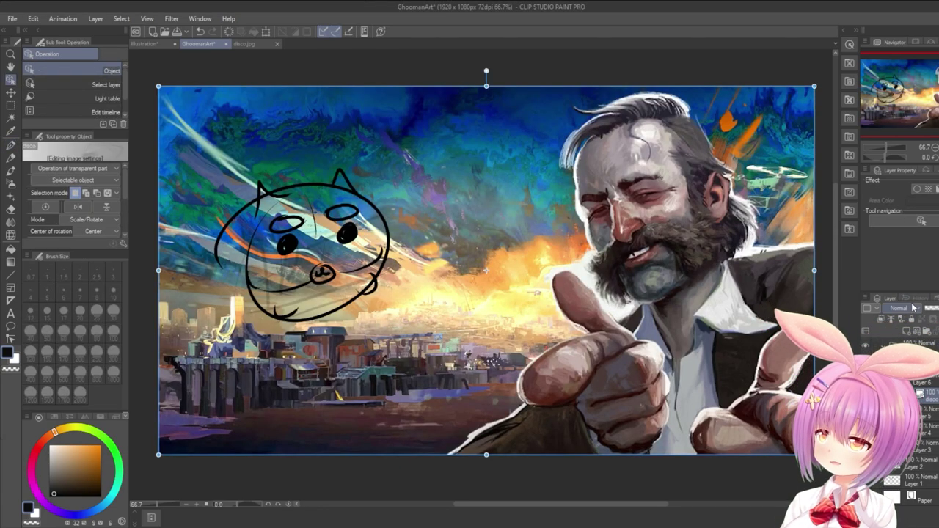
Move the imported disco layer directly below Layer 3 and lower its opacity to 17%.
mouse_move(924, 398)
left_mouse_down()
mouse_move(926, 453)
mouse_move(936, 455)
left_mouse_up()
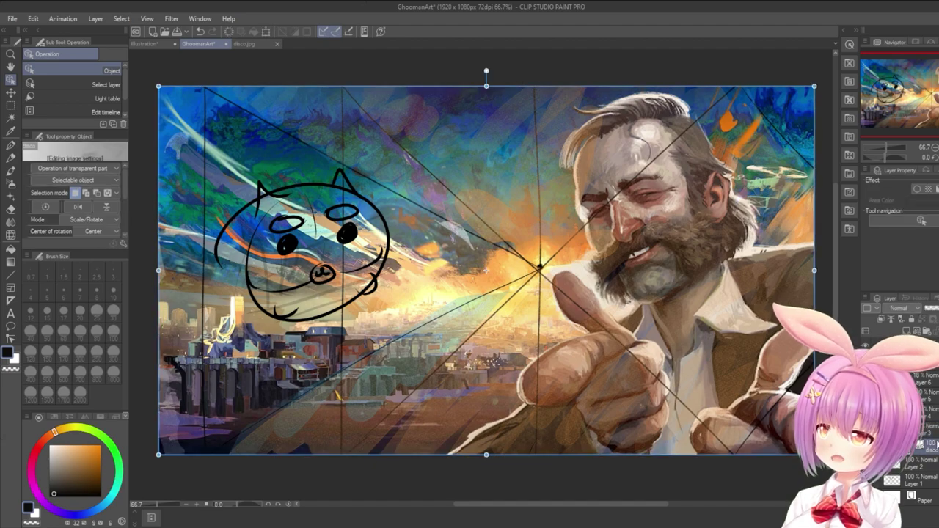
left_click_drag(932, 309, 932, 308)
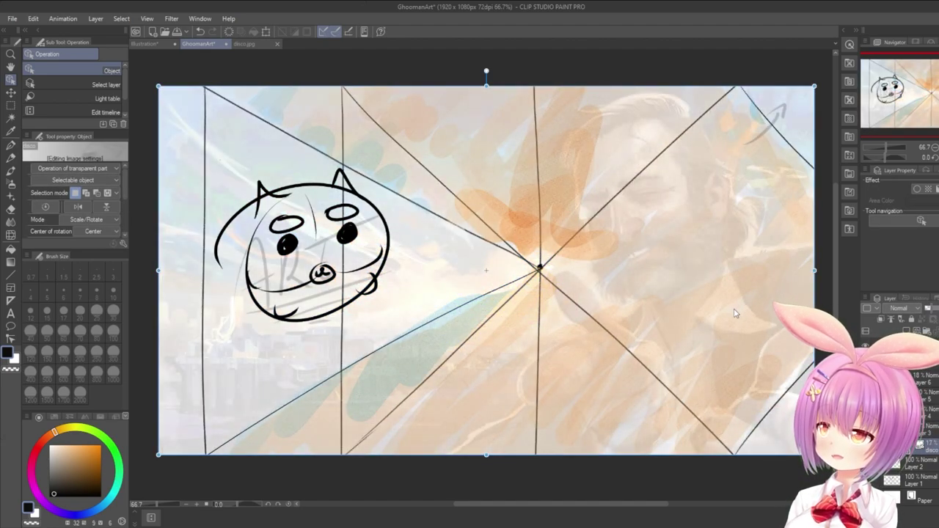
Shift the disco image left until the bearded man sits behind the face sketch, and raise its layer opacity to 91%.
mouse_move(554, 292)
left_mouse_down()
mouse_move(408, 316)
mouse_move(509, 301)
mouse_move(541, 287)
left_mouse_up()
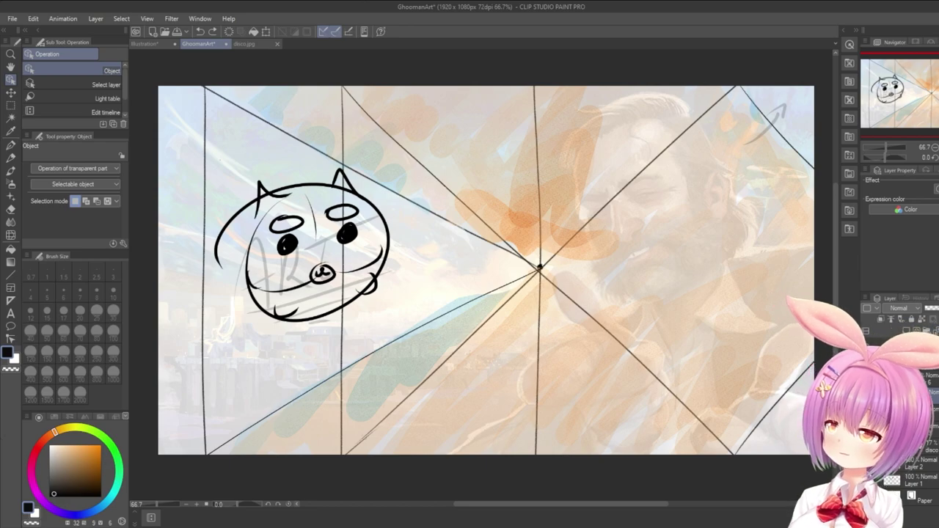
left_click(493, 301)
left_click_drag(410, 283, 507, 297)
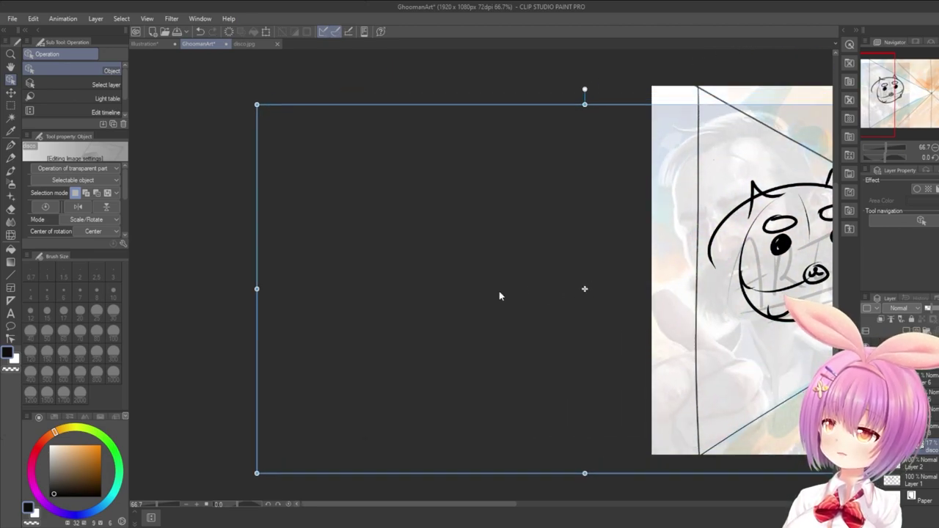
left_click_drag(432, 504, 545, 504)
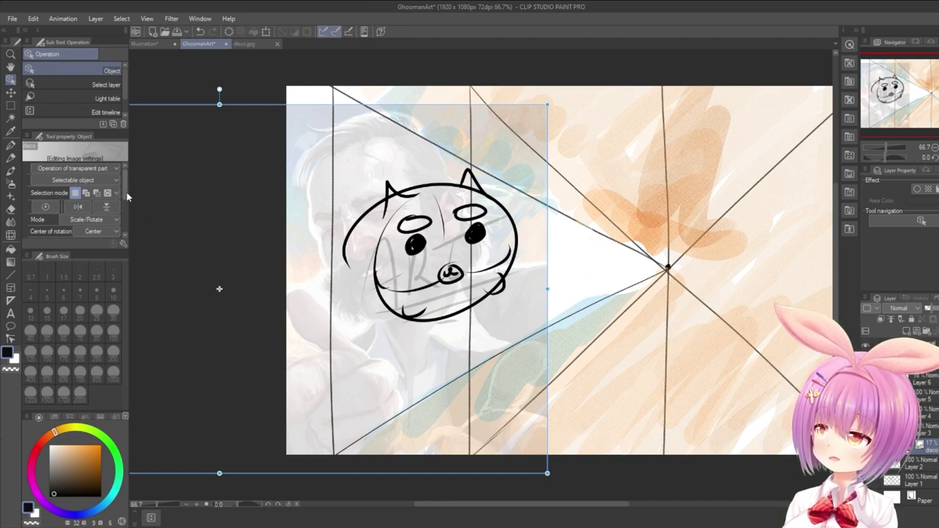
scroll(121, 204, "down", 2)
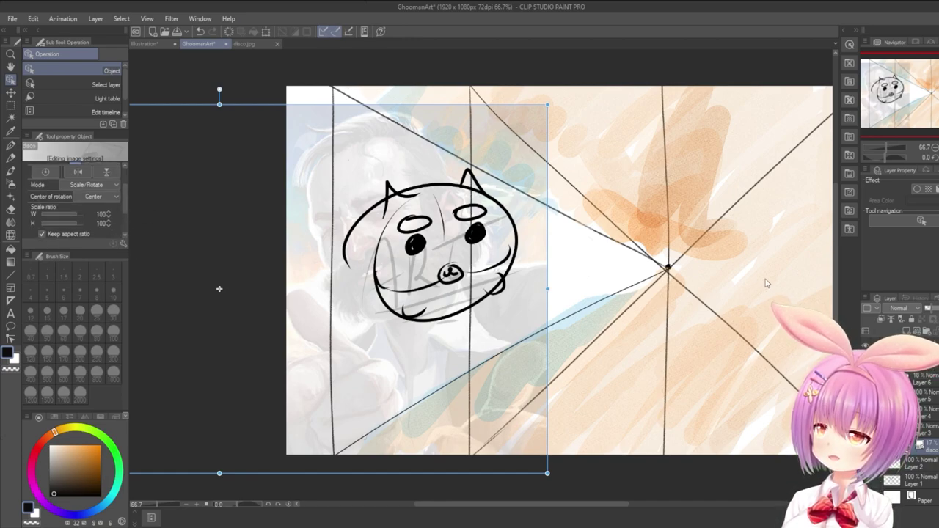
scroll(76, 88, "down", 2)
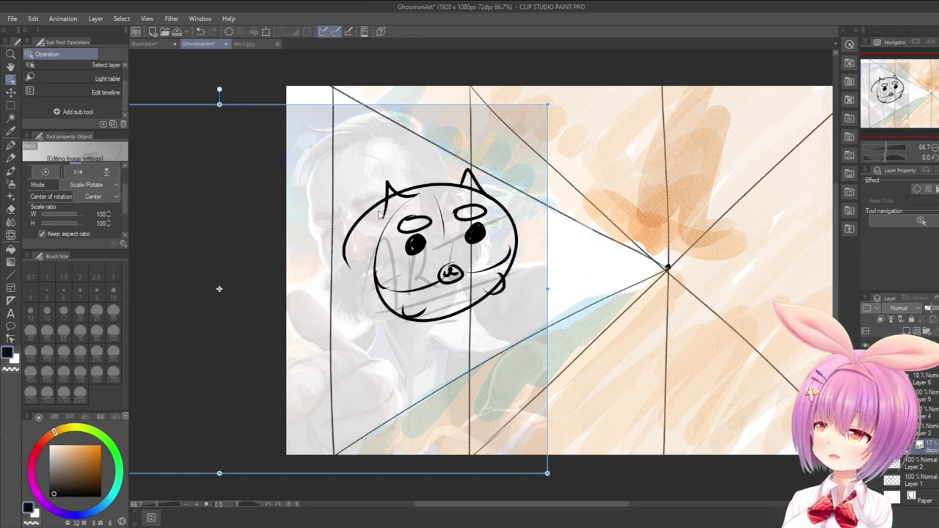
left_click_drag(930, 308, 938, 308)
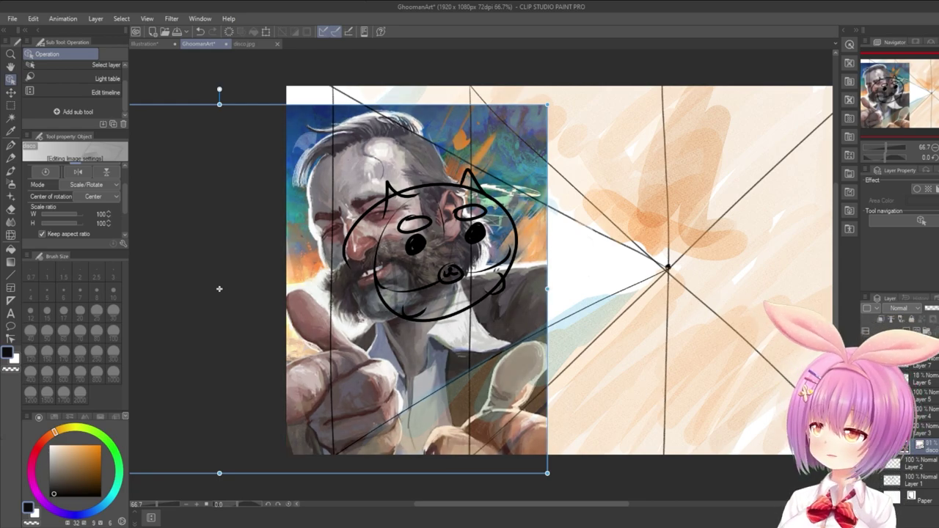
Undo the accidental move of the orange shading and shift the disco image right until its edge reaches the middle vertical guide.
mouse_move(515, 354)
left_mouse_down()
mouse_move(564, 357)
mouse_move(550, 357)
left_mouse_up()
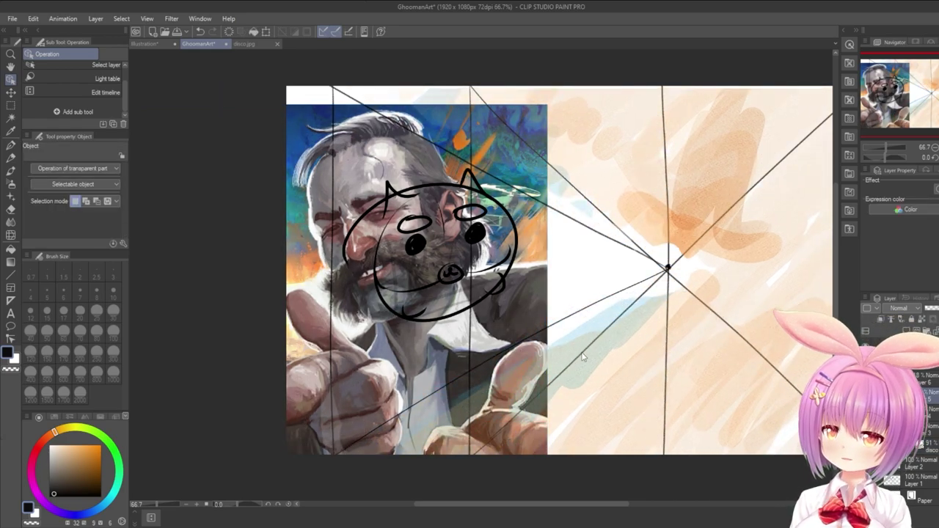
key("ctrl+z")
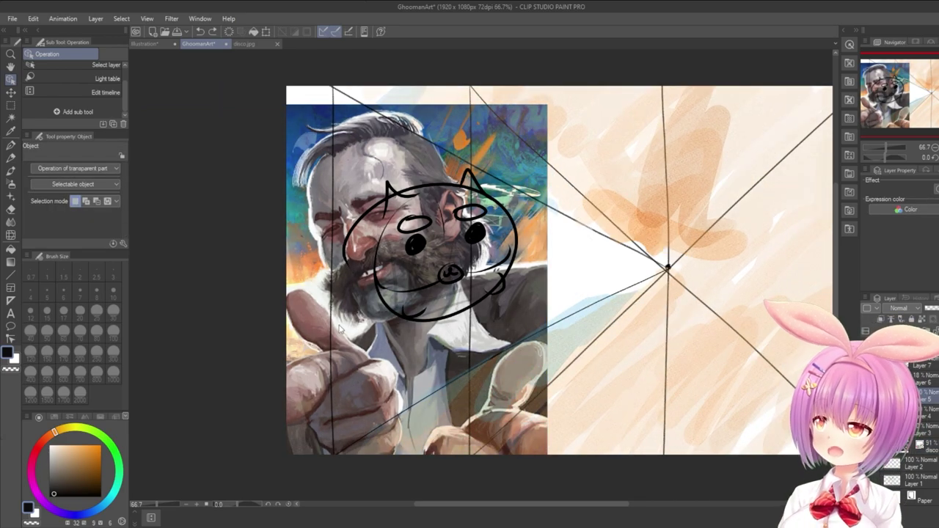
left_click(933, 439)
left_click_drag(446, 347, 567, 322)
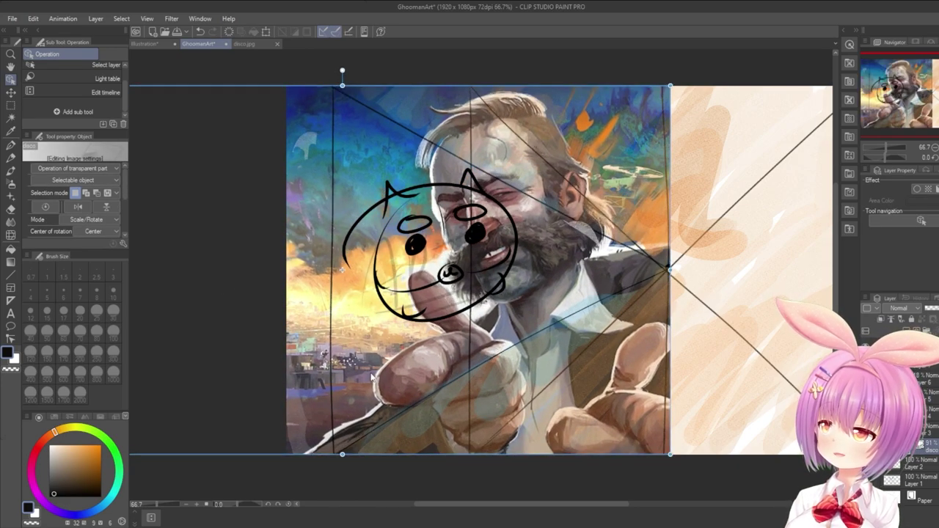
Reselect the disco layer and nudge the image slightly left to bring the man closer behind the face sketch.
left_click(602, 335)
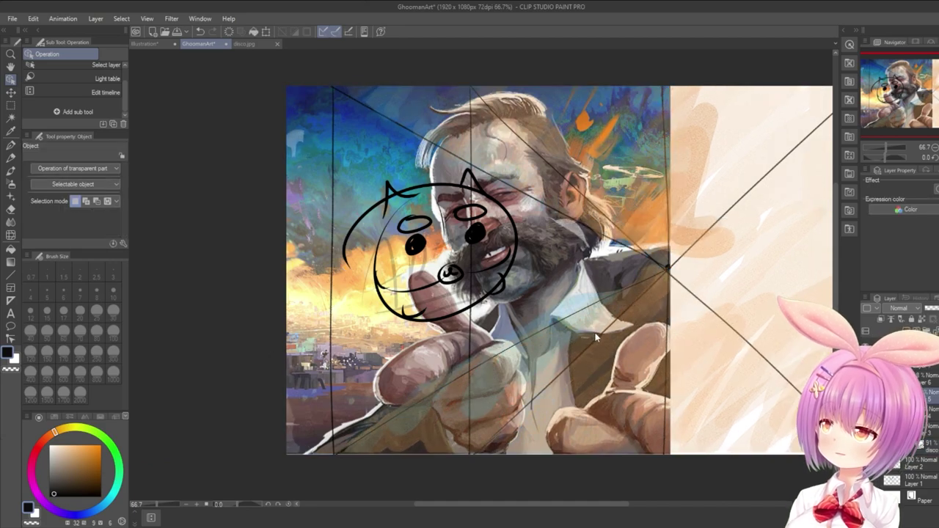
left_click(933, 453)
left_click(930, 396)
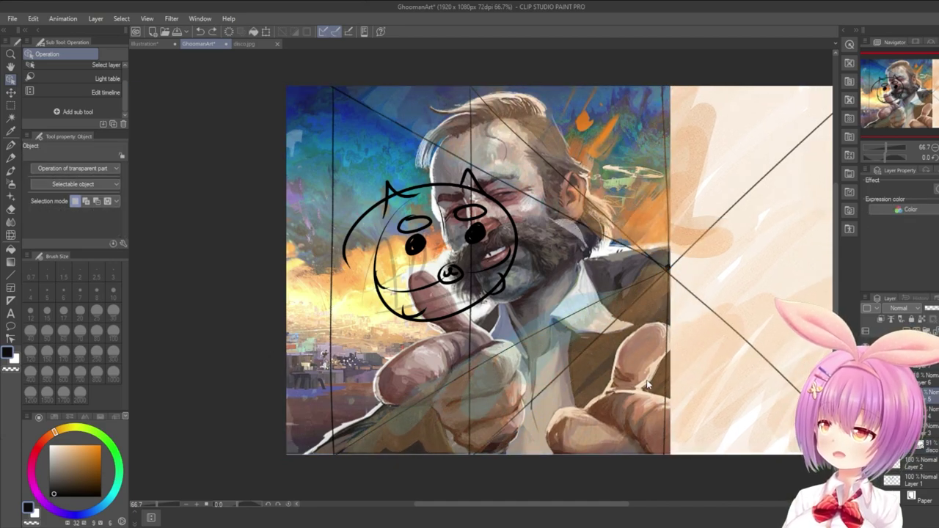
left_click(930, 448)
left_click_drag(527, 308, 500, 303)
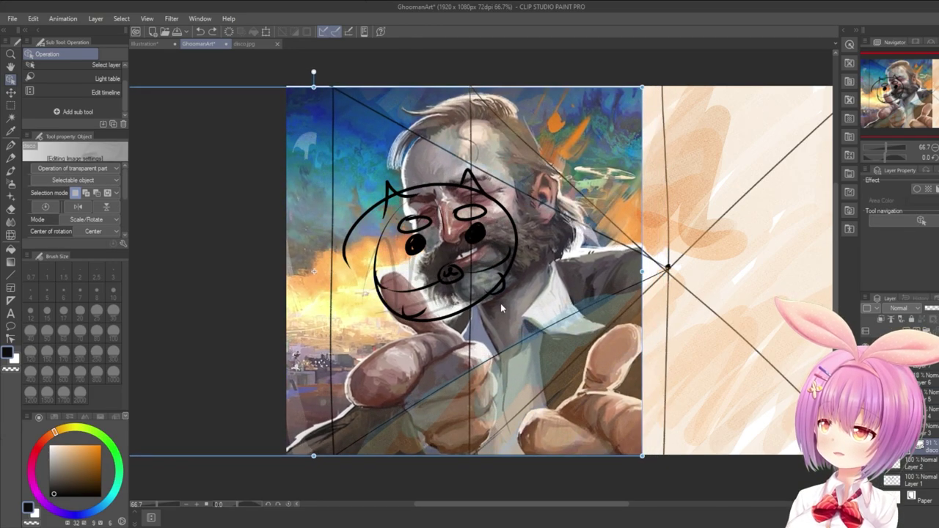
Enlarge the disco image until its edge meets the middle vertical guide, and rotate it counterclockwise so the man leans diagonally along the chevron.
left_click_drag(640, 270, 667, 270)
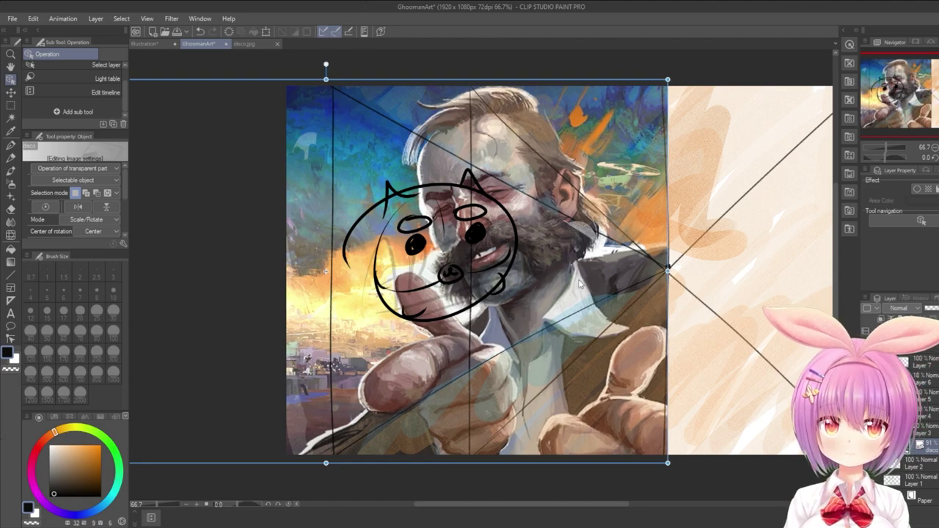
left_click_drag(325, 66, 276, 265)
key("Return")
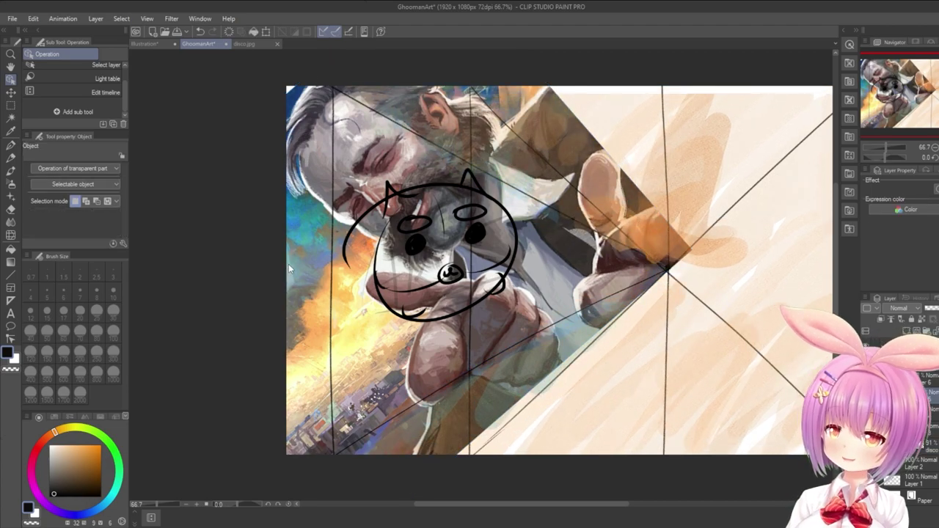
key("ctrl+z")
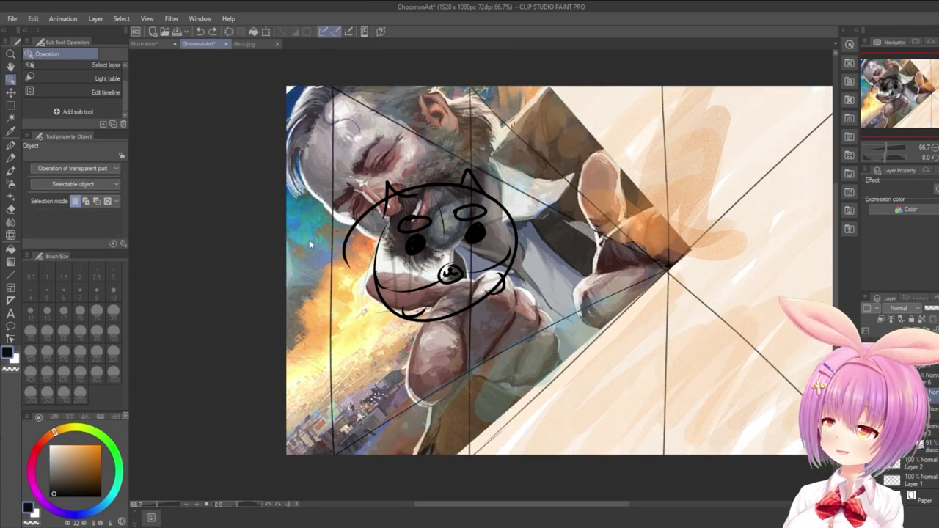
Reselect the disco layer and nudge the rotated image slightly left and down, bringing its corner near the chevron tip.
left_click(931, 452)
left_click_drag(358, 271, 344, 278)
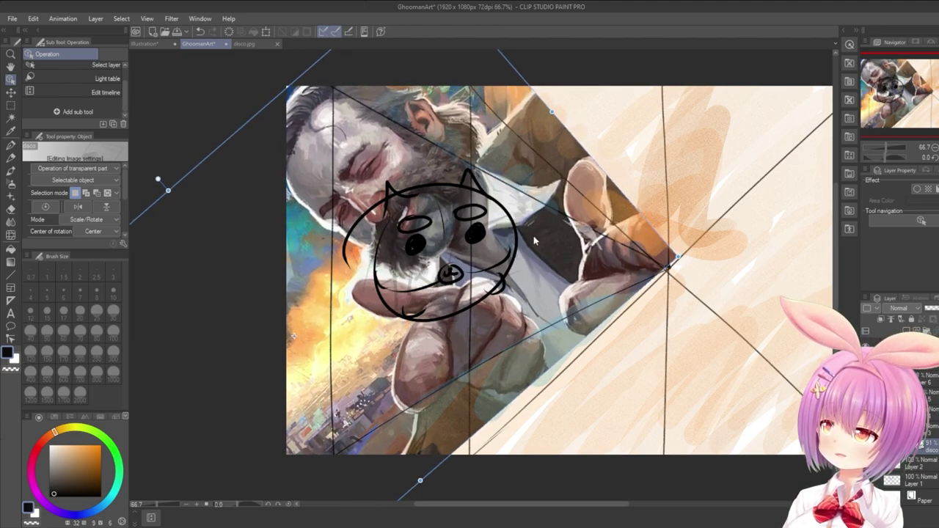
key("Return")
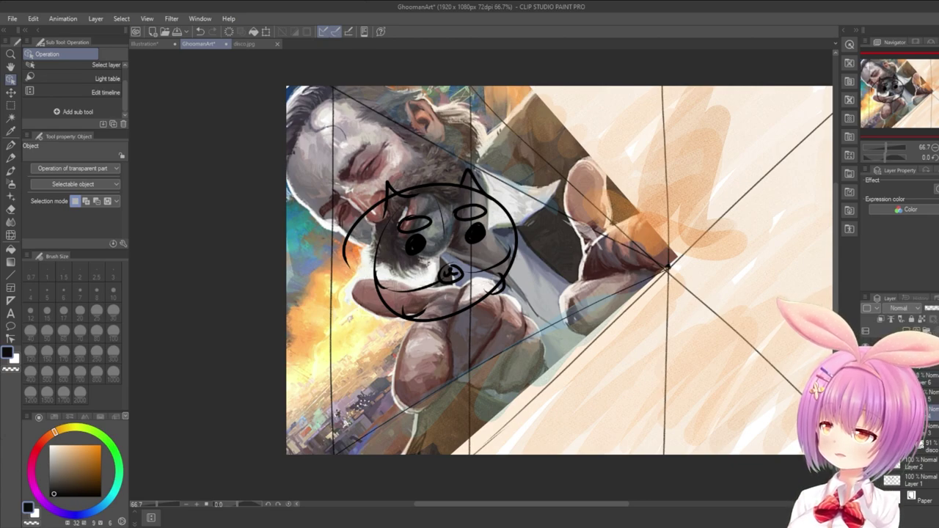
Hide the face sketch over the disco image and make Layer 5, the orange shading, the active layer.
key("Delete")
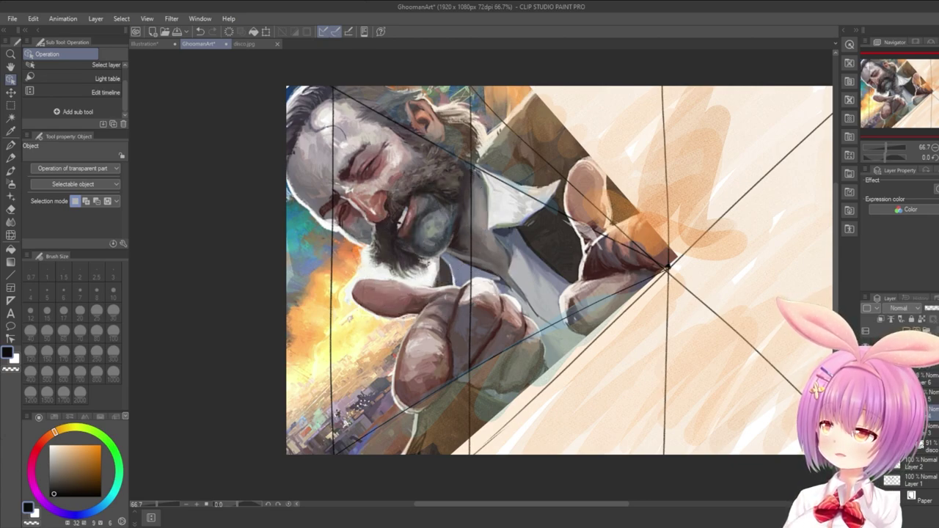
key("ctrl+d")
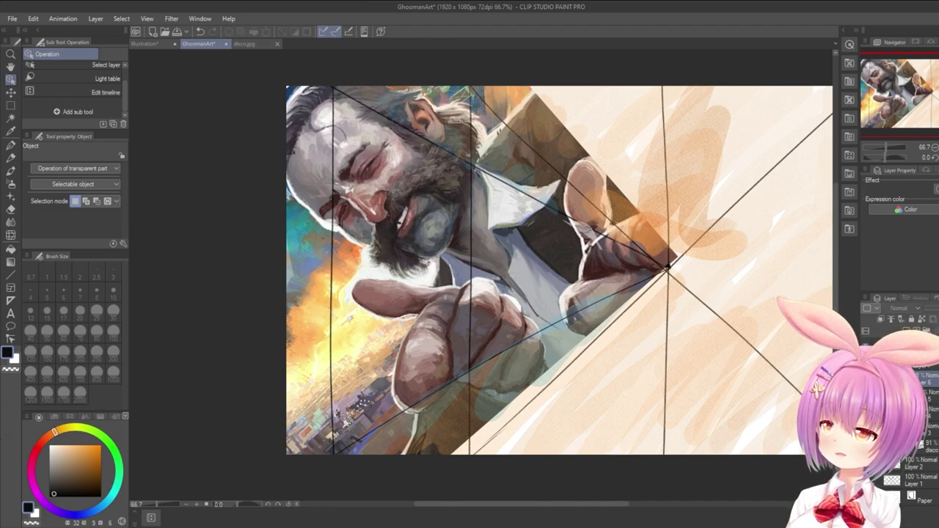
left_click(927, 396)
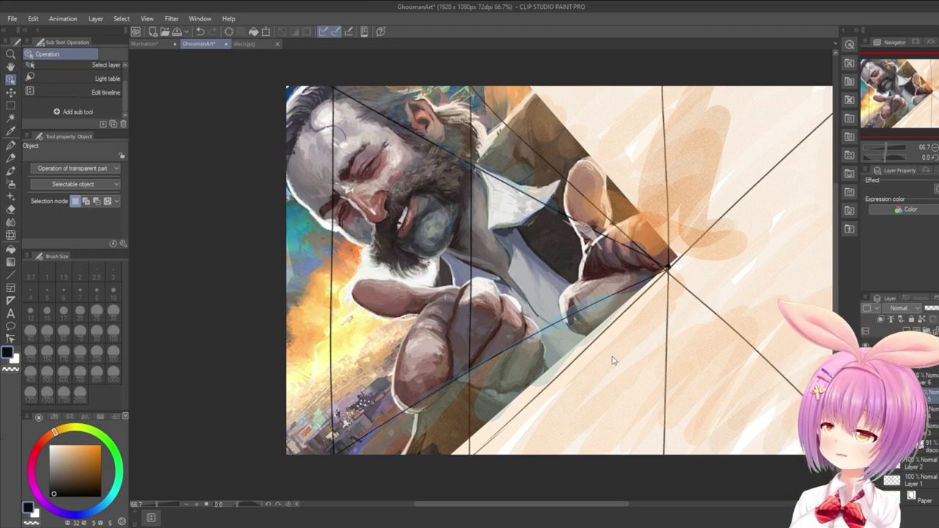
left_click(926, 445)
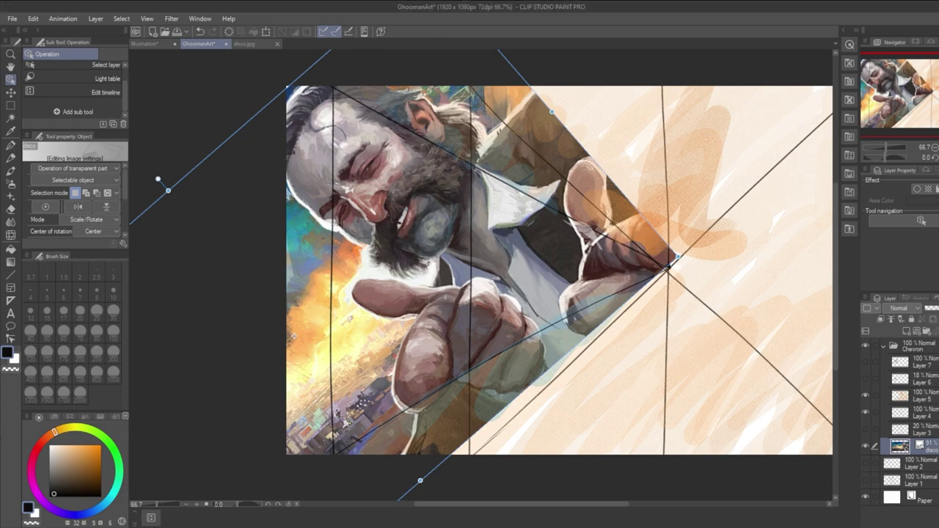
left_click_drag(530, 501, 536, 467)
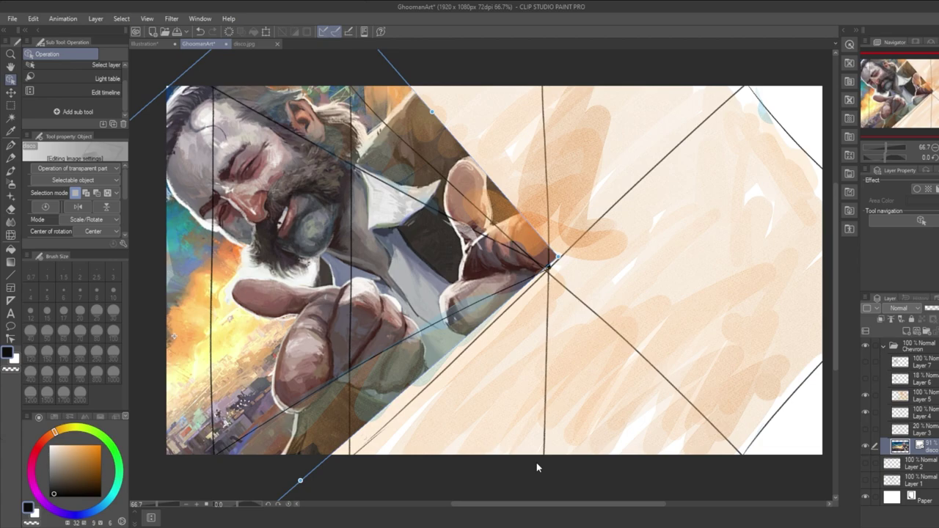
left_click(927, 402)
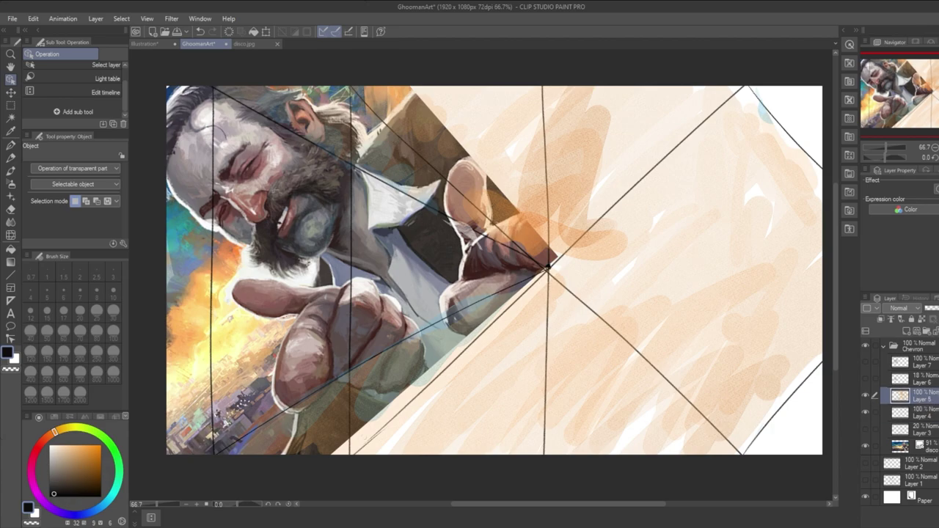
left_click(869, 396)
left_click(870, 397)
mouse_move(595, 504)
left_mouse_down()
mouse_move(609, 504)
mouse_move(596, 503)
left_mouse_up()
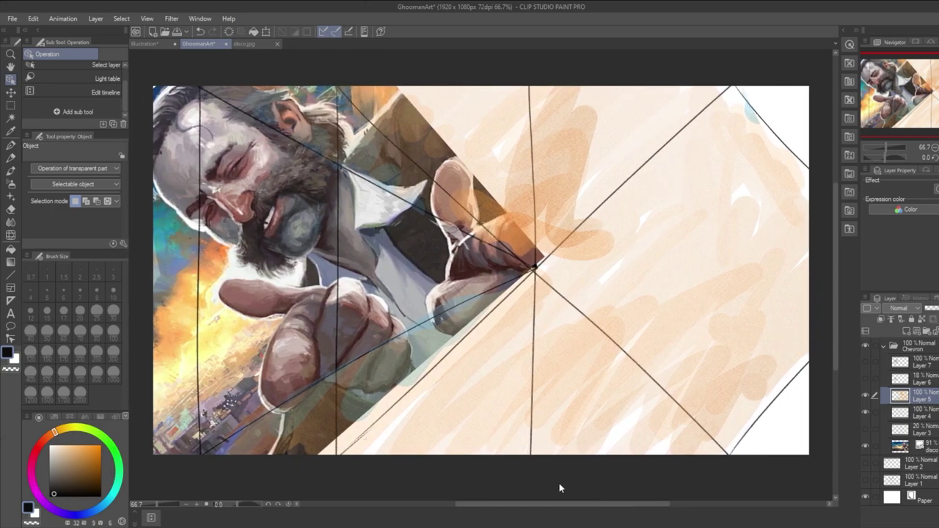
Paint a saturated orange band below the lower chevron diagonal on Layer 5 with the Round mixing brush, extending past the tip.
left_click(10, 170)
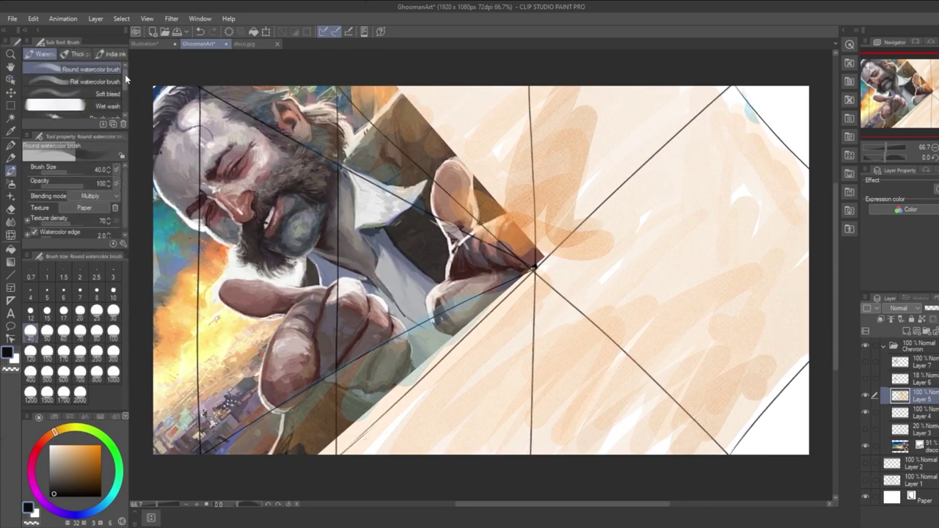
left_click(85, 53)
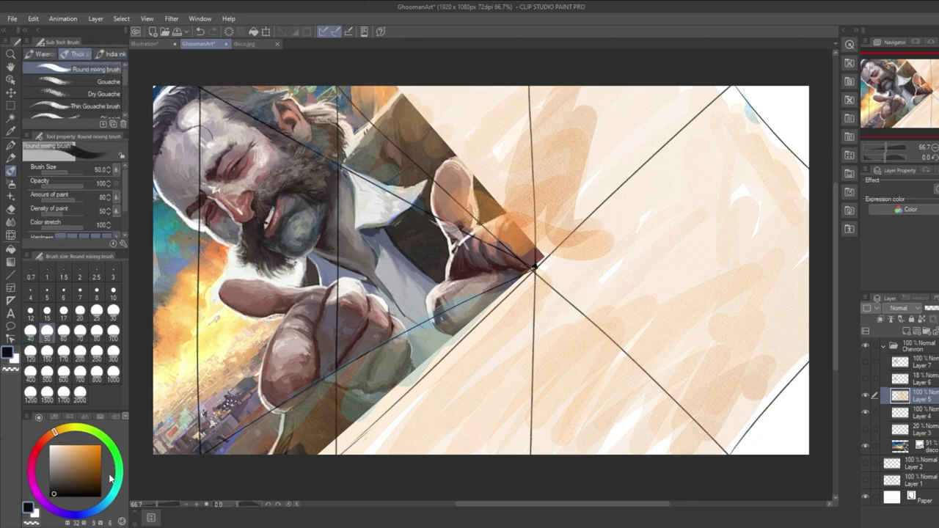
left_click(101, 445)
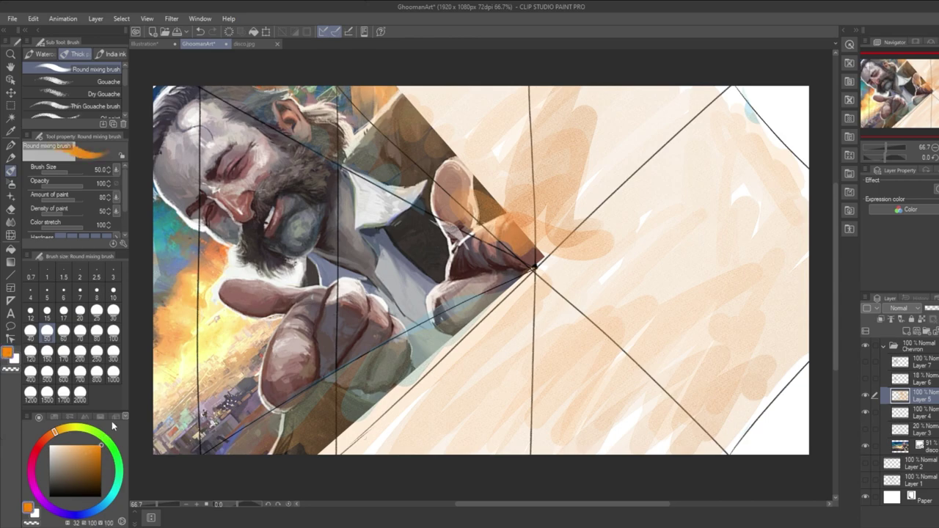
left_click_drag(487, 347, 392, 448)
mouse_move(480, 336)
left_mouse_down()
mouse_move(374, 447)
mouse_move(360, 447)
left_mouse_up()
left_click_drag(484, 318, 354, 440)
left_click_drag(407, 361, 312, 449)
left_click_drag(407, 353, 283, 451)
left_click_drag(378, 365, 254, 448)
left_click_drag(330, 396, 236, 449)
left_click_drag(372, 361, 239, 447)
left_click_drag(389, 358, 294, 434)
left_click_drag(338, 397, 270, 446)
left_click_drag(402, 360, 292, 427)
left_click_drag(451, 315, 301, 427)
mouse_move(495, 292)
left_mouse_down()
mouse_move(440, 326)
mouse_move(333, 433)
mouse_move(320, 459)
left_mouse_up()
left_click_drag(541, 310, 367, 431)
mouse_move(543, 297)
left_mouse_down()
mouse_move(411, 383)
mouse_move(372, 440)
left_mouse_up()
left_click_drag(529, 299, 403, 420)
left_click_drag(561, 283, 411, 444)
mouse_move(627, 253)
left_mouse_down()
mouse_move(440, 447)
mouse_move(638, 246)
left_mouse_up()
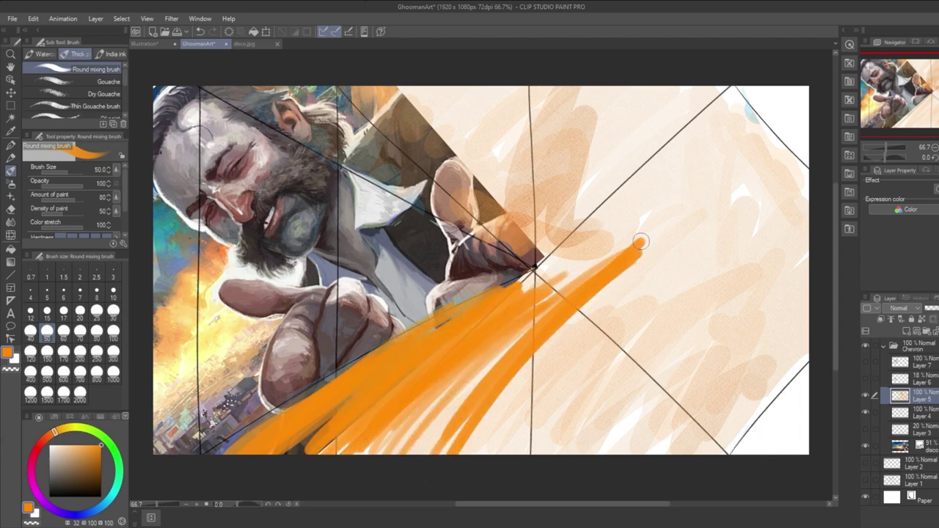
left_click_drag(470, 451, 631, 245)
left_click_drag(488, 371, 630, 213)
left_click_drag(477, 389, 609, 227)
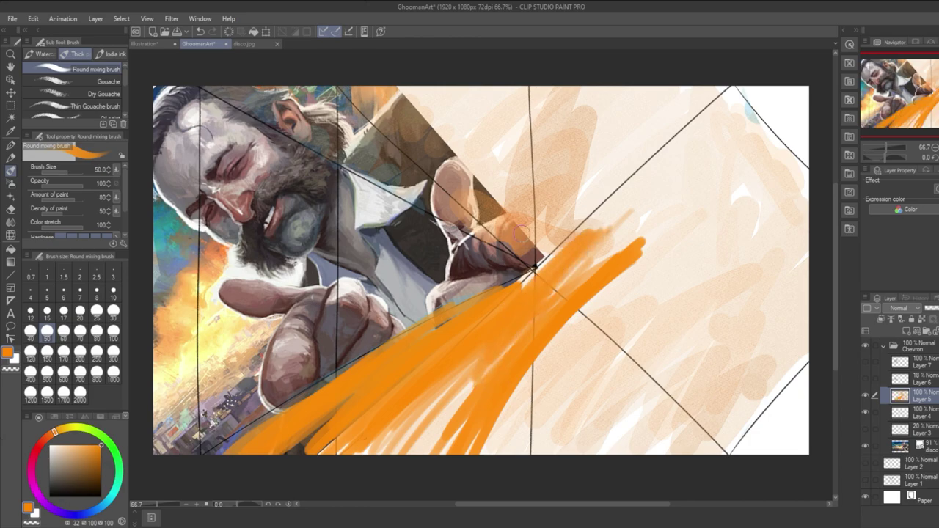
Cover the areas above the upper chevron diagonal and beyond the tip with orange strokes, leaving the triangle with the man unpainted.
mouse_move(363, 165)
left_mouse_down()
mouse_move(220, 89)
mouse_move(459, 199)
mouse_move(543, 253)
mouse_move(286, 81)
mouse_move(396, 143)
mouse_move(462, 166)
mouse_move(550, 253)
mouse_move(440, 132)
left_mouse_up()
left_click_drag(547, 234, 422, 91)
mouse_move(421, 92)
left_mouse_down()
mouse_move(554, 216)
mouse_move(459, 92)
left_mouse_up()
mouse_move(458, 92)
left_mouse_down()
mouse_move(579, 232)
mouse_move(498, 95)
left_mouse_up()
left_click_drag(499, 96, 576, 212)
left_click_drag(550, 92, 628, 213)
left_click_drag(627, 213, 543, 80)
mouse_move(616, 190)
left_mouse_down()
mouse_move(653, 92)
mouse_move(683, 187)
mouse_move(737, 161)
mouse_move(752, 165)
left_mouse_up()
mouse_move(722, 88)
left_mouse_down()
mouse_move(788, 190)
mouse_move(734, 102)
mouse_move(785, 158)
left_mouse_up()
left_click_drag(550, 320, 649, 257)
mouse_move(649, 257)
left_mouse_down()
mouse_move(455, 407)
mouse_move(629, 292)
left_mouse_up()
mouse_move(629, 292)
left_mouse_down()
mouse_move(476, 432)
mouse_move(644, 312)
left_mouse_up()
left_click_drag(644, 312, 491, 447)
mouse_move(491, 447)
left_mouse_down()
mouse_move(663, 309)
mouse_move(541, 356)
mouse_move(639, 216)
mouse_move(608, 220)
mouse_move(735, 207)
left_mouse_up()
mouse_move(704, 294)
left_mouse_down()
mouse_move(550, 433)
mouse_move(741, 315)
mouse_move(623, 440)
mouse_move(657, 473)
mouse_move(770, 359)
mouse_move(748, 400)
mouse_move(800, 308)
mouse_move(787, 244)
mouse_move(593, 325)
mouse_move(620, 242)
mouse_move(586, 191)
mouse_move(517, 172)
left_mouse_up()
mouse_move(328, 140)
left_mouse_down()
mouse_move(294, 118)
mouse_move(437, 209)
mouse_move(402, 150)
mouse_move(509, 167)
mouse_move(558, 111)
mouse_move(542, 184)
mouse_move(634, 195)
mouse_move(589, 95)
mouse_move(663, 154)
mouse_move(708, 159)
mouse_move(792, 235)
mouse_move(802, 187)
mouse_move(782, 146)
mouse_move(810, 218)
mouse_move(777, 217)
mouse_move(701, 187)
mouse_move(686, 220)
mouse_move(583, 220)
mouse_move(557, 275)
mouse_move(360, 461)
mouse_move(432, 461)
mouse_move(639, 345)
mouse_move(601, 381)
mouse_move(683, 352)
mouse_move(732, 369)
mouse_move(594, 477)
mouse_move(702, 428)
mouse_move(788, 359)
mouse_move(744, 330)
mouse_move(637, 360)
mouse_move(581, 337)
mouse_move(655, 184)
mouse_move(731, 193)
mouse_move(695, 266)
mouse_move(739, 298)
left_mouse_up()
mouse_move(648, 323)
left_mouse_down()
mouse_move(365, 464)
mouse_move(314, 460)
mouse_move(277, 430)
mouse_move(215, 454)
mouse_move(270, 440)
mouse_move(265, 488)
mouse_move(320, 454)
left_mouse_up()
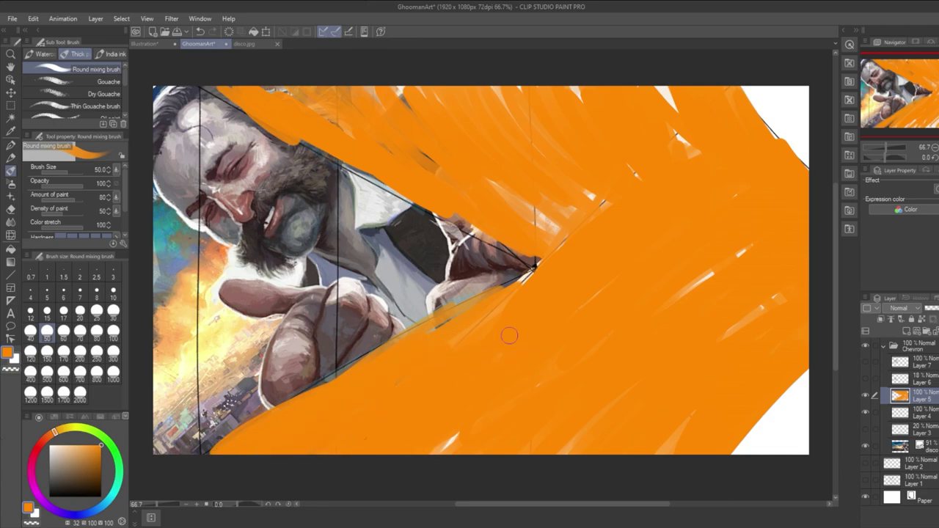
Paint over the remaining pale gaps in the orange area and tidy its upper edge near the chevron tip.
mouse_move(656, 306)
left_mouse_down()
mouse_move(647, 331)
mouse_move(799, 279)
left_mouse_up()
mouse_move(707, 244)
left_mouse_down()
mouse_move(666, 142)
mouse_move(610, 151)
mouse_move(503, 193)
mouse_move(528, 71)
mouse_move(377, 100)
mouse_move(314, 56)
mouse_move(298, 101)
mouse_move(422, 67)
mouse_move(388, 128)
mouse_move(549, 90)
mouse_move(598, 96)
mouse_move(624, 118)
mouse_move(663, 119)
left_mouse_up()
left_click_drag(673, 161, 593, 203)
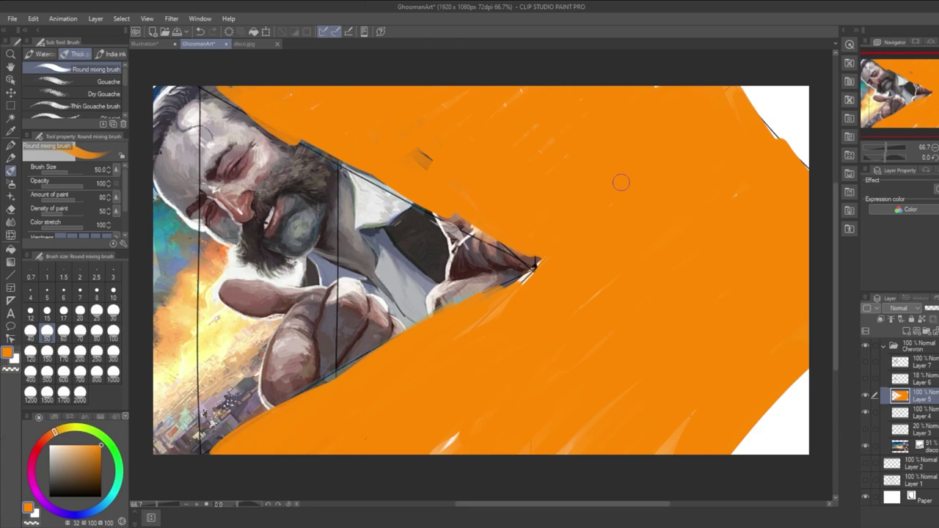
left_click_drag(459, 206, 519, 248)
left_click_drag(476, 219, 532, 255)
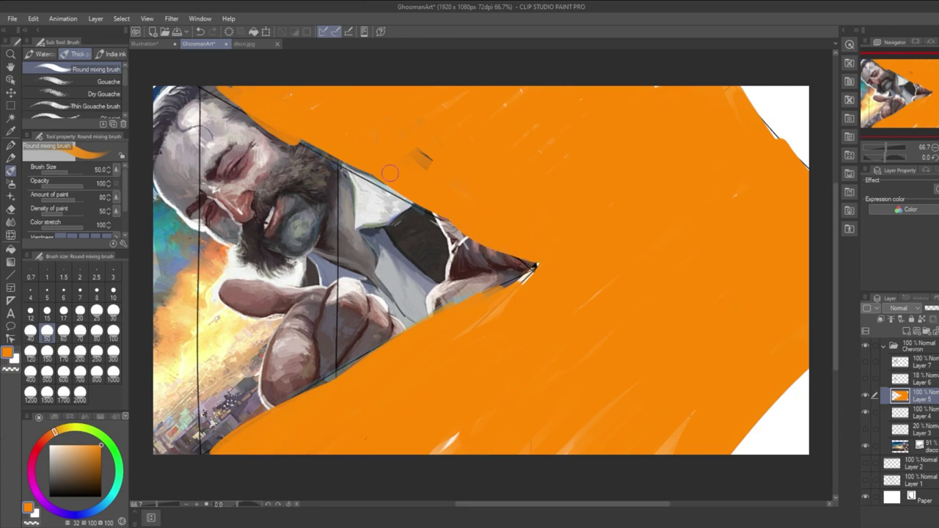
Pick a paler, muted orange and fill the painted area on Layer 5 with it.
left_click_drag(938, 308, 938, 308)
left_click_drag(64, 433, 51, 434)
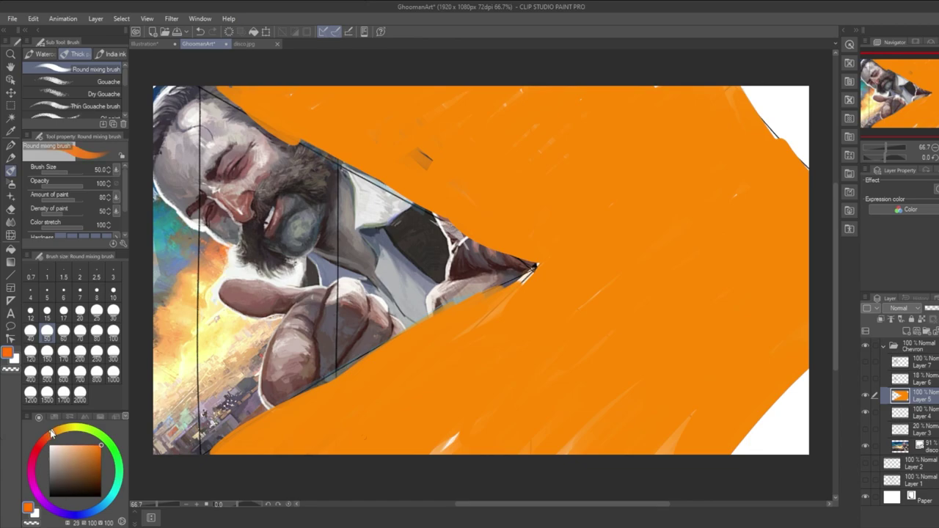
left_click(78, 447)
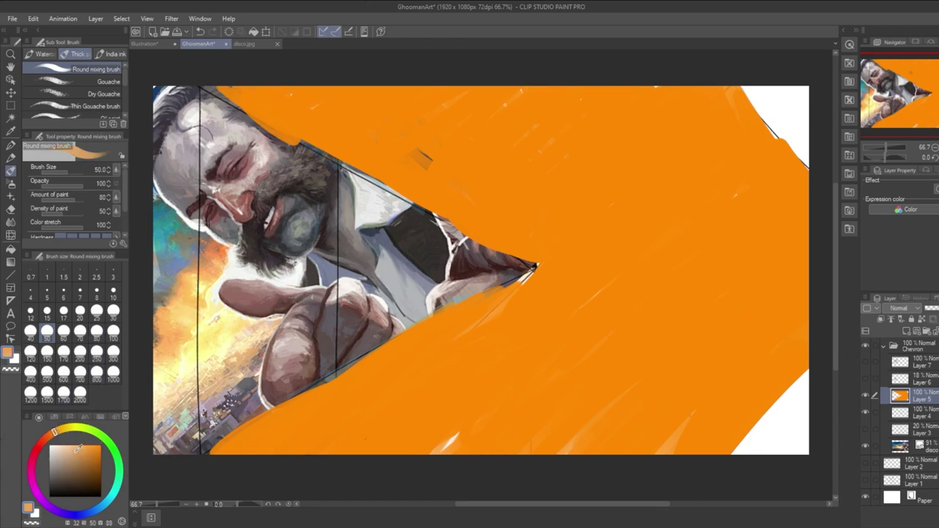
left_click(11, 250)
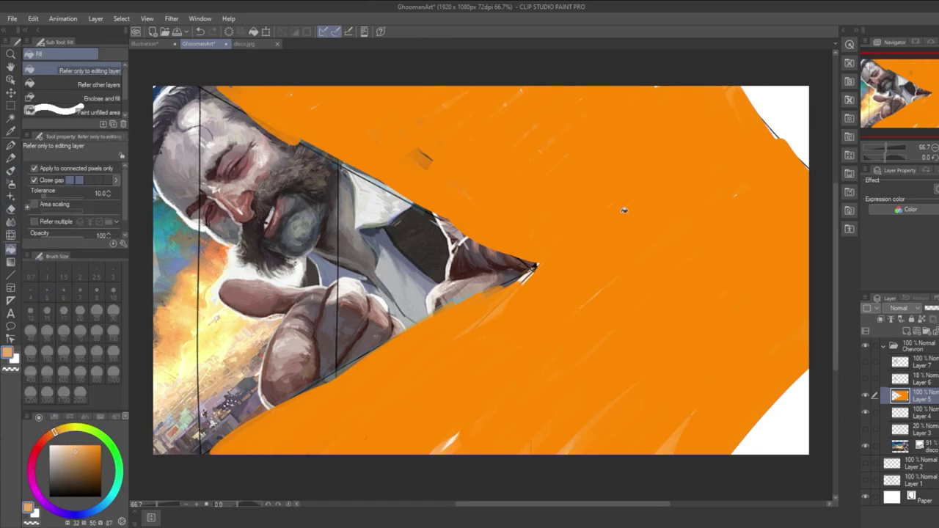
left_click(623, 210)
left_click(683, 439)
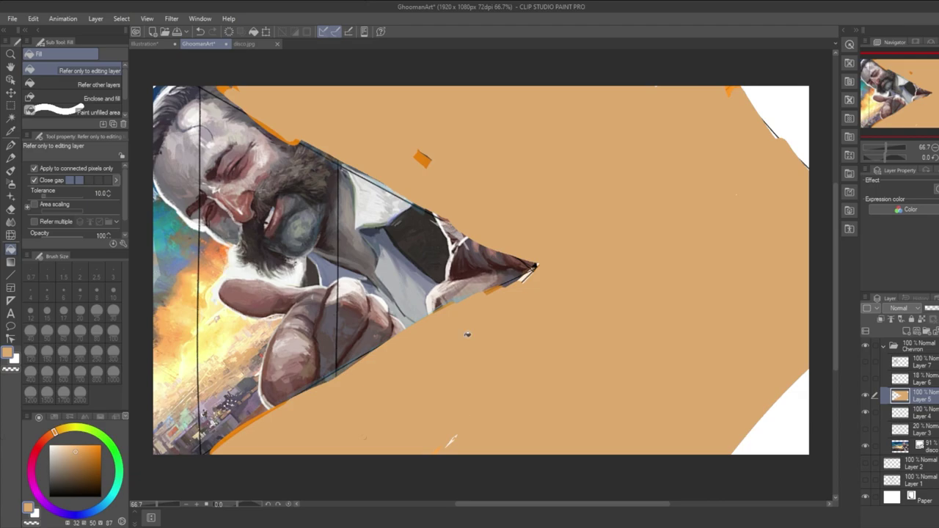
left_click(12, 172)
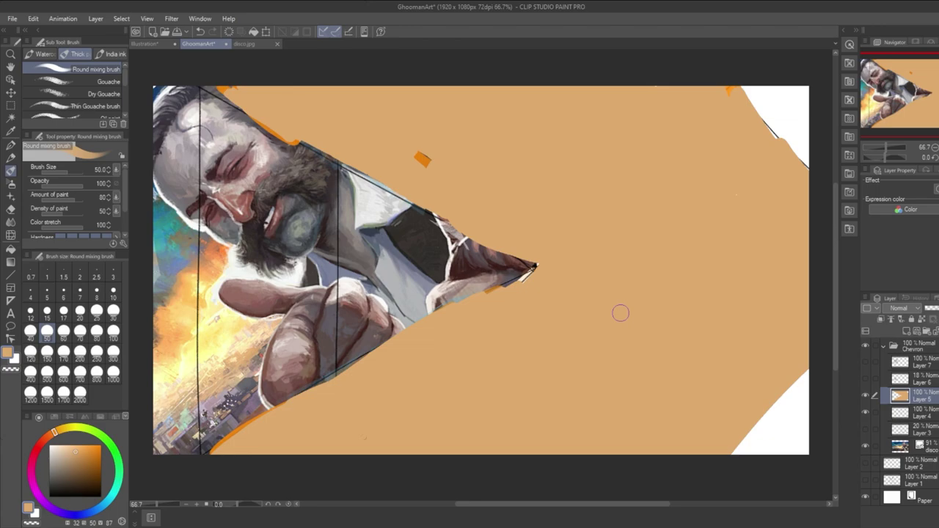
Hide Layer 5, add a new layer directly above Layer 4, and make that new layer active.
left_click(866, 396)
left_click(926, 383)
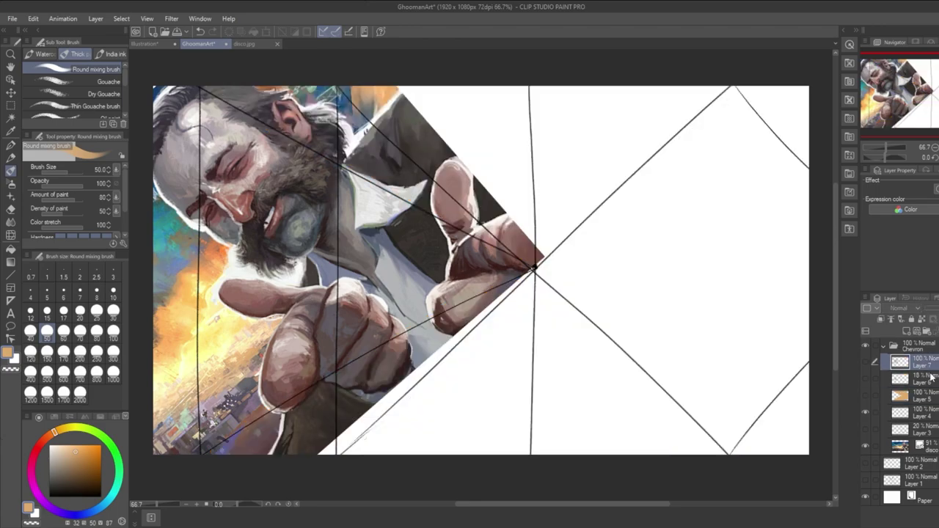
left_click(926, 413)
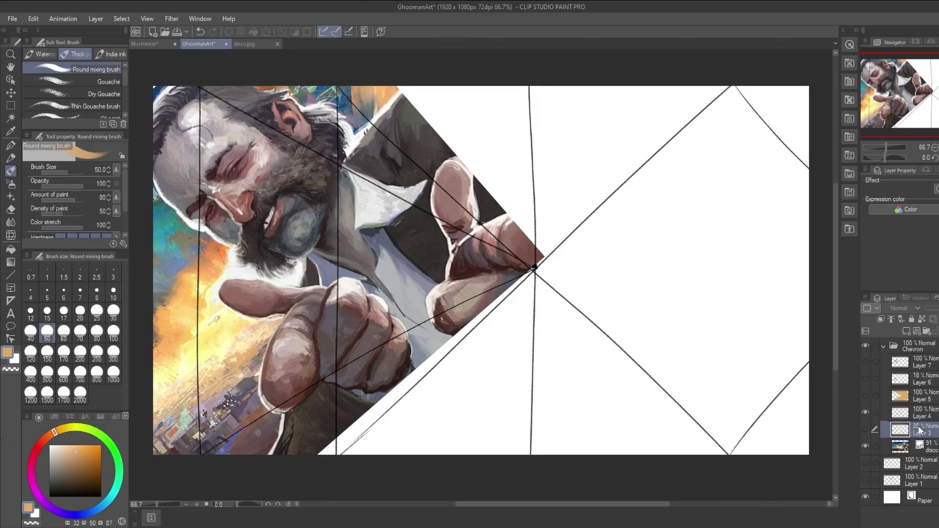
left_click(867, 412)
left_click(867, 412)
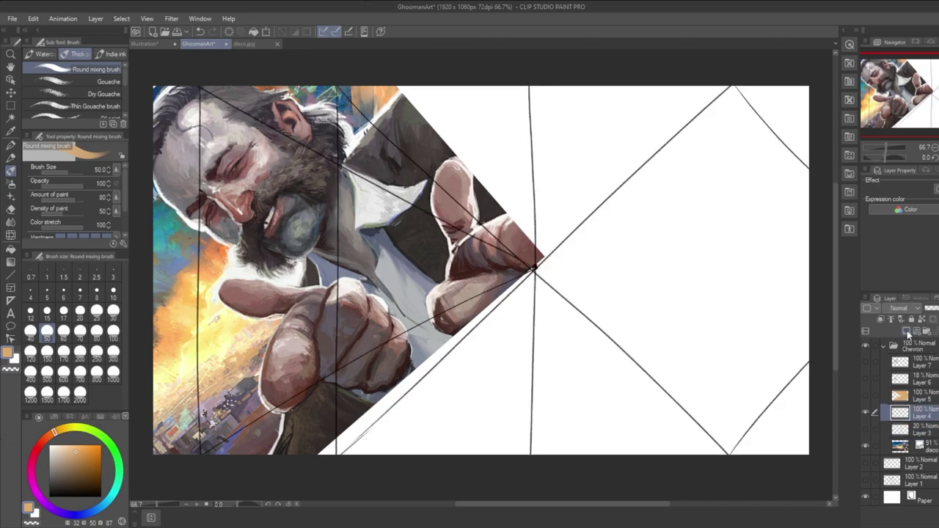
left_click(906, 332)
left_click(893, 381)
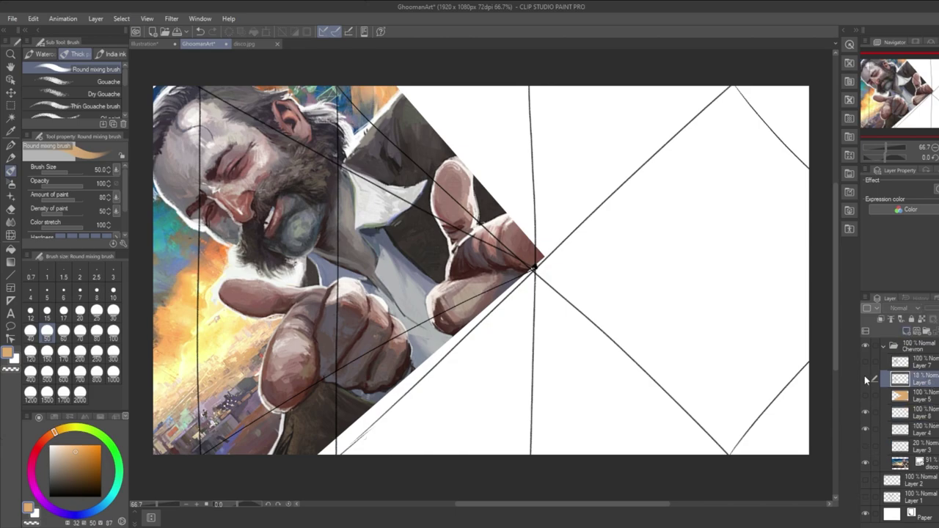
left_click(934, 414)
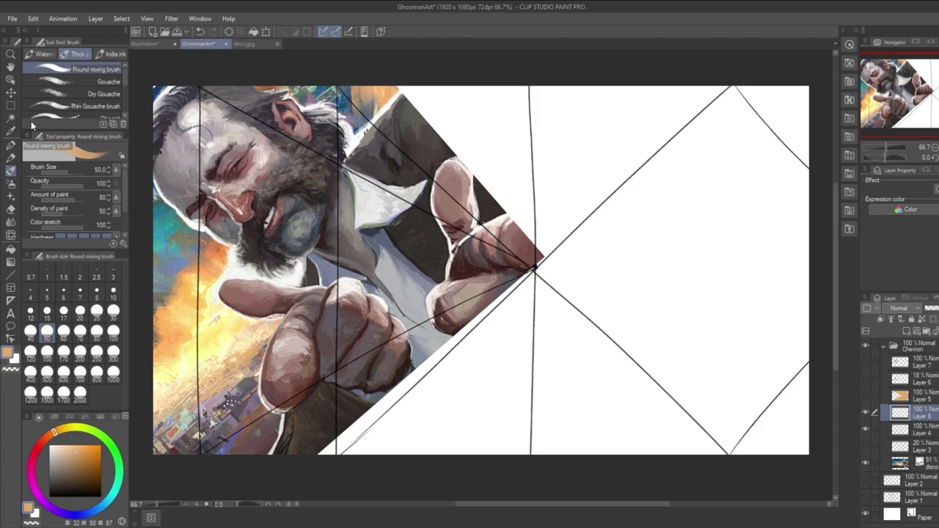
Switch to the G-pen with black as the drawing color.
left_click(10, 145)
left_click(48, 496)
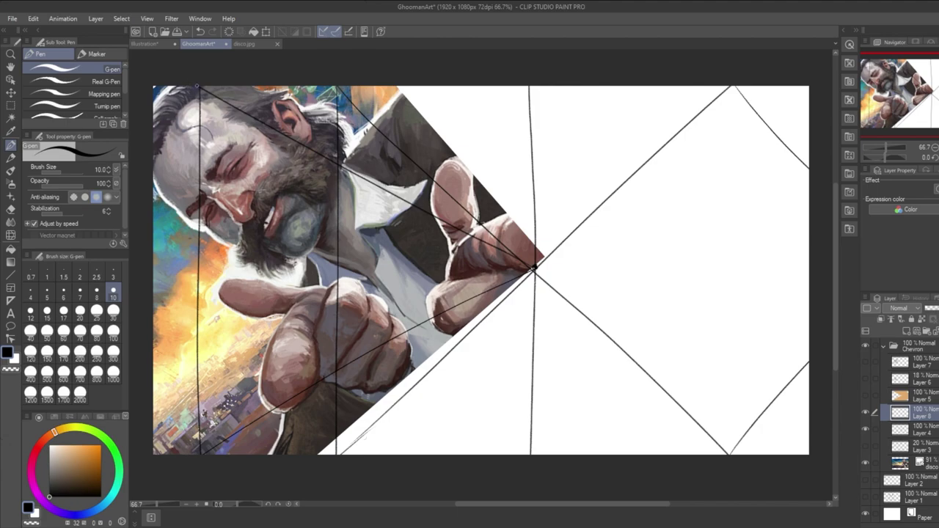
left_click_drag(199, 87, 536, 272)
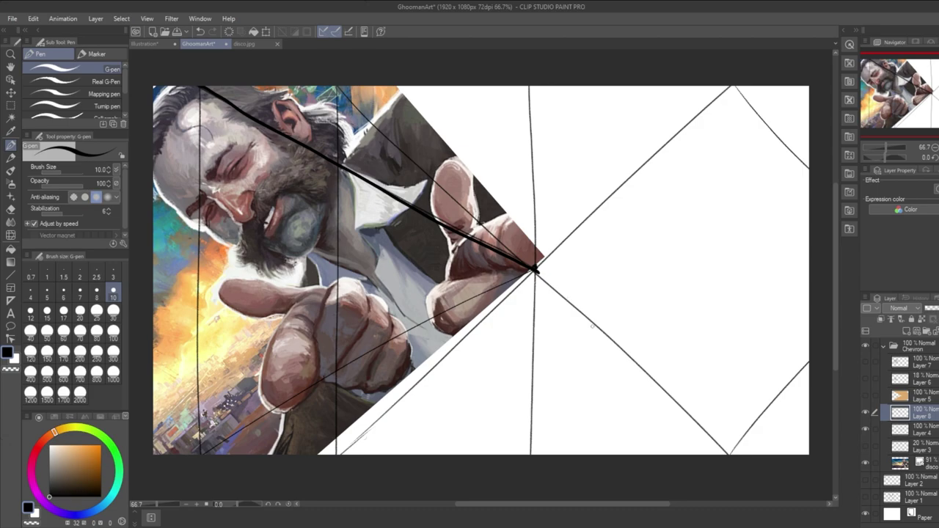
key("ctrl+z")
left_click_drag(197, 85, 572, 323)
key("ctrl+z")
left_click_drag(201, 82, 544, 273)
key("ctrl+z")
mouse_move(197, 85)
left_mouse_down()
mouse_move(582, 277)
mouse_move(589, 296)
left_mouse_up()
key("ctrl+z")
left_click_drag(197, 83, 542, 253)
key("ctrl+z")
mouse_move(198, 83)
left_mouse_down()
mouse_move(389, 207)
mouse_move(497, 254)
left_mouse_up()
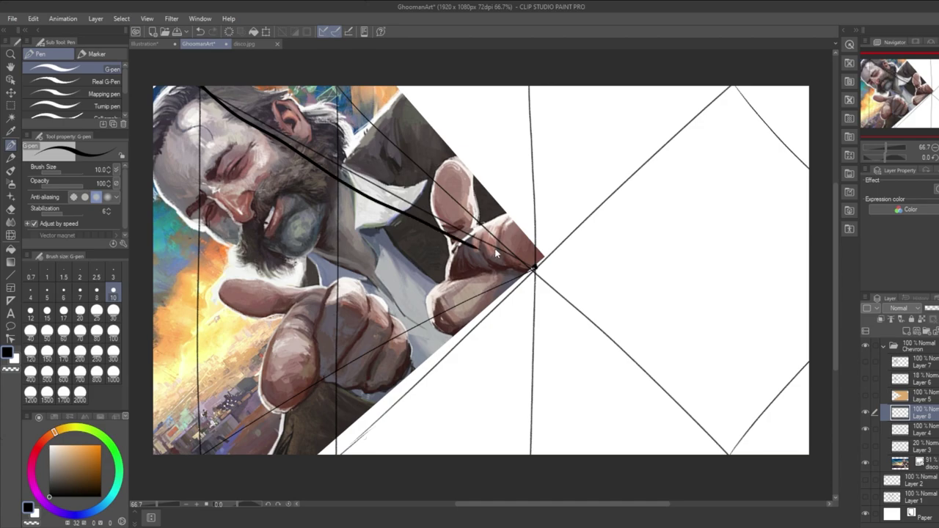
key("ctrl+z")
Draw two thick black diagonals on the new layer, running from the chevron tip to the canvas's upper-left and lower-left edges.
mouse_move(198, 85)
left_mouse_down()
mouse_move(533, 266)
mouse_move(76, 34)
left_mouse_up()
key("ctrl+z")
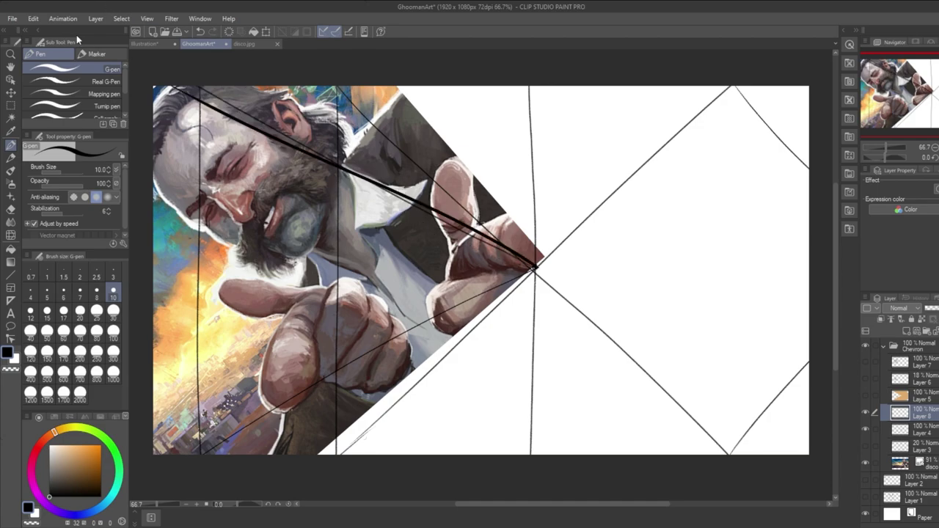
mouse_move(536, 268)
left_mouse_down()
mouse_move(403, 325)
mouse_move(192, 455)
left_mouse_up()
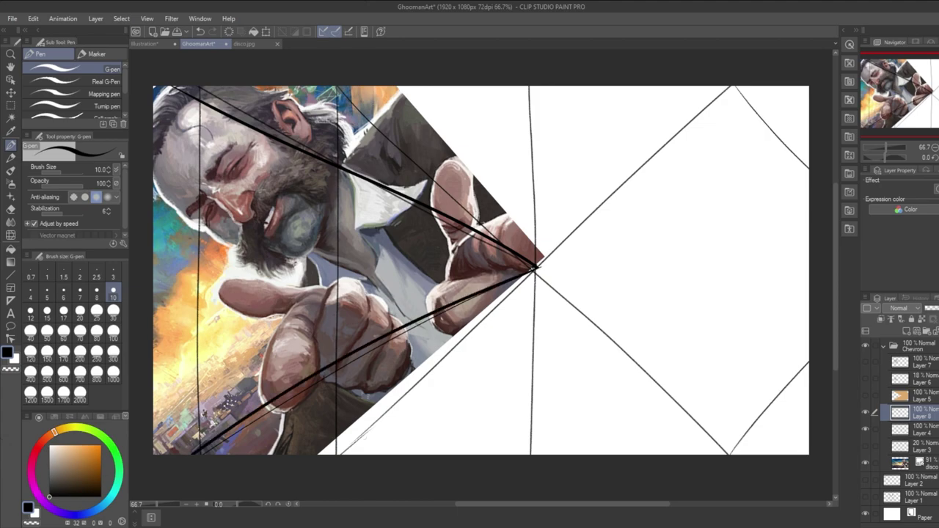
key("ctrl+z")
left_click_drag(536, 268, 229, 455)
key("ctrl+z")
left_click_drag(536, 268, 217, 455)
key("ctrl+z")
left_click_drag(536, 268, 197, 455)
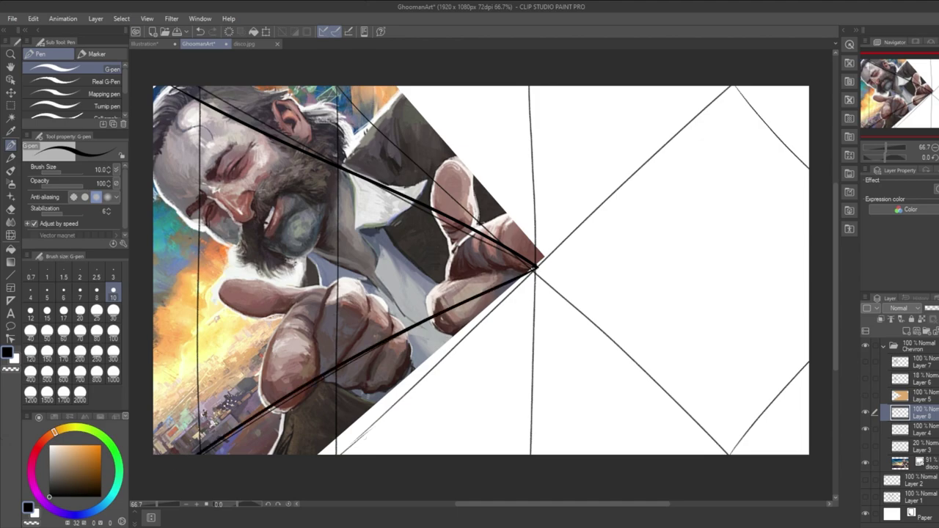
key("ctrl+z")
left_click_drag(535, 268, 268, 455)
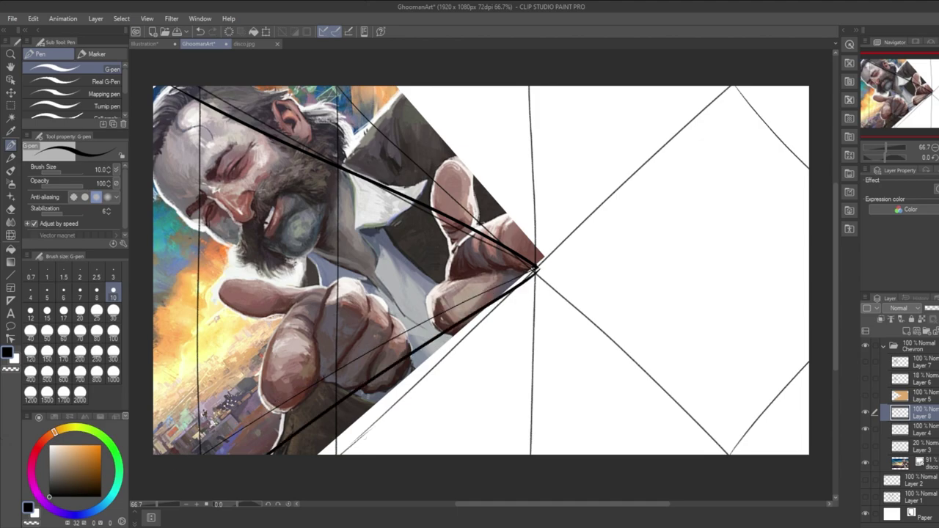
Undo the remaining thick diagonals and redraw the pair from the chevron tip to the canvas's upper and lower edges, nearer the tip.
key("ctrl+z")
key("ctrl+z")
left_click_drag(535, 267, 282, 86)
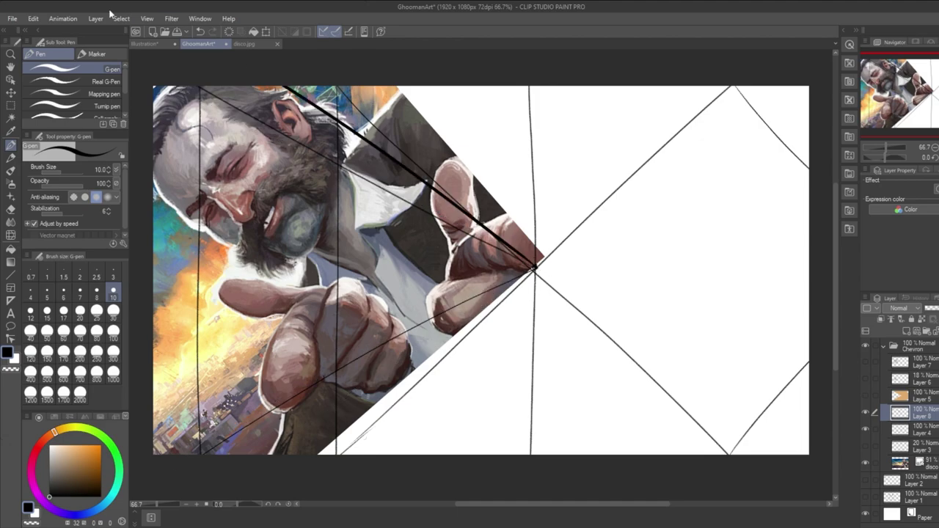
left_click_drag(535, 267, 259, 454)
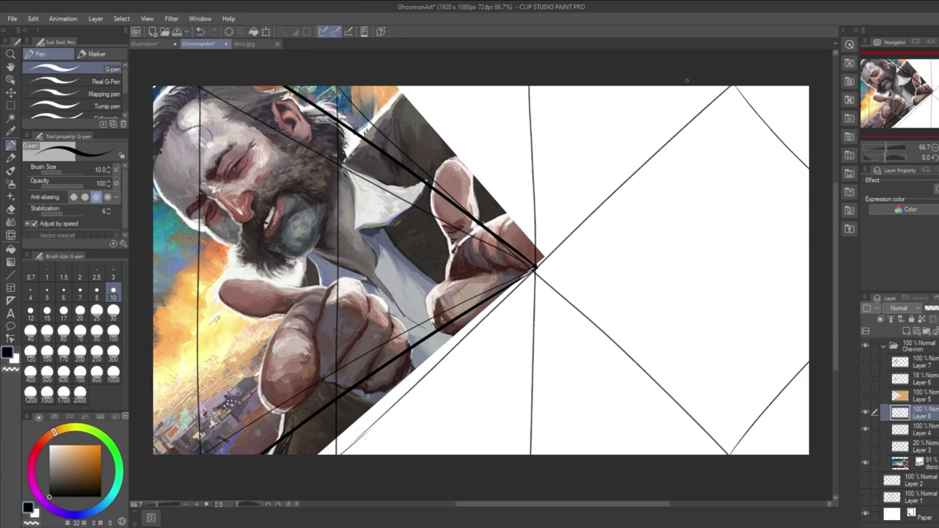
Draw thick black diagonals cutting across the canvas's upper-right and lower-right corners on Layer 8.
left_click_drag(732, 86, 809, 180)
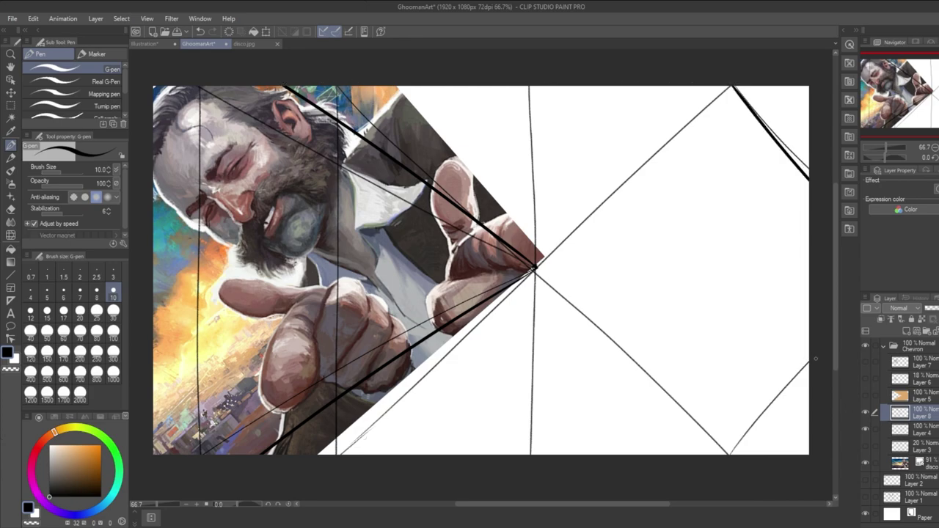
left_click_drag(814, 358, 697, 458)
key("ctrl+z")
left_click_drag(816, 373, 710, 461)
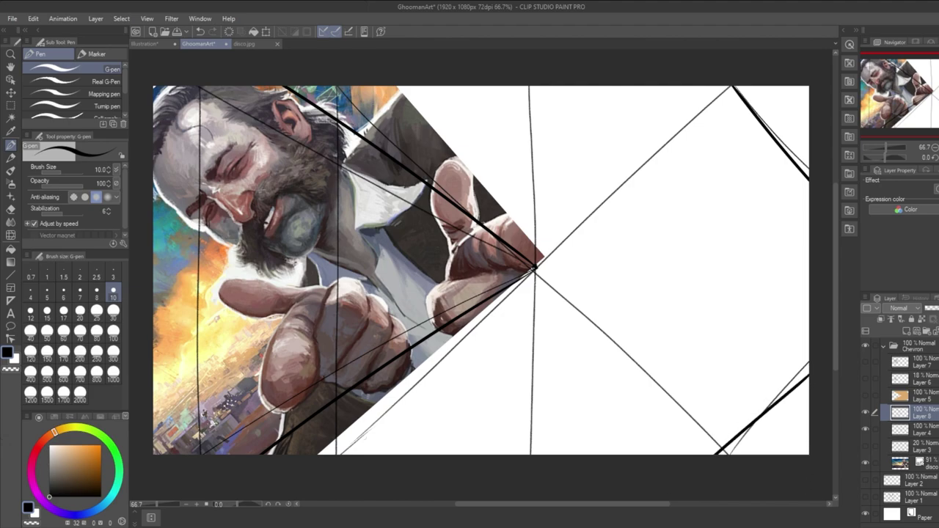
left_click_drag(506, 287, 546, 261)
key("ctrl+z")
Hide Layer 4 and the disco.jpg image layer, and add a new layer directly above Layer 8.
left_click(866, 431)
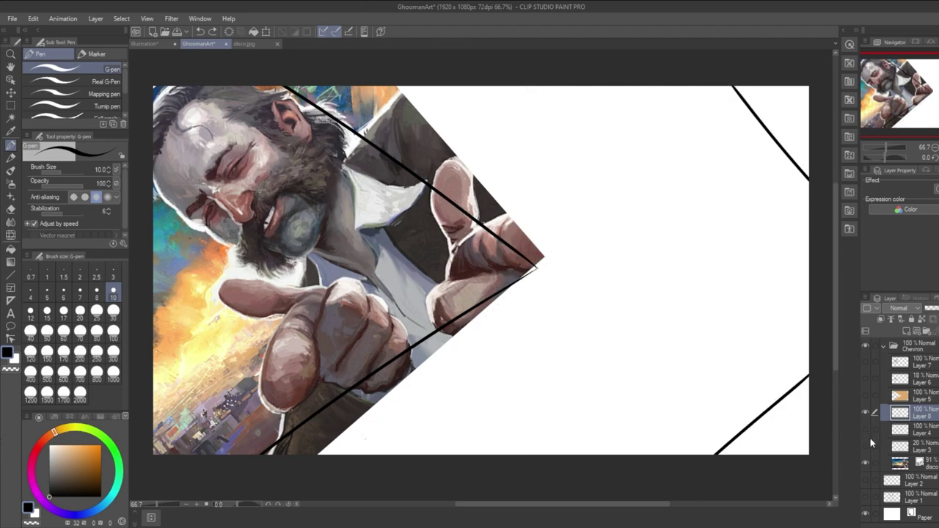
left_click(906, 332)
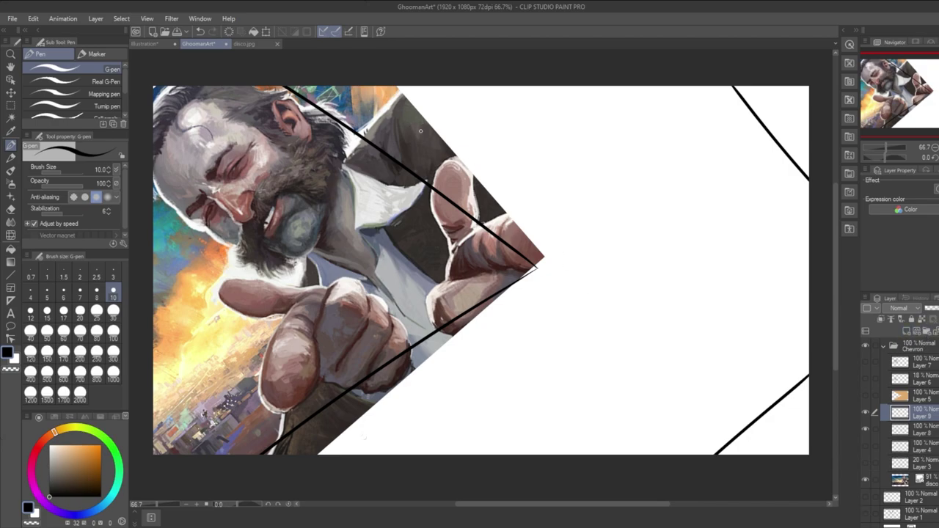
left_click(874, 480)
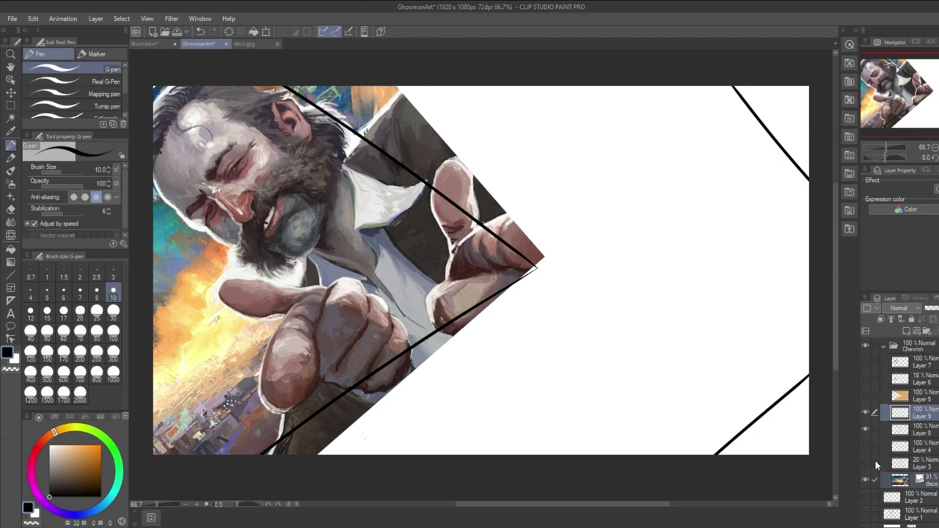
left_click(865, 481)
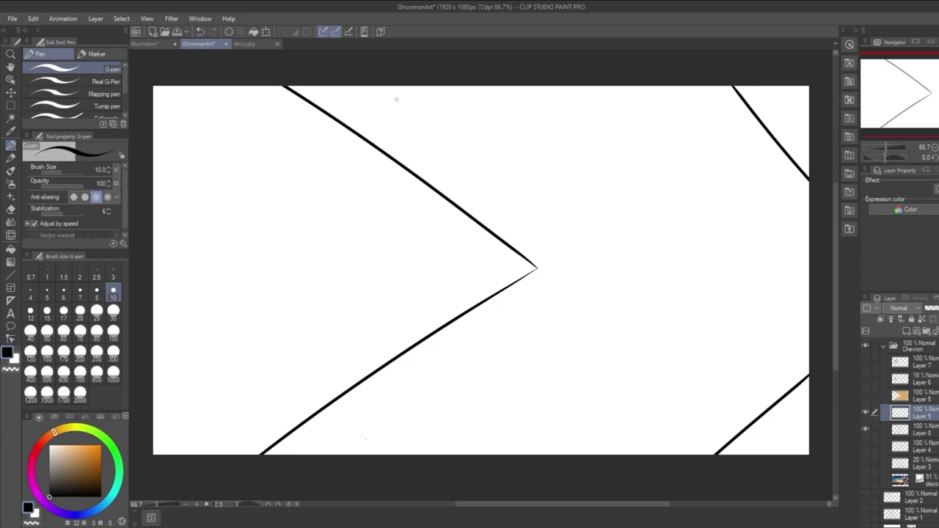
Use the Mechanical pencil to write circled day labels M, Tu and We alongside the chevron's upper edge.
mouse_move(394, 96)
left_mouse_down()
mouse_move(373, 123)
mouse_move(396, 97)
left_mouse_up()
key("ctrl+z")
left_click(11, 159)
mouse_move(430, 98)
left_mouse_down()
mouse_move(422, 132)
mouse_move(428, 95)
left_mouse_up()
left_click_drag(401, 127, 424, 127)
mouse_move(476, 146)
left_mouse_down()
mouse_move(460, 174)
mouse_move(492, 156)
left_mouse_up()
left_click_drag(482, 172, 490, 174)
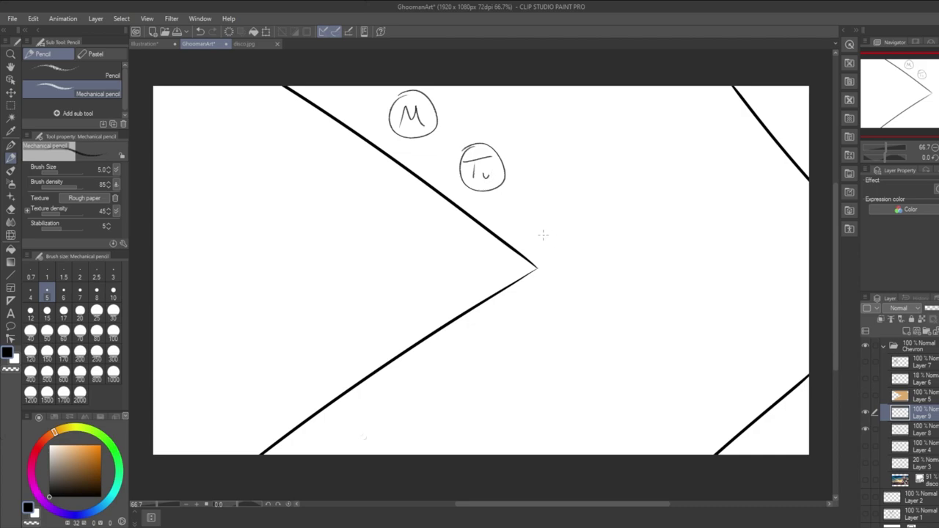
left_click_drag(539, 193, 540, 220)
left_click_drag(544, 219, 549, 217)
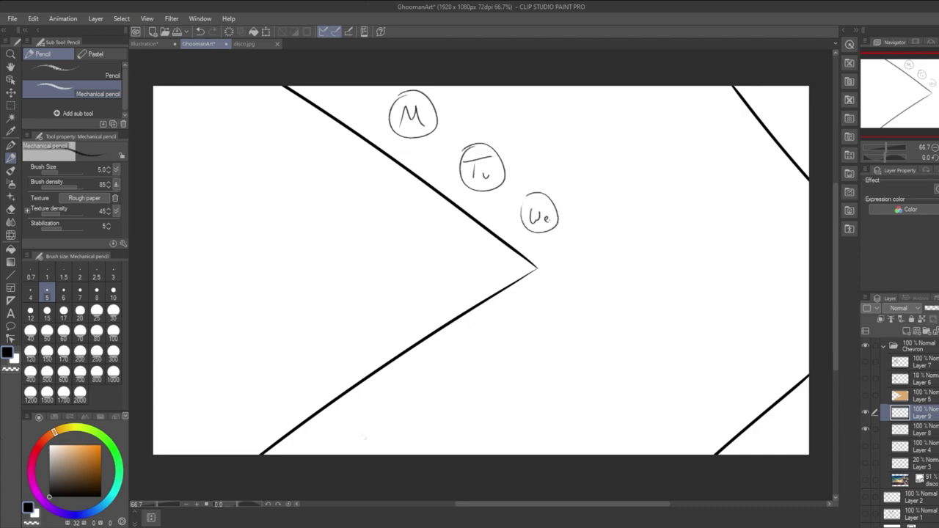
Write circled day labels Th, Fr, Sa and Sun from the chevron tip down along its lower edge.
mouse_move(576, 250)
left_mouse_down()
mouse_move(592, 277)
mouse_move(576, 250)
left_mouse_up()
mouse_move(561, 269)
left_mouse_down()
mouse_move(560, 284)
mouse_move(574, 261)
mouse_move(583, 283)
left_mouse_up()
mouse_move(513, 310)
left_mouse_down()
mouse_move(495, 344)
mouse_move(515, 309)
mouse_move(505, 346)
left_mouse_up()
mouse_move(501, 326)
left_mouse_down()
mouse_move(517, 323)
mouse_move(522, 335)
left_mouse_up()
left_click_drag(524, 337, 524, 344)
mouse_move(440, 367)
left_mouse_down()
mouse_move(465, 369)
mouse_move(438, 365)
left_mouse_up()
left_click_drag(442, 376, 434, 392)
left_click_drag(459, 383, 461, 392)
mouse_move(388, 409)
left_mouse_down()
mouse_move(376, 435)
mouse_move(402, 432)
left_mouse_up()
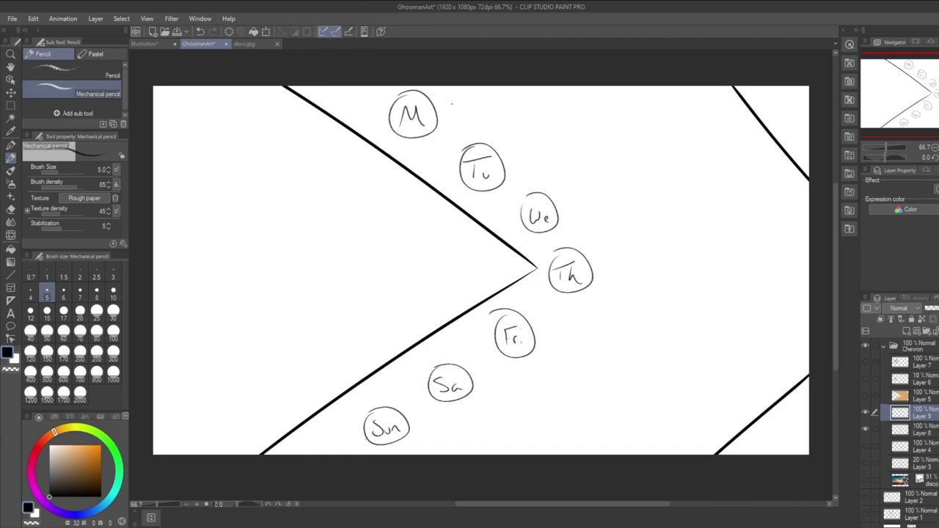
Try sketching small slanted time boxes beside the M and Tu circles.
mouse_move(450, 103)
left_mouse_down()
mouse_move(461, 128)
mouse_move(498, 97)
left_mouse_up()
key("ctrl+z")
key("ctrl+z")
key("ctrl+z")
mouse_move(459, 127)
left_mouse_down()
mouse_move(503, 119)
mouse_move(481, 101)
mouse_move(525, 156)
mouse_move(562, 149)
left_mouse_up()
left_click_drag(530, 177, 572, 170)
key("ctrl+z")
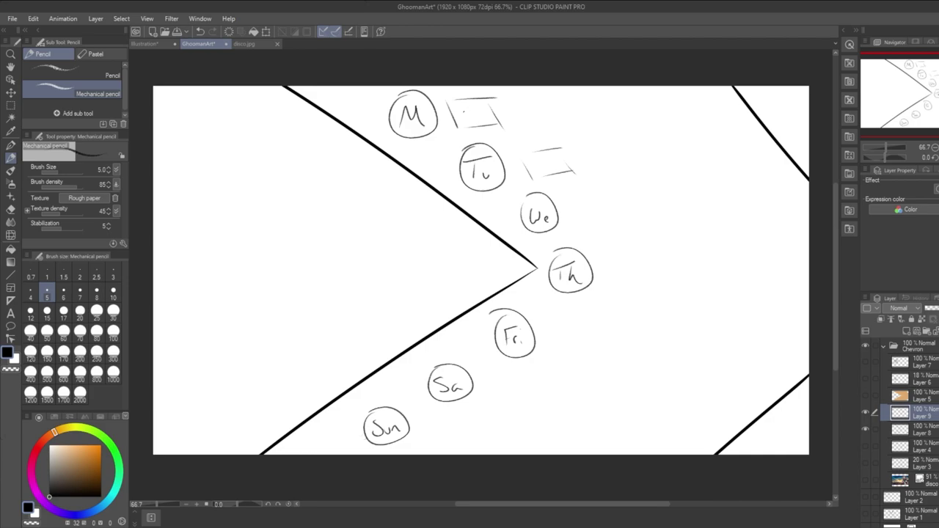
Write trial times 9 AM and 10 pm in the M and Tu boxes, and the word Type beside Tu's box.
mouse_move(469, 104)
left_mouse_down()
mouse_move(467, 115)
mouse_move(487, 116)
mouse_move(481, 125)
left_mouse_up()
key("ctrl+z")
key("ctrl+z")
key("ctrl+z")
left_click_drag(478, 118, 488, 122)
left_click_drag(537, 159, 537, 170)
left_click_drag(543, 161, 550, 178)
mouse_move(567, 156)
left_mouse_down()
mouse_move(557, 169)
mouse_move(585, 128)
left_mouse_up()
left_click_drag(582, 134, 580, 159)
mouse_move(594, 137)
left_mouse_down()
mouse_move(595, 146)
mouse_move(600, 136)
left_mouse_up()
left_click_drag(607, 133, 604, 139)
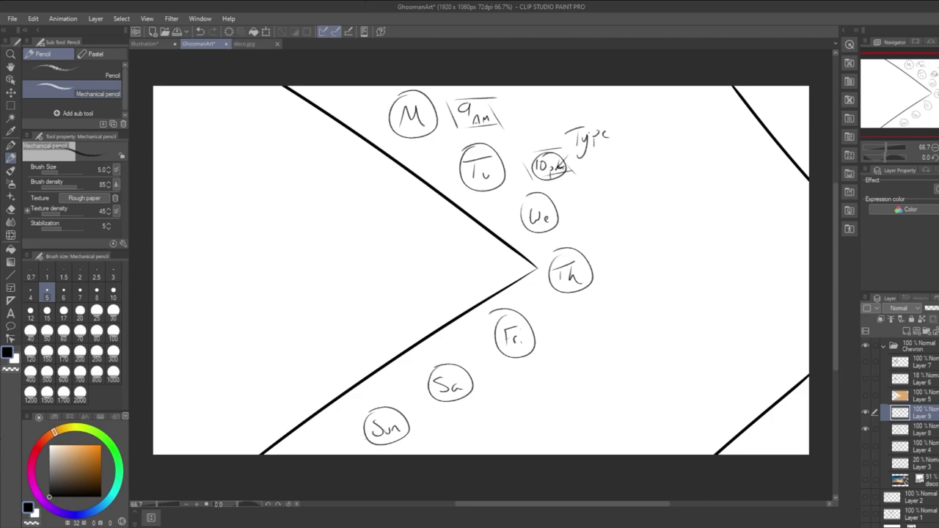
Undo the trial times, the Type note and the slanted boxes beside M and Tu.
left_click_drag(512, 101, 500, 110)
mouse_move(478, 101)
left_mouse_down()
mouse_move(469, 109)
mouse_move(480, 99)
left_mouse_up()
key("ctrl+z")
key("ctrl+z")
key("ctrl+z")
key("ctrl+z")
key("ctrl+z")
key("ctrl+z")
key("ctrl+z")
key("ctrl+z")
key("ctrl+z")
key("ctrl+z")
key("ctrl+z")
key("ctrl+z")
key("ctrl+z")
key("ctrl+z")
key("ctrl+z")
key("ctrl+z")
key("ctrl+z")
key("ctrl+z")
key("ctrl+z")
key("ctrl+z")
key("ctrl+z")
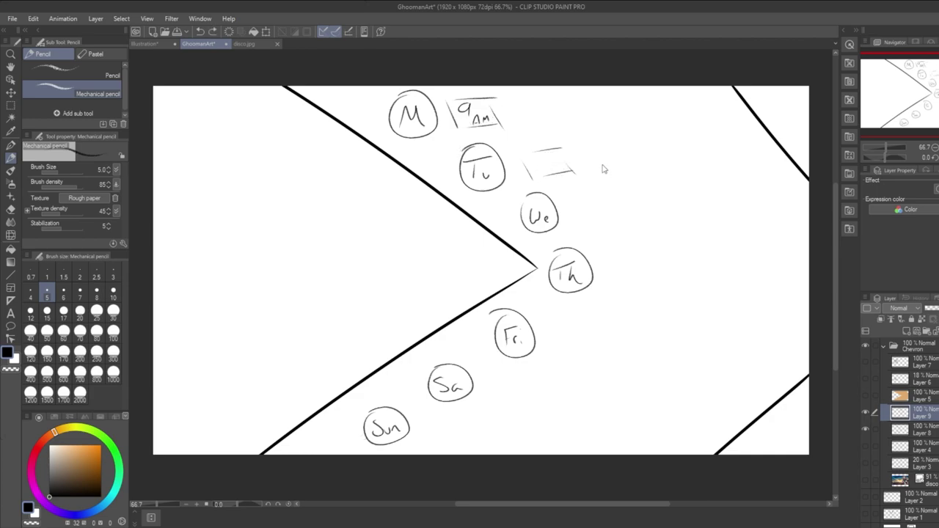
key("ctrl+z")
key("ctrl+z")
key("ctrl+z")
key("ctrl+z")
key("ctrl+z")
key("ctrl+z")
Sketch a cleaner closed parallelogram time box beside the M circle.
mouse_move(457, 122)
left_mouse_down()
mouse_move(455, 101)
mouse_move(499, 97)
left_mouse_up()
mouse_move(458, 122)
left_mouse_down()
mouse_move(498, 121)
mouse_move(468, 124)
mouse_move(503, 100)
left_mouse_up()
key("ctrl+z")
key("ctrl+z")
key("ctrl+z")
key("ctrl+z")
left_click_drag(470, 126, 518, 123)
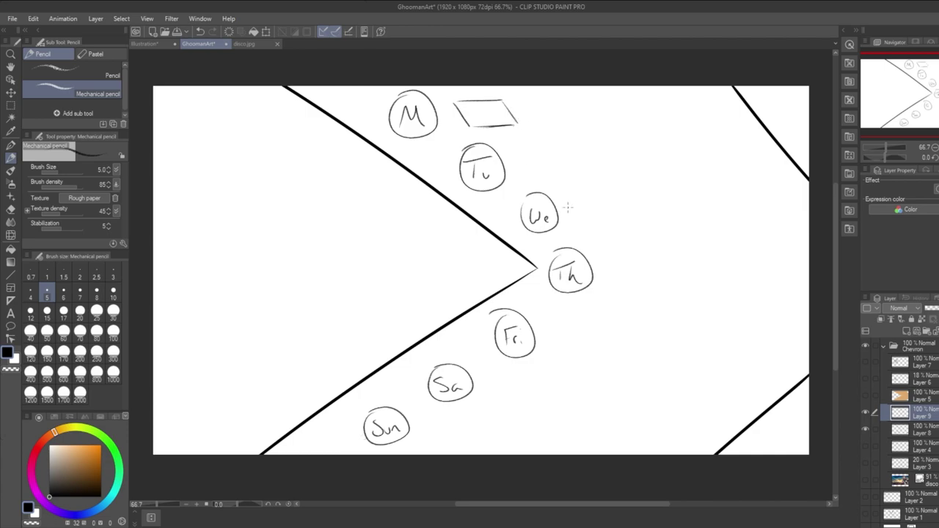
mouse_move(525, 163)
left_mouse_down()
mouse_move(524, 177)
mouse_move(574, 155)
left_mouse_up()
key("ctrl+z")
key("ctrl+z")
mouse_move(529, 123)
left_mouse_down()
mouse_move(543, 102)
mouse_move(658, 92)
left_mouse_up()
key("ctrl+z")
left_click_drag(545, 102, 629, 97)
key("ctrl+z")
key("ctrl+z")
Draw long horizontal divider lines beneath the M, Tu and We rows.
left_click_drag(461, 136, 706, 140)
left_click_drag(518, 192, 641, 186)
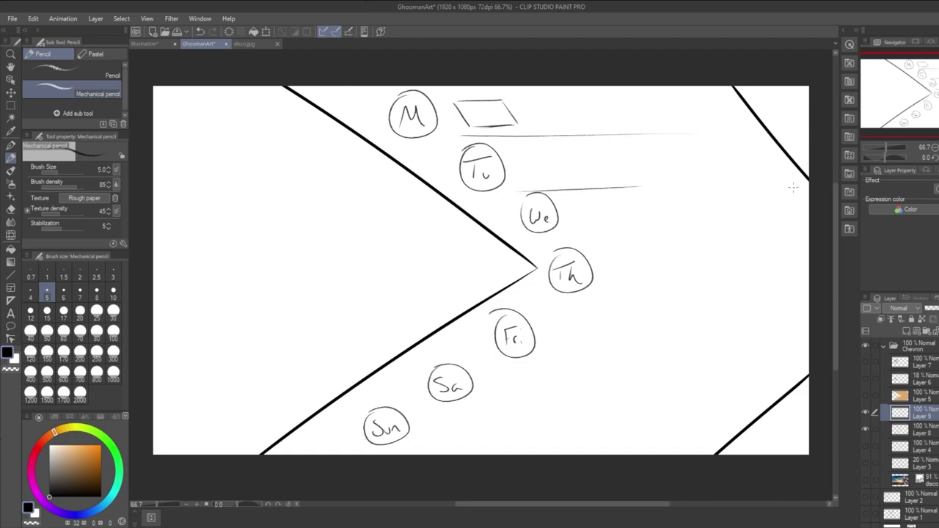
key("ctrl+z")
left_click_drag(499, 191, 700, 181)
key("ctrl+z")
left_click_drag(543, 190, 746, 196)
key("ctrl+z")
left_click_drag(527, 185, 741, 182)
left_click_drag(572, 239, 745, 232)
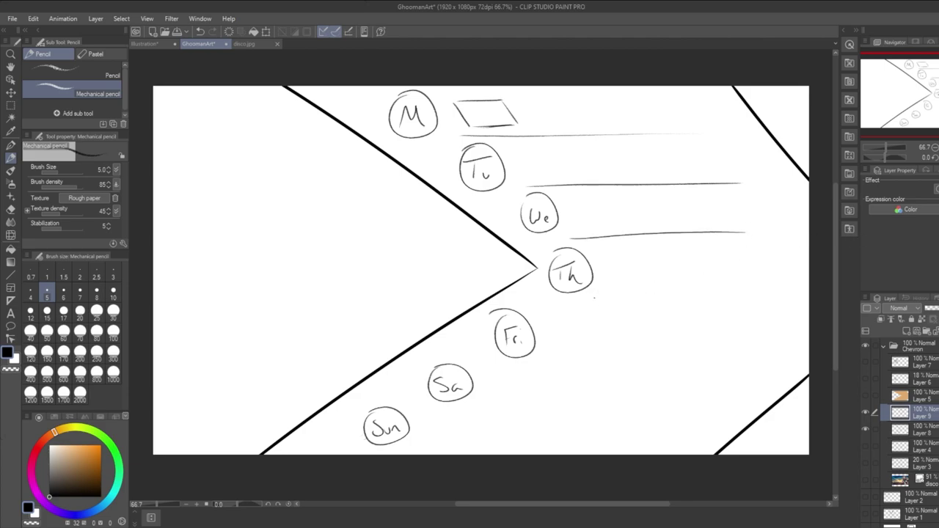
Draw long horizontal divider lines beneath the Th, Fr and Sa rows.
left_click_drag(613, 296, 810, 293)
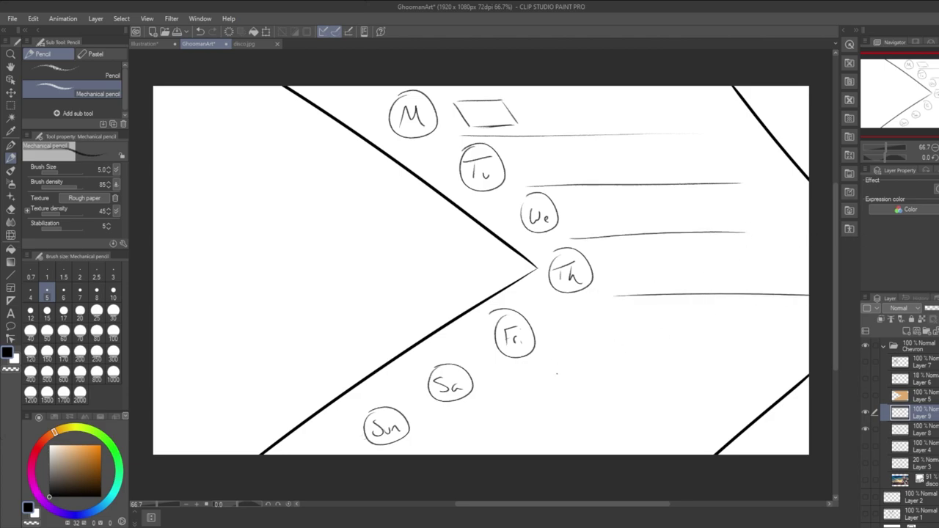
left_click_drag(578, 360, 748, 360)
left_click_drag(484, 412, 760, 406)
key("ctrl+z")
left_click_drag(499, 414, 712, 424)
key("ctrl+z")
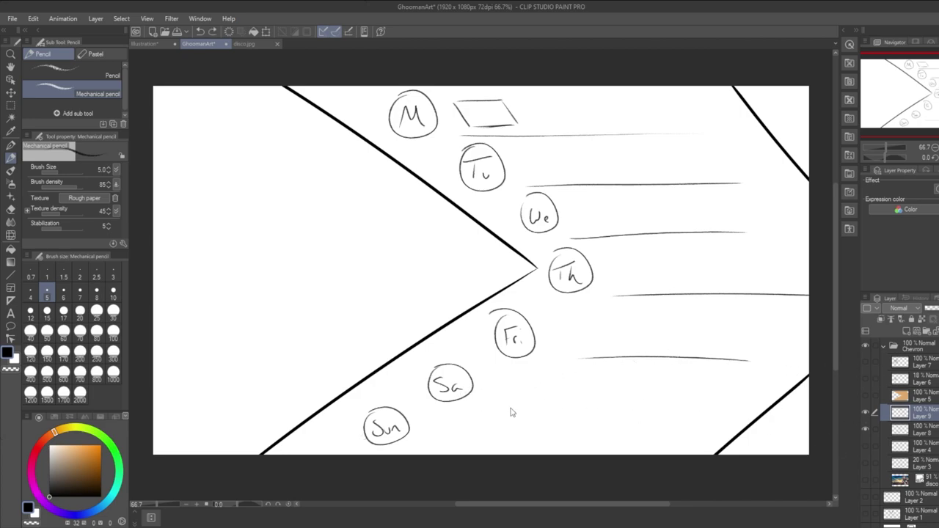
left_click_drag(503, 410, 615, 413)
key("ctrl+z")
left_click_drag(481, 411, 707, 409)
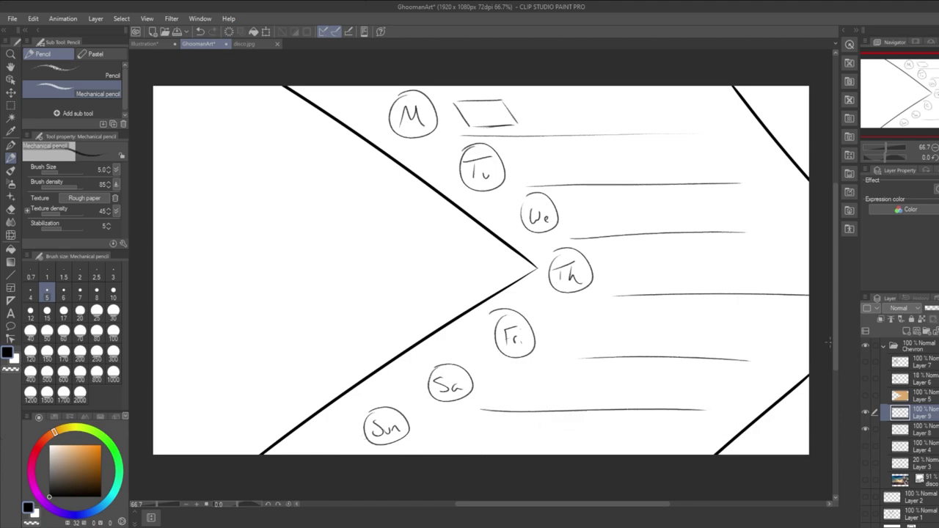
Draw a long horizontal divider line beneath the Sun row near the canvas's lower edge.
scroll(836, 330, "down", 1)
left_click_drag(420, 428, 605, 429)
key("ctrl+z")
left_click_drag(424, 428, 633, 431)
key("ctrl+z")
left_click_drag(427, 427, 603, 428)
key("ctrl+z")
left_click_drag(424, 425, 671, 429)
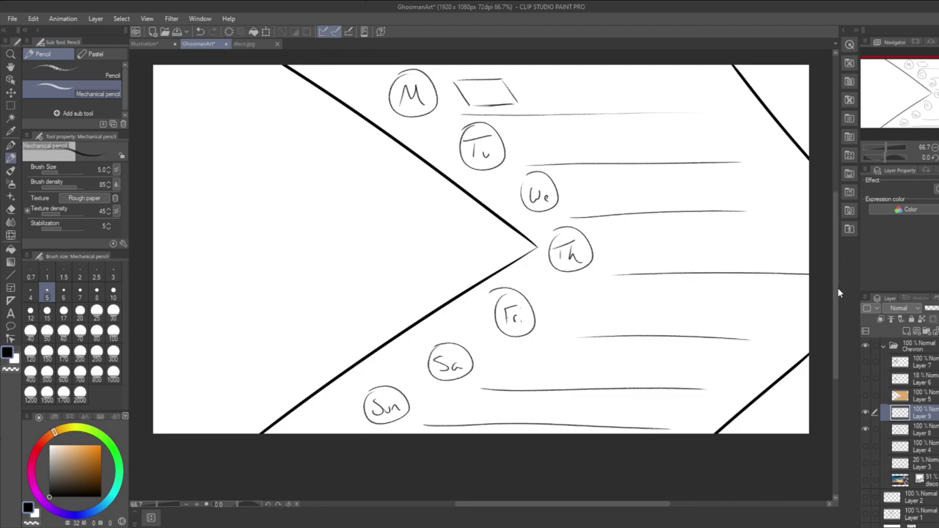
scroll(836, 280, "up", 1)
left_click_drag(835, 276, 849, 270)
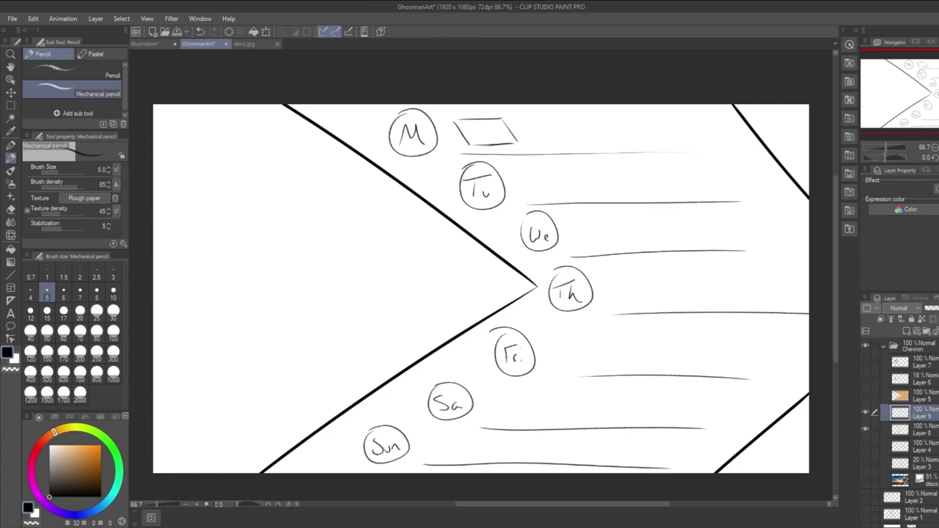
Check the hidden lower layers one by one and show the faint chevron format sketch on Layer 3.
left_click(867, 464)
left_click(868, 465)
left_click(868, 481)
left_click(867, 482)
left_click(868, 499)
left_click(868, 501)
left_click(869, 516)
left_click(869, 518)
left_click(868, 501)
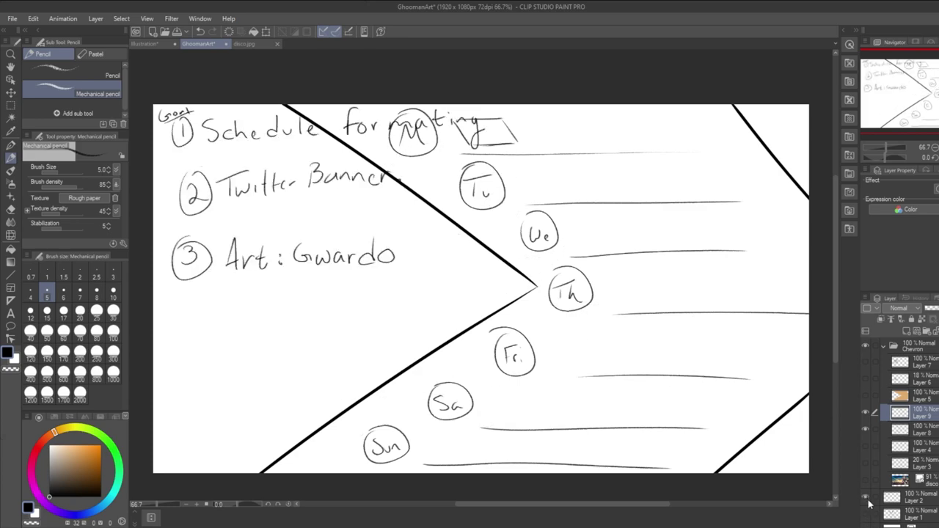
left_click(867, 501)
left_click(868, 481)
left_click(868, 481)
left_click(866, 463)
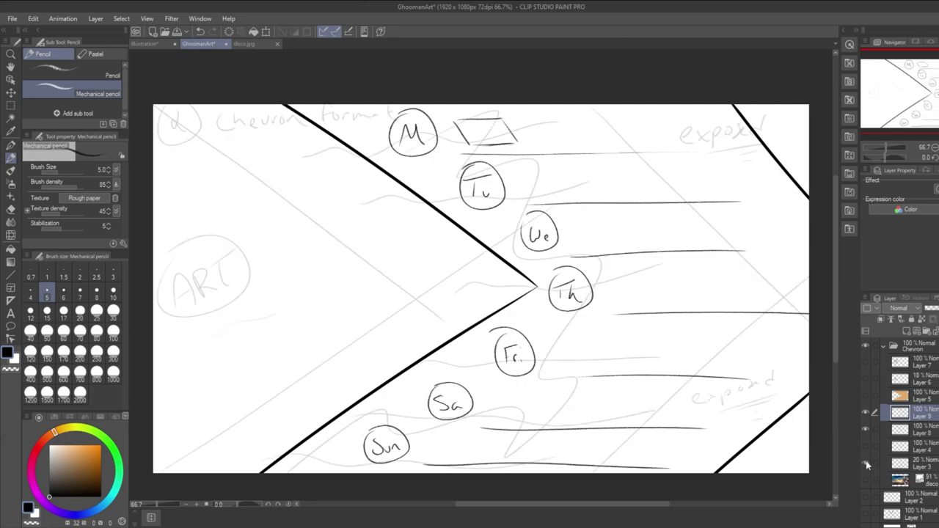
Hide Layer 9, make Layer 8 active, and erase all the thick black diagonals on it.
left_click_drag(781, 285, 771, 283)
left_click(872, 412)
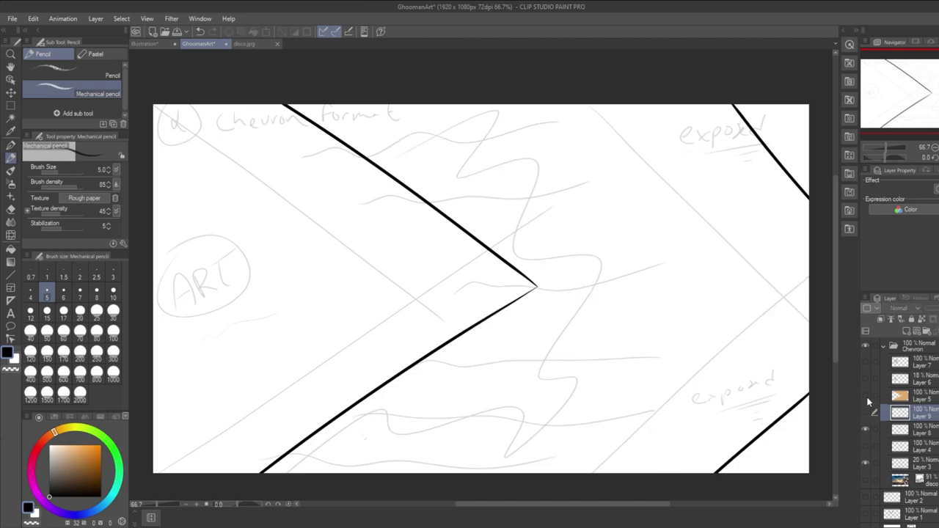
left_click(926, 435)
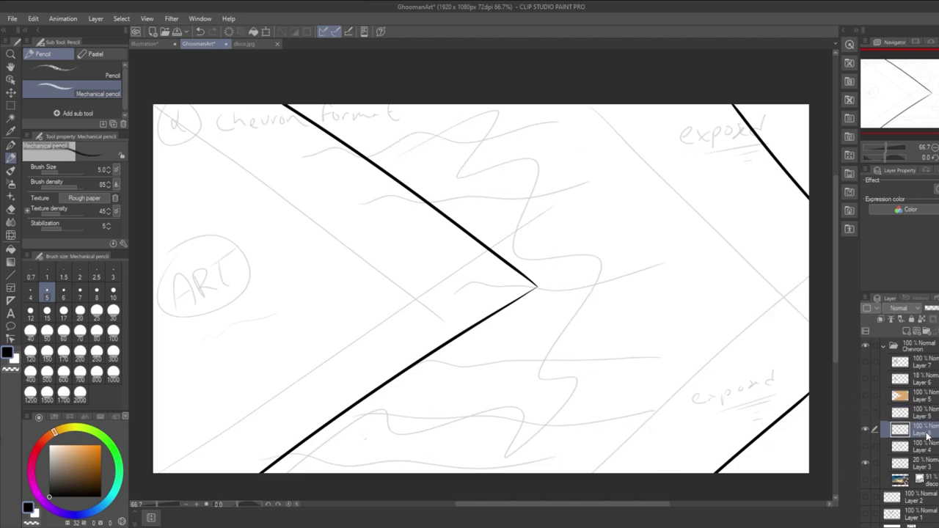
left_click(866, 430)
left_click(866, 432)
left_click(866, 433)
left_click(867, 433)
mouse_move(264, 97)
left_mouse_down()
mouse_move(341, 131)
mouse_move(533, 265)
mouse_move(477, 235)
mouse_move(541, 265)
mouse_move(502, 323)
mouse_move(354, 460)
left_mouse_up()
mouse_move(805, 355)
left_mouse_down()
mouse_move(825, 402)
mouse_move(760, 300)
mouse_move(797, 164)
mouse_move(800, 179)
mouse_move(723, 164)
left_mouse_up()
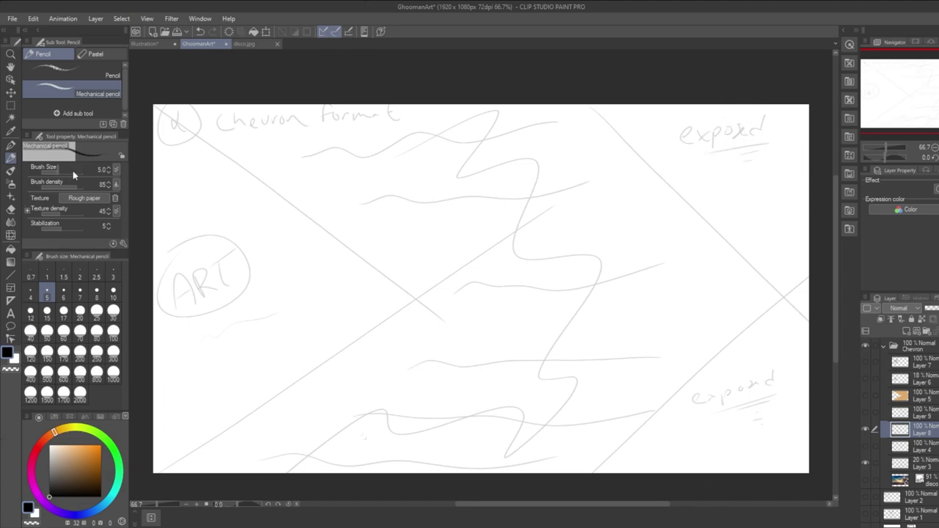
Switch to the G-pen and try thick black diagonals for the art triangle's upper and lower edges on Layer 8.
left_click(11, 145)
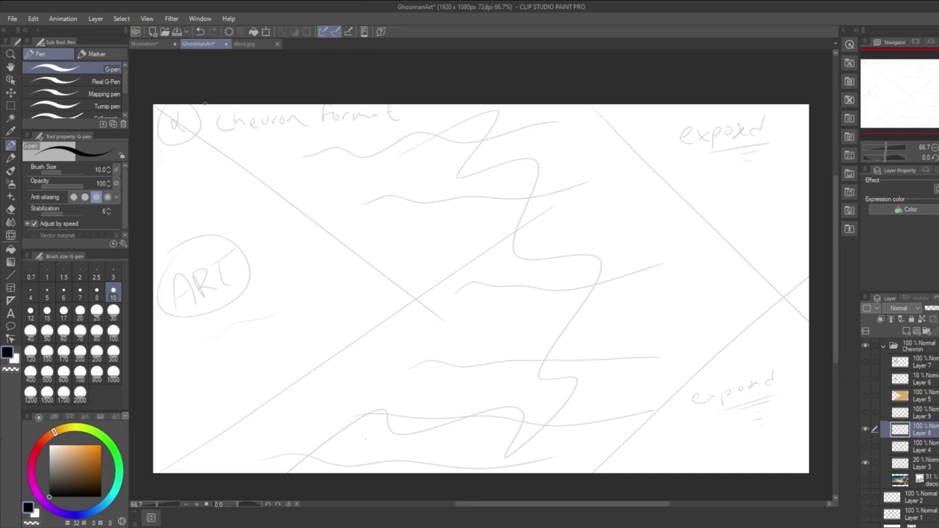
left_click_drag(205, 104, 466, 310)
key("ctrl+z")
left_click_drag(209, 104, 435, 340)
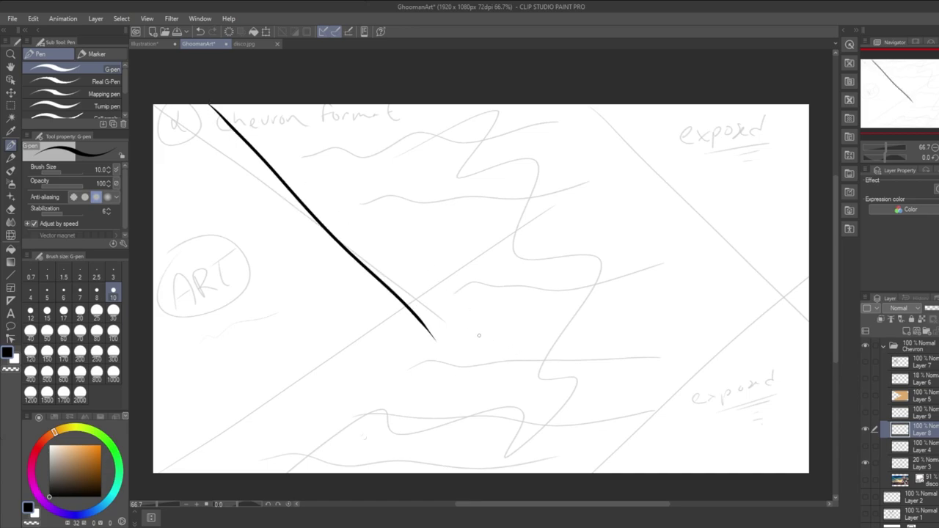
key("ctrl+z")
left_click_drag(223, 104, 444, 318)
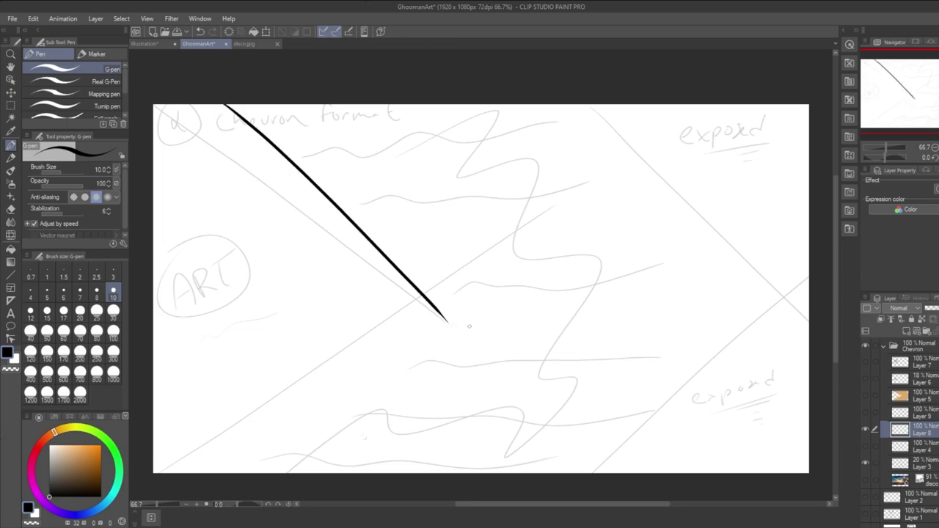
key("ctrl+z")
left_click_drag(237, 101, 464, 327)
left_click_drag(450, 279, 152, 468)
key("ctrl+z")
key("ctrl+z")
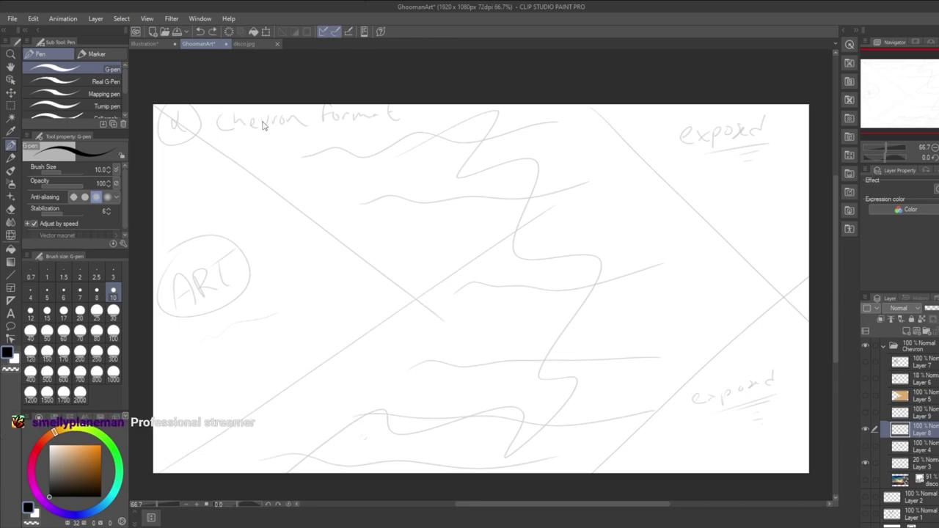
left_click_drag(208, 105, 454, 312)
key("ctrl+z")
left_click_drag(207, 105, 444, 338)
key("ctrl+z")
left_click_drag(204, 104, 492, 335)
key("ctrl+z")
left_click_drag(157, 473, 450, 293)
key("ctrl+z")
left_click_drag(157, 474, 486, 229)
key("ctrl+z")
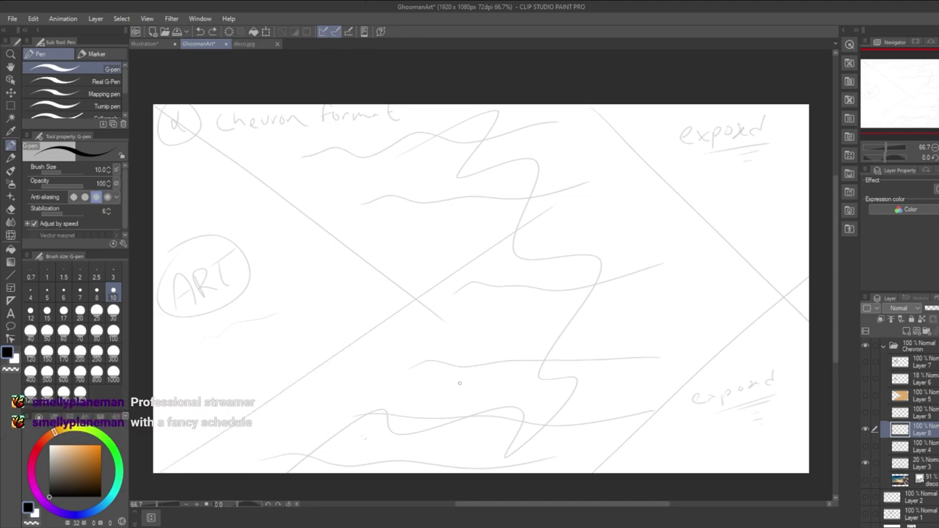
Draw a thick black diagonal from the canvas's lower-left corner along the sketched lower edge of the art triangle.
left_click_drag(164, 472, 407, 311)
key("ctrl+z")
left_click_drag(162, 472, 450, 271)
Try a thick diagonal from the canvas's upper-left area across the lower edge line for the art triangle's upper edge.
left_click_drag(184, 109, 549, 402)
key("ctrl+z")
left_click_drag(163, 105, 583, 474)
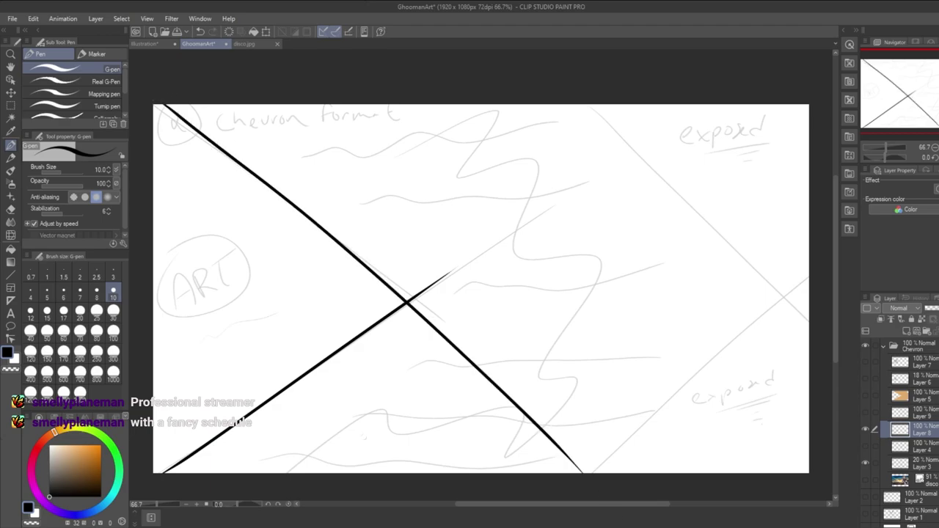
key("ctrl+z")
mouse_move(180, 105)
left_mouse_down()
mouse_move(300, 178)
mouse_move(561, 402)
left_mouse_up()
key("ctrl+z")
left_click_drag(189, 105, 594, 433)
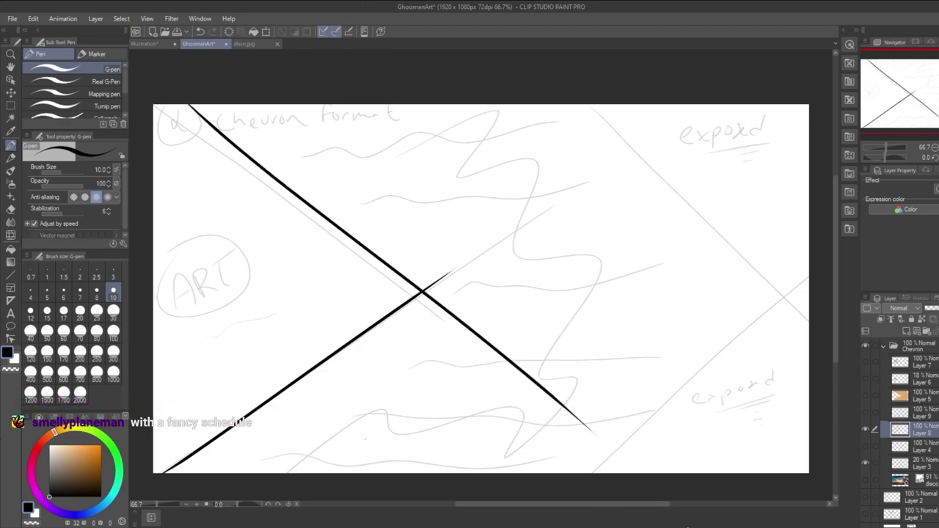
Draw the right chevron's upper edge as a thick diagonal from the canvas's top edge to the sketched tip.
left_click_drag(594, 105, 809, 301)
key("ctrl+z")
mouse_move(594, 105)
left_mouse_down()
mouse_move(783, 293)
mouse_move(563, 473)
left_mouse_up()
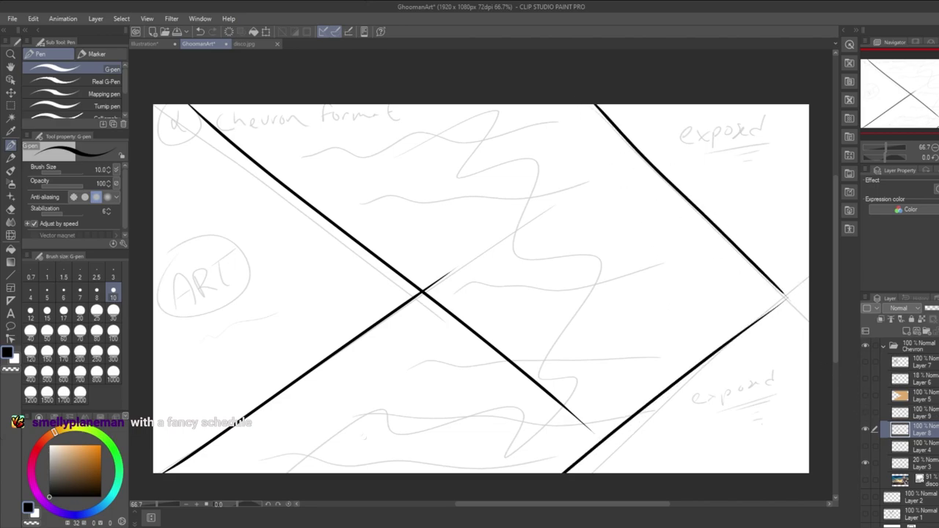
key("ctrl+z")
left_click_drag(785, 296, 619, 473)
key("ctrl+z")
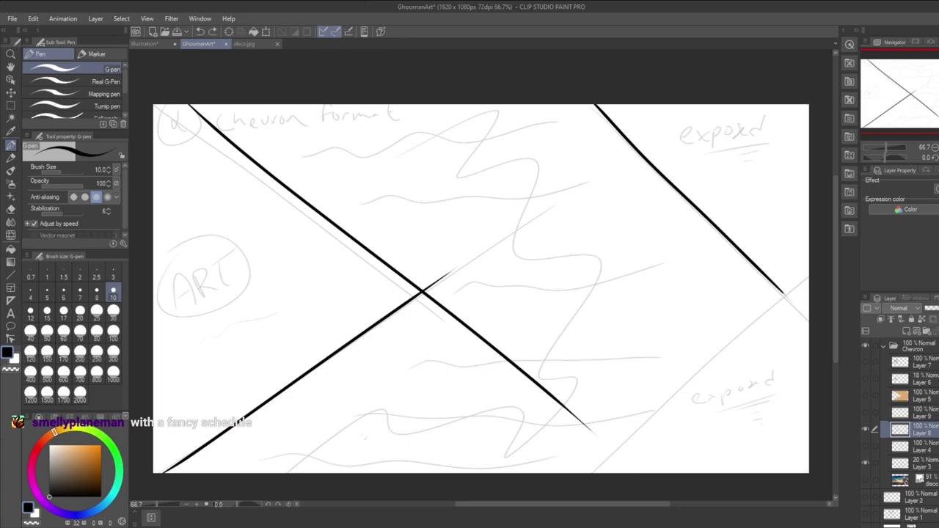
left_click_drag(785, 296, 587, 473)
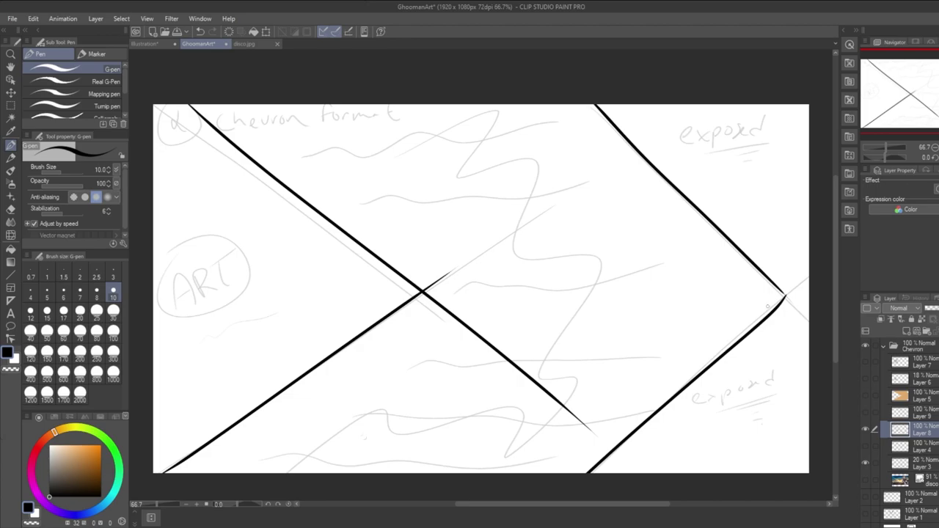
left_click_drag(782, 299, 557, 474)
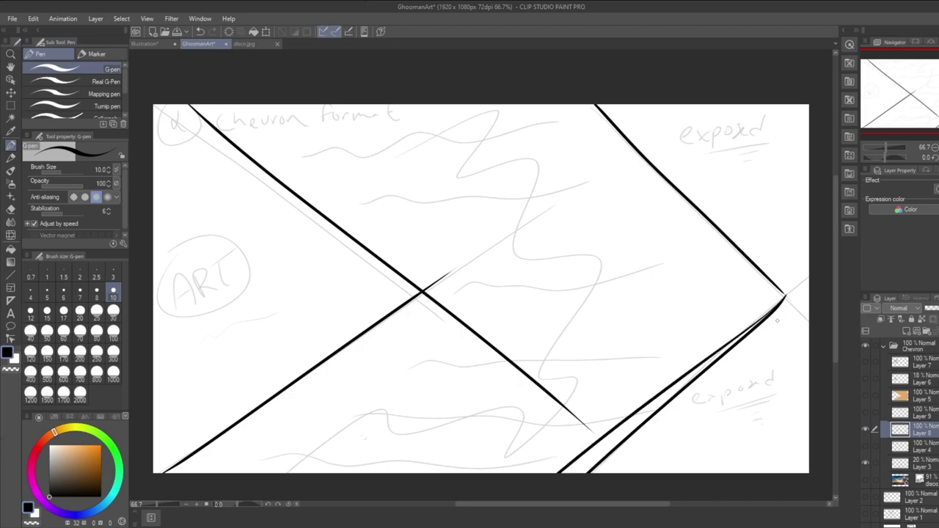
key("ctrl+z")
key("ctrl+z")
left_click_drag(784, 296, 561, 474)
key("ctrl+z")
left_click_drag(785, 295, 606, 474)
key("ctrl+z")
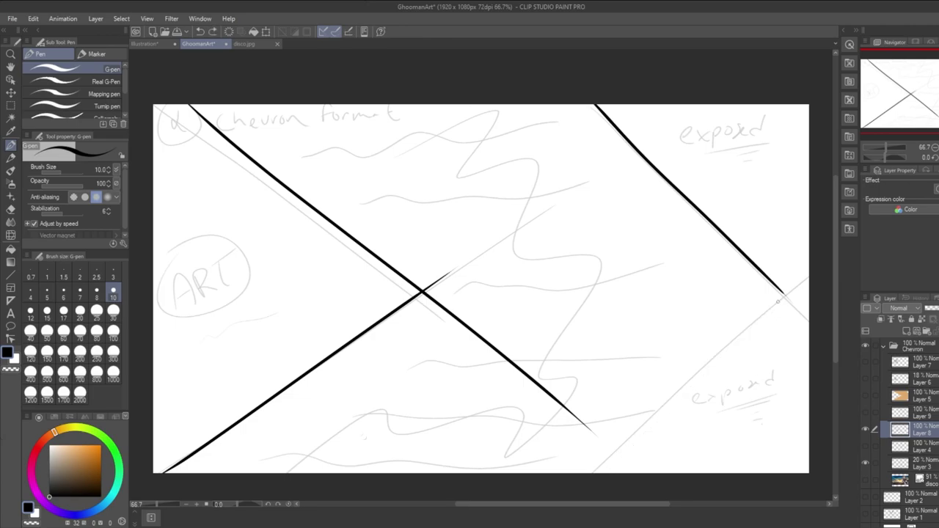
Draw the right chevron's lower edge from its tip down to the canvas's bottom edge, following the sketched diagonal.
left_click_drag(777, 301, 560, 474)
key("ctrl+z")
left_click_drag(782, 295, 592, 474)
key("ctrl+z")
left_click_drag(787, 294, 600, 474)
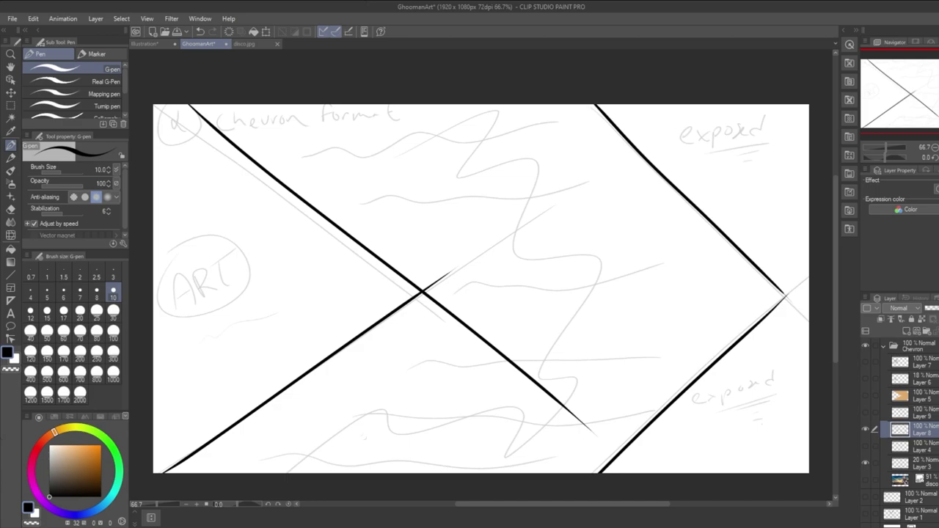
Erase the line tails past the art triangle's tip and redraw its upper edge along the faint sketched diagonal.
left_click_drag(593, 374, 567, 458)
mouse_move(607, 389)
left_mouse_down()
mouse_move(566, 453)
mouse_move(580, 399)
mouse_move(545, 358)
mouse_move(503, 360)
mouse_move(470, 293)
mouse_move(432, 314)
mouse_move(464, 297)
mouse_move(440, 291)
left_mouse_up()
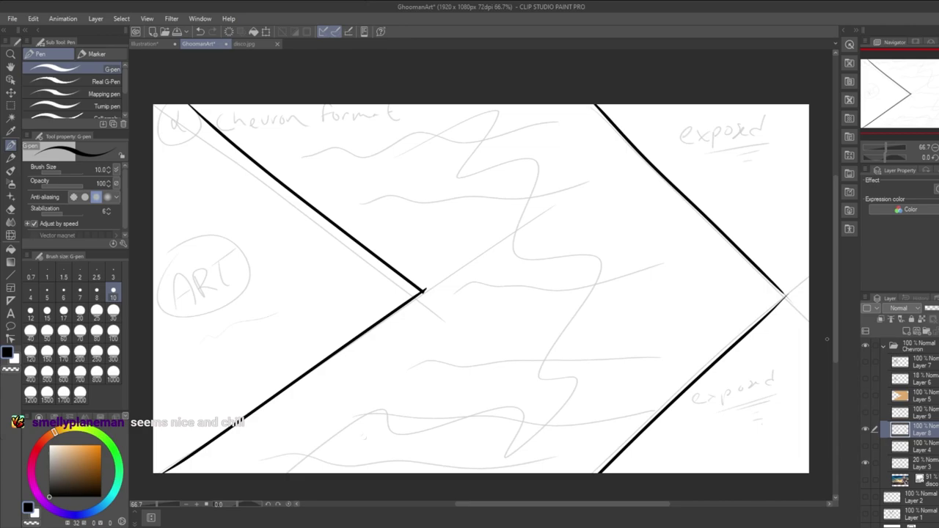
left_click_drag(185, 85, 181, 98)
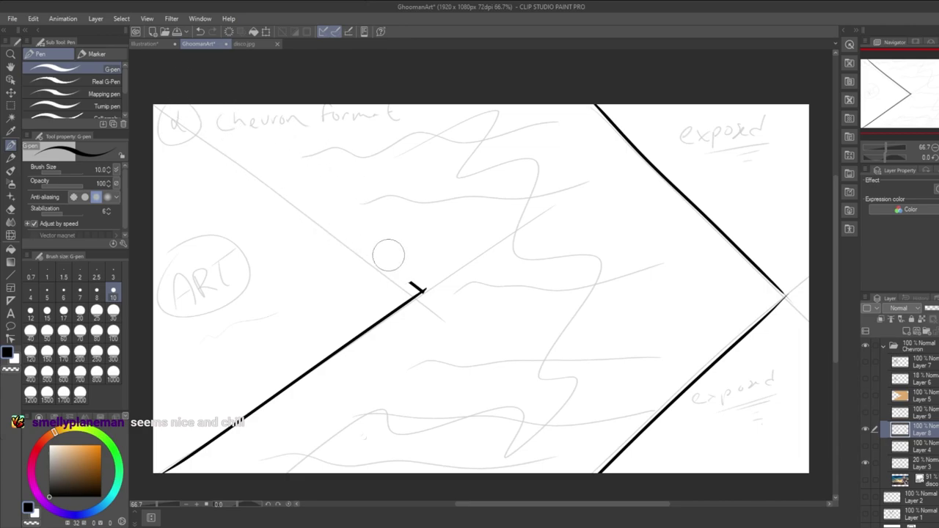
left_click_drag(160, 107, 449, 322)
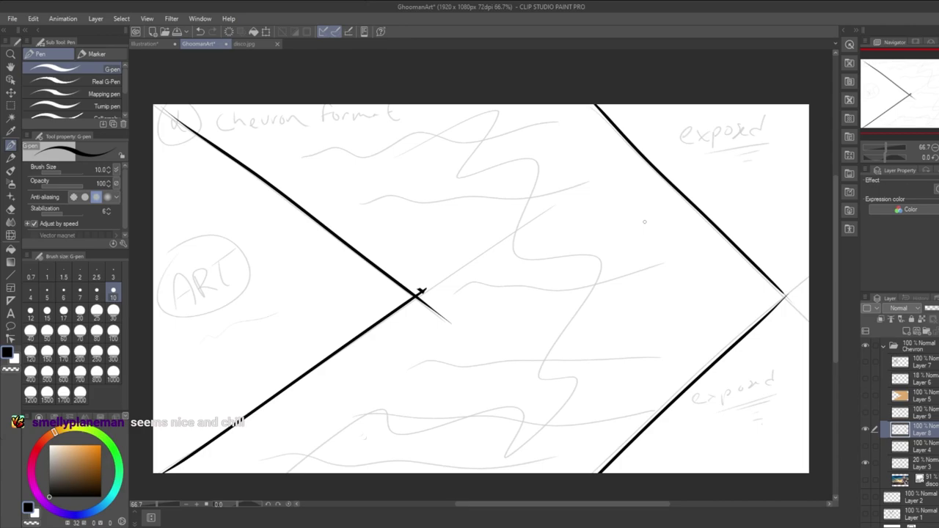
Show Layer 9 and move its day labels and divider lines left so they follow the art triangle's edges.
left_click(867, 444)
left_click(867, 444)
left_click(867, 413)
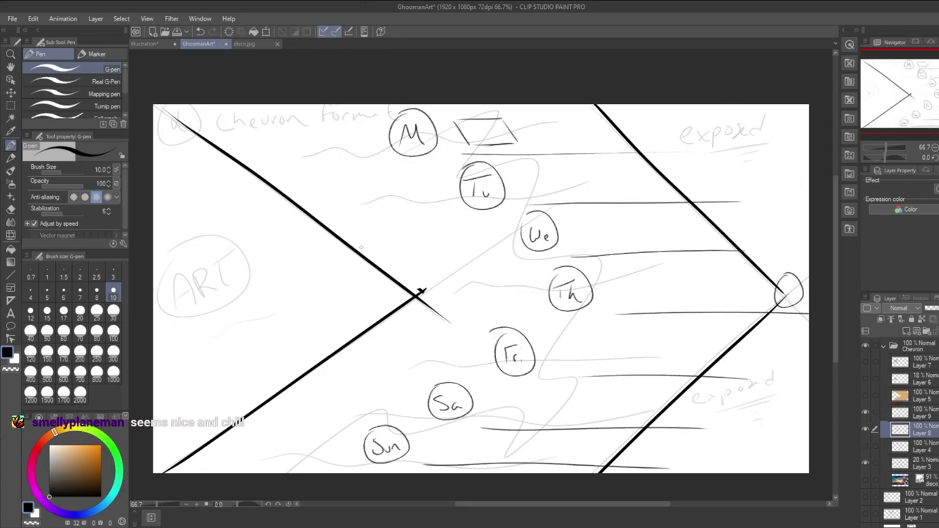
key("k")
mouse_move(616, 216)
left_mouse_down()
mouse_move(570, 222)
mouse_move(600, 224)
left_mouse_up()
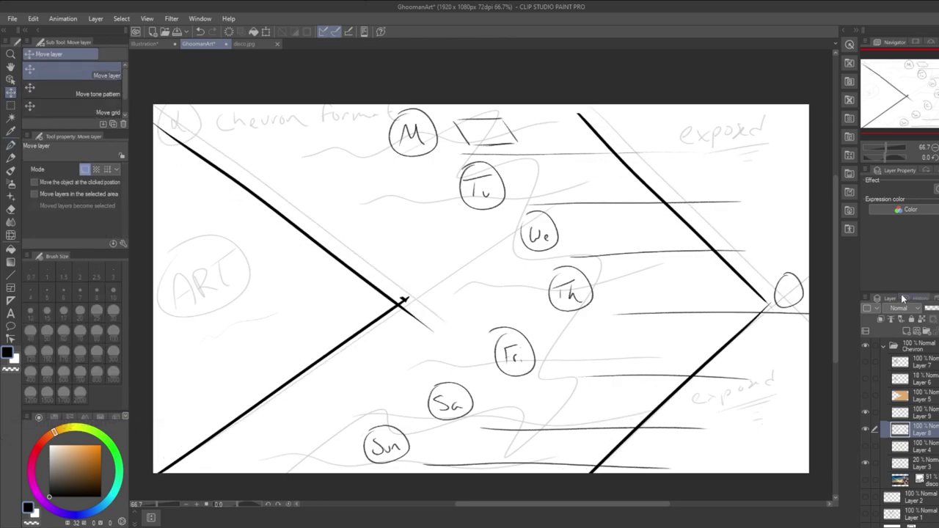
key("ctrl+z")
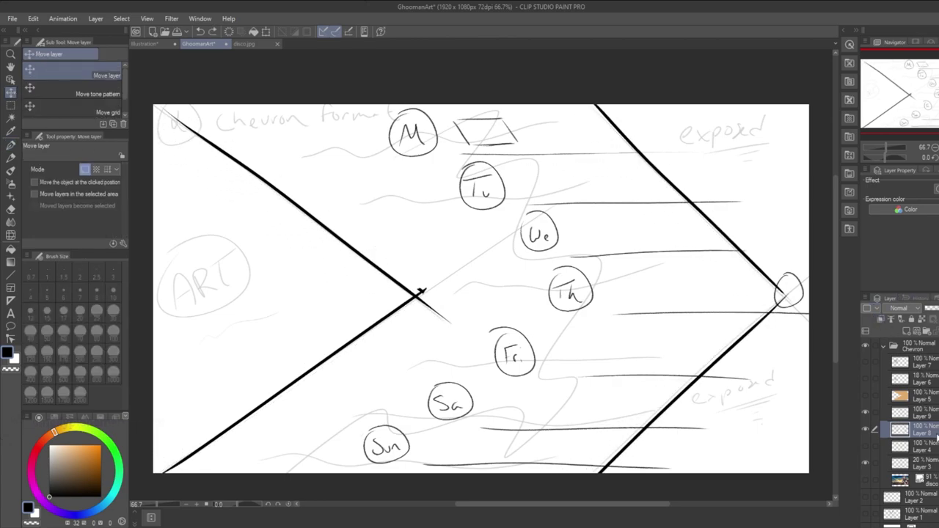
left_click(921, 412)
left_click_drag(675, 290, 570, 294)
mouse_move(638, 313)
left_mouse_down()
mouse_move(647, 312)
mouse_move(638, 316)
left_mouse_up()
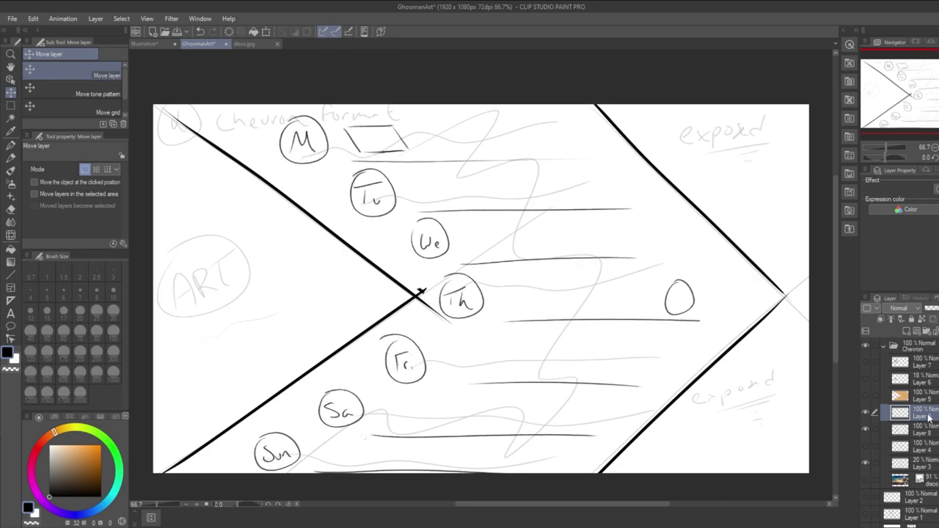
Erase the empty circle above the end of the Th row's divider line on Layer 9.
left_click(874, 430)
left_click(865, 430)
left_click(866, 430)
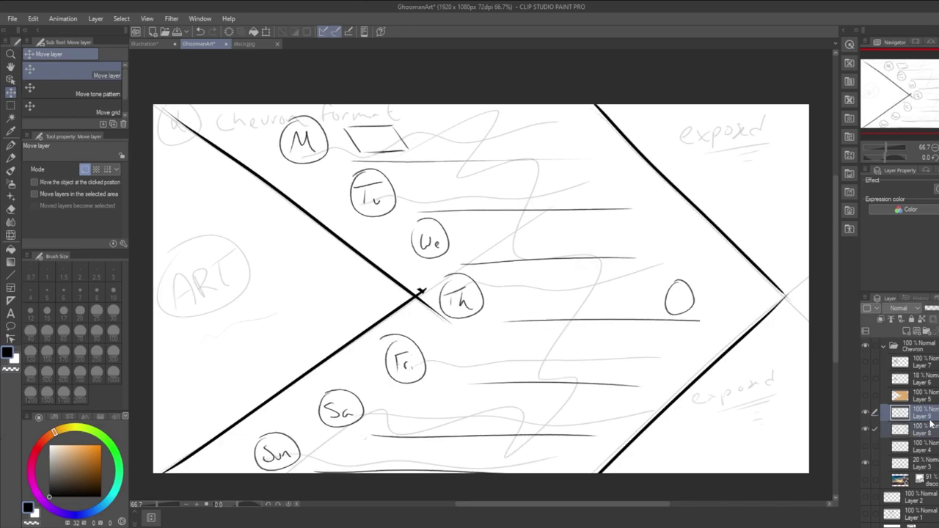
key("ctrl+z")
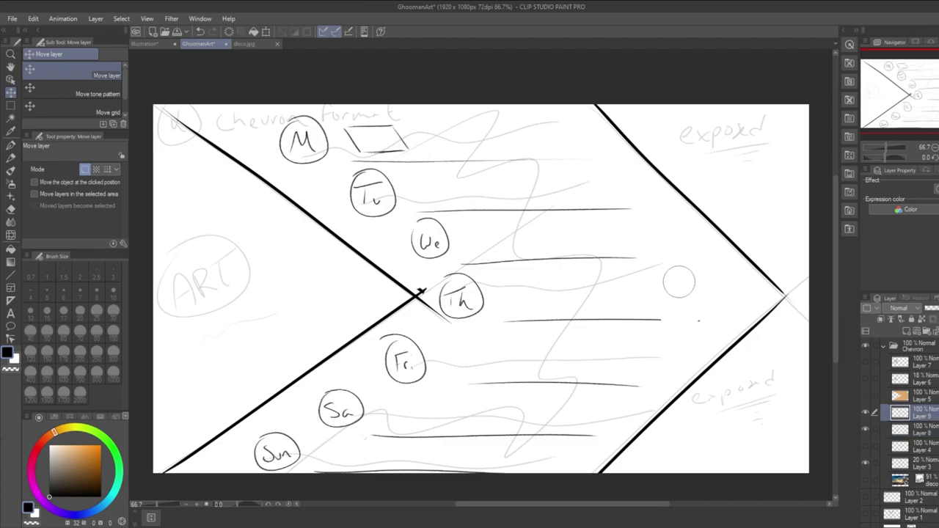
key("ctrl+y")
key("ctrl+z")
mouse_move(671, 287)
left_mouse_down()
mouse_move(700, 269)
mouse_move(685, 284)
left_mouse_up()
key("ctrl+z")
Switch to the Mechanical pencil and letter "9 AM" inside the slanted time box in the Monday row.
left_click(12, 145)
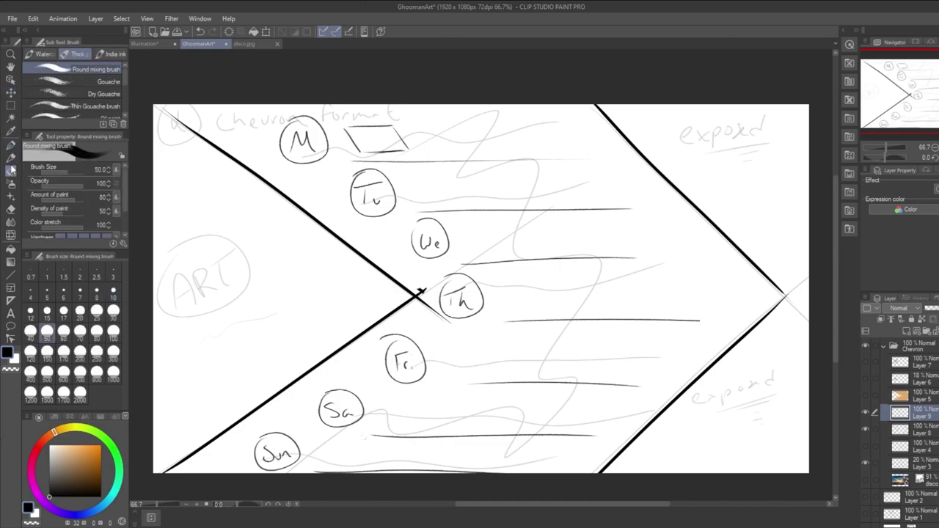
left_click(11, 157)
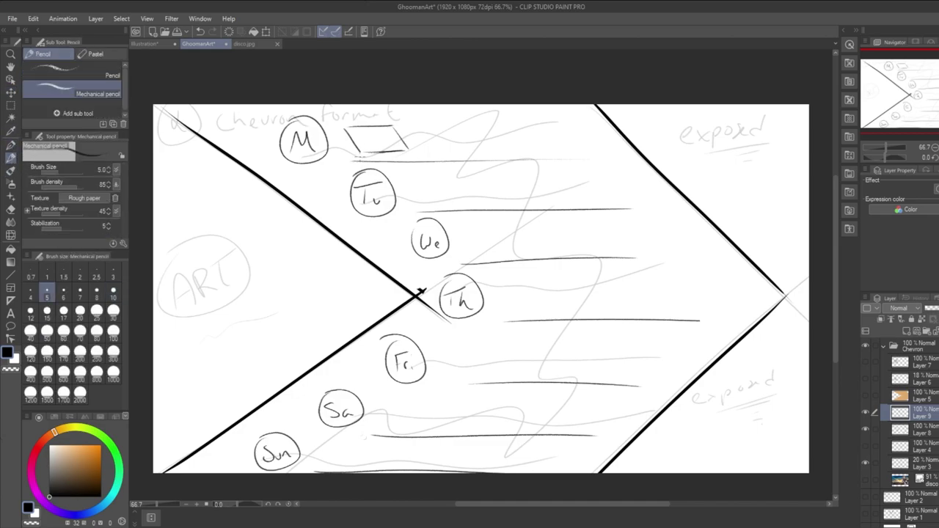
mouse_move(362, 134)
left_mouse_down()
mouse_move(364, 145)
mouse_move(398, 143)
left_mouse_up()
mouse_move(357, 115)
left_mouse_down()
mouse_move(363, 119)
mouse_move(346, 110)
mouse_move(385, 116)
left_mouse_up()
key("ctrl+z")
key("ctrl+z")
key("ctrl+z")
key("ctrl+z")
Write a small "CST" time zone note beneath the Monday row's time box.
mouse_move(389, 153)
left_mouse_down()
mouse_move(384, 159)
mouse_move(412, 154)
left_mouse_up()
left_click_drag(408, 155, 382, 160)
key("ctrl+z")
key("ctrl+z")
key("ctrl+z")
key("ctrl+z")
key("ctrl+z")
key("ctrl+y")
left_click_drag(390, 154, 401, 154)
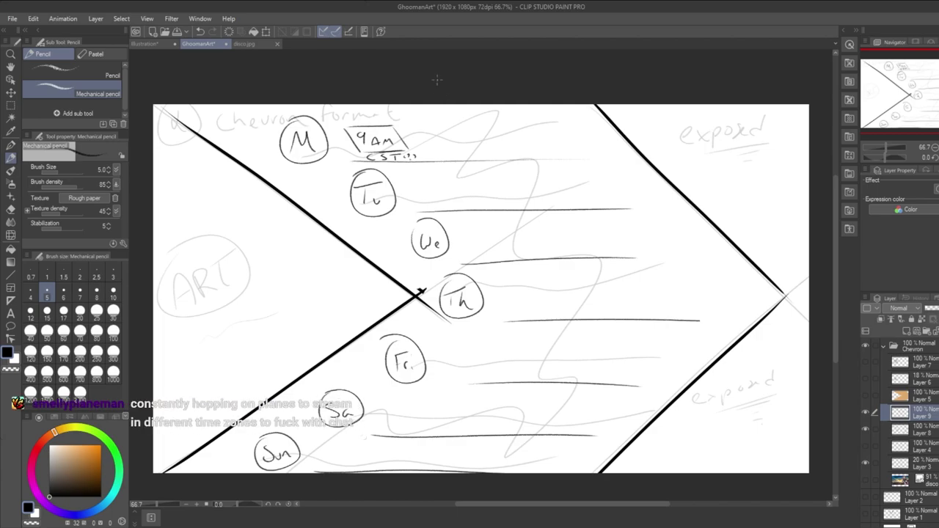
left_click_drag(444, 140, 552, 136)
left_click_drag(459, 132, 525, 115)
mouse_move(448, 135)
left_mouse_down()
mouse_move(499, 124)
mouse_move(487, 123)
left_mouse_up()
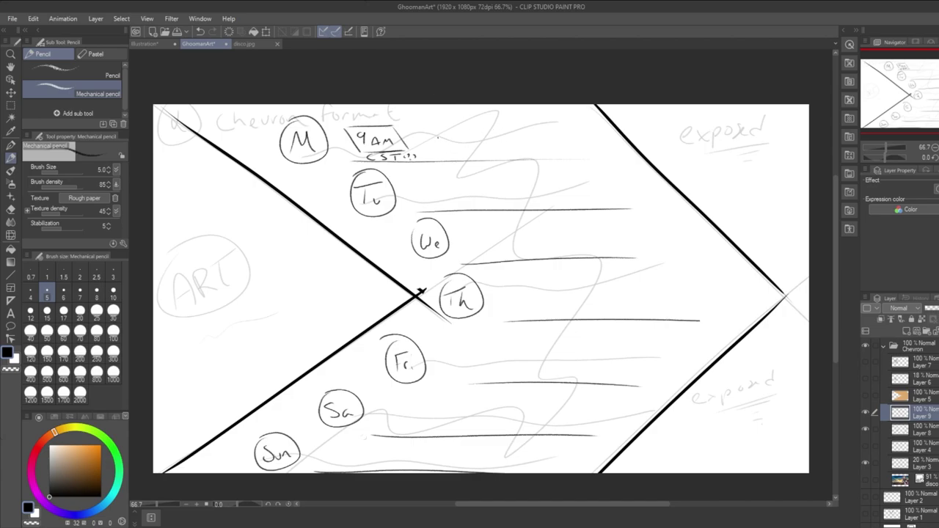
left_click_drag(432, 136, 589, 134)
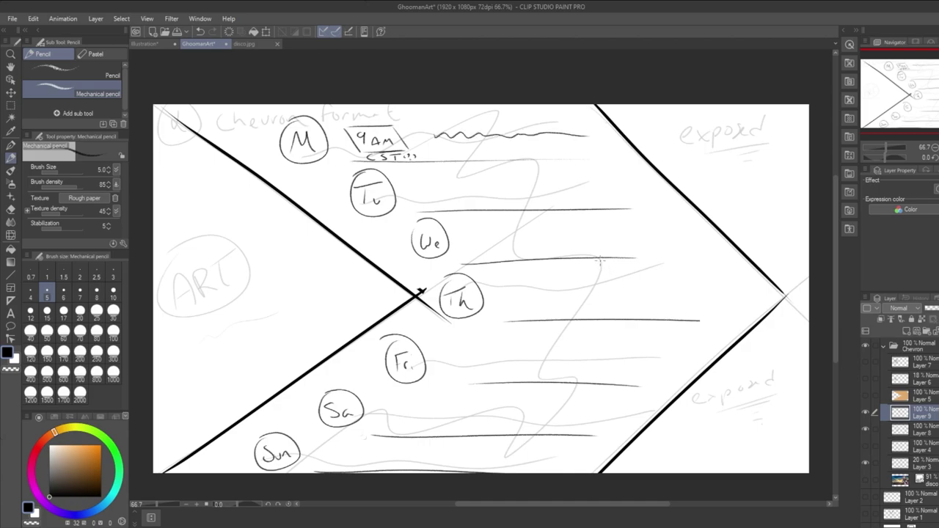
mouse_move(440, 143)
left_mouse_down()
mouse_move(443, 132)
mouse_move(584, 135)
left_mouse_up()
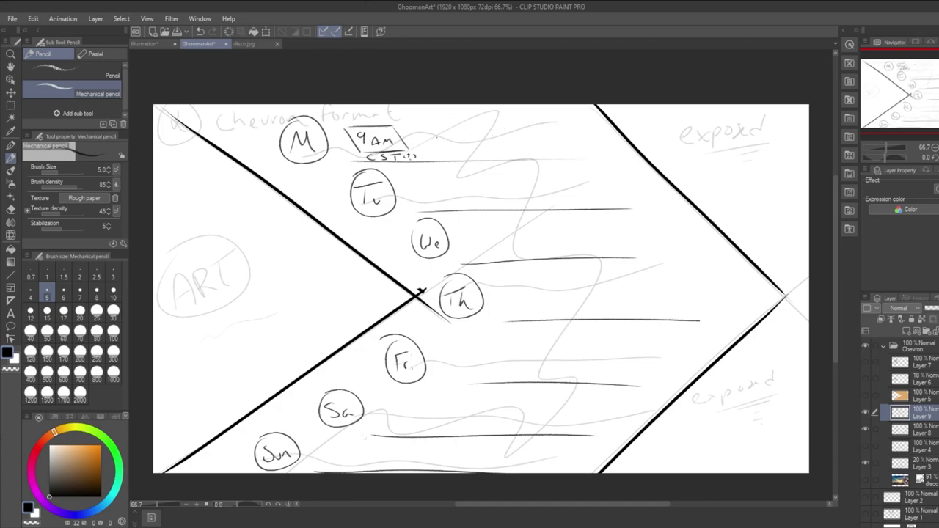
left_click_drag(432, 136, 589, 137)
key("ctrl+z")
left_click_drag(444, 139, 566, 136)
key("ctrl+z")
left_click_drag(443, 140, 574, 137)
key("ctrl+z")
Try a Monday row entry with "Game" above a thin line and "Descriptions" beneath it.
left_click_drag(435, 137, 594, 135)
left_click_drag(452, 129, 503, 135)
mouse_move(448, 147)
left_mouse_down()
mouse_move(490, 144)
mouse_move(457, 152)
mouse_move(517, 156)
left_mouse_up()
left_click_drag(515, 150, 558, 154)
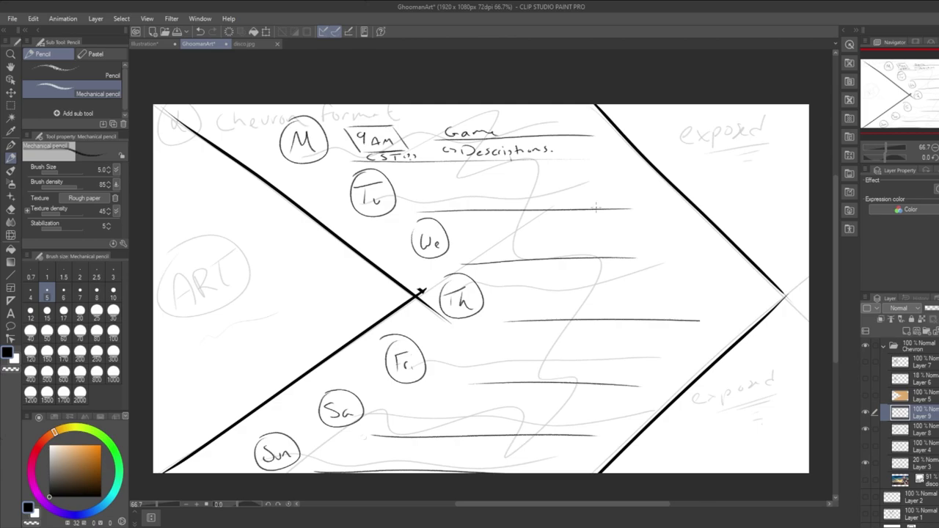
mouse_move(473, 126)
left_mouse_down()
mouse_move(470, 147)
mouse_move(491, 128)
mouse_move(511, 138)
mouse_move(576, 135)
mouse_move(564, 133)
left_mouse_up()
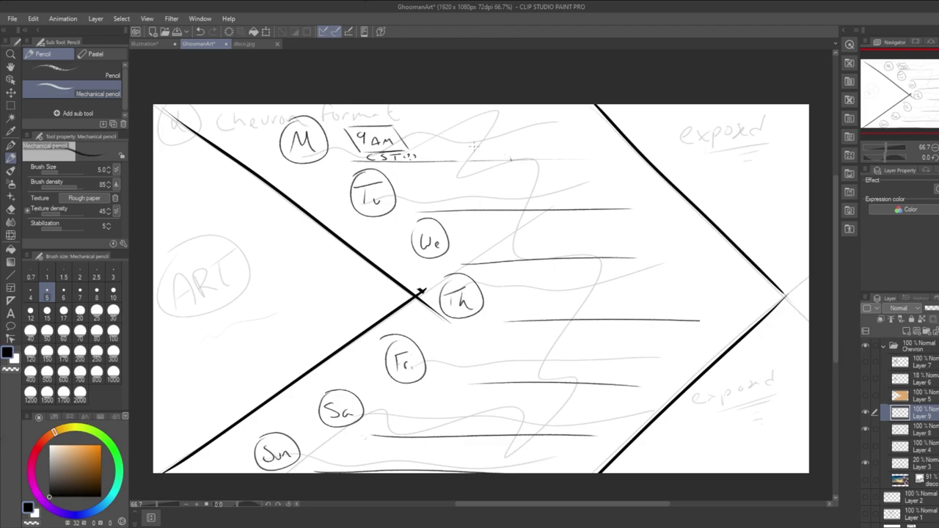
Draw a second, wider slanted box beside the time box in the Monday row.
left_click_drag(415, 130, 429, 151)
key("ctrl+z")
key("ctrl+y")
key("ctrl+z")
key("ctrl+y")
left_click_drag(430, 127, 497, 123)
left_click_drag(433, 146, 496, 146)
left_click_drag(437, 144, 509, 144)
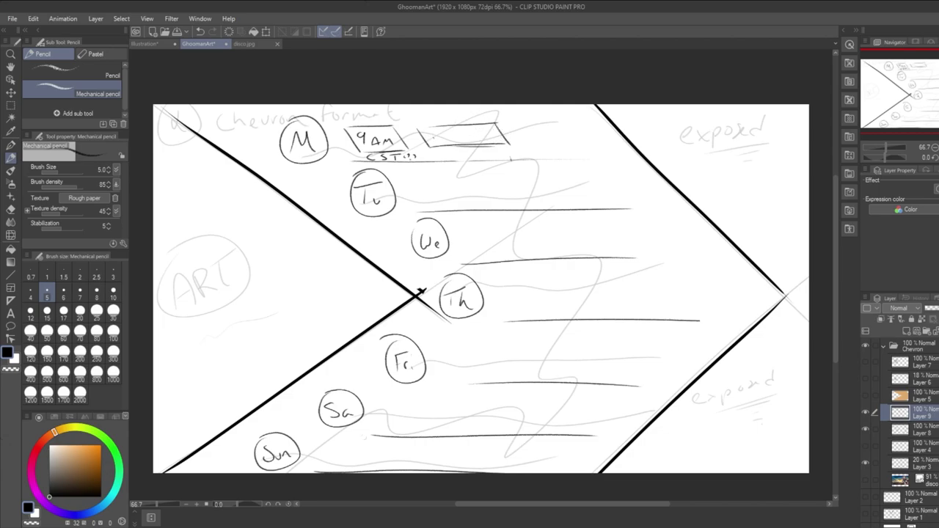
Letter "Game" inside the wider Monday box and add a circled T at the right end of the row.
left_click_drag(450, 134, 485, 138)
left_click(552, 152)
mouse_move(541, 131)
left_mouse_down()
mouse_move(550, 140)
mouse_move(571, 116)
mouse_move(543, 121)
left_mouse_up()
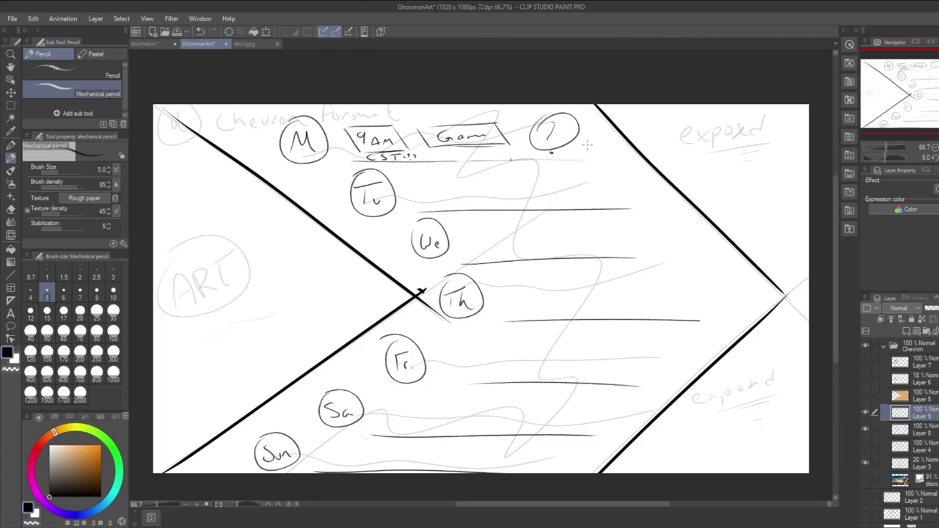
Compare the layout with the disco painting by briefly showing it, and make Layer 5 the active layer.
left_click(866, 482)
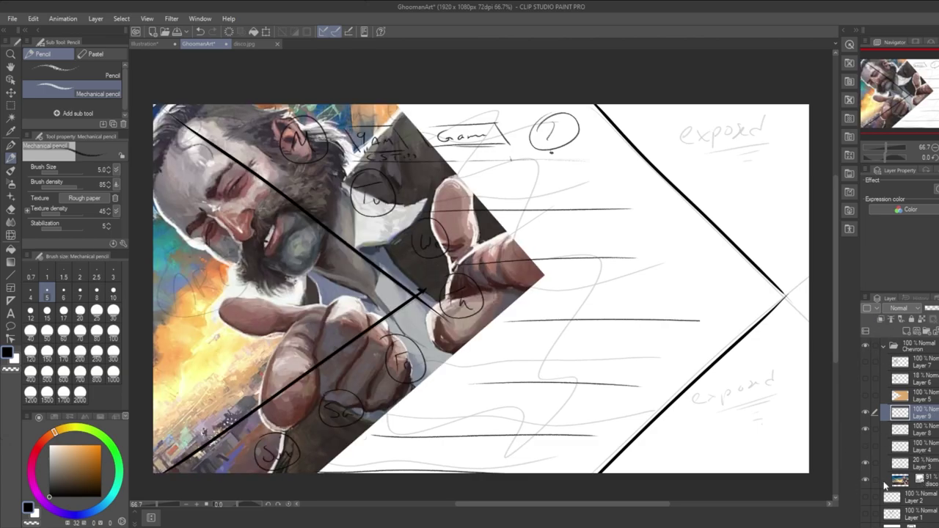
left_click(867, 396)
left_click(866, 396)
left_click(910, 396)
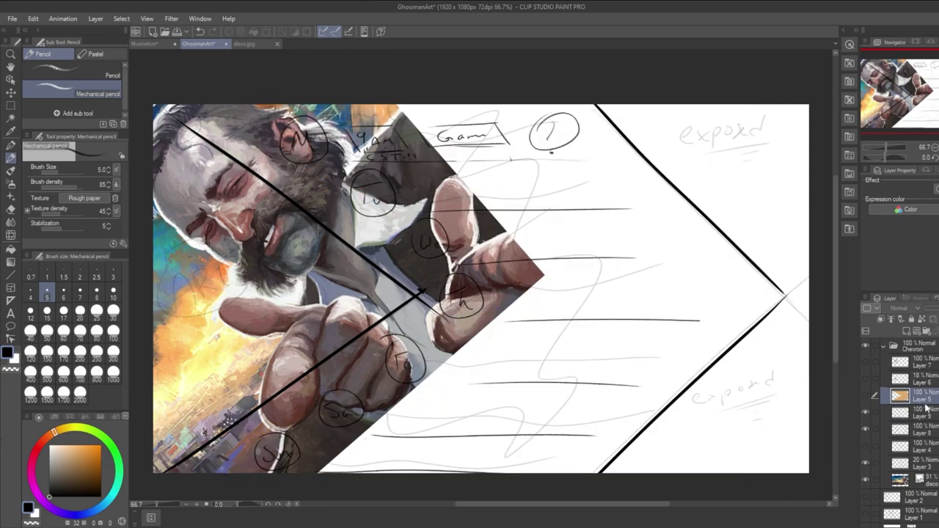
left_click(867, 482)
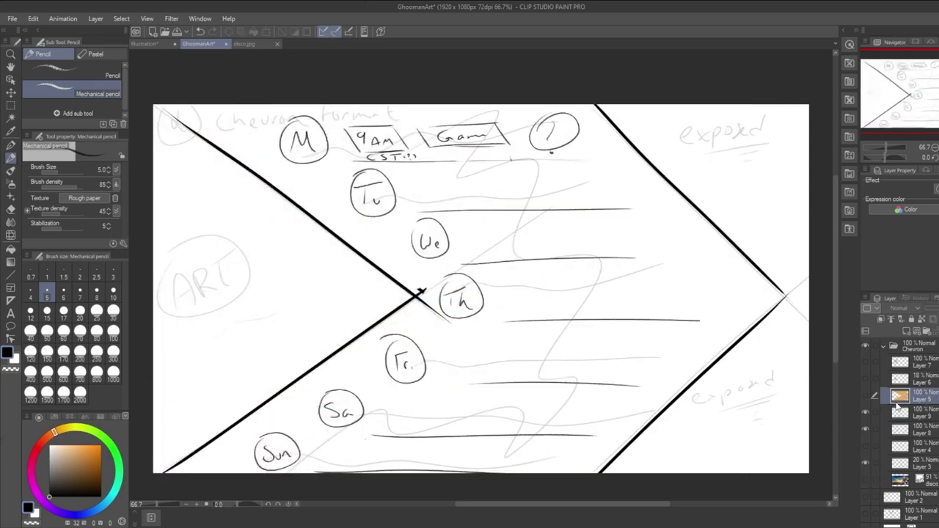
Hide the faint rough sketch on Layer 3 and add a new layer directly above Layer 9.
left_click(909, 413)
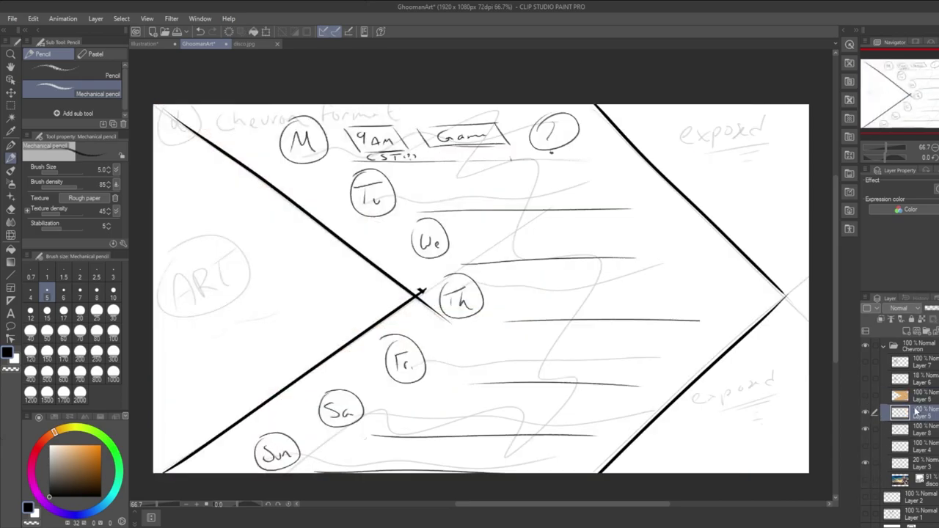
left_click(866, 435)
left_click(866, 465)
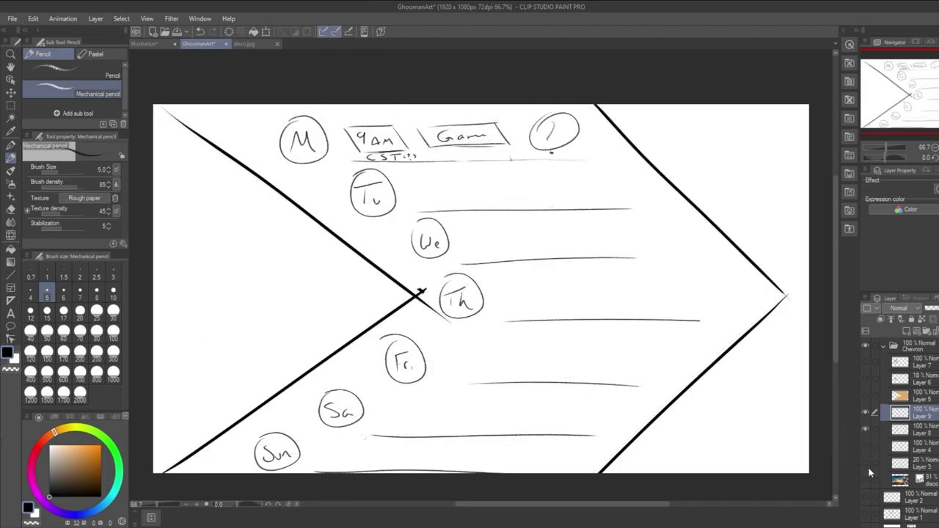
left_click(932, 403)
left_click(930, 419)
left_click(934, 398)
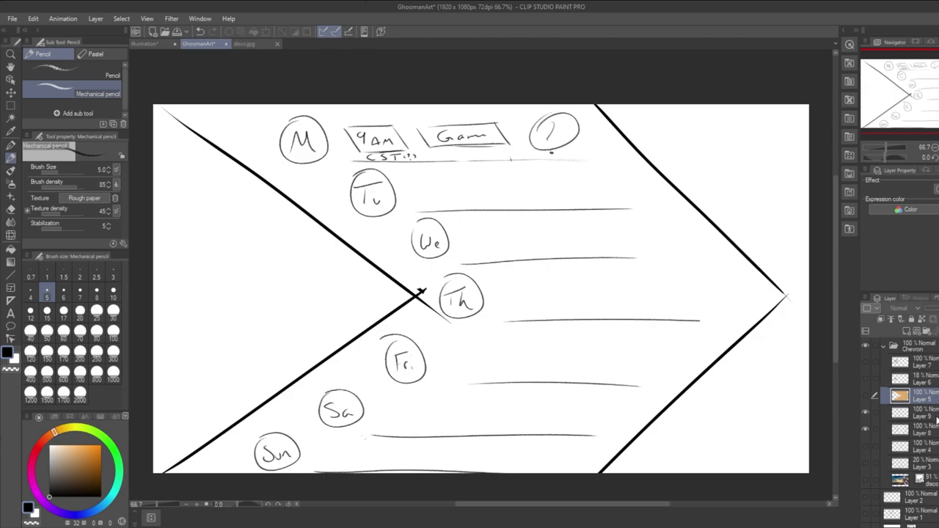
left_click(936, 416)
left_click(906, 331)
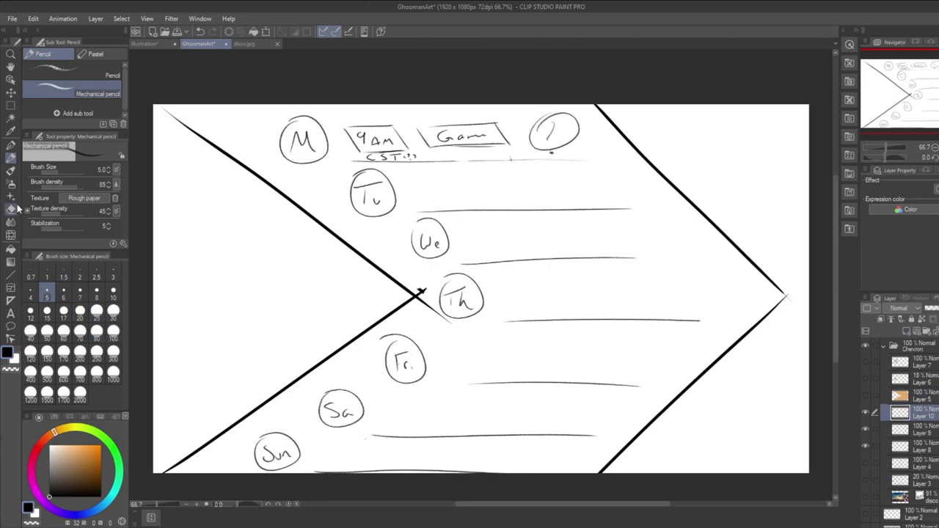
Fill the chevron area with light cyan using the Soft airbrush at size 150, and place its layer beneath Layer 8.
left_click(10, 184)
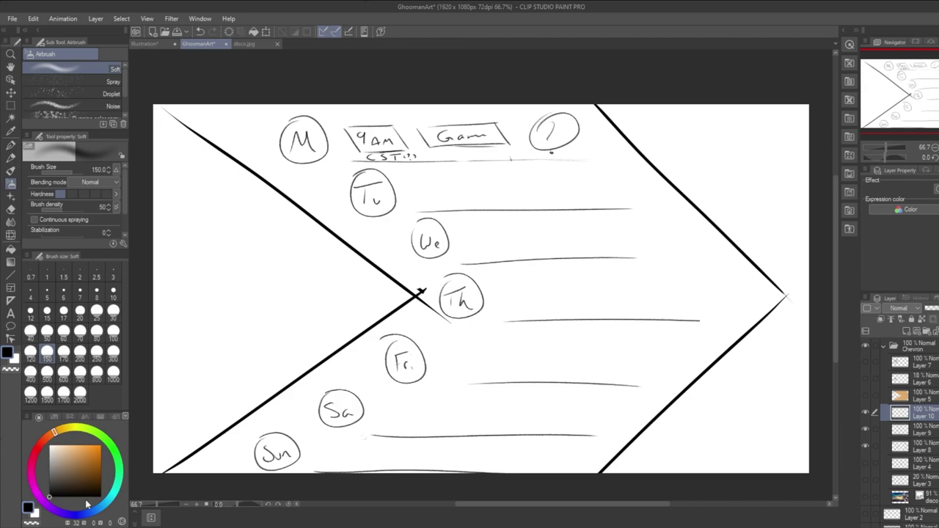
left_click_drag(107, 515, 109, 501)
left_click(81, 445)
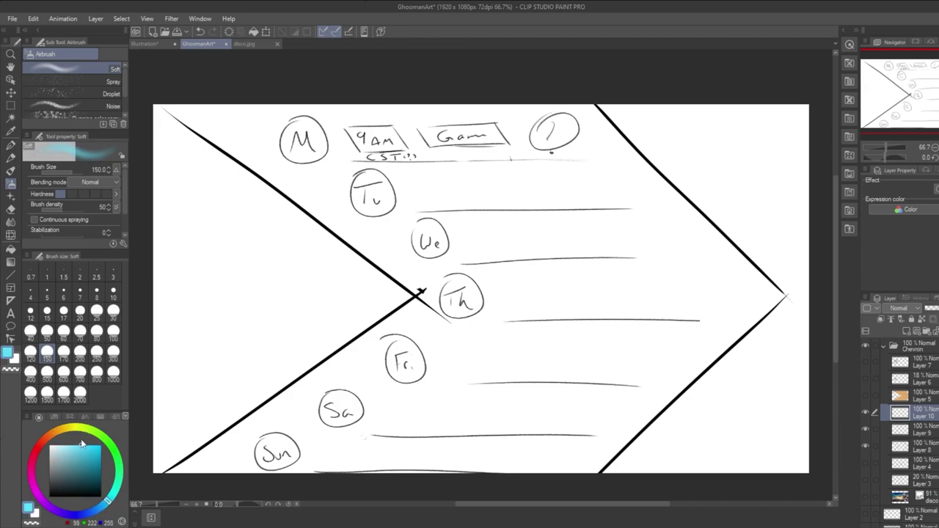
mouse_move(246, 121)
left_mouse_down()
mouse_move(247, 105)
mouse_move(395, 81)
mouse_move(470, 158)
mouse_move(440, 184)
mouse_move(471, 278)
mouse_move(484, 220)
mouse_move(477, 322)
mouse_move(315, 440)
mouse_move(250, 462)
left_mouse_up()
mouse_move(475, 314)
left_mouse_down()
mouse_move(531, 262)
mouse_move(484, 277)
mouse_move(565, 267)
mouse_move(616, 290)
mouse_move(579, 350)
mouse_move(572, 452)
mouse_move(637, 372)
mouse_move(737, 297)
mouse_move(613, 234)
mouse_move(587, 168)
mouse_move(645, 196)
mouse_move(704, 272)
mouse_move(690, 240)
mouse_move(582, 181)
mouse_move(514, 179)
mouse_move(411, 199)
mouse_move(365, 234)
mouse_move(280, 171)
mouse_move(242, 126)
mouse_move(291, 126)
mouse_move(452, 273)
mouse_move(446, 298)
mouse_move(409, 346)
mouse_move(336, 375)
mouse_move(378, 374)
mouse_move(365, 448)
mouse_move(385, 476)
mouse_move(592, 362)
mouse_move(664, 347)
mouse_move(575, 320)
mouse_move(537, 340)
mouse_move(485, 152)
left_mouse_up()
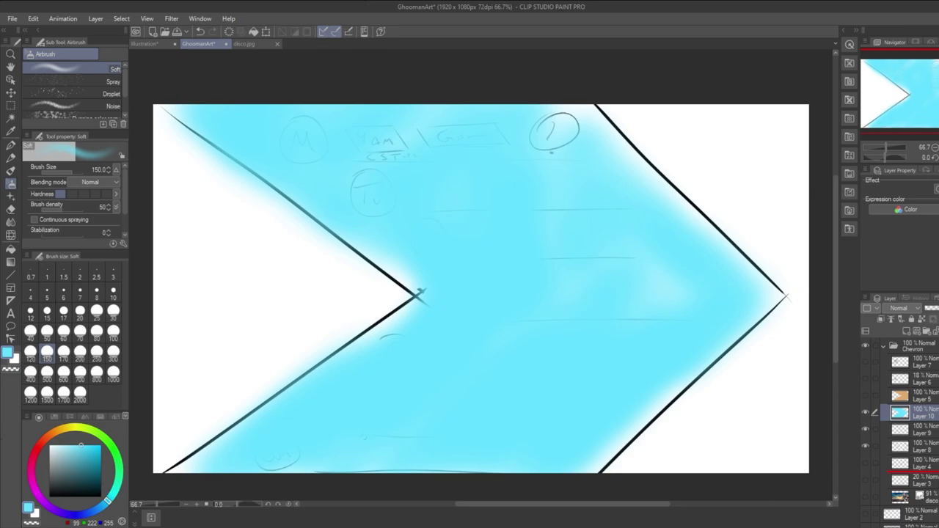
left_click_drag(909, 413, 909, 451)
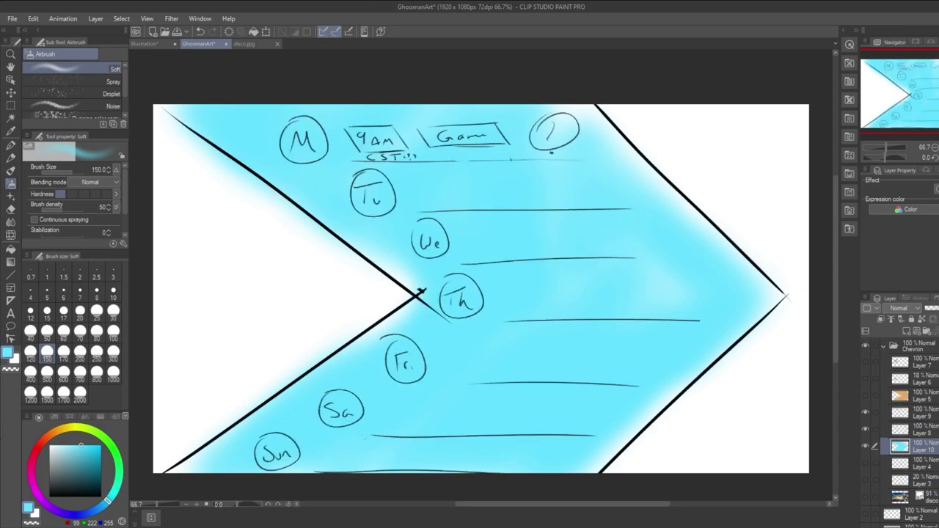
Show the disco painting layer and try shifting the painting across the canvas behind the chevron.
left_click(867, 499)
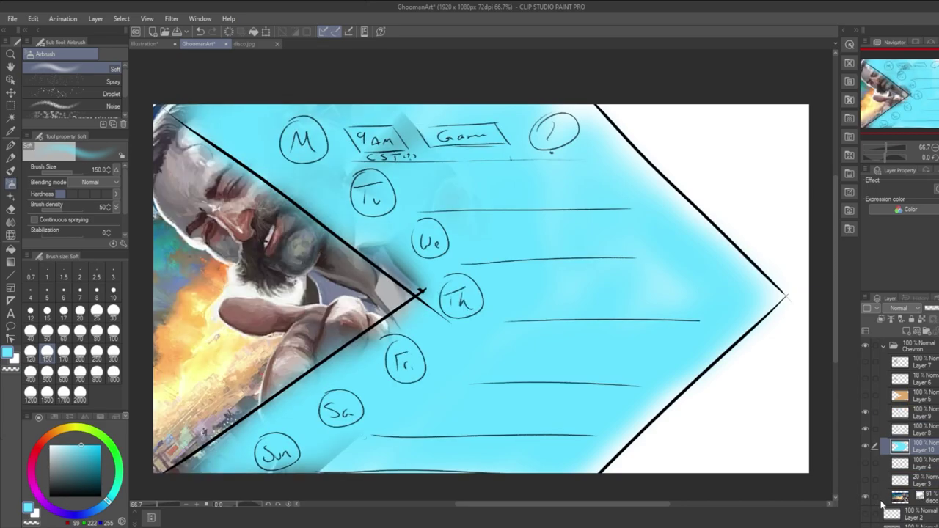
left_click(929, 500)
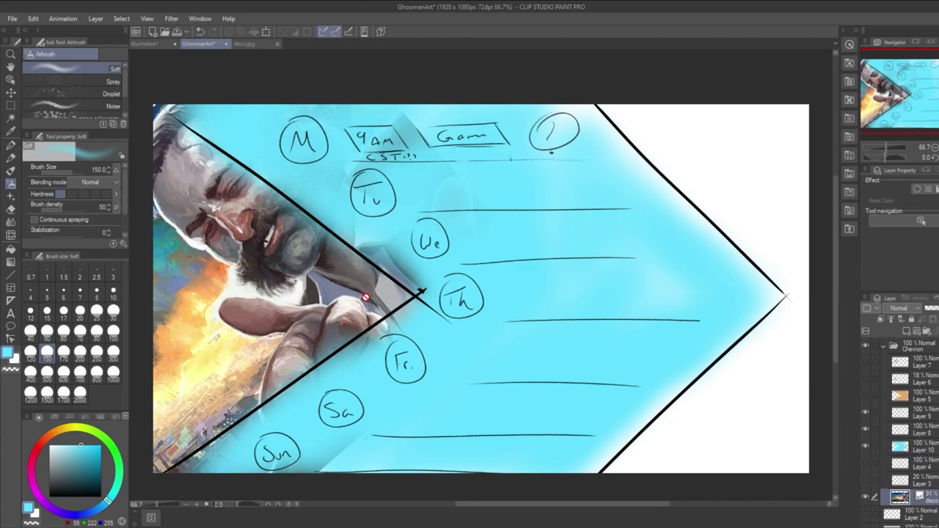
left_click(11, 91)
left_click_drag(386, 197, 588, 204)
left_click_drag(713, 168, 735, 146)
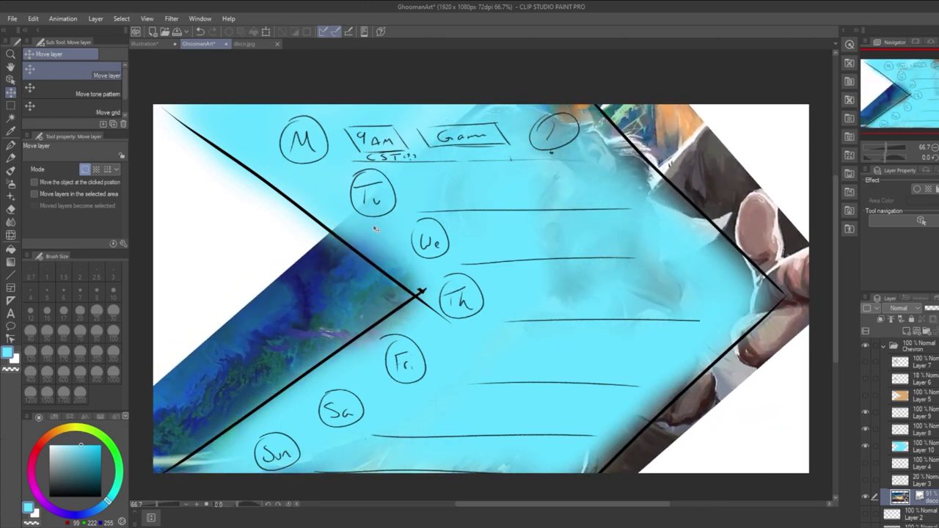
Rotate the disco painting to level and reposition it to cover the whole canvas behind the cyan chevron.
left_click(11, 66)
mouse_move(273, 268)
left_mouse_down()
mouse_move(314, 252)
mouse_move(285, 283)
left_mouse_up()
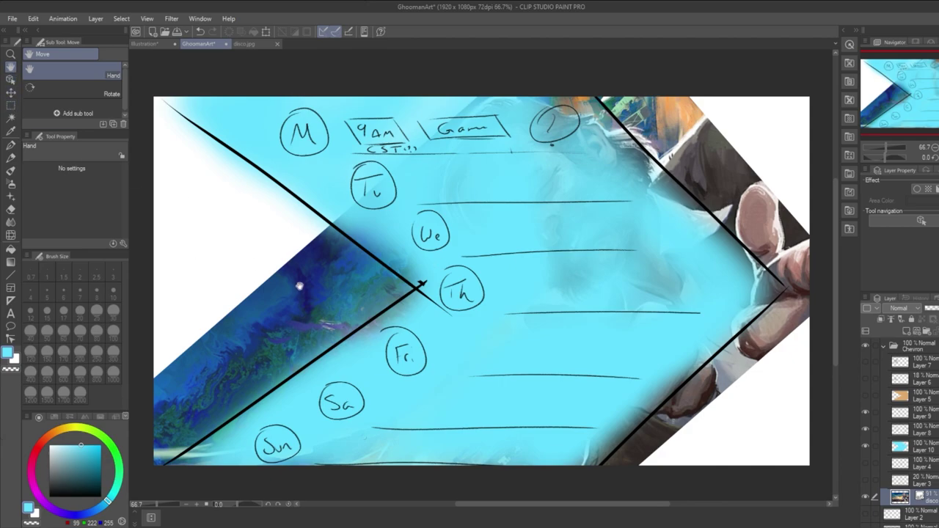
left_click(11, 145)
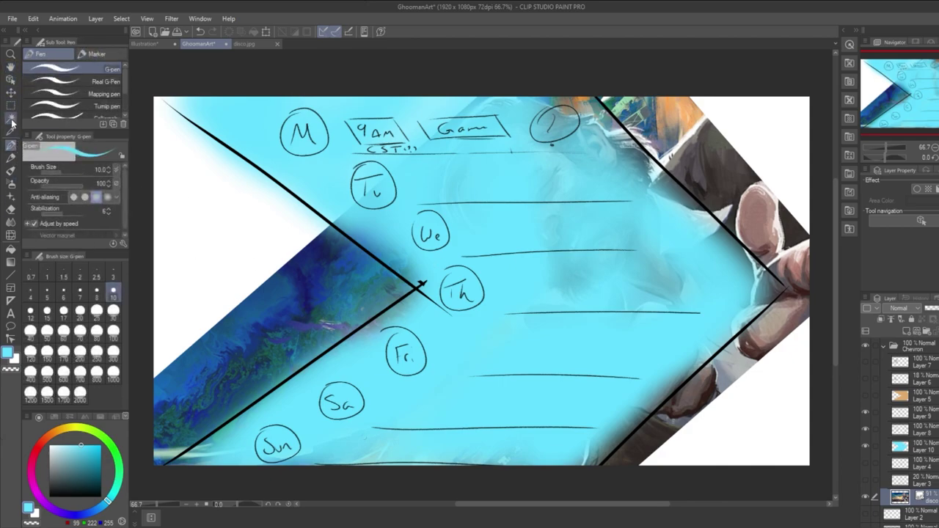
left_click(11, 93)
left_click(11, 79)
left_click(12, 69)
left_click(11, 79)
left_click_drag(327, 288, 367, 299)
left_click_drag(369, 213, 502, 215)
left_click_drag(329, 243, 301, 160)
mouse_move(474, 77)
left_mouse_down()
mouse_move(488, 79)
mouse_move(478, 80)
left_mouse_up()
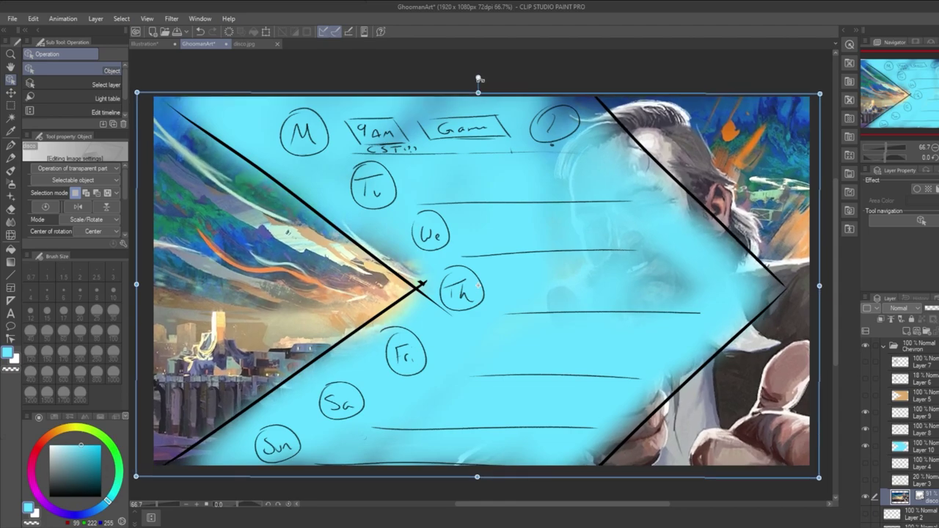
left_click_drag(314, 241, 311, 237)
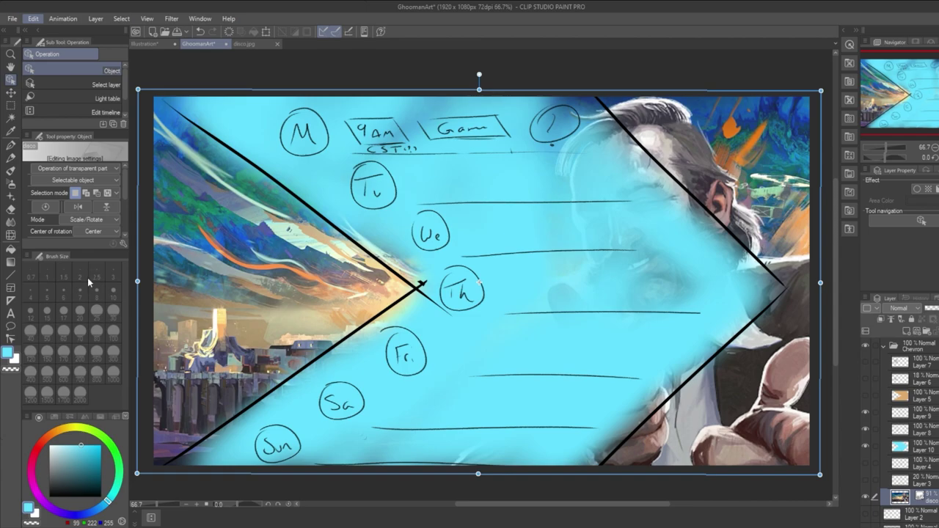
Flip the disco painting horizontally and shift it so the bearded man falls within the art triangle.
left_click(232, 381)
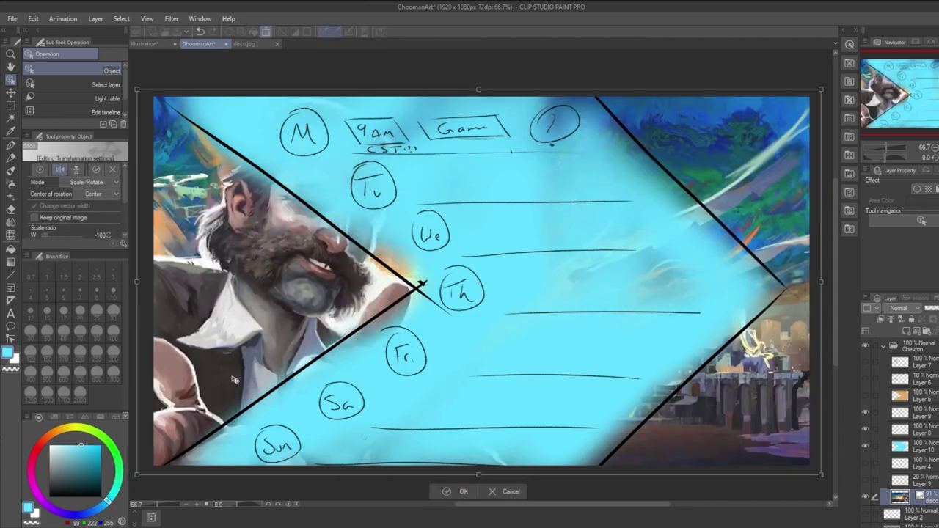
mouse_move(314, 304)
left_mouse_down()
mouse_move(314, 335)
mouse_move(314, 307)
mouse_move(291, 378)
mouse_move(251, 345)
mouse_move(264, 322)
mouse_move(325, 299)
left_mouse_up()
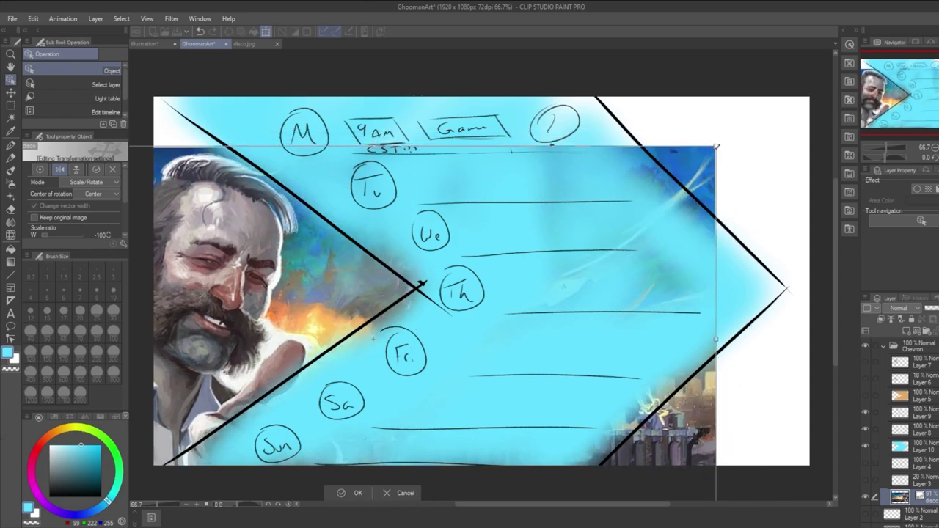
left_click_drag(482, 254, 565, 193)
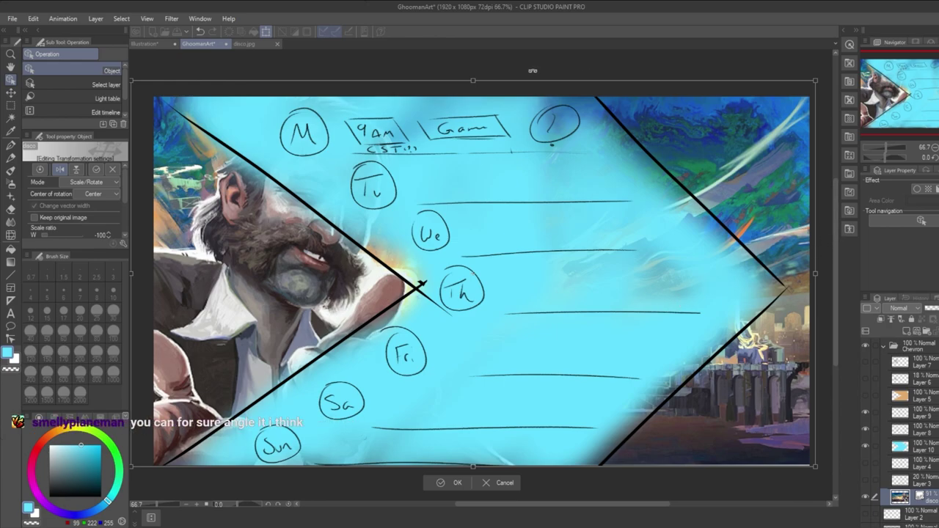
Tilt the flipped painting counterclockwise, enlarge it to about 138% width, and position the man's face in the art triangle.
left_click_drag(471, 68, 541, 193)
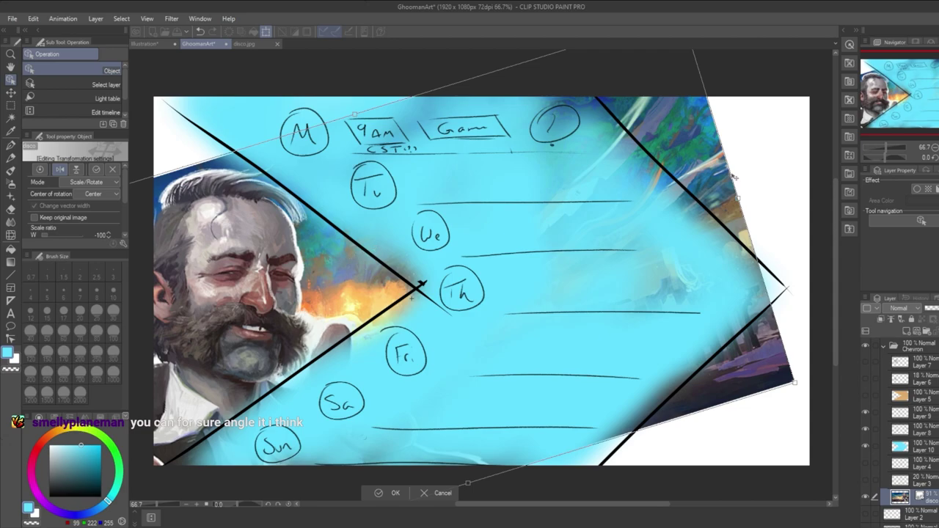
left_click_drag(795, 383, 938, 415)
left_click_drag(789, 386, 733, 357)
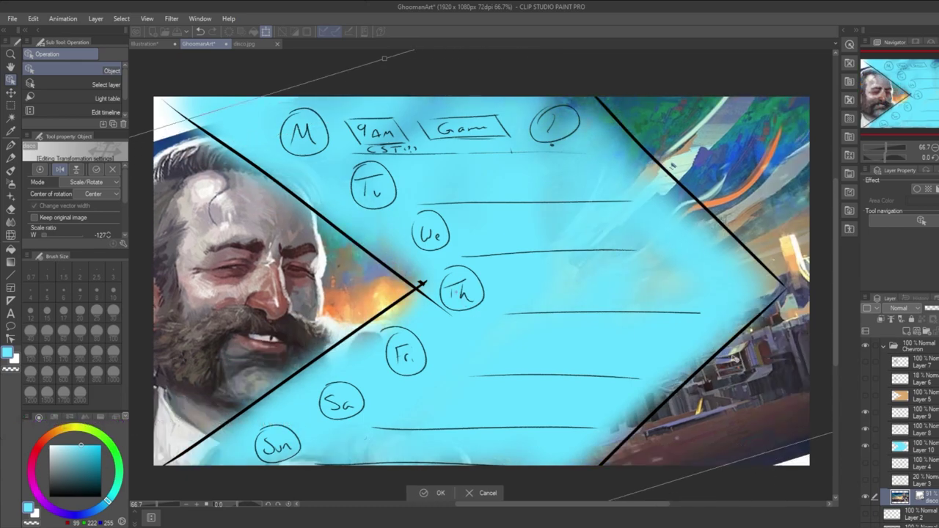
left_click_drag(384, 56, 349, 29)
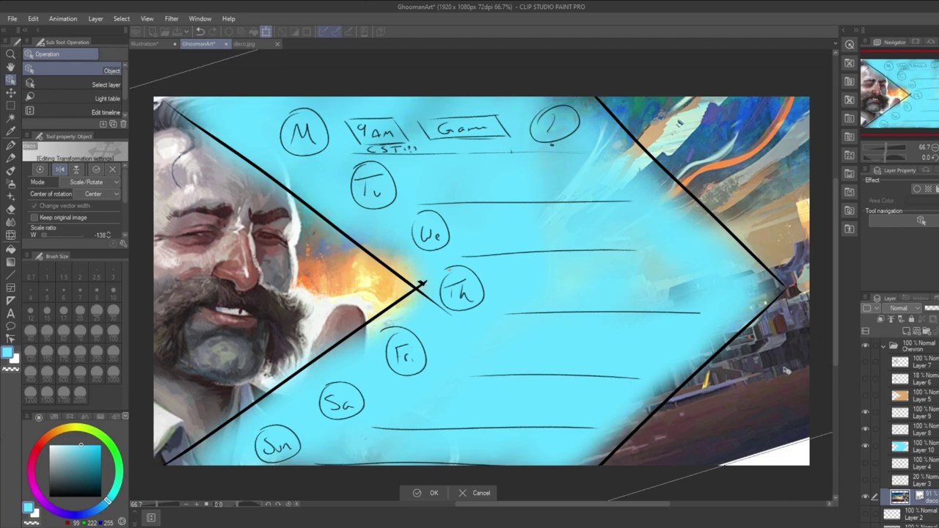
left_click_drag(784, 369, 804, 369)
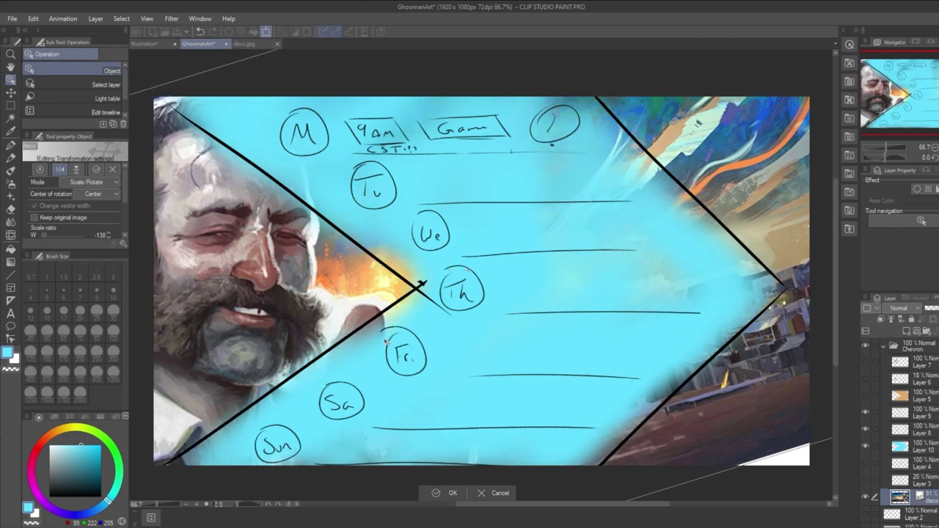
left_click_drag(701, 386, 748, 375)
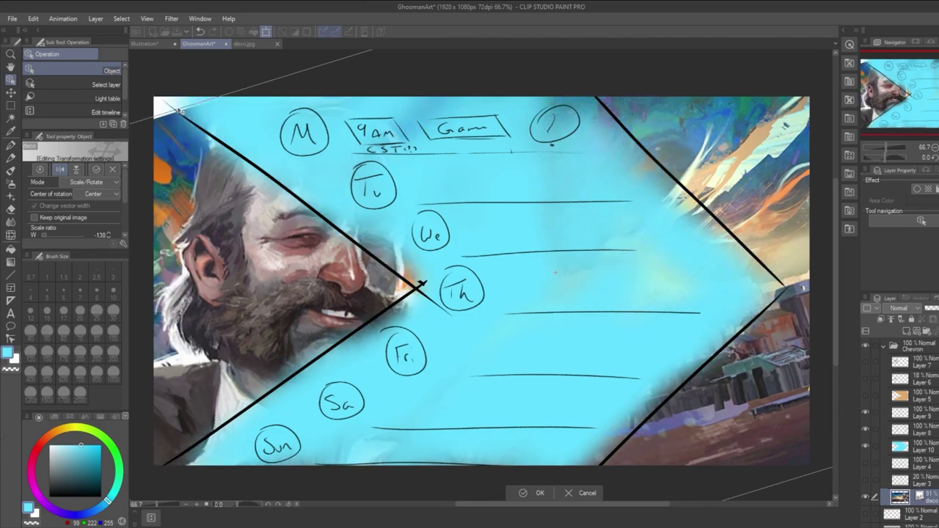
Tilt the painting further counterclockwise, enlarge it to about 176% width, centre the face in the art triangle, and apply the transformation.
scroll(435, 123, "down", 5)
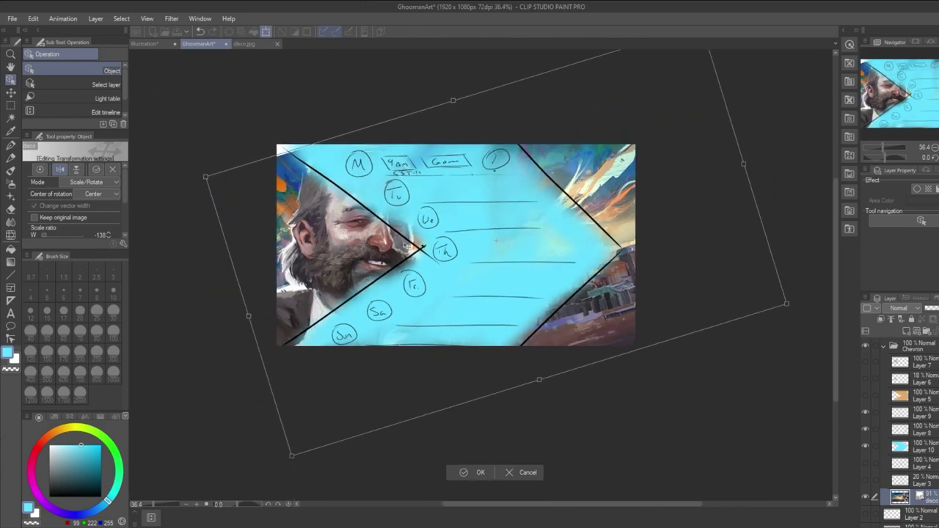
left_click_drag(452, 98, 442, 91)
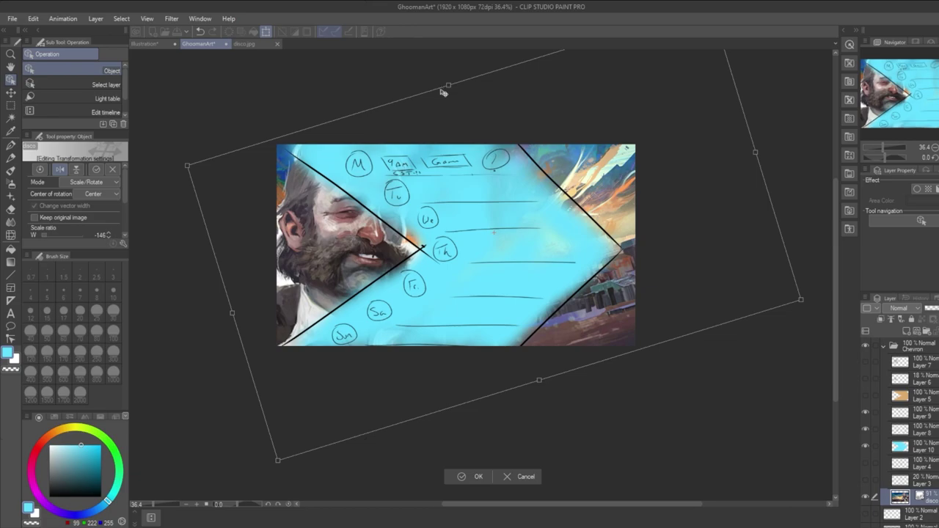
left_click_drag(604, 188, 561, 152)
left_click_drag(402, 58, 531, 166)
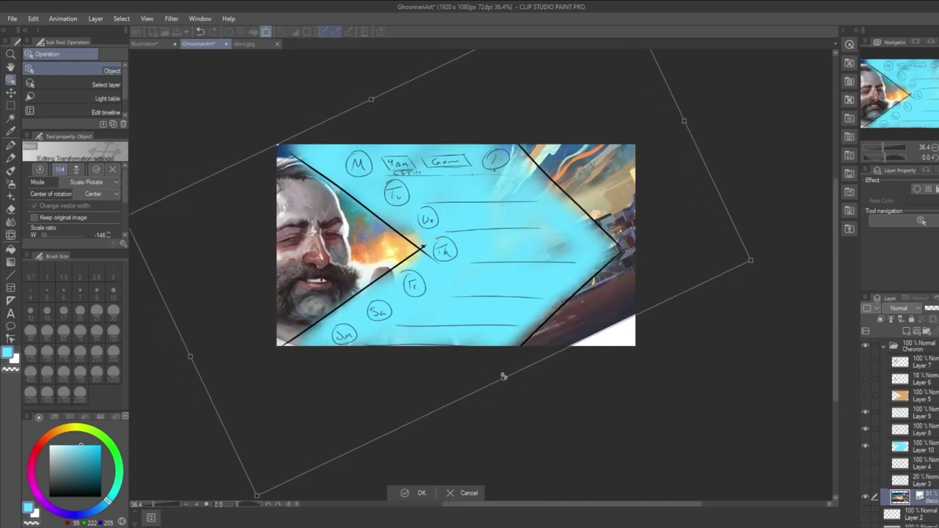
left_click_drag(503, 376, 556, 427)
left_click_drag(568, 269, 598, 228)
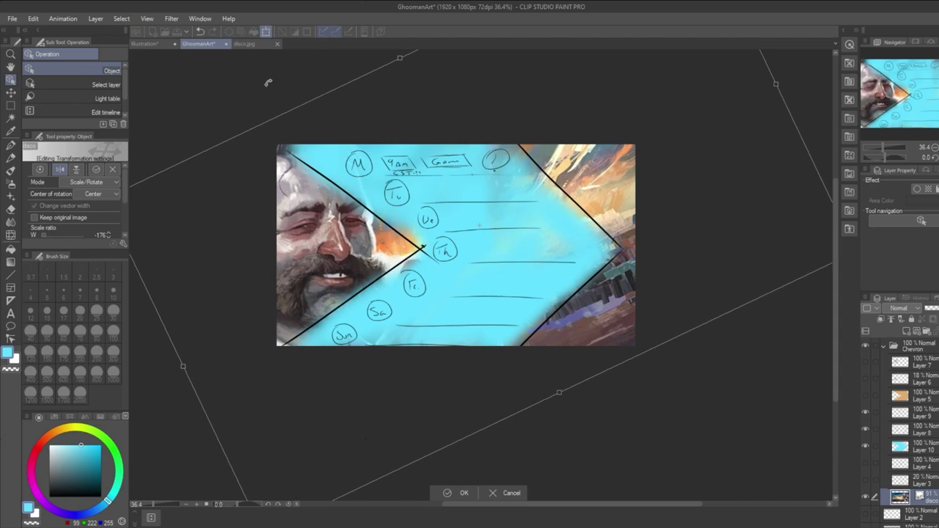
scroll(599, 272, "up", 4)
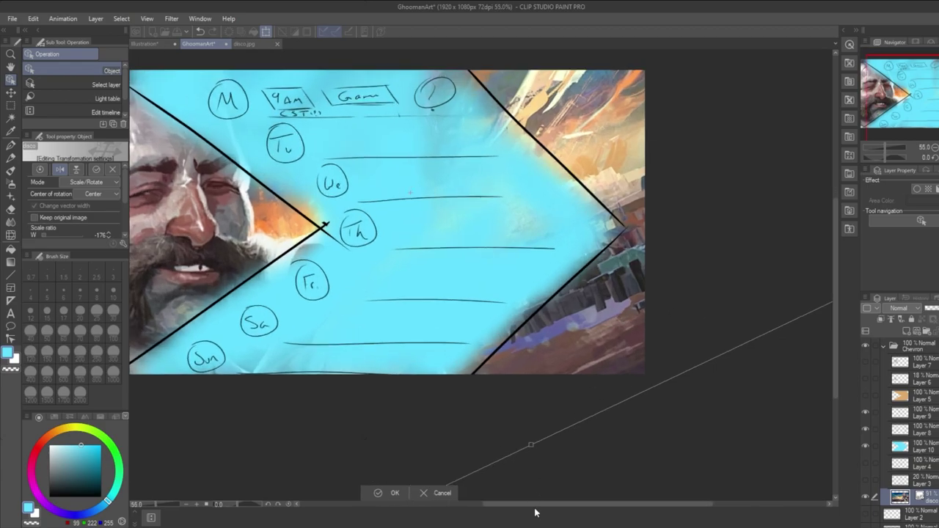
left_click_drag(534, 506, 500, 506)
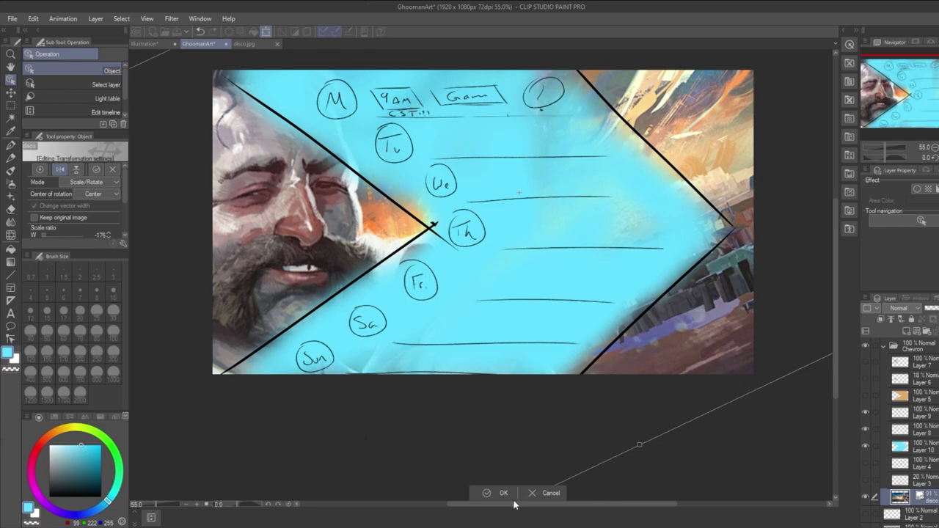
left_click(501, 493)
Hide the Chevron folder, and try adding a new folder around the disco painting layer before undoing it.
left_click_drag(513, 506, 507, 506)
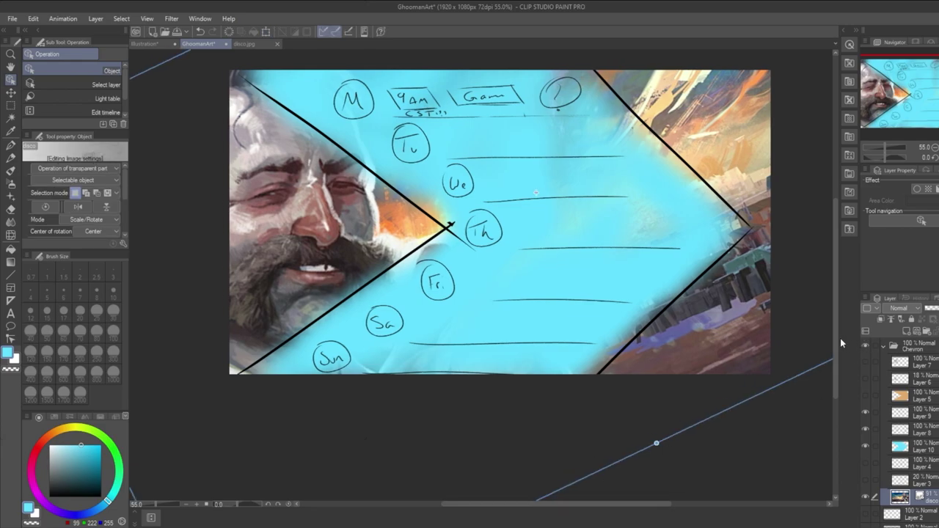
left_click_drag(835, 342, 844, 324)
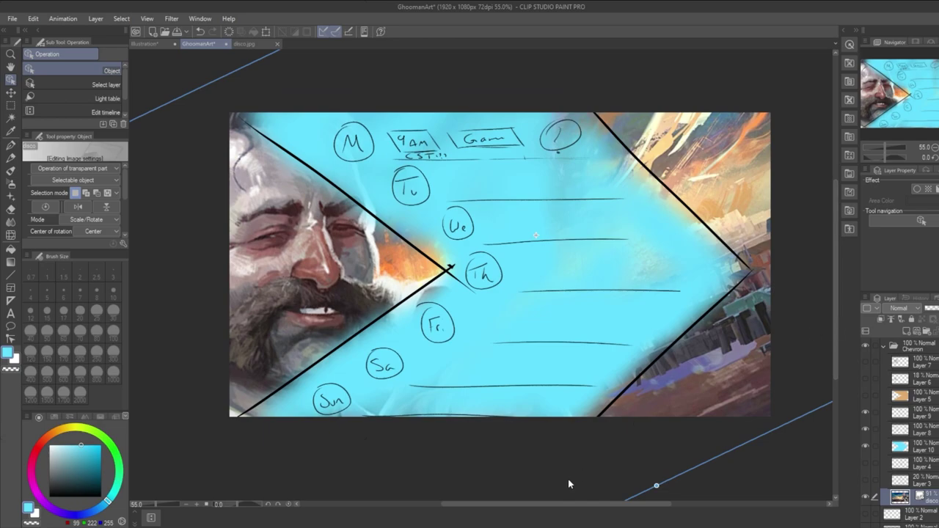
left_click_drag(549, 506, 561, 506)
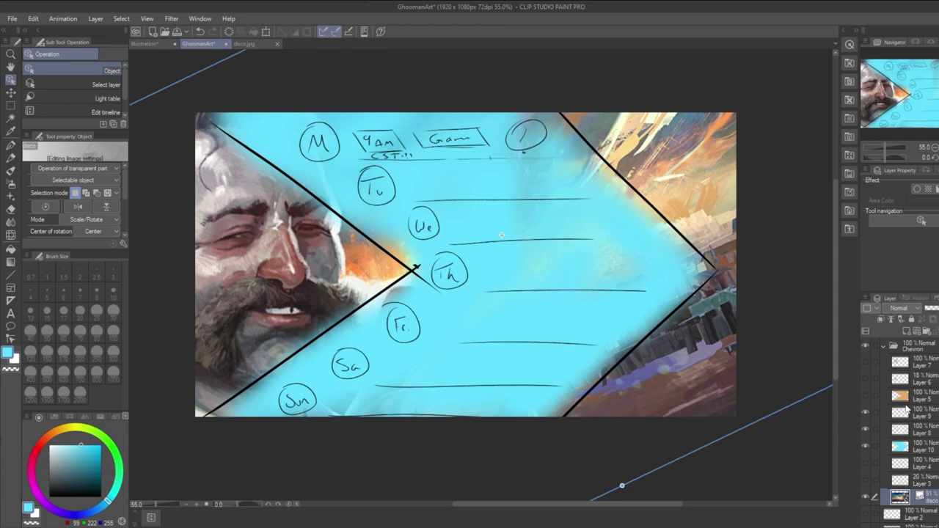
left_click(869, 346)
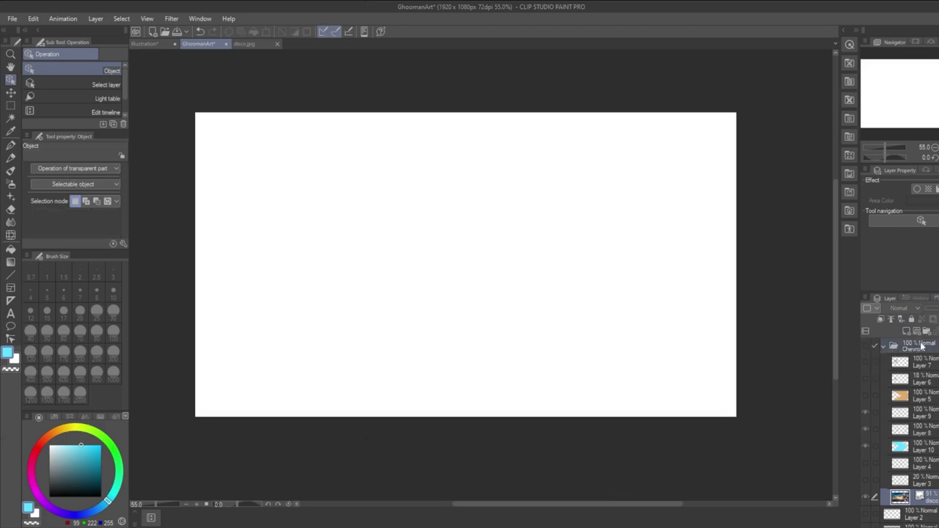
left_click(926, 331)
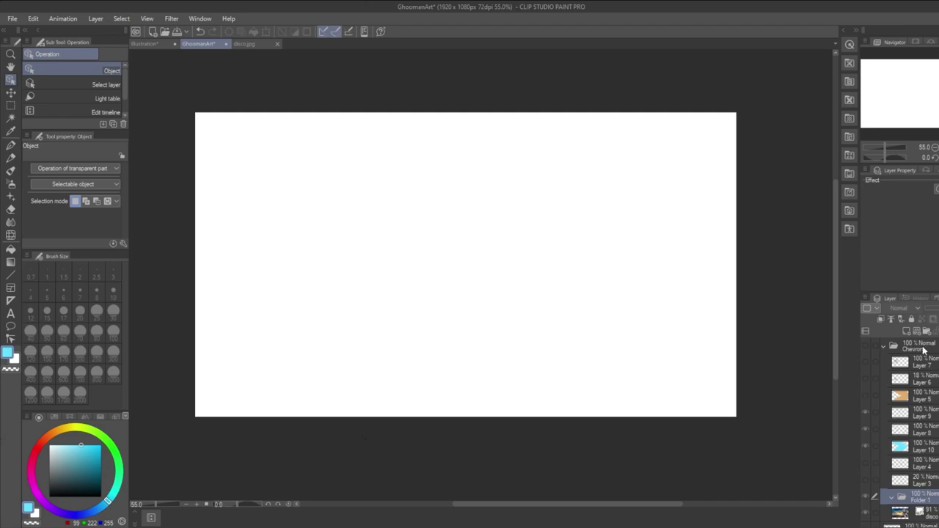
key("ctrl+z")
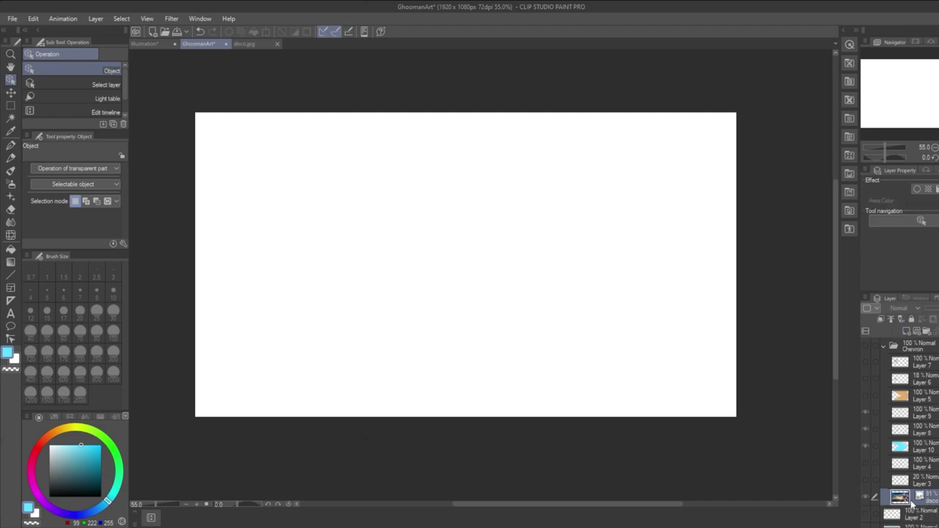
Collapse the Chevron folder, create a folder named Arc above Layer 2, and add a new raster layer inside it.
left_click(884, 346)
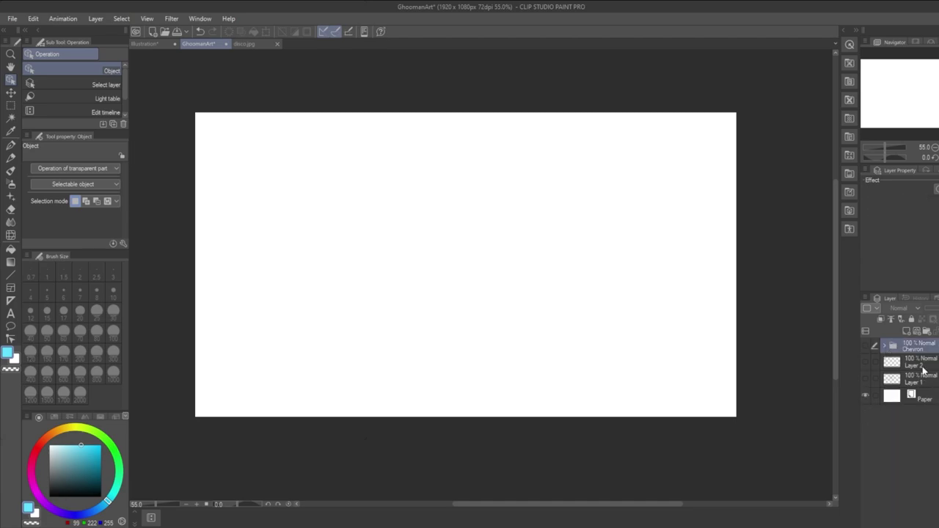
left_click(926, 363)
left_click(928, 332)
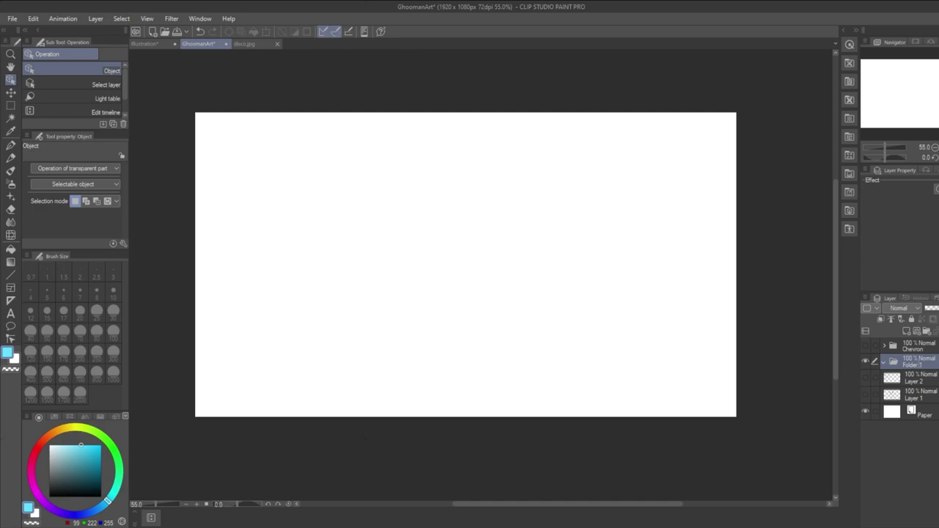
type("Arc")
left_click(905, 331)
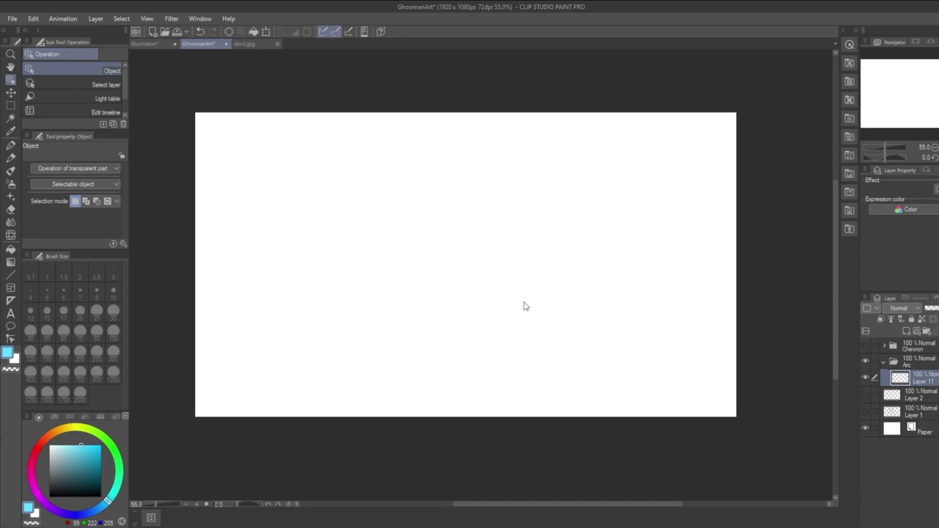
Sketch a tall black arc bowing to the right, from the canvas's top to bottom edge left of centre, with the Mechanical pencil.
left_click(11, 144)
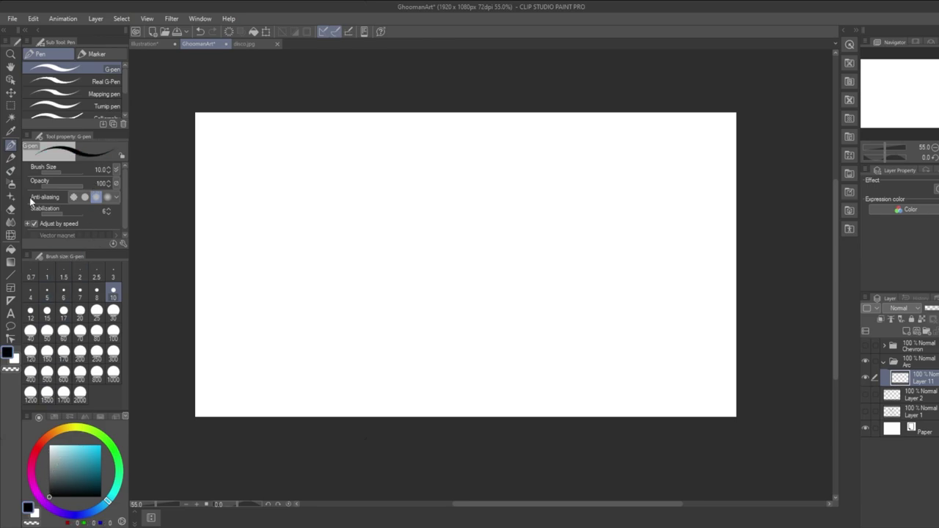
left_click(11, 159)
left_click_drag(244, 124, 260, 416)
key("ctrl+z")
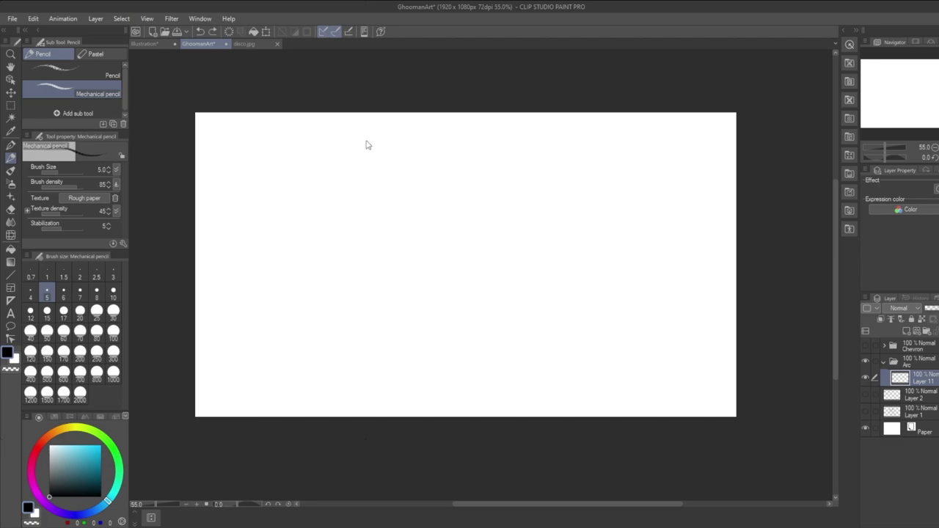
left_click_drag(369, 112, 411, 417)
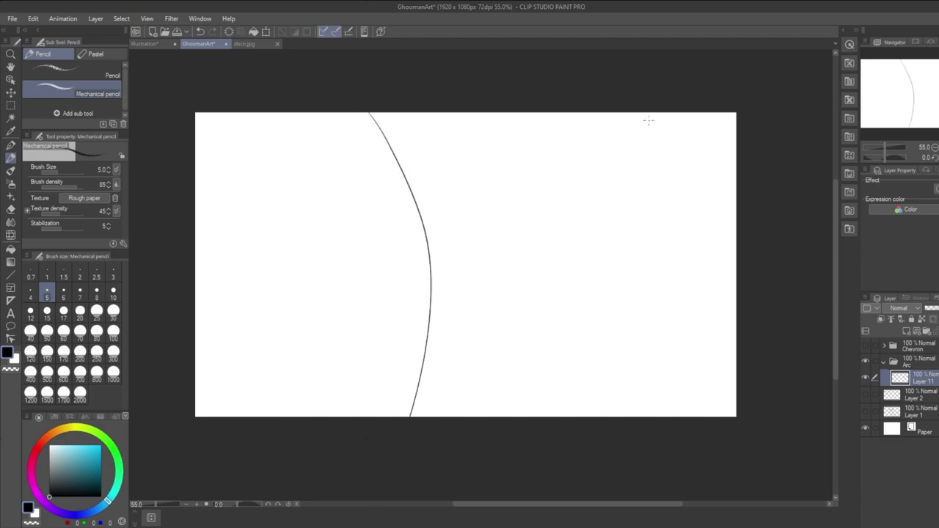
key("ctrl+z")
left_click_drag(396, 112, 392, 417)
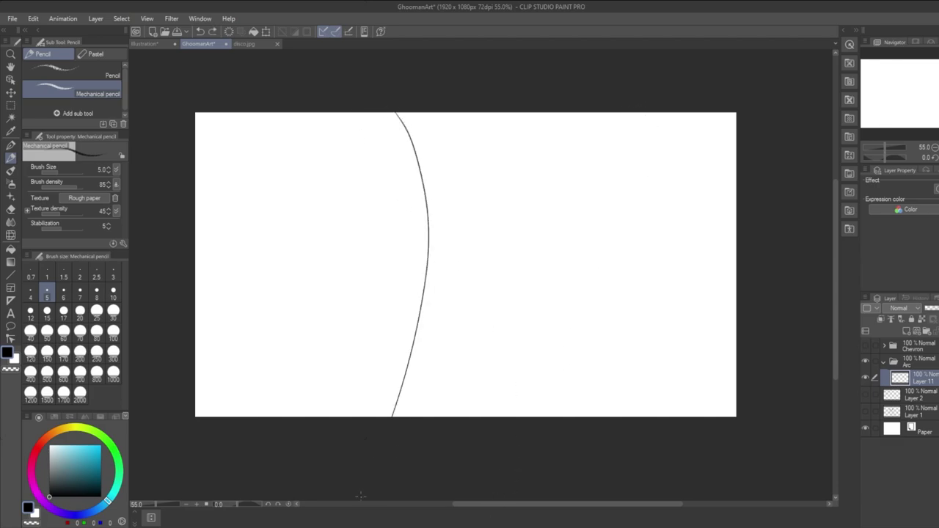
key("ctrl+z")
left_click_drag(392, 112, 433, 416)
key("ctrl+z")
mouse_move(400, 112)
left_mouse_down()
mouse_move(440, 247)
mouse_move(414, 419)
left_mouse_up()
Handwrite an underlined "ART" label in the area left of the arc.
left_click_drag(247, 292, 273, 288)
mouse_move(249, 279)
left_mouse_down()
mouse_move(284, 265)
mouse_move(290, 288)
left_mouse_up()
mouse_move(289, 251)
left_mouse_down()
mouse_move(292, 287)
mouse_move(303, 267)
mouse_move(327, 283)
left_mouse_up()
mouse_move(312, 256)
left_mouse_down()
mouse_move(326, 283)
mouse_move(351, 238)
left_mouse_up()
left_click_drag(235, 307, 371, 275)
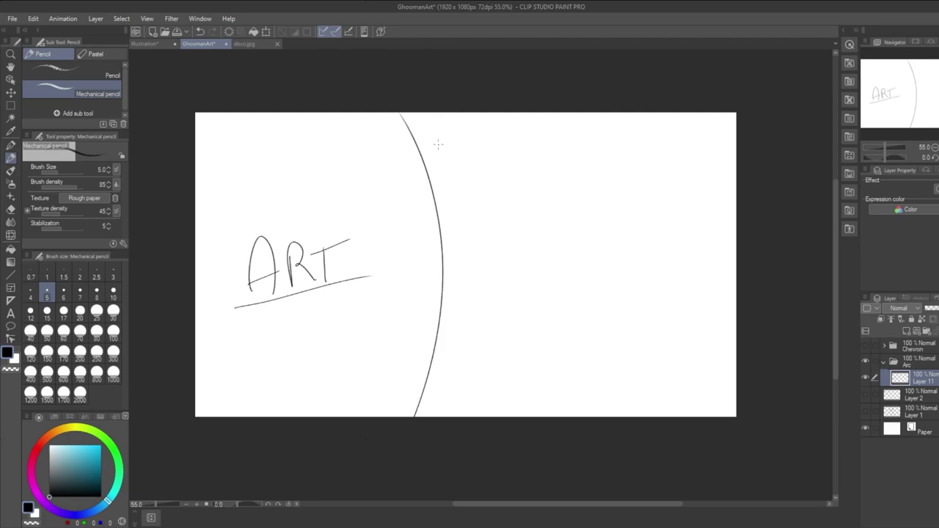
Handwrite the weekday labels M, T, W, Th, F, Sa and Sun down the right side of the arc, following its curve.
left_click_drag(444, 123, 453, 136)
mouse_move(452, 125)
left_mouse_down()
mouse_move(453, 147)
mouse_move(476, 160)
left_mouse_up()
mouse_move(453, 227)
left_mouse_down()
mouse_move(466, 215)
mouse_move(463, 226)
mouse_move(470, 132)
mouse_move(452, 182)
mouse_move(464, 217)
left_mouse_up()
mouse_move(433, 141)
left_mouse_down()
mouse_move(448, 122)
mouse_move(452, 139)
left_mouse_up()
mouse_move(443, 160)
left_mouse_down()
mouse_move(443, 174)
mouse_move(463, 150)
left_mouse_up()
left_click_drag(443, 209, 461, 208)
mouse_move(456, 248)
left_mouse_down()
mouse_move(456, 275)
mouse_move(465, 242)
left_mouse_up()
mouse_move(461, 258)
left_mouse_down()
mouse_move(480, 270)
mouse_move(452, 316)
left_mouse_up()
left_click_drag(449, 306, 464, 303)
mouse_move(452, 341)
left_mouse_down()
mouse_move(445, 355)
mouse_move(468, 356)
left_mouse_up()
mouse_move(445, 386)
left_mouse_down()
mouse_move(437, 399)
mouse_move(540, 391)
left_mouse_up()
mouse_move(505, 360)
left_mouse_down()
mouse_move(535, 356)
mouse_move(522, 389)
mouse_move(531, 345)
mouse_move(562, 337)
left_mouse_up()
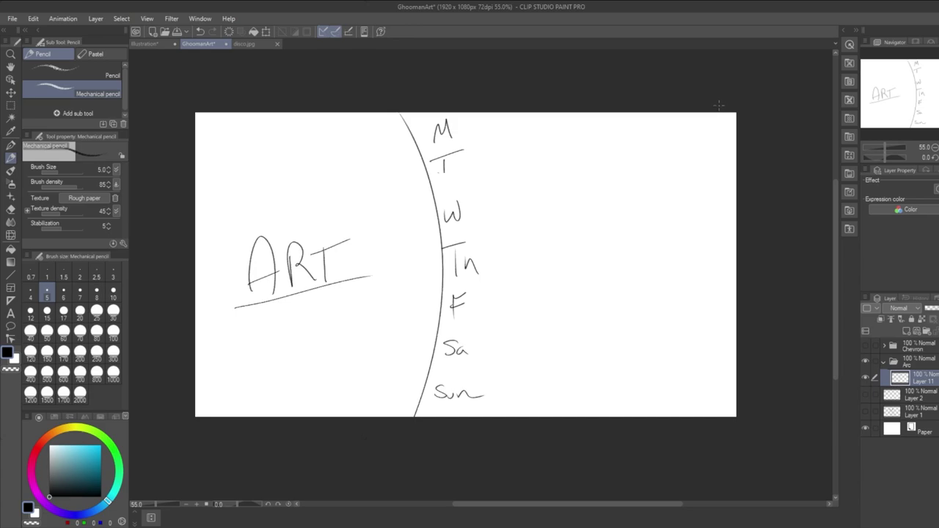
Sketch short curved arc ends cutting across the canvas's upper-right and lower-right corners.
left_click_drag(726, 112, 738, 150)
key("ctrl+z")
left_click_drag(740, 364, 635, 518)
key("ctrl+z")
key("ctrl+y")
left_click_drag(733, 110, 738, 118)
mouse_move(546, 160)
left_mouse_down()
mouse_move(575, 150)
mouse_move(659, 194)
left_mouse_up()
key("ctrl+z")
key("ctrl+z")
Try filling the schedule area right of the arc with orange, muted tan and lighter orange, and undo the fills.
left_click(53, 433)
left_click(88, 445)
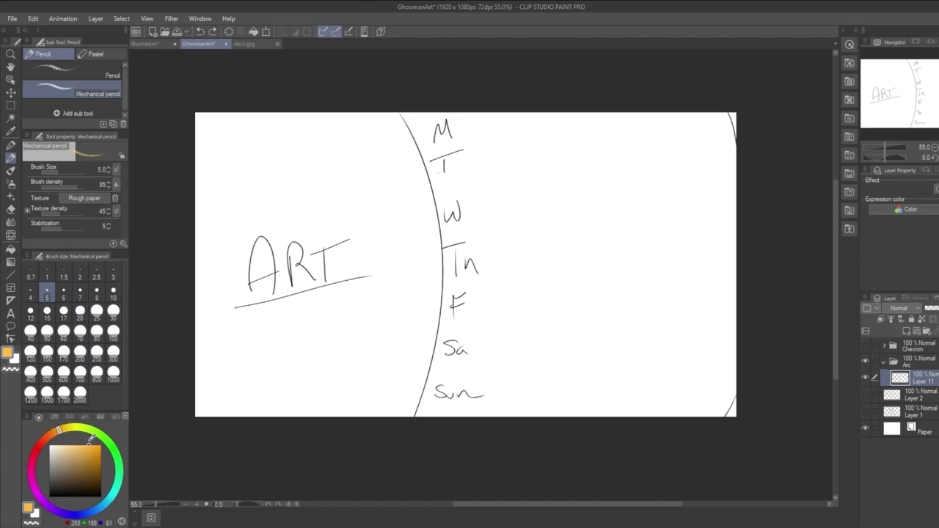
left_click(11, 249)
left_click(639, 237)
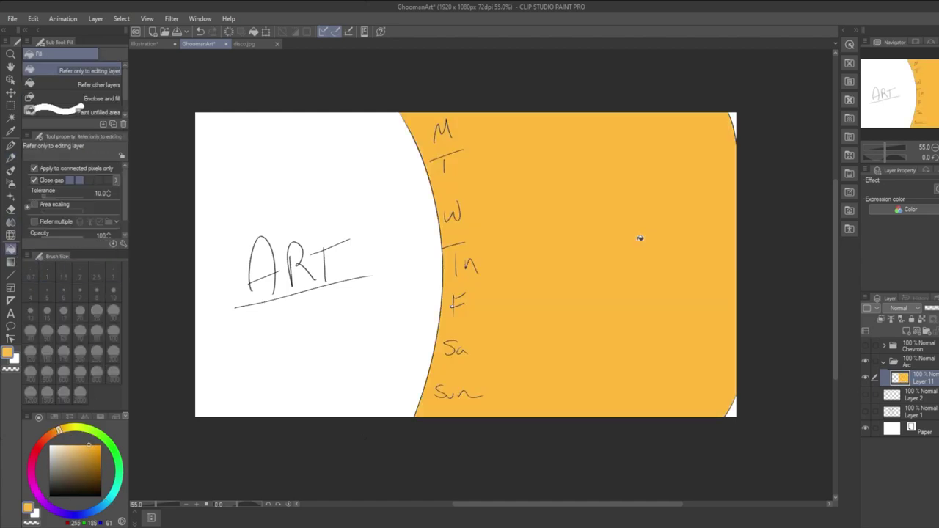
left_click(76, 457)
left_click(629, 256)
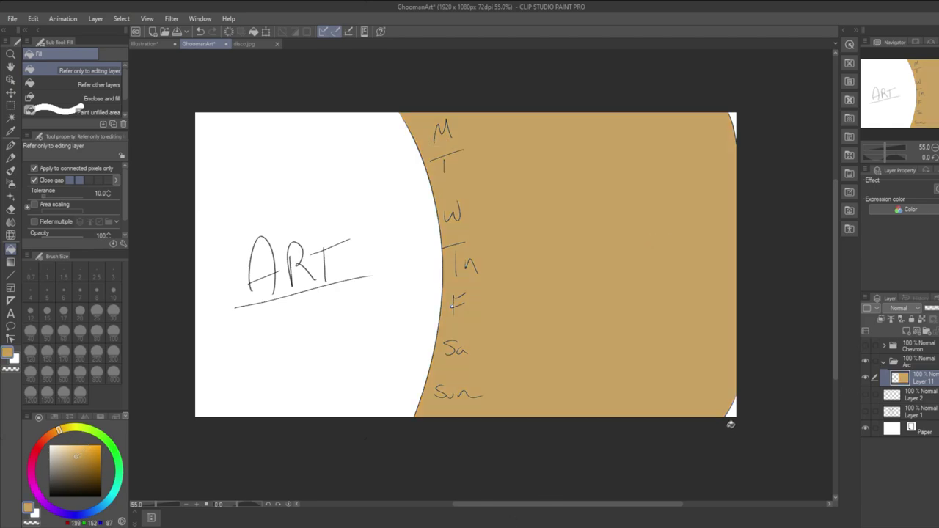
left_click(83, 441)
left_click(700, 253)
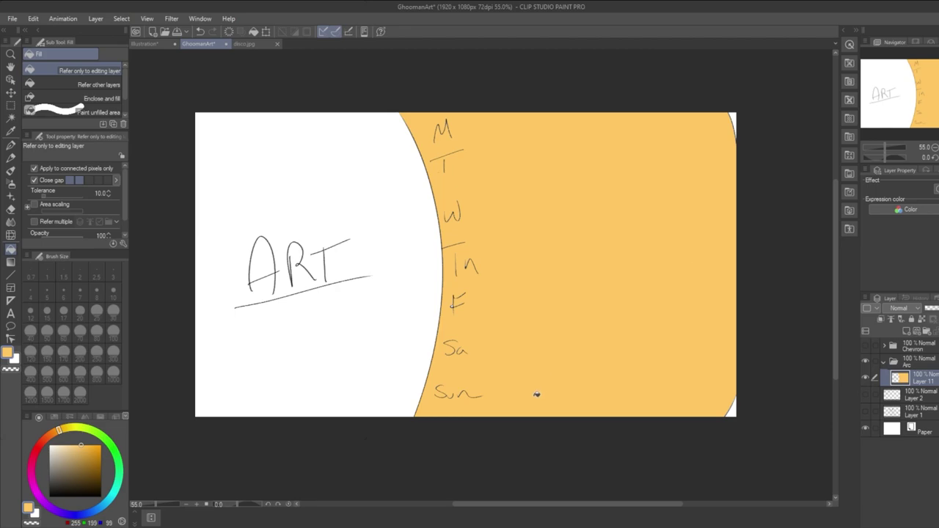
left_click(85, 444)
key("ctrl+z")
key("ctrl+z")
key("ctrl+z")
key("ctrl+z")
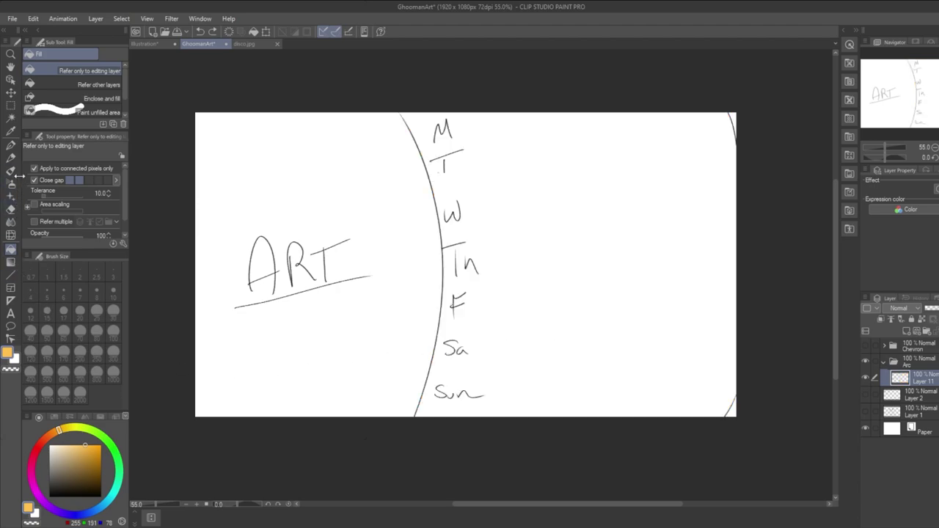
Scribble a small orange colour swatch near the canvas's upper right with the Mechanical pencil.
left_click(11, 144)
left_click(10, 157)
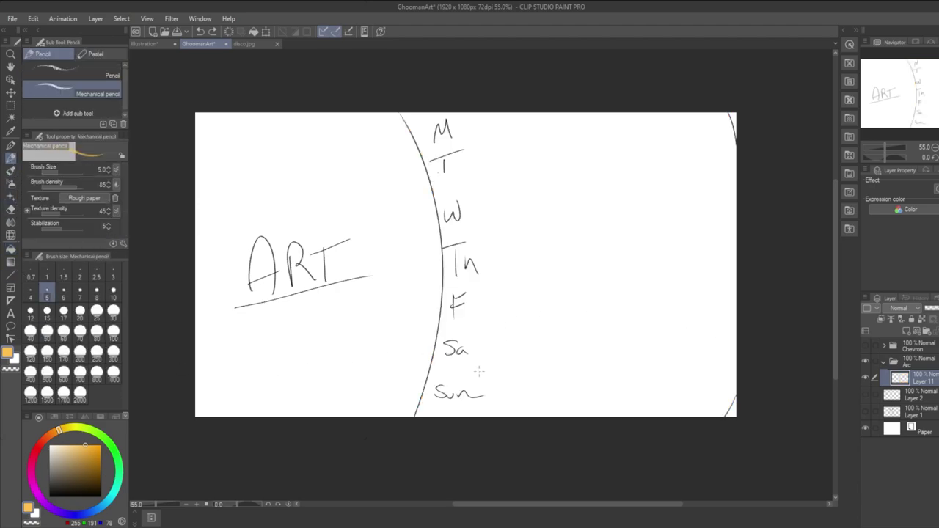
mouse_move(609, 143)
left_mouse_down()
mouse_move(620, 126)
mouse_move(640, 126)
left_mouse_up()
Add a new layer in the Arc folder and sketch a second black arc just left of the first one.
left_click(906, 331)
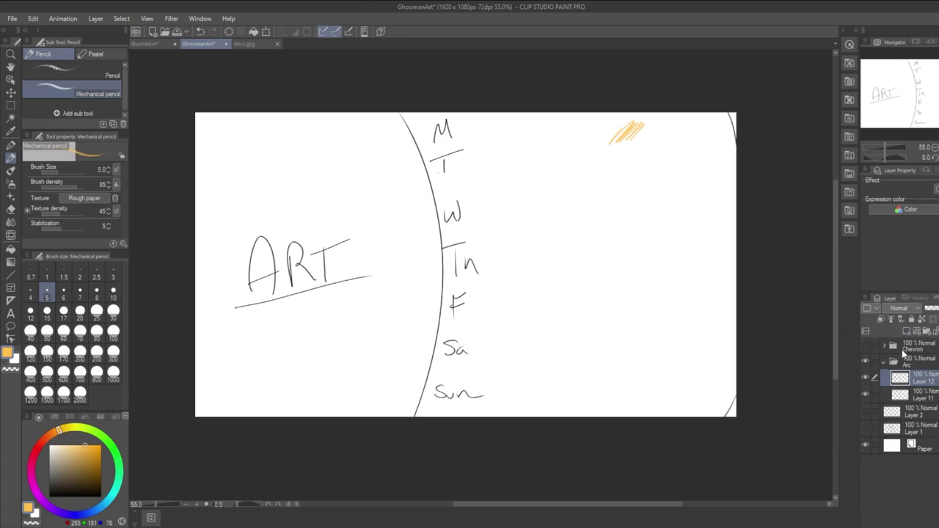
left_click_drag(52, 491, 41, 522)
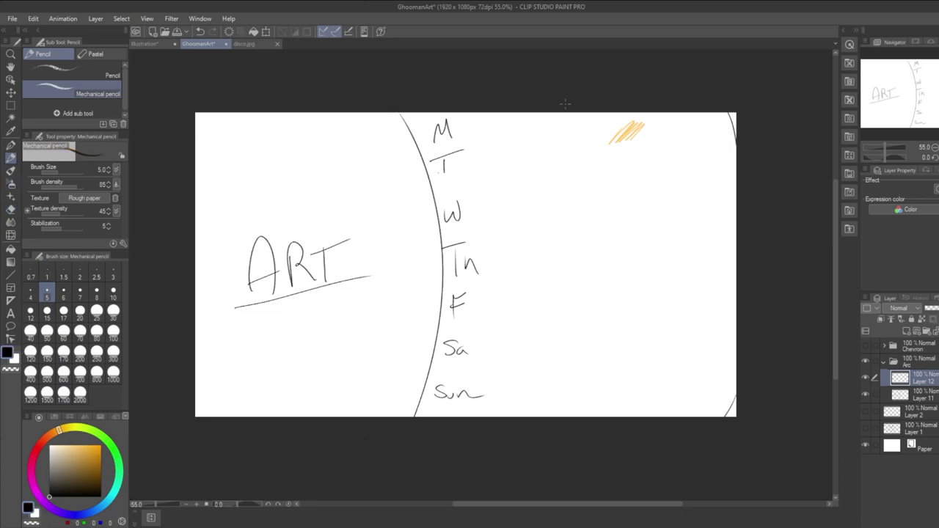
left_click_drag(389, 112, 387, 417)
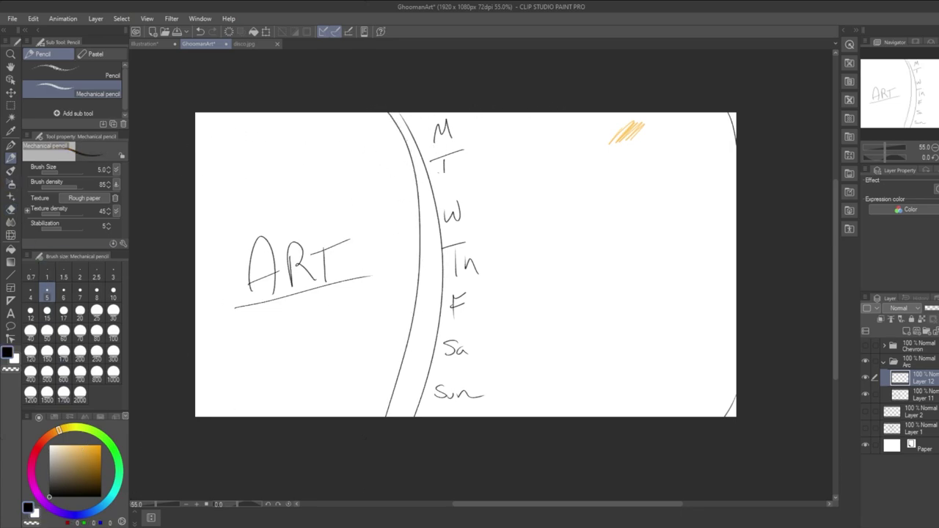
key("ctrl+z")
left_click_drag(388, 110, 408, 416)
key("ctrl+z")
left_click_drag(384, 114, 425, 416)
key("ctrl+z")
mouse_move(391, 112)
left_mouse_down()
mouse_move(405, 151)
mouse_move(389, 417)
left_mouse_up()
key("ctrl+z")
mouse_move(392, 112)
left_mouse_down()
mouse_move(415, 183)
mouse_move(399, 416)
left_mouse_up()
key("ctrl+z")
mouse_move(389, 115)
left_mouse_down()
mouse_move(424, 202)
mouse_move(408, 416)
left_mouse_up()
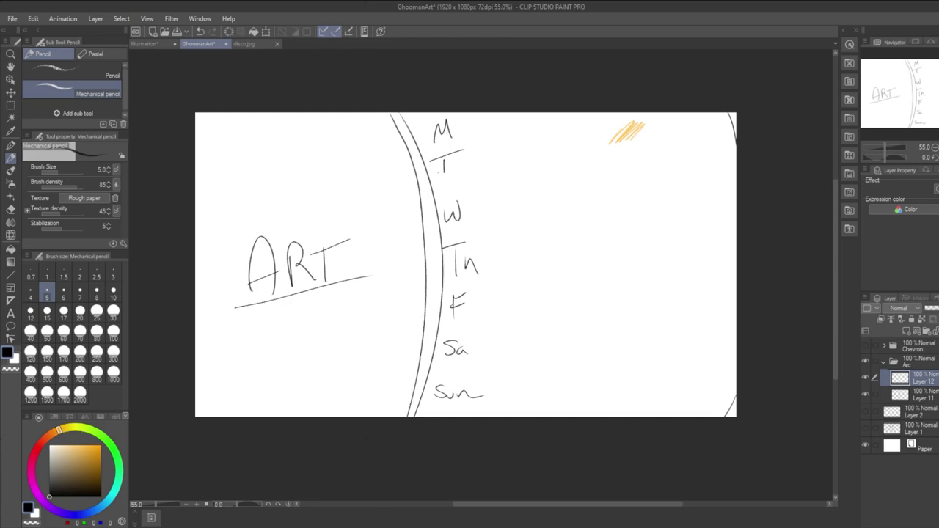
Sketch a matching tall inner arc along the canvas's right edge, running from the top edge to the bottom edge.
left_click_drag(713, 112, 734, 164)
key("ctrl+z")
left_click_drag(724, 119, 729, 188)
key("ctrl+z")
mouse_move(712, 112)
left_mouse_down()
mouse_move(733, 260)
mouse_move(713, 419)
left_mouse_up()
key("ctrl+z")
mouse_move(712, 113)
left_mouse_down()
mouse_move(734, 196)
mouse_move(708, 416)
left_mouse_up()
Erase the second arc left of the first one and redraw it with a wider gap, reinforcing its upper end.
mouse_move(384, 116)
left_mouse_down()
mouse_move(406, 179)
mouse_move(418, 276)
mouse_move(402, 383)
mouse_move(394, 382)
left_mouse_up()
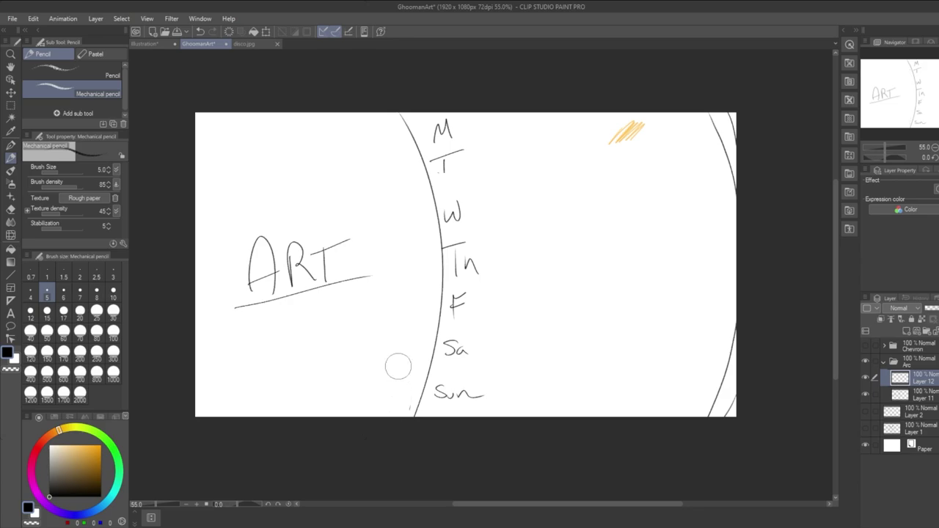
mouse_move(389, 113)
left_mouse_down()
mouse_move(419, 320)
mouse_move(408, 417)
left_mouse_up()
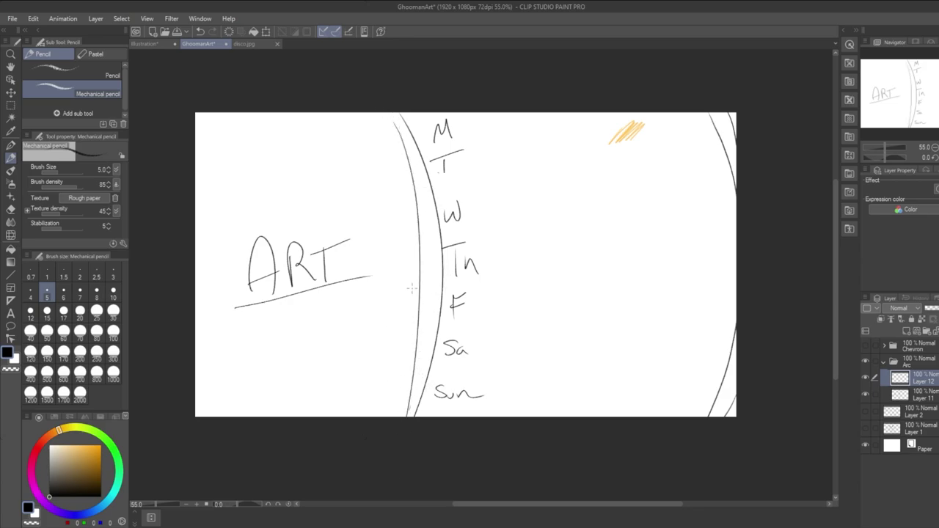
left_click_drag(394, 113, 403, 156)
key("ctrl+z")
key("ctrl+z")
left_click_drag(393, 115, 408, 158)
key("ctrl+z")
left_click_drag(394, 119, 408, 156)
Erase the handwritten weekday labels from the first arc's layer.
left_click(930, 400)
mouse_move(449, 172)
left_mouse_down()
mouse_move(438, 111)
mouse_move(462, 227)
mouse_move(464, 188)
mouse_move(471, 329)
mouse_move(440, 408)
mouse_move(458, 423)
mouse_move(473, 370)
mouse_move(457, 295)
mouse_move(466, 300)
mouse_move(456, 213)
mouse_move(459, 255)
left_mouse_up()
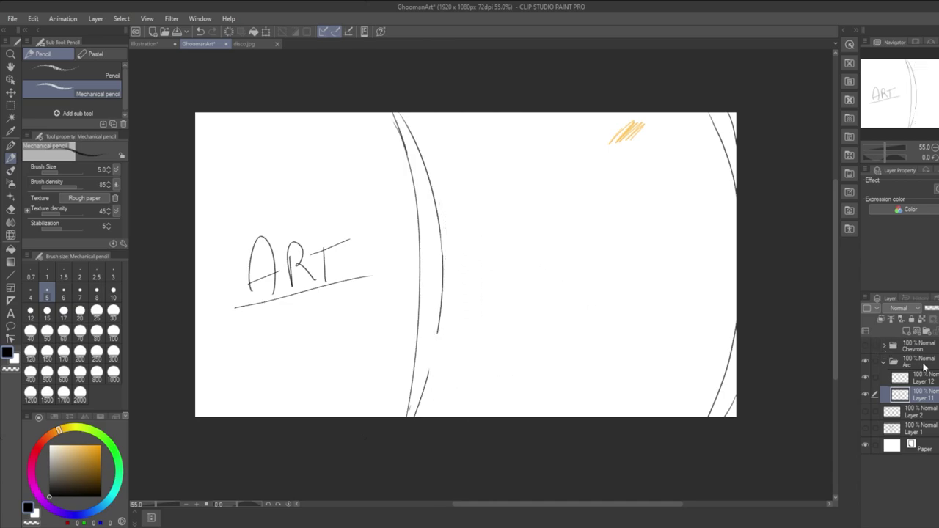
Move the disco painting layer out of the Chevron folder to the bottom of the Arc folder, leaving Chevron hidden.
left_click(896, 359)
left_click(872, 348)
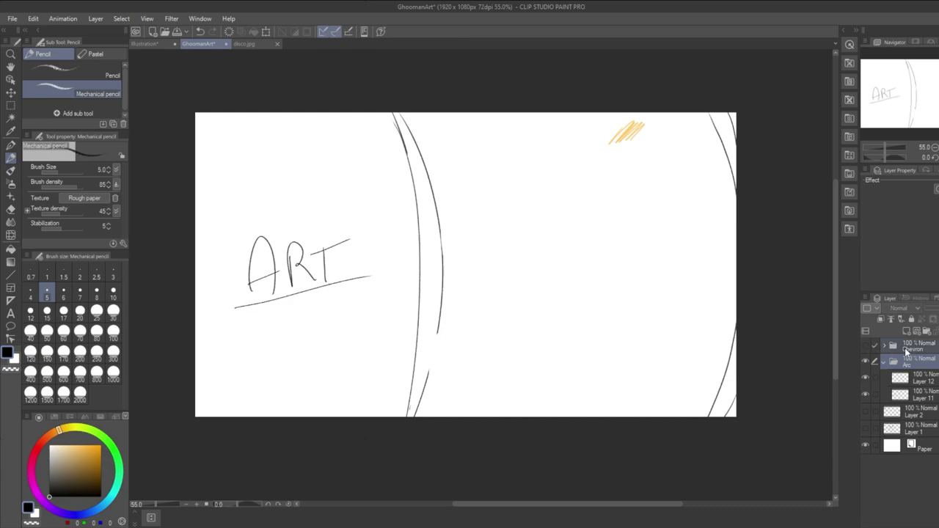
left_click(865, 347)
left_click(915, 352)
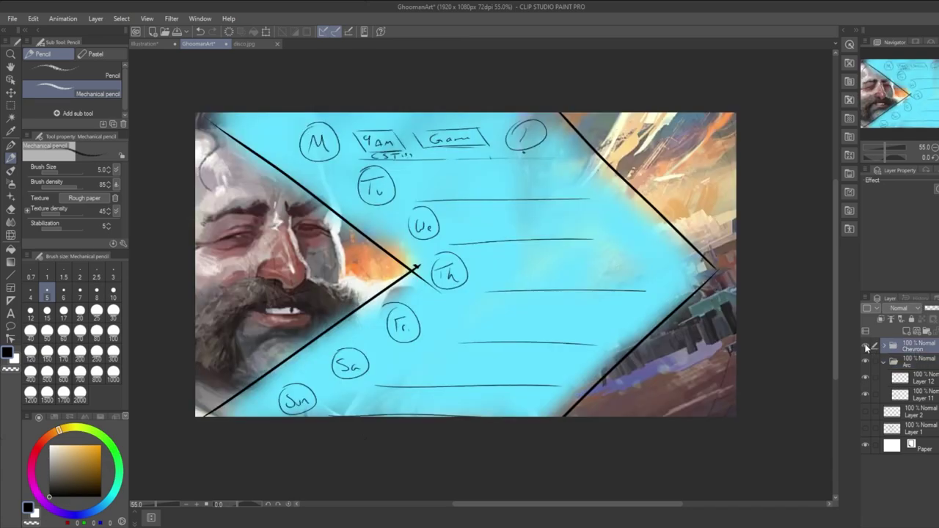
left_click(884, 346)
left_click(872, 346)
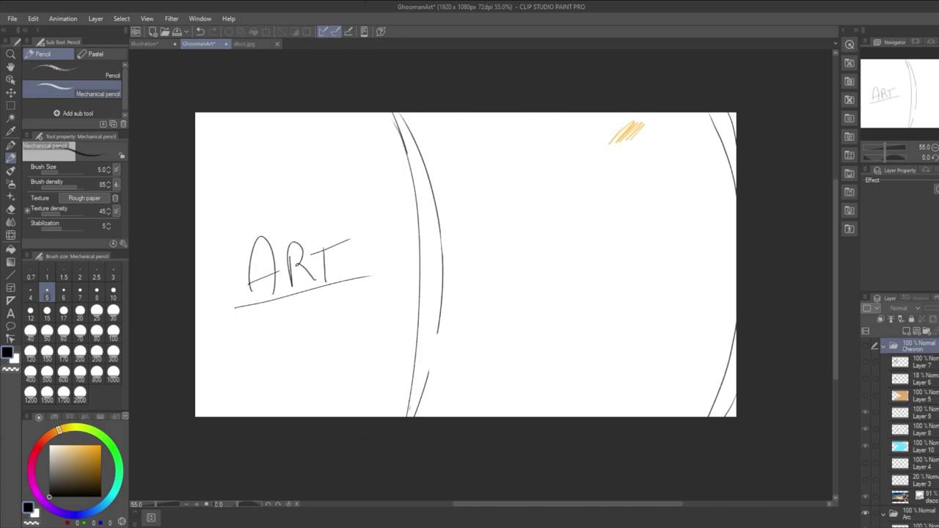
scroll(898, 433, "down", 3)
mouse_move(914, 429)
left_mouse_down()
mouse_move(912, 468)
mouse_move(906, 449)
left_mouse_up()
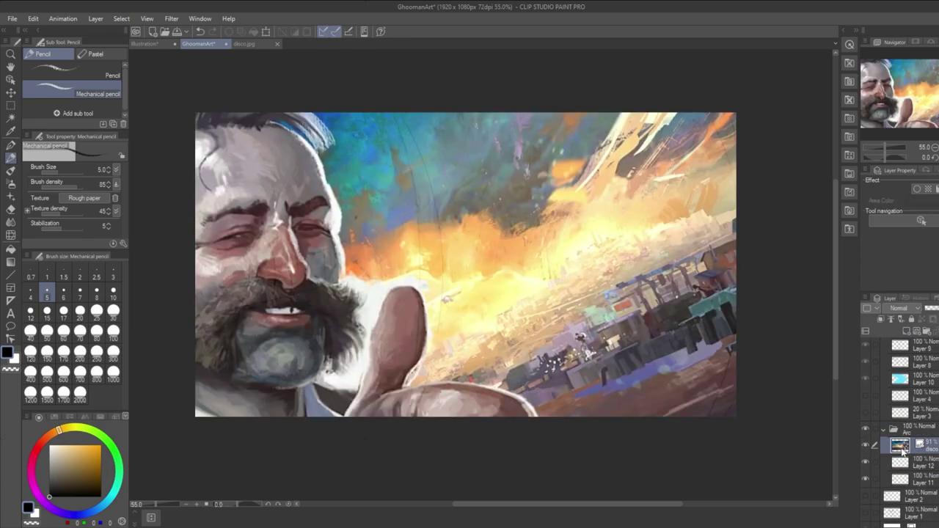
left_click_drag(936, 482, 933, 487)
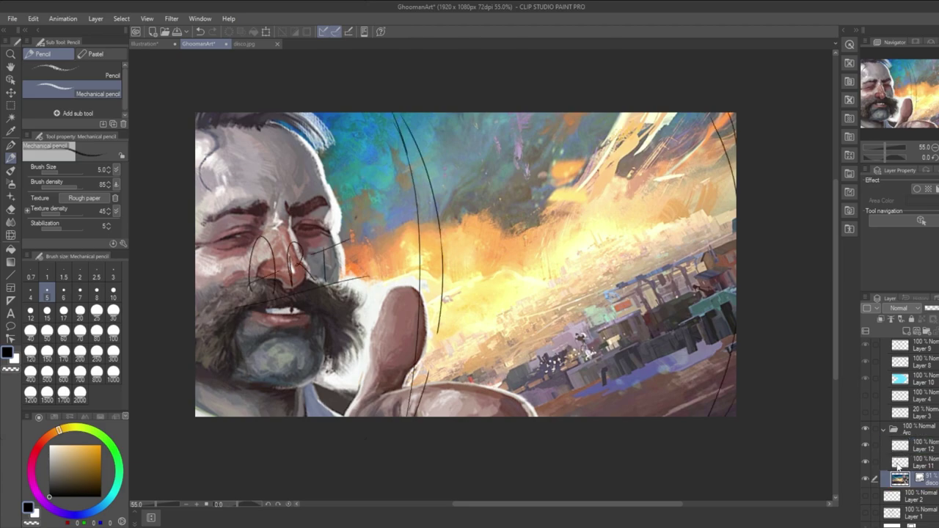
Set the disco painting layer's opacity to 100% and hide the layer.
mouse_move(938, 308)
left_mouse_down()
mouse_move(930, 308)
mouse_move(938, 308)
left_mouse_up()
left_click(865, 478)
left_click(865, 462)
left_click(870, 462)
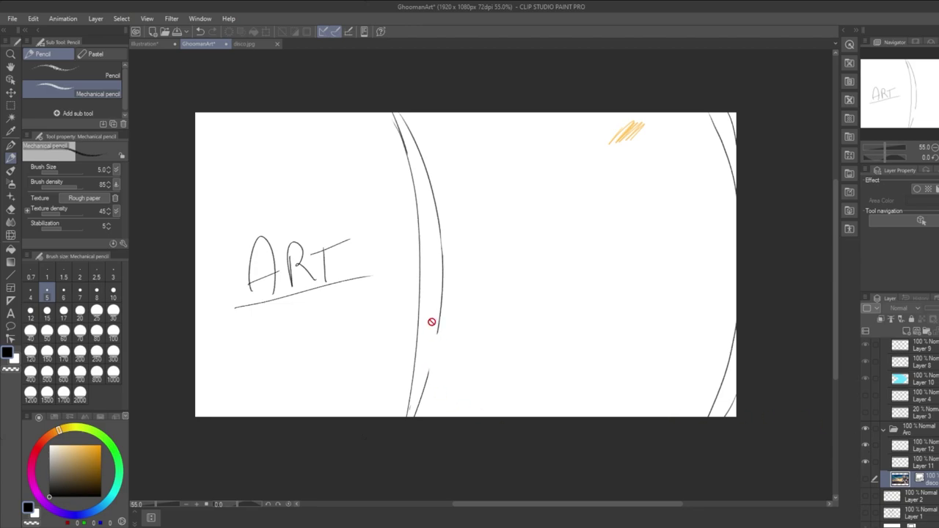
Redraw the missing lower segment of the first arc in black on its own layer.
left_click(916, 462)
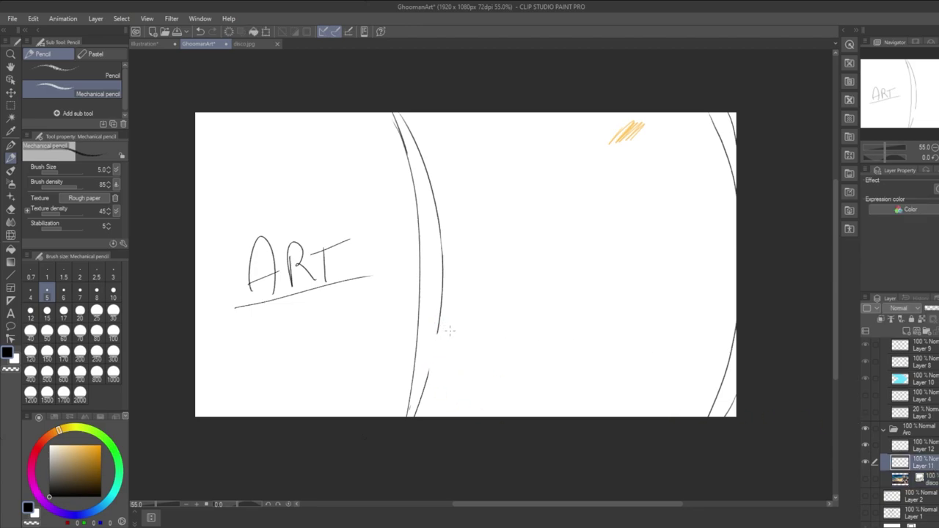
left_click_drag(438, 329, 428, 388)
key("ctrl+z")
left_click_drag(439, 336, 428, 387)
key("ctrl+z")
left_click_drag(436, 336, 425, 394)
Add a new layer at the top of the Arc folder and try filling the schedule area with black.
left_click(930, 445)
left_click(906, 330)
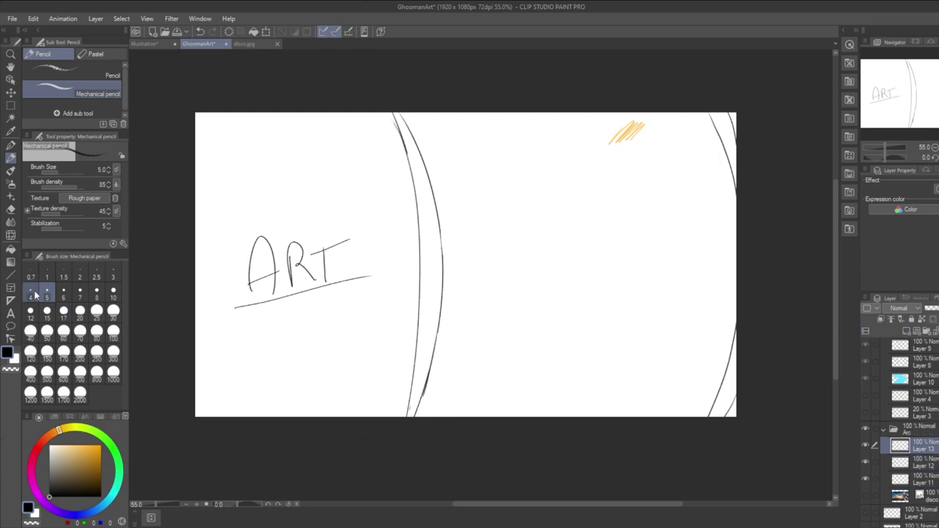
left_click(11, 249)
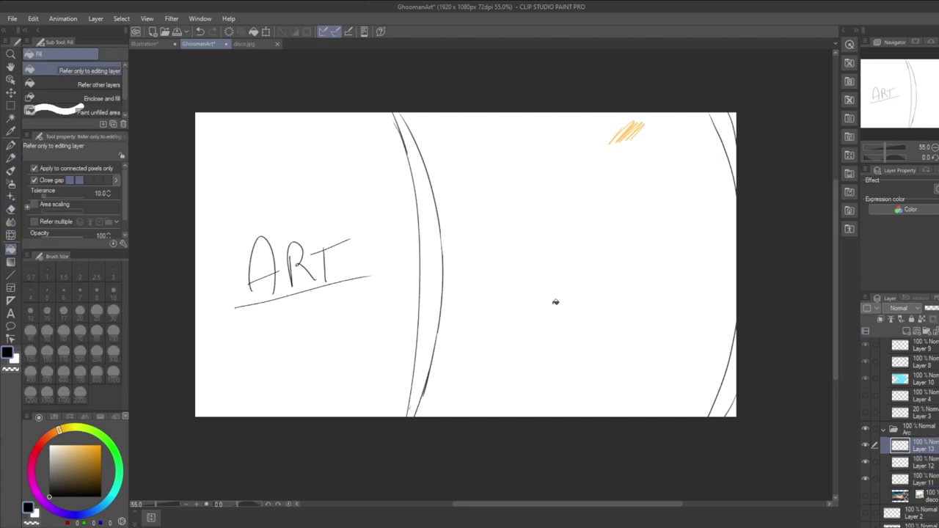
left_click(558, 293)
key("ctrl+z")
Set the second arc's layer as the reference layer and retry the black fill on the new top layer, undoing it.
key("alt+bracketleft")
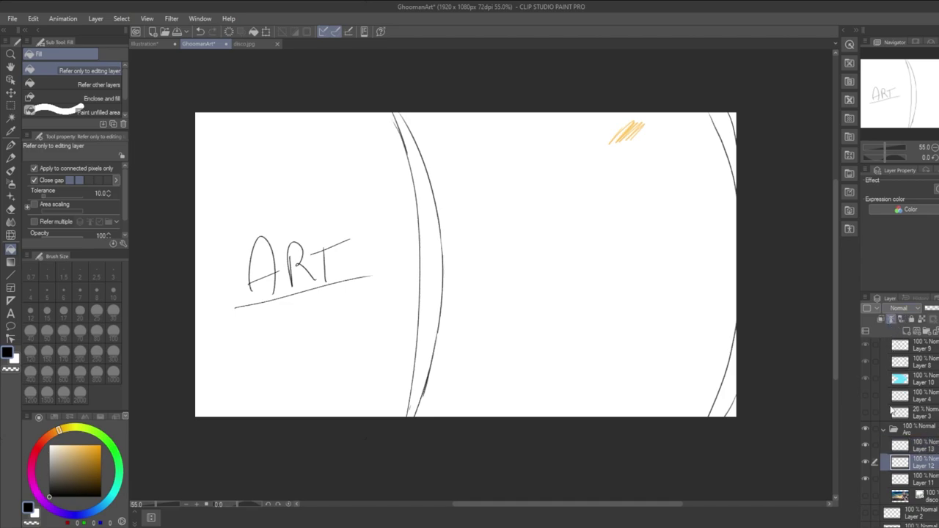
mouse_move(921, 449)
left_mouse_down()
mouse_move(923, 469)
mouse_move(932, 440)
left_mouse_up()
left_click(580, 281)
key("ctrl+z")
left_click(568, 327)
key("ctrl+z")
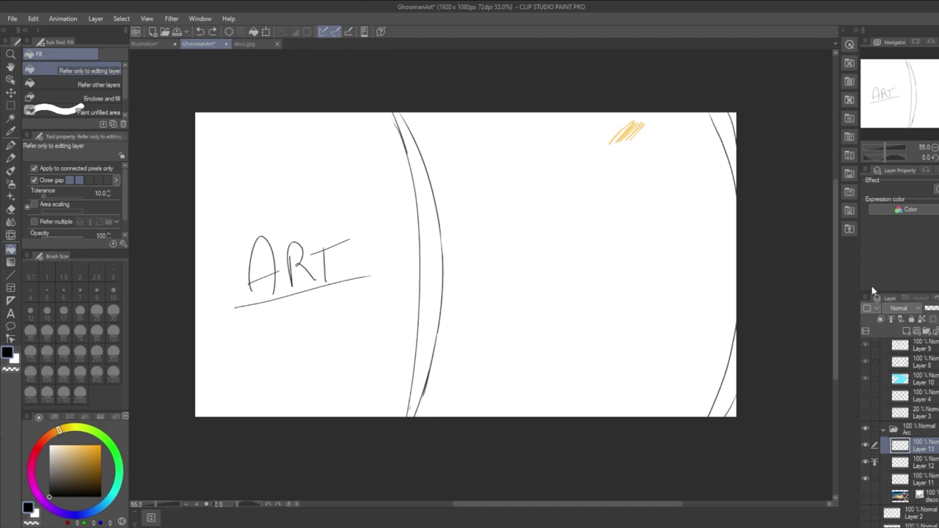
Paint the schedule area between the arcs orange with the Soft airbrush at size 150, and show the disco painting layer.
left_click(91, 445)
left_click(11, 169)
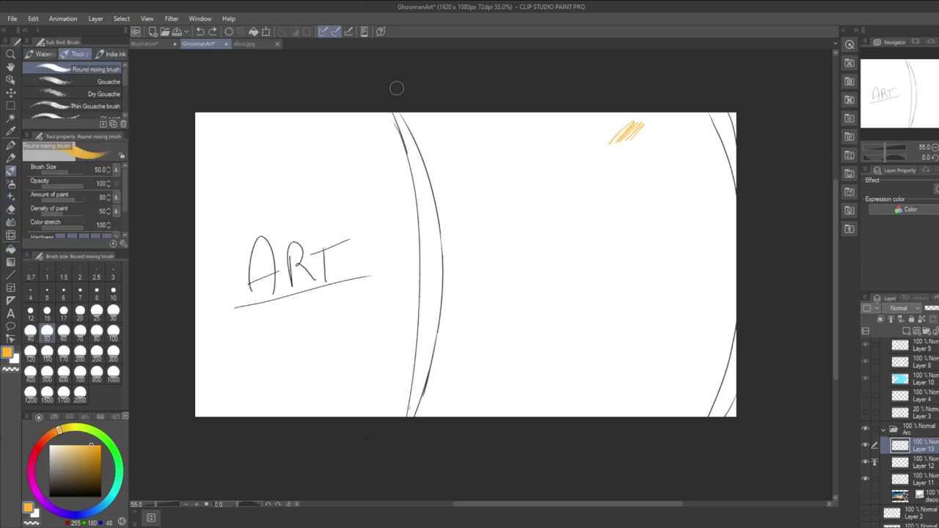
left_click(11, 184)
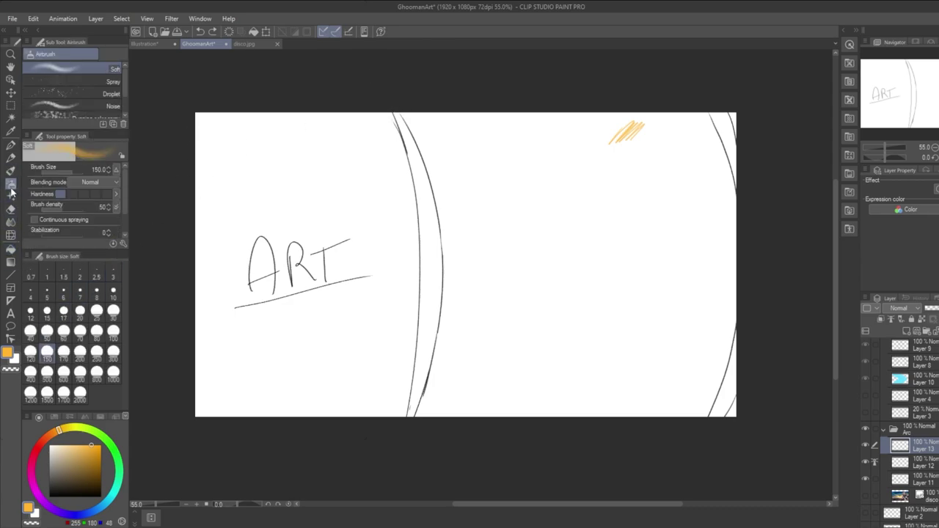
mouse_move(507, 139)
left_mouse_down()
mouse_move(553, 89)
mouse_move(503, 163)
mouse_move(505, 204)
mouse_move(553, 191)
mouse_move(541, 253)
mouse_move(560, 291)
mouse_move(634, 291)
mouse_move(549, 435)
mouse_move(745, 310)
mouse_move(674, 401)
mouse_move(655, 389)
mouse_move(682, 300)
mouse_move(737, 210)
mouse_move(618, 320)
mouse_move(606, 308)
mouse_move(604, 202)
mouse_move(569, 182)
mouse_move(491, 309)
mouse_move(457, 394)
mouse_move(471, 335)
mouse_move(434, 130)
mouse_move(414, 86)
mouse_move(493, 205)
mouse_move(520, 87)
mouse_move(585, 203)
mouse_move(546, 295)
mouse_move(568, 321)
mouse_move(567, 272)
mouse_move(634, 81)
mouse_move(656, 188)
mouse_move(707, 156)
mouse_move(698, 281)
mouse_move(669, 388)
mouse_move(719, 341)
mouse_move(669, 441)
mouse_move(521, 428)
mouse_move(495, 181)
mouse_move(561, 387)
mouse_move(441, 131)
mouse_move(419, 110)
mouse_move(464, 211)
mouse_move(442, 365)
mouse_move(426, 401)
mouse_move(444, 340)
mouse_move(449, 125)
mouse_move(654, 193)
mouse_move(668, 116)
mouse_move(723, 278)
mouse_move(704, 373)
left_mouse_up()
left_click(867, 496)
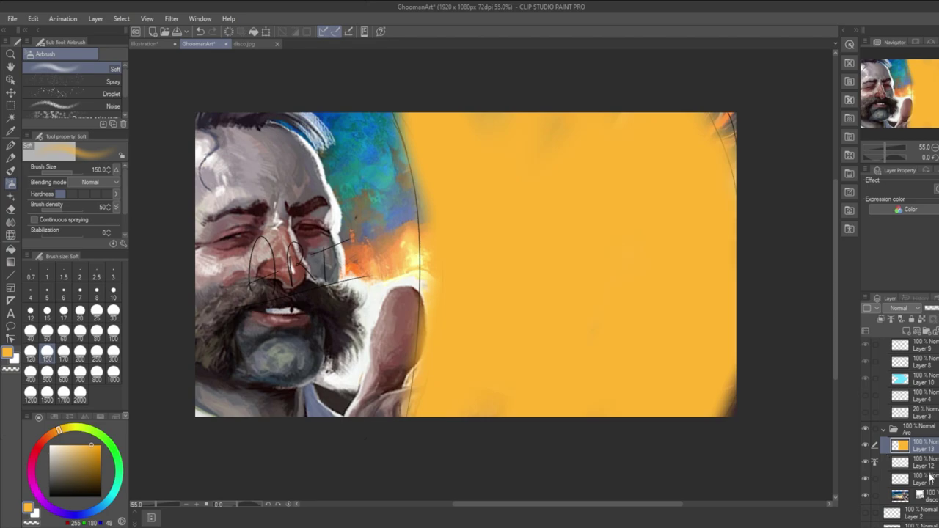
Hide Layer 11 and clean up the orange fill's right edge along the arc line near the upper and lower corners.
left_click(867, 480)
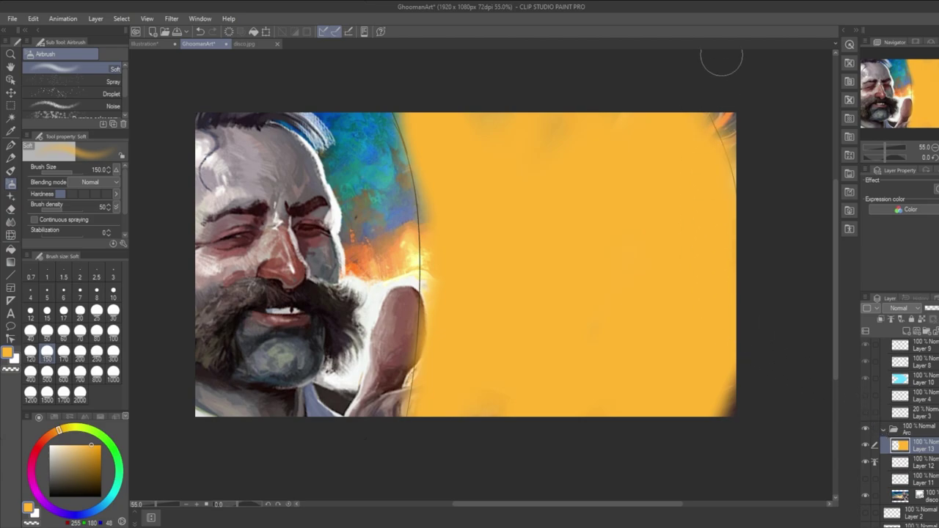
key("ctrl+z")
key("ctrl+z")
mouse_move(745, 150)
left_mouse_down()
mouse_move(721, 88)
mouse_move(712, 93)
mouse_move(744, 174)
left_mouse_up()
mouse_move(759, 362)
left_mouse_down()
mouse_move(740, 430)
mouse_move(751, 390)
mouse_move(730, 440)
mouse_move(749, 377)
mouse_move(716, 444)
mouse_move(739, 388)
mouse_move(733, 366)
mouse_move(737, 381)
mouse_move(744, 354)
mouse_move(749, 372)
mouse_move(726, 437)
mouse_move(749, 349)
mouse_move(717, 472)
mouse_move(744, 381)
mouse_move(722, 420)
mouse_move(726, 429)
mouse_move(750, 358)
mouse_move(715, 441)
mouse_move(749, 333)
mouse_move(719, 474)
mouse_move(751, 317)
mouse_move(748, 358)
mouse_move(717, 427)
mouse_move(731, 375)
mouse_move(706, 377)
left_mouse_up()
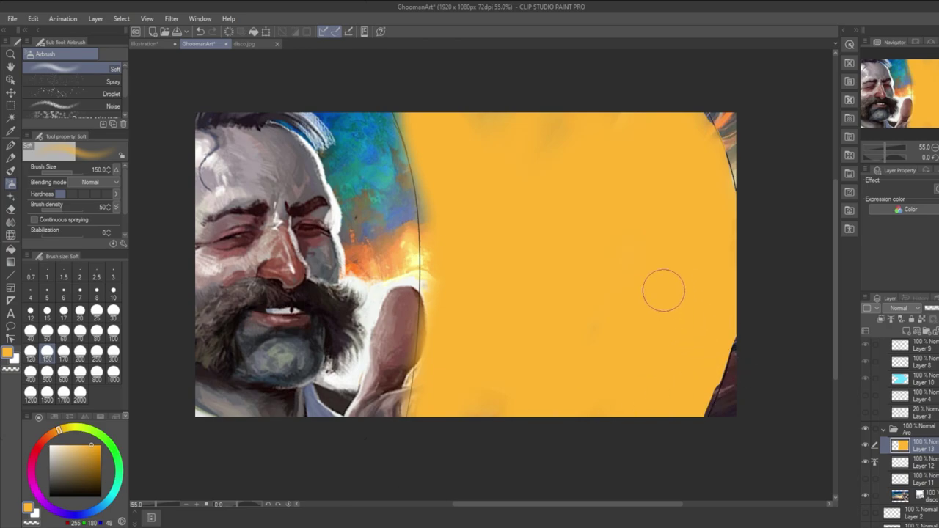
left_click_drag(695, 374, 697, 377)
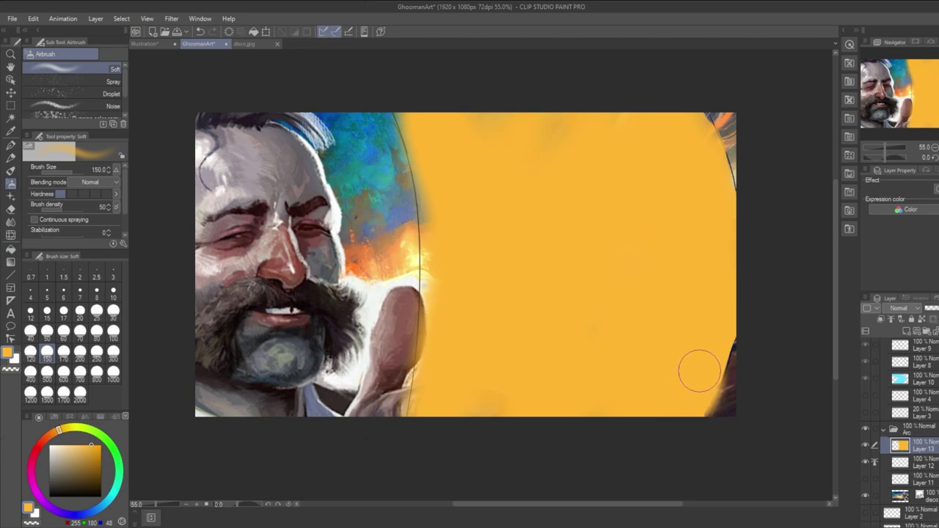
mouse_move(701, 380)
left_mouse_down()
mouse_move(736, 395)
mouse_move(725, 411)
mouse_move(734, 393)
left_mouse_up()
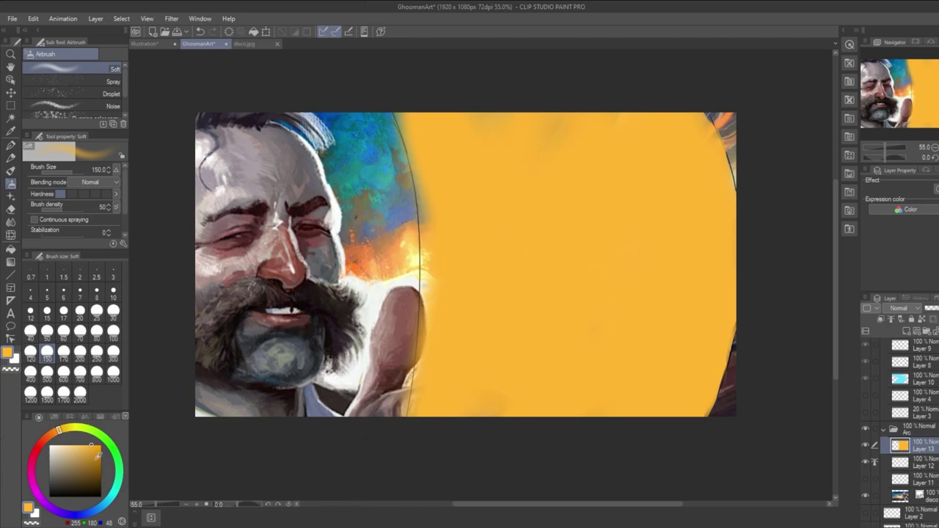
Paint a white border along the orange area's left arc with the Round mixing brush at size 50.
left_click(50, 445)
left_click(11, 171)
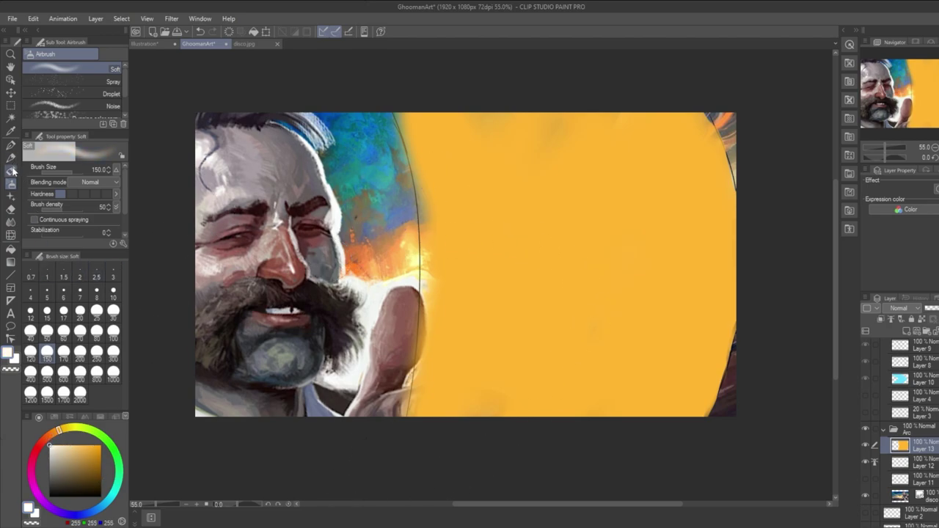
mouse_move(400, 110)
left_mouse_down()
mouse_move(423, 256)
mouse_move(423, 366)
mouse_move(418, 361)
left_mouse_up()
key("ctrl+z")
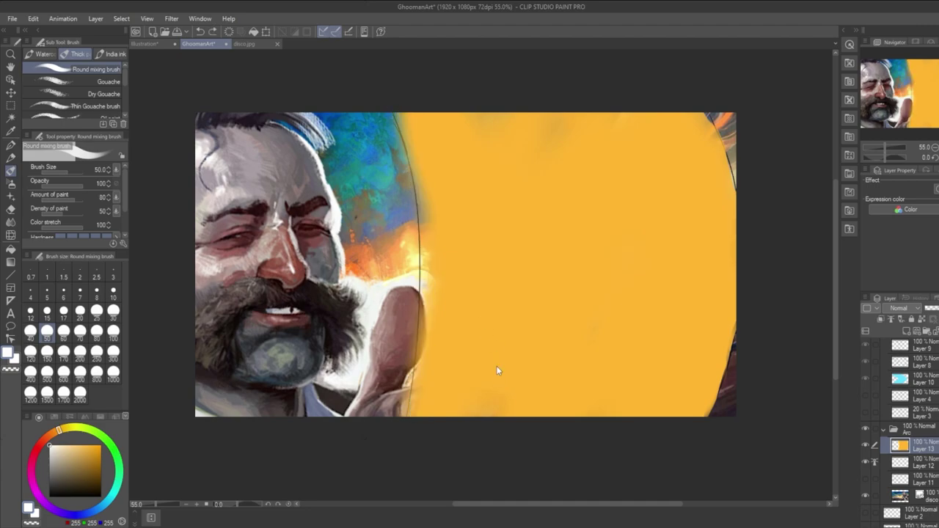
mouse_move(400, 110)
left_mouse_down()
mouse_move(433, 256)
mouse_move(419, 414)
left_mouse_up()
Paint a white border along the full right arc of the orange area.
mouse_move(704, 116)
left_mouse_down()
mouse_move(725, 187)
mouse_move(731, 331)
mouse_move(700, 416)
left_mouse_up()
mouse_move(733, 284)
left_mouse_down()
mouse_move(731, 334)
mouse_move(687, 415)
left_mouse_up()
mouse_move(697, 103)
left_mouse_down()
mouse_move(733, 233)
mouse_move(700, 104)
mouse_move(737, 206)
left_mouse_up()
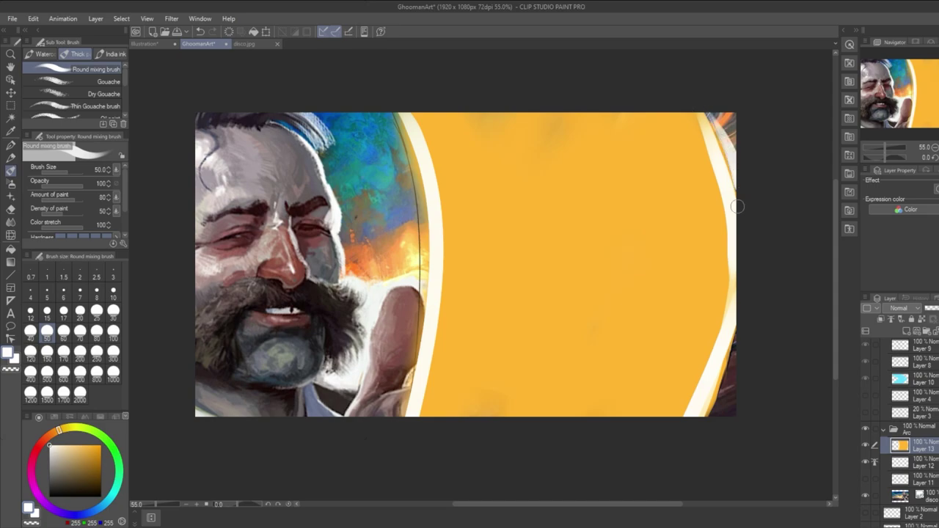
key("ctrl+z")
left_click_drag(692, 100, 727, 197)
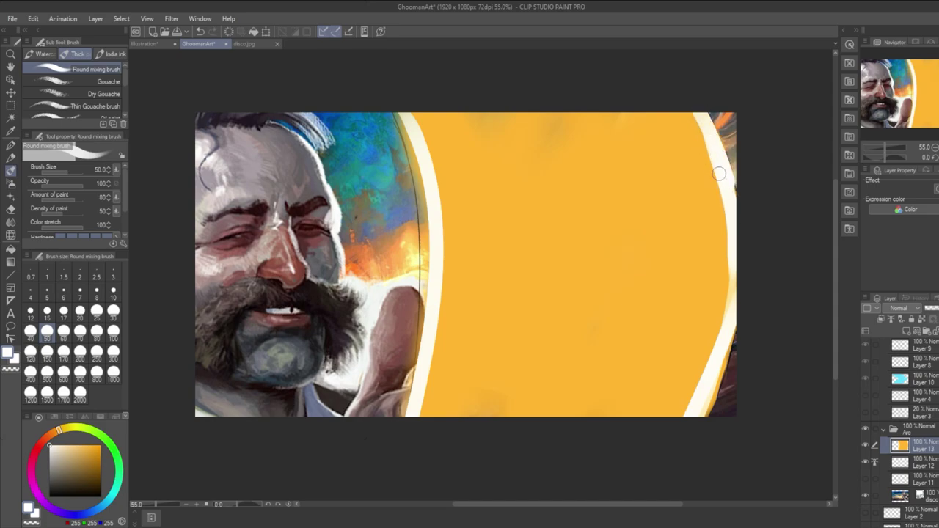
Thicken the white border on the left arc from its upper end down past the middle.
left_click_drag(400, 115, 438, 216)
left_click_drag(427, 184, 429, 331)
left_click_drag(425, 217, 433, 315)
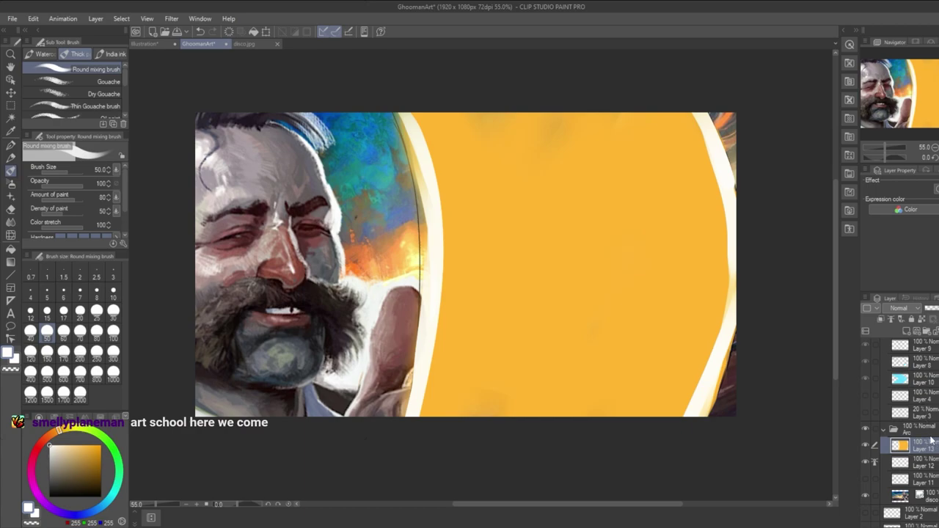
Add a new layer above the orange Layer 13 and ready a black Mechanical pencil for sketching.
left_click(923, 463)
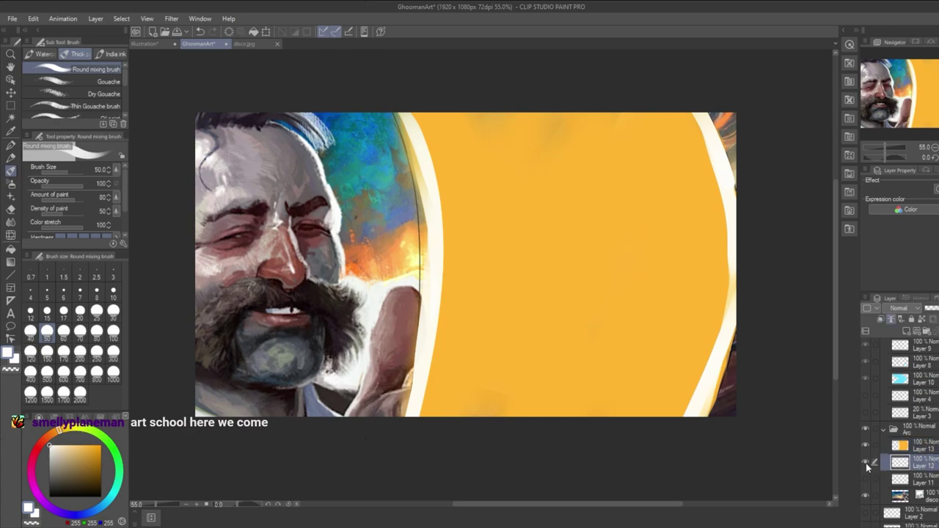
left_click(909, 332)
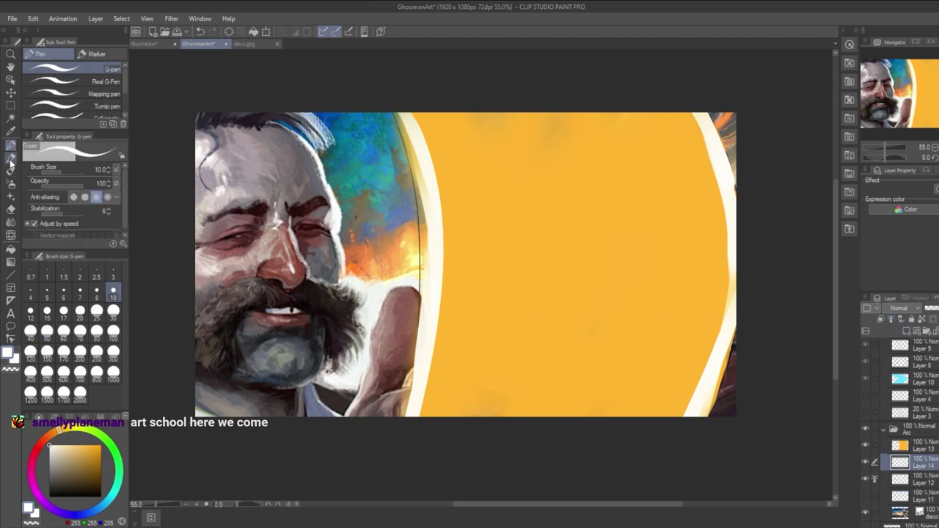
left_click(12, 157)
key("x")
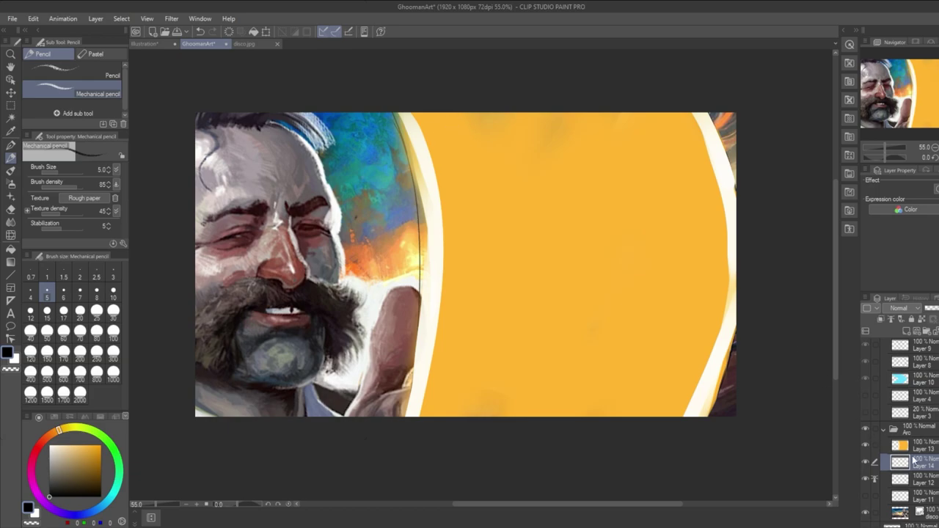
left_click_drag(917, 461, 917, 439)
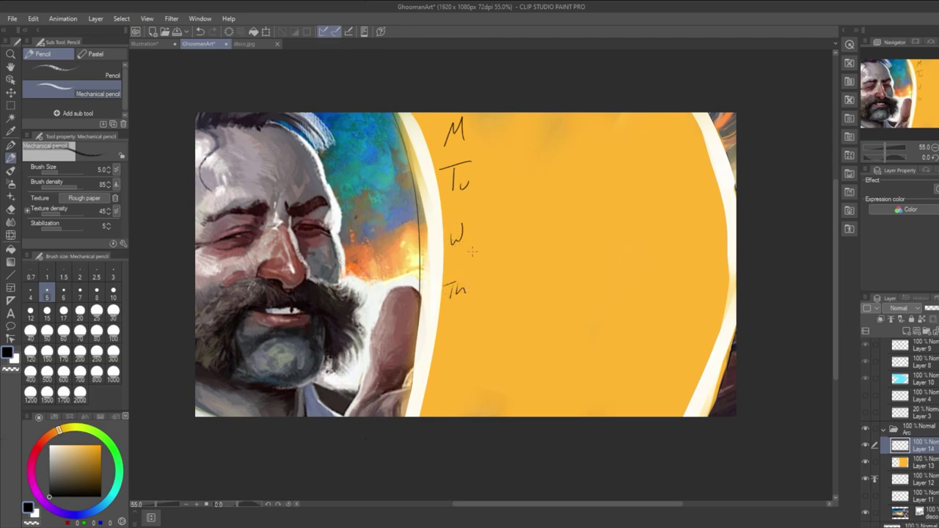
Complete the handwritten column of day labels along the orange area's left side with W, Th, F, Sat and Sun.
left_click_drag(456, 233, 454, 292)
mouse_move(452, 292)
left_mouse_down()
mouse_move(466, 291)
mouse_move(442, 336)
mouse_move(472, 338)
mouse_move(439, 387)
left_mouse_up()
left_click_drag(452, 377, 474, 388)
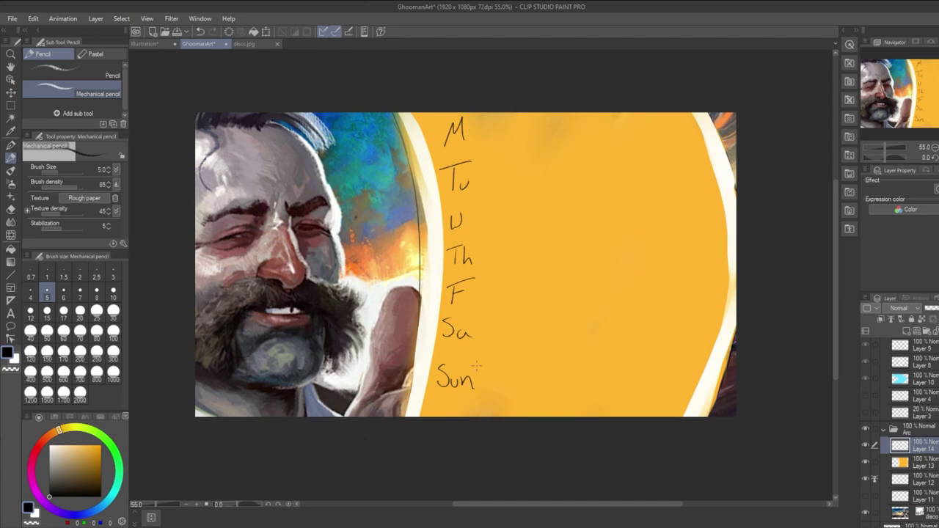
left_click_drag(478, 328, 475, 342)
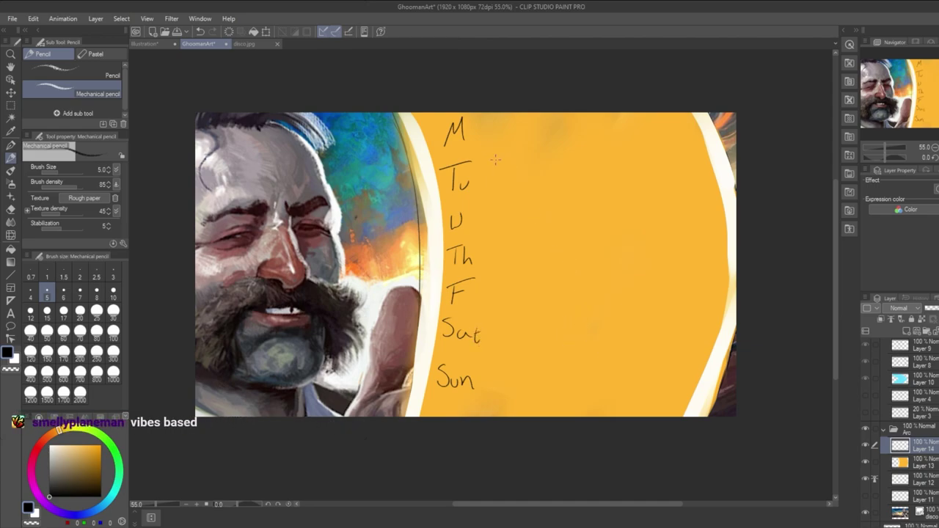
mouse_move(478, 123)
left_mouse_down()
mouse_move(478, 146)
mouse_move(506, 121)
mouse_move(510, 138)
left_mouse_up()
key("ctrl+z")
key("ctrl+z")
key("ctrl+z")
key("ctrl+z")
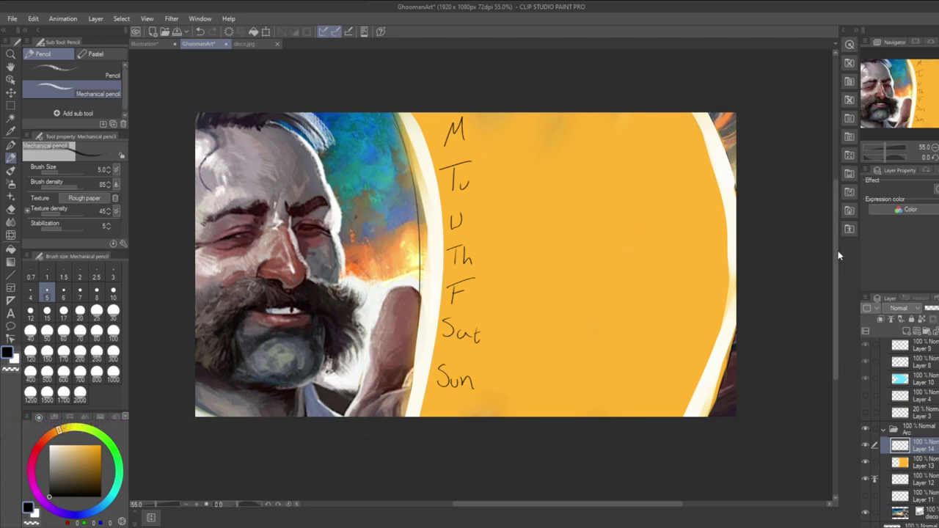
Circle each of the seven day labels from M down to Sun.
left_click_drag(836, 224, 833, 234)
scroll(834, 238, "up", 1)
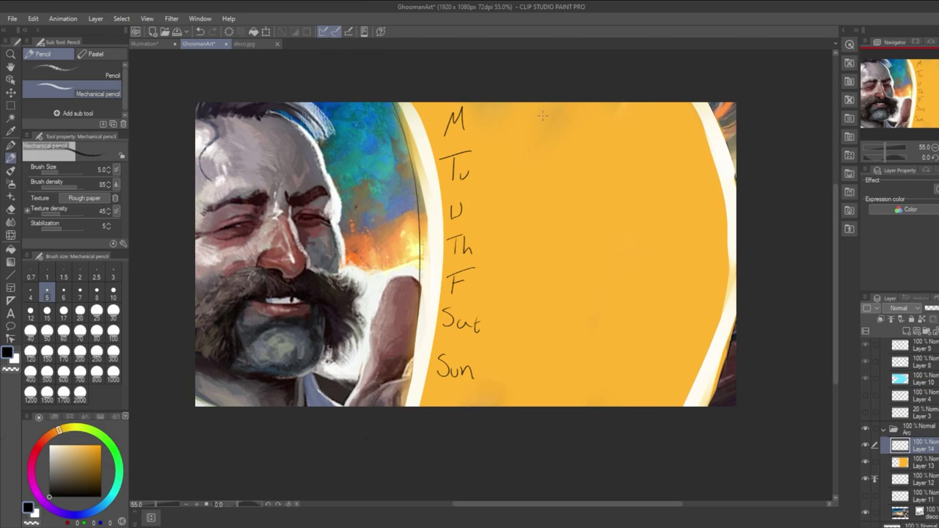
left_click_drag(477, 105, 484, 116)
left_click_drag(450, 145, 460, 144)
mouse_move(448, 199)
left_mouse_down()
mouse_move(453, 229)
mouse_move(453, 193)
left_mouse_up()
left_click_drag(457, 229, 454, 230)
mouse_move(459, 264)
left_mouse_down()
mouse_move(443, 279)
mouse_move(460, 265)
left_mouse_up()
left_click_drag(487, 301, 490, 303)
left_click_drag(449, 342, 427, 357)
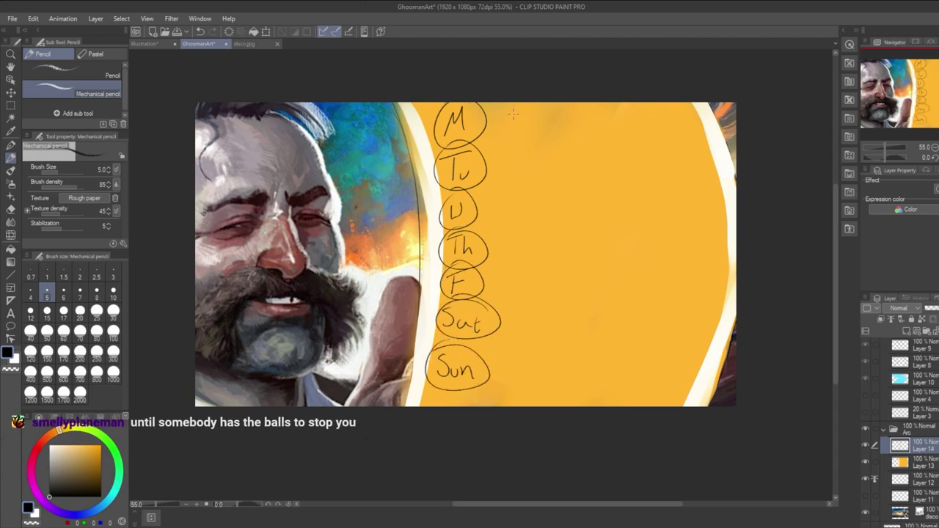
Sketch a small time oval and a large title oval beside each of the M, Tu and W labels.
left_click_drag(502, 130, 500, 130)
key("ctrl+z")
left_click_drag(537, 110, 538, 112)
mouse_move(629, 104)
left_mouse_down()
mouse_move(596, 104)
mouse_move(649, 102)
mouse_move(661, 117)
left_mouse_up()
key("ctrl+z")
left_click_drag(577, 107, 645, 103)
mouse_move(531, 157)
left_mouse_down()
mouse_move(546, 168)
mouse_move(542, 157)
left_mouse_up()
mouse_move(631, 155)
left_mouse_down()
mouse_move(616, 154)
mouse_move(651, 149)
left_mouse_up()
left_click_drag(522, 195, 493, 196)
left_click_drag(609, 190, 571, 195)
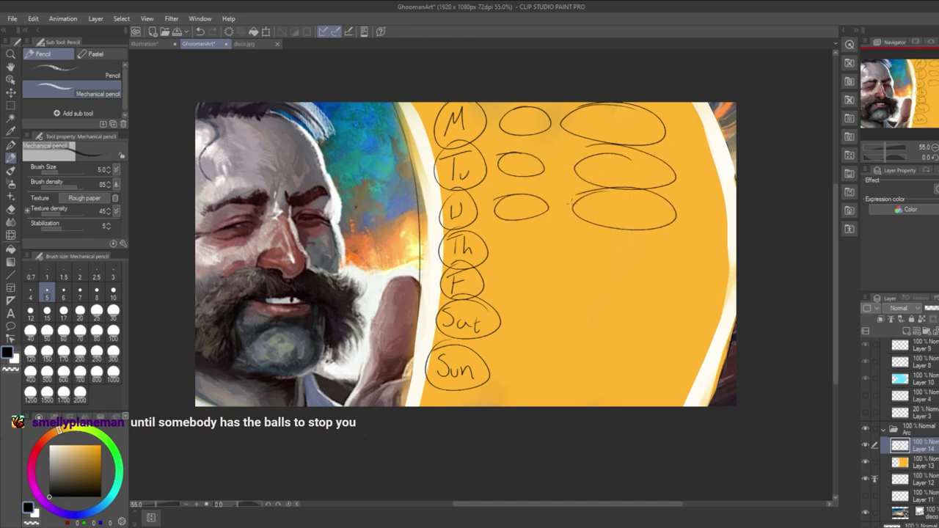
Sketch a small oval and a large oval beside each of the Th, F, Sat and Sun labels.
left_click_drag(530, 228, 547, 230)
left_click_drag(609, 227, 578, 232)
left_click_drag(530, 268, 522, 270)
left_click_drag(623, 265, 583, 272)
left_click_drag(533, 318, 519, 324)
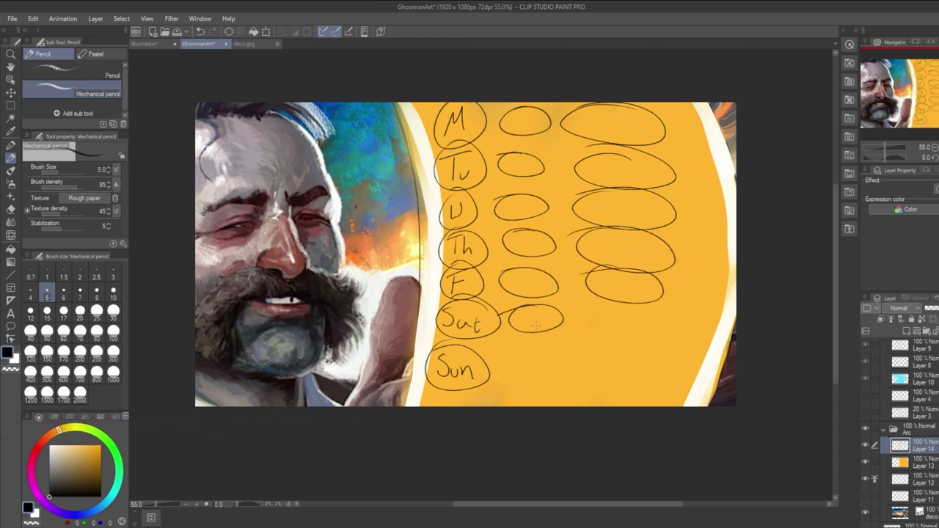
left_click_drag(627, 305, 573, 314)
mouse_move(530, 360)
left_mouse_down()
mouse_move(505, 379)
mouse_move(543, 362)
left_mouse_up()
left_click_drag(629, 355, 574, 375)
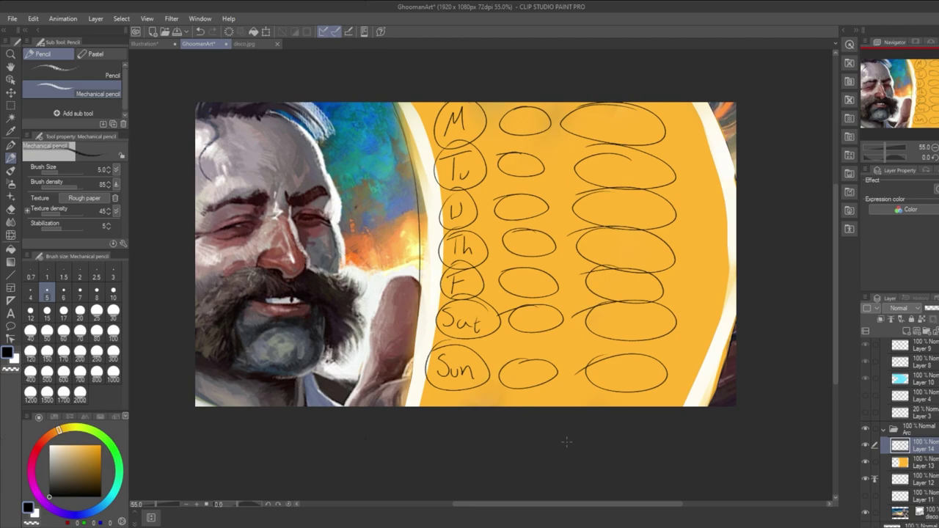
left_click_drag(512, 122, 550, 115)
key("ctrl+z")
key("ctrl+z")
key("ctrl+z")
key("ctrl+z")
key("ctrl+z")
key("ctrl+z")
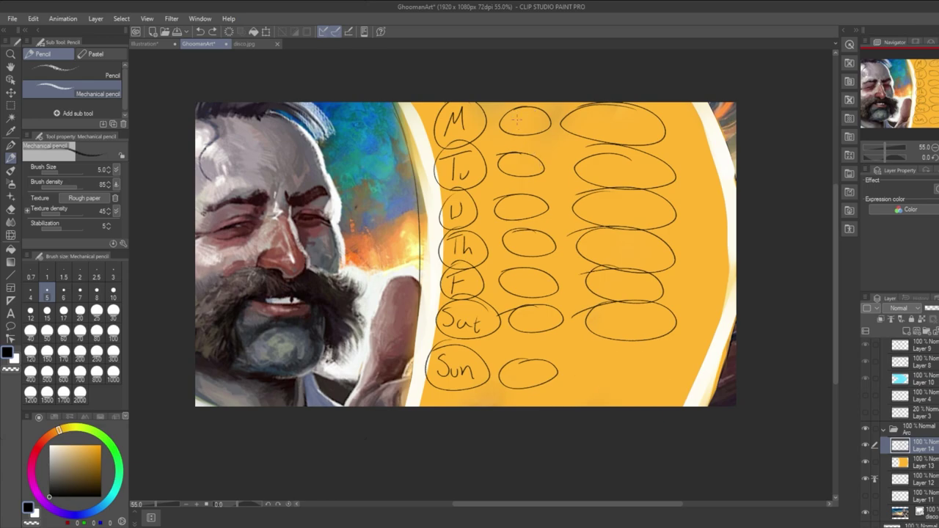
key("ctrl+y")
Write "10 Am" in Monday's small oval and the sample title "Diaper" in its large oval.
mouse_move(512, 115)
left_mouse_down()
mouse_move(511, 128)
mouse_move(527, 115)
mouse_move(532, 129)
left_mouse_up()
left_click_drag(523, 124, 545, 129)
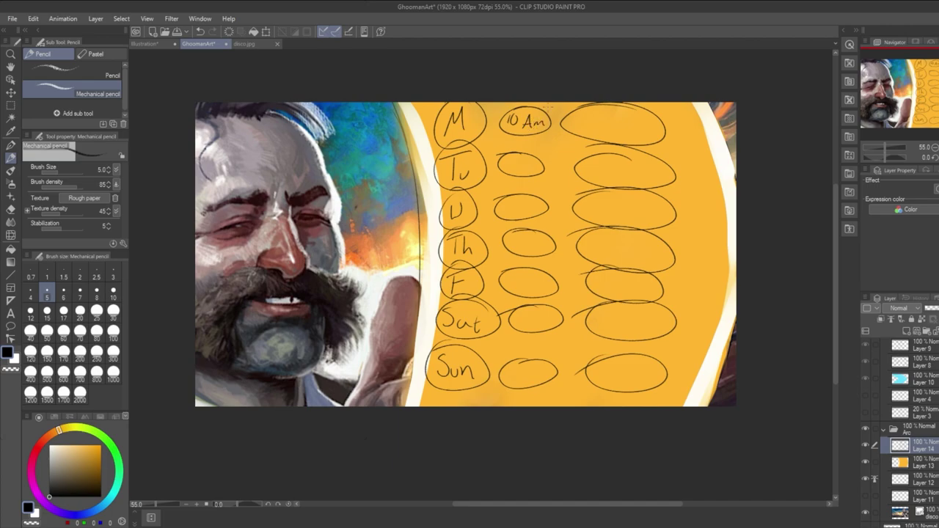
mouse_move(579, 114)
left_mouse_down()
mouse_move(636, 126)
mouse_move(636, 117)
mouse_move(639, 133)
mouse_move(606, 137)
mouse_move(652, 129)
left_mouse_up()
mouse_move(638, 117)
left_mouse_down()
mouse_move(641, 110)
mouse_move(641, 127)
left_mouse_up()
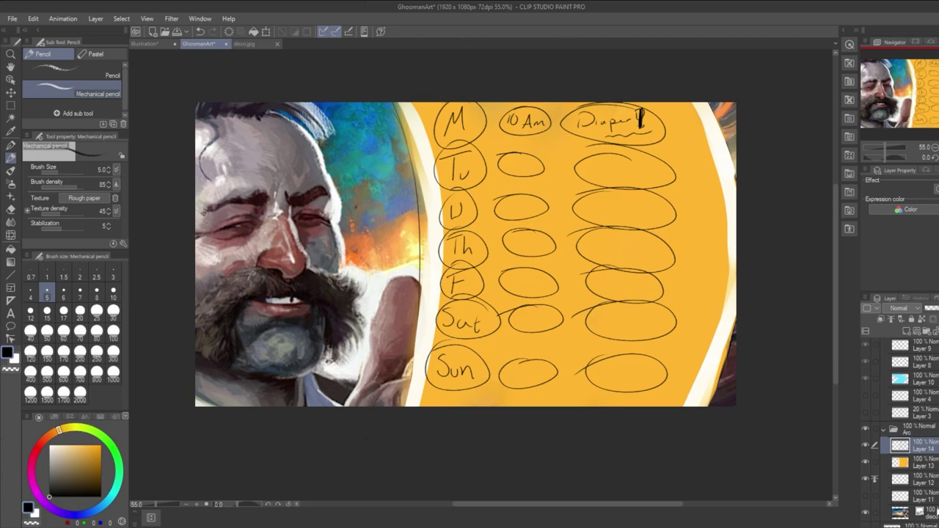
Move the disco image layer right and slightly down so the face fills the area beside the left arc.
left_click(928, 512)
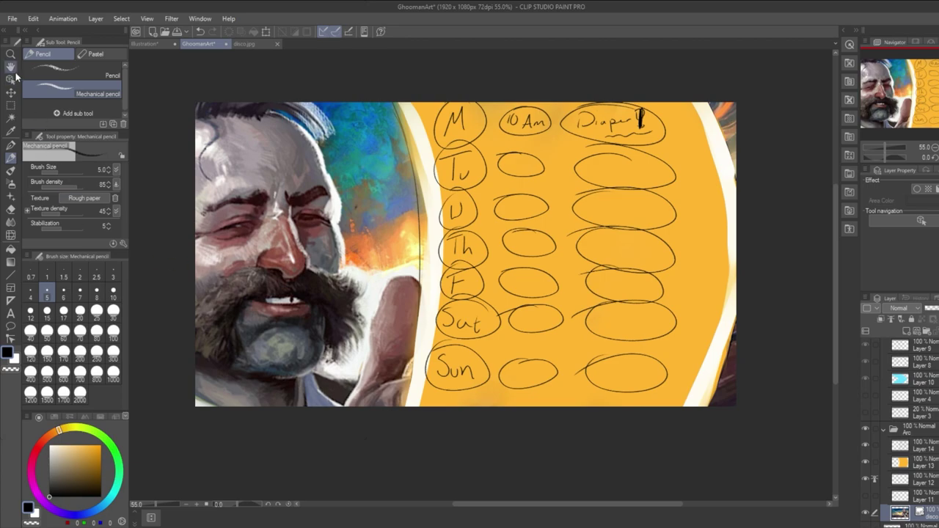
left_click(12, 93)
left_click_drag(379, 231, 441, 251)
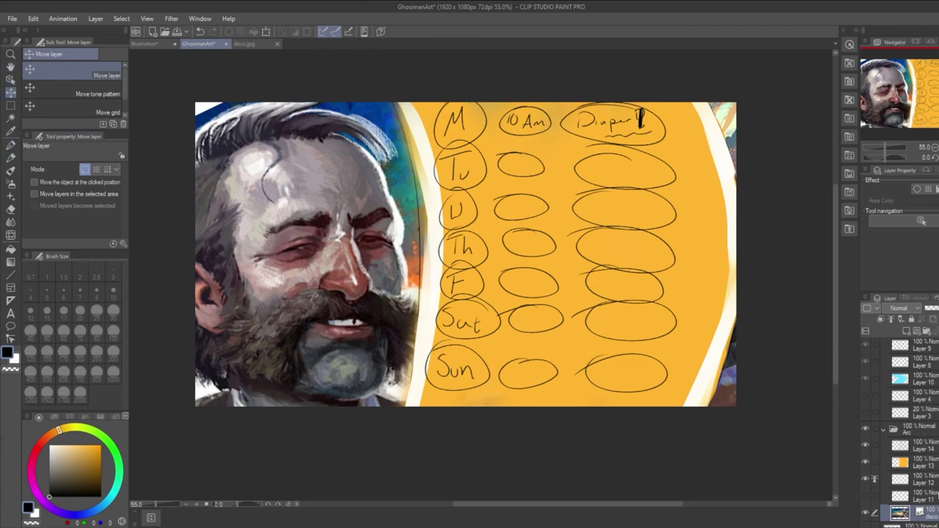
Collapse the Arc and Chevron layer folders.
left_click(906, 479)
left_click(913, 496)
left_click(913, 513)
left_click(882, 430)
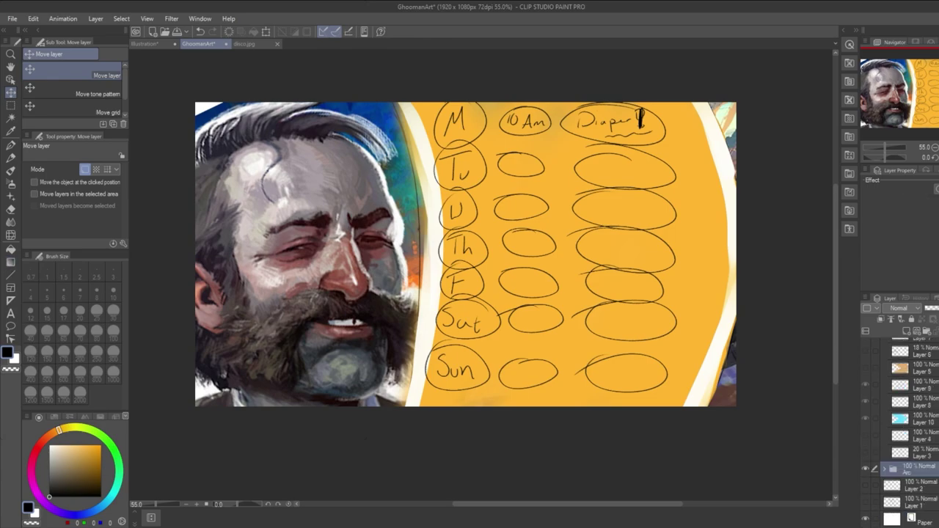
scroll(882, 382, "up", 1)
left_click(884, 346)
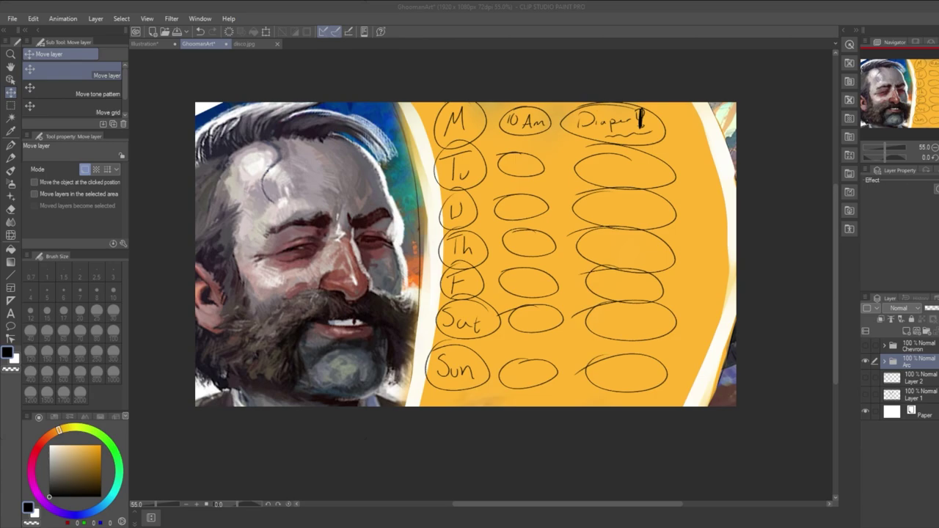
mouse_move(834, 262)
left_mouse_down()
mouse_move(835, 275)
mouse_move(835, 250)
left_mouse_up()
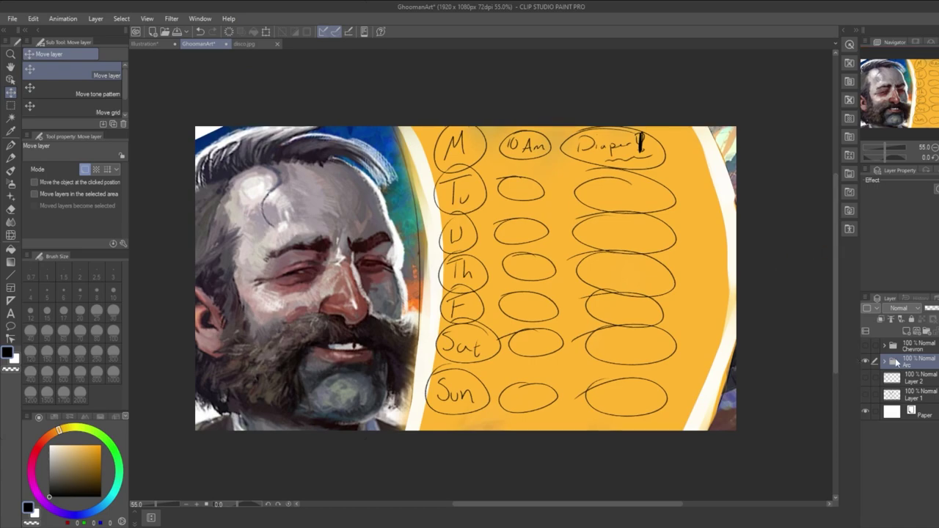
Create a layer folder named Column below Arc, add a vector layer inside it, and hide the Arc folder.
left_click(922, 381)
left_click(927, 335)
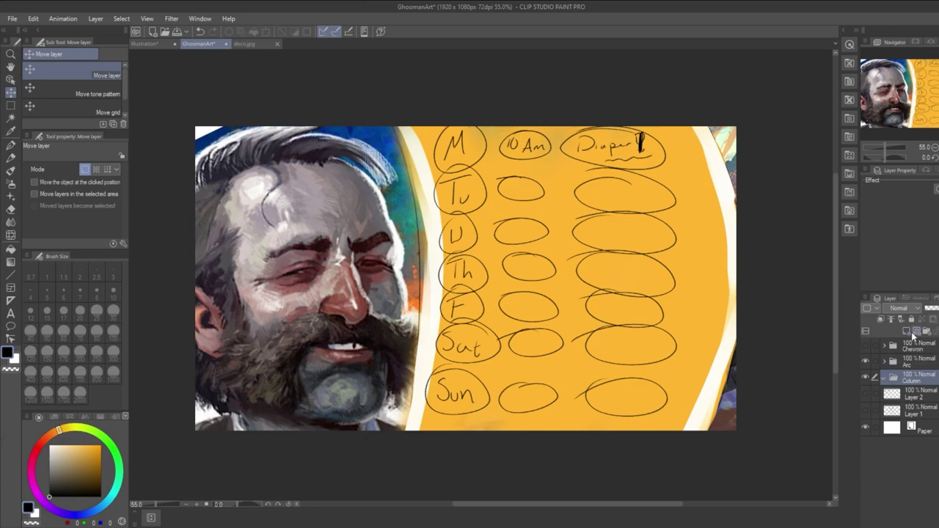
left_click(913, 330)
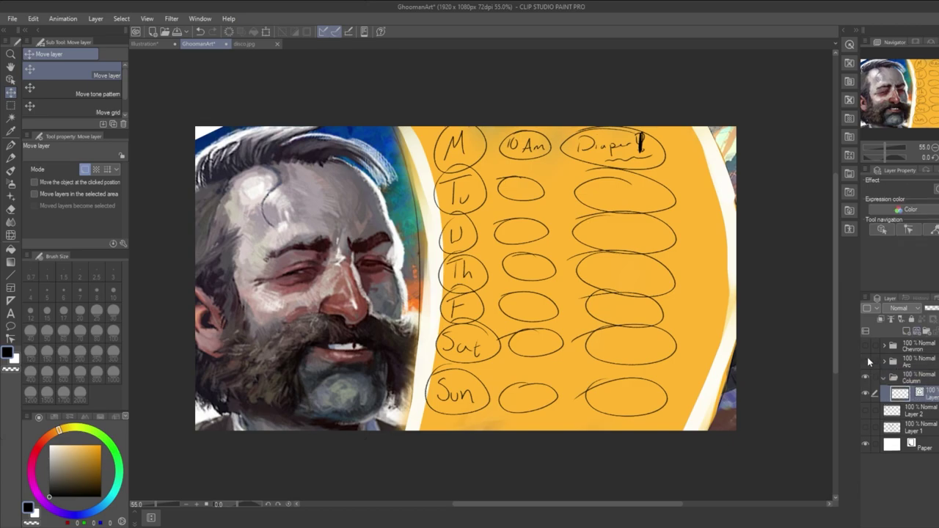
left_click(868, 362)
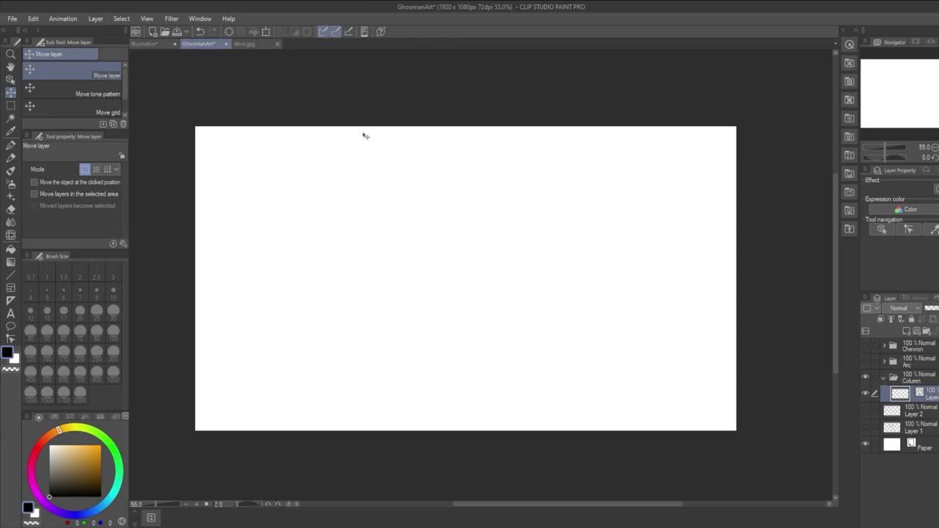
Draw a curved column outline down the full canvas height, left of centre, with the Mechanical pencil at size 5.
left_click(10, 143)
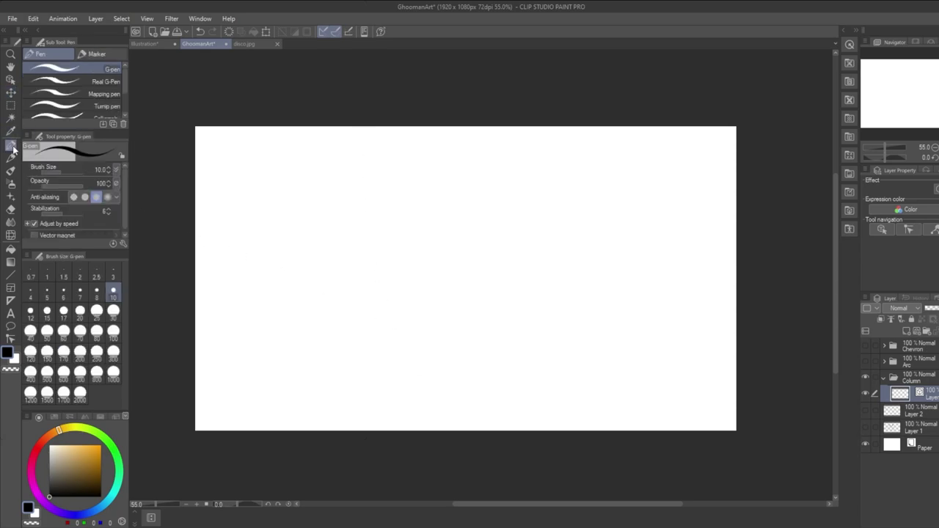
left_click(11, 159)
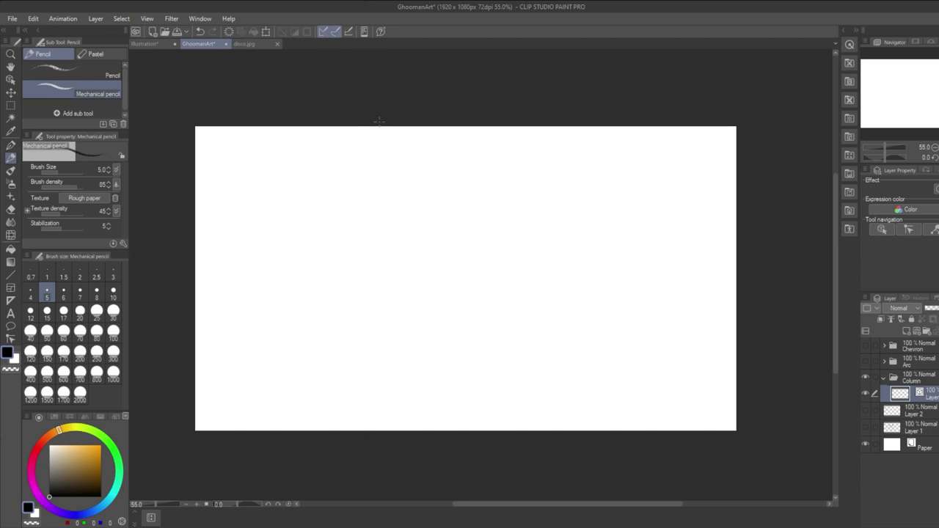
mouse_move(352, 125)
left_mouse_down()
mouse_move(376, 149)
mouse_move(397, 313)
mouse_move(393, 369)
mouse_move(371, 391)
mouse_move(352, 392)
mouse_move(327, 438)
left_mouse_up()
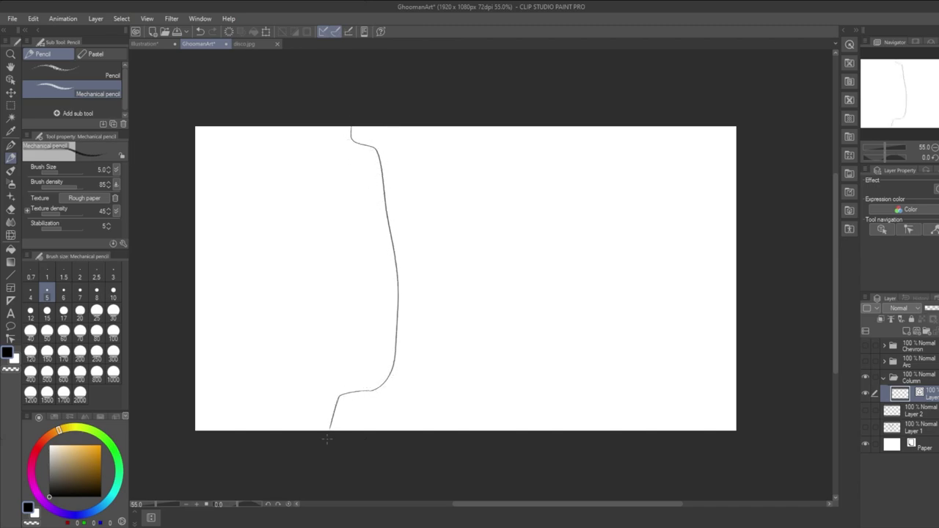
Draw the opposite curved column outline down the full canvas height, right of centre, and write ART in both outer areas.
mouse_move(609, 136)
left_mouse_down()
mouse_move(566, 142)
mouse_move(561, 180)
mouse_move(572, 270)
mouse_move(610, 362)
mouse_move(620, 441)
left_mouse_up()
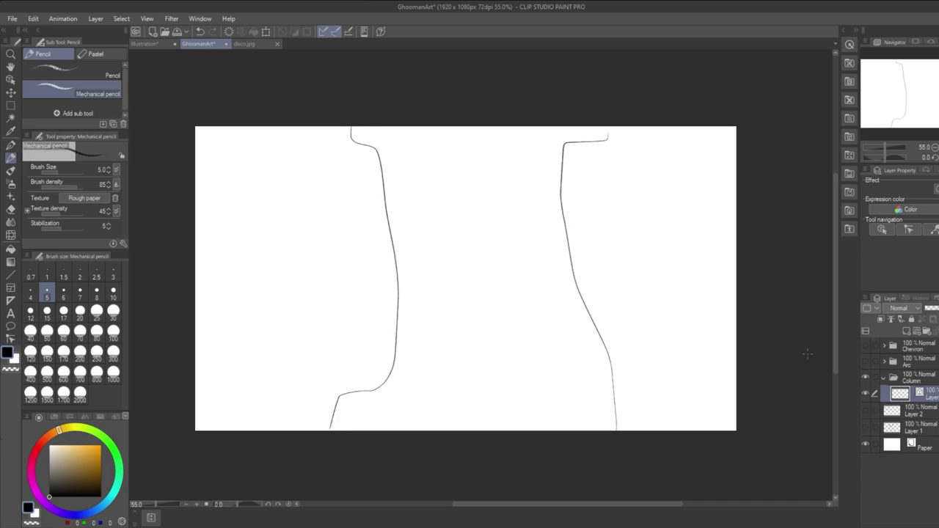
mouse_move(234, 323)
left_mouse_down()
mouse_move(246, 290)
mouse_move(251, 310)
left_mouse_up()
left_click_drag(237, 301, 249, 296)
mouse_move(254, 271)
left_mouse_down()
mouse_move(256, 301)
mouse_move(267, 296)
left_mouse_up()
mouse_move(273, 277)
left_mouse_down()
mouse_move(273, 294)
mouse_move(296, 261)
left_mouse_up()
mouse_move(615, 273)
left_mouse_down()
mouse_move(634, 270)
mouse_move(637, 250)
left_mouse_up()
mouse_move(638, 267)
left_mouse_down()
mouse_move(641, 249)
mouse_move(659, 266)
left_mouse_up()
left_click_drag(670, 237, 671, 265)
left_click_drag(657, 238, 694, 226)
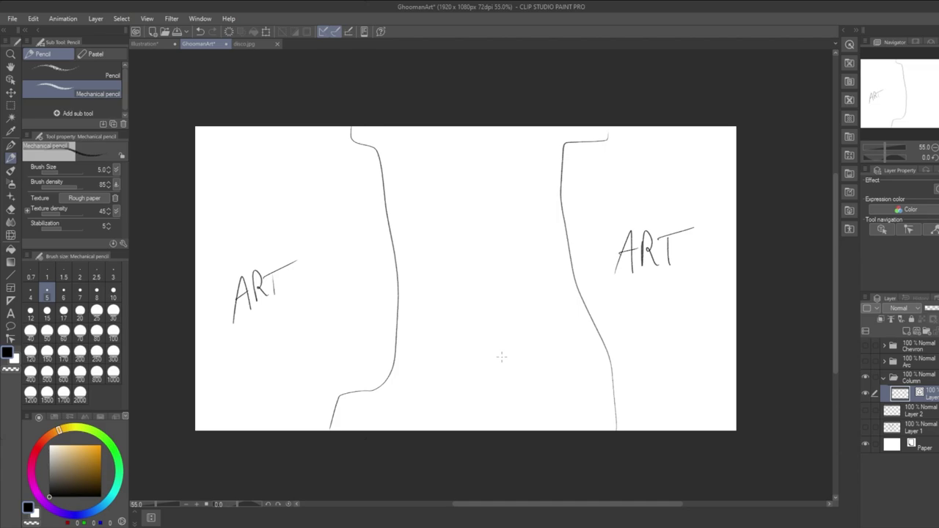
Draw an arched line and a sagging line across the column, forming a horizontal curved band between the two ART areas.
left_click_drag(398, 244, 601, 259)
mouse_move(586, 324)
left_mouse_down()
mouse_move(493, 356)
mouse_move(341, 326)
mouse_move(359, 337)
left_mouse_up()
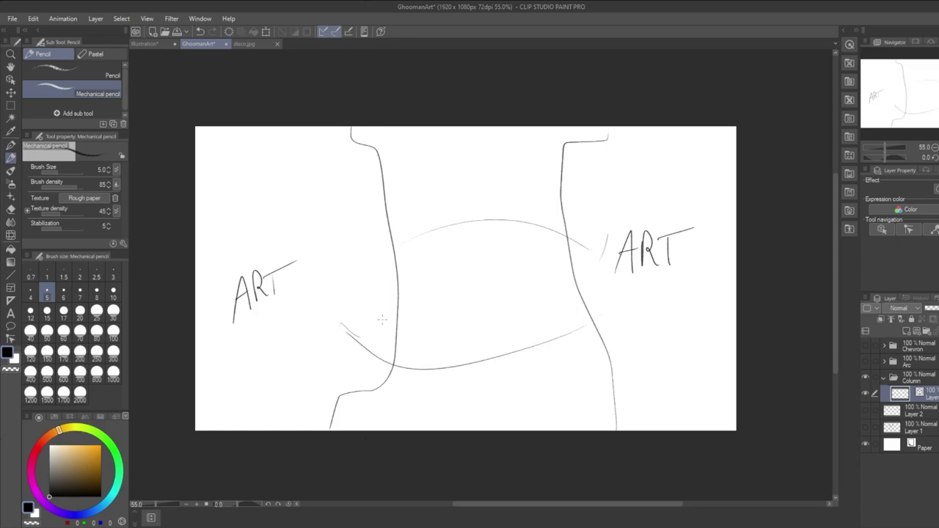
left_click_drag(362, 268, 411, 244)
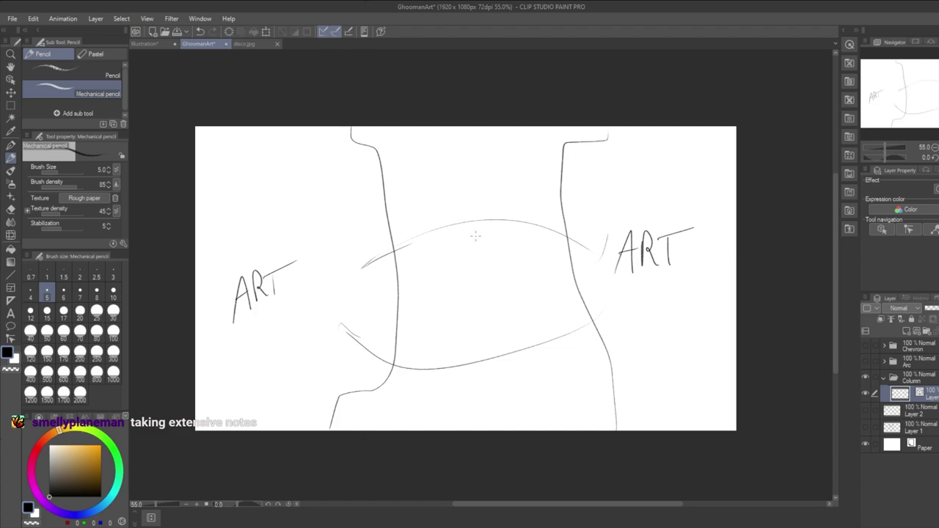
Write the day labels M, Tu, W, Th, F, Sat and Sun down the inner side of the left column outline.
left_click(400, 145)
mouse_move(418, 136)
left_mouse_down()
mouse_move(403, 153)
mouse_move(394, 130)
left_mouse_up()
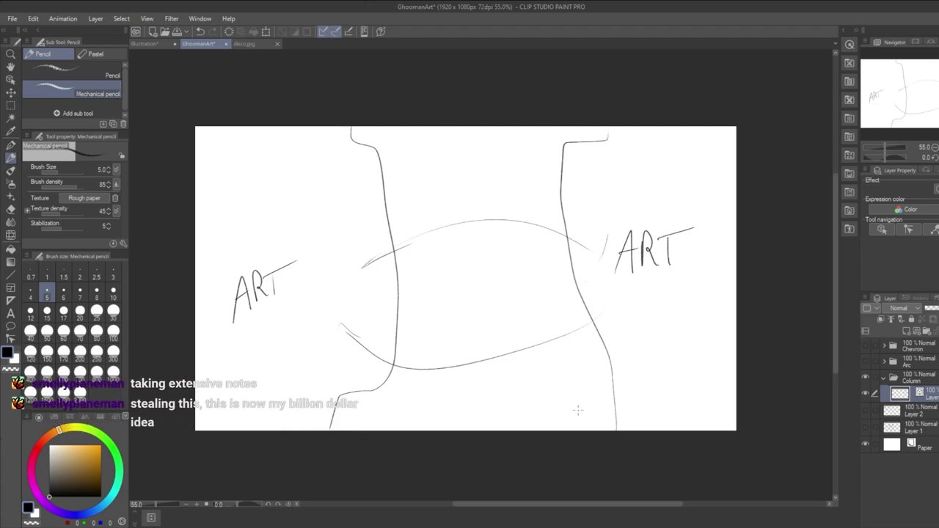
mouse_move(389, 155)
left_mouse_down()
mouse_move(395, 145)
mouse_move(404, 153)
mouse_move(395, 155)
mouse_move(386, 209)
left_mouse_up()
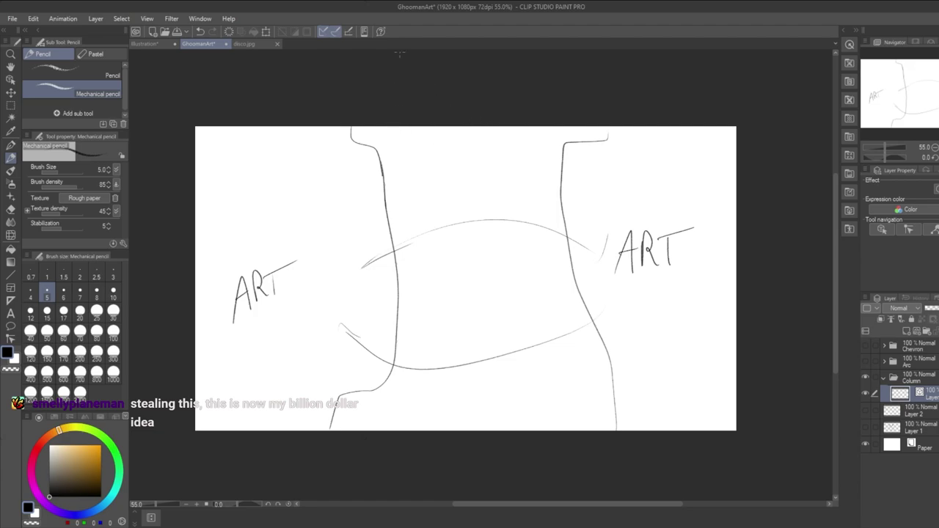
mouse_move(391, 154)
left_mouse_down()
mouse_move(403, 150)
mouse_move(397, 186)
mouse_move(413, 159)
mouse_move(406, 220)
mouse_move(411, 206)
left_mouse_up()
left_click_drag(395, 250, 406, 247)
left_click_drag(400, 249, 400, 268)
mouse_move(408, 244)
left_mouse_down()
mouse_move(408, 269)
mouse_move(423, 267)
mouse_move(410, 304)
left_mouse_up()
mouse_move(411, 289)
left_mouse_down()
mouse_move(426, 285)
mouse_move(423, 295)
left_mouse_up()
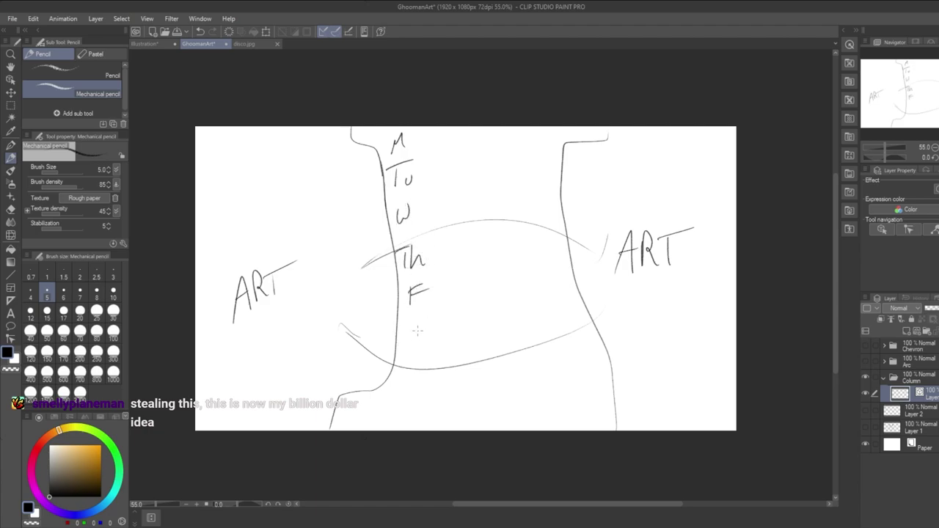
mouse_move(411, 330)
left_mouse_down()
mouse_move(403, 344)
mouse_move(424, 343)
left_mouse_up()
mouse_move(428, 329)
left_mouse_down()
mouse_move(428, 343)
mouse_move(433, 334)
left_mouse_up()
mouse_move(396, 380)
left_mouse_down()
mouse_move(388, 391)
mouse_move(408, 383)
mouse_move(421, 390)
left_mouse_up()
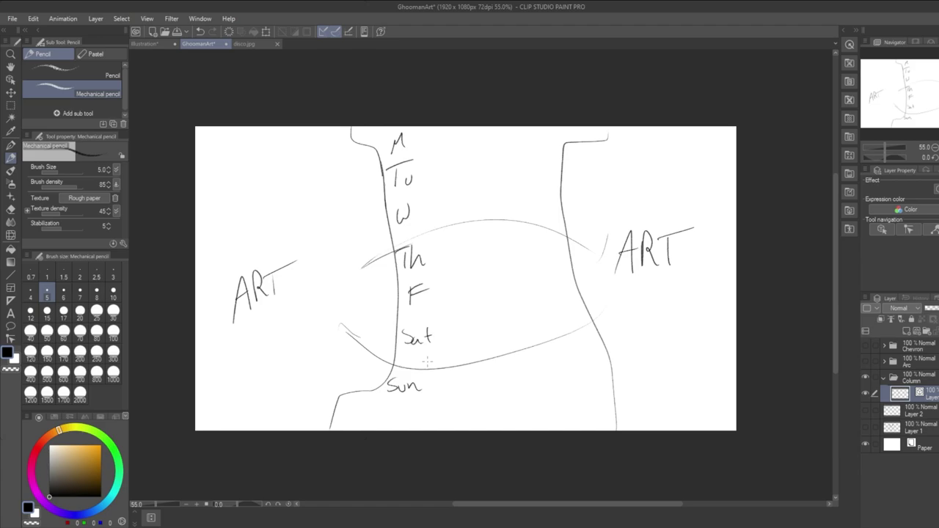
Erase the column outlines, day labels and both ART notes, and write one large ART across the middle of the canvas.
mouse_move(417, 132)
left_mouse_down()
mouse_move(413, 433)
mouse_move(392, 342)
mouse_move(432, 374)
mouse_move(389, 252)
mouse_move(358, 260)
mouse_move(346, 407)
mouse_move(356, 323)
mouse_move(383, 434)
mouse_move(501, 235)
mouse_move(572, 321)
mouse_move(606, 404)
mouse_move(564, 352)
mouse_move(431, 446)
mouse_move(556, 214)
mouse_move(593, 182)
mouse_move(577, 239)
mouse_move(567, 218)
left_mouse_up()
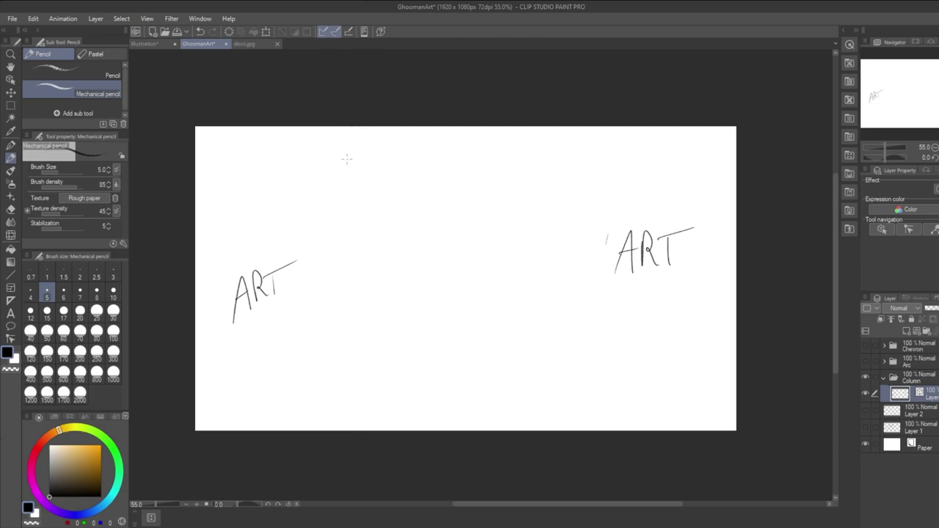
mouse_move(645, 235)
left_mouse_down()
mouse_move(659, 202)
mouse_move(652, 280)
mouse_move(643, 269)
mouse_move(639, 195)
mouse_move(559, 240)
mouse_move(362, 261)
mouse_move(258, 289)
mouse_move(228, 279)
left_mouse_up()
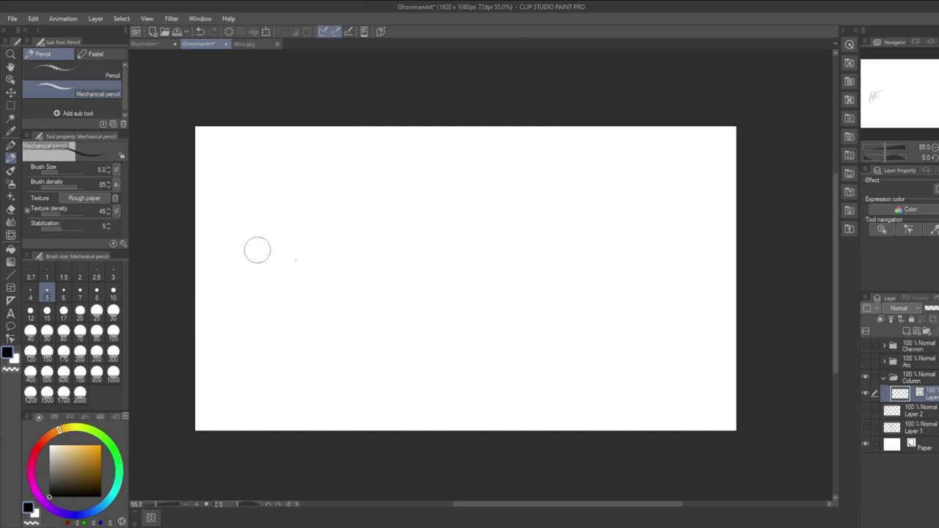
mouse_move(413, 275)
left_mouse_down()
mouse_move(417, 253)
mouse_move(480, 270)
mouse_move(543, 236)
left_mouse_up()
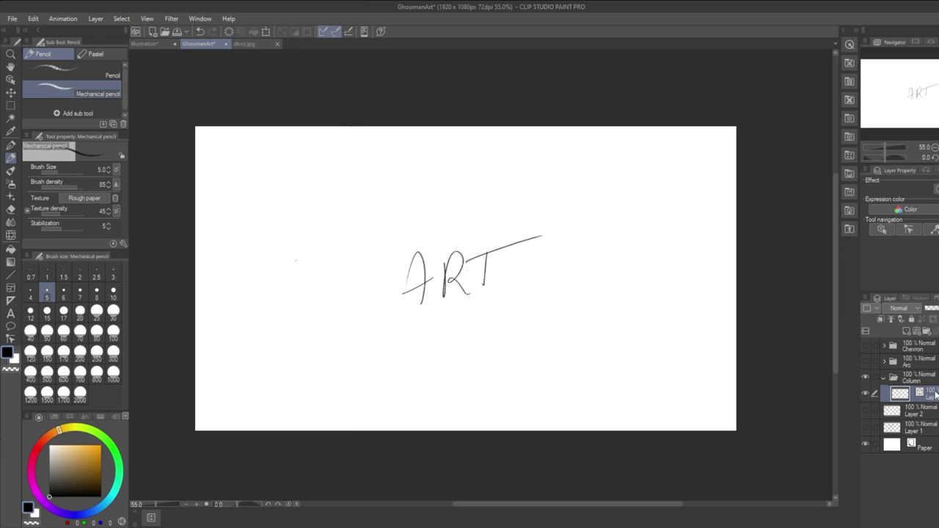
Lower the ART layer's opacity to 30% and add a raster layer above it in the Column folder.
left_click(936, 308)
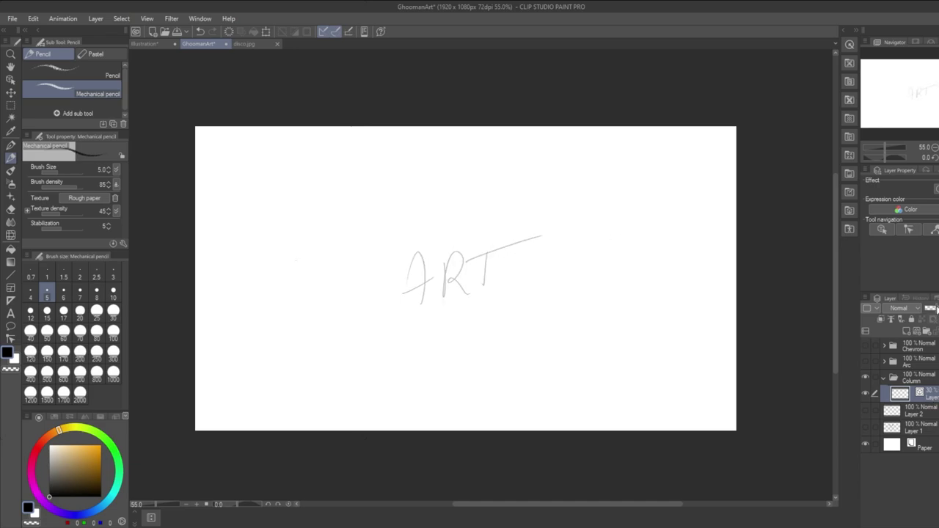
left_click(906, 332)
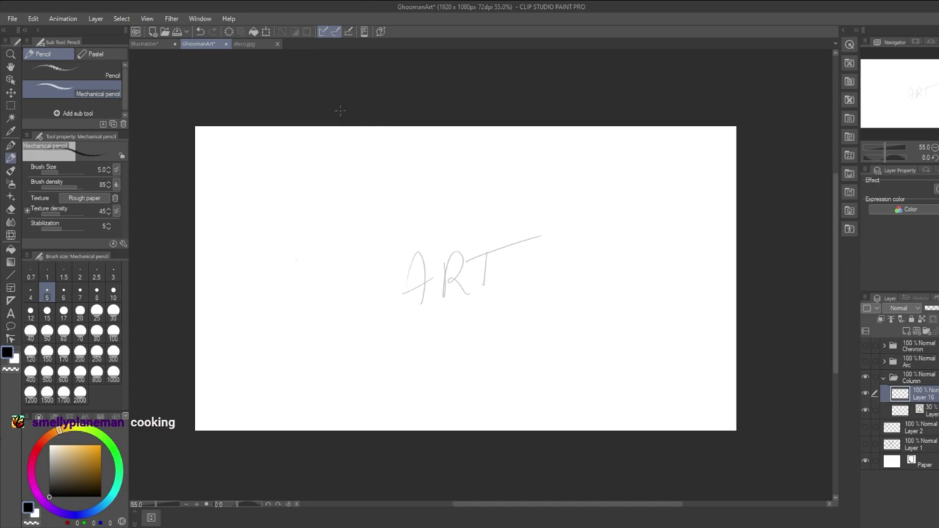
left_click_drag(334, 95, 322, 444)
left_click_drag(485, 102, 470, 440)
mouse_move(634, 103)
left_mouse_down()
mouse_move(638, 268)
mouse_move(625, 440)
left_mouse_up()
key("ctrl+z")
key("ctrl+z")
key("ctrl+z")
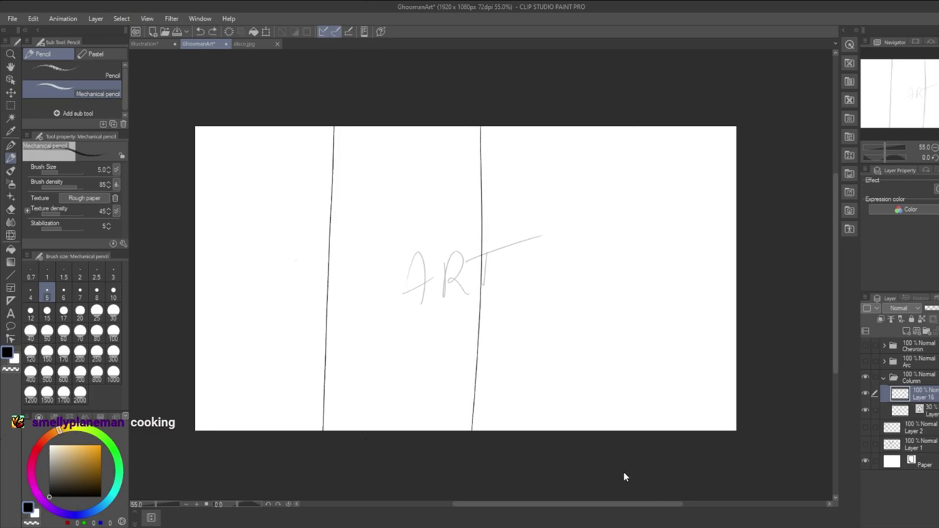
Draw six full-height vertical lines across the canvas centre, forming narrow columns on the left and a wide one on the right.
left_click_drag(374, 110, 370, 440)
left_click_drag(409, 118, 418, 440)
left_click_drag(481, 116, 480, 439)
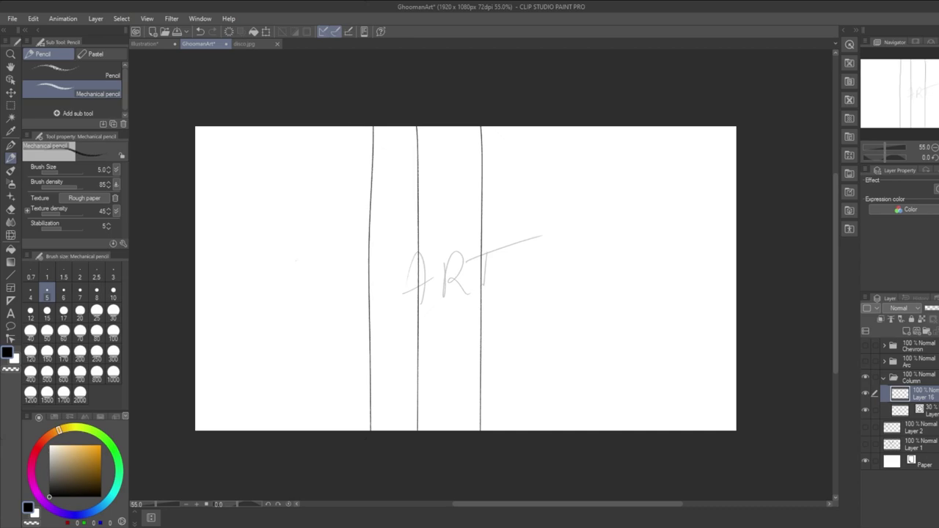
left_click_drag(609, 121, 609, 438)
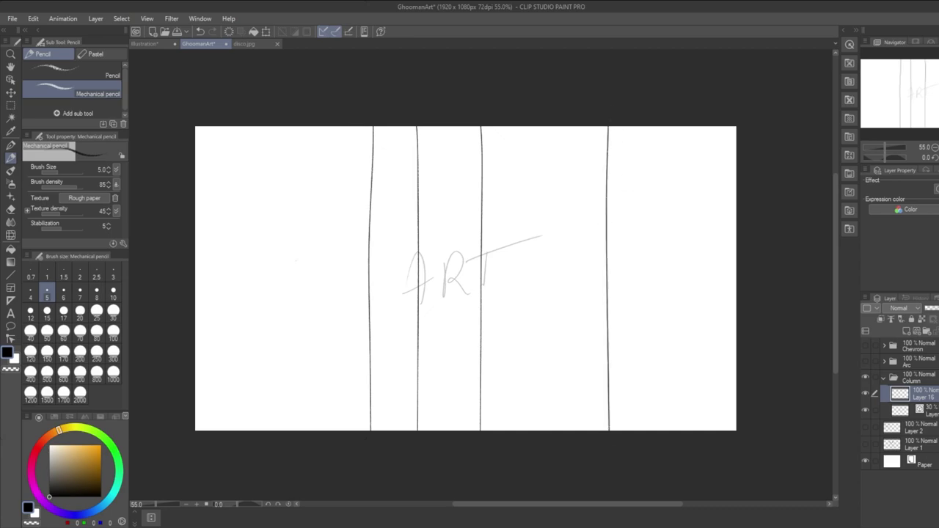
left_click_drag(449, 125, 452, 437)
left_click_drag(392, 118, 389, 437)
key("ctrl+z")
left_click_drag(404, 123, 398, 437)
key("ctrl+z")
left_click_drag(403, 123, 397, 438)
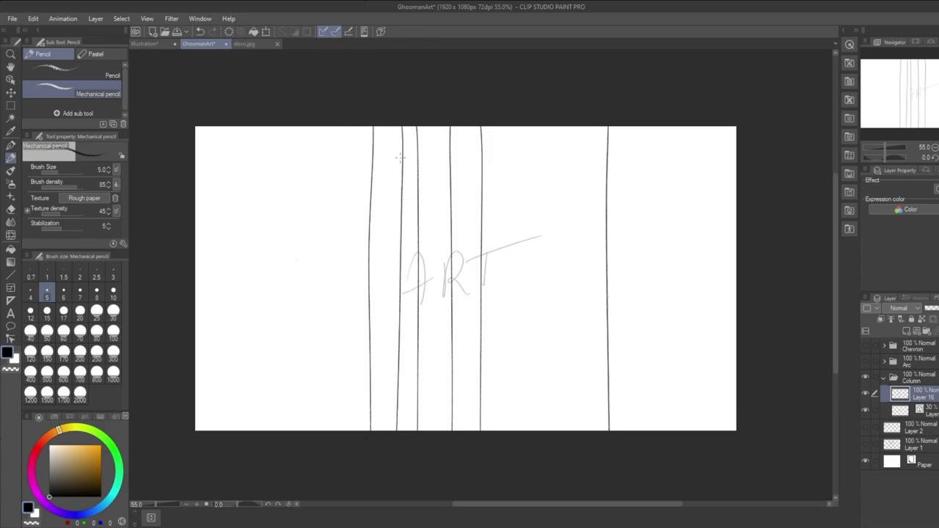
Bridge the narrow gap between the first two columns with short curves near both ends, and label the columns M, AM and Game/Description.
left_click_drag(402, 154, 419, 153)
left_click_drag(397, 407, 420, 406)
left_click_drag(379, 168, 394, 145)
key("ctrl+z")
left_click_drag(427, 146, 449, 141)
left_click(453, 141)
mouse_move(503, 134)
left_mouse_down()
mouse_move(541, 135)
mouse_move(570, 143)
mouse_move(592, 135)
left_mouse_up()
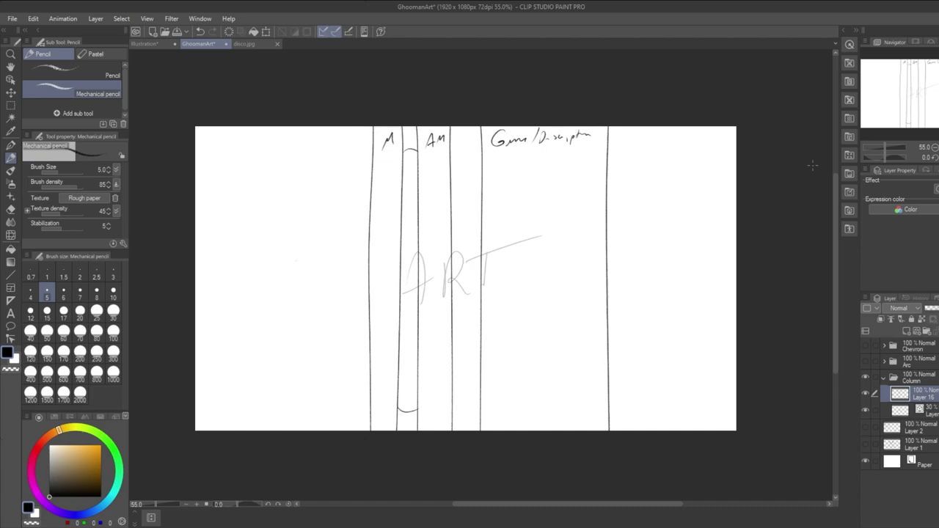
Move the disco image layer from the Arc folder into the Column folder below the line sketch, hide it, and reselect the sketch layer.
left_click(882, 382)
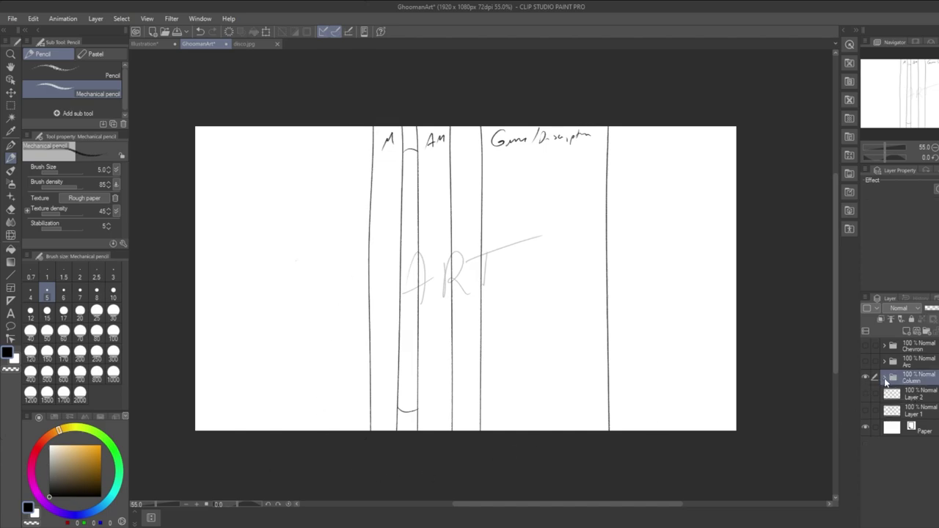
left_click(884, 361)
left_click_drag(928, 442, 933, 485)
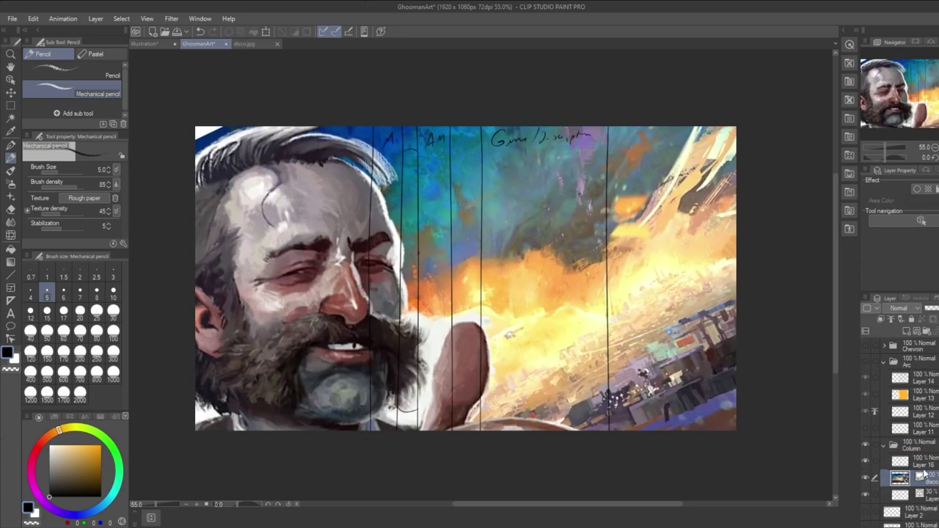
mouse_move(938, 308)
left_mouse_down()
mouse_move(928, 308)
mouse_move(937, 308)
left_mouse_up()
left_click(933, 464)
left_click(922, 477)
left_click(865, 479)
left_click(933, 465)
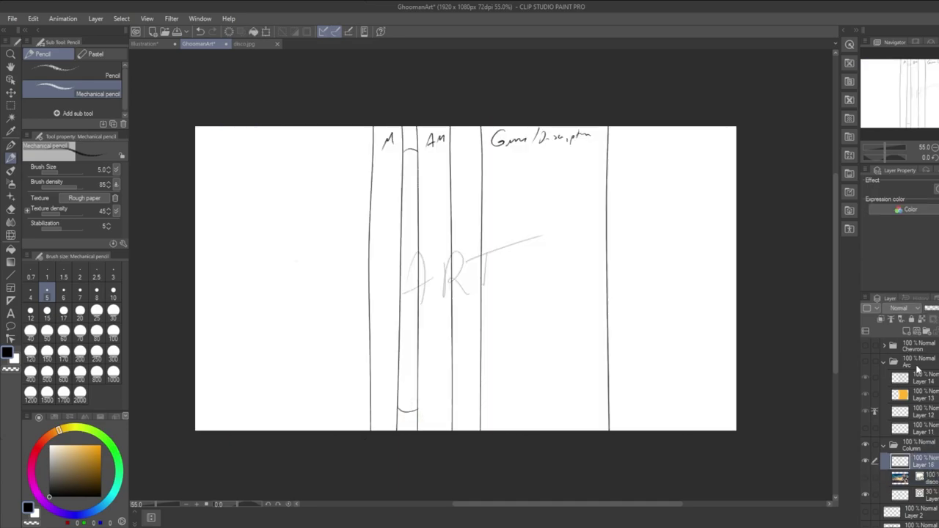
Add a layer above the line sketch and paint the day, time and description columns bright green with the Round mixing brush at size 50.
left_click(908, 331)
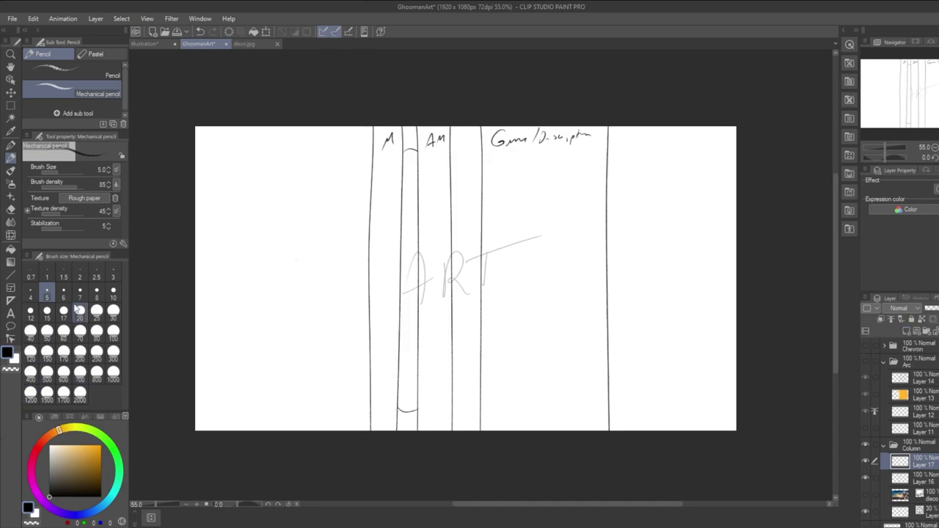
left_click(11, 171)
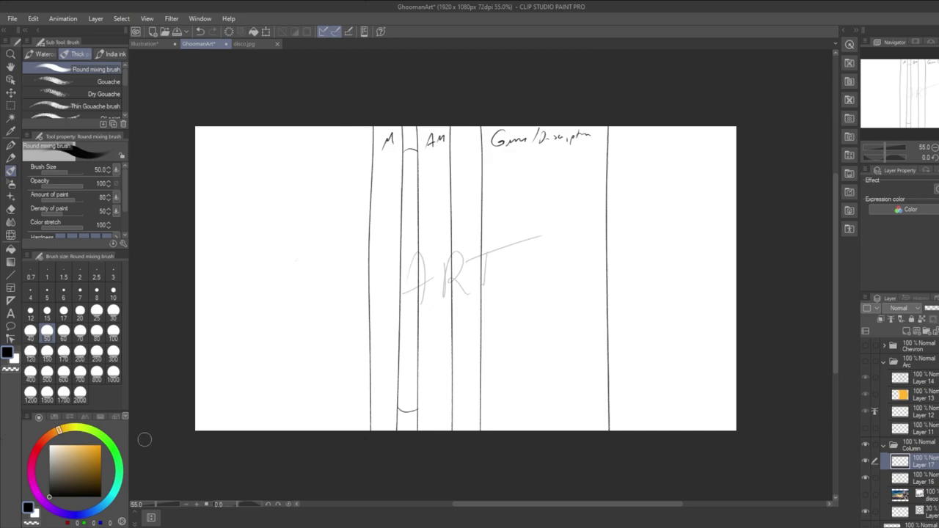
left_click_drag(77, 431, 103, 437)
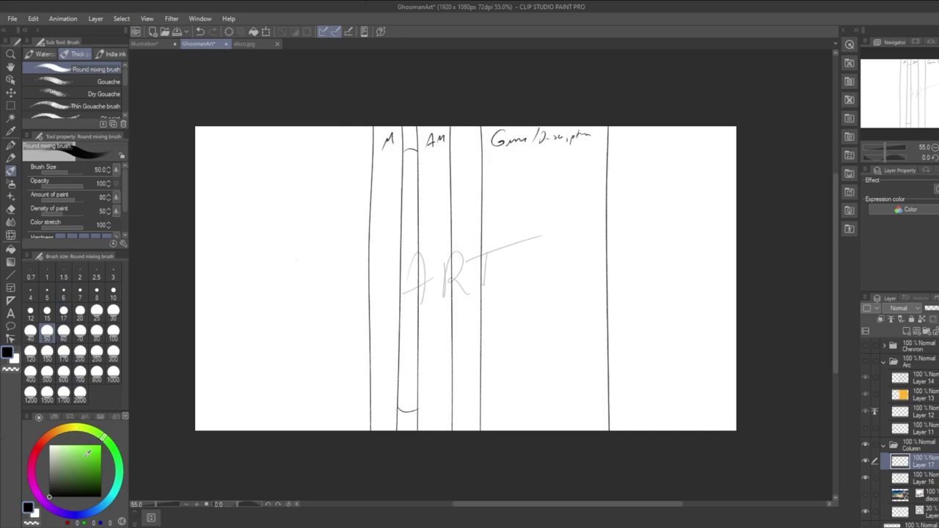
left_click(87, 445)
left_click_drag(392, 129, 382, 429)
mouse_move(384, 299)
left_mouse_down()
mouse_move(378, 163)
mouse_move(388, 134)
mouse_move(392, 217)
mouse_move(436, 133)
mouse_move(428, 404)
mouse_move(447, 282)
mouse_move(445, 149)
mouse_move(432, 168)
left_mouse_up()
mouse_move(501, 141)
left_mouse_down()
mouse_move(508, 429)
mouse_move(507, 273)
mouse_move(532, 436)
mouse_move(564, 301)
mouse_move(591, 445)
mouse_move(582, 267)
mouse_move(608, 117)
mouse_move(568, 279)
mouse_move(555, 206)
mouse_move(539, 271)
mouse_move(515, 261)
mouse_move(499, 120)
left_mouse_up()
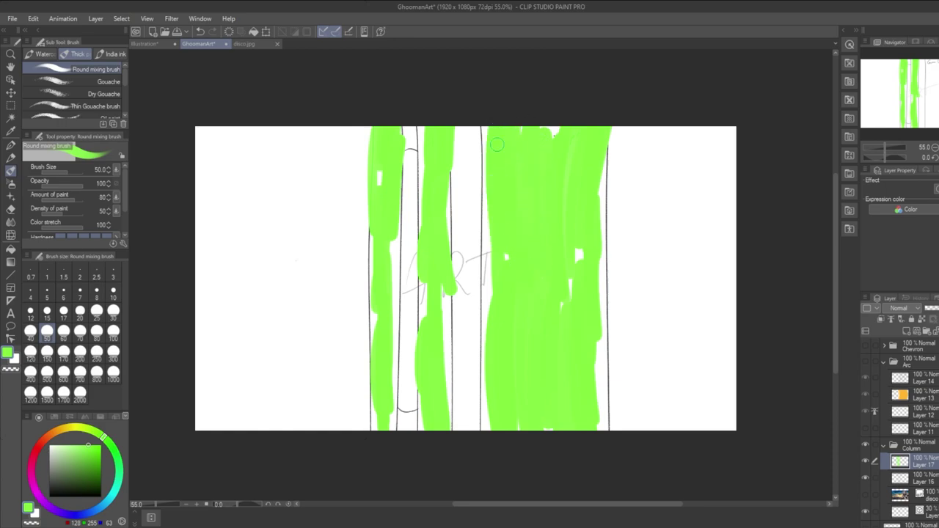
Fill out the green columns' edges and gaps, and join the two narrow columns with green at both ends.
left_click_drag(579, 418, 596, 343)
mouse_move(415, 416)
left_mouse_down()
mouse_move(397, 420)
mouse_move(412, 433)
left_mouse_up()
mouse_move(405, 131)
left_mouse_down()
mouse_move(440, 227)
mouse_move(445, 397)
mouse_move(427, 312)
mouse_move(439, 153)
mouse_move(443, 236)
mouse_move(429, 213)
mouse_move(431, 182)
mouse_move(410, 217)
mouse_move(383, 225)
mouse_move(388, 324)
mouse_move(379, 304)
mouse_move(402, 331)
left_mouse_up()
left_click_drag(543, 125, 556, 199)
left_click_drag(596, 301, 600, 236)
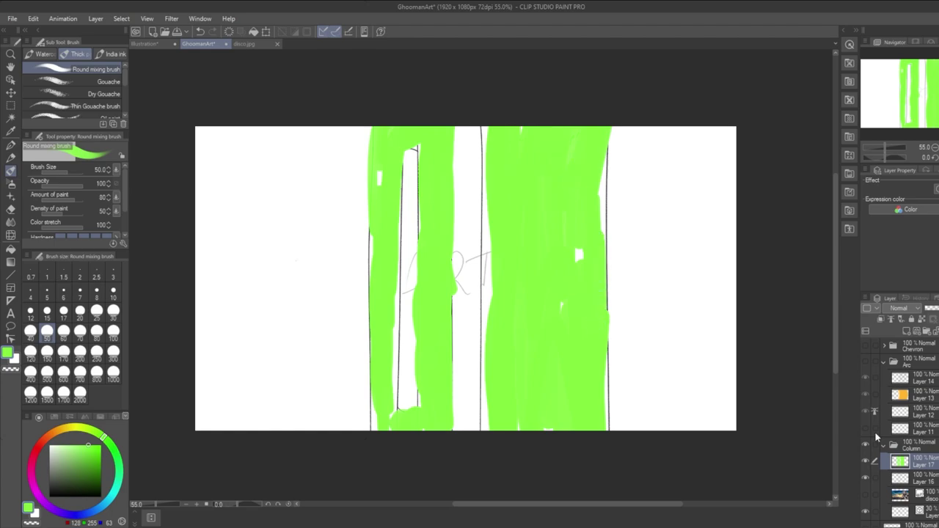
Show the disco image layer in the Column folder and move the image up and to the left behind the green columns.
left_click(865, 496)
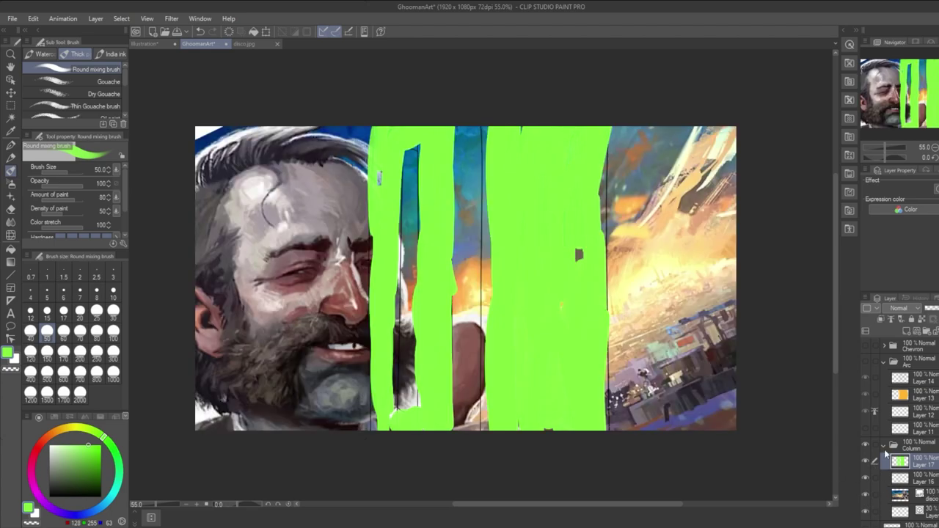
left_click(923, 478)
left_click(10, 91)
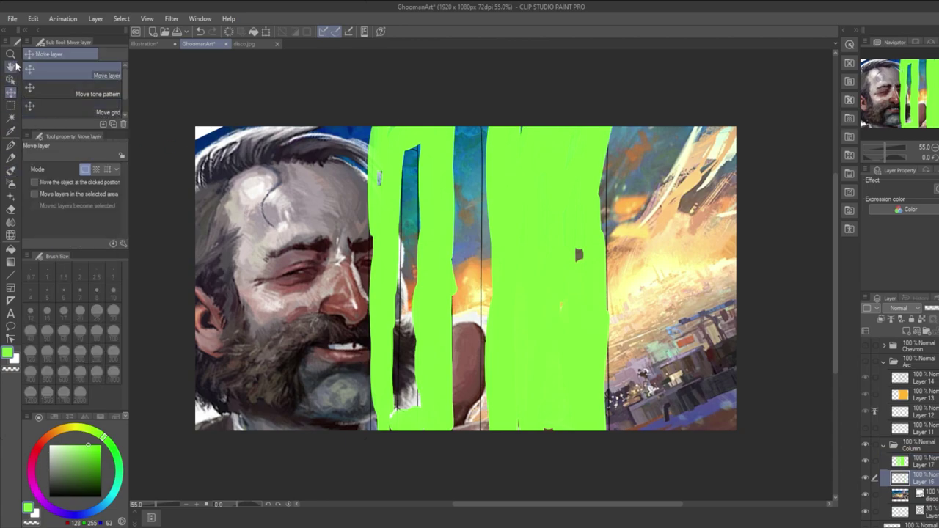
left_click(11, 80)
left_click(313, 215)
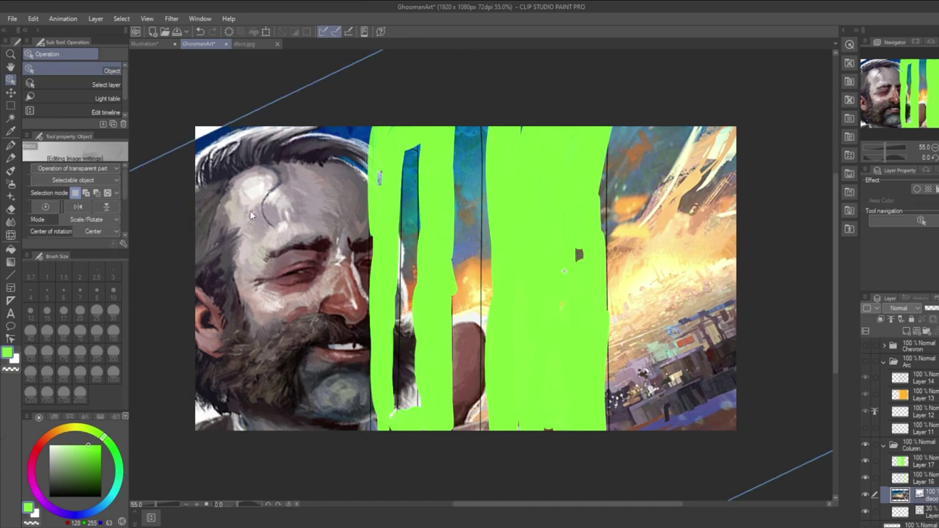
scroll(396, 218, "down", 2)
left_click_drag(424, 95, 497, 91)
left_click(526, 253)
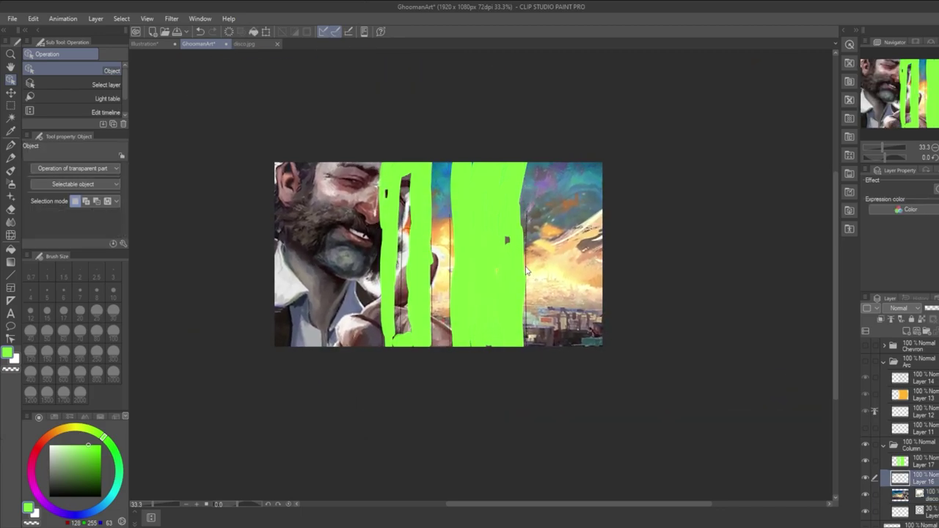
Scale the disco image down and position it so the man's head and hand fill the area left of the green columns.
left_click_drag(328, 208, 328, 268)
left_click_drag(793, 470, 654, 390)
left_click_drag(599, 313, 623, 338)
left_click_drag(704, 415, 620, 342)
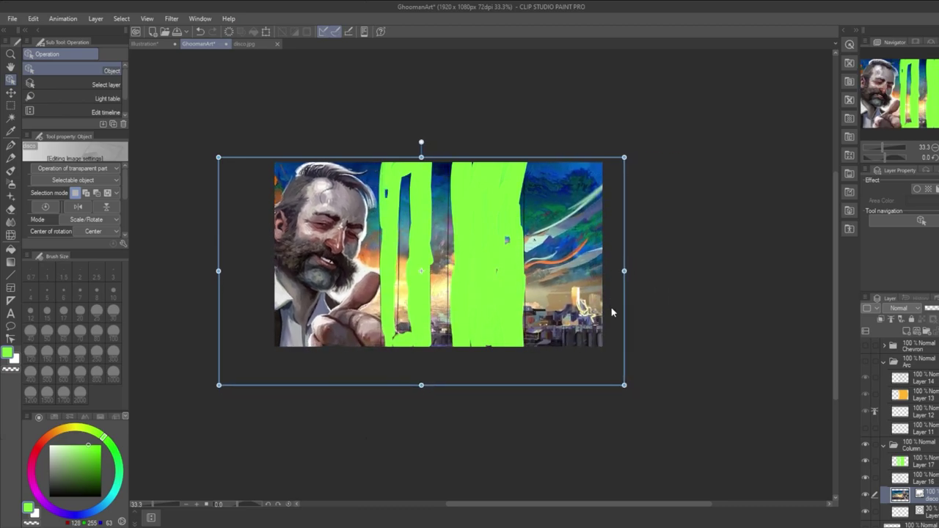
mouse_move(557, 294)
left_mouse_down()
mouse_move(568, 292)
mouse_move(564, 305)
left_mouse_up()
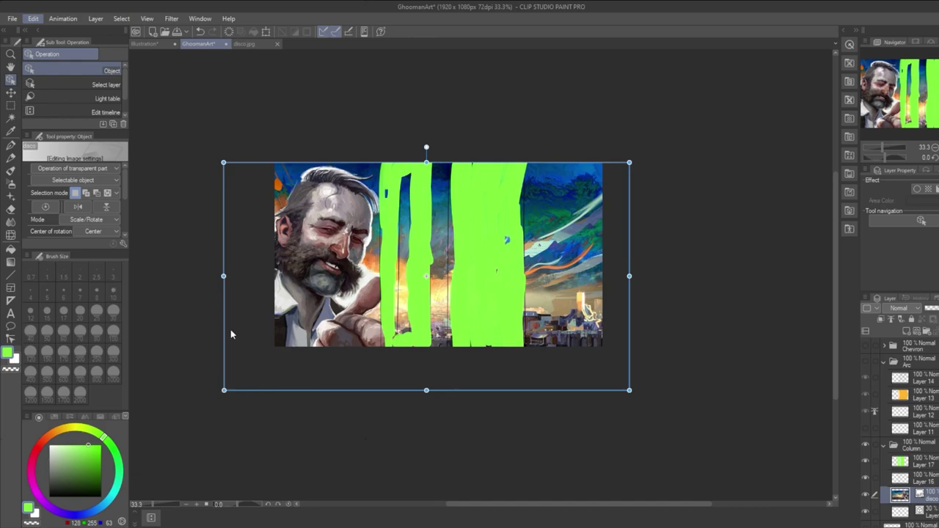
left_click(227, 368)
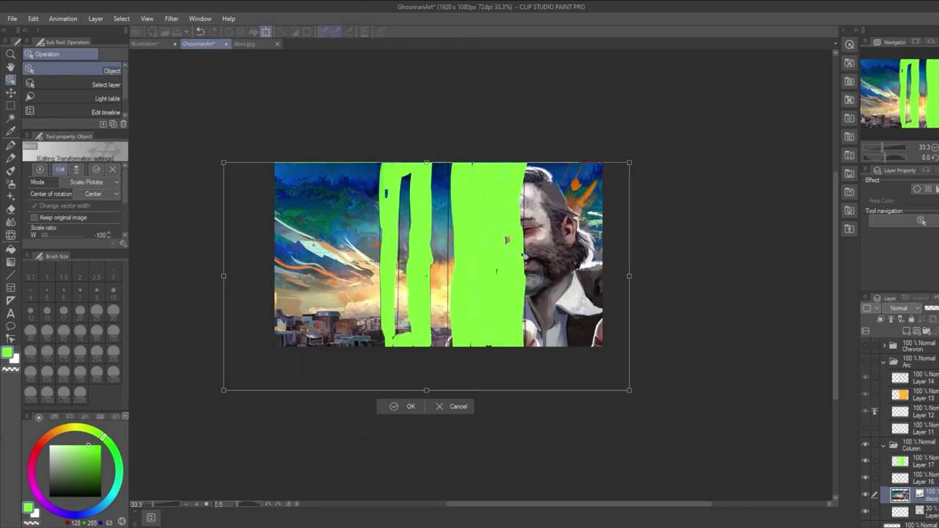
left_click_drag(567, 240, 563, 235)
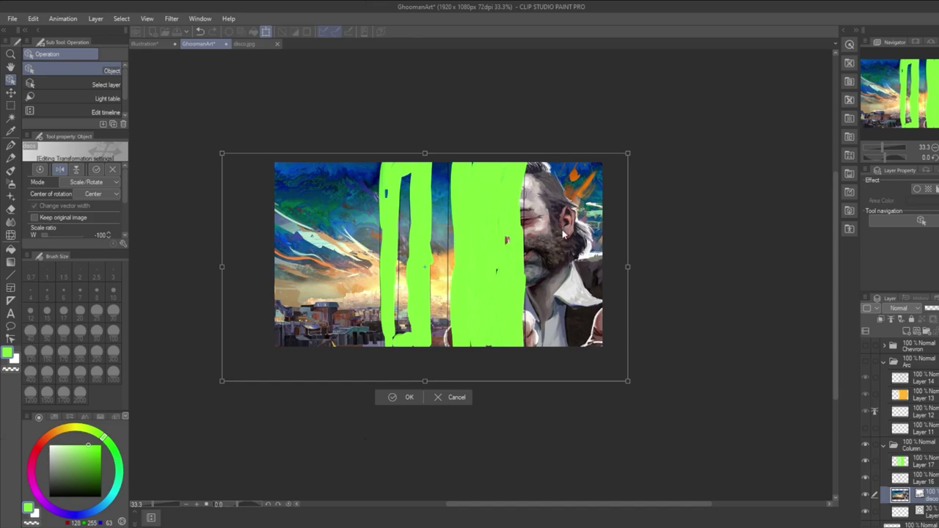
key("ctrl+z")
Try a mirrored, enlarged placement of the disco image behind the green columns.
left_click_drag(335, 277, 464, 286)
left_click_drag(341, 273, 250, 273)
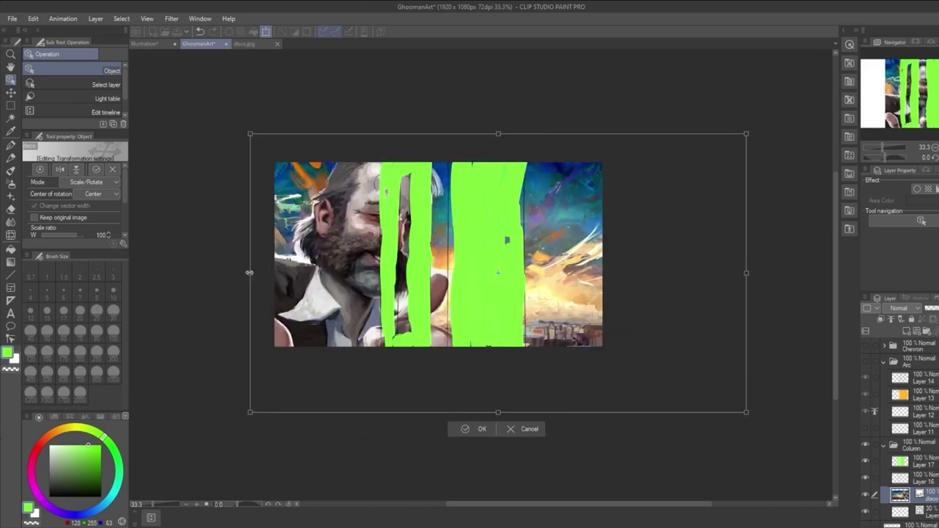
left_click_drag(383, 273, 409, 286)
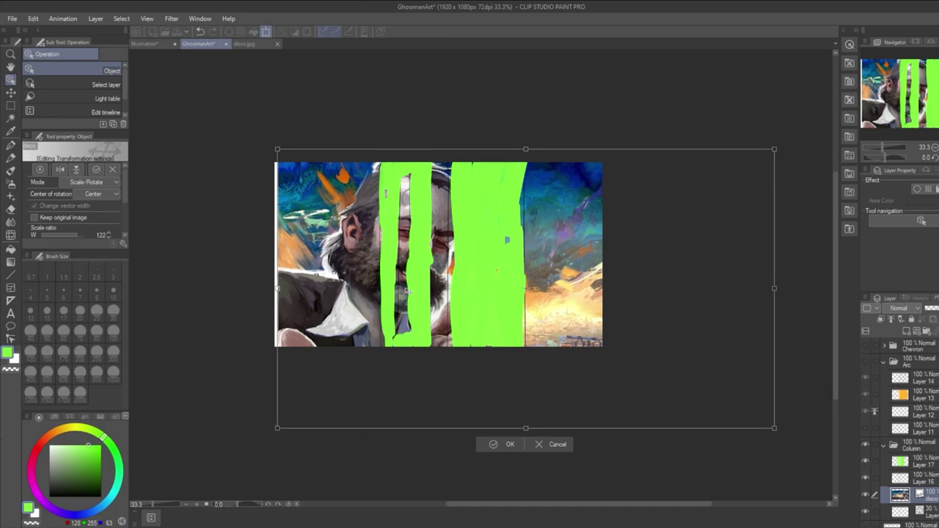
key("ctrl+z")
key("ctrl+z")
key("ctrl+z")
key("ctrl+z")
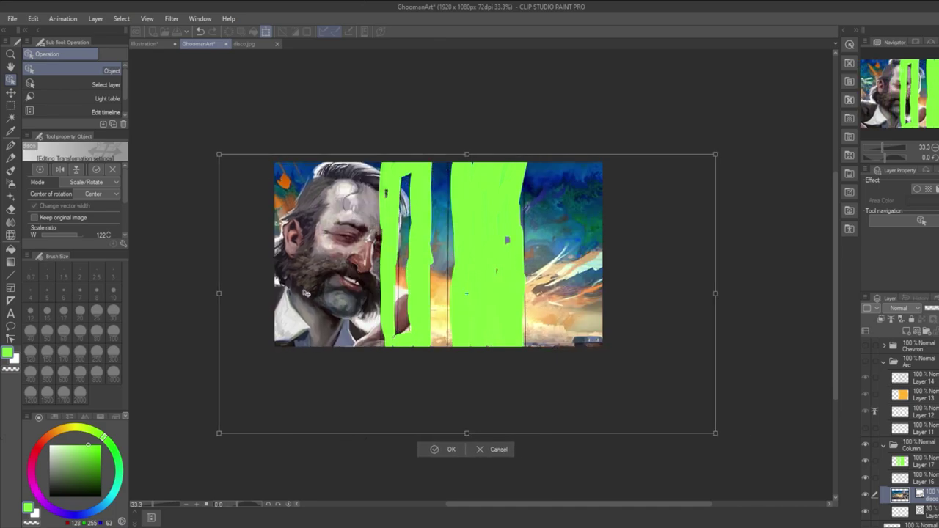
key("ctrl+z")
key("ctrl+z")
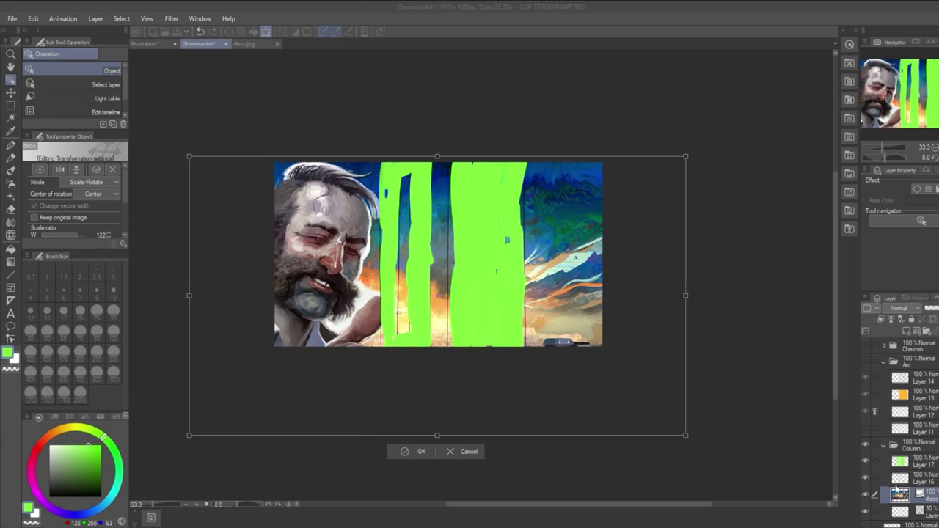
key("Escape")
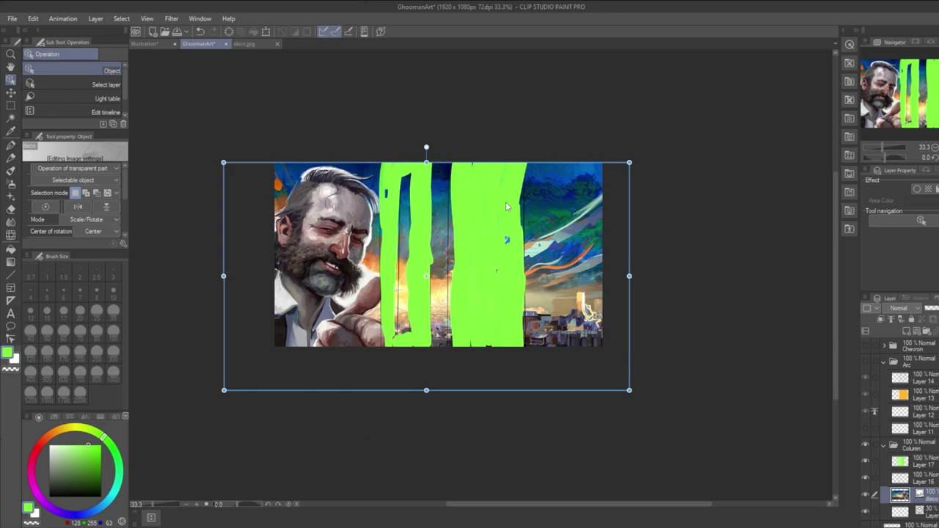
Hide the green column layer and the disco image, and make the line sketch on Layer 16 the active layer.
left_click(926, 482)
left_click(866, 463)
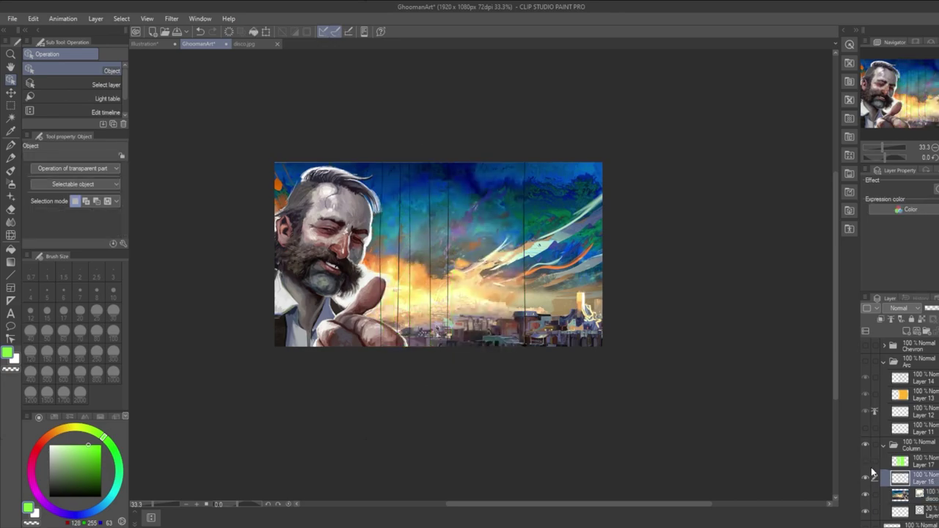
left_click(865, 495)
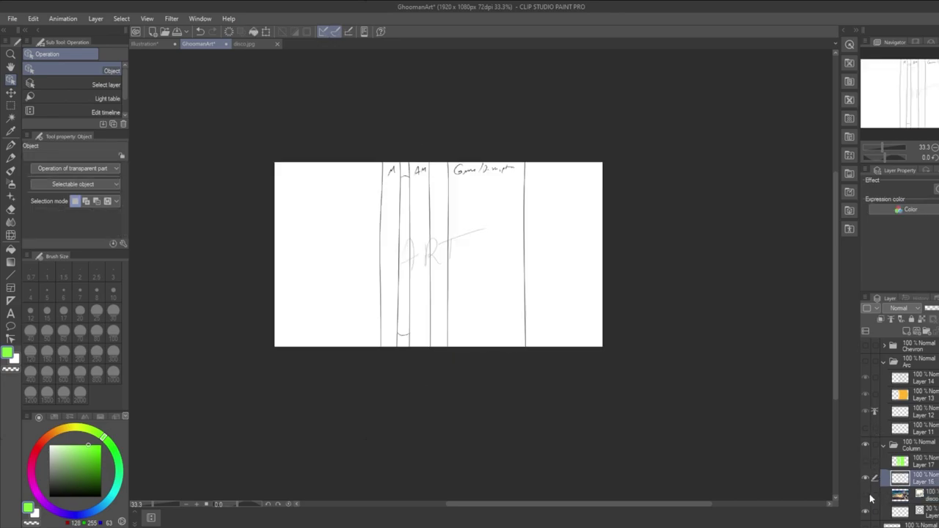
Draw six horizontal row dividers across the columns with the black Mechanical pencil at size 5.
left_click_drag(466, 257, 463, 276)
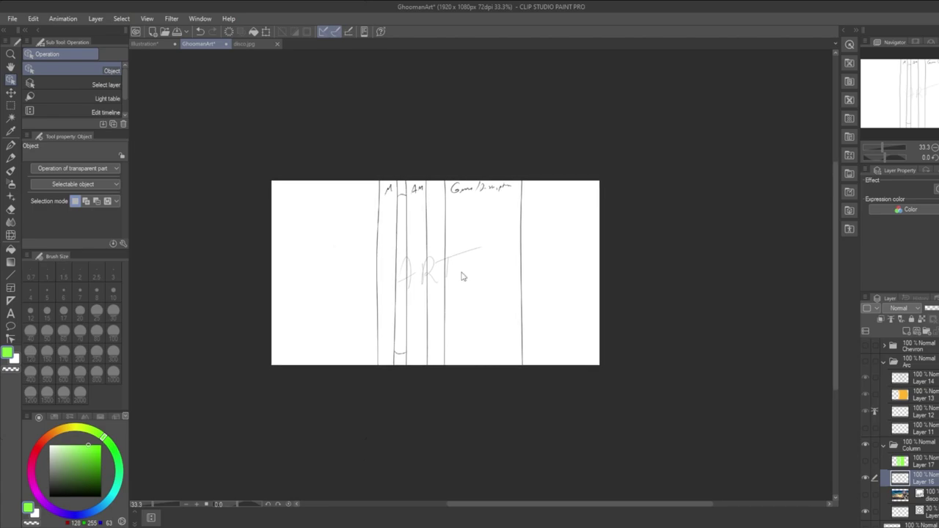
scroll(466, 269, "up", 1)
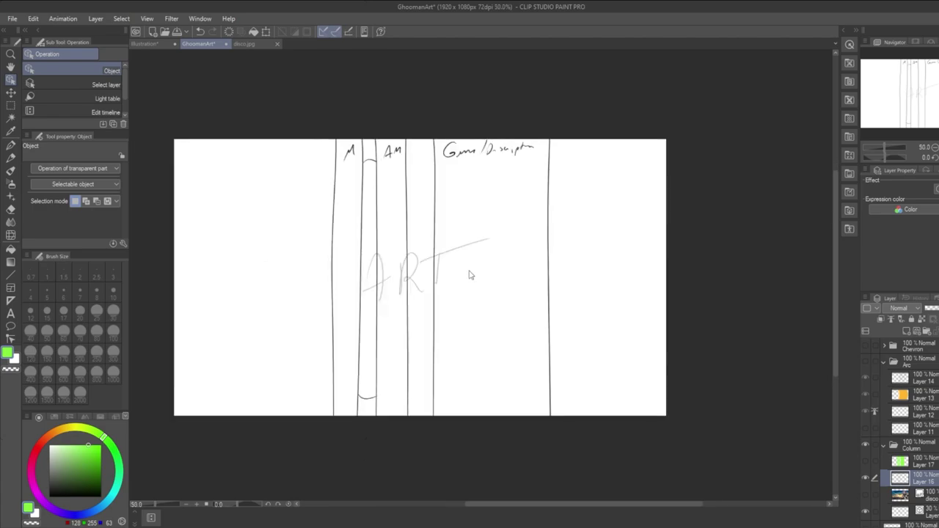
left_click_drag(471, 274, 469, 277)
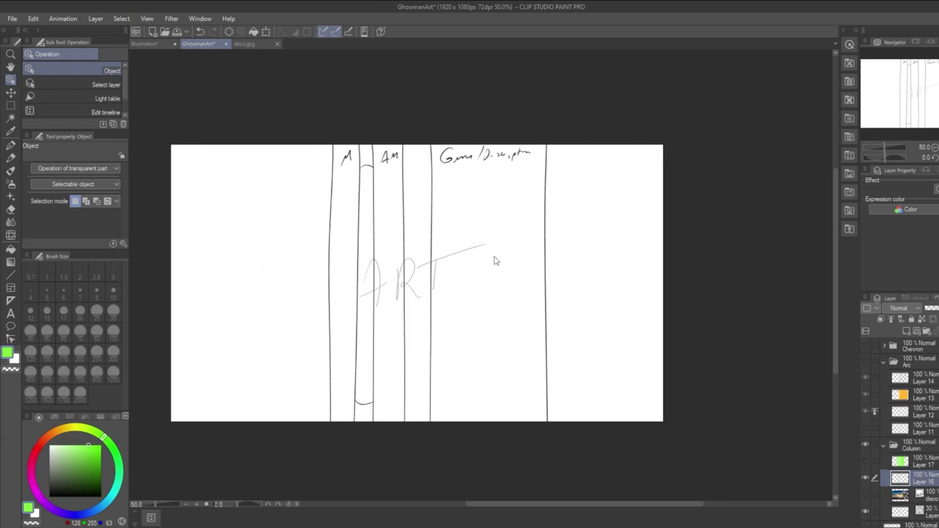
left_click(52, 497)
left_click(11, 159)
left_click_drag(338, 192, 550, 186)
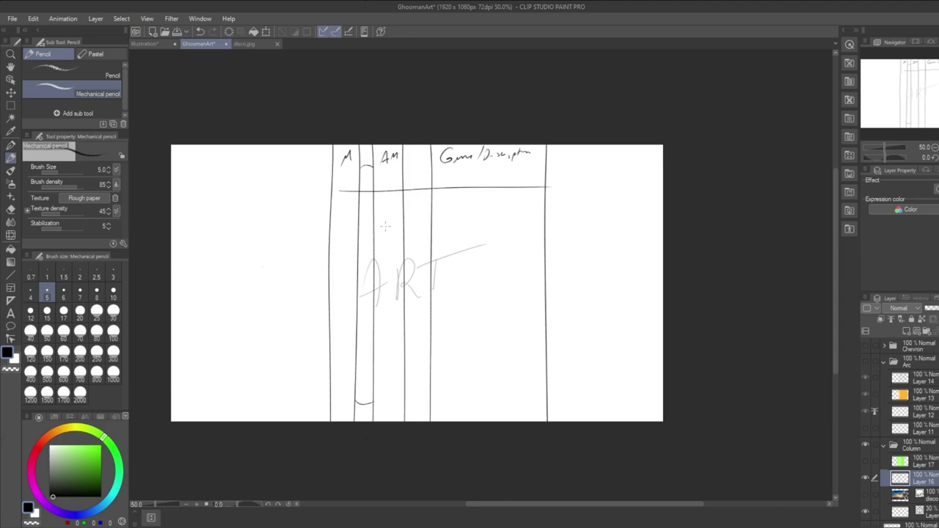
left_click_drag(354, 235, 505, 228)
left_click_drag(345, 279, 501, 277)
left_click_drag(349, 325, 493, 317)
left_click_drag(335, 370, 487, 365)
left_click_drag(343, 399, 502, 394)
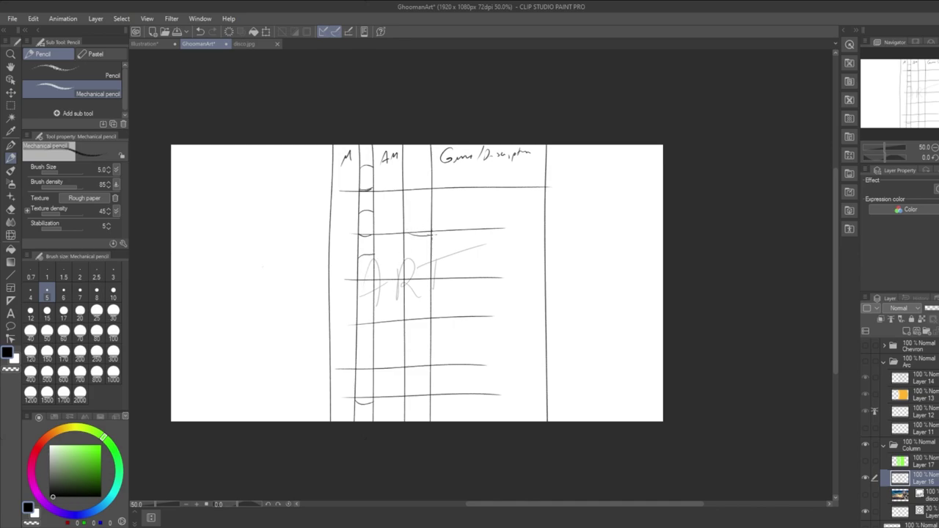
Sketch small arcs in the column gaps and add circled day and time labels and "Game" to the second row.
mouse_move(402, 186)
left_mouse_down()
mouse_move(424, 192)
mouse_move(436, 213)
left_mouse_up()
left_click_drag(343, 198, 478, 196)
mouse_move(351, 191)
left_mouse_down()
mouse_move(335, 204)
mouse_move(405, 192)
mouse_move(450, 200)
left_mouse_up()
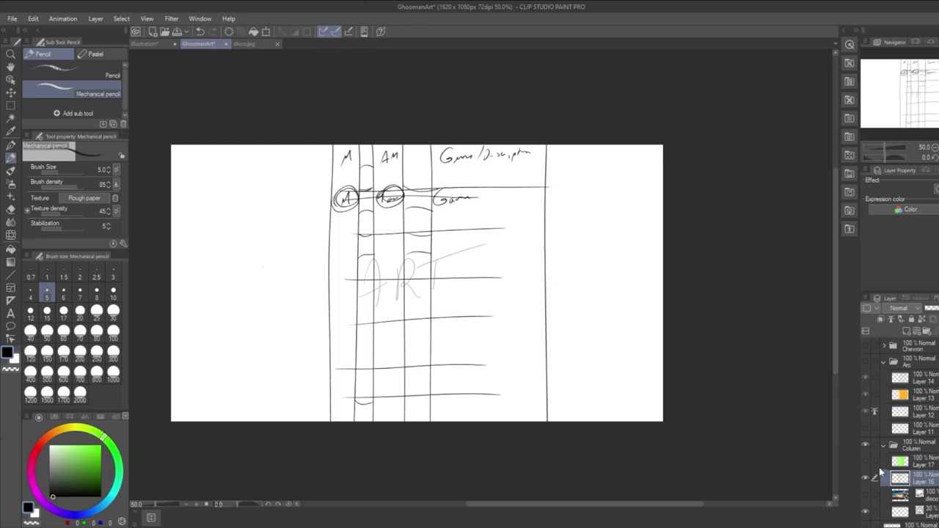
Hide the Column folder and collapse both the Column and Arc folders.
left_click(868, 444)
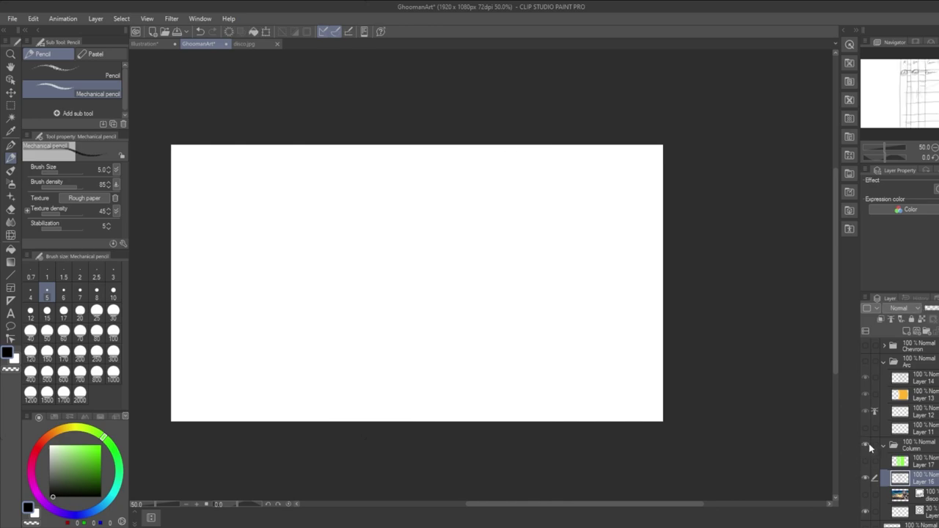
left_click(867, 445)
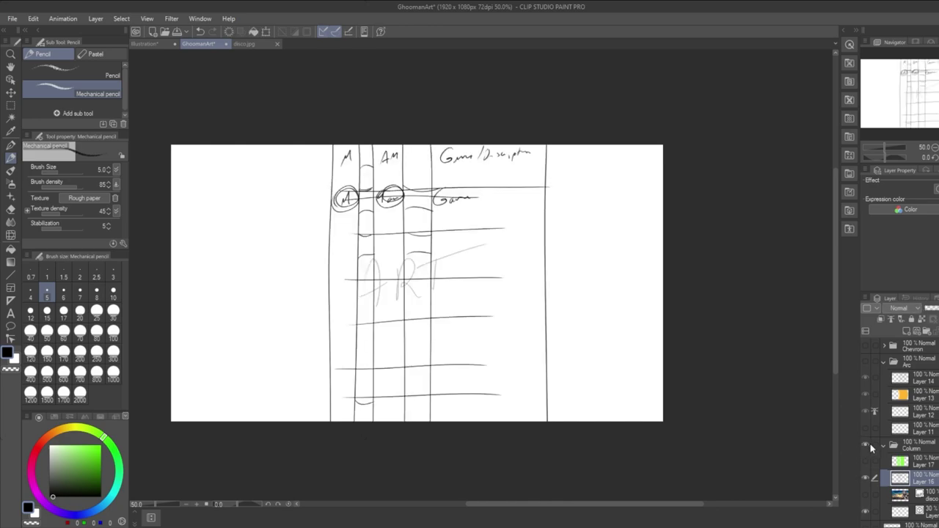
left_click(868, 441)
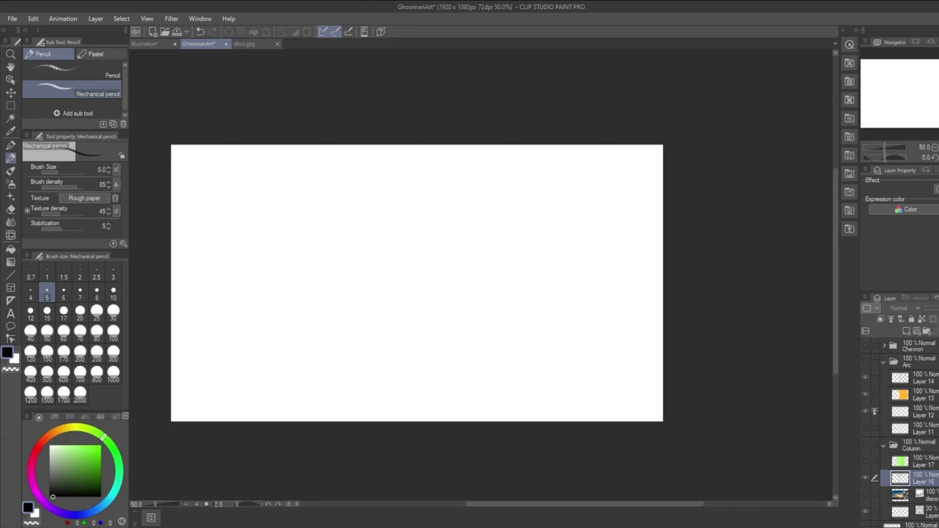
left_click(917, 411)
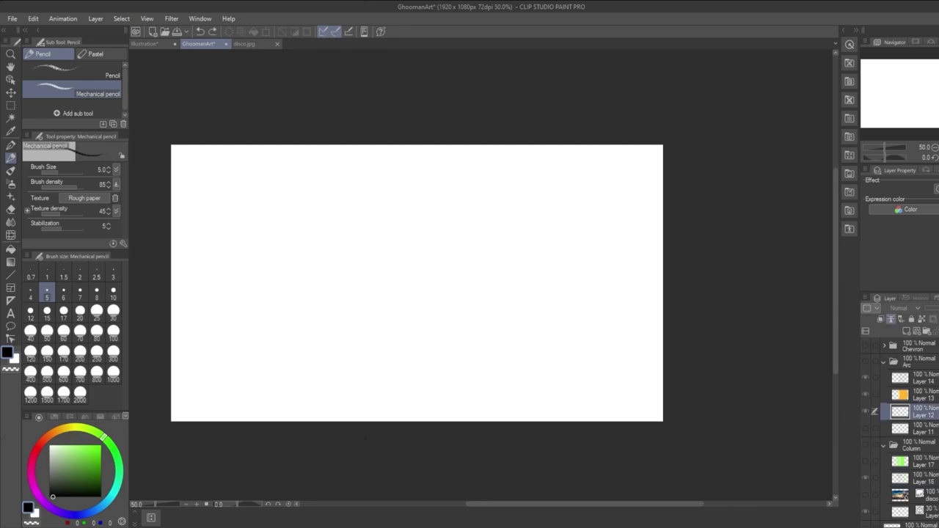
scroll(902, 433, "down", 1)
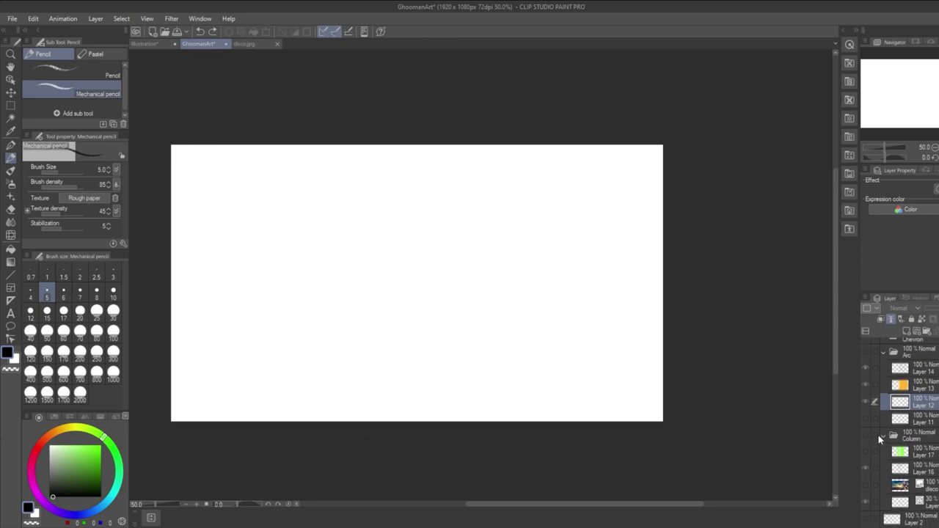
left_click(874, 437)
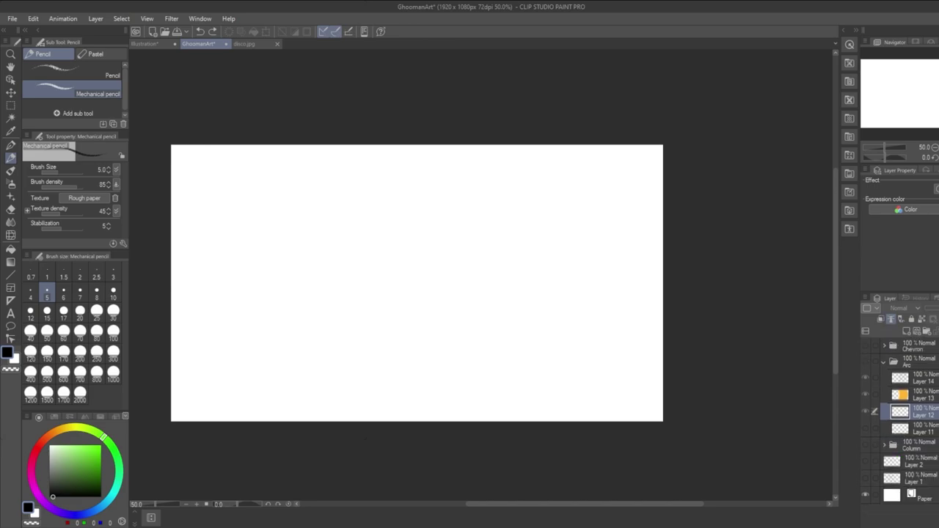
left_click(884, 361)
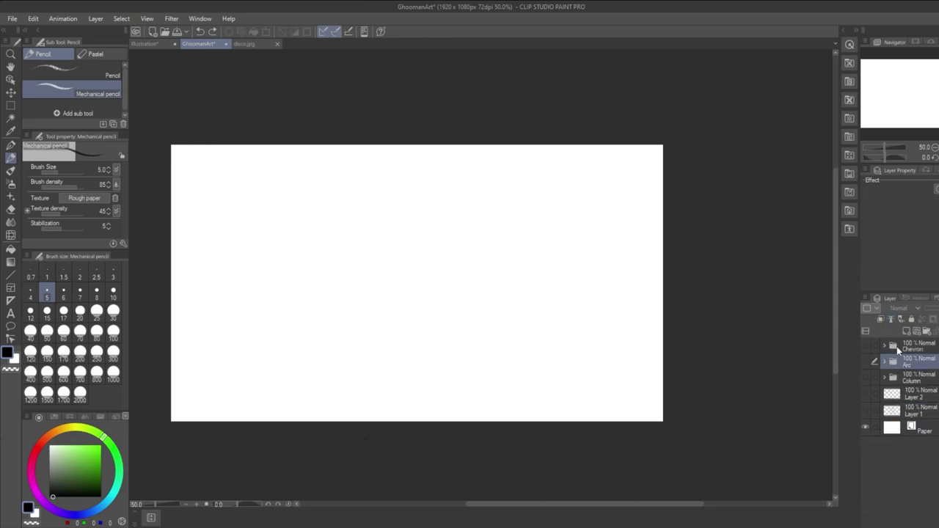
Show the handwritten goals list on Layer 2, strike through "Schedule formating" and add a check mark beside it.
left_click(904, 395)
left_click(865, 394)
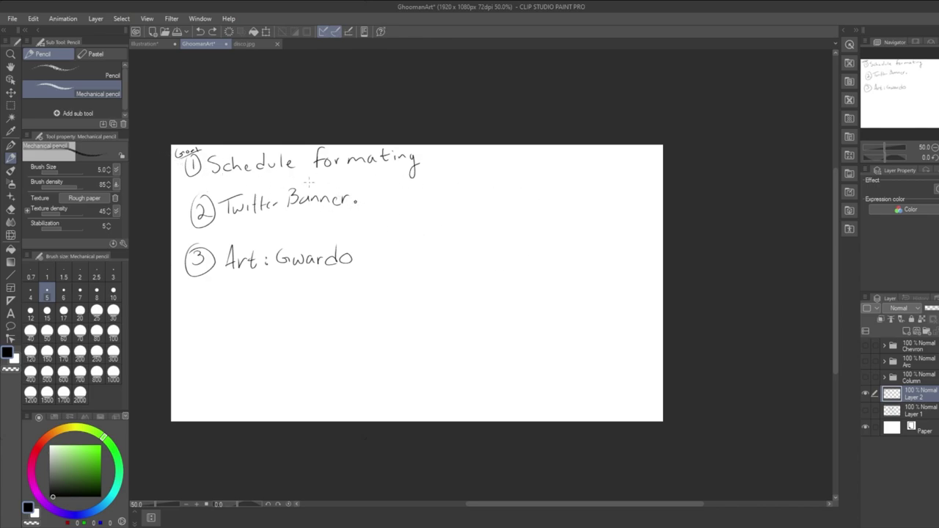
left_click_drag(189, 167, 461, 167)
key("ctrl+z")
left_click_drag(209, 163, 475, 148)
key("ctrl+z")
left_click_drag(208, 166, 422, 151)
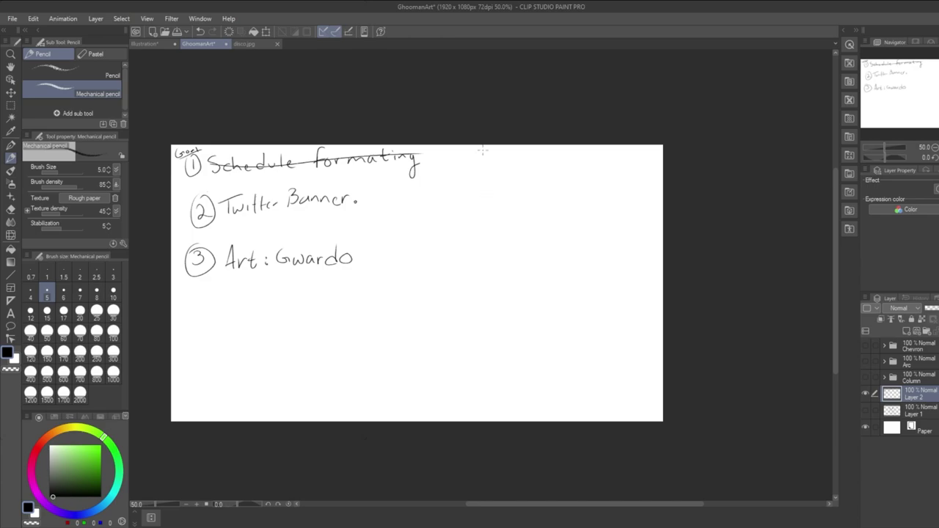
left_click_drag(437, 154, 511, 106)
left_click_drag(435, 147, 442, 155)
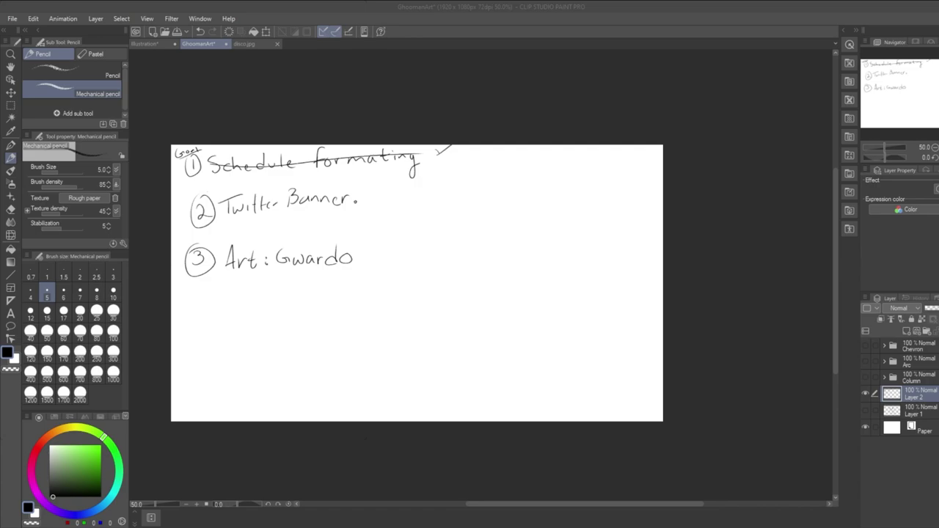
Create a new 1500 x 500 px, 72 dpi canvas named Illustration2Twe for the Twitter banner.
left_click_drag(608, 504, 587, 504)
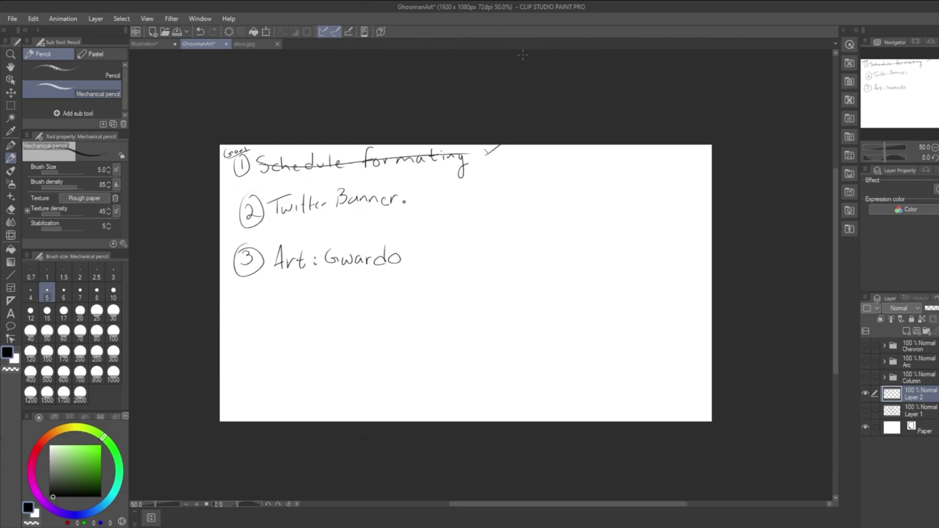
left_click(14, 19)
left_click(52, 30)
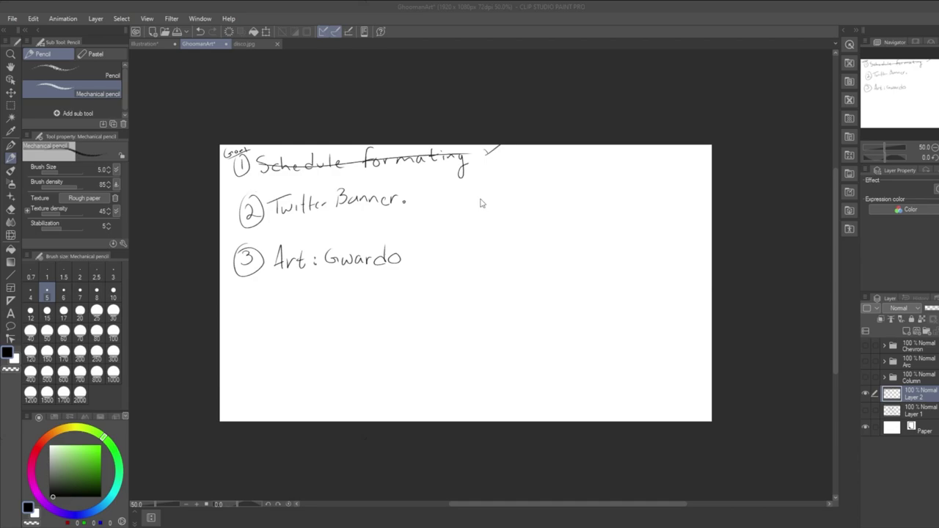
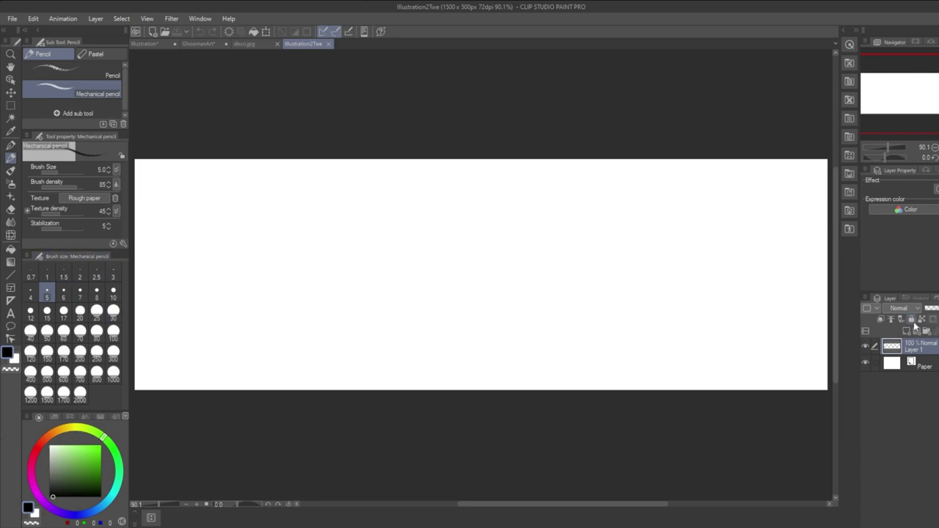
Sketch a wide oval face opening in the middle of the banner canvas, with loose outline strokes at its edge.
mouse_move(448, 237)
left_mouse_down()
mouse_move(611, 250)
mouse_move(449, 226)
mouse_move(482, 308)
mouse_move(385, 232)
left_mouse_up()
key("ctrl+z")
left_click_drag(365, 264, 354, 300)
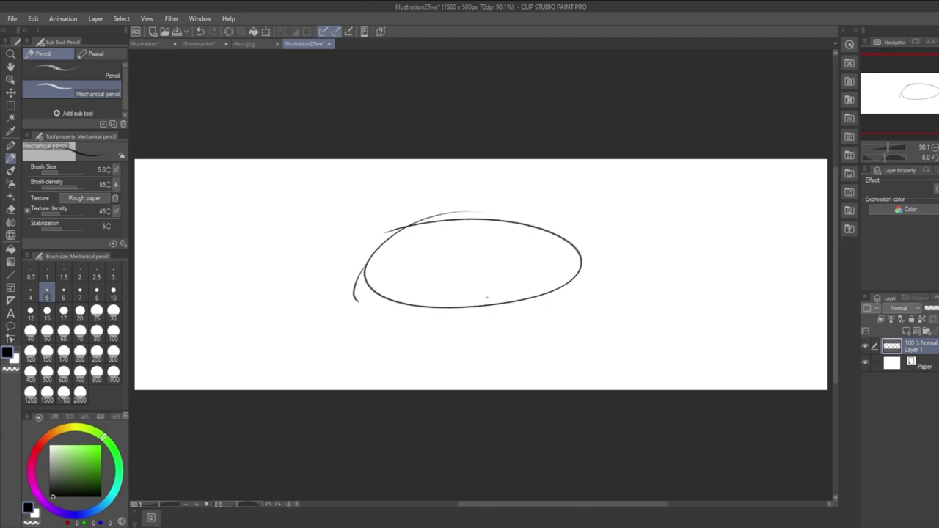
Sketch the rounded head outline around the oval and body sides running down to the canvas's lower edge.
left_click_drag(586, 272, 590, 299)
left_click_drag(358, 305, 337, 439)
left_click_drag(600, 315, 607, 392)
mouse_move(385, 211)
left_mouse_down()
mouse_move(365, 240)
mouse_move(507, 173)
left_mouse_up()
key("ctrl+z")
mouse_move(363, 250)
left_mouse_down()
mouse_move(483, 187)
mouse_move(460, 196)
mouse_move(506, 197)
mouse_move(505, 184)
mouse_move(505, 197)
mouse_move(504, 184)
mouse_move(508, 197)
mouse_move(540, 193)
mouse_move(528, 189)
mouse_move(594, 267)
left_mouse_up()
key("ctrl+z")
key("ctrl+z")
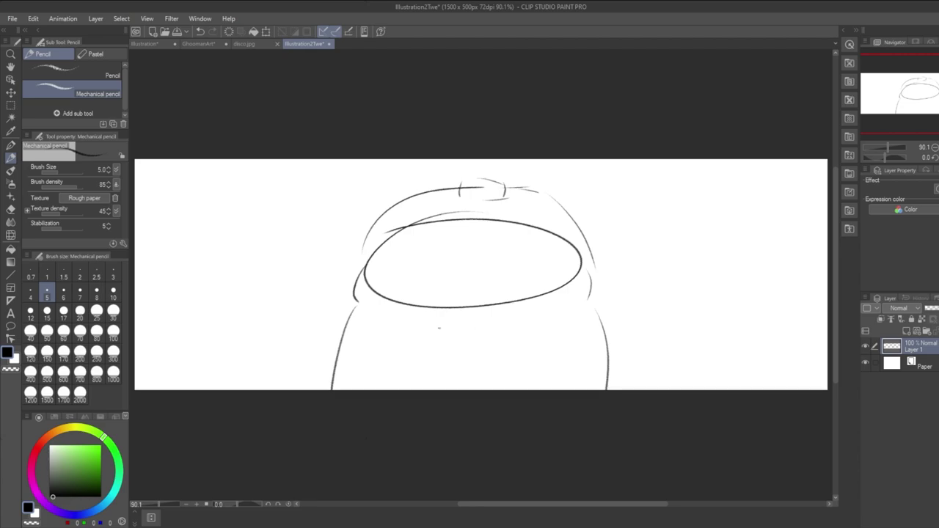
Try out loose pencil strokes in the empty areas on both sides of the figure.
mouse_move(554, 506)
left_mouse_down()
mouse_move(523, 506)
mouse_move(565, 505)
left_mouse_up()
mouse_move(603, 227)
left_mouse_down()
mouse_move(634, 203)
mouse_move(689, 192)
left_mouse_up()
key("ctrl+z")
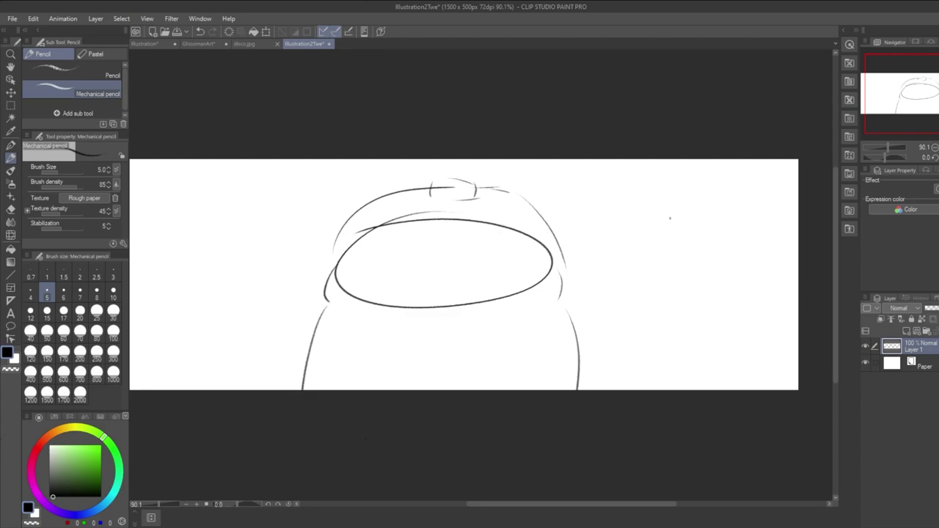
left_click_drag(594, 225, 610, 223)
left_click_drag(317, 192, 361, 186)
key("ctrl+z")
left_click_drag(215, 250, 308, 263)
key("ctrl+z")
left_click_drag(258, 233, 315, 250)
key("ctrl+z")
left_click_drag(276, 181, 334, 184)
key("ctrl+z")
key("ctrl+z")
left_click_drag(538, 504, 528, 504)
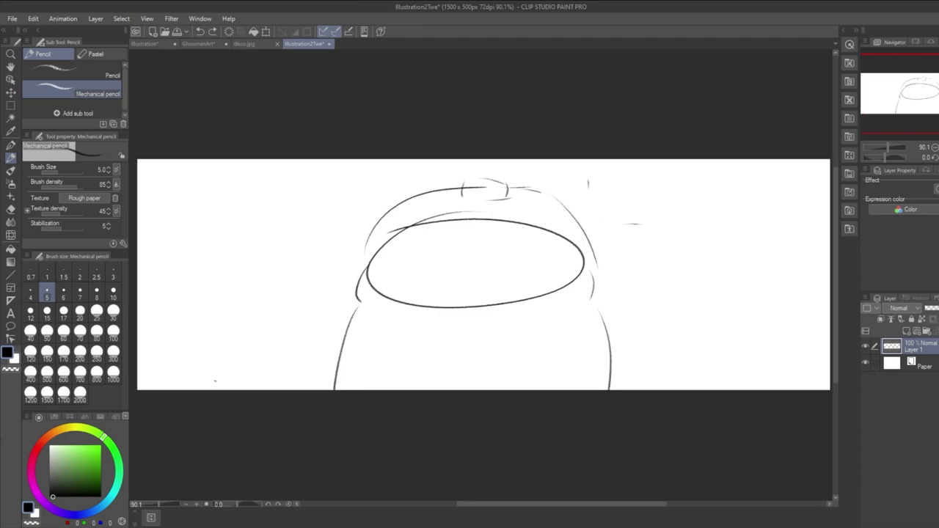
Draw one light line on each side of the figure, sloping down towards the outer edges of the banner.
left_click_drag(178, 289, 308, 268)
left_click_drag(676, 256, 896, 406)
key("ctrl+z")
scroll(704, 295, "down", 1)
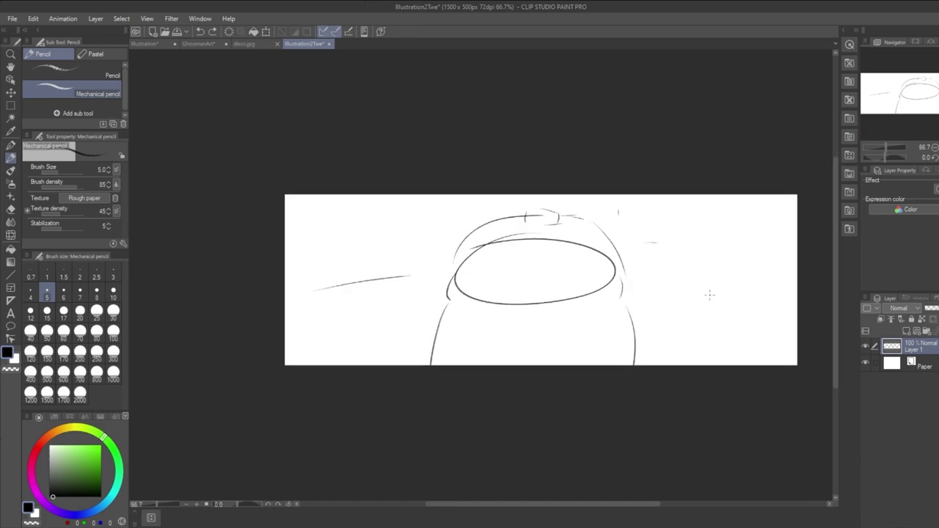
key("ctrl+z")
left_click_drag(319, 282, 407, 267)
left_click_drag(689, 260, 772, 282)
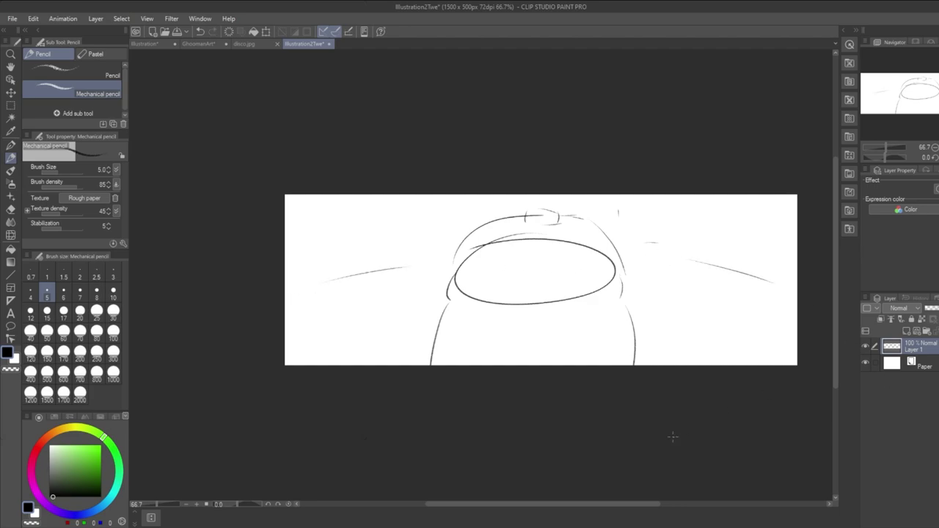
Scribble zigzag strokes above the sloping lines on both sides of the figure.
left_click_drag(563, 505, 583, 508)
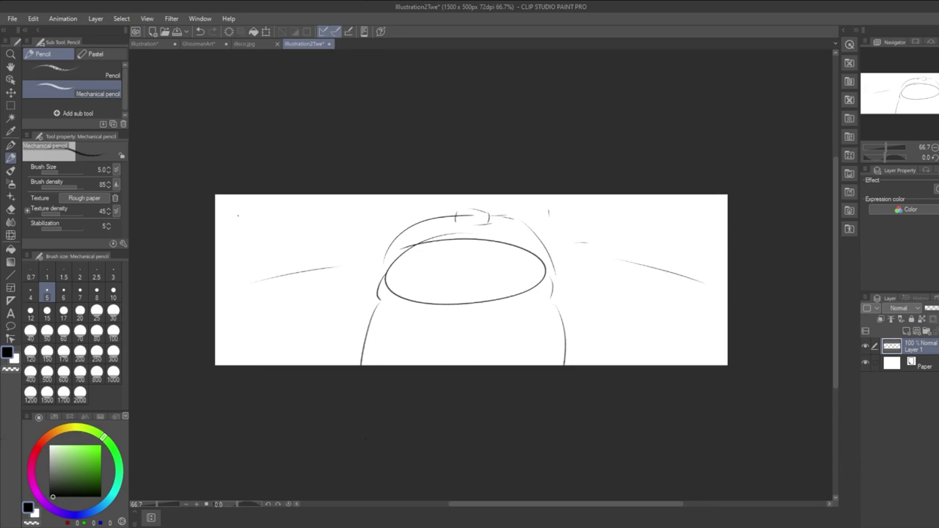
mouse_move(239, 233)
left_mouse_down()
mouse_move(336, 207)
mouse_move(357, 220)
left_mouse_up()
mouse_move(586, 210)
left_mouse_down()
mouse_move(597, 204)
mouse_move(659, 251)
mouse_move(709, 264)
left_mouse_up()
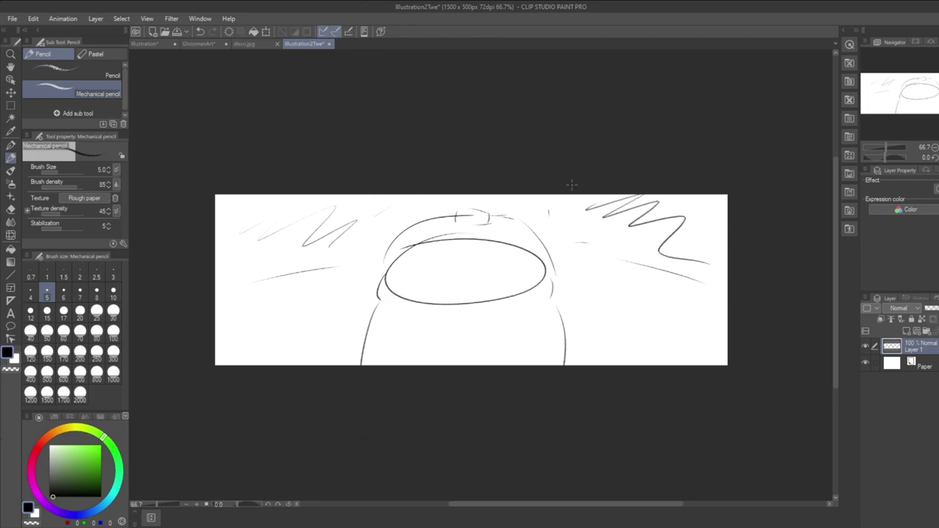
Sketch a small animal face with pointed ears, eyes, brows, a snout and little paws inside the oval.
mouse_move(452, 262)
left_mouse_down()
mouse_move(433, 276)
mouse_move(488, 308)
left_mouse_up()
key("ctrl+z")
mouse_move(453, 258)
left_mouse_down()
mouse_move(484, 308)
mouse_move(440, 261)
mouse_move(455, 292)
mouse_move(483, 289)
mouse_move(462, 284)
mouse_move(511, 289)
mouse_move(467, 289)
mouse_move(480, 294)
mouse_move(447, 280)
mouse_move(492, 280)
left_mouse_up()
mouse_move(438, 269)
left_mouse_down()
mouse_move(494, 267)
mouse_move(436, 255)
mouse_move(499, 261)
left_mouse_up()
left_click_drag(433, 294, 445, 308)
left_click_drag(506, 295, 503, 303)
left_click_drag(435, 303, 455, 310)
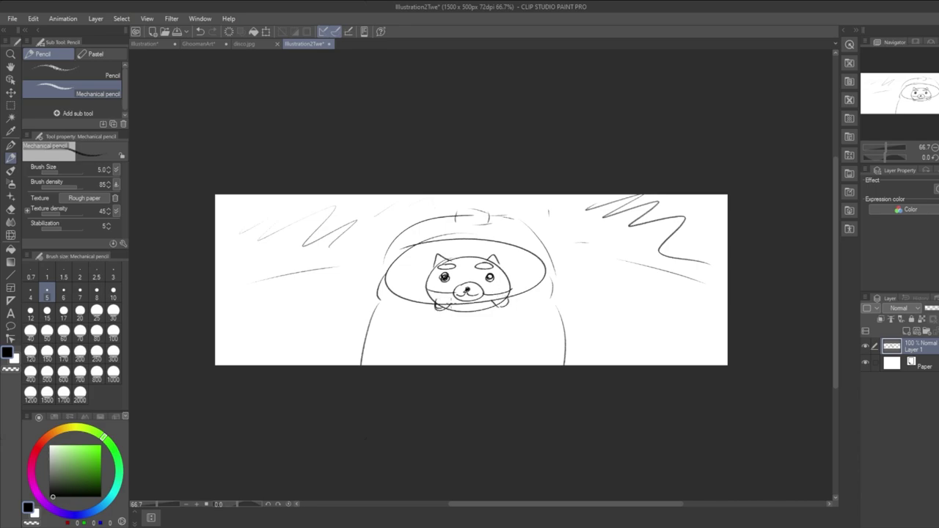
Draw short wavy liquid lines on both sides of the animal face inside the oval.
left_click_drag(393, 282, 424, 282)
left_click_drag(506, 275, 535, 271)
left_click_drag(834, 288, 835, 285)
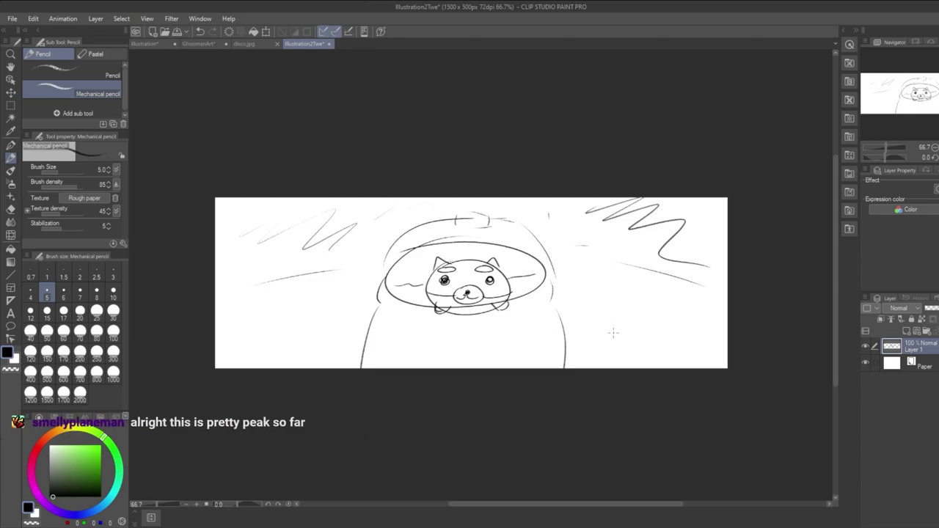
left_click_drag(537, 506, 529, 509)
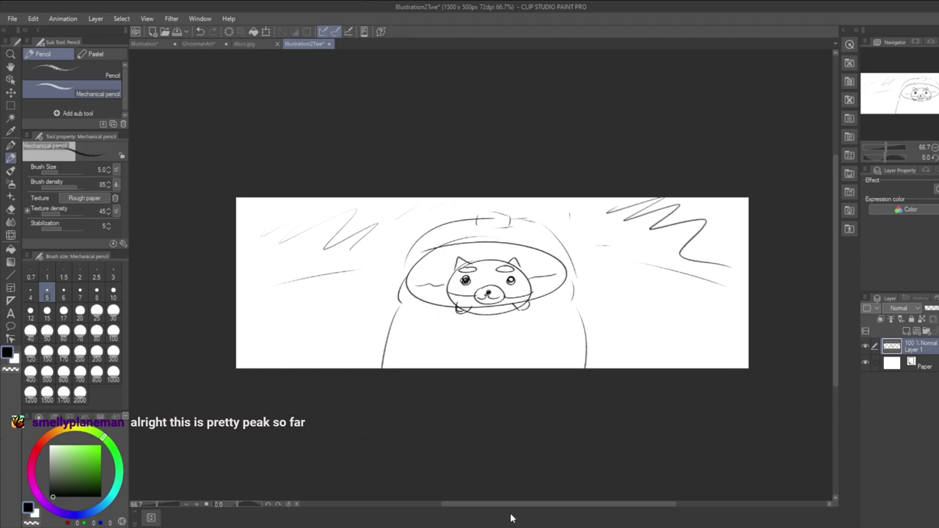
left_click_drag(572, 506, 585, 509)
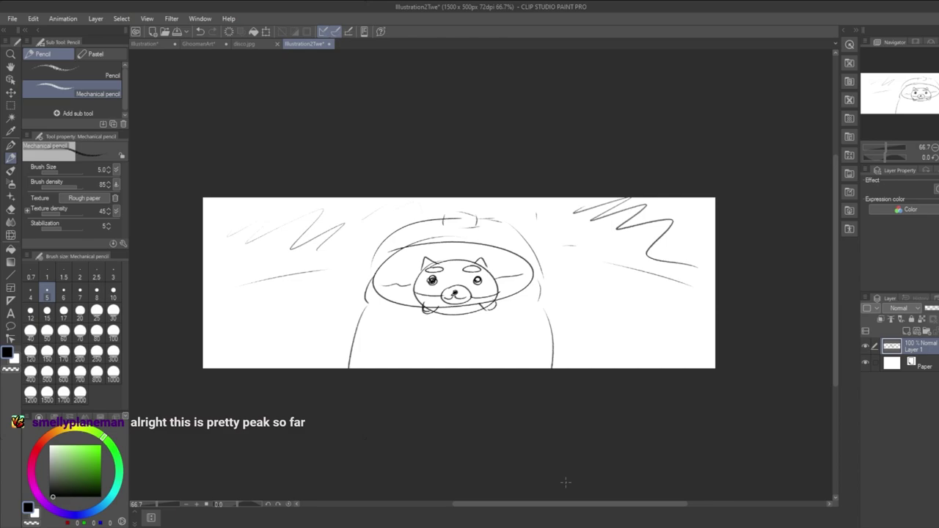
Handwrite the label "Cauldron" on the large shape below the animal face.
mouse_move(425, 334)
left_mouse_down()
mouse_move(425, 350)
mouse_move(452, 345)
left_mouse_up()
mouse_move(461, 328)
left_mouse_down()
mouse_move(463, 344)
mouse_move(499, 335)
left_mouse_up()
left_click_drag(505, 343, 513, 342)
Draw an arrow pointing at the animal face from the upper right and label it "Gwardo".
left_click_drag(553, 224, 489, 276)
left_click_drag(489, 275, 509, 270)
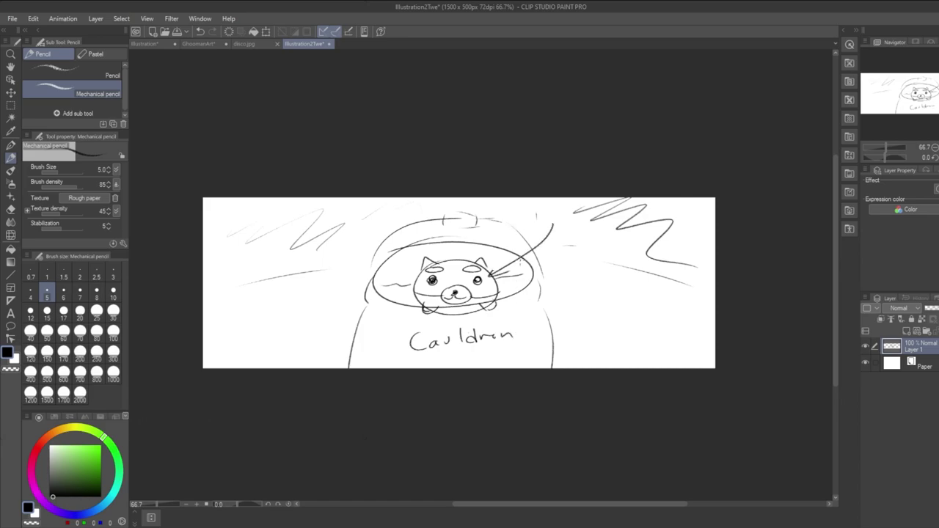
mouse_move(565, 220)
left_mouse_down()
mouse_move(568, 231)
mouse_move(596, 233)
left_mouse_up()
left_click_drag(598, 233, 617, 232)
left_click_drag(611, 230, 626, 229)
Reinforce the wavy lines beside the face, then mark the cauldron's right side with an arrow and the note "center".
left_click_drag(387, 286, 422, 277)
left_click_drag(497, 278, 525, 271)
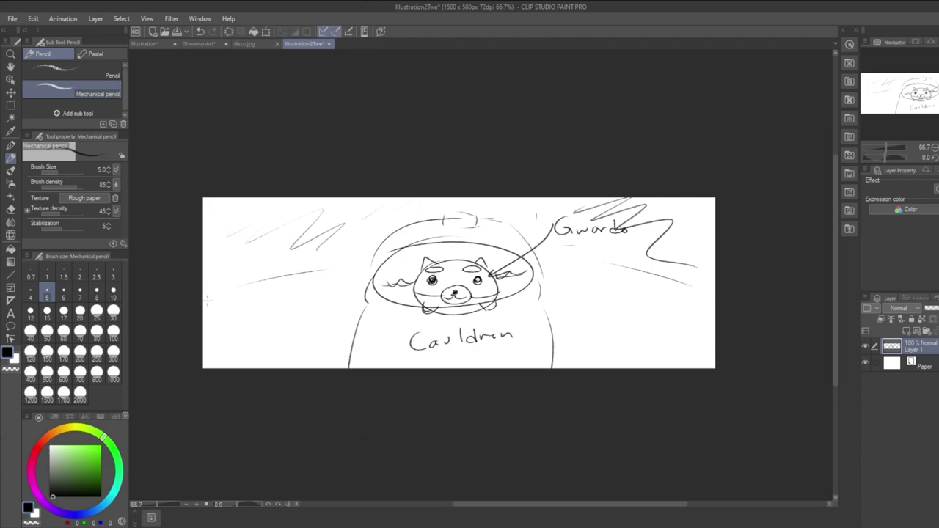
mouse_move(568, 317)
left_mouse_down()
mouse_move(555, 334)
mouse_move(566, 333)
left_mouse_up()
mouse_move(581, 300)
left_mouse_down()
mouse_move(577, 308)
mouse_move(593, 302)
left_mouse_up()
left_click_drag(595, 306, 613, 303)
mouse_move(616, 301)
left_mouse_down()
mouse_move(633, 296)
mouse_move(611, 299)
mouse_move(622, 296)
left_mouse_up()
Redraw the sloping background lines more firmly on both sides and add a bold zigzag across the upper-left area.
left_click_drag(243, 283, 366, 253)
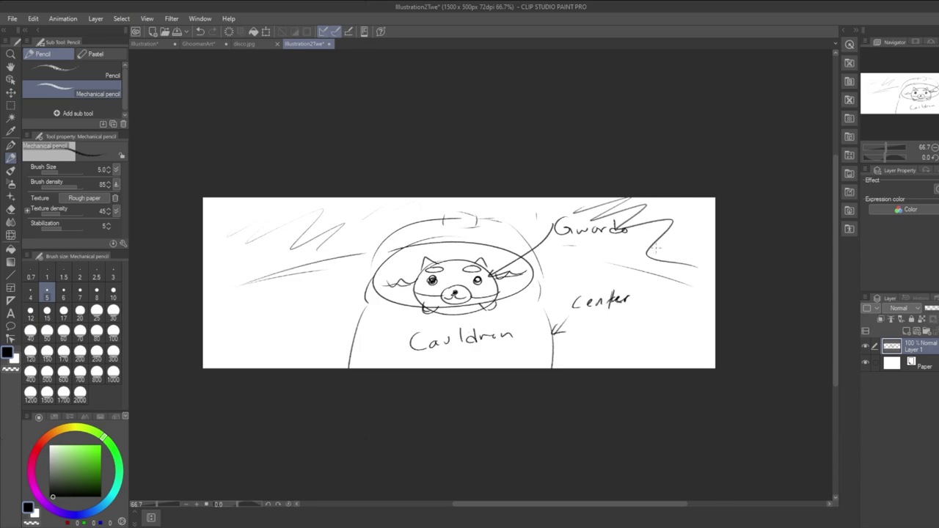
left_click_drag(715, 301, 560, 253)
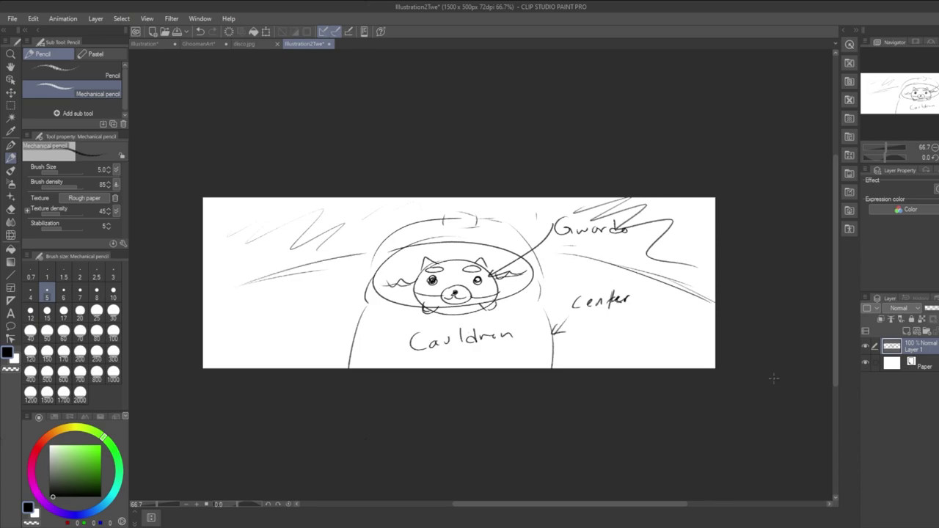
mouse_move(225, 233)
left_mouse_down()
mouse_move(247, 212)
mouse_move(332, 212)
mouse_move(365, 240)
left_mouse_up()
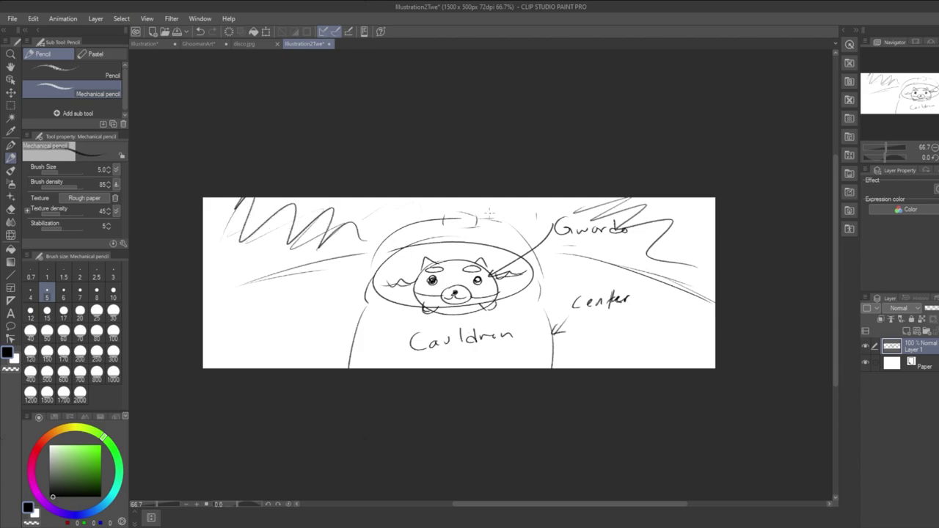
Label the left background areas "Wall" and "Ground", and draw a lower sloping line on each side of the cauldron.
left_click_drag(221, 259, 249, 269)
left_click(253, 267)
mouse_move(268, 308)
left_mouse_down()
mouse_move(265, 323)
mouse_move(323, 289)
left_mouse_up()
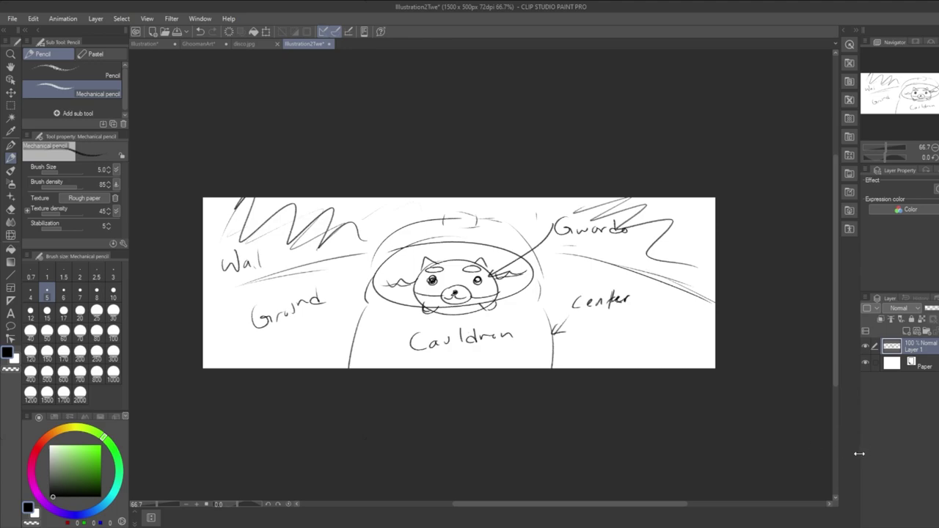
left_click_drag(217, 329, 362, 297)
left_click_drag(575, 289, 716, 328)
left_click_drag(543, 287, 716, 343)
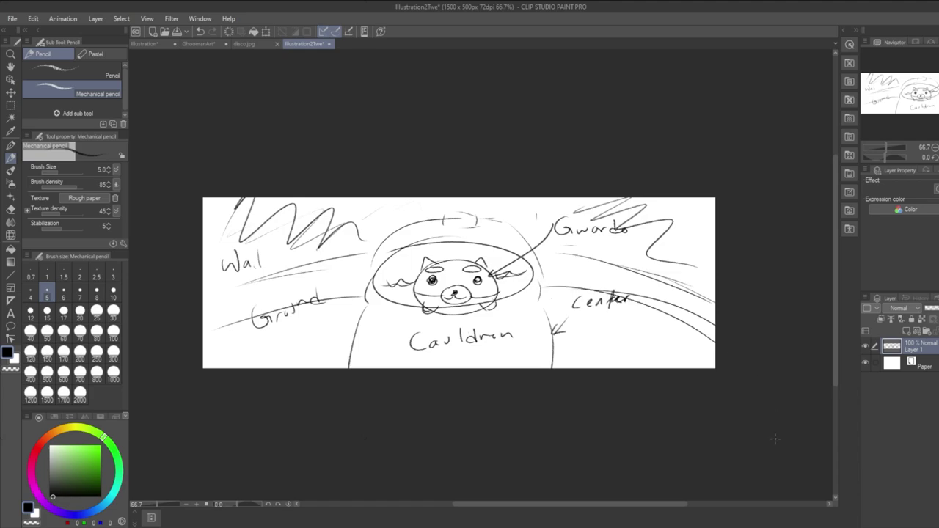
left_click_drag(204, 364, 395, 269)
left_click_drag(559, 271, 716, 346)
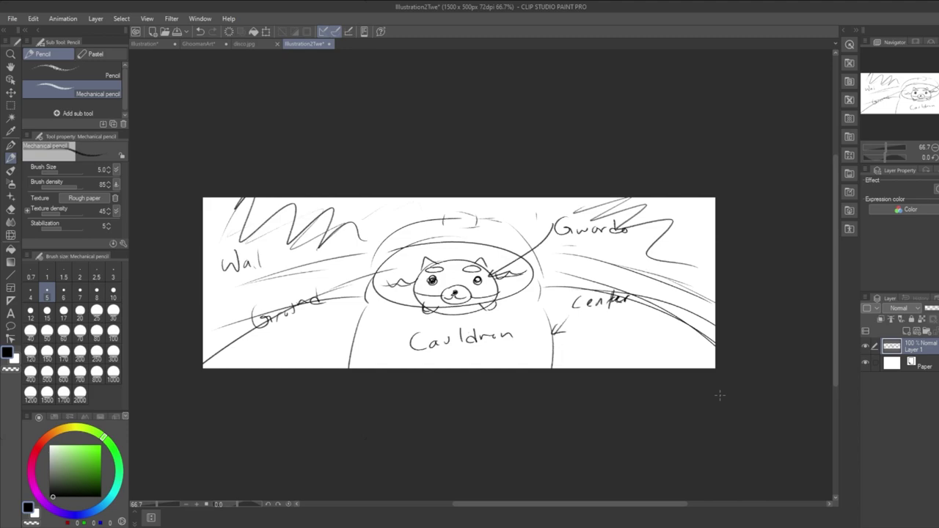
key("ctrl+z")
key("ctrl+z")
key("ctrl+z")
key("ctrl+z")
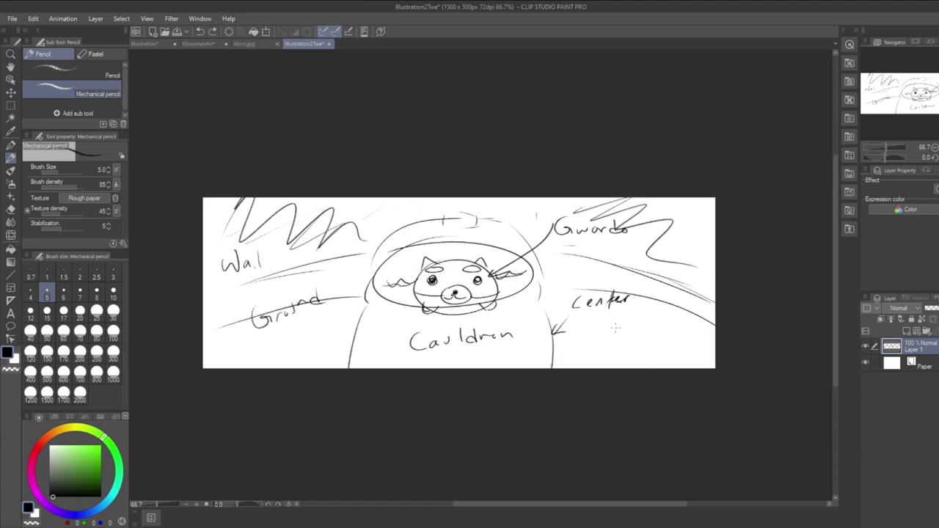
Draw a shallow curved rim line just beneath the oval, above the "Cauldron" label.
mouse_move(391, 316)
left_mouse_down()
mouse_move(550, 298)
mouse_move(530, 307)
left_mouse_up()
key("ctrl+z")
key("ctrl+z")
left_click_drag(423, 322, 490, 314)
key("ctrl+z")
left_click_drag(408, 315, 517, 312)
key("ctrl+z")
key("ctrl+y")
key("ctrl+z")
left_click_drag(393, 311, 520, 311)
key("ctrl+z")
left_click_drag(408, 313, 503, 312)
key("ctrl+z")
key("ctrl+y")
left_click_drag(393, 315, 460, 314)
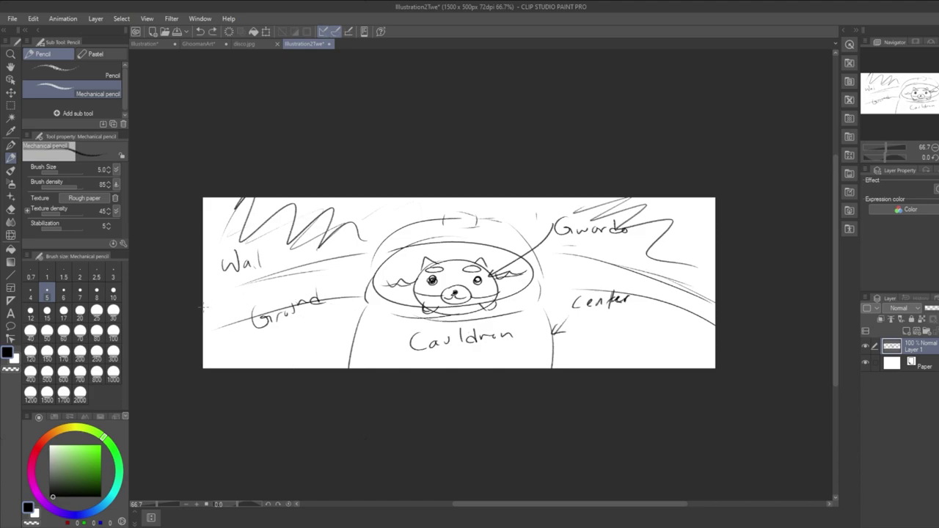
Draw the curved edge of a round table in the banner's lower-left corner.
left_click_drag(221, 363, 342, 299)
key("ctrl+z")
left_click_drag(274, 367, 322, 318)
key("ctrl+z")
left_click_drag(206, 314, 326, 340)
key("ctrl+z")
left_click_drag(220, 311, 328, 377)
key("ctrl+z")
left_click_drag(221, 313, 337, 367)
mouse_move(204, 317)
left_mouse_down()
mouse_move(348, 337)
mouse_move(336, 367)
left_mouse_up()
Handwrite the label "Round table" inside the curved shape in the lower-left corner.
mouse_move(224, 345)
left_mouse_down()
mouse_move(226, 356)
mouse_move(270, 346)
mouse_move(280, 360)
left_mouse_up()
left_click_drag(281, 351, 294, 351)
left_click_drag(293, 349, 302, 351)
left_click_drag(306, 348, 313, 350)
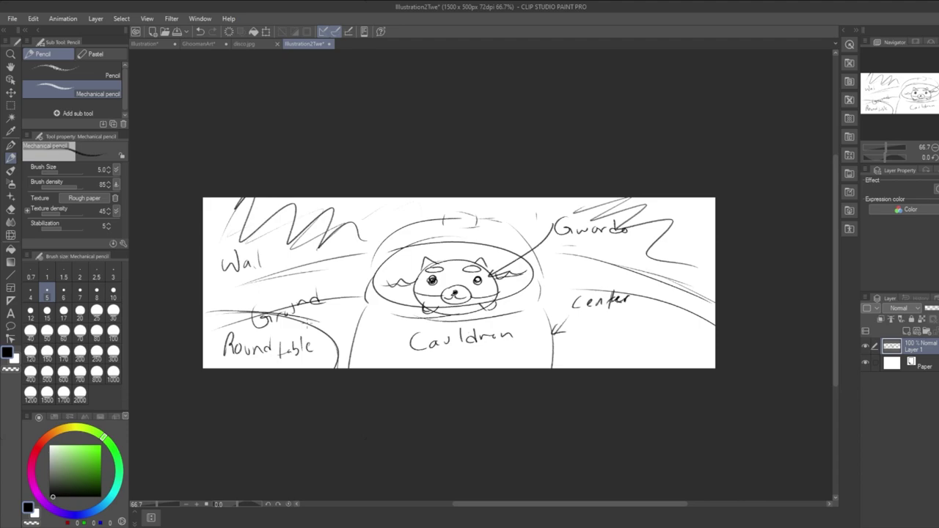
Sketch a chair's legs and angled seat on the right side, near the "center" note.
left_click_drag(604, 317, 603, 341)
left_click_drag(605, 306, 605, 339)
left_click_drag(623, 289, 636, 285)
key("ctrl+z")
mouse_move(647, 278)
left_mouse_down()
mouse_move(614, 297)
mouse_move(650, 318)
left_mouse_up()
key("ctrl+z")
mouse_move(674, 288)
left_mouse_down()
mouse_move(664, 299)
mouse_move(654, 286)
mouse_move(647, 317)
left_mouse_up()
mouse_move(640, 280)
left_mouse_down()
mouse_move(681, 283)
mouse_move(682, 295)
mouse_move(674, 336)
mouse_move(673, 320)
mouse_move(645, 344)
left_mouse_up()
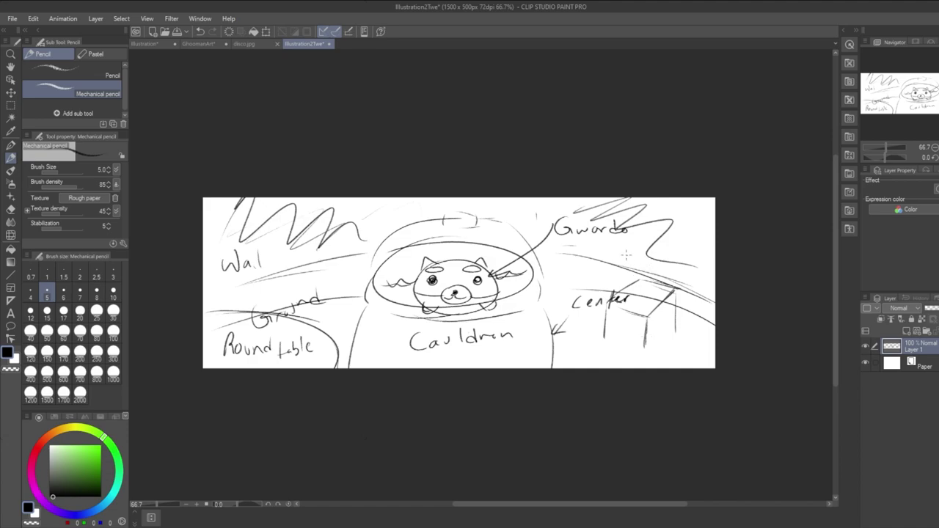
Close the chair's seat at the rear and add a tall rounded backrest.
mouse_move(676, 292)
left_mouse_down()
mouse_move(639, 257)
mouse_move(634, 278)
left_mouse_up()
left_click_drag(642, 243, 638, 285)
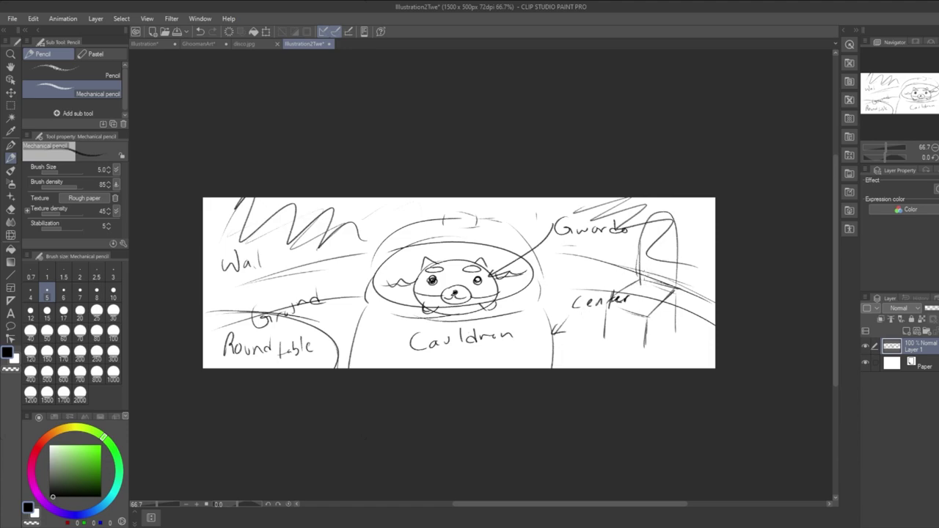
key("ctrl+z")
left_click_drag(639, 245, 637, 281)
Sketch a round-topped piece of furniture cut off by the banner's right edge, with small marks on top.
left_click_drag(673, 284, 710, 267)
key("ctrl+z")
mouse_move(717, 265)
left_mouse_down()
mouse_move(766, 286)
mouse_move(704, 291)
mouse_move(692, 350)
left_mouse_up()
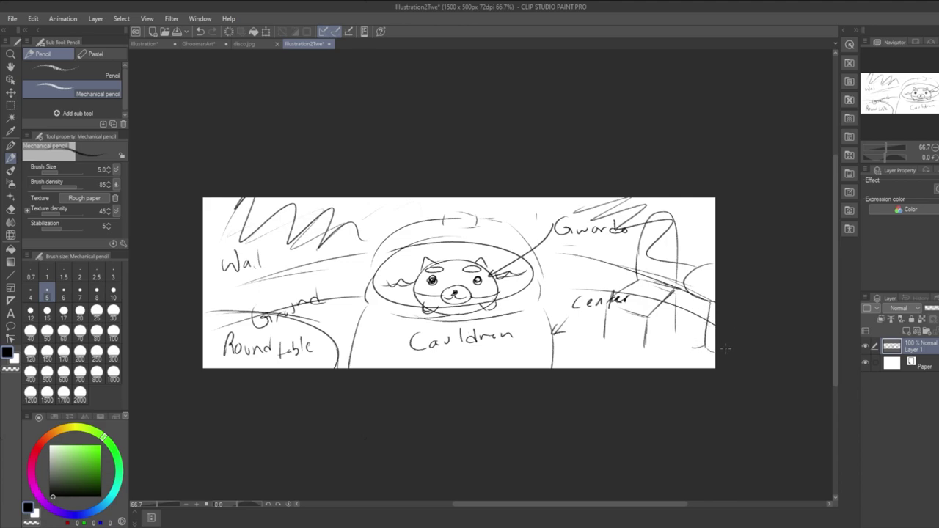
mouse_move(700, 249)
left_mouse_down()
mouse_move(703, 272)
mouse_move(713, 266)
left_mouse_up()
Outline a bookshelf with two vertical lines on the left wall, label it "Books?", and tidy the "Wall" label.
left_click_drag(336, 198, 340, 259)
left_click_drag(243, 200, 249, 301)
key("ctrl+z")
left_click_drag(257, 197, 253, 292)
mouse_move(270, 239)
left_mouse_down()
mouse_move(309, 220)
mouse_move(278, 236)
mouse_move(300, 234)
mouse_move(312, 216)
mouse_move(272, 242)
mouse_move(311, 211)
mouse_move(312, 223)
left_mouse_up()
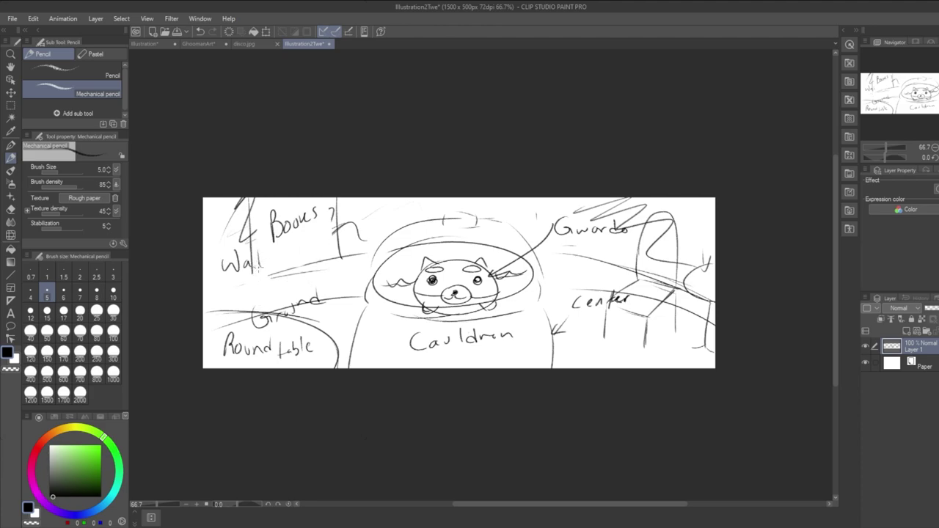
left_click_drag(261, 262, 252, 285)
Clear the "Gwardo" label and right-hand zigzag, and sketch a small wall shelf holding a bottle and a round flask there.
mouse_move(645, 200)
left_mouse_down()
mouse_move(590, 192)
mouse_move(610, 212)
mouse_move(625, 193)
mouse_move(602, 194)
mouse_move(556, 234)
mouse_move(618, 205)
left_mouse_up()
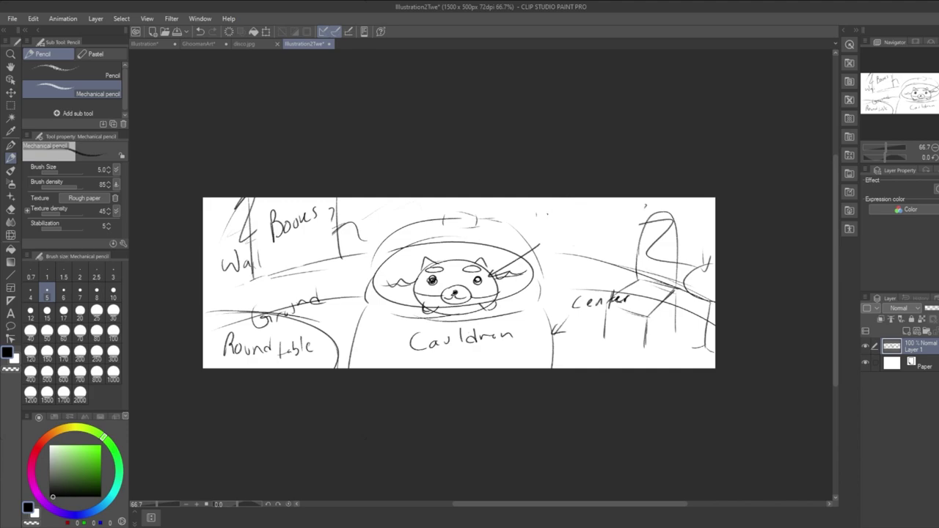
mouse_move(546, 209)
left_mouse_down()
mouse_move(547, 220)
mouse_move(600, 224)
left_mouse_up()
key("ctrl+z")
left_click_drag(553, 226, 597, 228)
key("ctrl+z")
mouse_move(548, 222)
left_mouse_down()
mouse_move(600, 234)
mouse_move(596, 219)
mouse_move(562, 218)
mouse_move(562, 208)
mouse_move(562, 217)
left_mouse_up()
key("ctrl+z")
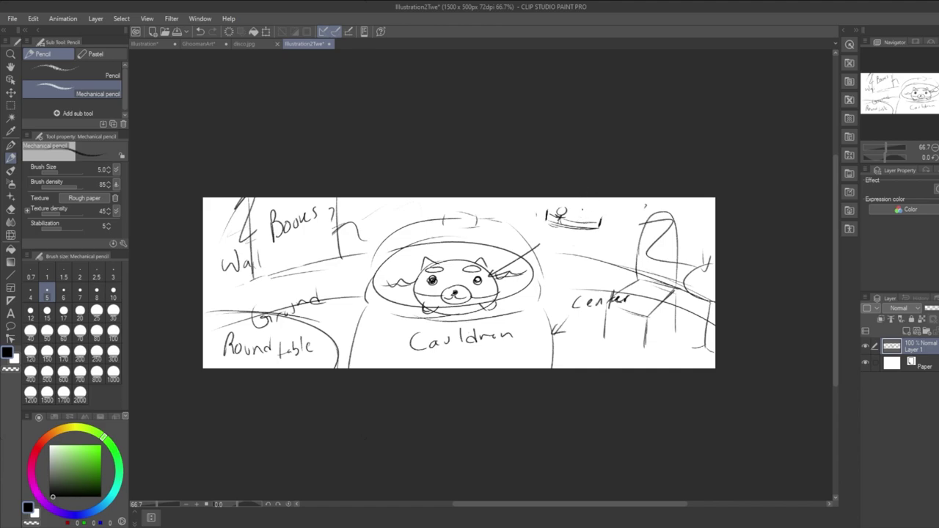
left_click_drag(572, 216, 590, 228)
mouse_move(577, 218)
left_mouse_down()
mouse_move(604, 221)
mouse_move(596, 211)
mouse_move(598, 221)
left_mouse_up()
Add a new layer above the sketch, lower the sketch layer's opacity to 41%, and make the new layer active.
left_click(909, 334)
left_click_drag(938, 308, 930, 309)
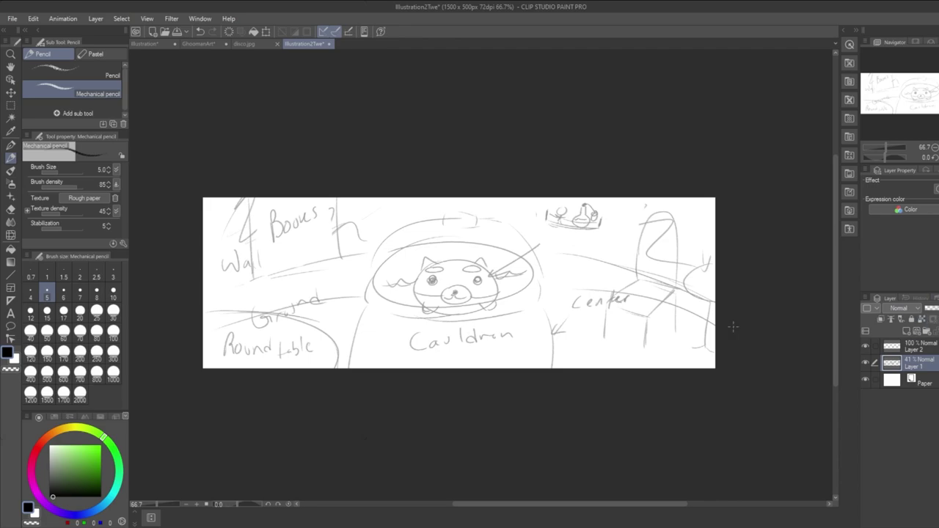
left_click(918, 351)
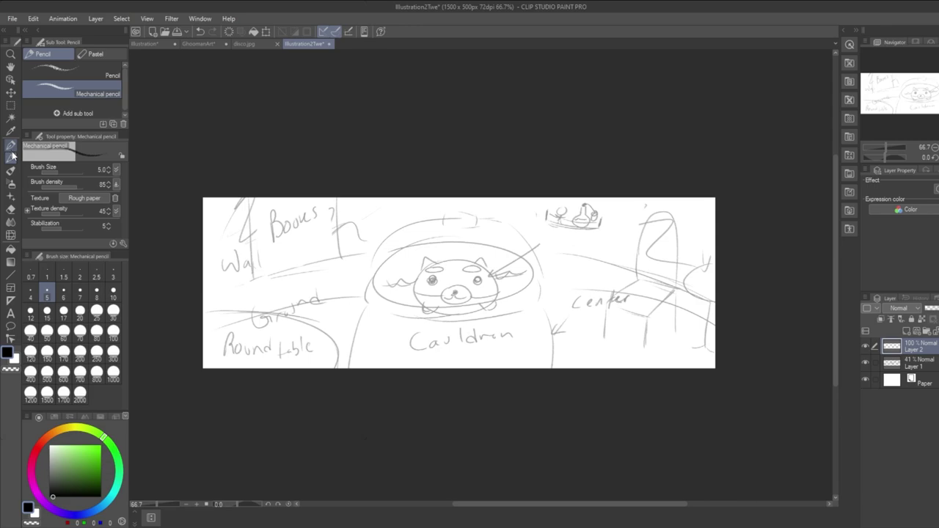
Switch to the G-pen and set its brush size to 7.
left_click(11, 145)
mouse_move(447, 237)
left_mouse_down()
mouse_move(515, 313)
mouse_move(440, 237)
mouse_move(547, 259)
left_mouse_up()
key("ctrl+z")
key("ctrl+z")
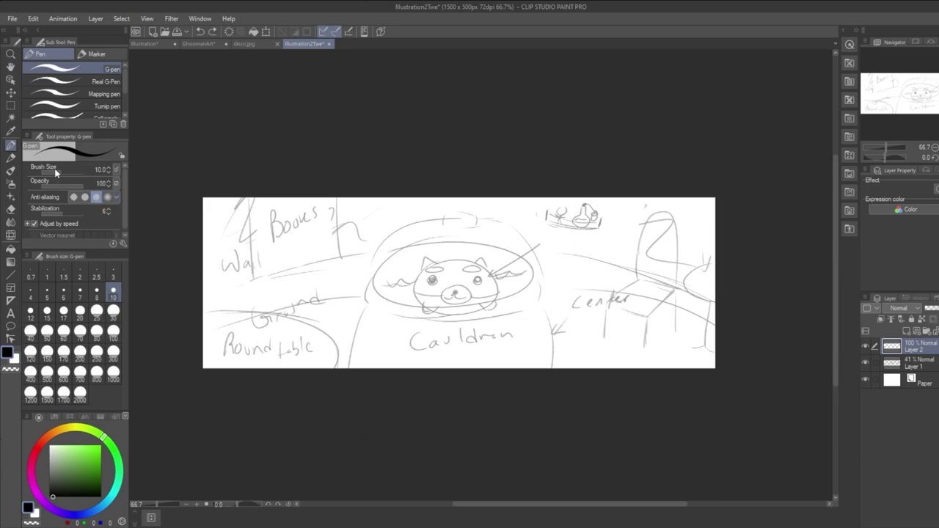
mouse_move(56, 171)
left_mouse_down()
mouse_move(30, 172)
mouse_move(59, 170)
left_mouse_up()
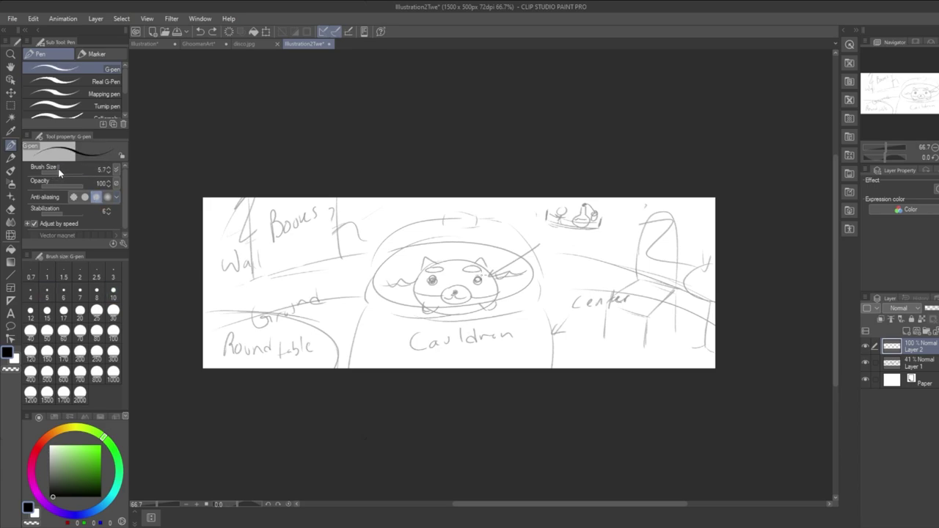
left_click(80, 292)
Ink the cauldron's opening as one clean oval around the animal face.
mouse_move(459, 236)
left_mouse_down()
mouse_move(377, 310)
mouse_move(462, 236)
mouse_move(480, 232)
mouse_move(420, 240)
mouse_move(469, 233)
left_mouse_up()
key("ctrl+z")
key("ctrl+z")
key("ctrl+z")
key("ctrl+z")
key("ctrl+z")
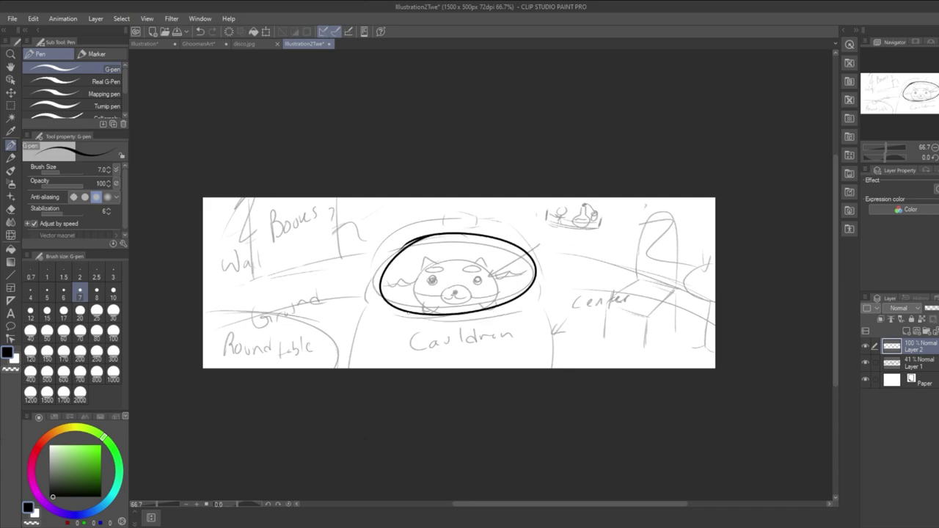
key("ctrl+z")
mouse_move(484, 236)
left_mouse_down()
mouse_move(493, 294)
mouse_move(446, 236)
mouse_move(396, 259)
mouse_move(447, 236)
left_mouse_up()
key("ctrl+z")
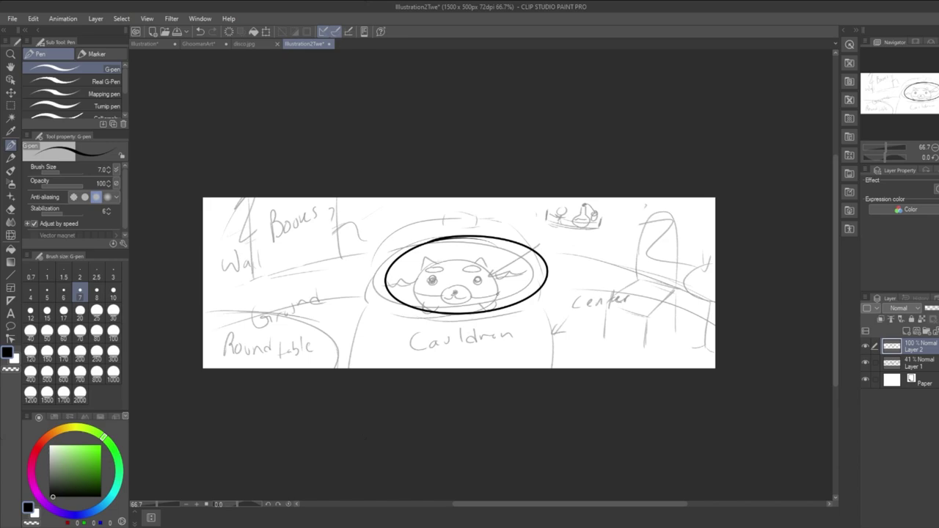
Ink the short rim edges on both sides of the oval and the cauldron's left body side down to the banner's edge.
left_click_drag(390, 274, 399, 309)
left_click_drag(543, 274, 544, 314)
left_click_drag(385, 312, 357, 369)
key("ctrl+z")
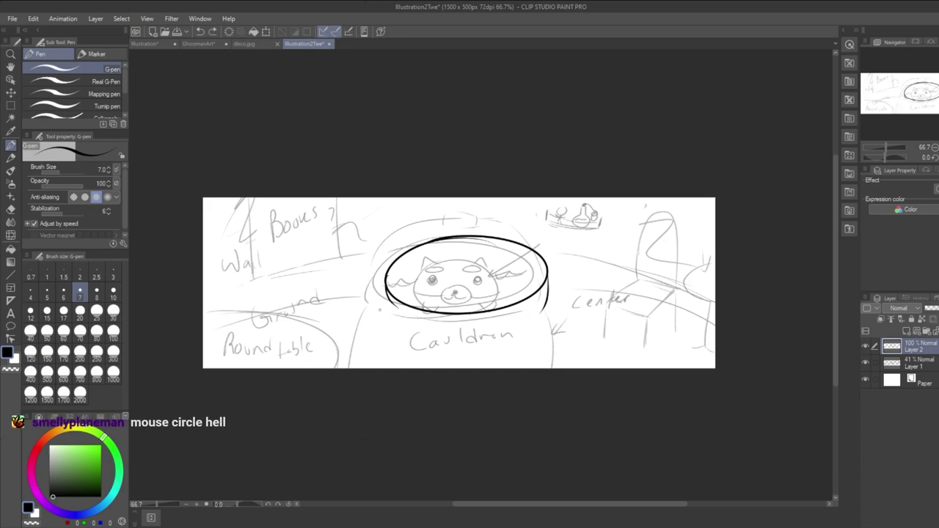
left_click_drag(387, 299, 362, 368)
Ink the cauldron's right body side as an outward curve from the rim down to the banner's edge.
left_click_drag(546, 301, 558, 368)
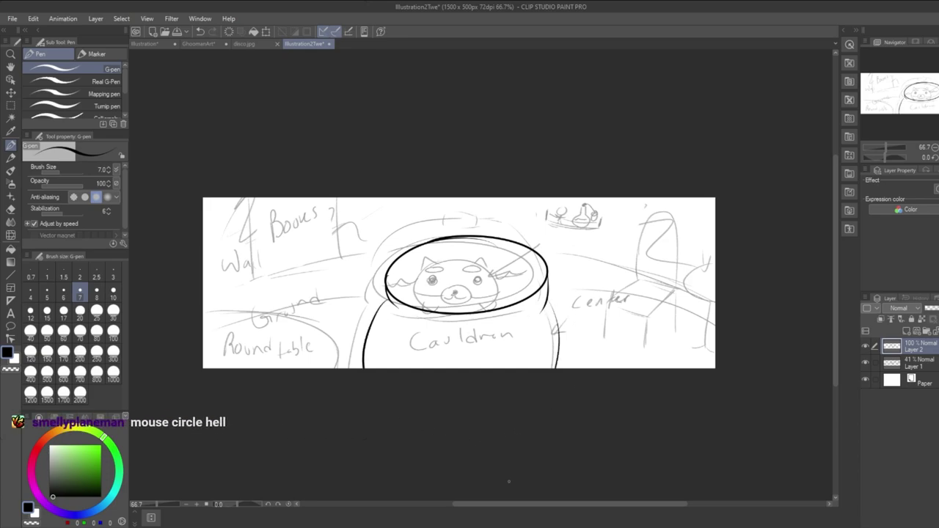
key("ctrl+z")
left_click_drag(548, 291, 557, 368)
left_click_drag(548, 282, 543, 313)
key("ctrl+z")
key("ctrl+z")
key("ctrl+z")
left_click_drag(548, 280, 541, 320)
key("ctrl+z")
mouse_move(547, 285)
left_mouse_down()
mouse_move(535, 314)
mouse_move(543, 302)
mouse_move(555, 364)
left_mouse_up()
key("ctrl+z")
key("ctrl+z")
key("ctrl+z")
left_click_drag(548, 291, 552, 368)
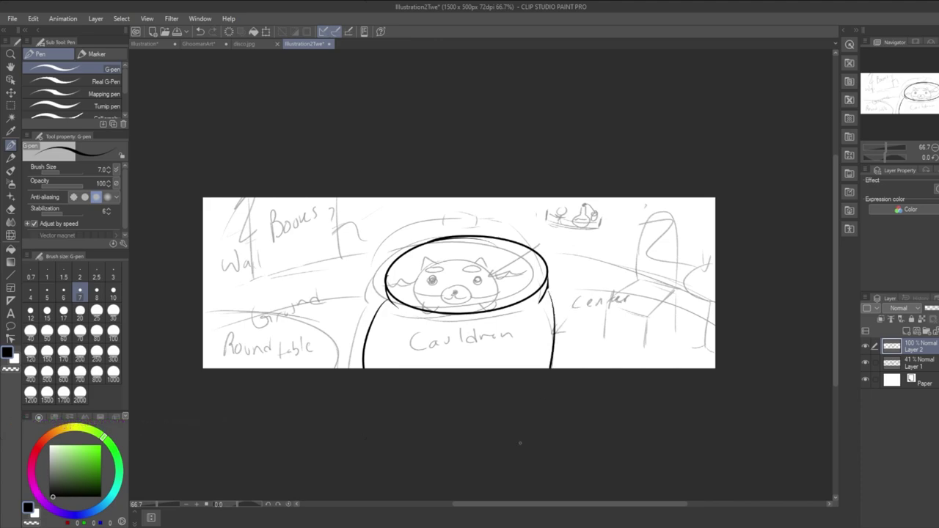
key("ctrl+z")
left_click_drag(544, 291, 552, 368)
key("ctrl+z")
left_click_drag(545, 291, 559, 368)
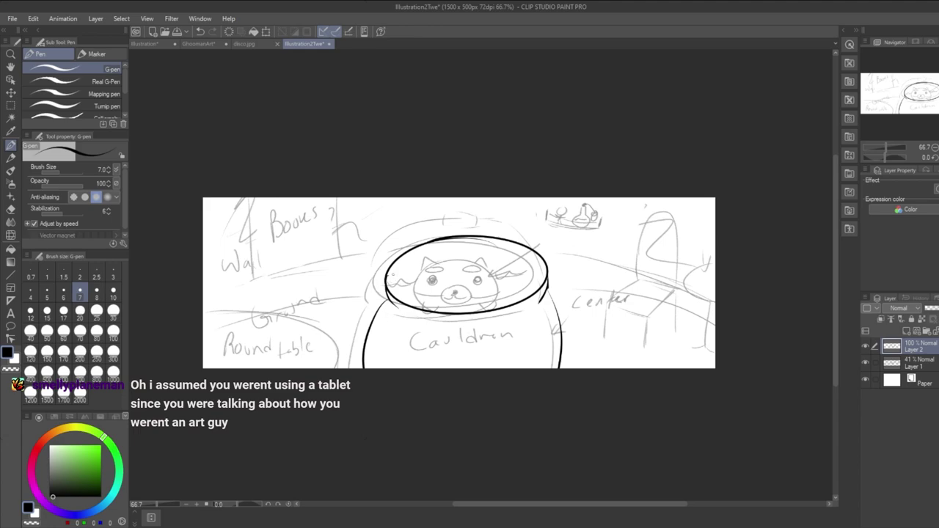
Ink the lid's left arc from the rim's left end up to the peak above the oval.
mouse_move(386, 287)
left_mouse_down()
mouse_move(400, 250)
mouse_move(466, 227)
left_mouse_up()
key("ctrl+z")
mouse_move(386, 286)
left_mouse_down()
mouse_move(445, 228)
mouse_move(489, 236)
mouse_move(492, 221)
mouse_move(463, 215)
mouse_move(499, 232)
left_mouse_up()
key("ctrl+z")
key("ctrl+z")
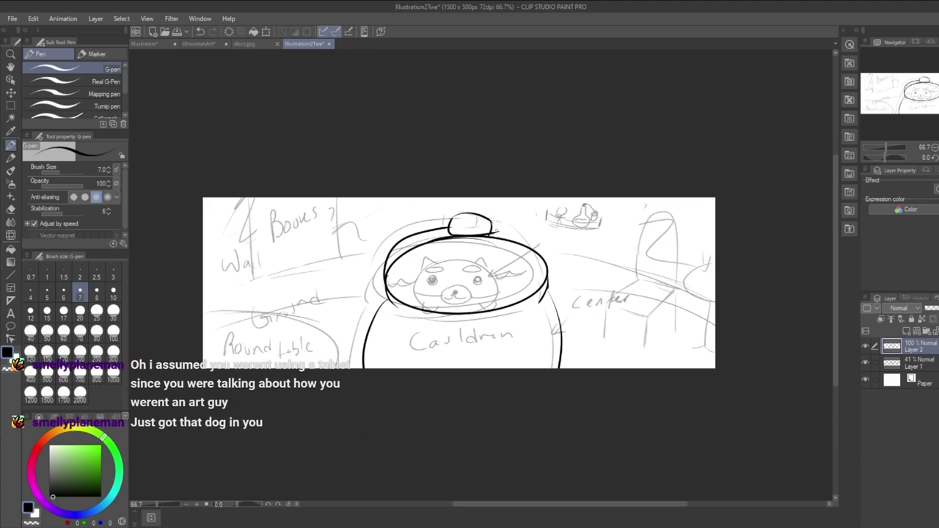
Redraw the lid's knob as a flatter rounded shape at the peak of the arc.
left_click_drag(494, 230, 550, 251)
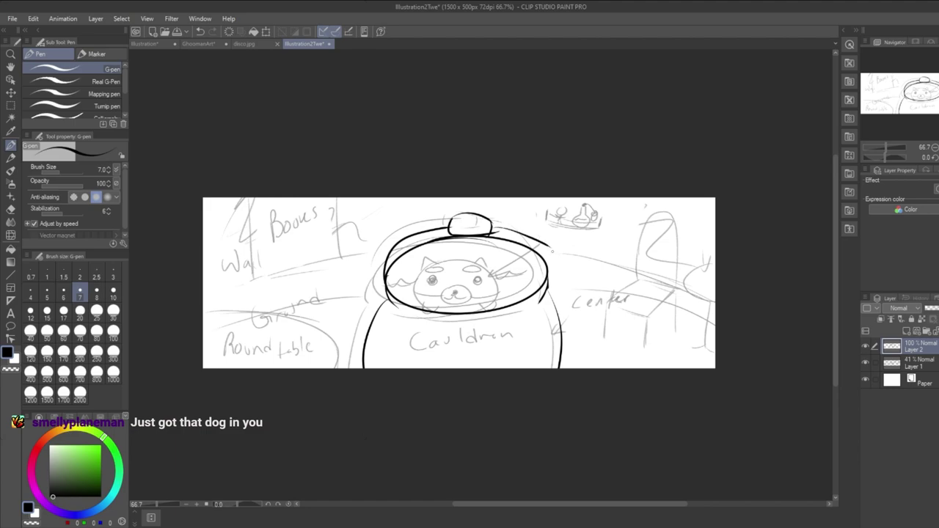
key("ctrl+z")
key("ctrl+z")
key("ctrl+z")
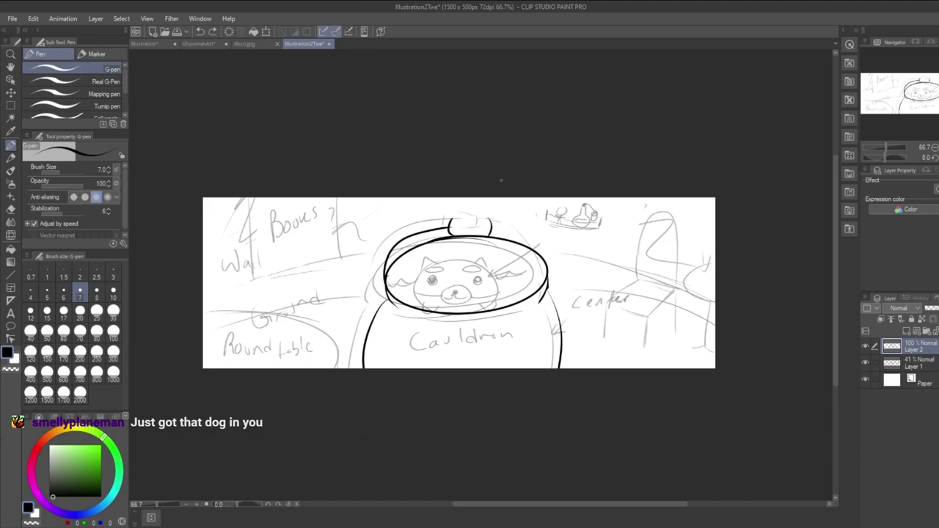
mouse_move(450, 225)
left_mouse_down()
mouse_move(541, 225)
mouse_move(546, 259)
left_mouse_up()
key("ctrl+z")
key("ctrl+z")
Ink the lid's right arc from the knob down to the right end of the cauldron's rim.
left_click_drag(492, 222, 549, 280)
key("ctrl+z")
left_click_drag(532, 231, 544, 285)
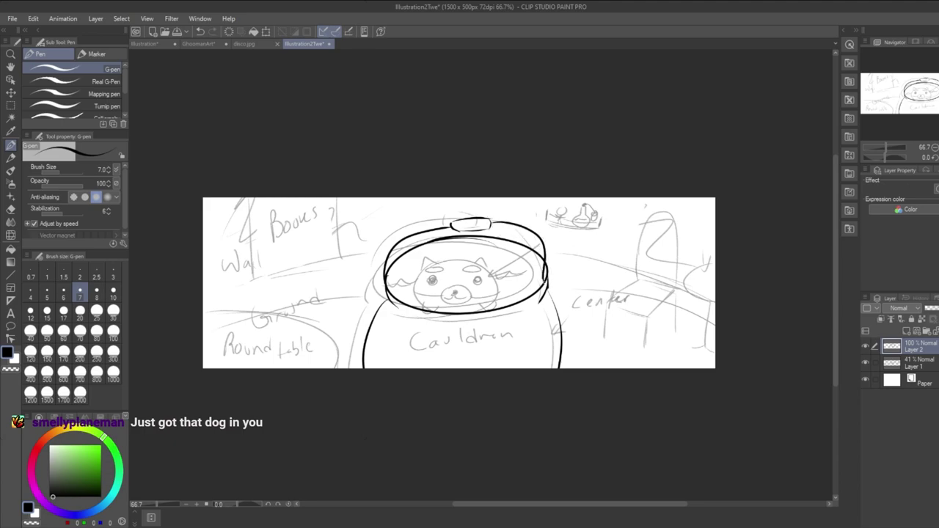
mouse_move(393, 292)
left_mouse_down()
mouse_move(387, 283)
mouse_move(405, 233)
left_mouse_up()
key("ctrl+z")
left_click_drag(393, 296, 397, 239)
key("ctrl+z")
key("ctrl+z")
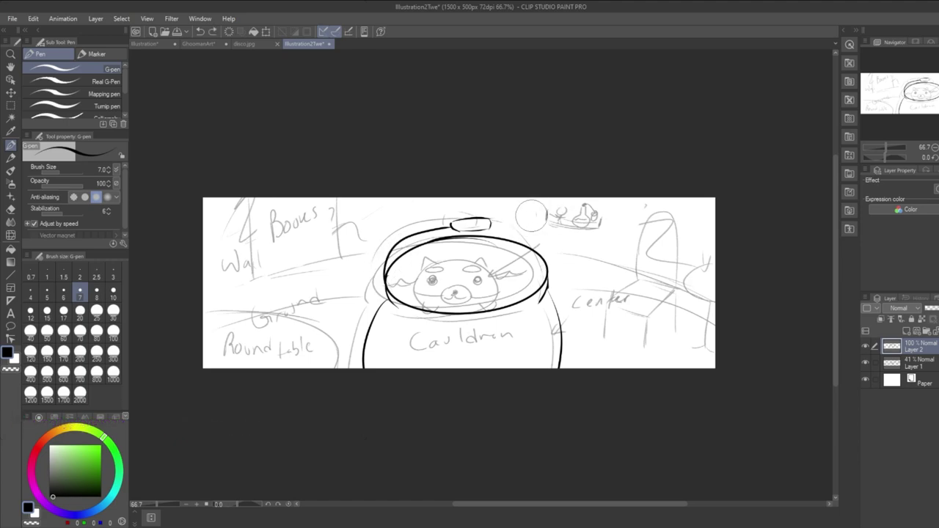
mouse_move(492, 225)
left_mouse_down()
mouse_move(554, 256)
mouse_move(549, 284)
left_mouse_up()
key("ctrl+z")
mouse_move(490, 226)
left_mouse_down()
mouse_move(538, 239)
mouse_move(549, 280)
left_mouse_up()
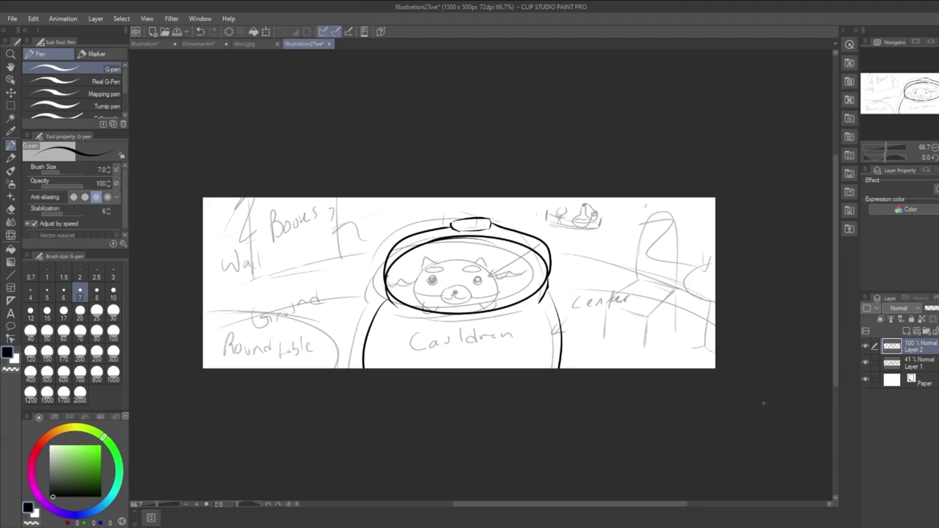
Ink the round table's edge as a curve from the banner's left side down to its lower edge.
left_click_drag(204, 312, 327, 367)
key("ctrl+z")
mouse_move(208, 310)
left_mouse_down()
mouse_move(332, 340)
mouse_move(346, 368)
left_mouse_up()
key("ctrl+z")
left_click_drag(209, 310, 335, 369)
key("ctrl+z")
left_click_drag(205, 311, 341, 369)
key("ctrl+z")
left_click_drag(207, 311, 341, 368)
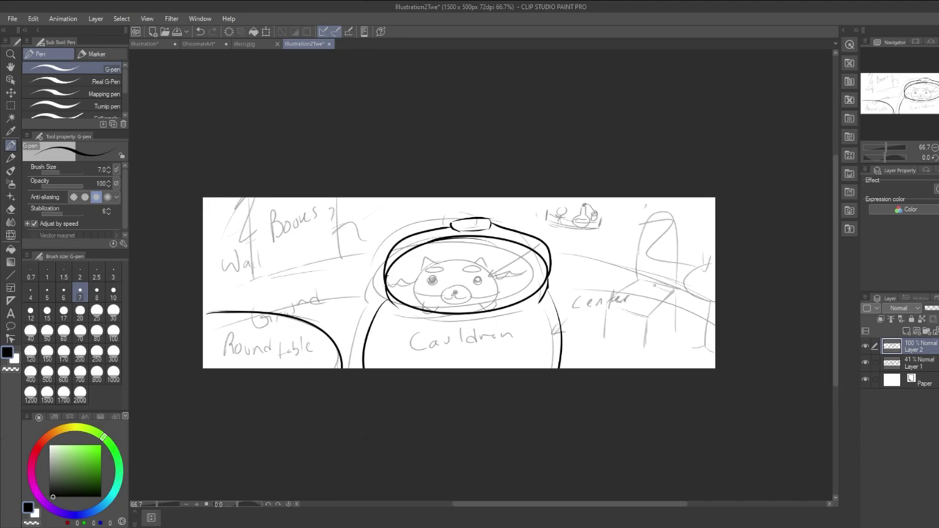
Ink the chair's slanted seat, front legs and tall rounded back over the rough sketch.
left_click_drag(610, 297, 654, 271)
mouse_move(605, 301)
left_mouse_down()
mouse_move(606, 335)
mouse_move(646, 347)
mouse_move(649, 321)
mouse_move(686, 280)
left_mouse_up()
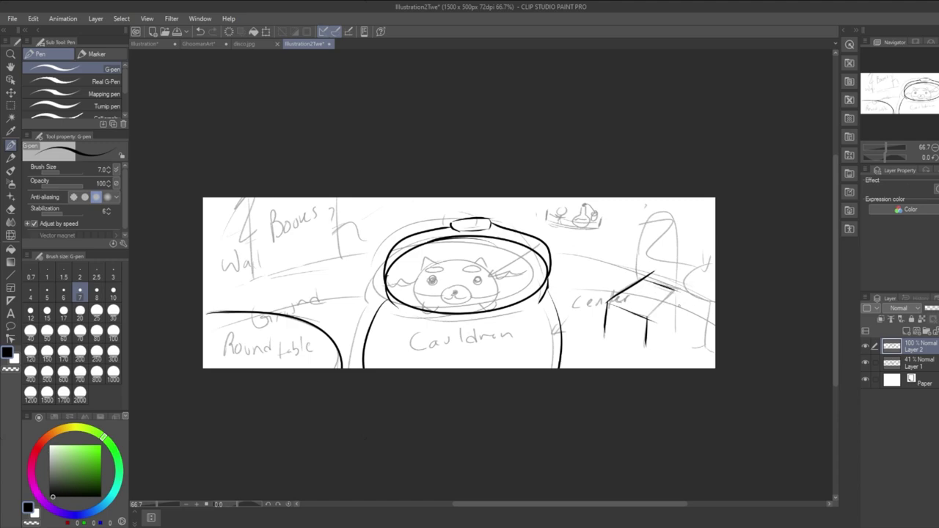
mouse_move(676, 254)
left_mouse_down()
mouse_move(676, 289)
mouse_move(676, 266)
mouse_move(636, 270)
mouse_move(682, 218)
mouse_move(647, 279)
mouse_move(637, 276)
mouse_move(664, 207)
mouse_move(639, 277)
mouse_move(675, 230)
mouse_move(642, 278)
mouse_move(678, 322)
mouse_move(681, 345)
left_mouse_up()
key("ctrl+z")
key("ctrl+z")
key("ctrl+z")
key("ctrl+z")
key("ctrl+y")
key("ctrl+y")
key("ctrl+z")
key("ctrl+z")
key("ctrl+z")
key("ctrl+z")
key("ctrl+z")
Ink the chair's rear leg and add second edge lines to give the seat and front leg thickness.
left_click_drag(676, 289, 675, 333)
mouse_move(669, 301)
left_mouse_down()
mouse_move(671, 317)
mouse_move(658, 317)
mouse_move(670, 304)
mouse_move(653, 318)
mouse_move(653, 344)
mouse_move(644, 324)
mouse_move(643, 342)
left_mouse_up()
key("ctrl+z")
key("ctrl+z")
key("ctrl+z")
key("ctrl+z")
key("ctrl+z")
mouse_move(612, 313)
left_mouse_down()
mouse_move(650, 324)
mouse_move(639, 324)
mouse_move(646, 343)
left_mouse_up()
key("ctrl+z")
key("ctrl+z")
key("ctrl+z")
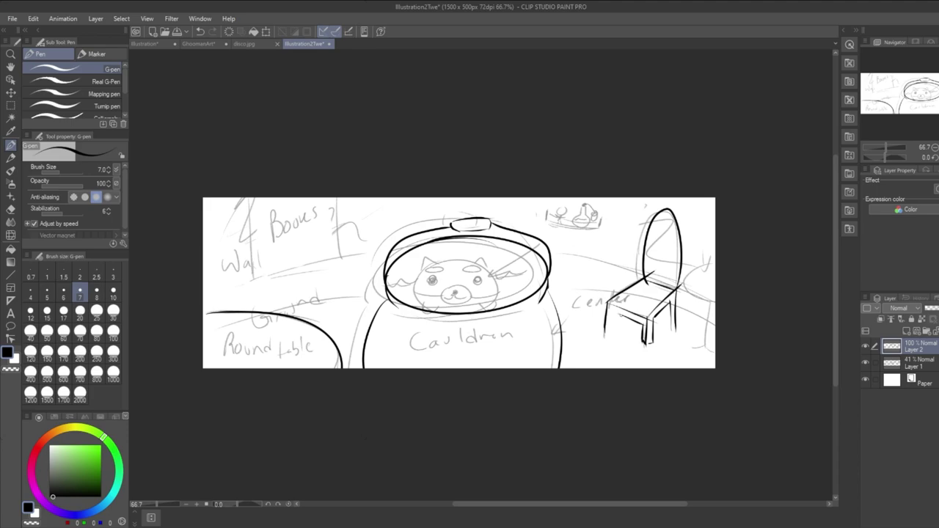
Add the inner edge of the chair's left leg and finish the lower ends of the other legs.
left_click_drag(611, 311, 611, 337)
mouse_move(651, 336)
left_mouse_down()
mouse_move(649, 350)
mouse_move(652, 337)
mouse_move(641, 346)
left_mouse_up()
mouse_move(654, 325)
left_mouse_down()
mouse_move(664, 334)
mouse_move(644, 348)
mouse_move(664, 312)
mouse_move(651, 323)
mouse_move(675, 339)
mouse_move(677, 327)
mouse_move(681, 339)
left_mouse_up()
key("ctrl+z")
key("ctrl+z")
key("ctrl+z")
key("ctrl+z")
key("ctrl+z")
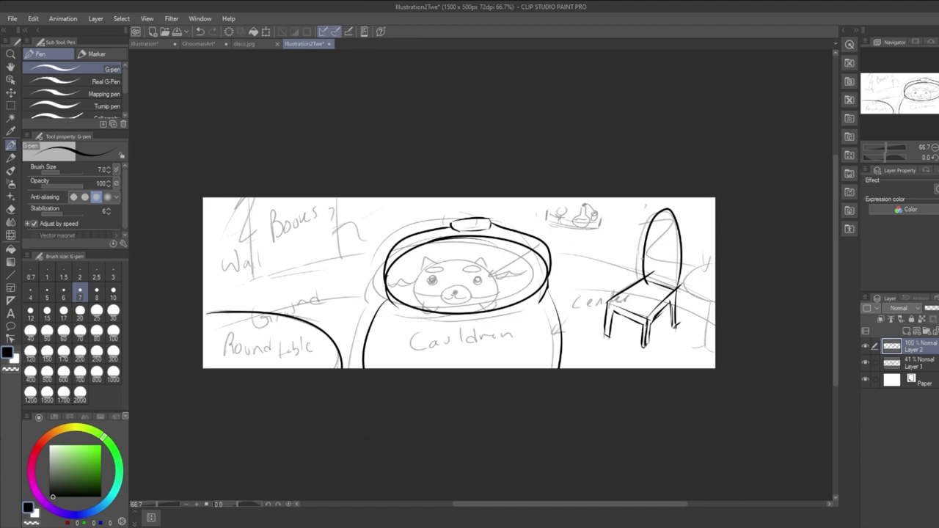
Ink an oval cushion on the chair's seat.
left_click_drag(643, 287, 622, 300)
mouse_move(622, 301)
left_mouse_down()
mouse_move(643, 309)
mouse_move(655, 303)
mouse_move(631, 308)
mouse_move(662, 288)
mouse_move(647, 307)
left_mouse_up()
key("ctrl+z")
key("ctrl+z")
key("ctrl+z")
key("ctrl+z")
Try two stacked circles as cut-outs in the chair's back.
mouse_move(656, 236)
left_mouse_down()
mouse_move(655, 260)
mouse_move(676, 233)
mouse_move(664, 245)
left_mouse_up()
key("ctrl+z")
mouse_move(664, 230)
left_mouse_down()
mouse_move(655, 243)
mouse_move(664, 230)
mouse_move(664, 252)
left_mouse_up()
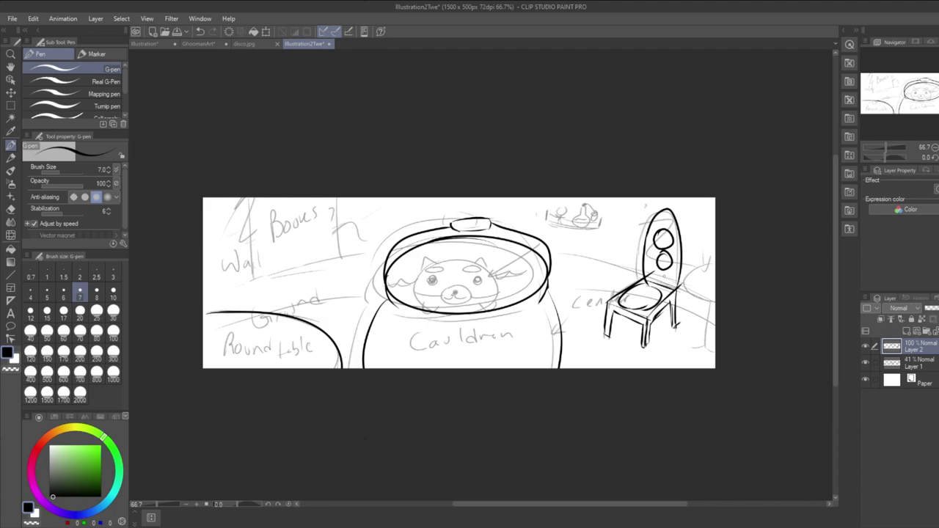
key("ctrl+z")
key("ctrl+z")
Ink a cut-out shaped like the Roman numeral II in the chair's back.
mouse_move(652, 235)
left_mouse_down()
mouse_move(671, 235)
mouse_move(653, 255)
mouse_move(668, 237)
left_mouse_up()
key("ctrl+z")
key("ctrl+z")
key("ctrl+z")
mouse_move(657, 236)
left_mouse_down()
mouse_move(657, 261)
mouse_move(664, 237)
mouse_move(663, 260)
mouse_move(673, 260)
left_mouse_up()
key("ctrl+z")
key("ctrl+z")
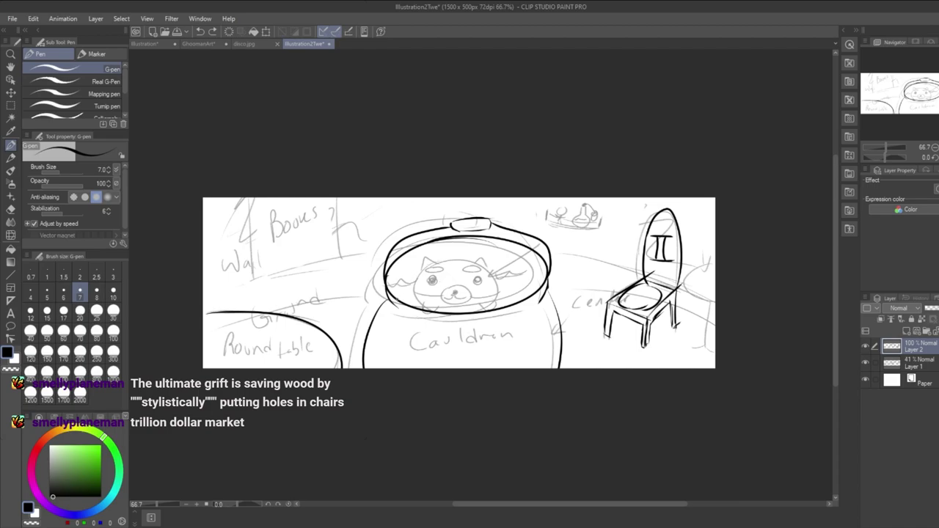
Try a wavy liquid line and curved strokes across the cauldron's oval opening.
left_click_drag(387, 284, 536, 272)
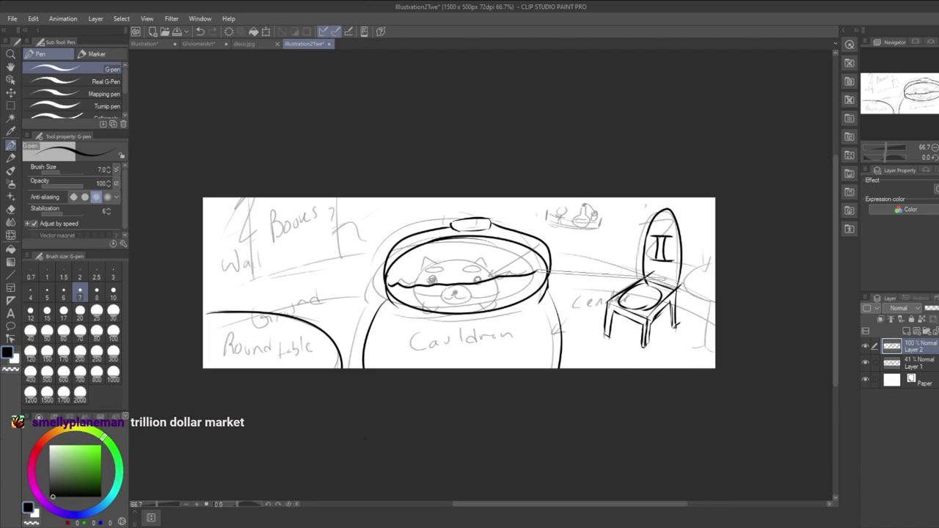
key("ctrl+z")
left_click_drag(387, 283, 534, 273)
key("ctrl+z")
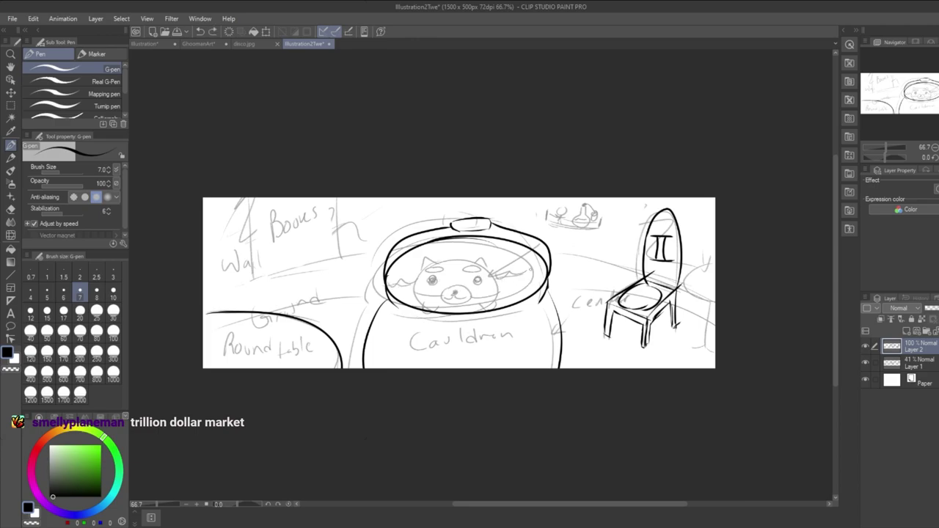
left_click_drag(391, 291, 452, 261)
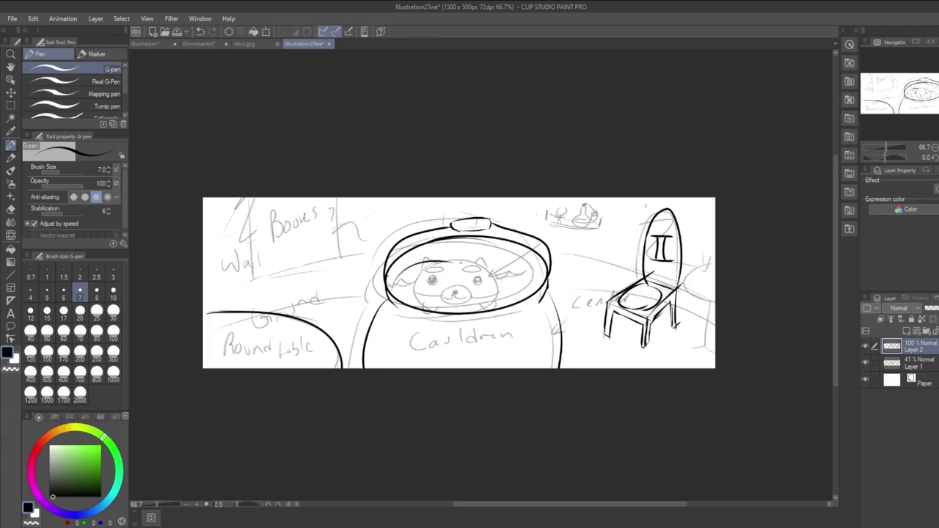
key("ctrl+z")
mouse_move(393, 293)
left_mouse_down()
mouse_move(402, 274)
mouse_move(477, 264)
left_mouse_up()
key("ctrl+z")
Add a new layer above the inked layer and hide the rough sketch layer.
left_click(907, 331)
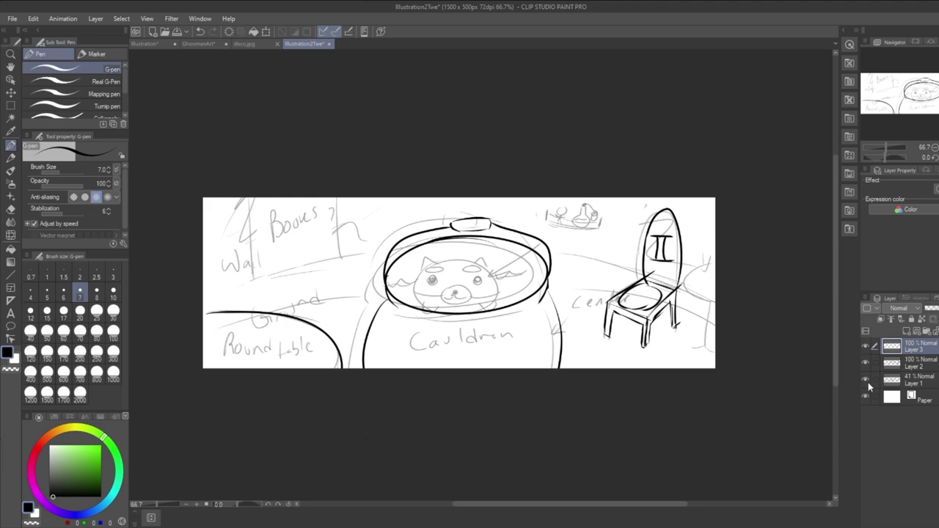
left_click(866, 380)
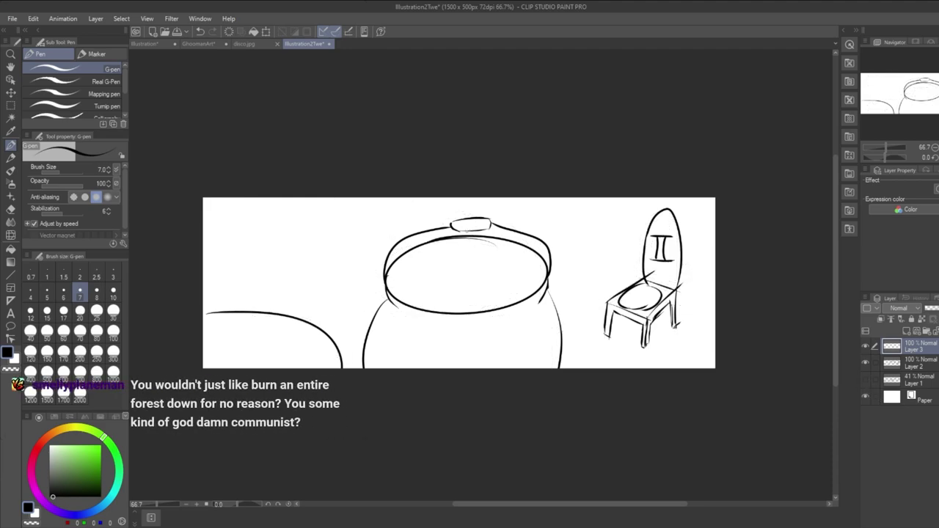
Try a loose circle and a large stick figure over the cauldron on the new layer.
mouse_move(463, 220)
left_mouse_down()
mouse_move(496, 251)
mouse_move(434, 242)
mouse_move(483, 269)
left_mouse_up()
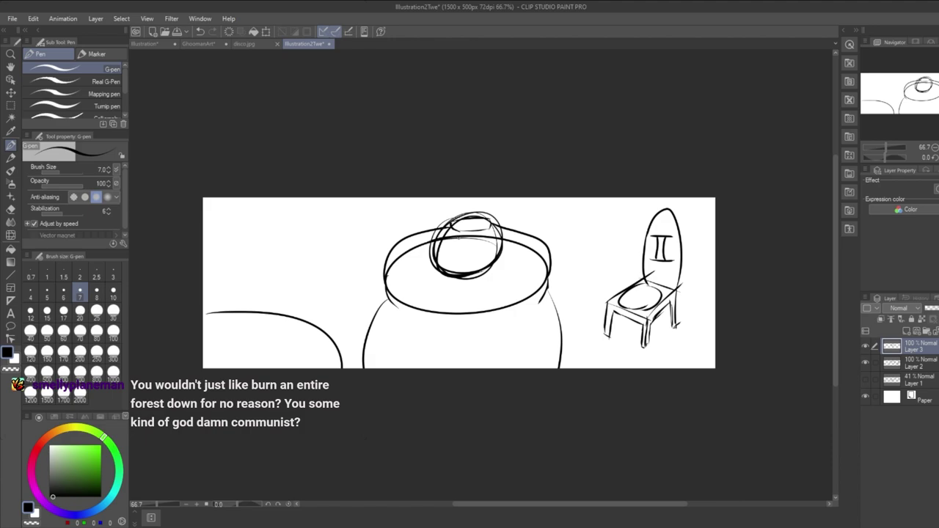
key("ctrl+z")
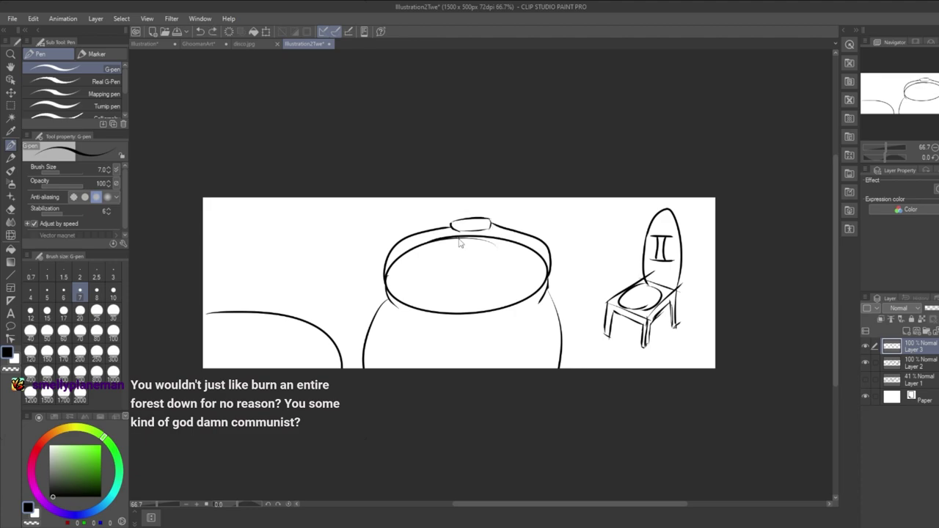
mouse_move(465, 196)
left_mouse_down()
mouse_move(465, 267)
mouse_move(418, 369)
left_mouse_up()
left_click_drag(461, 294, 490, 368)
mouse_move(466, 178)
left_mouse_down()
mouse_move(497, 152)
mouse_move(484, 137)
mouse_move(451, 153)
left_mouse_up()
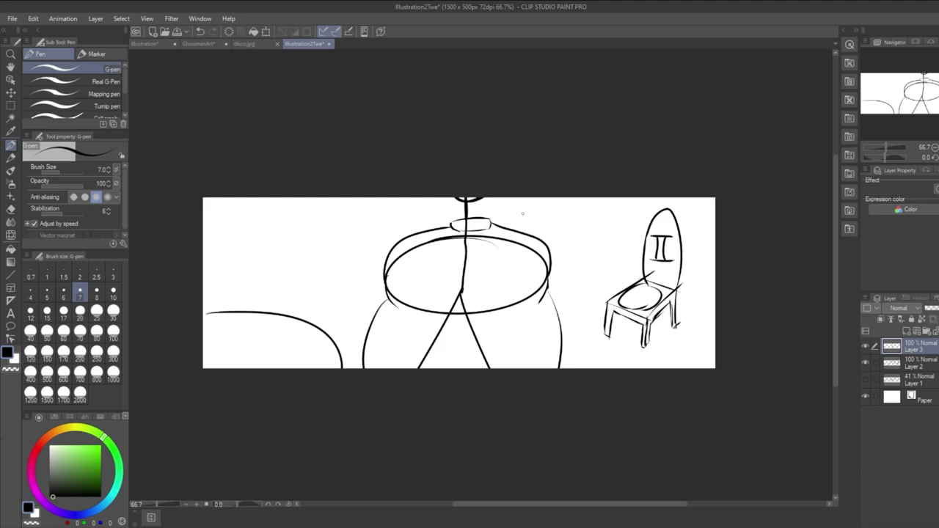
key("ctrl+z")
key("ctrl+z")
key("ctrl+z")
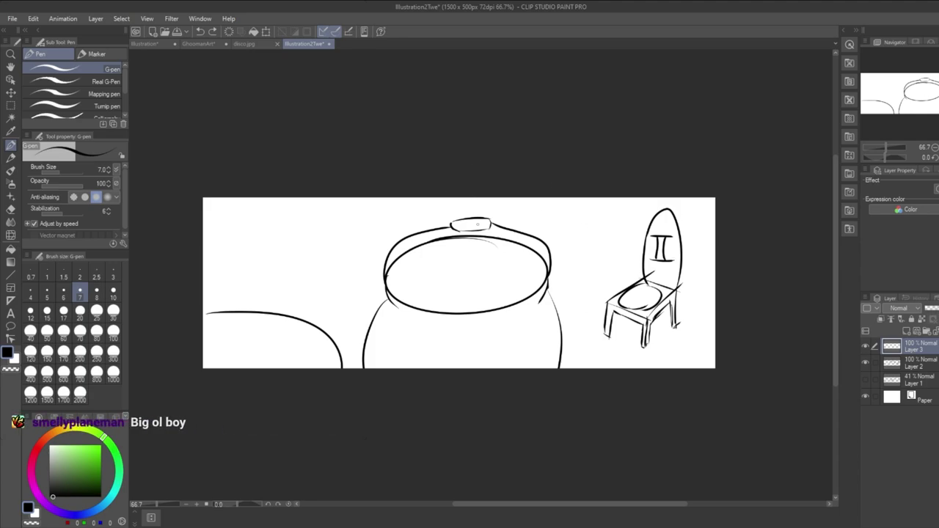
Doodle a giant figure over the cauldron with wide curved arms, spread legs and two knobbly hands.
mouse_move(425, 197)
left_mouse_down()
mouse_move(371, 299)
mouse_move(396, 302)
left_mouse_up()
mouse_move(500, 198)
left_mouse_down()
mouse_move(583, 279)
mouse_move(518, 322)
left_mouse_up()
mouse_move(462, 197)
left_mouse_down()
mouse_move(443, 297)
mouse_move(395, 368)
left_mouse_up()
left_click_drag(459, 278, 509, 368)
mouse_move(520, 317)
left_mouse_down()
mouse_move(546, 323)
mouse_move(502, 306)
mouse_move(506, 339)
mouse_move(540, 339)
left_mouse_up()
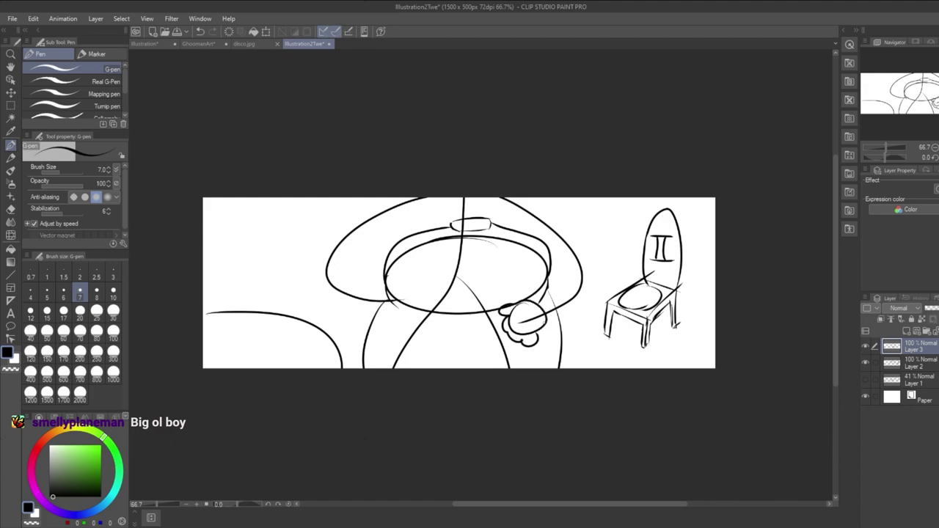
mouse_move(405, 277)
left_mouse_down()
mouse_move(396, 282)
mouse_move(423, 272)
mouse_move(423, 294)
left_mouse_up()
left_click_drag(421, 294, 440, 296)
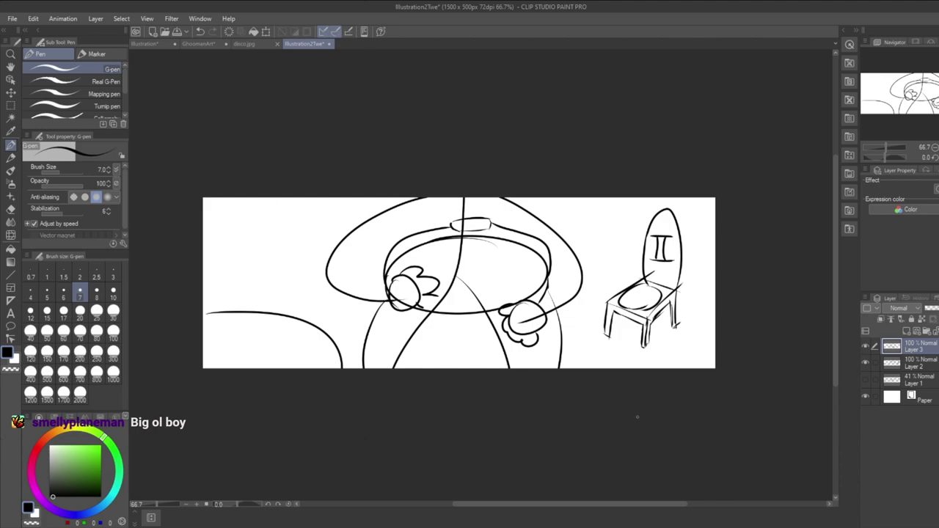
Hide the doodle on Layer 3, keep the rough sketch hidden and make Layer 2 the active layer.
left_click(866, 345)
left_click(921, 380)
left_click(866, 380)
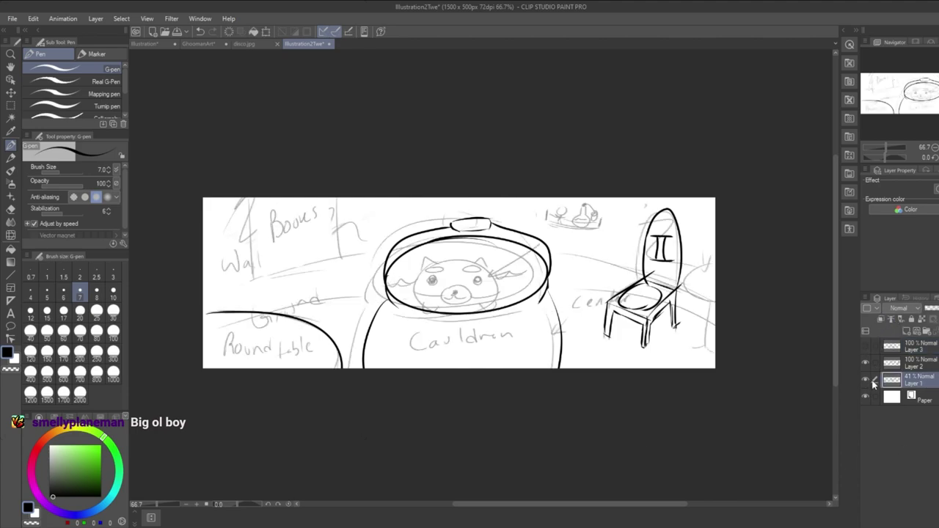
left_click(866, 380)
left_click(867, 380)
left_click(866, 379)
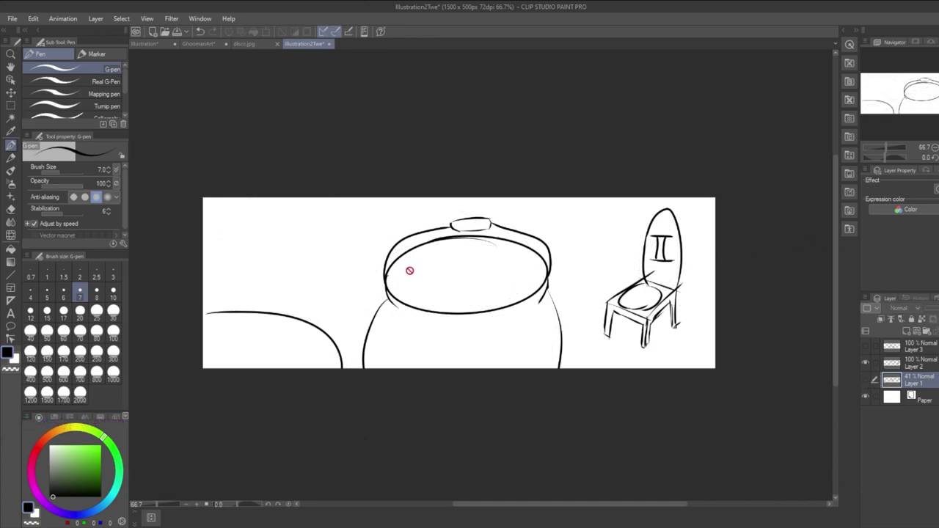
left_click(919, 363)
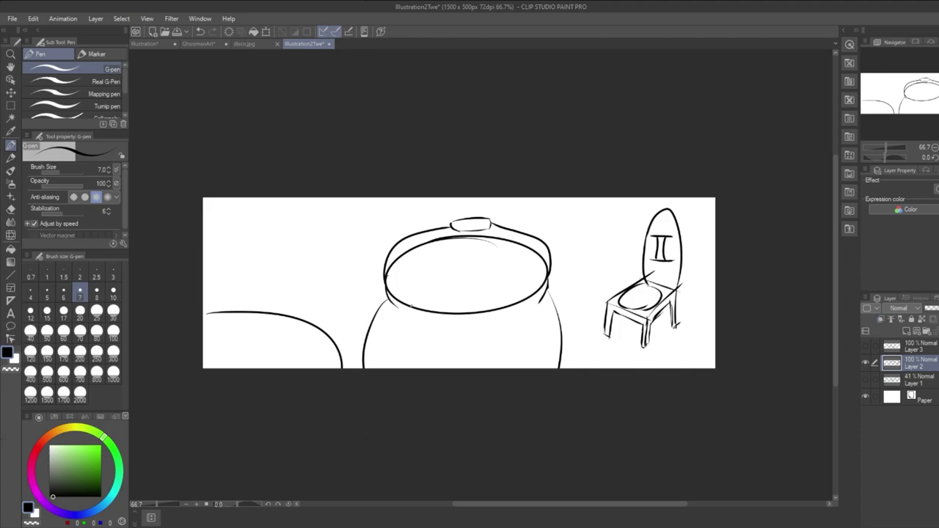
Try freehand curves across the inside of the cauldron's opening.
mouse_move(410, 303)
left_mouse_down()
mouse_move(514, 264)
mouse_move(518, 291)
left_mouse_up()
key("ctrl+z")
mouse_move(397, 286)
left_mouse_down()
mouse_move(470, 252)
mouse_move(511, 290)
mouse_move(524, 258)
left_mouse_up()
key("ctrl+z")
mouse_move(404, 289)
left_mouse_down()
mouse_move(511, 297)
mouse_move(531, 288)
left_mouse_up()
key("ctrl+z")
Ink the animal's round head inside the cauldron's opening and erase the part below the rim.
left_click(865, 380)
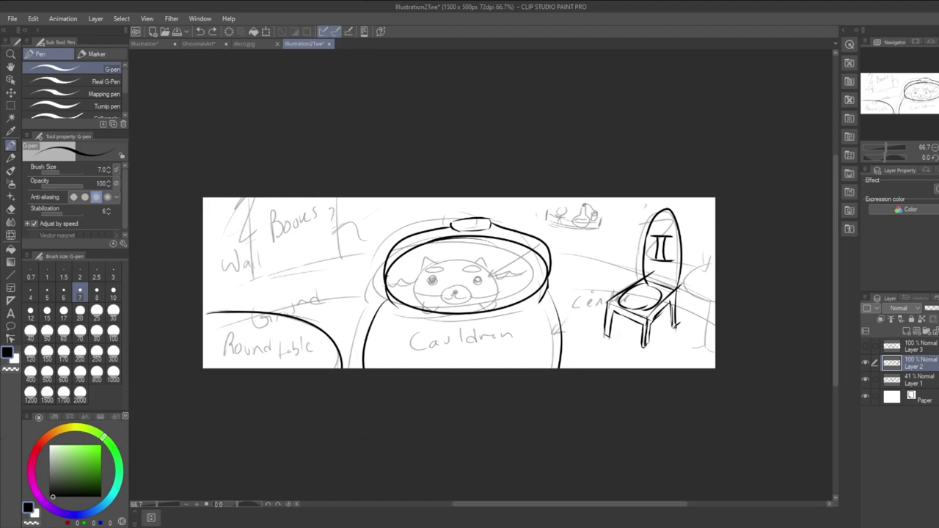
left_click(874, 380)
left_click(866, 380)
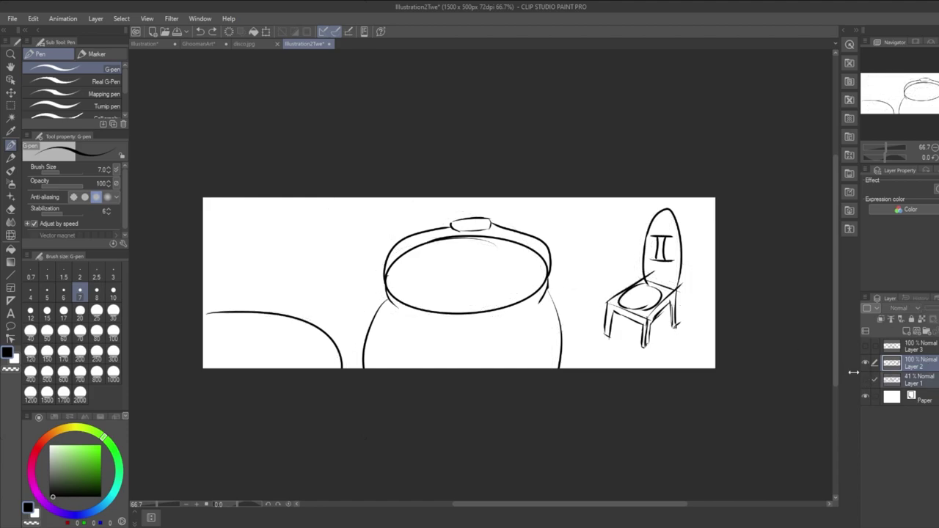
mouse_move(470, 248)
left_mouse_down()
mouse_move(528, 304)
mouse_move(446, 251)
left_mouse_up()
key("ctrl+z")
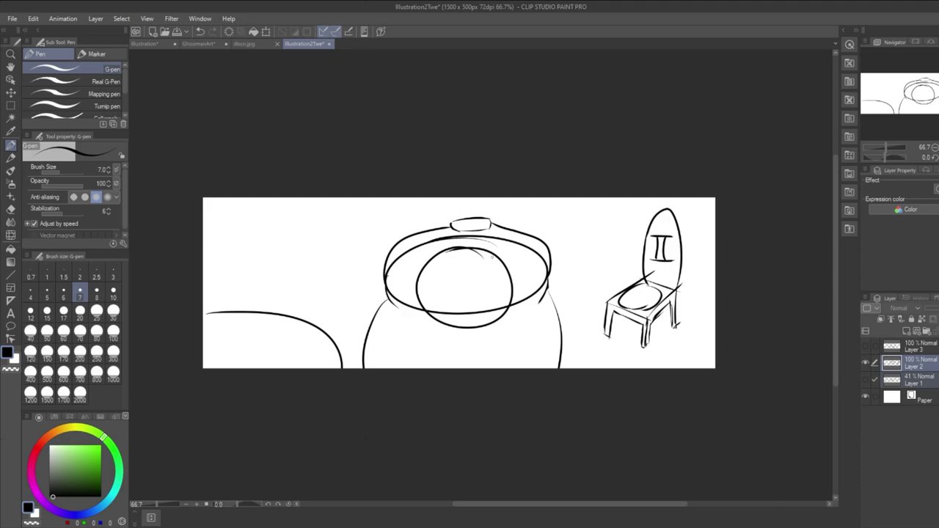
mouse_move(495, 331)
left_mouse_down()
mouse_move(434, 330)
mouse_move(500, 336)
mouse_move(510, 327)
mouse_move(434, 328)
left_mouse_up()
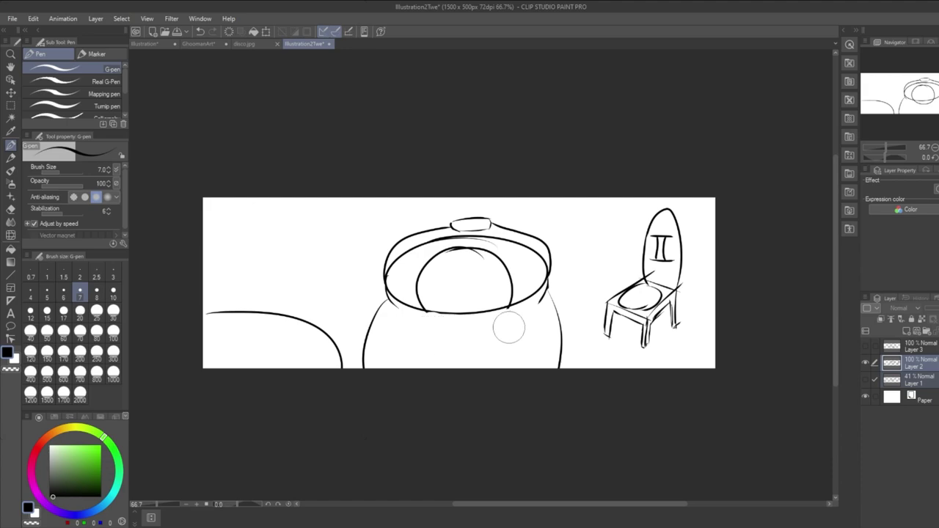
Ink two filled round eyes on the animal's face with an oval eyebrow above each.
mouse_move(442, 279)
left_mouse_down()
mouse_move(488, 284)
mouse_move(496, 269)
mouse_move(433, 272)
mouse_move(454, 267)
left_mouse_up()
key("ctrl+z")
key("ctrl+z")
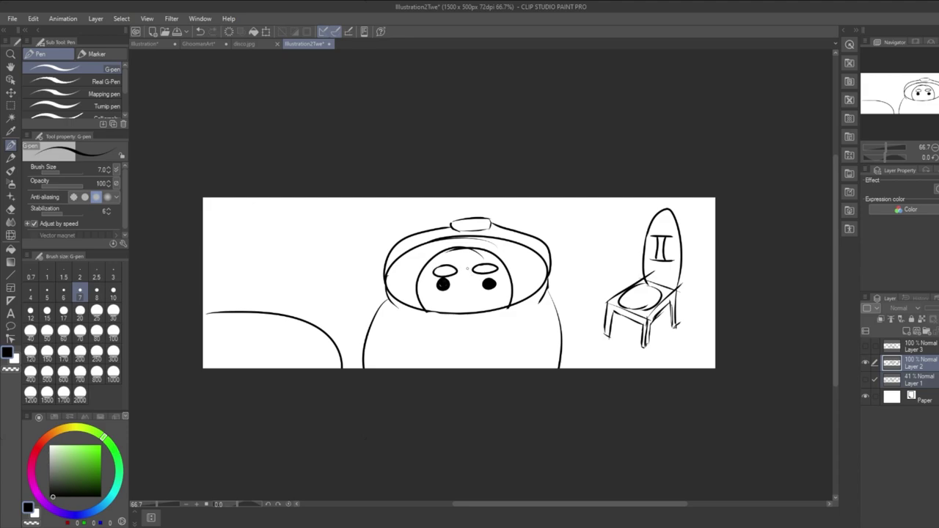
Ink the animal's oval muzzle with nose and mouth at the rim, with a line across each cheek.
mouse_move(419, 300)
left_mouse_down()
mouse_move(465, 308)
mouse_move(468, 296)
mouse_move(516, 295)
mouse_move(454, 305)
mouse_move(480, 303)
left_mouse_up()
key("ctrl+z")
key("ctrl+z")
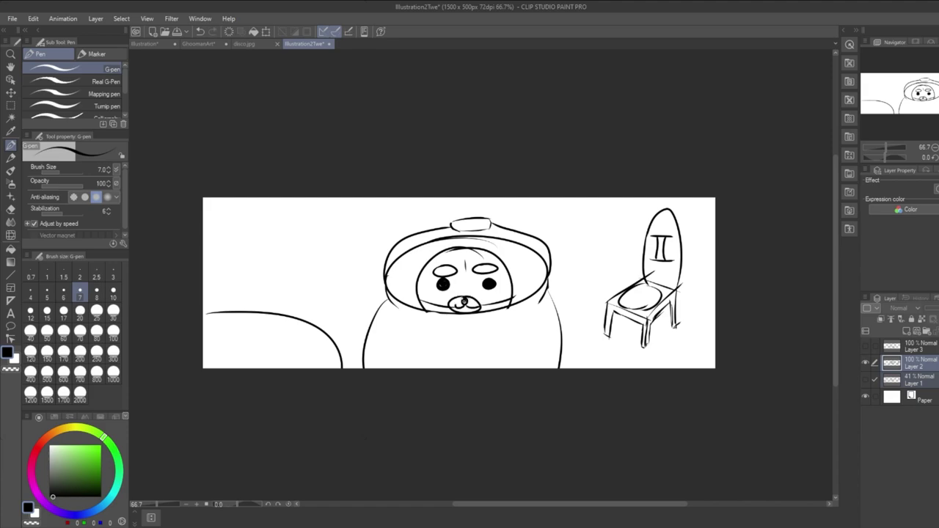
Ink two small rounded paws over the cauldron's rim on both sides of the animal's muzzle.
left_click_drag(429, 303, 433, 318)
key("ctrl+z")
left_click_drag(494, 301, 512, 305)
Rework the top of the animal's head with a curved tuft of hair rising toward the lid's knob.
mouse_move(461, 248)
left_mouse_down()
mouse_move(484, 232)
mouse_move(511, 262)
left_mouse_up()
key("ctrl+z")
key("ctrl+z")
key("ctrl+z")
mouse_move(450, 249)
left_mouse_down()
mouse_move(485, 225)
mouse_move(503, 264)
left_mouse_up()
key("ctrl+z")
key("ctrl+z")
mouse_move(445, 251)
left_mouse_down()
mouse_move(477, 243)
mouse_move(488, 224)
mouse_move(510, 274)
left_mouse_up()
left_click_drag(489, 242, 482, 251)
key("ctrl+z")
key("ctrl+z")
key("ctrl+z")
key("ctrl+z")
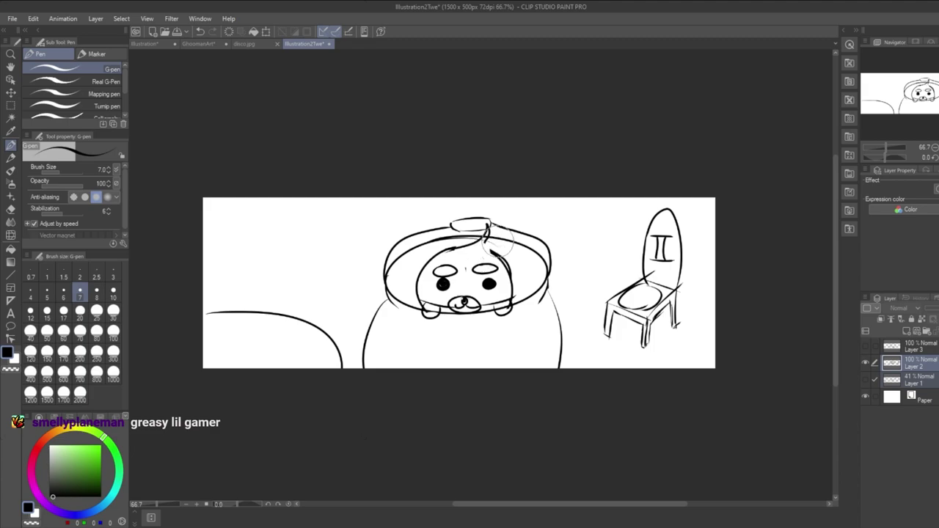
Clean up the head's upper right outline with the eraser and redraw it from the tuft downward.
left_click(11, 210)
left_click_drag(69, 171, 63, 164)
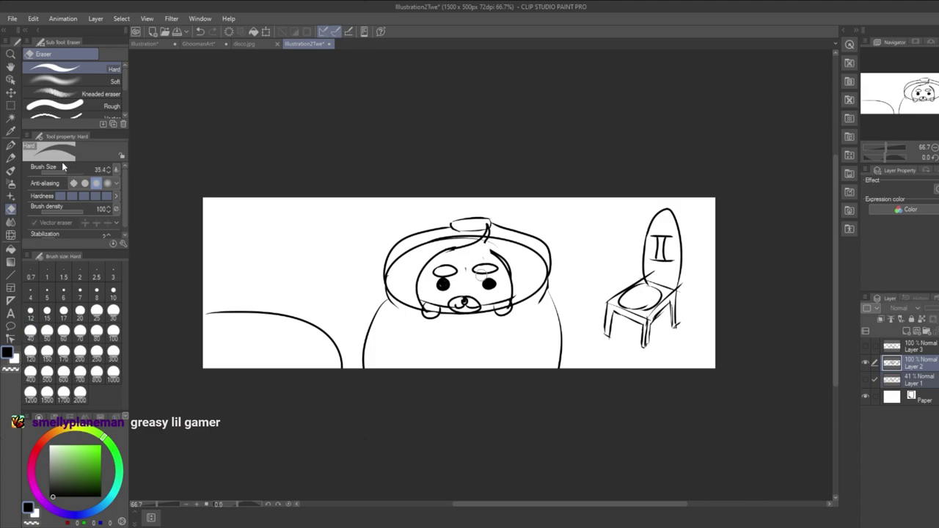
left_click(13, 148)
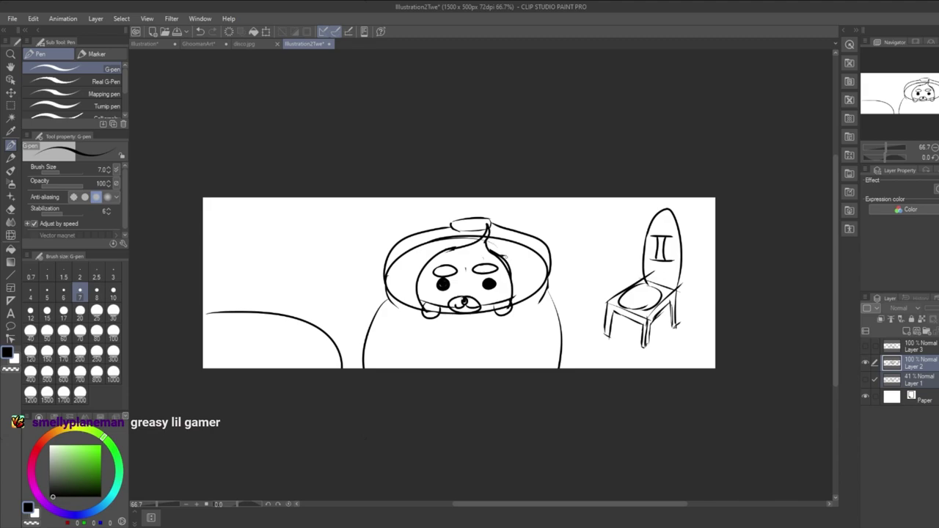
mouse_move(486, 236)
left_mouse_down()
mouse_move(506, 272)
mouse_move(498, 266)
left_mouse_up()
key("ctrl+z")
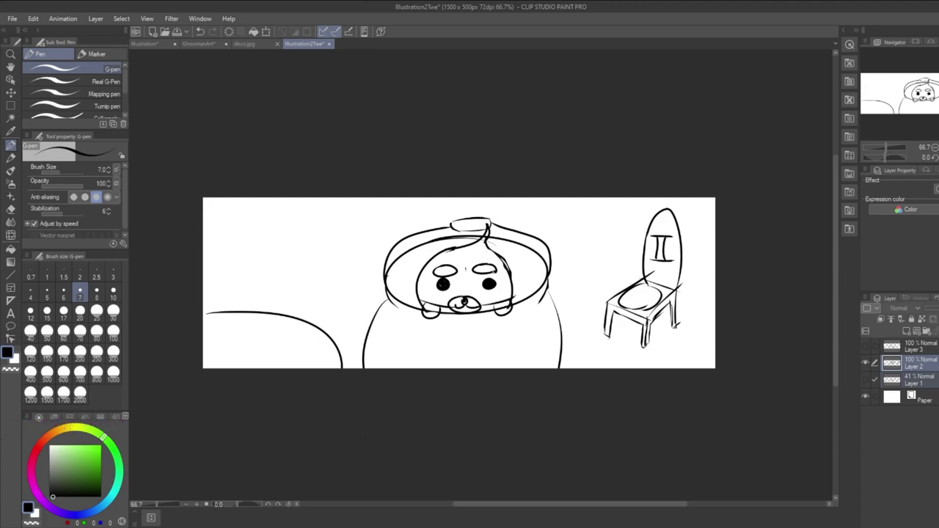
Ink two pointed ears on the animal's head and a small sweat drop on the left side of its face.
key("ctrl+z")
left_click_drag(486, 264, 493, 271)
left_click_drag(497, 262, 510, 272)
mouse_move(422, 269)
left_mouse_down()
mouse_move(427, 251)
mouse_move(509, 248)
mouse_move(511, 269)
left_mouse_up()
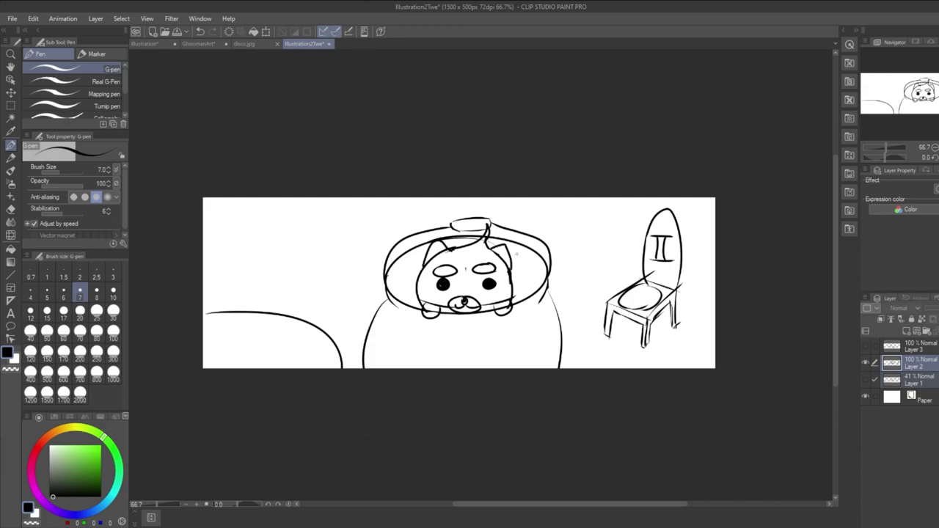
mouse_move(426, 264)
left_mouse_down()
mouse_move(411, 279)
mouse_move(426, 285)
left_mouse_up()
key("ctrl+z")
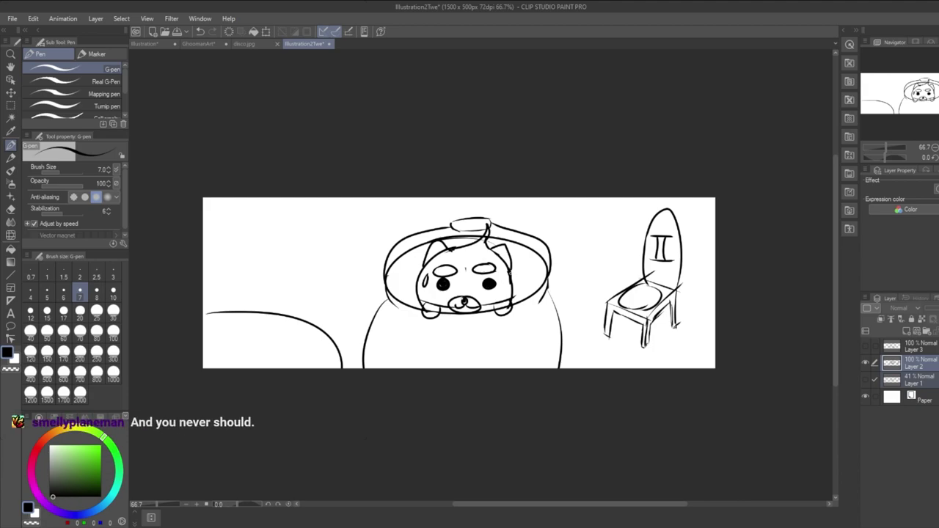
Erase the stray line fragments inside and around the base of the hair tuft with the hard eraser at size 1.
left_click_drag(512, 275, 515, 282)
key("ctrl+z")
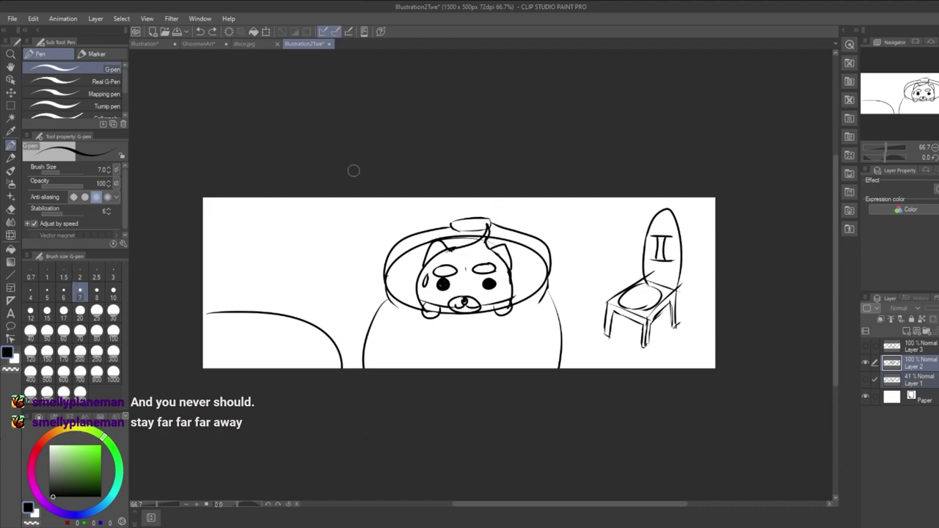
left_click(8, 211)
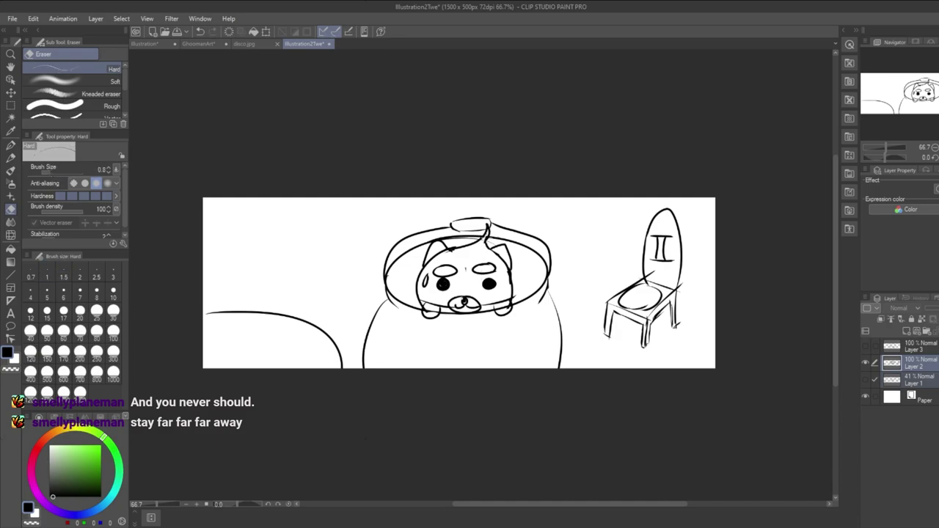
scroll(482, 245, "up", 8)
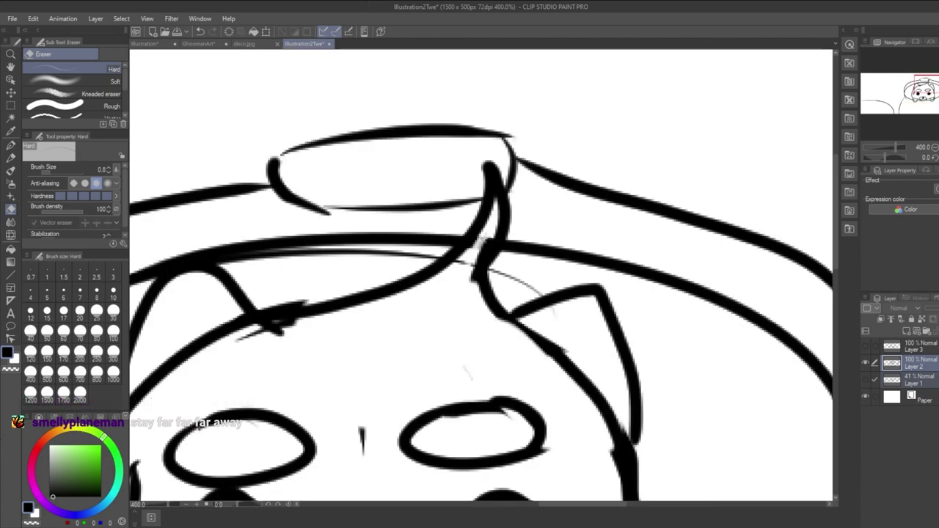
mouse_move(482, 243)
left_mouse_down()
mouse_move(477, 258)
mouse_move(489, 234)
mouse_move(453, 270)
mouse_move(482, 257)
mouse_move(476, 275)
left_mouse_up()
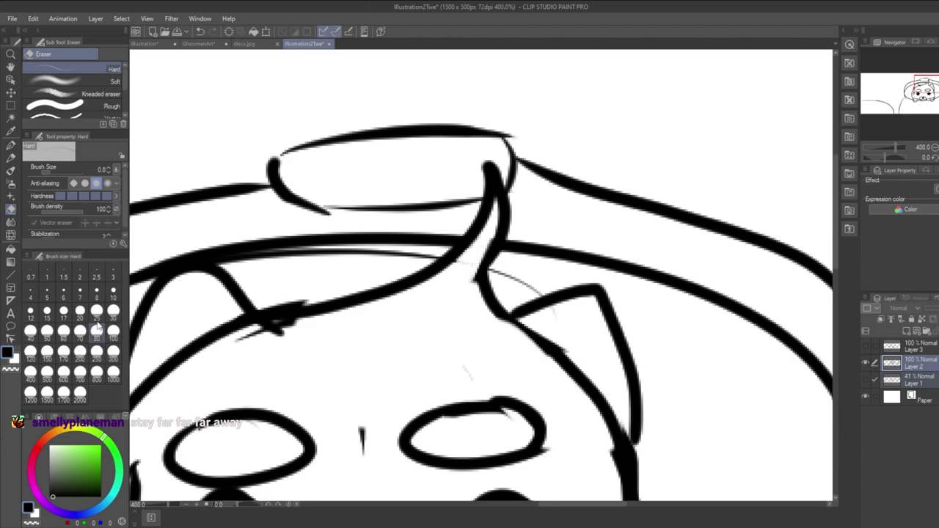
left_click(47, 275)
mouse_move(493, 238)
left_mouse_down()
mouse_move(474, 273)
mouse_move(467, 261)
left_mouse_up()
left_click_drag(472, 295, 477, 273)
mouse_move(480, 239)
left_mouse_down()
mouse_move(453, 267)
mouse_move(469, 253)
left_mouse_up()
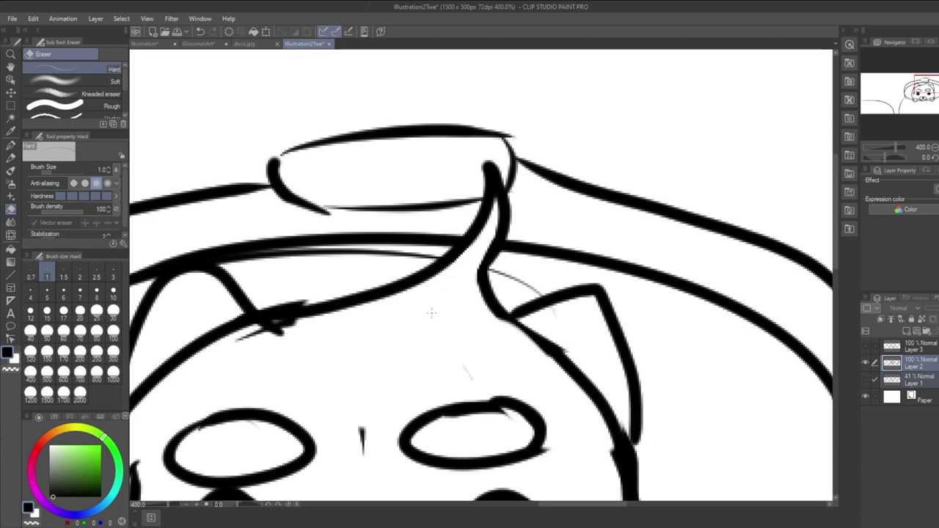
Erase the overshooting lines at the left ear's base and rework the right ear's lower end with eraser and G-pen.
mouse_move(262, 336)
left_mouse_down()
mouse_move(295, 321)
mouse_move(242, 348)
mouse_move(287, 321)
mouse_move(251, 339)
mouse_move(291, 322)
mouse_move(251, 338)
mouse_move(281, 335)
mouse_move(291, 321)
mouse_move(252, 334)
mouse_move(297, 328)
mouse_move(264, 340)
mouse_move(274, 335)
mouse_move(269, 327)
mouse_move(245, 339)
mouse_move(306, 317)
mouse_move(254, 335)
mouse_move(302, 299)
mouse_move(291, 298)
mouse_move(311, 299)
mouse_move(275, 308)
left_mouse_up()
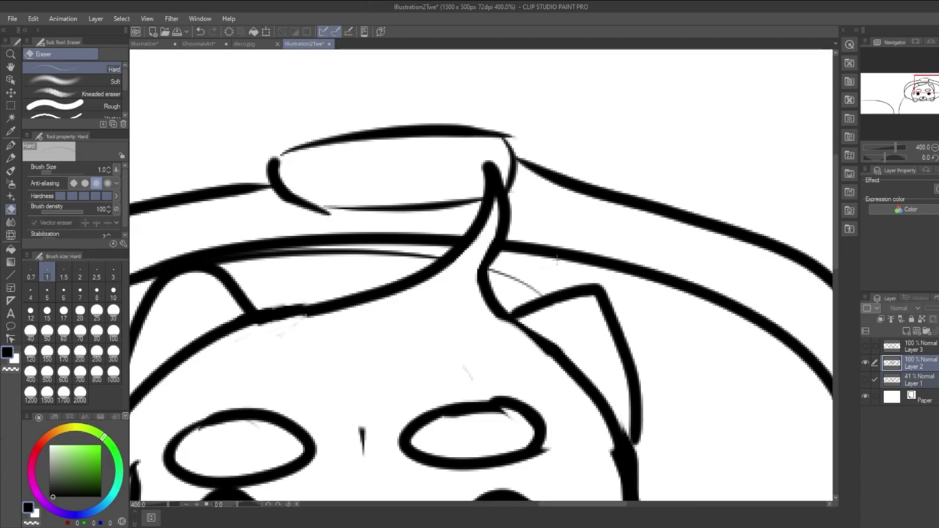
mouse_move(636, 439)
left_mouse_down()
mouse_move(635, 448)
mouse_move(637, 440)
left_mouse_up()
left_click(11, 147)
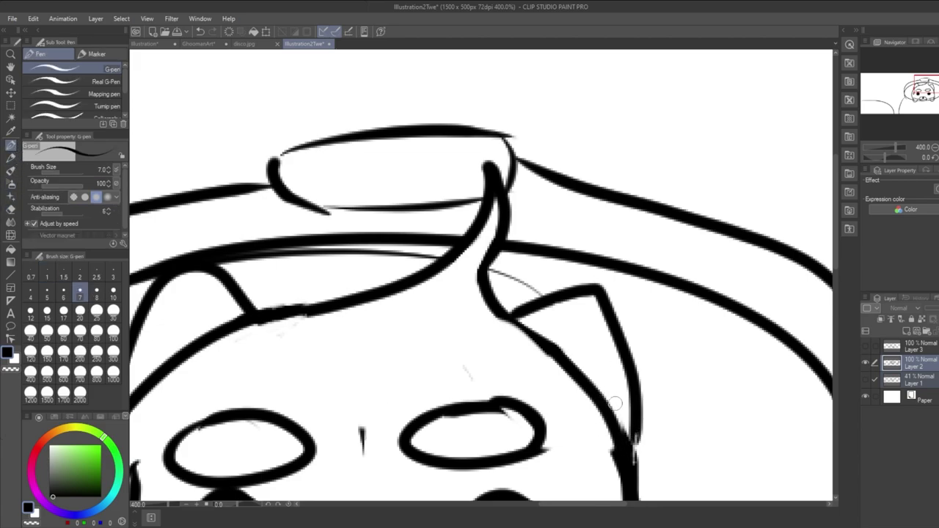
left_click_drag(635, 447, 623, 484)
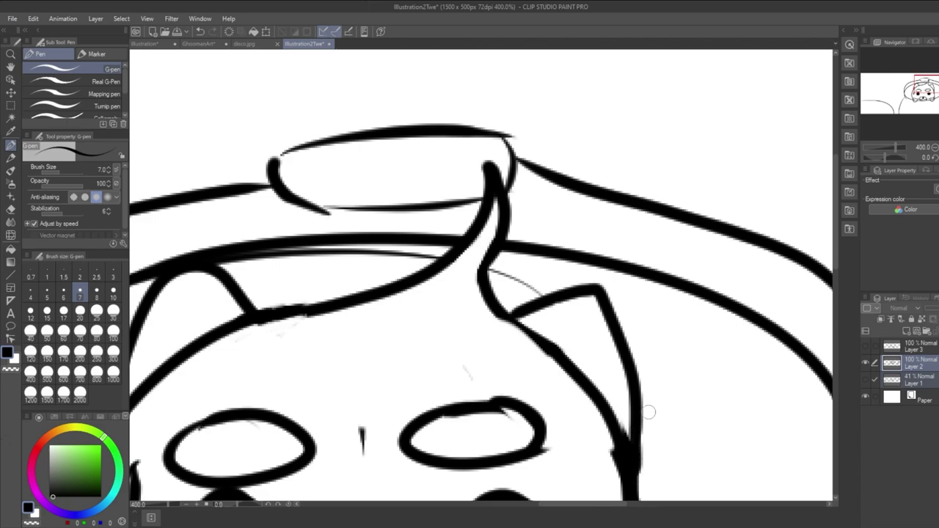
Clear the leftover specks from the forehead and beneath the left ear with the hard eraser at size 6.
left_click(448, 351)
key("ctrl+z")
left_click(462, 366)
left_click(10, 209)
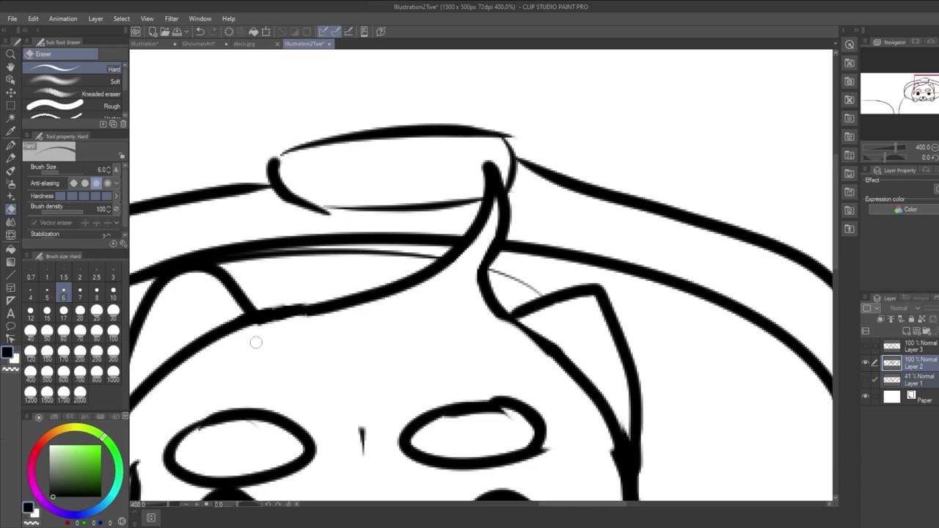
left_click_drag(283, 327, 253, 330)
key("ctrl+z")
Erase the cauldron rim lines that cross through the animal's two paws.
scroll(628, 324, "down", 4)
scroll(574, 345, "up", 1)
mouse_move(631, 359)
left_mouse_down()
mouse_move(583, 303)
mouse_move(510, 280)
left_mouse_up()
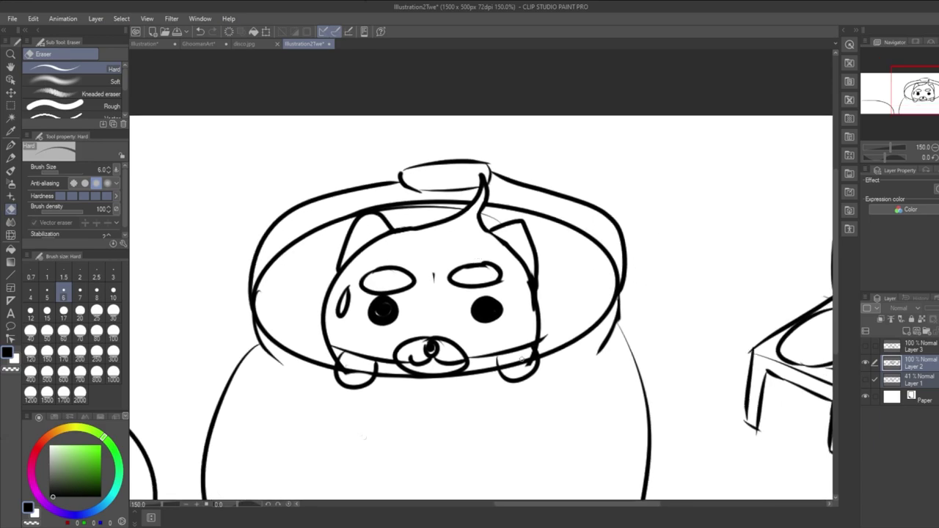
mouse_move(526, 355)
left_mouse_down()
mouse_move(501, 370)
mouse_move(530, 353)
left_mouse_up()
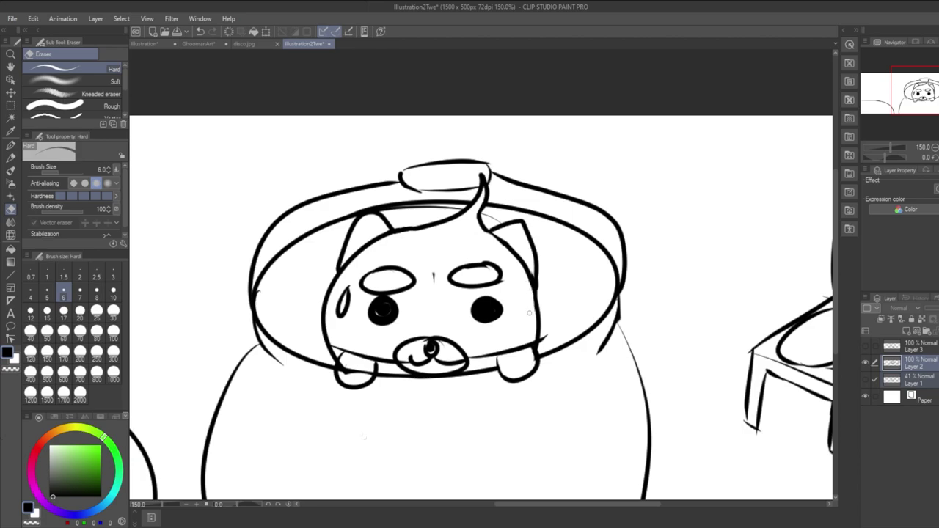
mouse_move(355, 370)
left_mouse_down()
mouse_move(341, 363)
mouse_move(365, 371)
left_mouse_up()
mouse_move(352, 350)
left_mouse_down()
mouse_move(348, 357)
mouse_move(364, 356)
mouse_move(352, 351)
mouse_move(357, 365)
mouse_move(366, 349)
mouse_move(370, 361)
mouse_move(351, 349)
left_mouse_up()
key("ctrl+z")
Ink short curved lines at the tops of both paws with the G-pen at size 7.
left_click(11, 144)
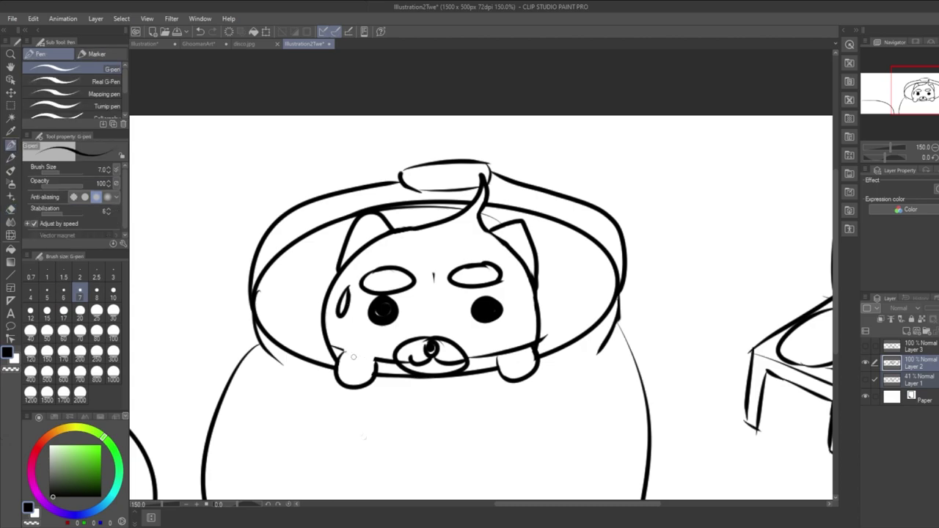
left_click_drag(342, 354, 346, 343)
key("ctrl+z")
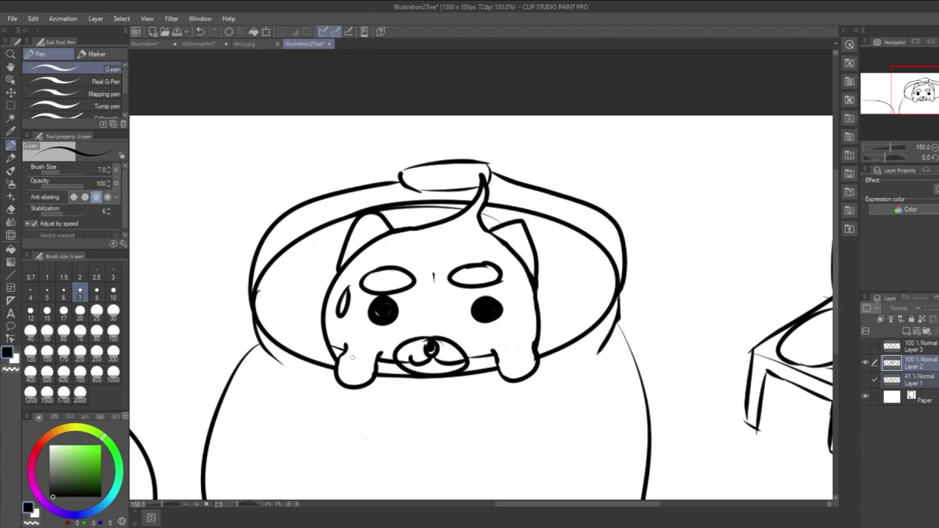
scroll(500, 339, "down", 2)
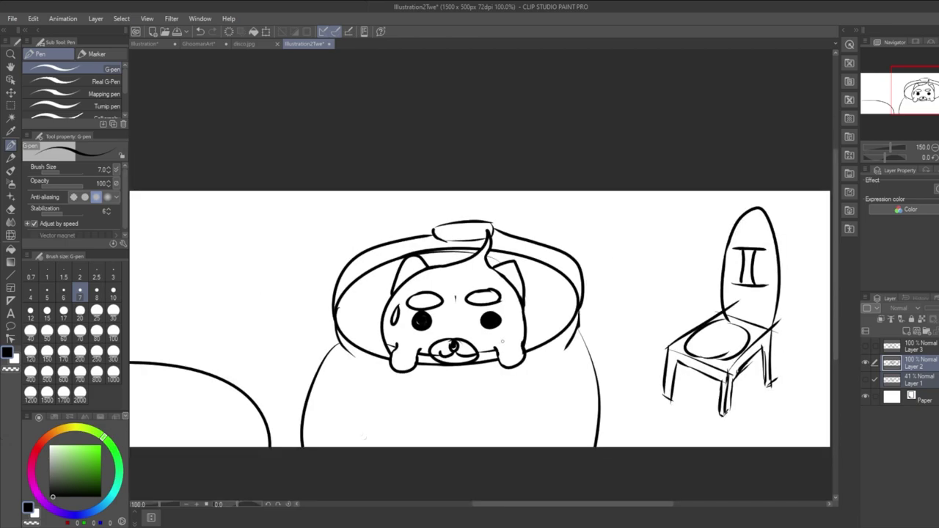
left_click_drag(535, 358, 530, 329)
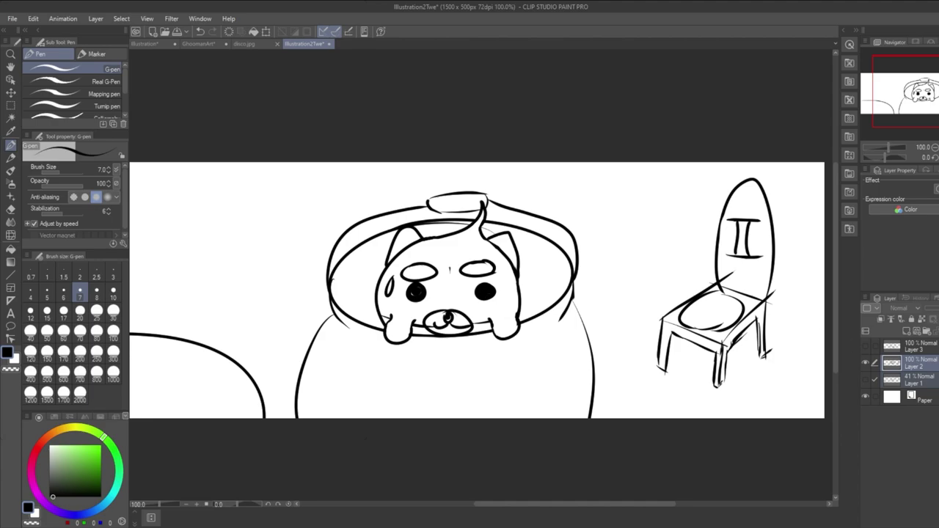
Add a new layer above Layer 2 and ink a small mark between the muzzle and the right eye.
left_click(907, 331)
left_click_drag(481, 309, 486, 315)
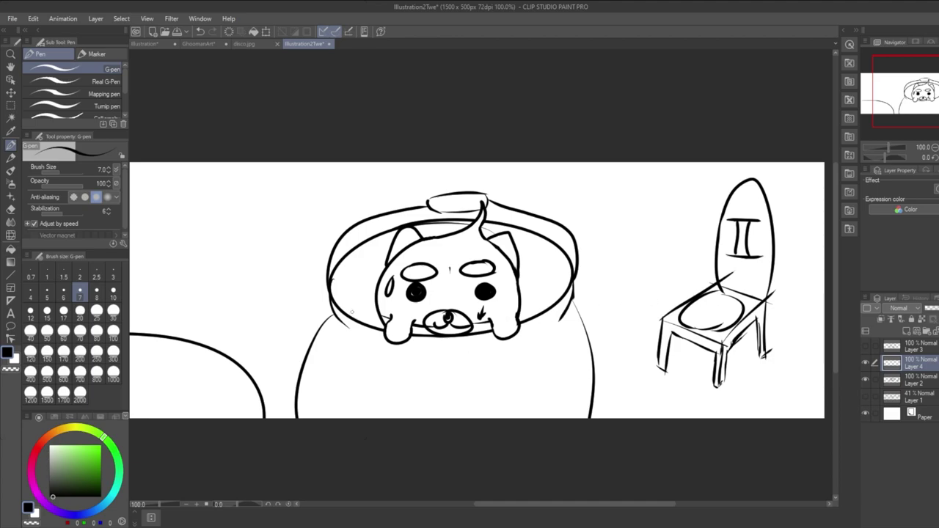
left_click_drag(369, 311, 376, 275)
key("ctrl+z")
left_click_drag(376, 314, 385, 297)
key("ctrl+z")
left_click_drag(340, 305, 378, 257)
key("ctrl+z")
mouse_move(381, 316)
left_mouse_down()
mouse_move(354, 305)
mouse_move(352, 256)
mouse_move(399, 224)
left_mouse_up()
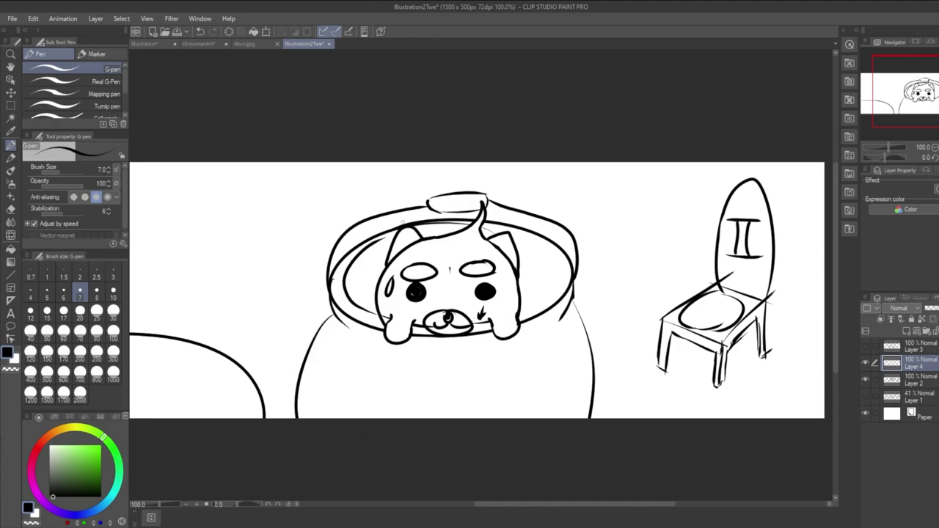
key("ctrl+z")
mouse_move(381, 316)
left_mouse_down()
mouse_move(358, 302)
mouse_move(372, 247)
left_mouse_up()
key("ctrl+z")
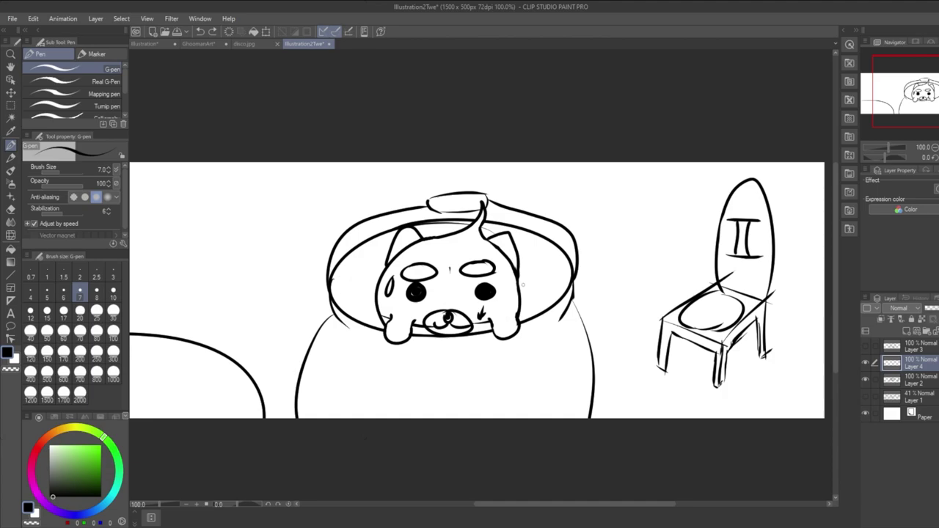
left_click_drag(522, 310, 551, 287)
key("ctrl+z")
left_click_drag(519, 316, 566, 266)
key("ctrl+z")
left_click_drag(355, 256, 342, 286)
mouse_move(364, 259)
left_mouse_down()
mouse_move(352, 293)
mouse_move(363, 298)
left_mouse_up()
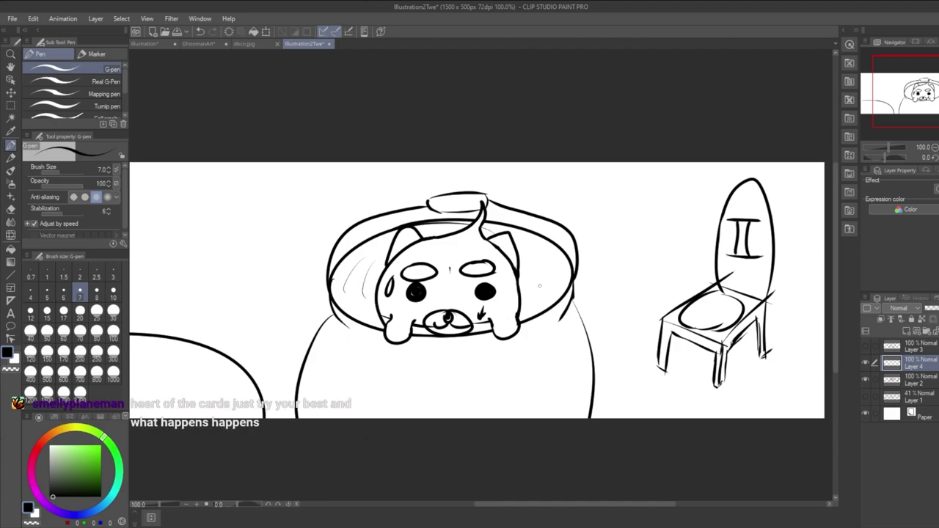
key("ctrl+z")
key("ctrl+z")
key("ctrl+z")
left_click_drag(368, 258, 345, 298)
key("ctrl+z")
Ink thin wavy lines inside the cauldron's lid on both sides of the head and a short one above it.
left_click_drag(372, 260, 361, 298)
left_click_drag(355, 260, 345, 299)
mouse_move(534, 255)
left_mouse_down()
mouse_move(528, 310)
mouse_move(549, 262)
mouse_move(549, 309)
left_mouse_up()
key("ctrl+z")
key("ctrl+z")
mouse_move(534, 254)
left_mouse_down()
mouse_move(530, 308)
mouse_move(549, 259)
mouse_move(548, 311)
left_mouse_up()
left_click_drag(425, 234, 463, 226)
key("ctrl+z")
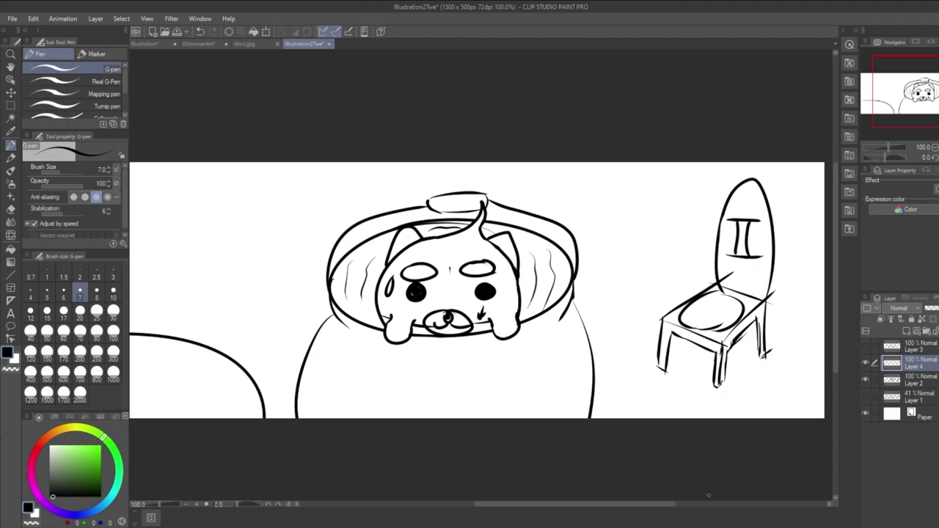
left_click_drag(342, 264, 340, 314)
key("ctrl+z")
key("ctrl+z")
left_click_drag(347, 258, 341, 318)
key("ctrl+z")
left_click_drag(347, 261, 339, 311)
key("ctrl+z")
left_click_drag(346, 258, 336, 303)
left_click_drag(345, 301, 339, 311)
left_click_drag(560, 250, 565, 300)
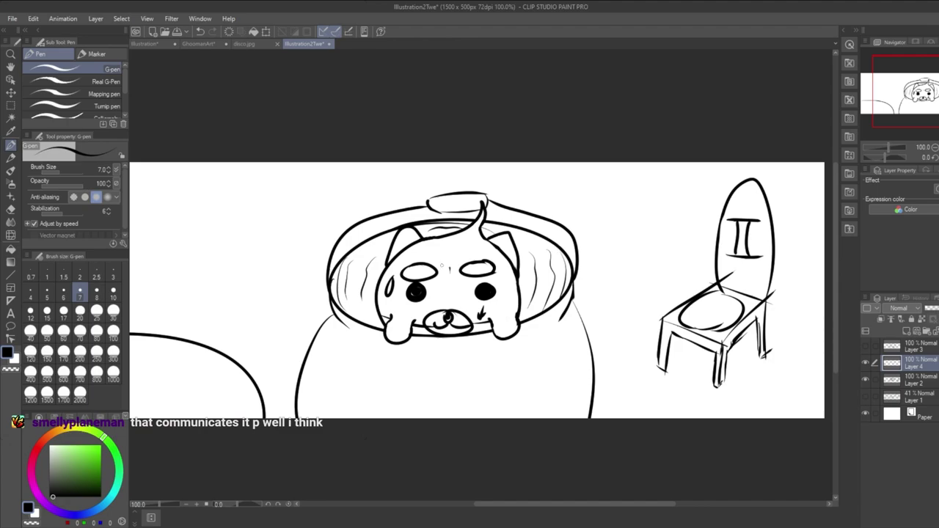
key("ctrl+z")
key("ctrl+z")
key("ctrl+z")
Add a layer above Layer 4 and ink curved strokes along the left, right and top inner edge of the lid.
left_click(915, 331)
key("ctrl+z")
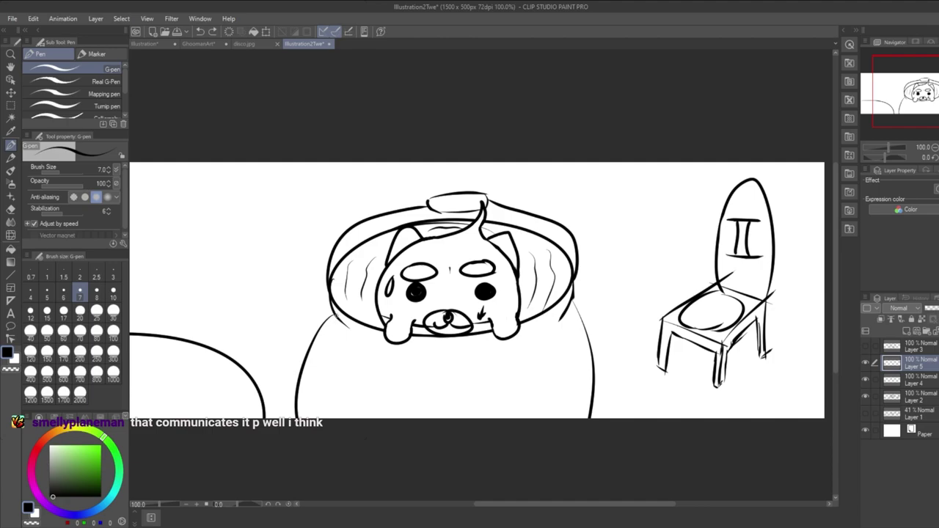
left_click_drag(340, 308, 343, 257)
key("ctrl+z")
mouse_move(337, 311)
left_mouse_down()
mouse_move(345, 263)
mouse_move(368, 242)
left_mouse_up()
left_click_drag(547, 239, 563, 289)
key("ctrl+z")
left_click_drag(556, 248, 557, 300)
key("ctrl+z")
left_click_drag(563, 251, 560, 299)
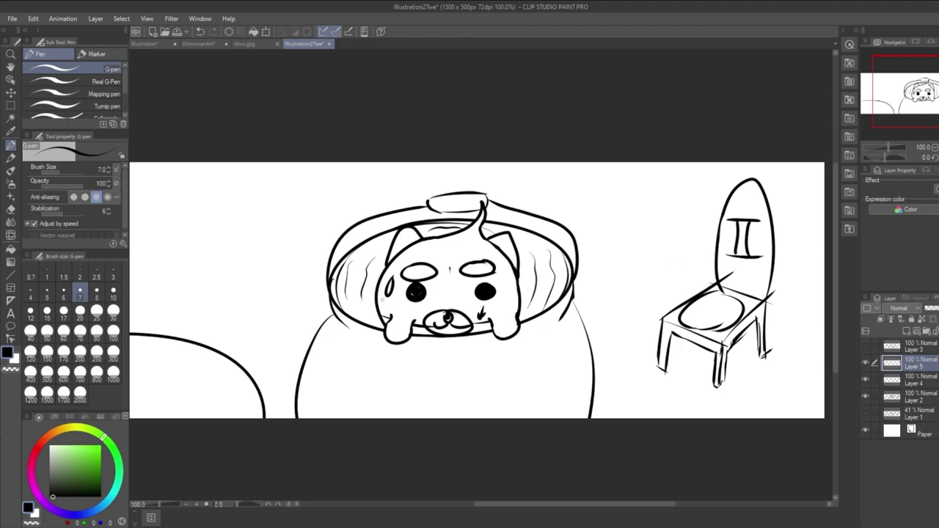
mouse_move(360, 249)
left_mouse_down()
mouse_move(399, 230)
mouse_move(465, 221)
mouse_move(535, 237)
left_mouse_up()
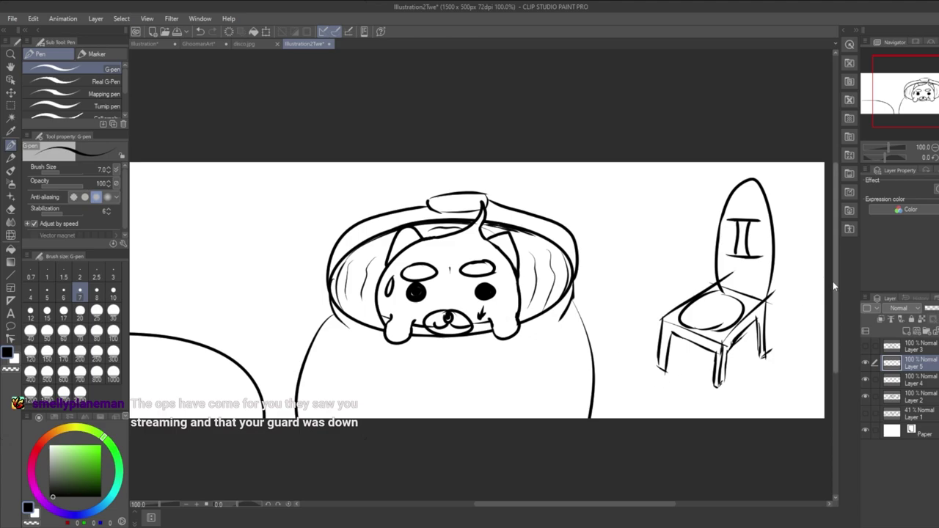
Step through Layers 1, 2, 4 and 5 to examine which part of the drawing each one holds.
left_click_drag(834, 278, 834, 278)
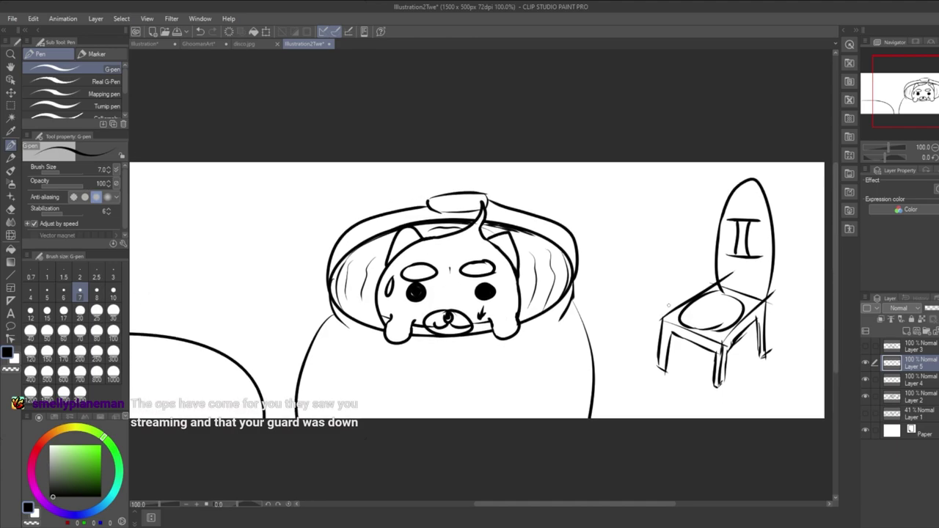
left_click(917, 399)
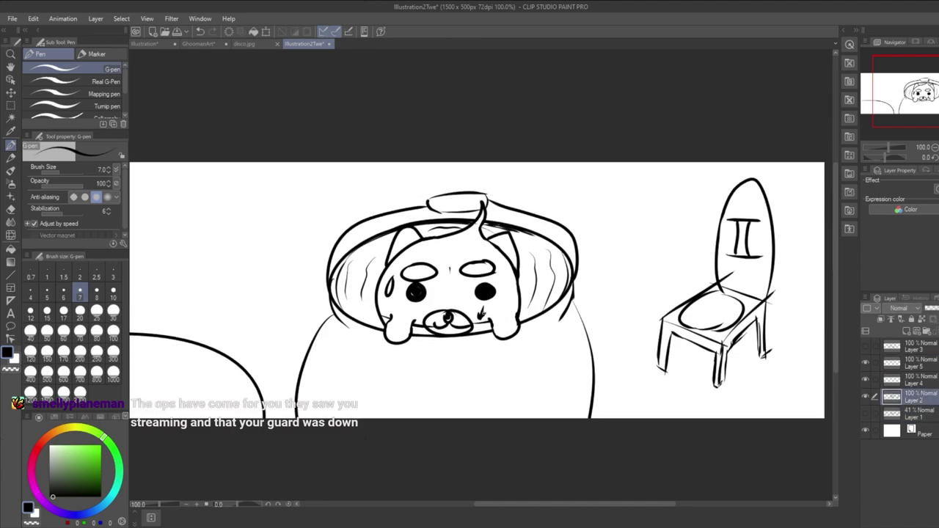
left_click(917, 413)
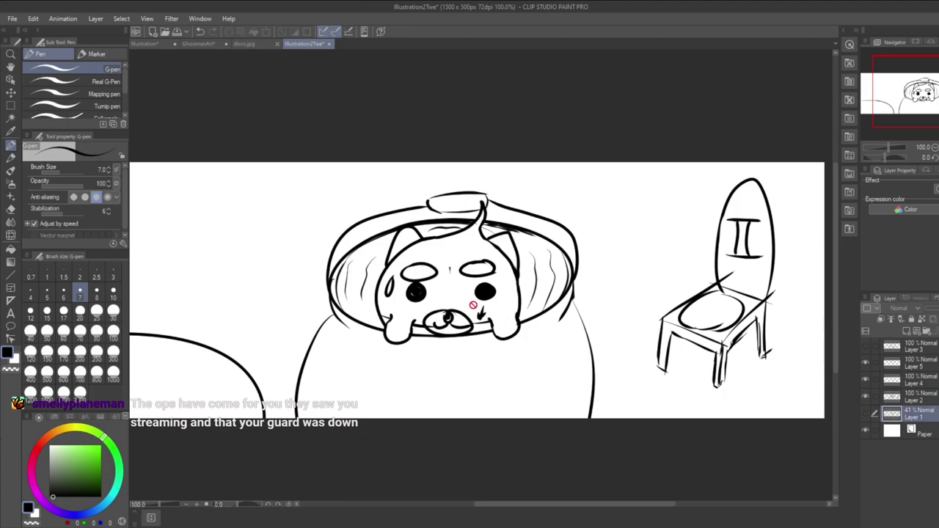
left_click(928, 386)
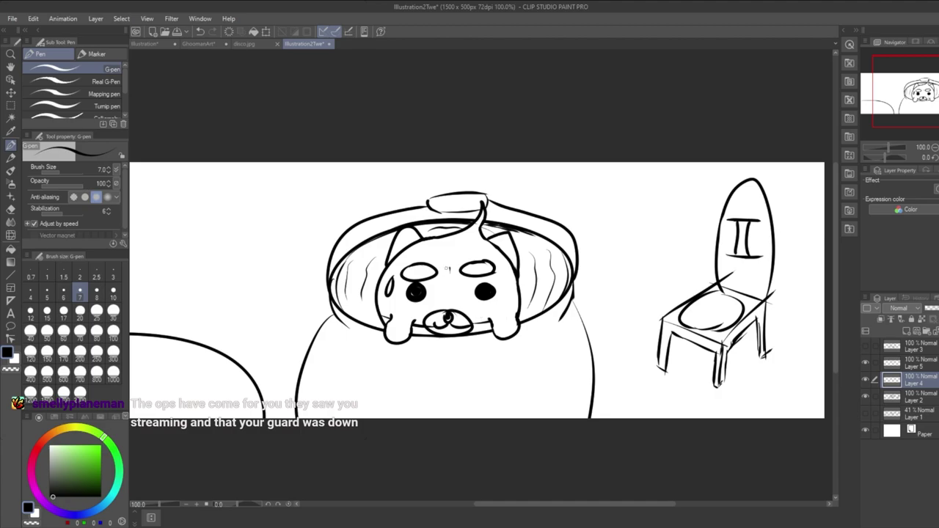
key("alt+bracketright")
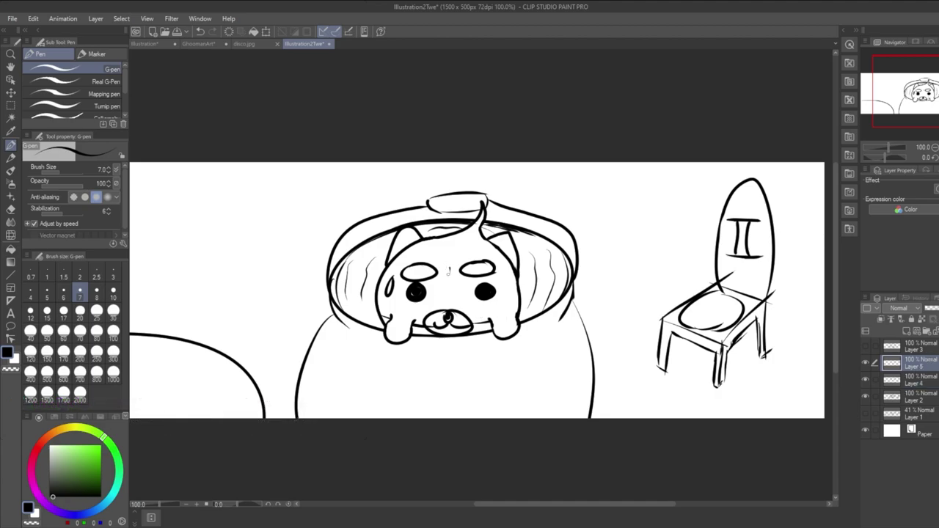
key("alt+bracketleft")
key("alt+bracketleft")
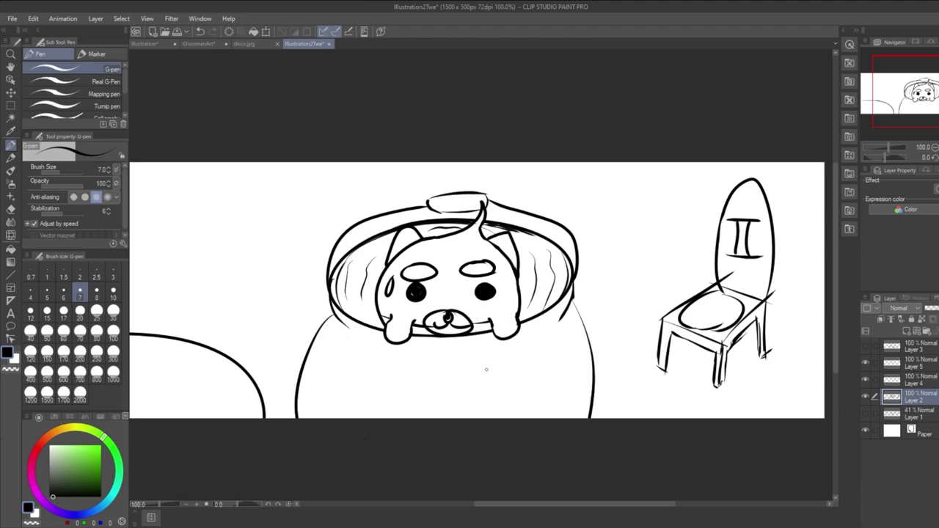
key("alt+bracketright")
key("alt+bracketright")
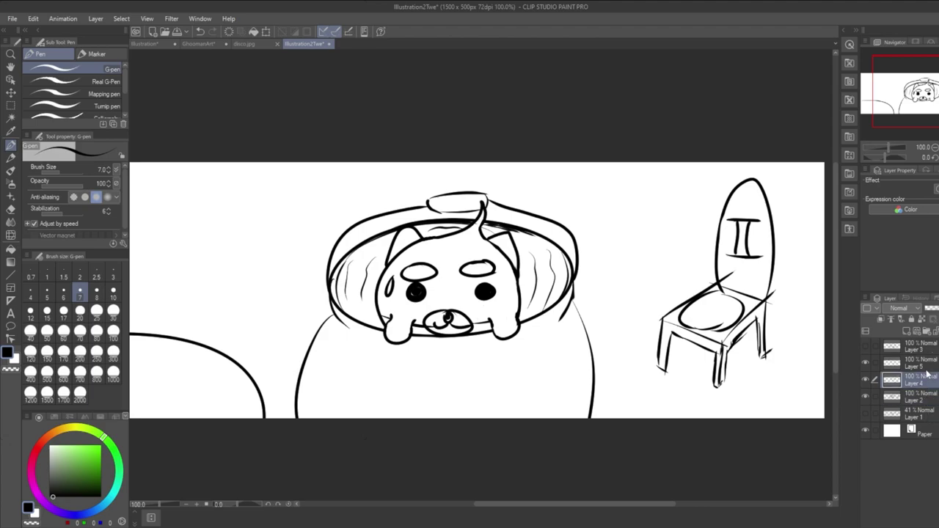
left_click(927, 383)
left_click(932, 366)
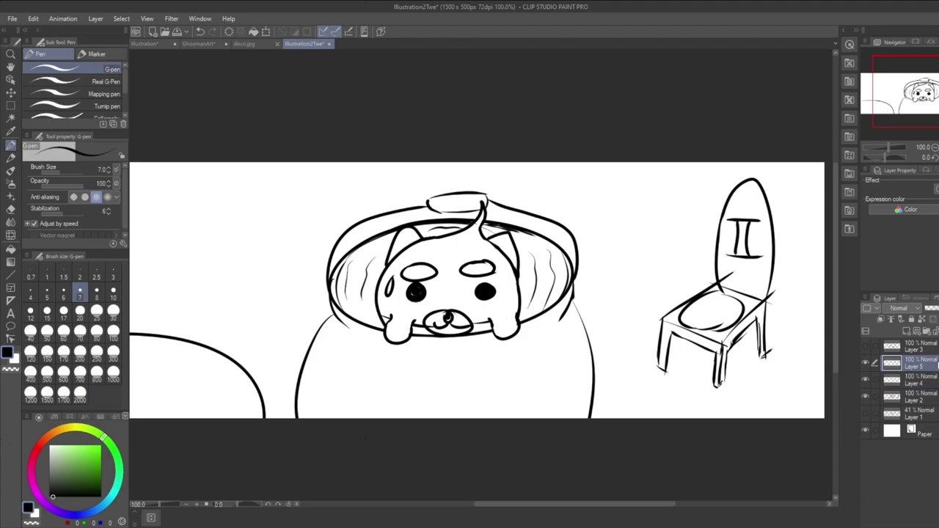
Check the contents of Layers 2 and 4 by hiding each briefly, and add a new layer directly above Layer 2.
left_click(924, 397)
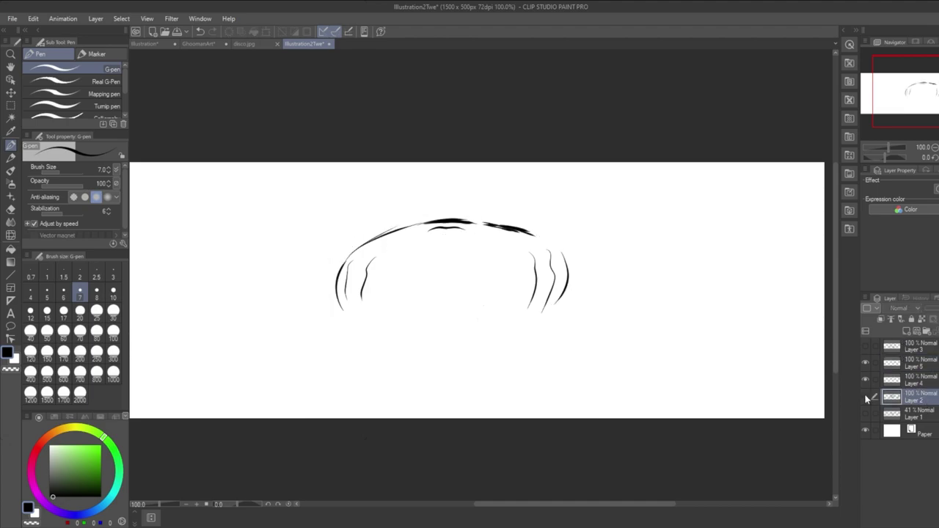
left_click(928, 385)
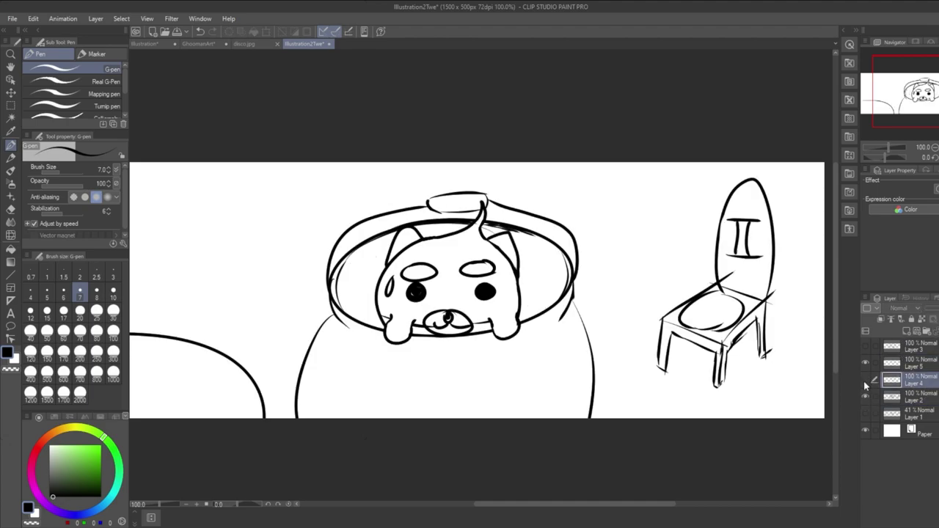
left_click(929, 401)
left_click(933, 321)
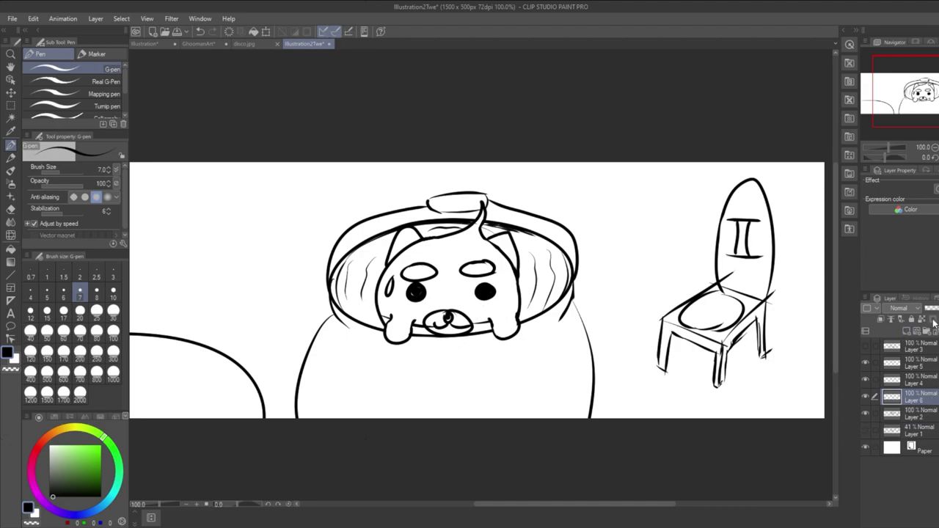
Ink a small circle and a tiny oval beside it on the upper left of the animal's forehead on Layer 6.
left_click_drag(440, 241, 414, 253)
key("ctrl+z")
left_click_drag(837, 316, 837, 330)
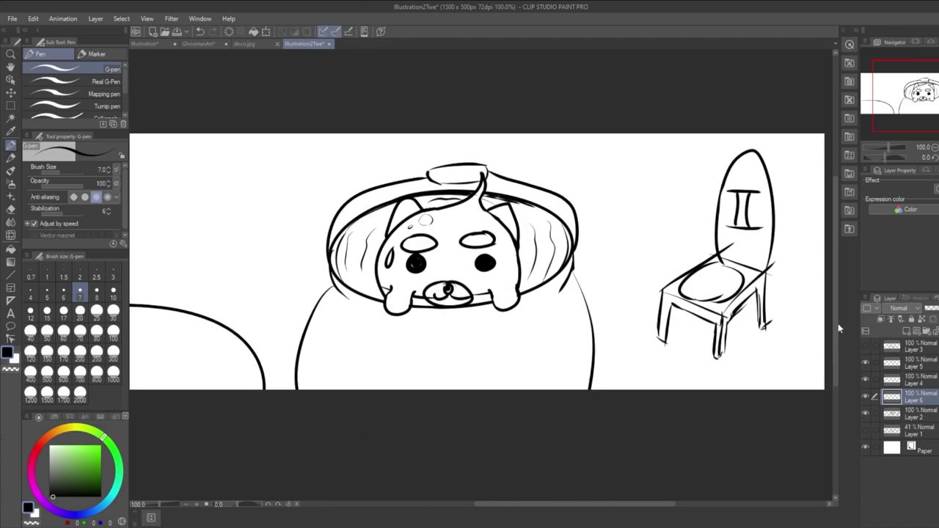
Examine the Layer 2 linework up close around the muzzle, both paws, the eyes and the hair tuft.
left_click(872, 431)
left_click(918, 379)
left_click(866, 432)
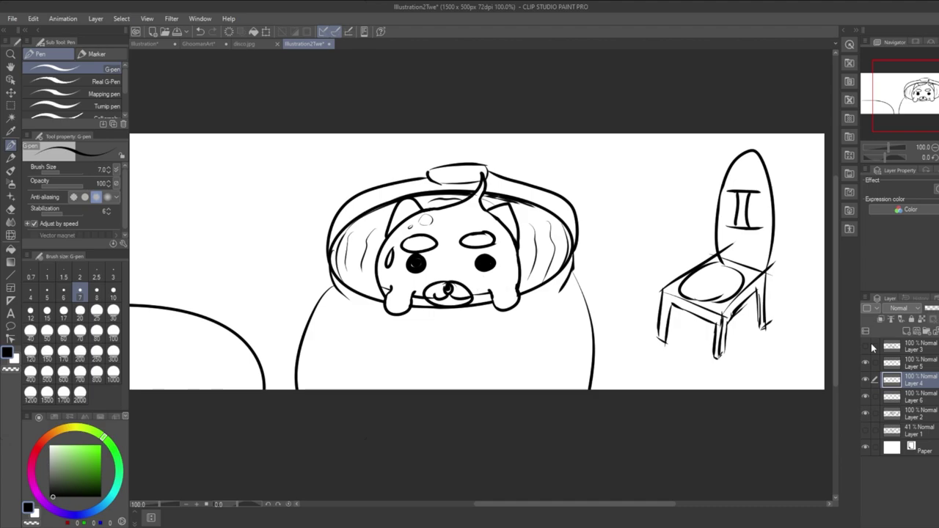
left_click(915, 415)
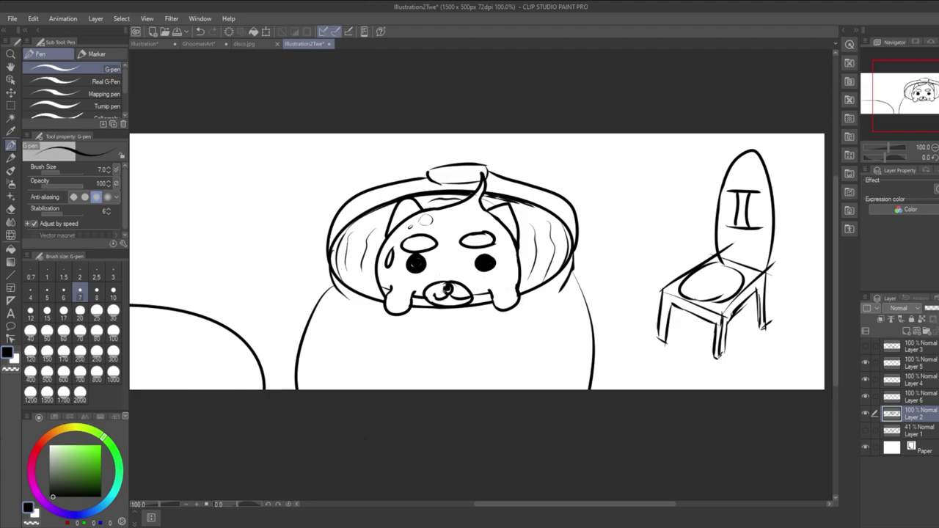
key("ctrl+z")
scroll(446, 290, "up", 8)
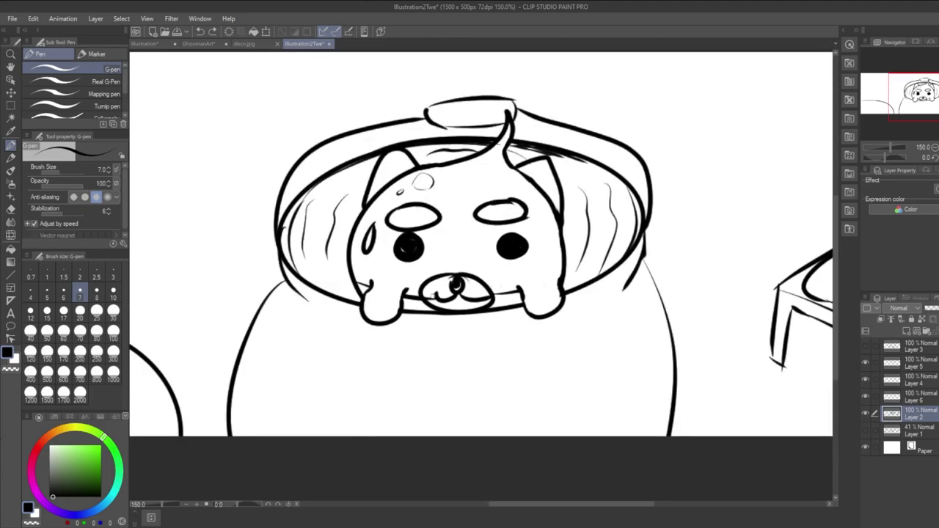
key("ctrl+z")
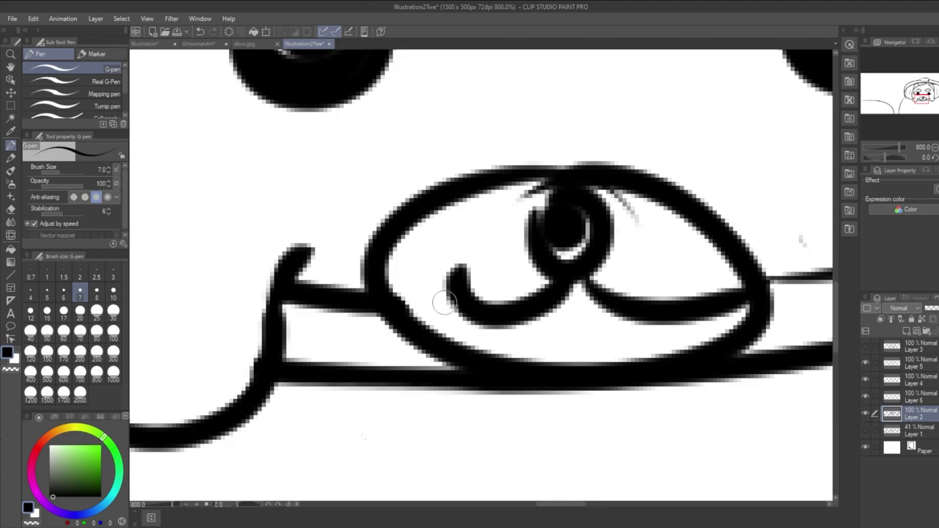
scroll(704, 286, "down", 2)
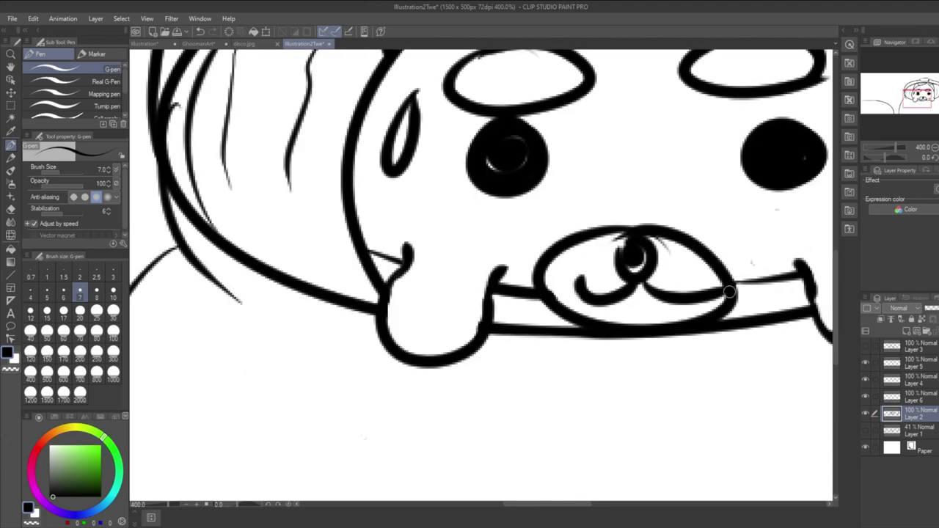
left_click_drag(668, 262, 529, 273)
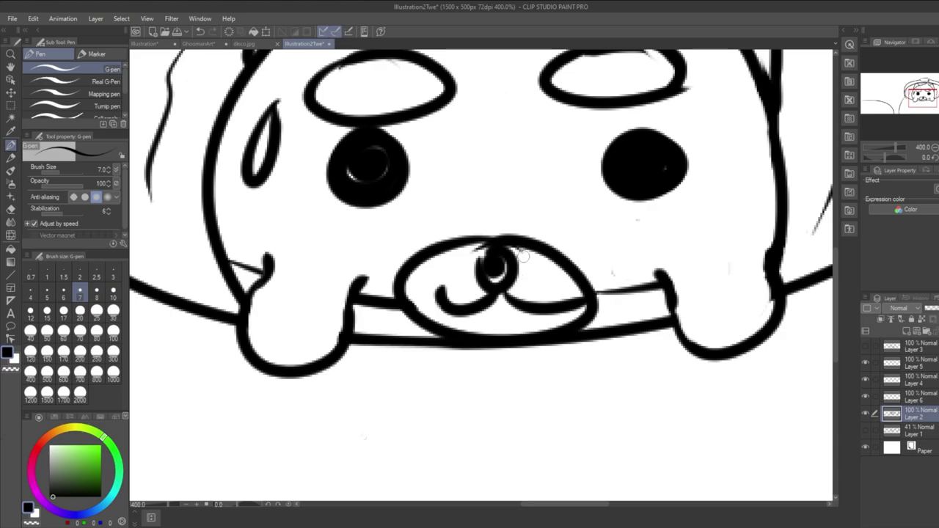
left_click_drag(609, 290, 488, 268)
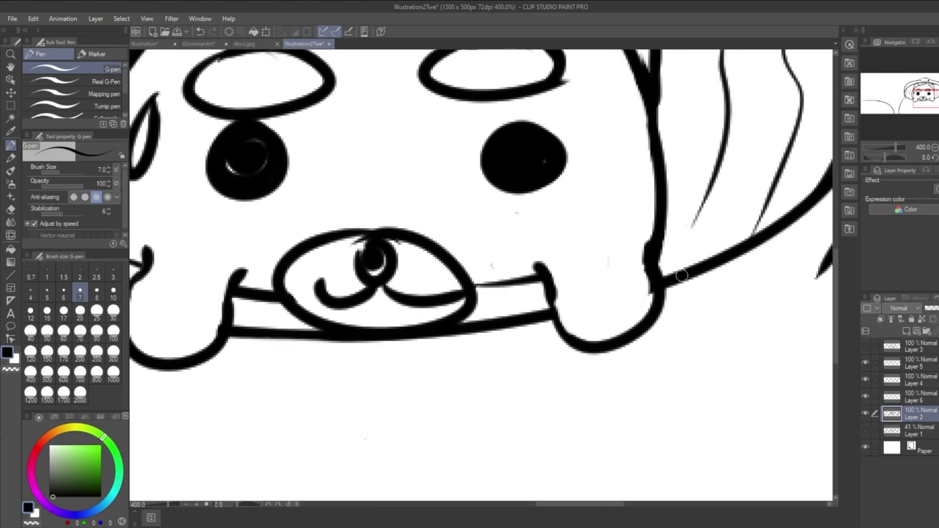
left_click_drag(627, 288, 755, 322)
left_click_drag(448, 210, 433, 383)
left_click_drag(530, 296, 449, 401)
left_click_drag(609, 375, 505, 369)
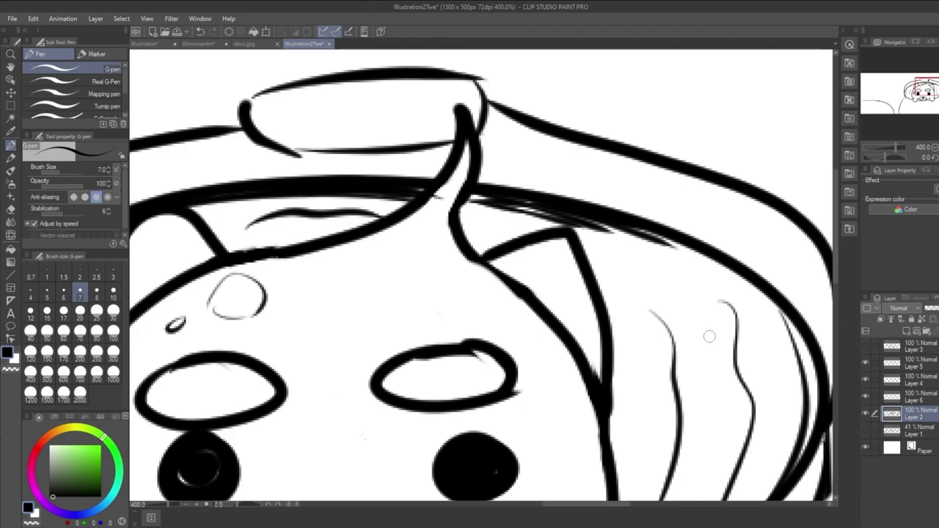
Go through Layers 4, 5, 2 and 6 while inspecting the lines around the hair tuft, right ear and lid.
left_click(910, 396)
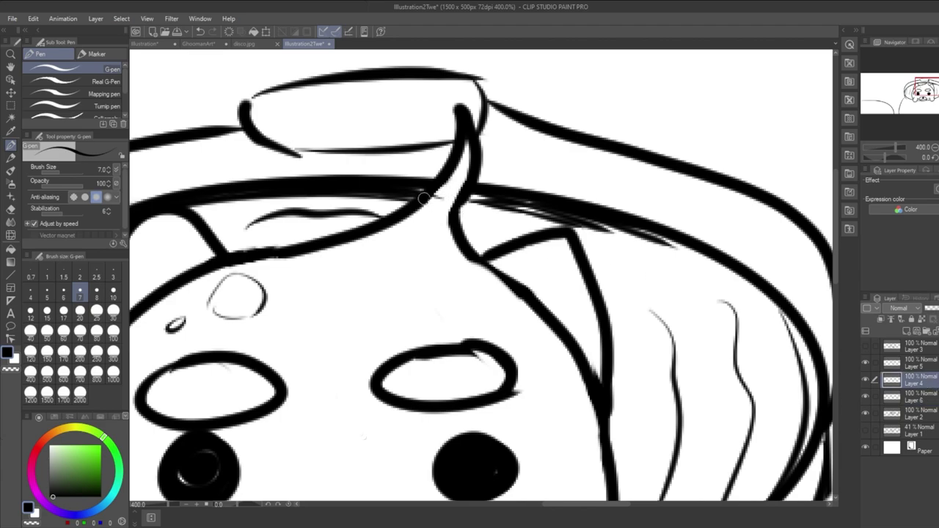
left_click(935, 364)
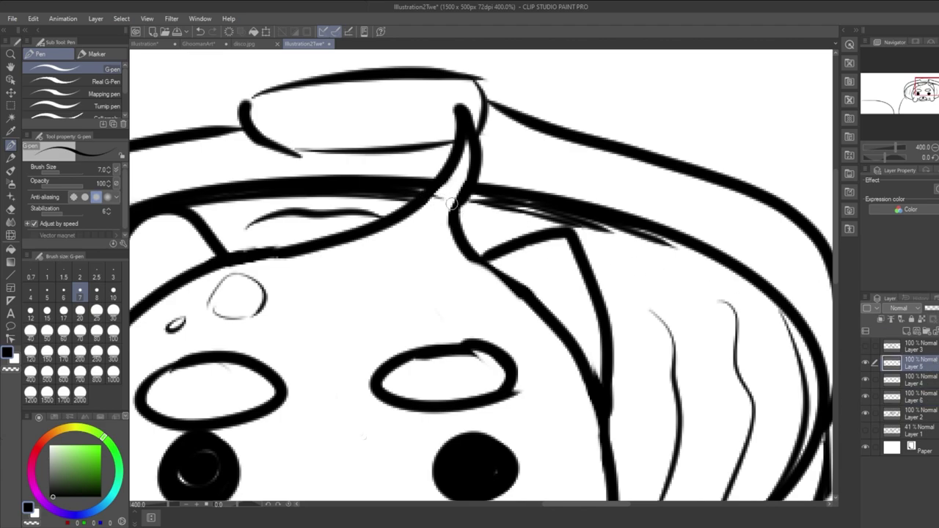
left_click_drag(648, 288, 520, 214)
left_click(927, 413)
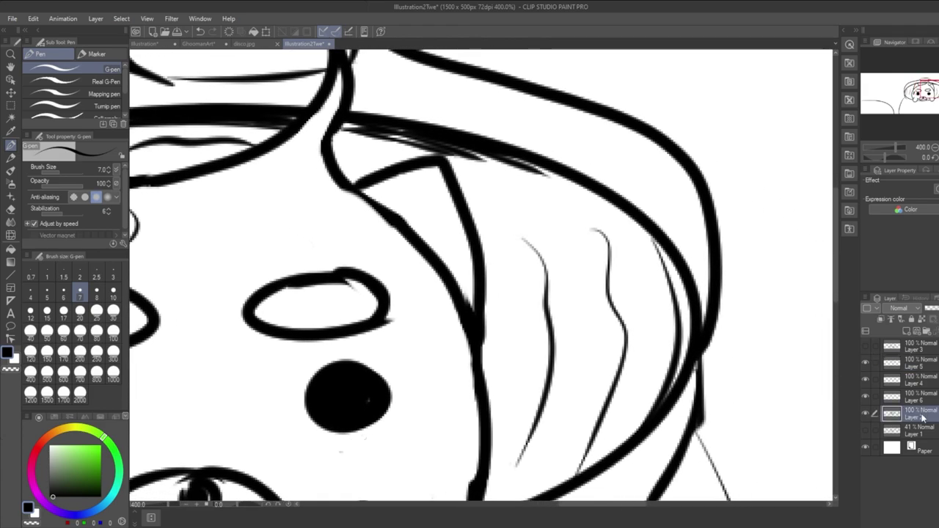
left_click(933, 401)
left_click_drag(546, 367, 571, 188)
left_click_drag(602, 409, 596, 434)
scroll(595, 433, "down", 3)
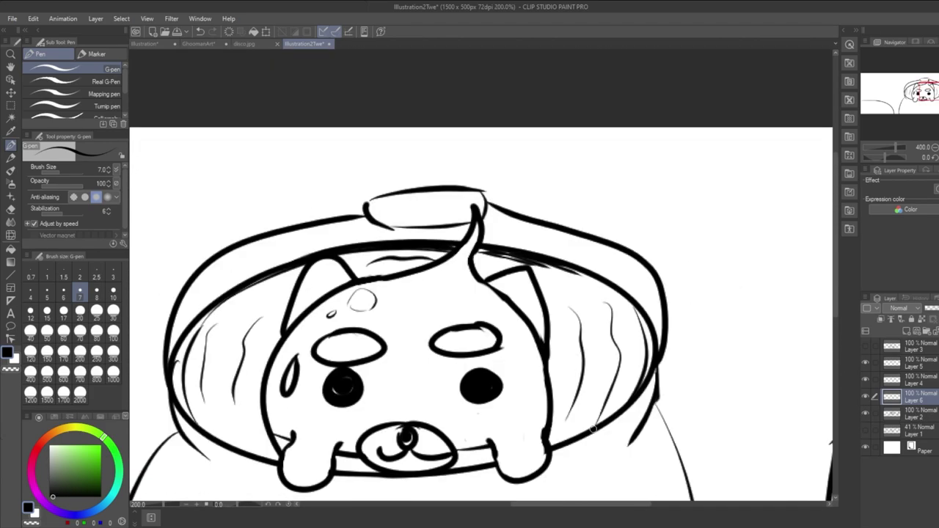
left_click_drag(643, 334, 636, 198)
left_click_drag(642, 370, 673, 380)
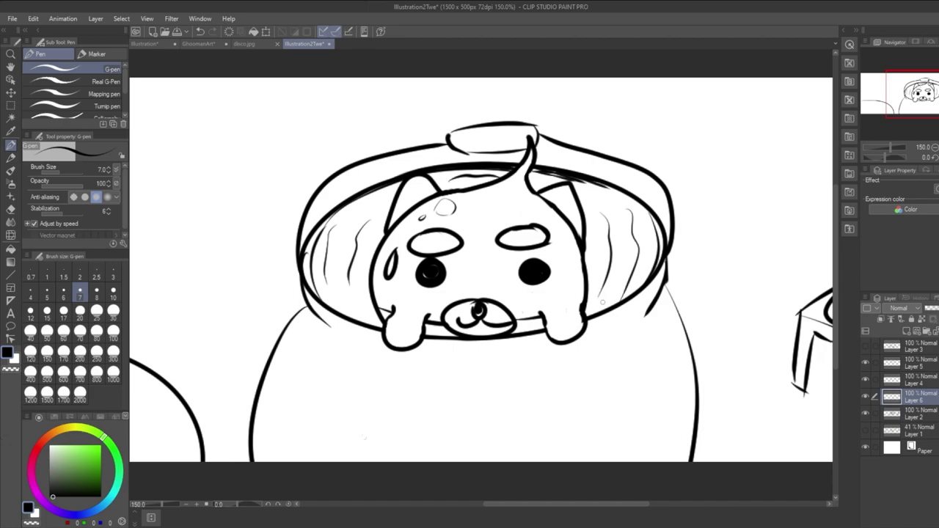
left_click_drag(647, 365, 637, 298)
Check the contents of Layers 4 and 2 by hiding each briefly, and add a new layer directly above Layer 2.
left_click(932, 380)
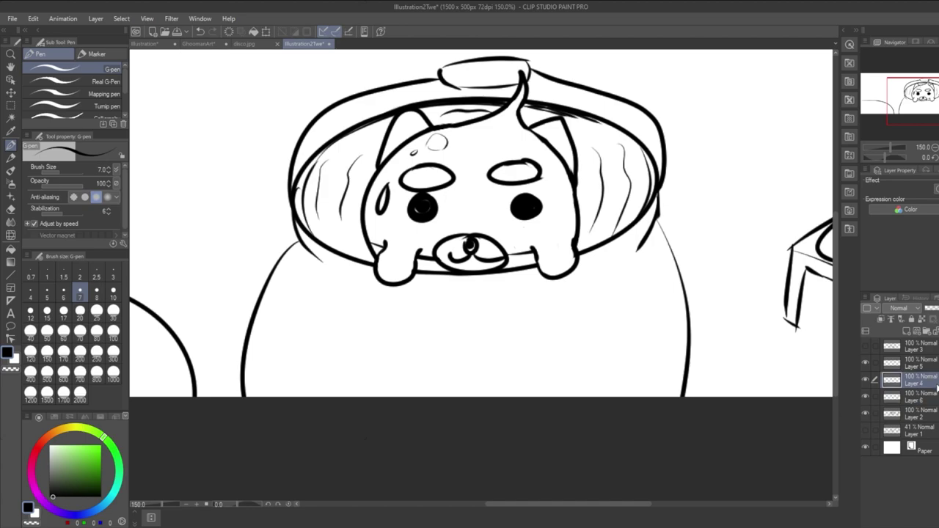
left_click(866, 381)
left_click(865, 381)
left_click(917, 397)
left_click(896, 413)
left_click(868, 412)
left_click(867, 412)
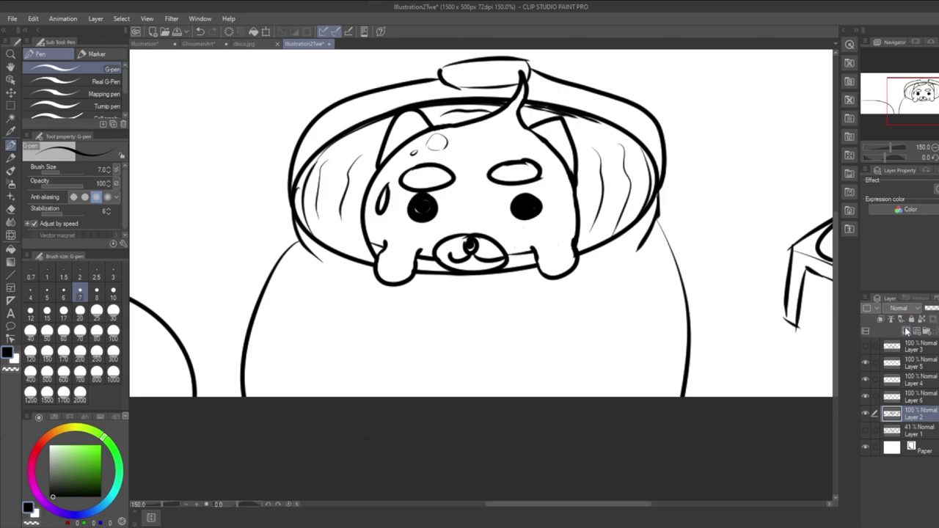
left_click(927, 332)
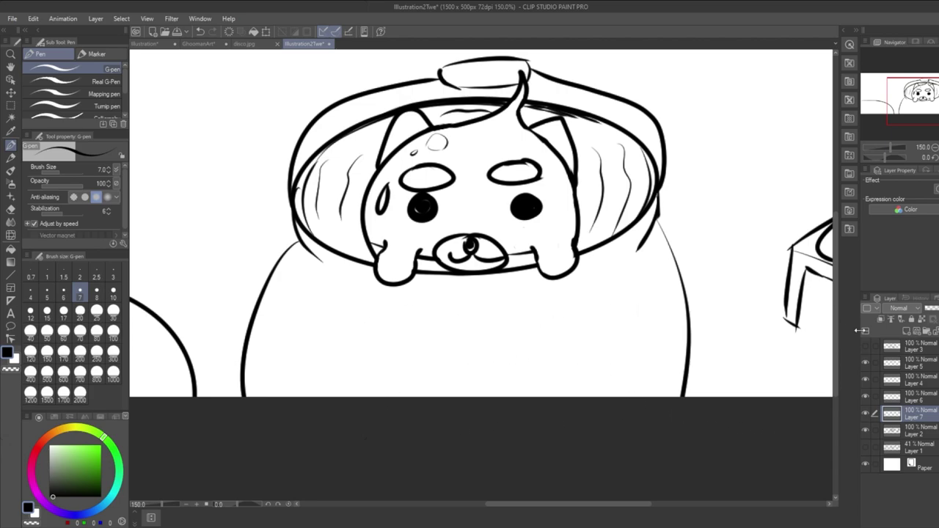
Check the rough sketch, and ink a thin curved line just below the cauldron's opening, running up to the lid's right edge.
left_click(865, 447)
left_click(865, 446)
left_click(865, 446)
left_click(866, 445)
left_click_drag(373, 291, 612, 273)
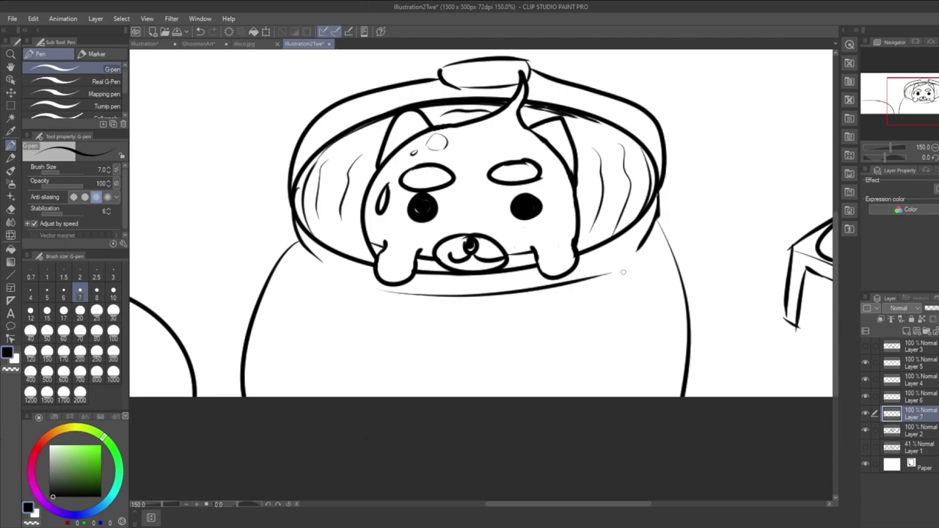
key("ctrl+z")
mouse_move(641, 248)
left_mouse_down()
mouse_move(484, 315)
mouse_move(279, 273)
left_mouse_up()
key("ctrl+z")
mouse_move(337, 254)
left_mouse_down()
mouse_move(580, 277)
mouse_move(683, 228)
mouse_move(531, 284)
mouse_move(302, 255)
mouse_move(441, 285)
mouse_move(641, 234)
mouse_move(618, 254)
mouse_move(637, 240)
mouse_move(654, 197)
left_mouse_up()
key("ctrl+z")
key("ctrl+z")
key("ctrl+z")
key("ctrl+z")
key("ctrl+z")
left_click_drag(624, 249, 657, 199)
key("ctrl+z")
left_click_drag(622, 248, 653, 213)
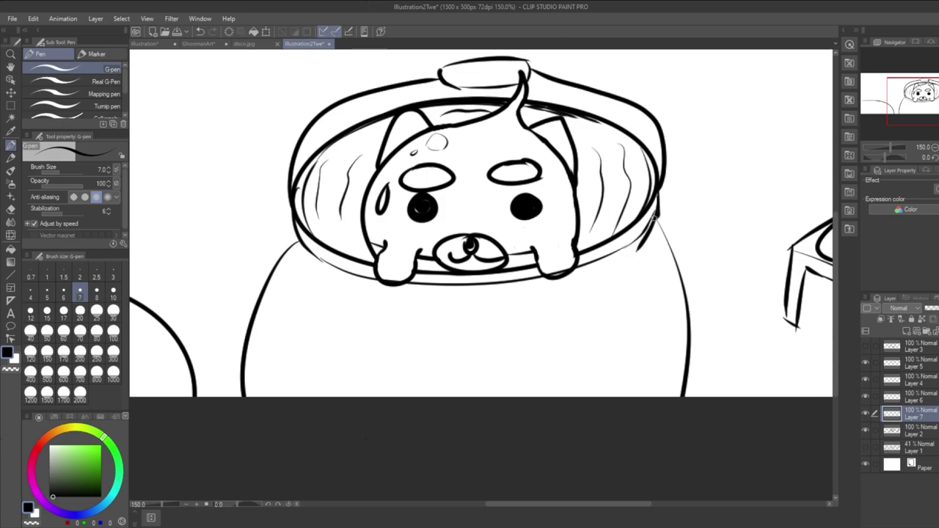
Remove the short thick stroke on Layer 2 at the rim's lower right, and return to Layer 7.
left_click(929, 432)
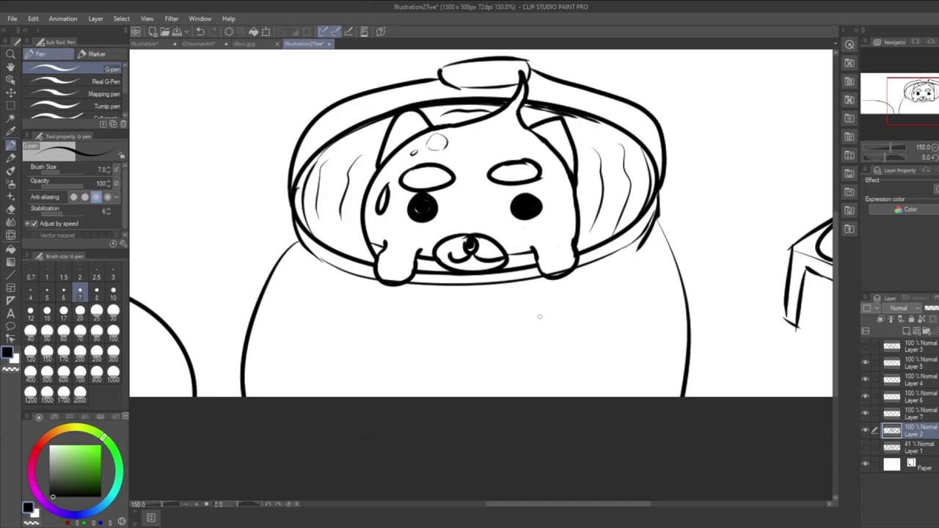
mouse_move(638, 251)
left_mouse_down()
mouse_move(648, 232)
mouse_move(645, 239)
left_mouse_up()
left_click(913, 414)
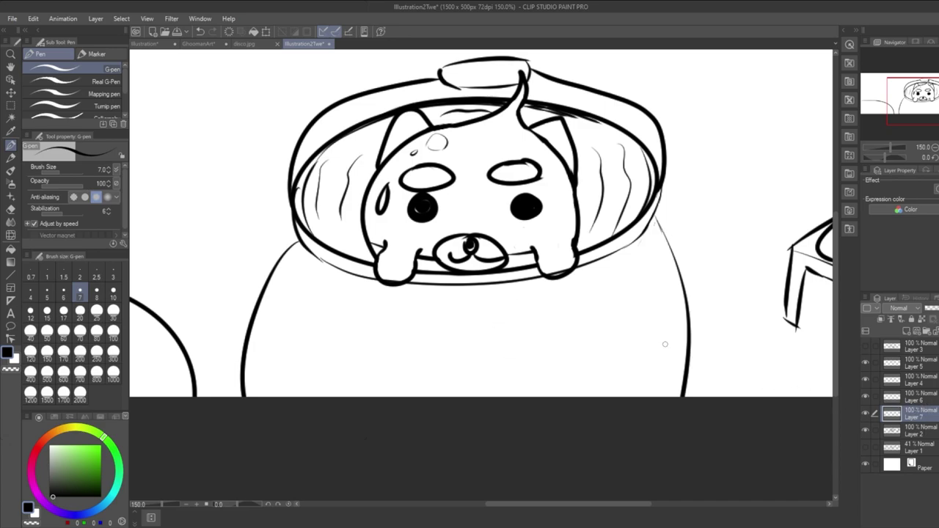
Examine the cauldron's new rim line up close and within the whole banner, hiding Layer 7 briefly.
scroll(664, 324, "down", 1)
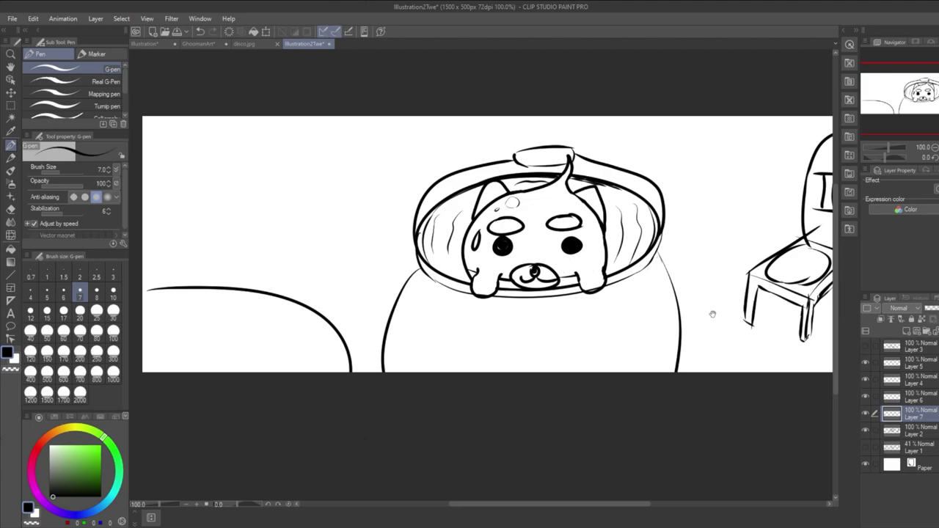
left_click_drag(712, 315, 654, 321)
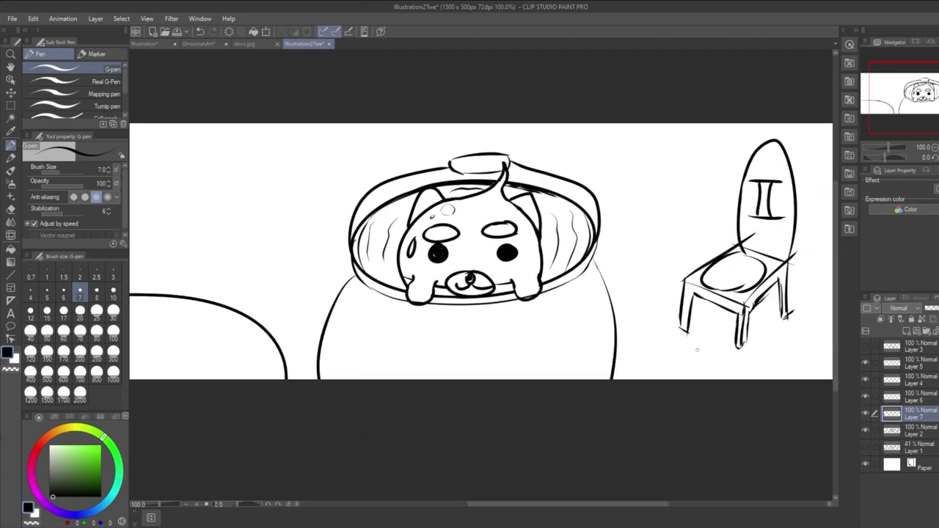
scroll(578, 351, "up", 1)
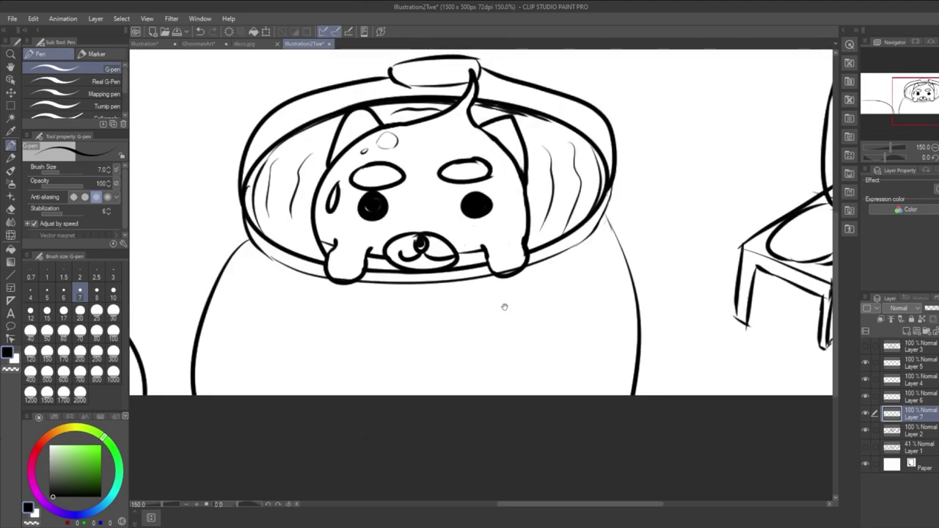
left_click_drag(507, 308, 557, 344)
left_click(865, 415)
left_click(866, 414)
left_click(912, 403)
left_click(914, 412)
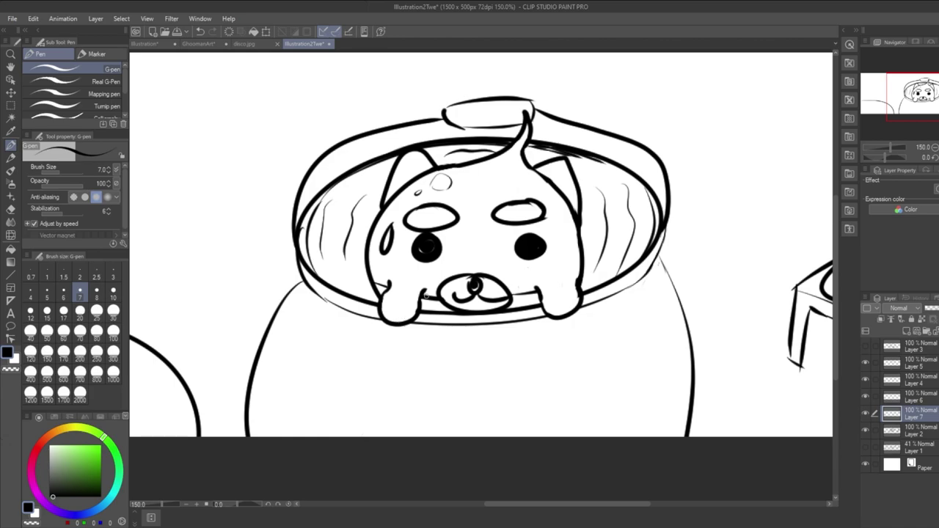
scroll(426, 297, "down", 2)
scroll(625, 329, "up", 1)
left_click_drag(424, 305, 517, 374)
scroll(542, 358, "up", 2)
scroll(548, 356, "down", 2)
mouse_move(541, 356)
left_mouse_down()
mouse_move(551, 387)
mouse_move(577, 339)
left_mouse_up()
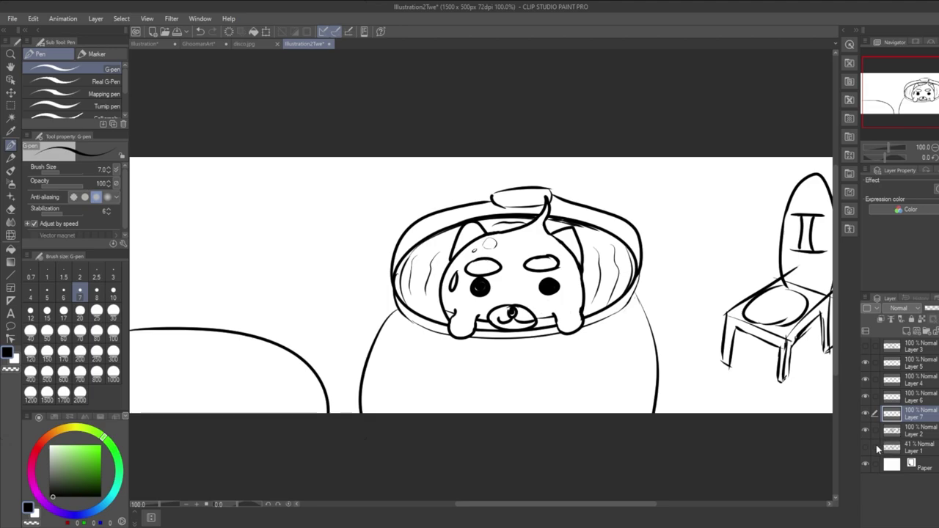
Compare the inked drawing with the rough sketch by showing and hiding Layer 1.
left_click(867, 448)
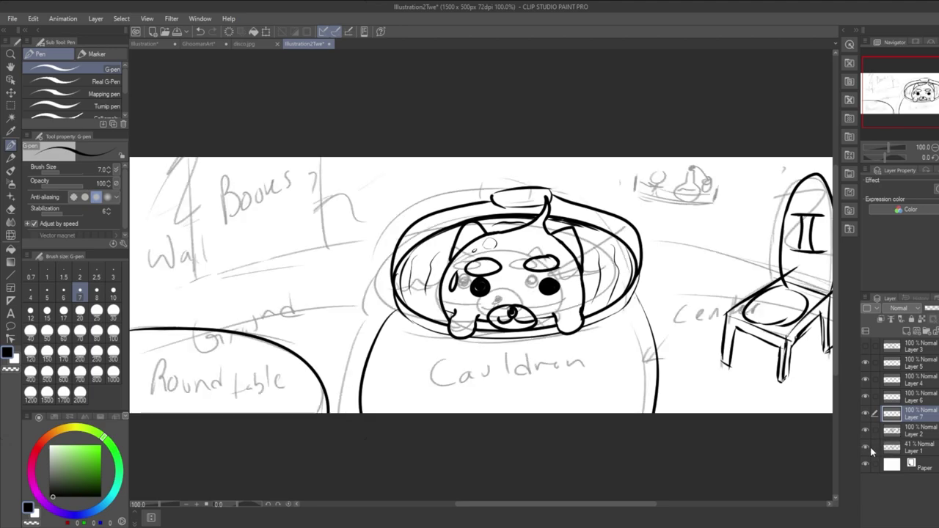
left_click(872, 448)
left_click(867, 448)
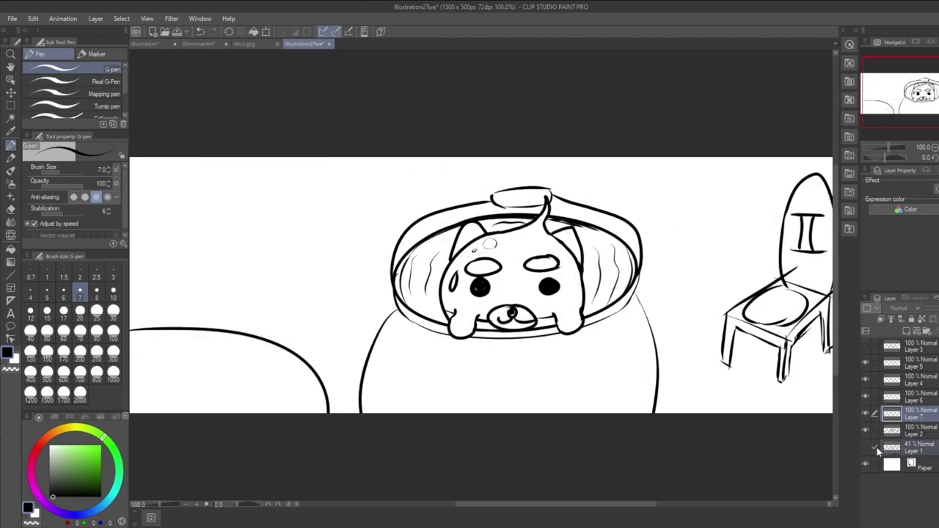
left_click(867, 448)
left_click(867, 448)
left_click(867, 448)
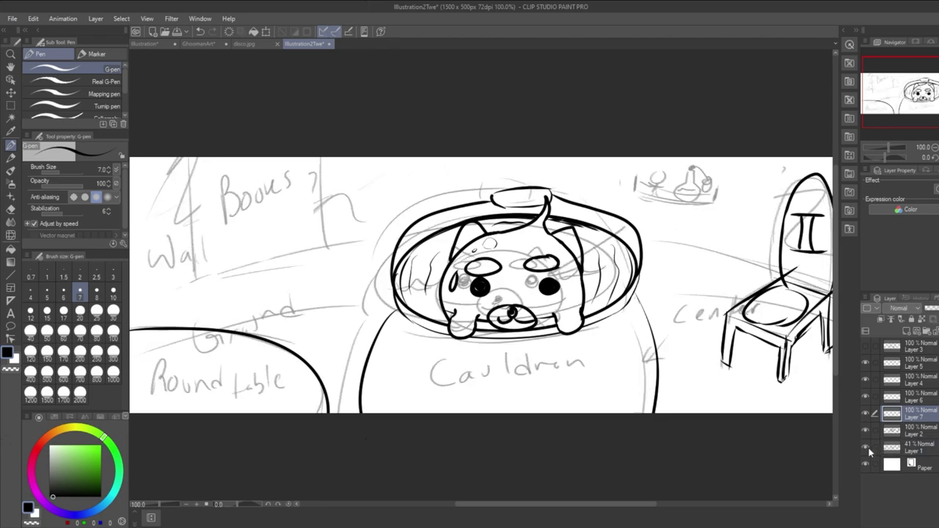
left_click(867, 449)
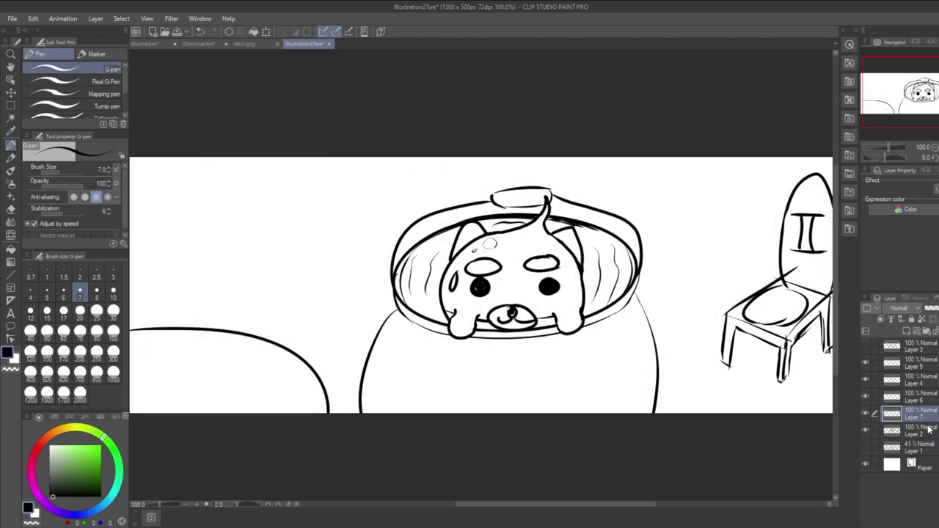
Check which part of the drawing Layers 7, 6 and 4 hold.
left_click(867, 415)
left_click(868, 415)
left_click(868, 415)
left_click(868, 415)
left_click(919, 398)
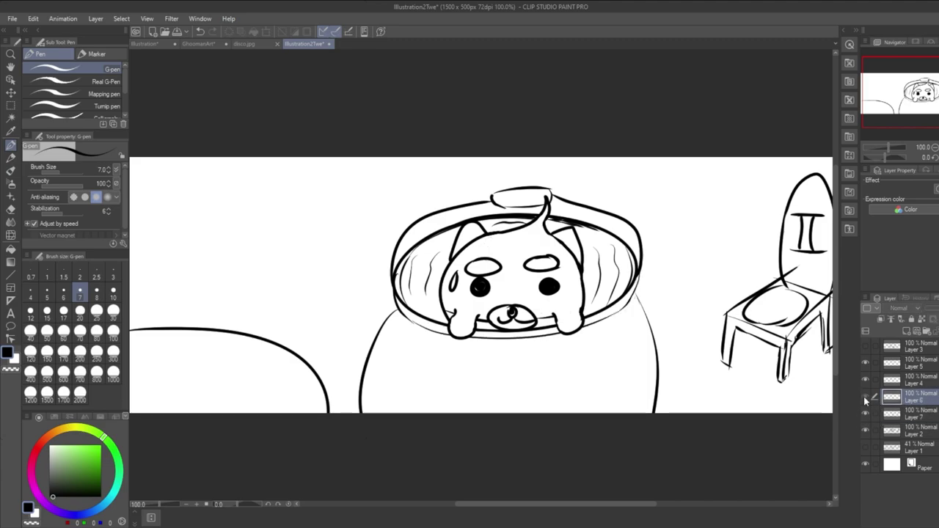
left_click(907, 381)
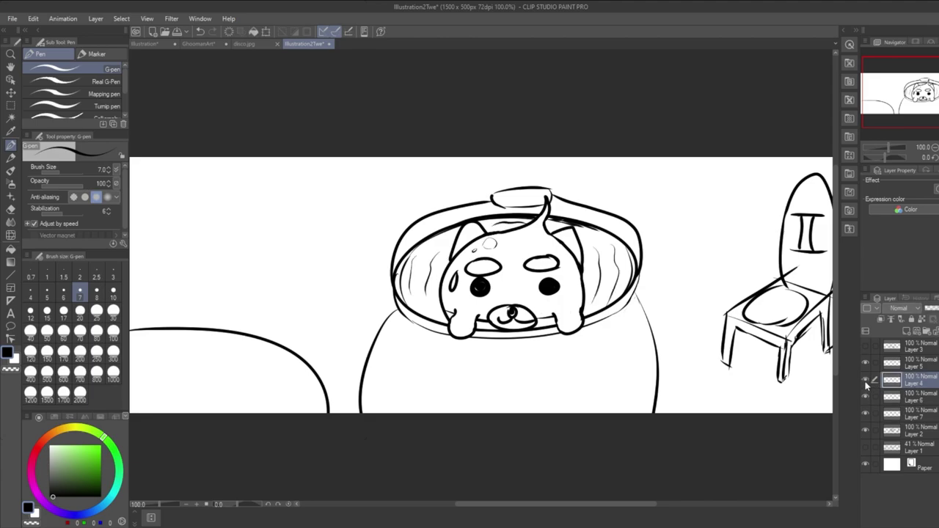
Add a new layer directly above Layer 5 and ink a long curved line from the banner's left edge to the lid's left side.
left_click(911, 334)
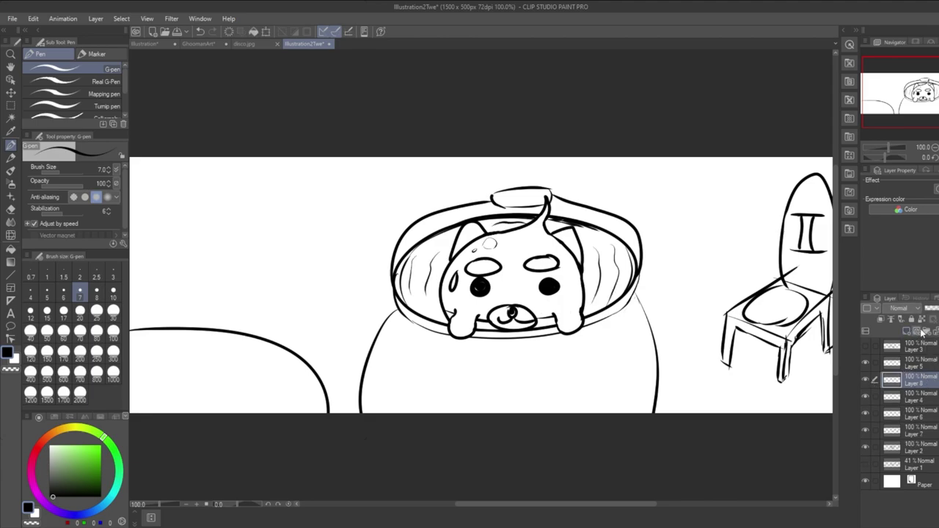
left_click_drag(931, 388, 933, 358)
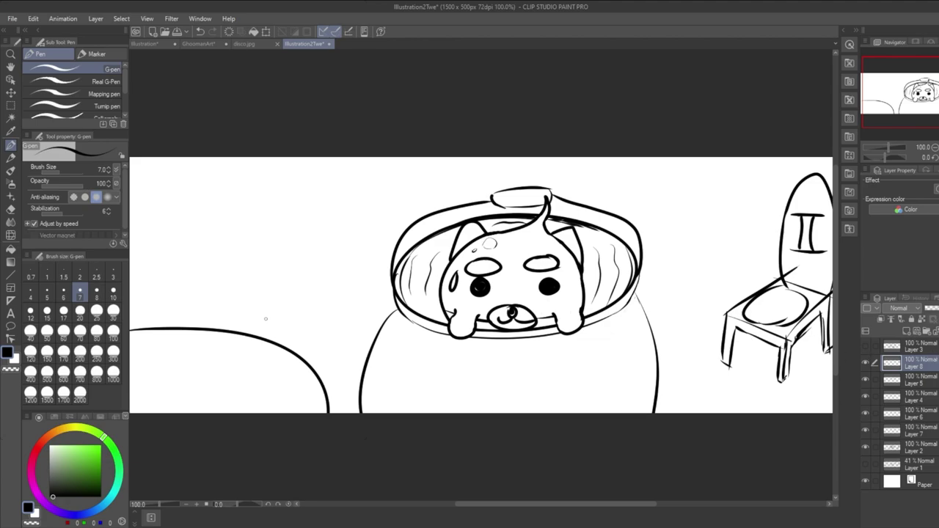
left_click_drag(348, 311, 429, 315)
left_click_drag(194, 321, 477, 250)
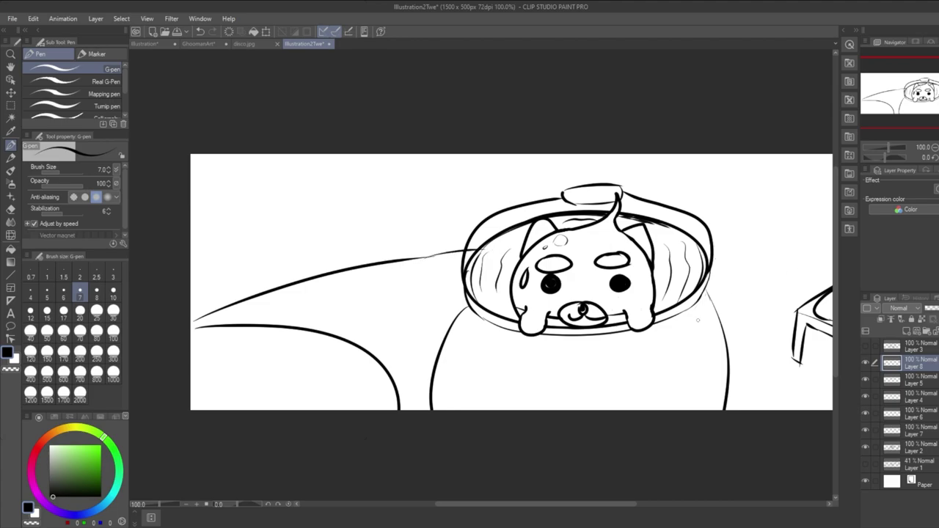
Try to ink a long curved line from the lid's right side to the banner's right edge, behind the chair.
left_click_drag(537, 505, 593, 505)
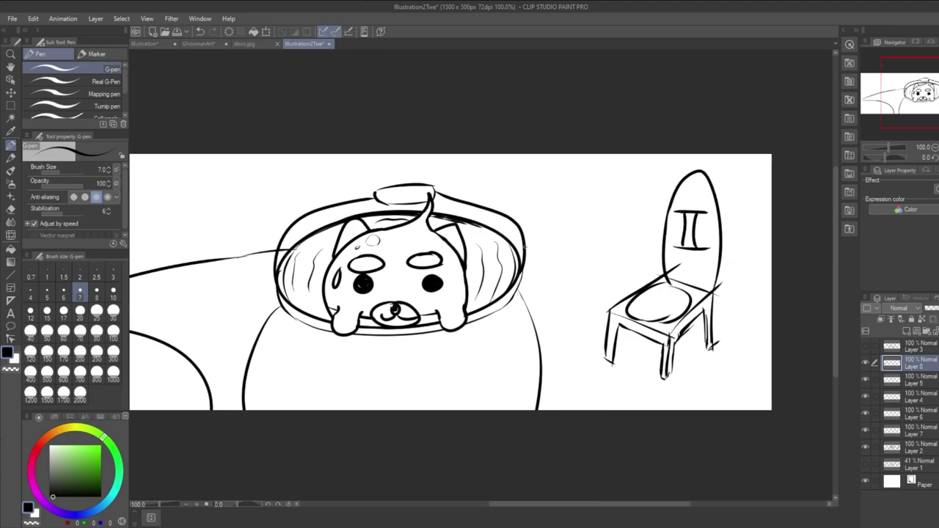
left_click_drag(525, 243, 651, 279)
key("ctrl+z")
mouse_move(770, 319)
left_mouse_down()
mouse_move(562, 243)
mouse_move(490, 245)
mouse_move(753, 357)
left_mouse_up()
key("ctrl+z")
key("ctrl+z")
mouse_move(526, 242)
left_mouse_down()
mouse_move(550, 242)
mouse_move(844, 435)
left_mouse_up()
key("ctrl+z")
left_click_drag(525, 242, 786, 323)
key("ctrl+z")
left_click_drag(524, 240, 819, 345)
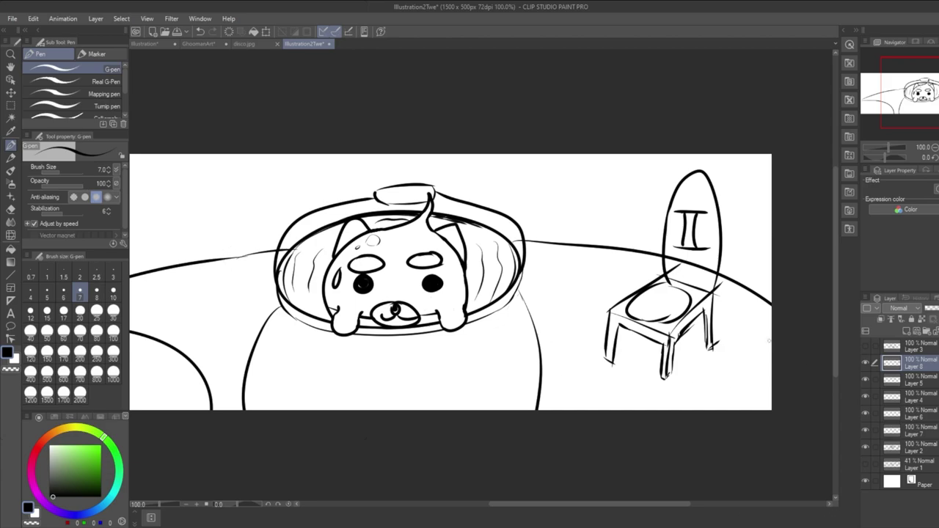
Undo the separate lines beside the lid and ink one continuous arc from the banner's lower-left corner to its right edge.
key("ctrl+z")
key("ctrl+z")
key("ctrl+z")
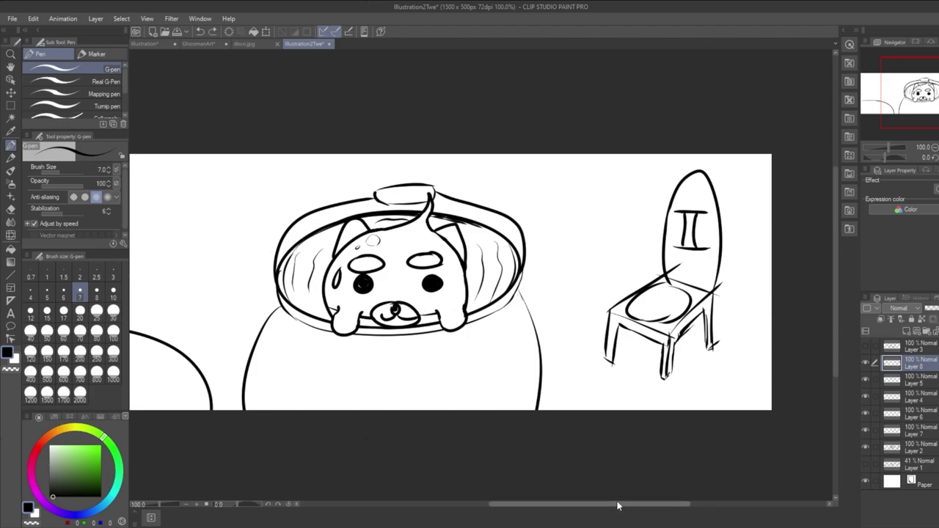
left_click_drag(601, 509, 551, 509)
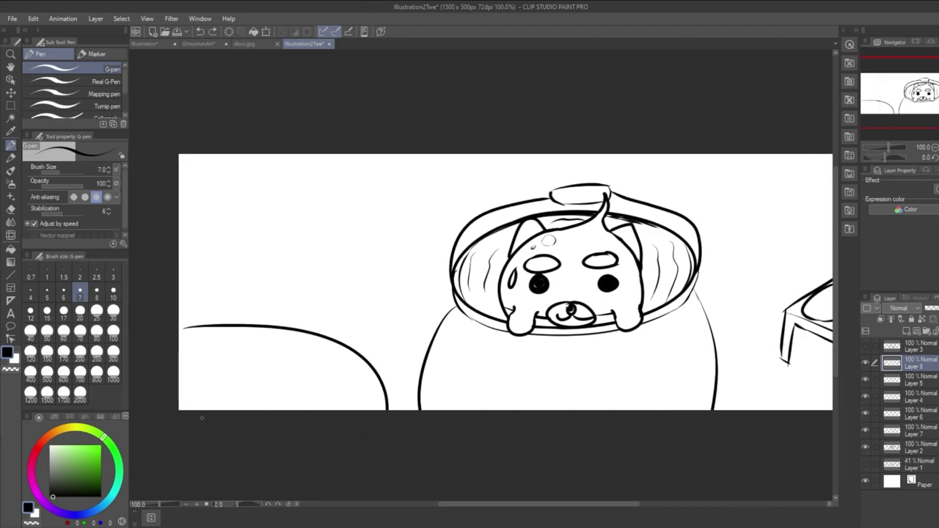
scroll(543, 399, "down", 2)
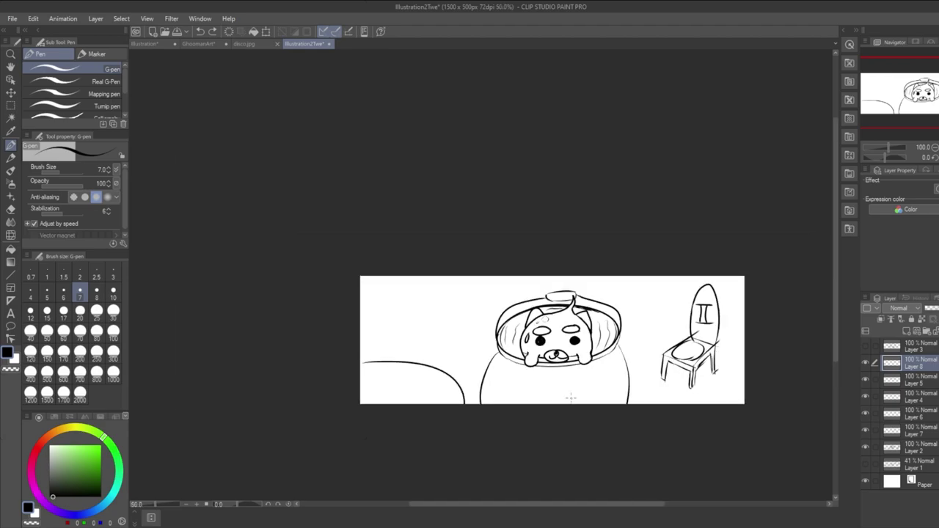
scroll(575, 399, "up", 1)
left_click_drag(667, 385, 600, 382)
mouse_move(221, 402)
left_mouse_down()
mouse_move(364, 336)
mouse_move(735, 331)
left_mouse_up()
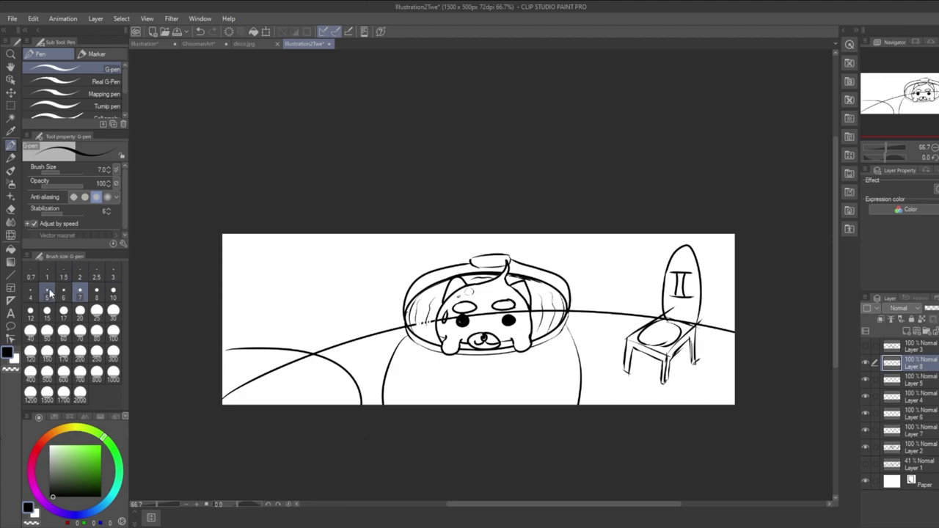
Erase the arc where it crosses the lid and animal's face, and where it runs below the rounded shape at the banner's left.
left_click(15, 210)
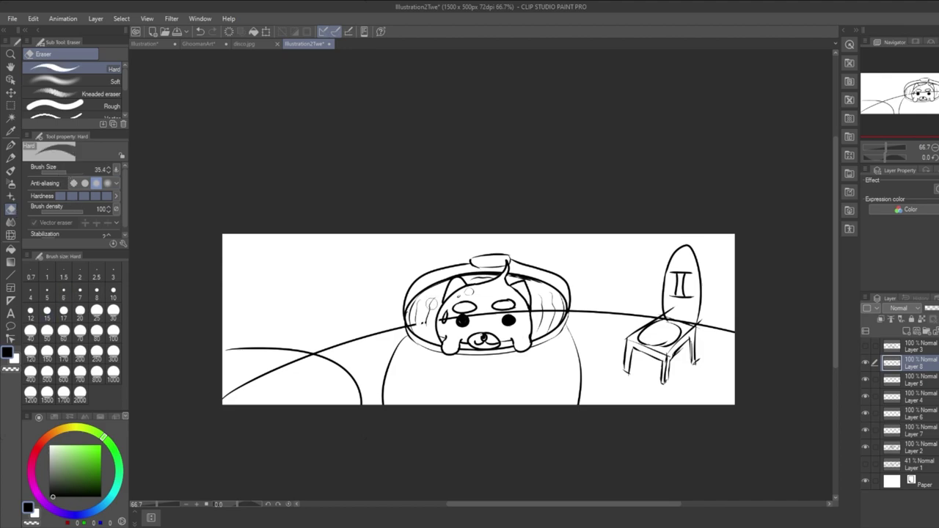
mouse_move(442, 320)
left_mouse_down()
mouse_move(472, 297)
mouse_move(501, 301)
mouse_move(532, 324)
mouse_move(516, 325)
mouse_move(557, 309)
left_mouse_up()
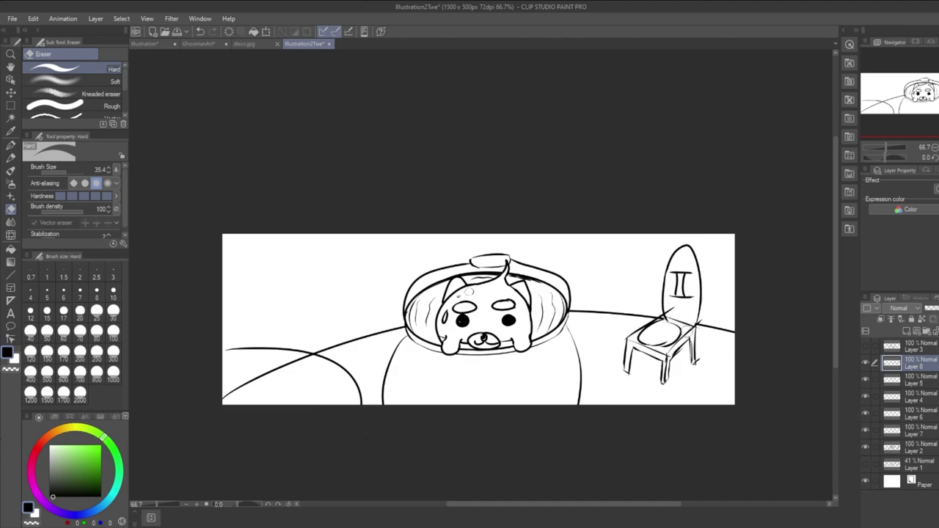
mouse_move(285, 382)
left_mouse_down()
mouse_move(254, 377)
mouse_move(311, 360)
mouse_move(316, 370)
left_mouse_up()
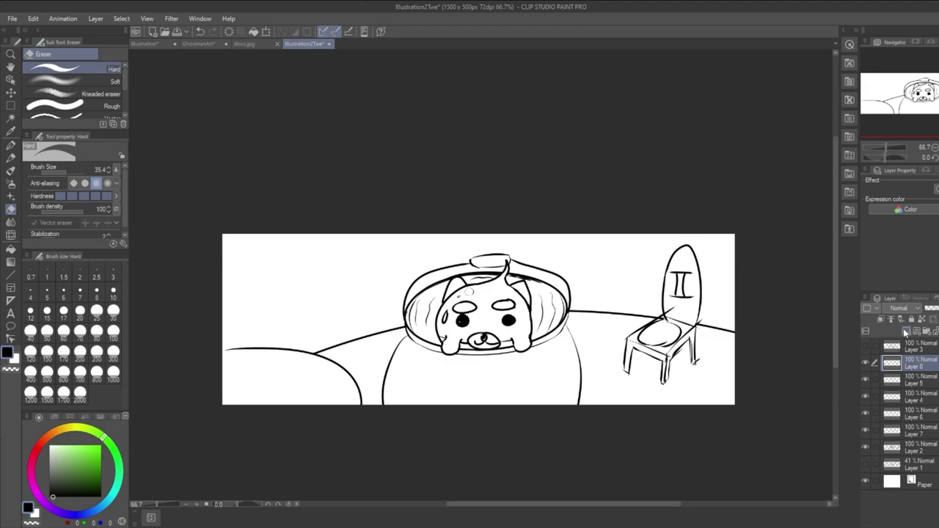
Add a new layer above Layer 8 and set up the Mechanical pencil at brush size 6.
left_click(907, 331)
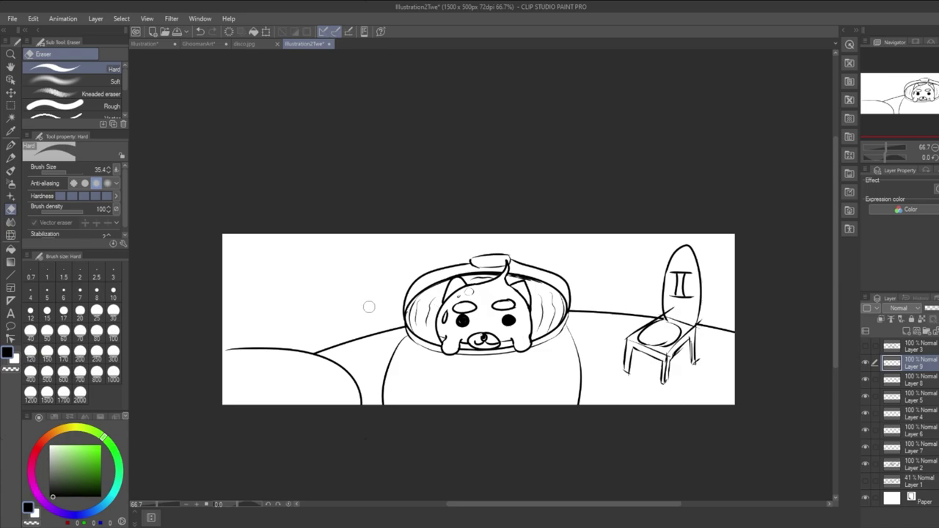
scroll(372, 289, "up", 1)
left_click_drag(324, 287, 349, 288)
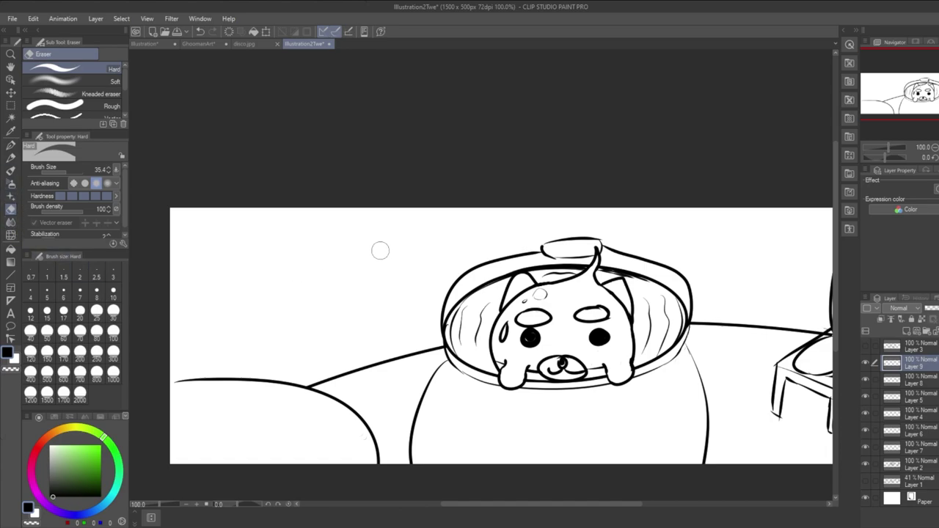
left_click(12, 158)
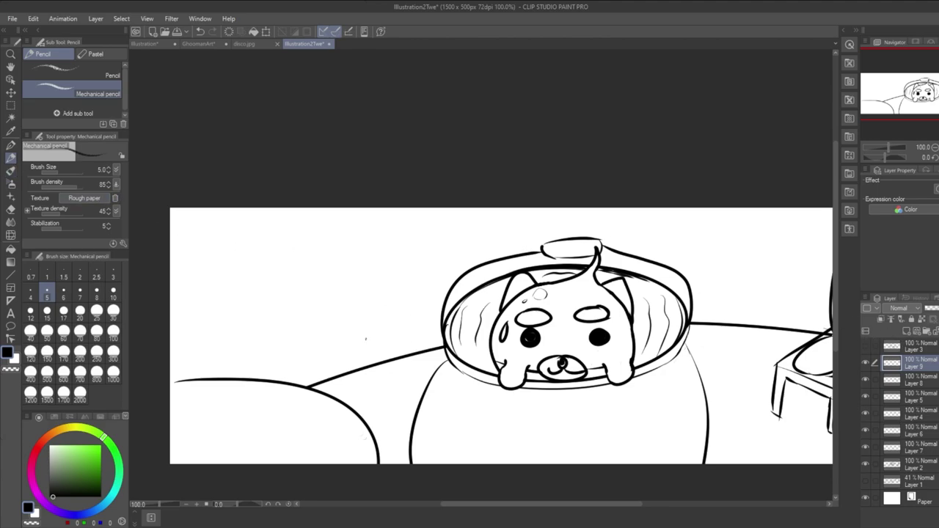
left_click(63, 293)
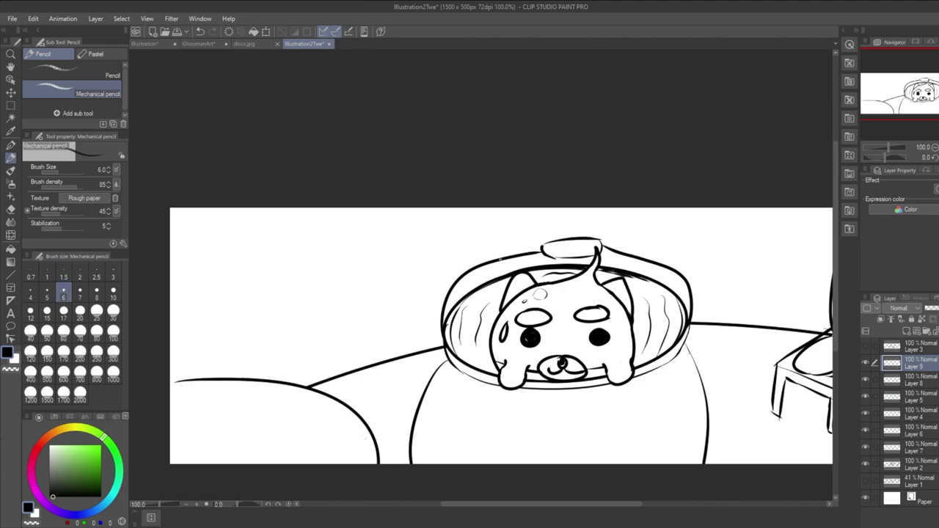
left_click_drag(375, 262, 366, 244)
Try to sketch a large tilted window frame running off the banner's top edge, left of the cauldron.
left_click_drag(258, 197, 259, 292)
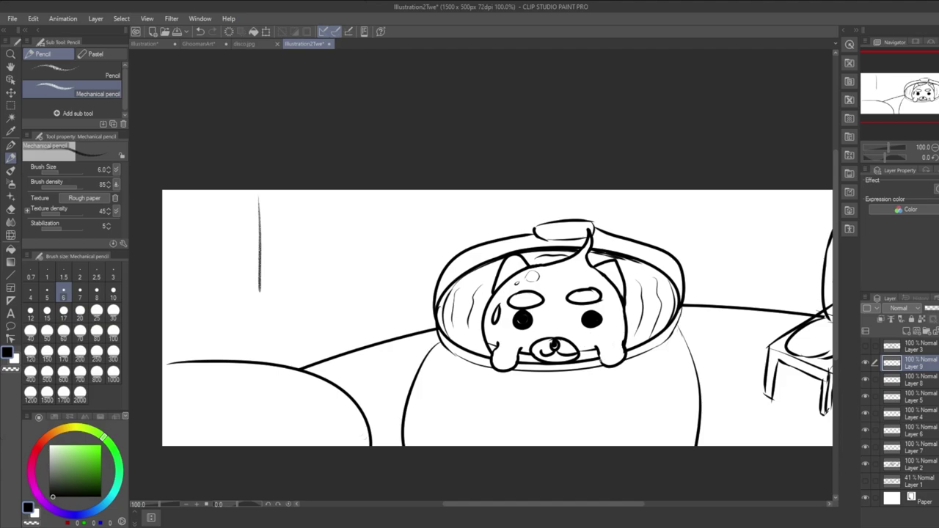
key("ctrl+z")
mouse_move(251, 193)
left_mouse_down()
mouse_move(273, 349)
mouse_move(259, 314)
mouse_move(374, 290)
left_mouse_up()
key("ctrl+z")
key("ctrl+z")
left_click_drag(274, 299, 408, 279)
key("ctrl+z")
left_click_drag(257, 299, 416, 275)
left_click_drag(389, 191, 410, 311)
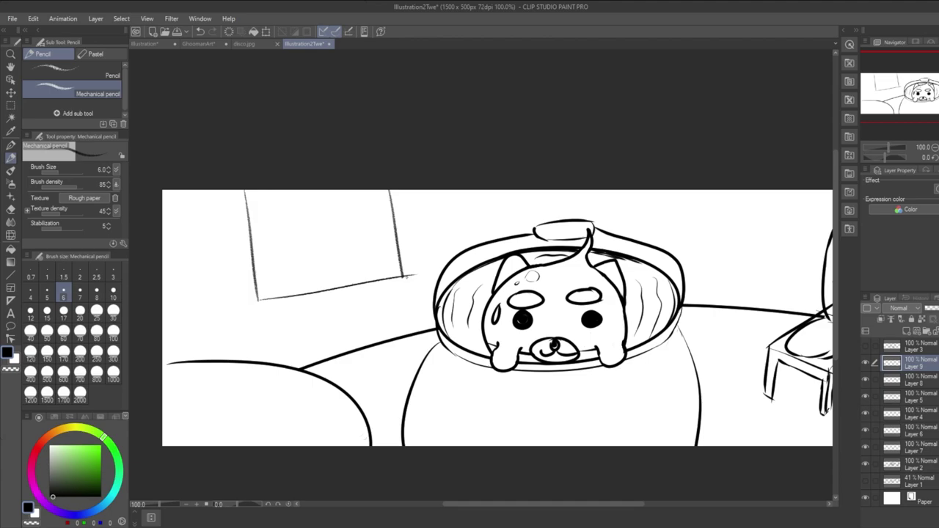
key("ctrl+y")
key("ctrl+z")
key("ctrl+z")
key("ctrl+z")
key("ctrl+z")
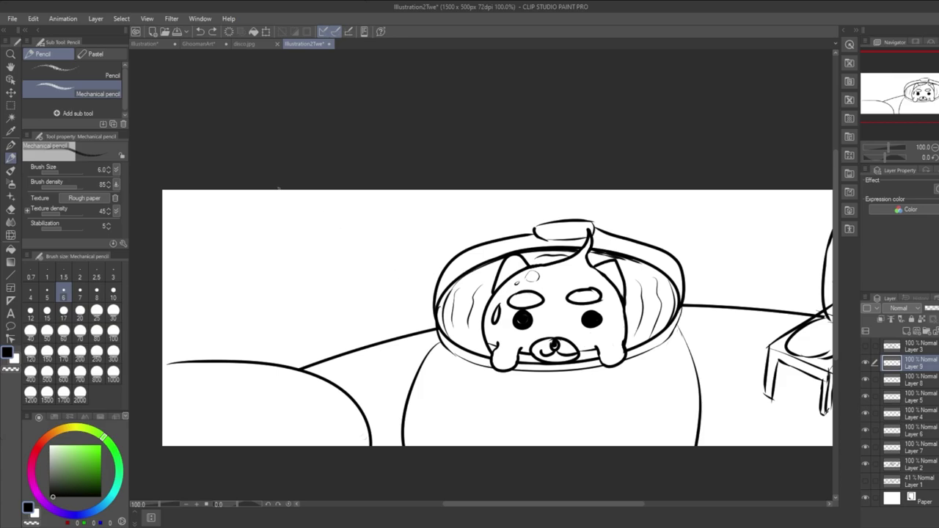
Try to sketch a small double circle at the banner's top edge with a narrow strip hanging below, checking Layer 1 for reference.
left_click_drag(278, 194, 286, 212)
left_click(866, 482)
left_click(865, 482)
mouse_move(238, 195)
left_mouse_down()
mouse_move(220, 201)
mouse_move(232, 192)
mouse_move(228, 296)
left_mouse_up()
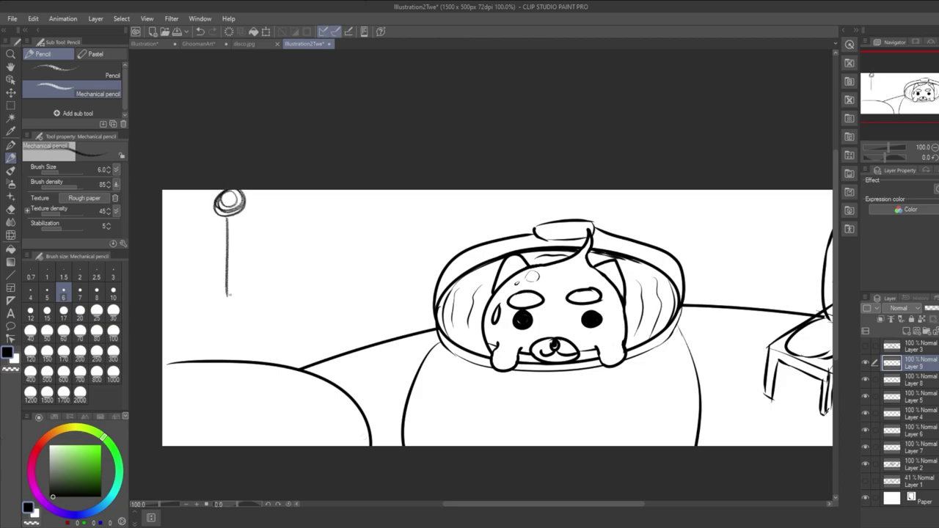
left_click_drag(243, 220, 244, 282)
key("ctrl+z")
left_click_drag(238, 214, 238, 301)
key("ctrl+z")
key("ctrl+z")
left_click_drag(225, 220, 220, 278)
key("ctrl+z")
mouse_move(226, 218)
left_mouse_down()
mouse_move(224, 296)
mouse_move(233, 222)
left_mouse_up()
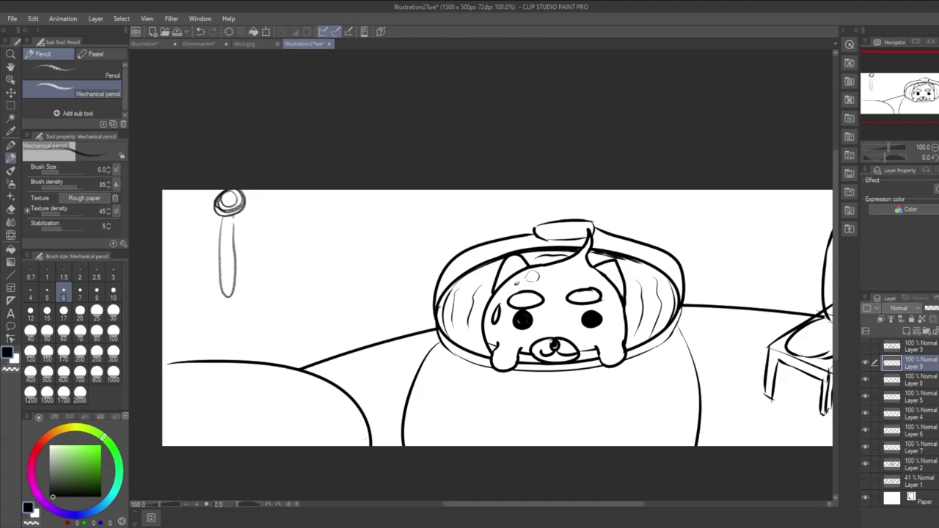
key("ctrl+z")
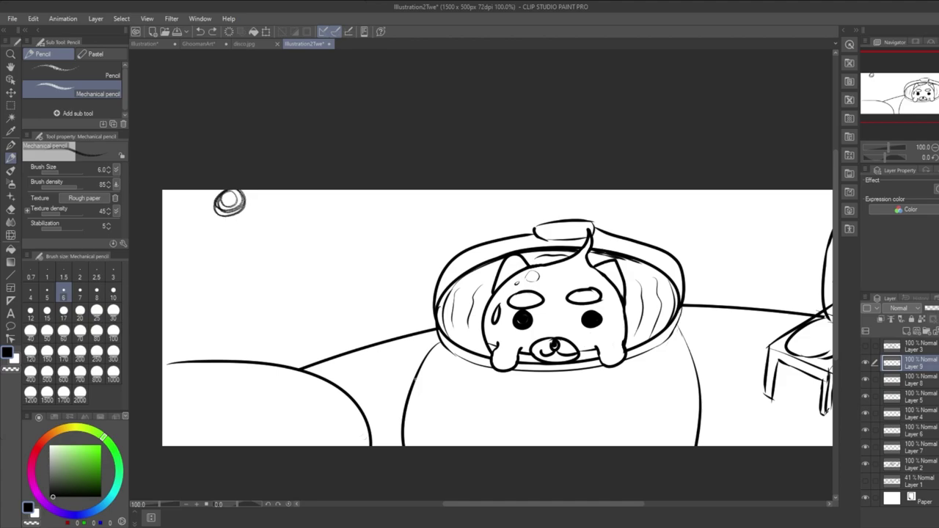
mouse_move(354, 197)
left_mouse_down()
mouse_move(330, 199)
mouse_move(351, 195)
left_mouse_up()
key("ctrl+z")
key("ctrl+z")
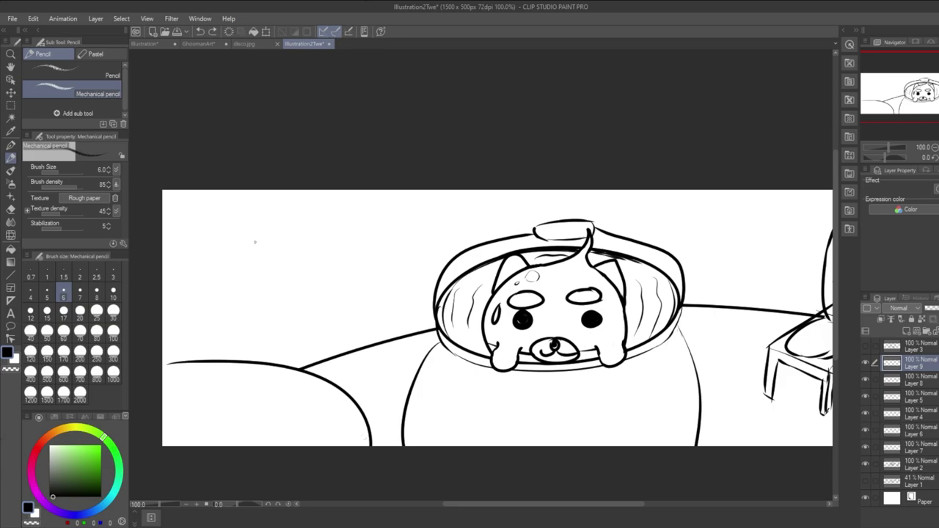
Sketch a small slant-guide arrow and a smaller window's parallel slanted top edge, middle bar and bottom edge in the banner's upper-left area.
left_click_drag(275, 205, 268, 363)
key("ctrl+z")
mouse_move(283, 241)
left_mouse_down()
mouse_move(302, 257)
mouse_move(313, 253)
left_mouse_up()
left_click_drag(249, 201, 247, 286)
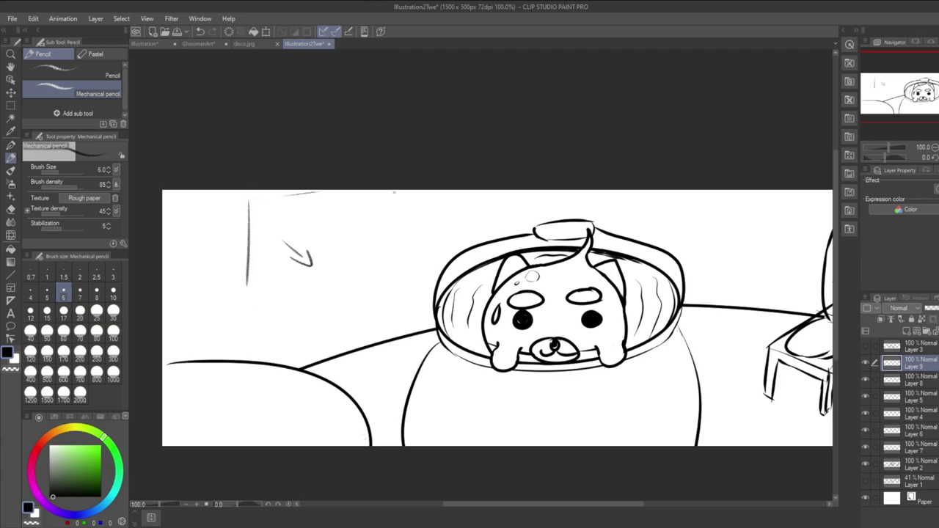
mouse_move(271, 232)
left_mouse_down()
mouse_move(332, 222)
mouse_move(332, 211)
left_mouse_up()
key("ctrl+z")
key("ctrl+z")
left_click_drag(265, 235, 342, 217)
left_click_drag(275, 277, 342, 260)
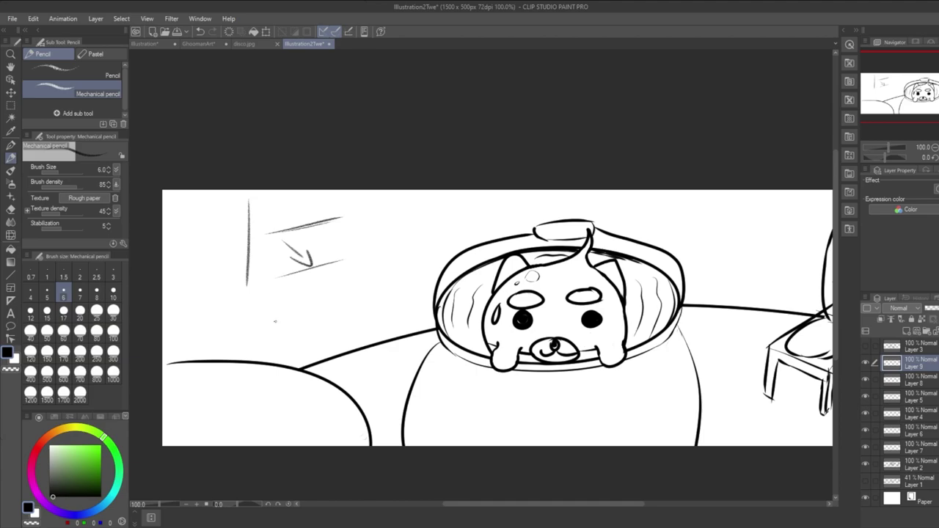
left_click_drag(288, 317, 343, 296)
key("ctrl+z")
left_click_drag(279, 320, 344, 301)
Sketch the small window's right and left vertical sides to close the frame around the slanted bars.
left_click_drag(341, 242, 342, 284)
left_click_drag(341, 219, 343, 315)
left_click_drag(342, 207, 342, 258)
key("ctrl+z")
key("ctrl+z")
left_click_drag(342, 235, 345, 314)
left_click_drag(342, 213, 345, 311)
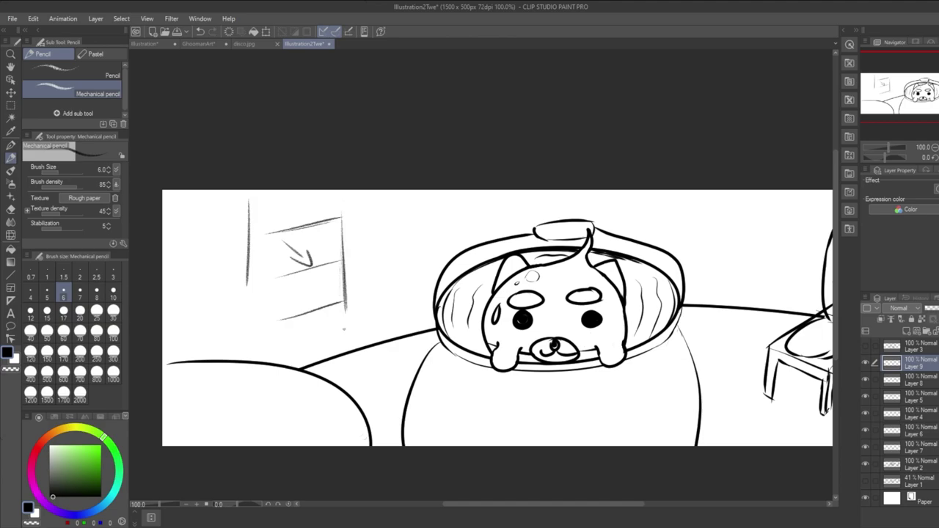
left_click_drag(271, 219, 277, 330)
key("ctrl+z")
mouse_move(275, 245)
left_mouse_down()
mouse_move(275, 331)
mouse_move(273, 320)
left_mouse_up()
key("ctrl+z")
left_click_drag(270, 263, 271, 324)
left_click_drag(273, 226, 276, 323)
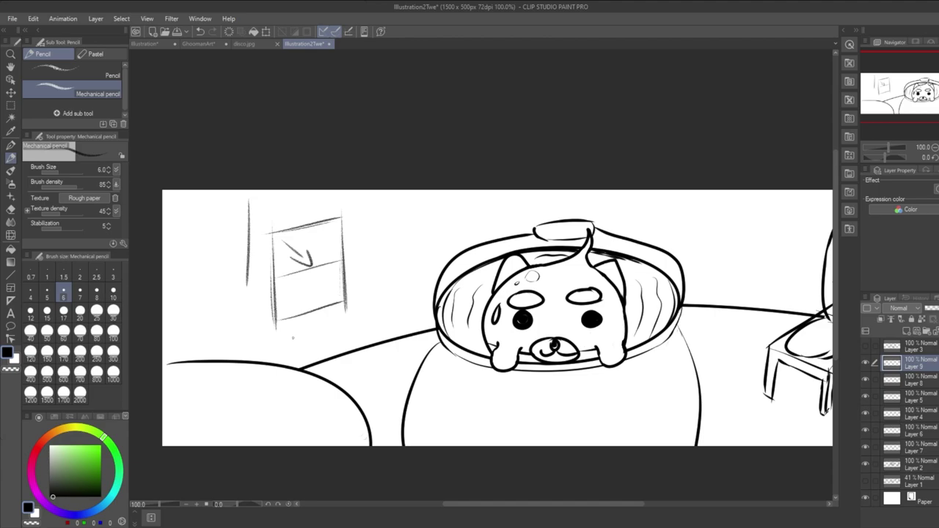
Remove the stray vertical line beside the window and sketch a curtain rod with round ends and small rings along its top.
left_click_drag(250, 194, 245, 270)
left_click_drag(282, 219, 333, 212)
key("ctrl+z")
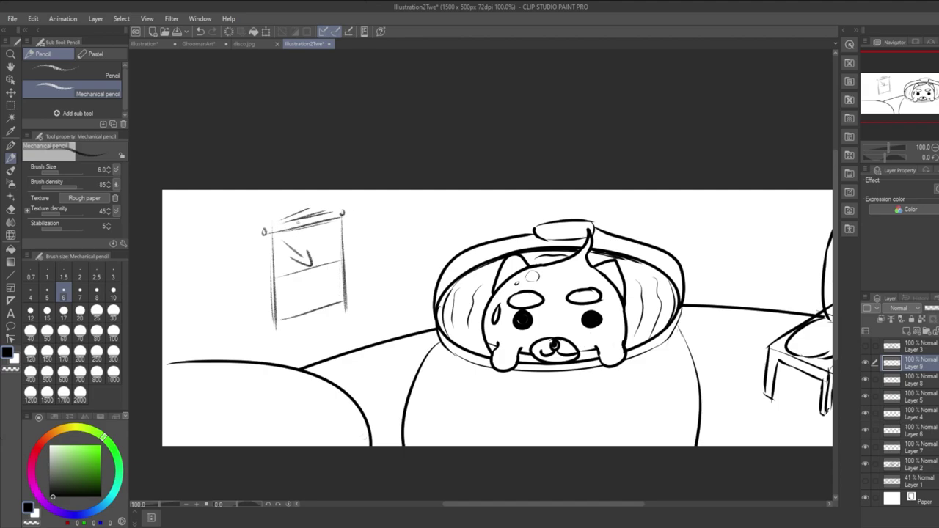
left_click_drag(328, 216, 329, 219)
left_click_drag(294, 225, 295, 228)
Sketch a pair of tied-back curtains, each sweeping from the top middle to a knot at the window's side and hanging below.
mouse_move(305, 215)
left_mouse_down()
mouse_move(281, 282)
mouse_move(265, 287)
mouse_move(273, 282)
left_mouse_up()
mouse_move(264, 288)
left_mouse_down()
mouse_move(261, 336)
mouse_move(276, 295)
mouse_move(281, 336)
mouse_move(261, 337)
mouse_move(280, 333)
left_mouse_up()
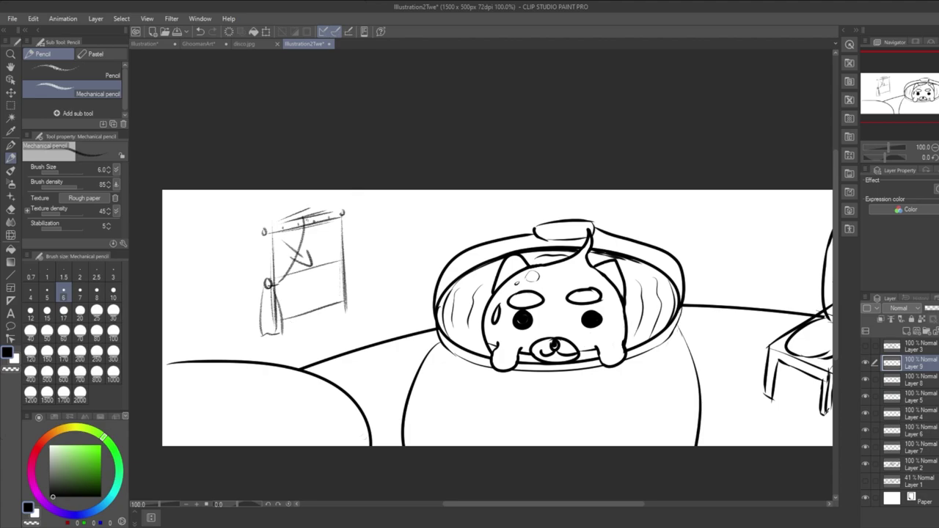
mouse_move(306, 230)
left_mouse_down()
mouse_move(328, 276)
mouse_move(326, 235)
mouse_move(333, 266)
left_mouse_up()
key("ctrl+z")
key("ctrl+z")
mouse_move(353, 262)
left_mouse_down()
mouse_move(367, 286)
mouse_move(357, 268)
mouse_move(366, 311)
left_mouse_up()
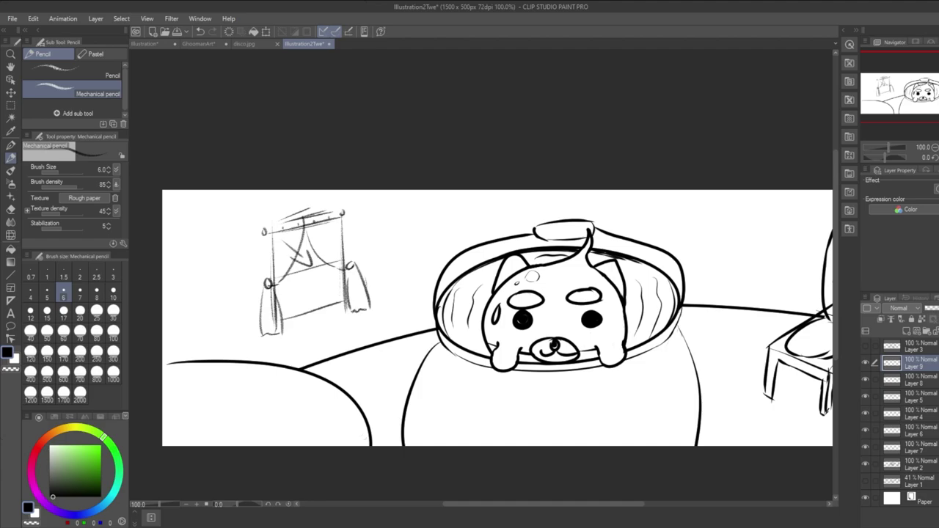
Sketch the curtains' outer edges from the rod ends down to the knots and strengthen the rod line.
left_click_drag(346, 219, 358, 252)
left_click_drag(352, 213, 353, 249)
mouse_move(355, 215)
left_mouse_down()
mouse_move(353, 260)
mouse_move(355, 214)
mouse_move(346, 216)
left_mouse_up()
left_click_drag(261, 264, 261, 226)
mouse_move(268, 226)
left_mouse_down()
mouse_move(356, 210)
mouse_move(356, 261)
left_mouse_up()
left_click_drag(342, 214, 352, 261)
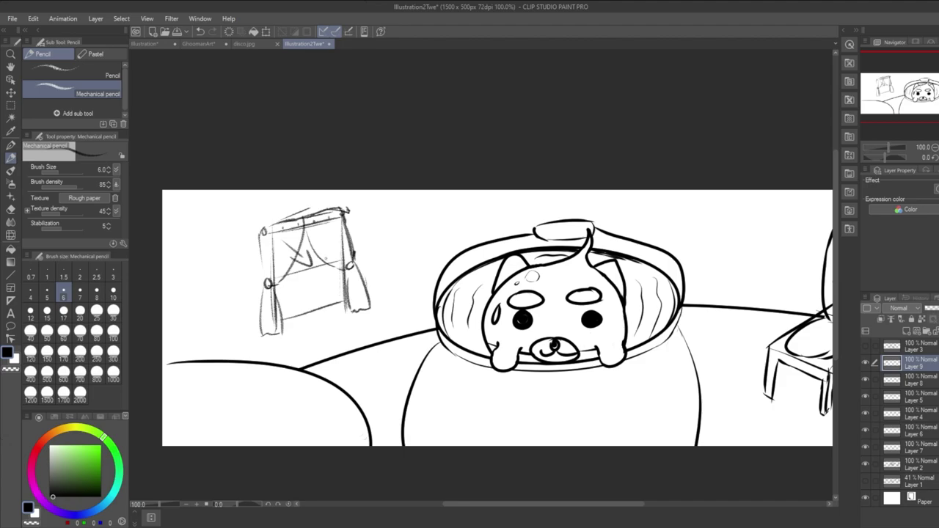
Add a new layer above Layer 9 and ink the window's left vertical side over the sketch with the size 7 G-pen.
left_click(910, 332)
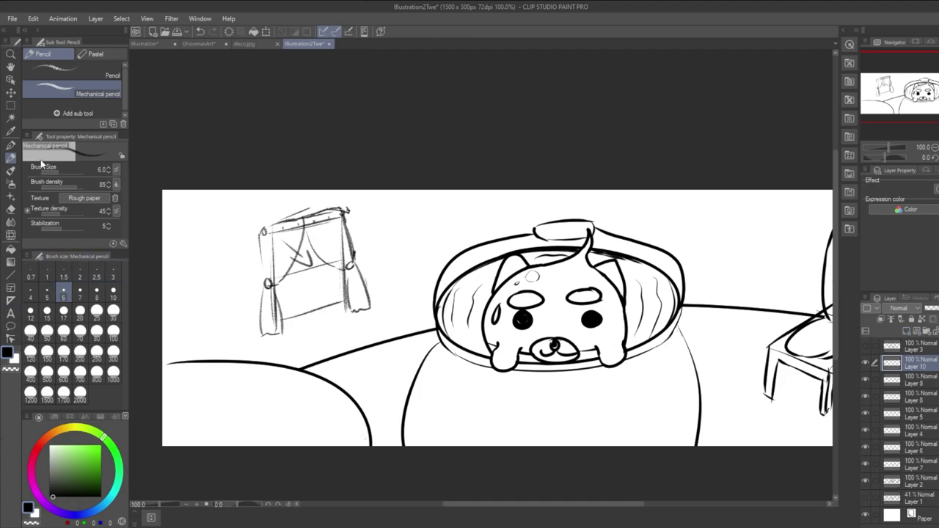
left_click(11, 146)
left_click_drag(271, 224, 275, 344)
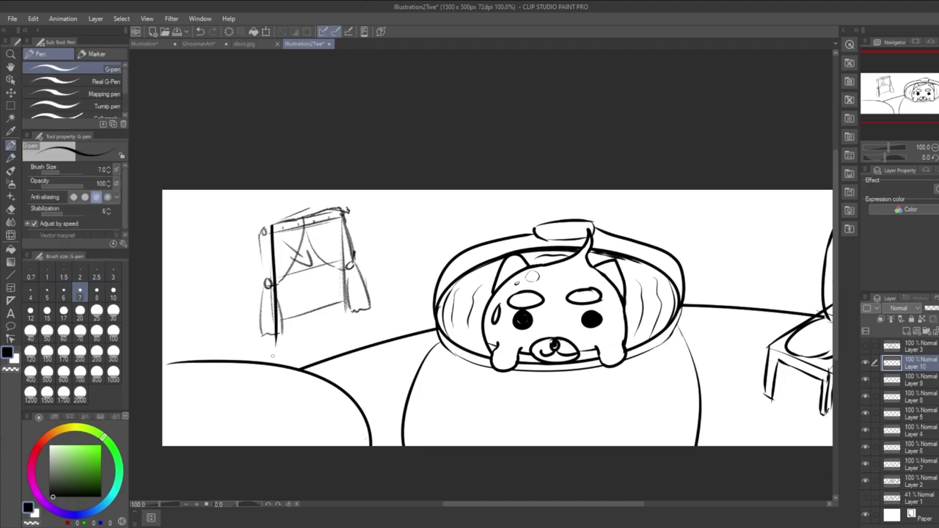
key("ctrl+z")
left_click_drag(273, 224, 278, 325)
key("ctrl+z")
left_click_drag(273, 223, 272, 321)
key("ctrl+z")
key("ctrl+z")
left_click_drag(281, 241, 272, 333)
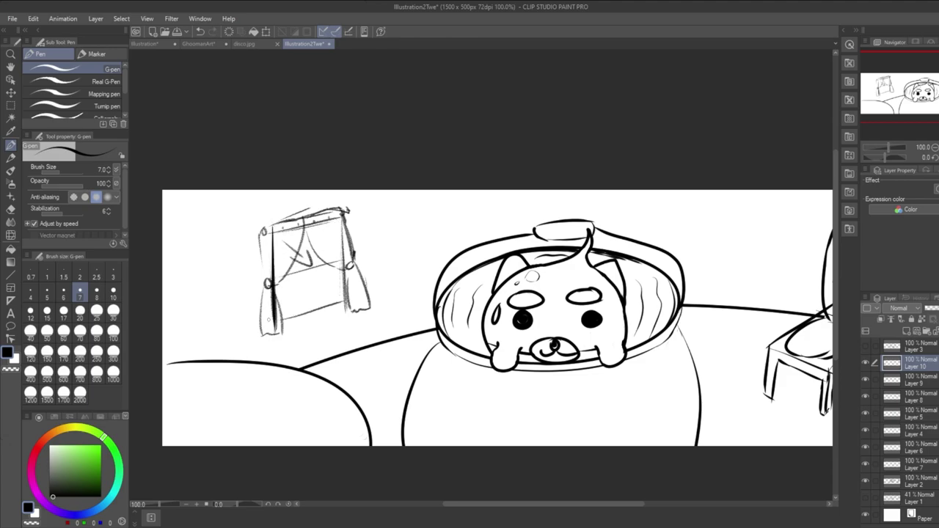
key("ctrl+z")
left_click_drag(272, 228, 274, 328)
Ink the window's slanted middle bar, bottom edge and right vertical side.
left_click_drag(275, 280, 352, 257)
left_click_drag(277, 321, 360, 301)
key("ctrl+z")
left_click_drag(277, 321, 359, 301)
left_click_drag(342, 207, 346, 314)
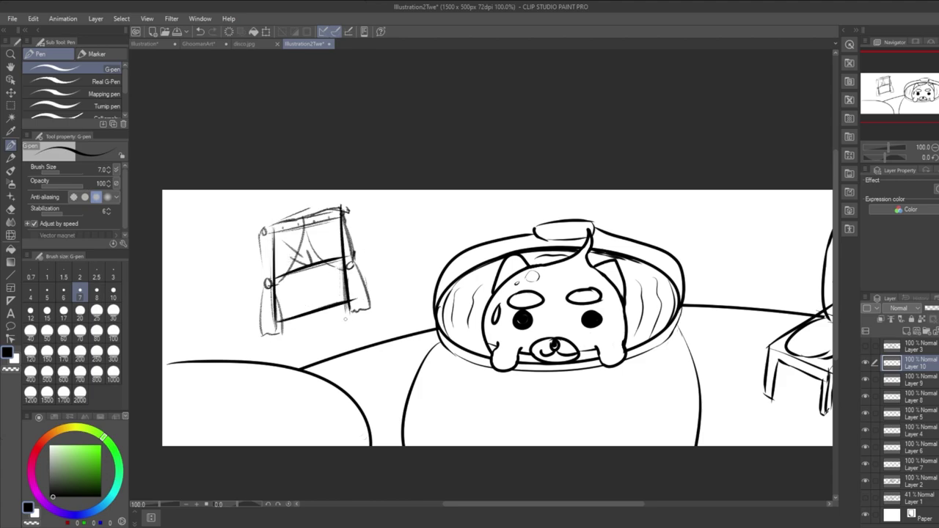
Ink the window's top edge, the tied-back curtains on both sides with their knots, and the curtain rod's round ends.
mouse_move(273, 224)
left_mouse_down()
mouse_move(350, 211)
mouse_move(286, 265)
mouse_move(262, 301)
mouse_move(272, 288)
mouse_move(259, 330)
mouse_move(267, 335)
mouse_move(282, 330)
mouse_move(275, 287)
left_mouse_up()
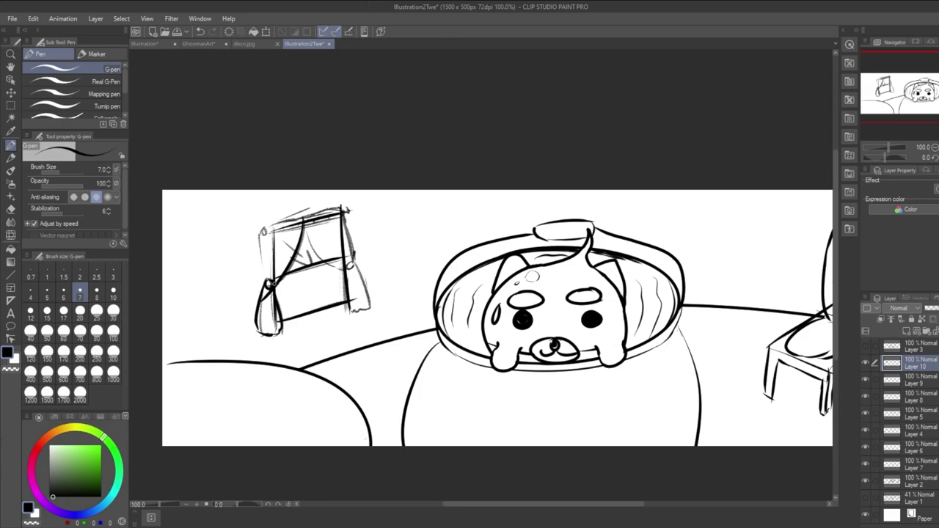
mouse_move(346, 261)
left_mouse_down()
mouse_move(338, 307)
mouse_move(360, 303)
mouse_move(357, 267)
left_mouse_up()
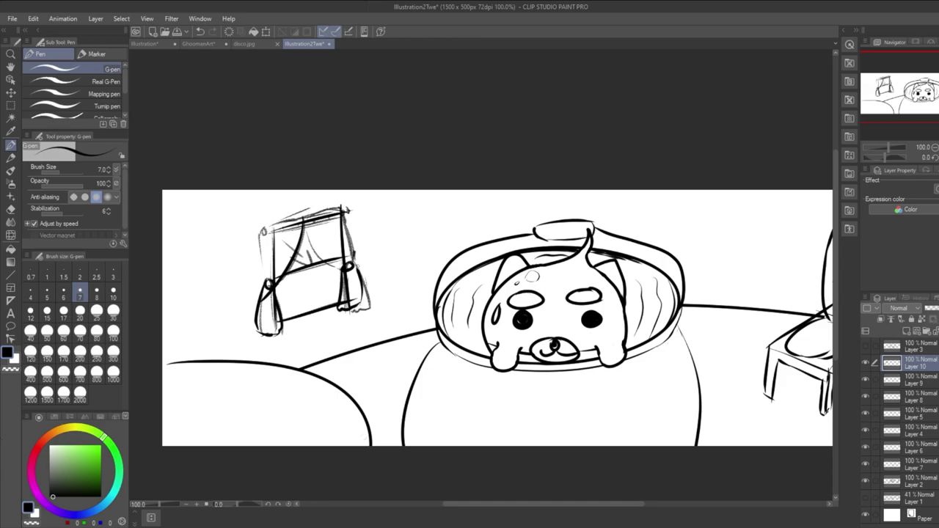
left_click_drag(344, 213, 352, 261)
left_click_drag(308, 223, 343, 279)
key("ctrl+z")
left_click_drag(308, 223, 343, 267)
left_click_drag(262, 231, 266, 231)
left_click_drag(341, 210, 343, 211)
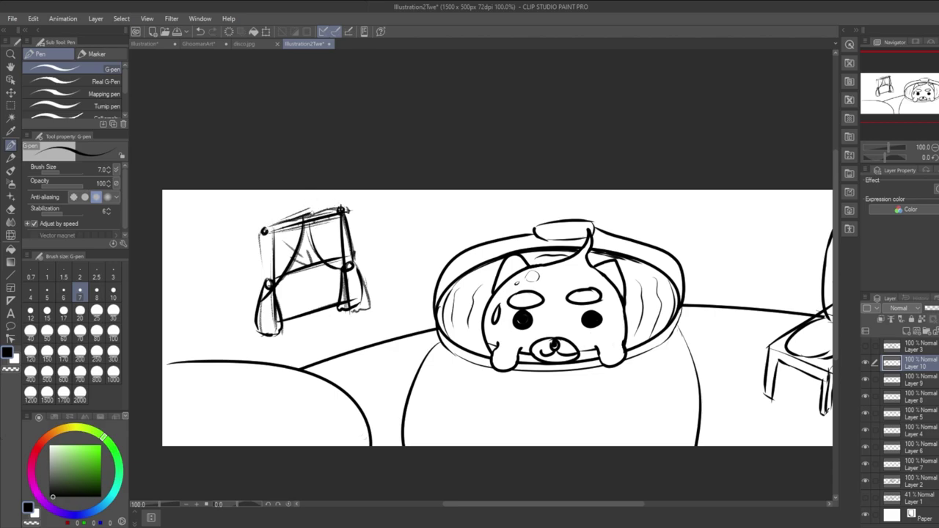
Ink the left curtain's outer edge from the rod end down to the knot and strengthen the rod line beside it.
left_click_drag(271, 233, 266, 284)
key("ctrl+z")
left_click_drag(262, 232, 267, 283)
left_click_drag(266, 231, 289, 215)
Ink a second slanted line parallel to the window's middle bar, running between the two curtain knots.
left_click_drag(282, 284, 331, 267)
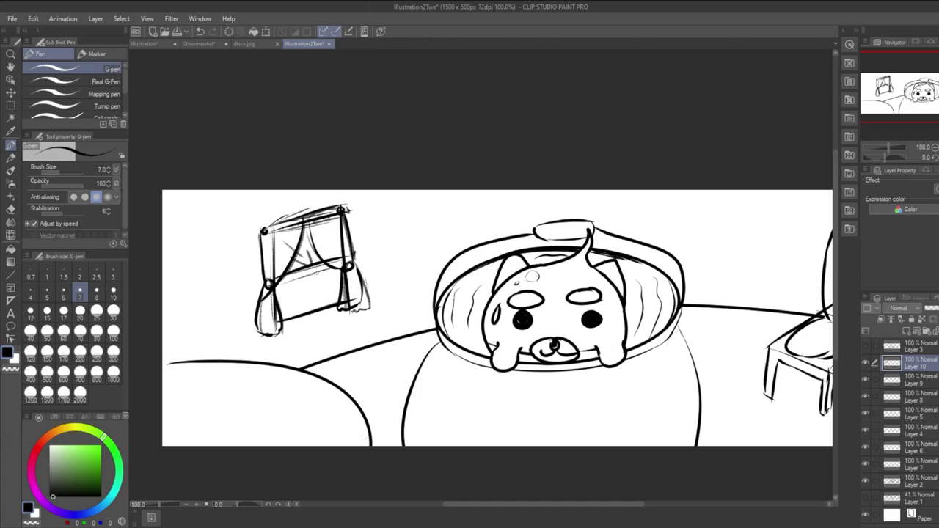
left_click_drag(285, 287, 338, 267)
left_click_drag(284, 284, 333, 266)
key("ctrl+z")
key("ctrl+z")
key("ctrl+z")
left_click_drag(285, 288, 334, 269)
key("ctrl+z")
left_click_drag(284, 288, 335, 267)
left_click_drag(276, 289, 293, 281)
Ink a wavy landscape line across the window's lower pane.
left_click_drag(281, 298, 339, 293)
key("ctrl+z")
left_click_drag(280, 297, 342, 294)
key("ctrl+z")
left_click_drag(281, 303, 350, 286)
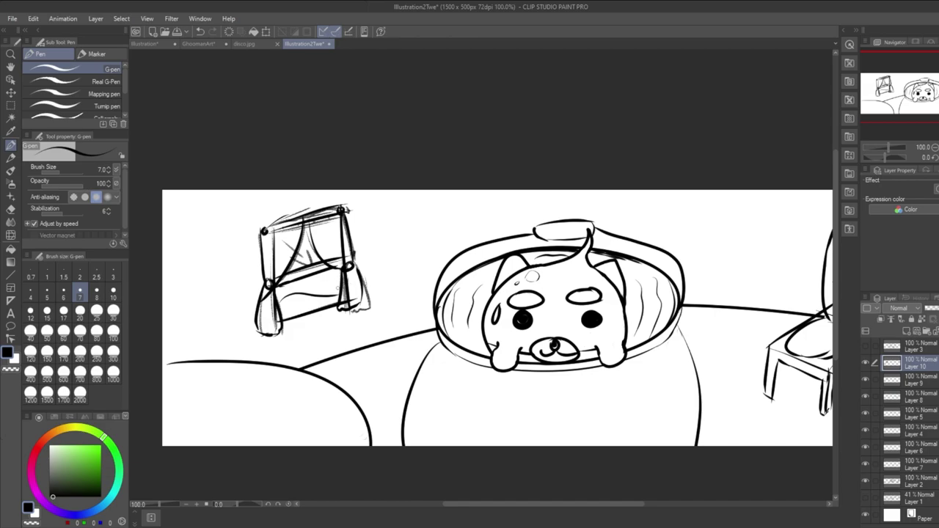
Ink a crescent moon in the window's lower pane and hide the window sketch on Layer 9.
left_click_drag(330, 275, 333, 277)
key("ctrl+z")
key("ctrl+z")
mouse_move(327, 275)
left_mouse_down()
mouse_move(323, 287)
mouse_move(333, 287)
mouse_move(330, 279)
mouse_move(319, 290)
left_mouse_up()
key("ctrl+z")
key("ctrl+z")
mouse_move(335, 273)
left_mouse_down()
mouse_move(328, 290)
mouse_move(322, 274)
mouse_move(337, 275)
left_mouse_up()
key("ctrl+z")
key("ctrl+z")
left_click(866, 380)
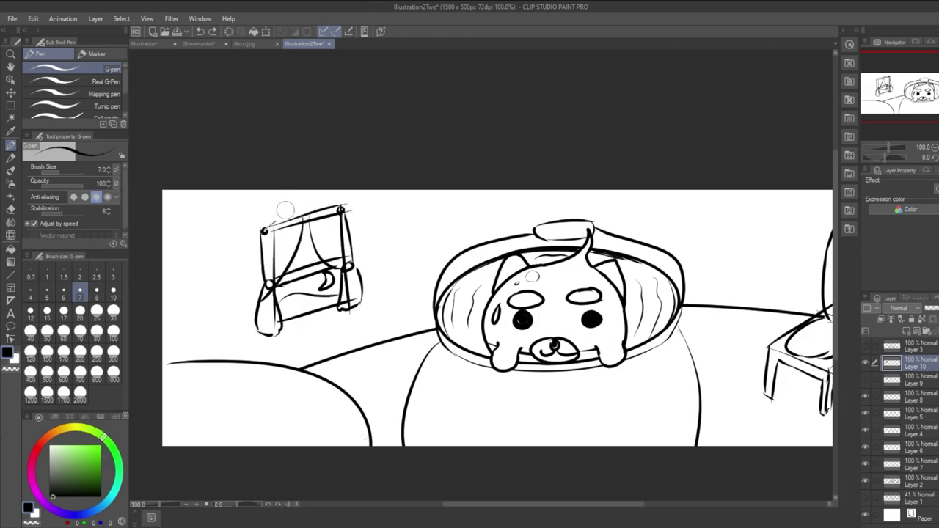
Erase the window's left side and top lines inside the left curtain, and redraw the rod line from its left end.
left_click_drag(267, 216, 278, 208)
left_click_drag(276, 244, 275, 259)
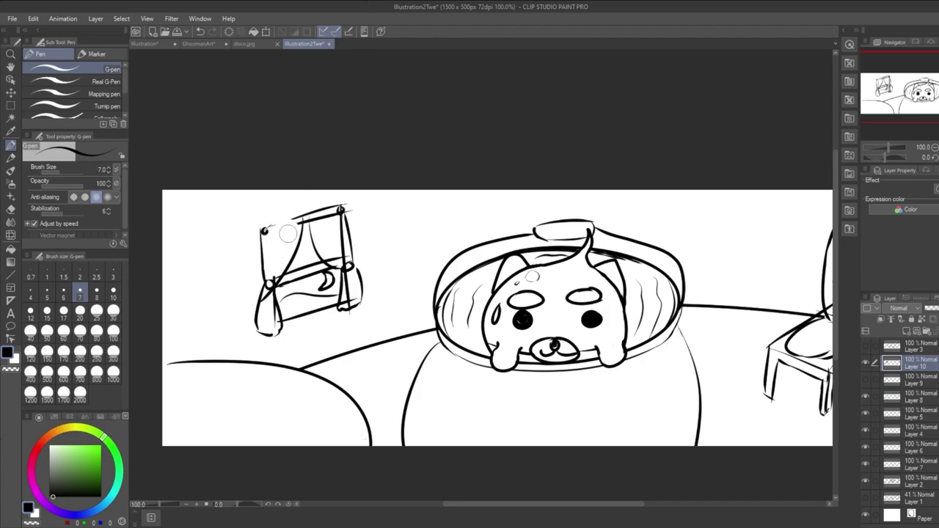
left_click_drag(264, 230, 318, 210)
Erase the window frame lines that cross the curtains with the Hard eraser at size 11.8.
left_click(10, 250)
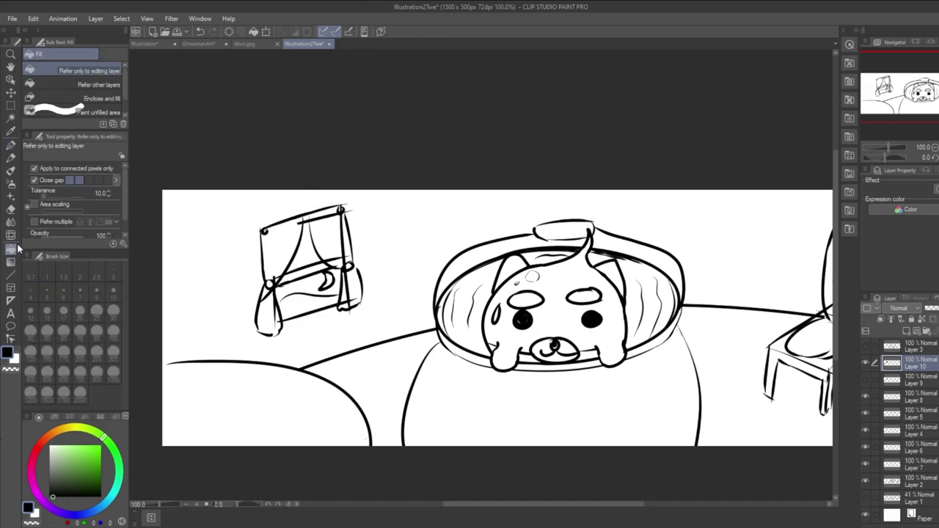
left_click(10, 209)
left_click_drag(64, 171, 57, 169)
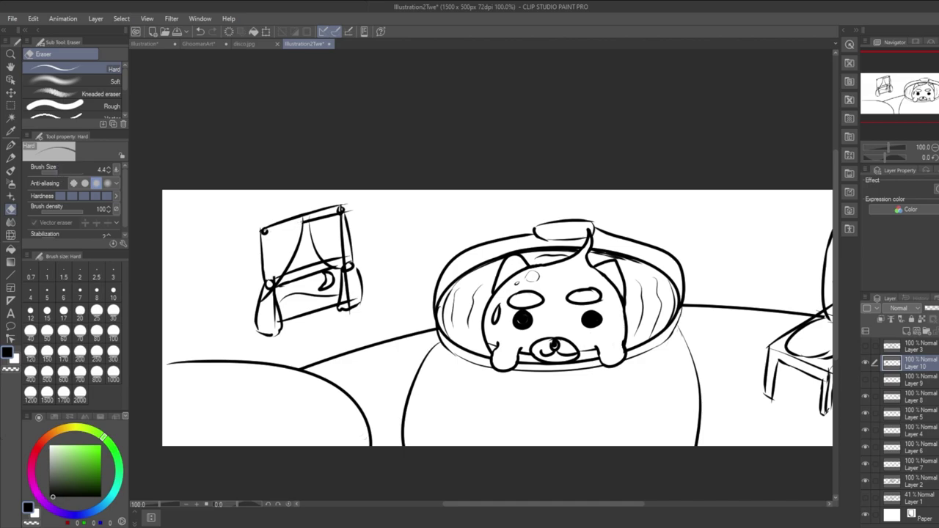
left_click_drag(58, 170, 62, 170)
left_click(320, 219)
left_click_drag(319, 220, 315, 220)
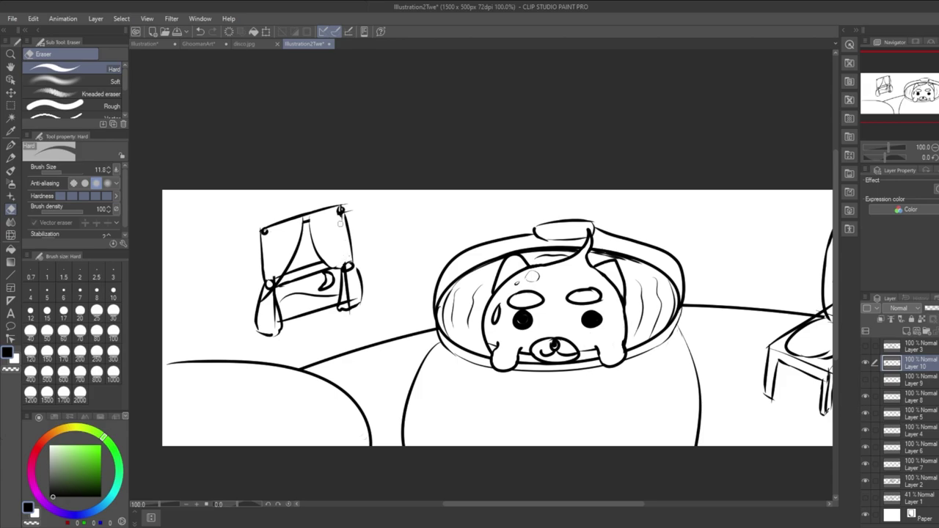
left_click_drag(352, 297, 345, 304)
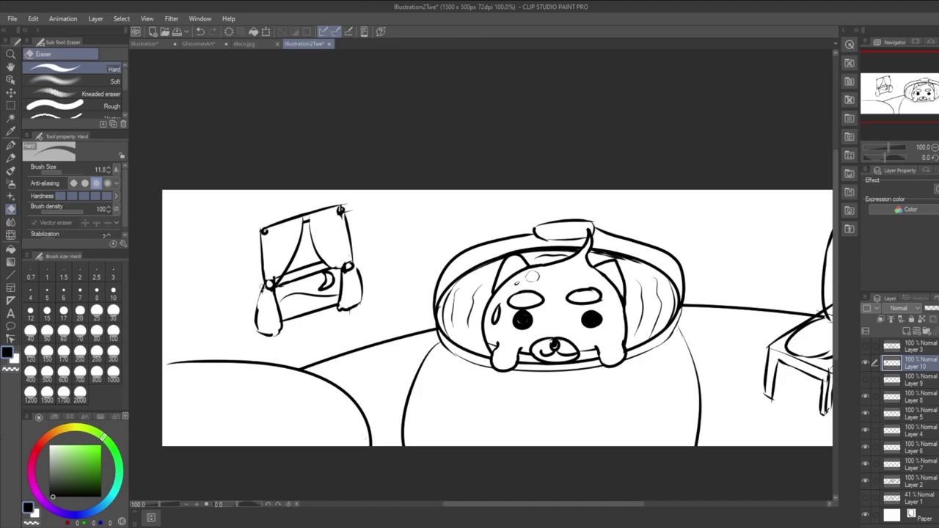
key("ctrl+z")
Re-ink the outline of the left curtain's lower part below the knot with the G-pen.
left_click(11, 158)
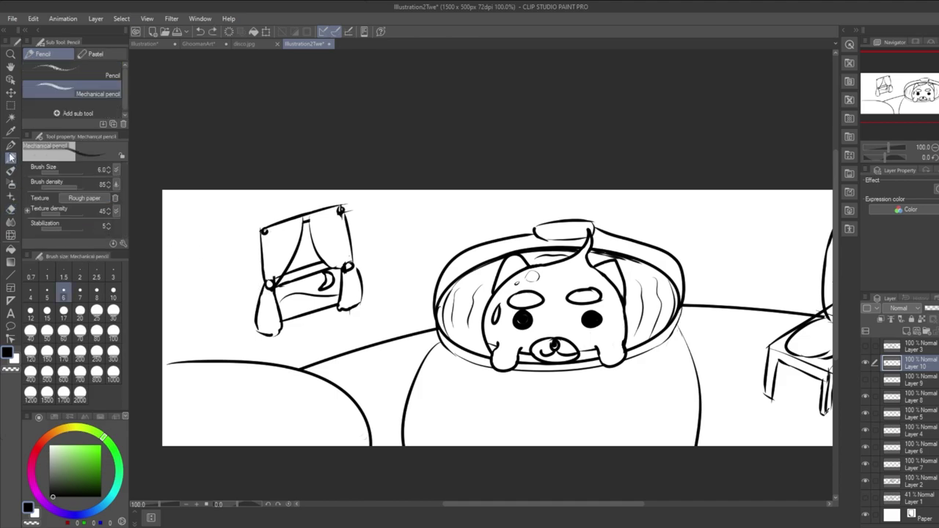
left_click(13, 146)
mouse_move(261, 294)
left_mouse_down()
mouse_move(257, 309)
mouse_move(281, 328)
left_mouse_up()
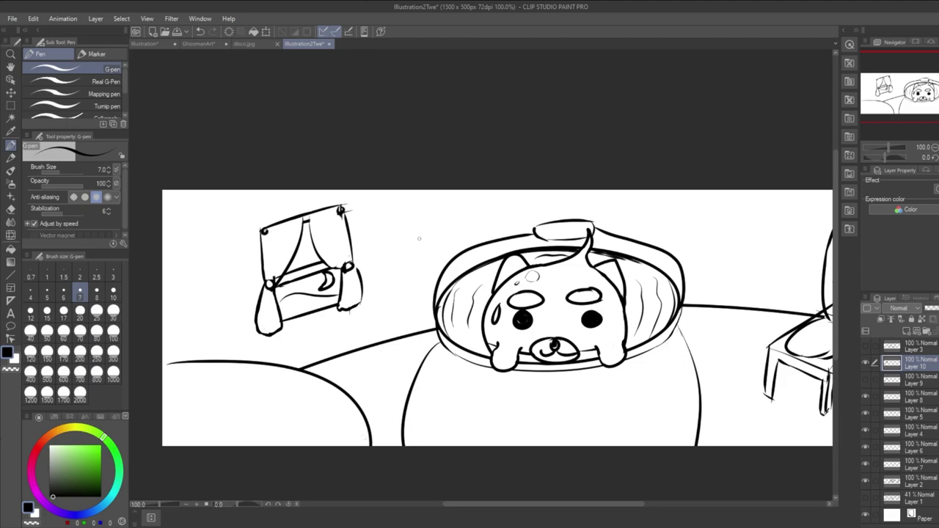
Extend the right curtain's thin inner edge up to the rod with a short G-pen stroke.
scroll(308, 222, "up", 4)
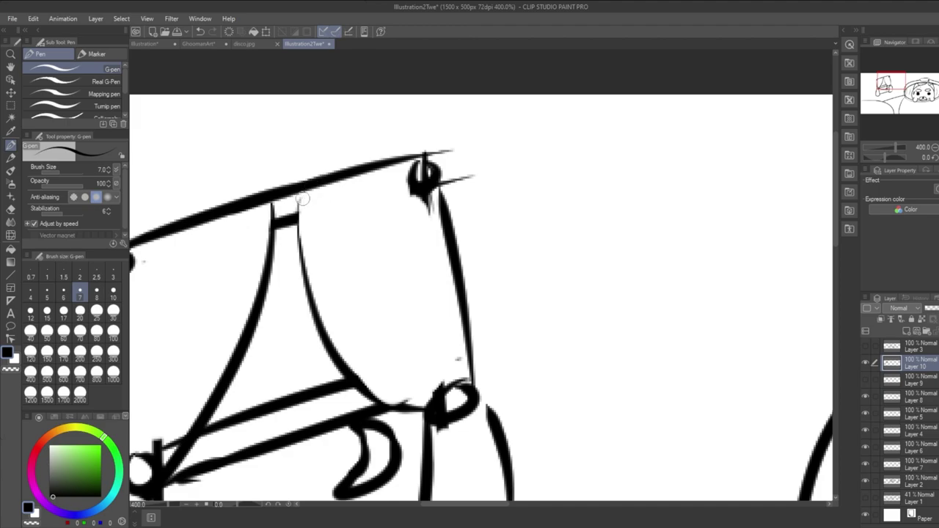
left_click_drag(297, 195, 300, 239)
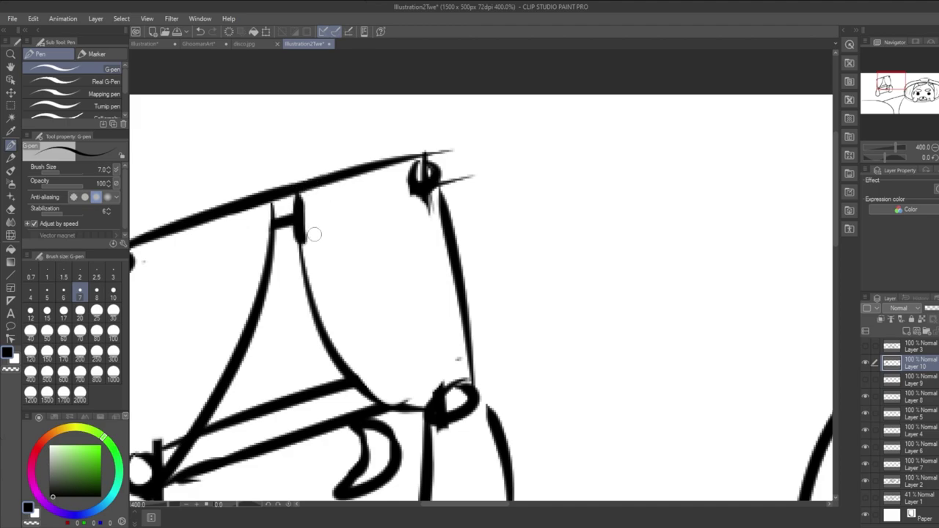
key("ctrl+z")
key("ctrl+z")
left_click_drag(315, 188, 315, 259)
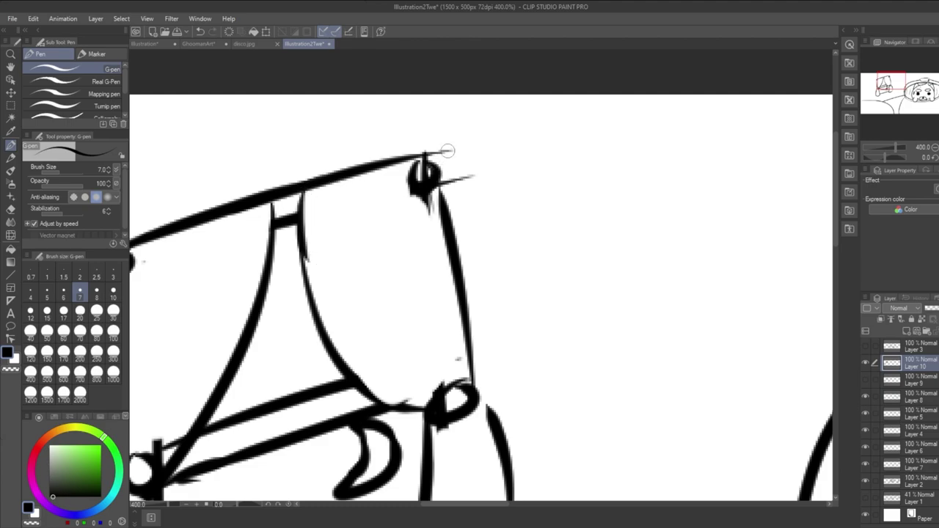
Clean up the stray line ends beside the curtain rod's right end.
scroll(455, 231, "down", 4)
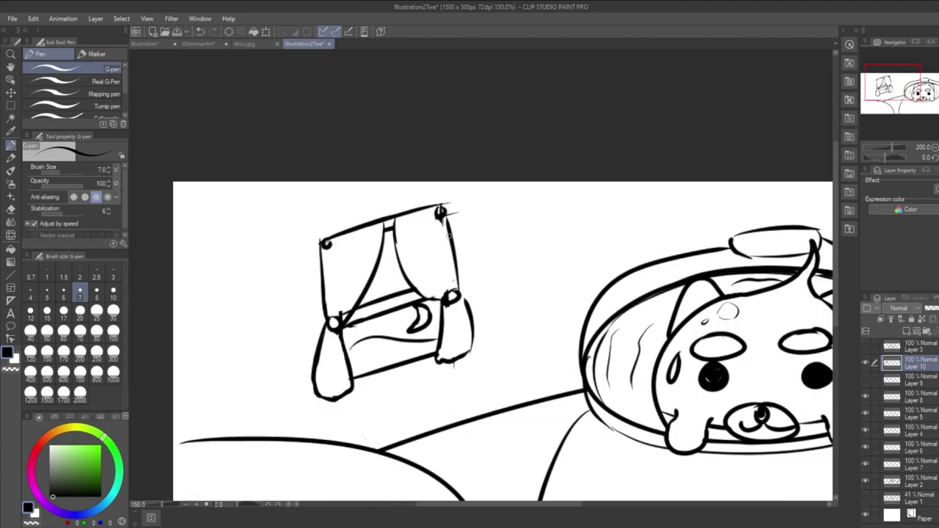
left_click_drag(556, 316, 344, 215)
scroll(576, 283, "down", 1)
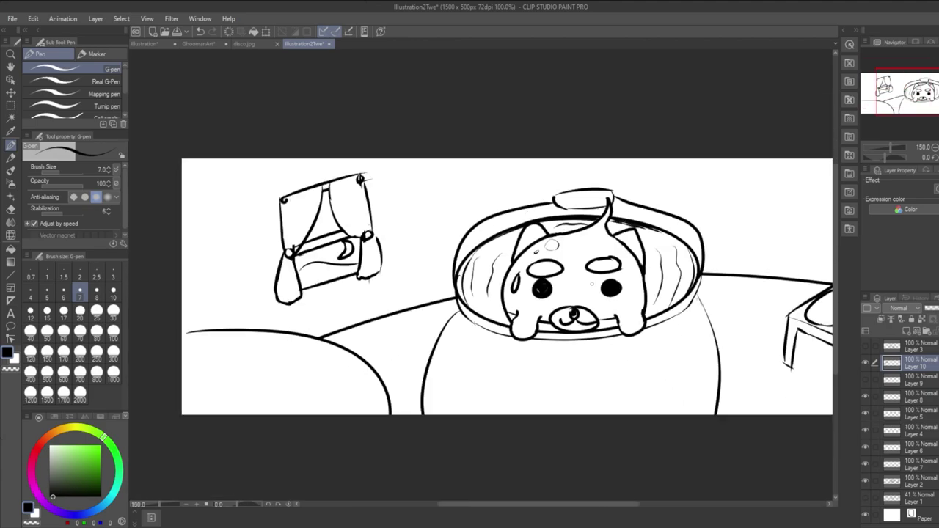
left_click_drag(715, 265, 539, 242)
left_click_drag(608, 234, 639, 242)
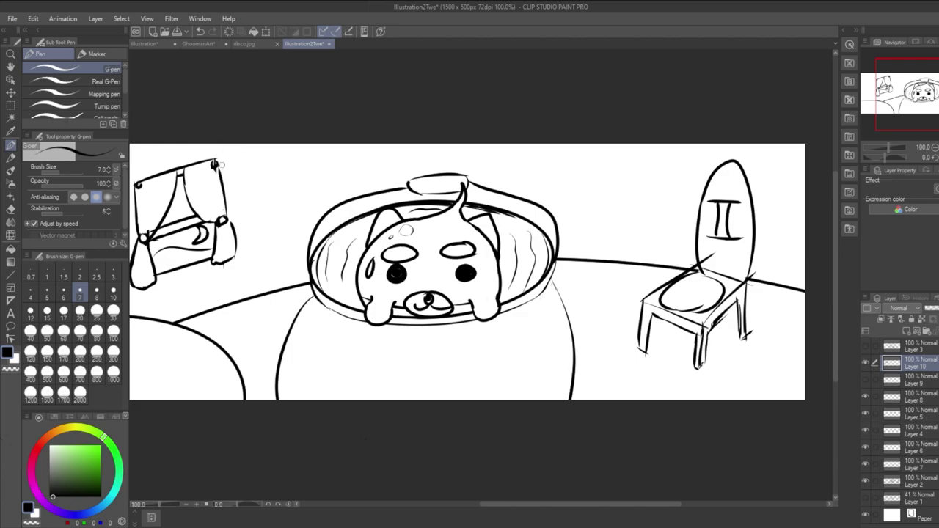
scroll(229, 170, "up", 2)
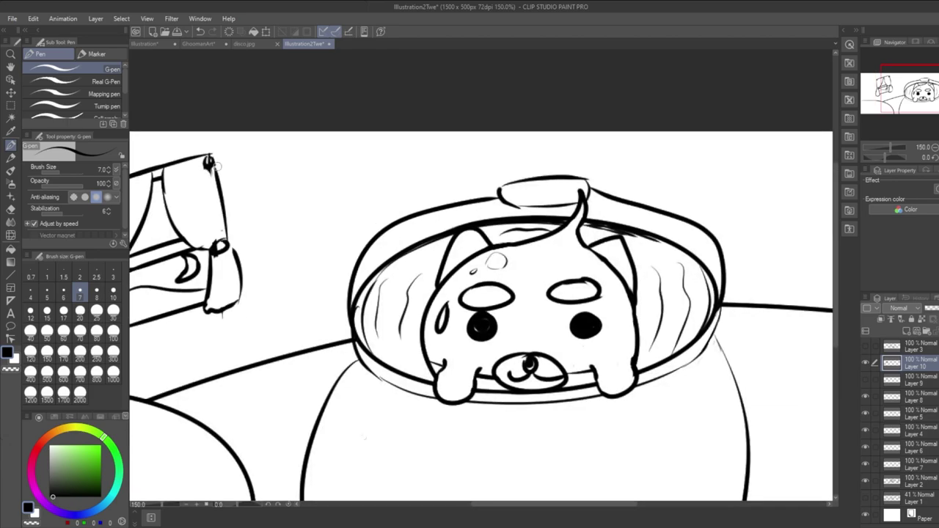
left_click_drag(209, 163, 235, 165)
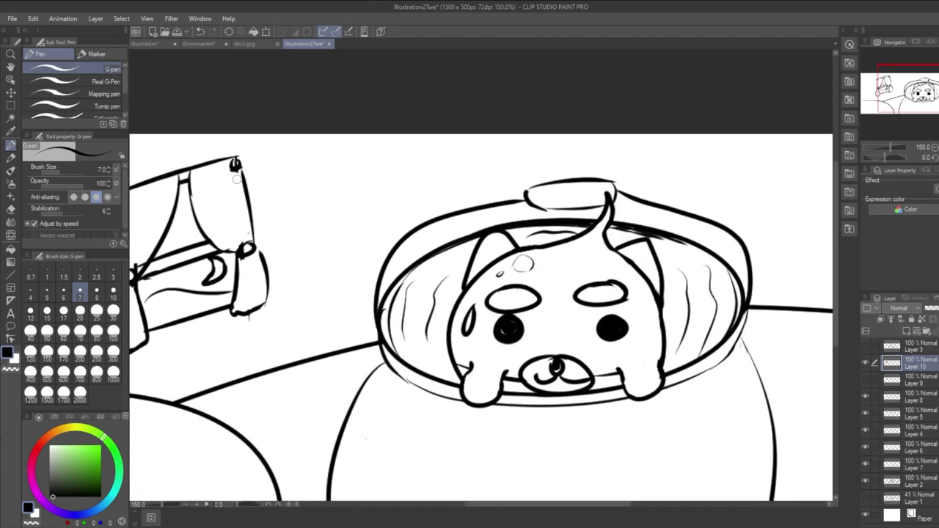
left_click_drag(252, 180, 274, 167)
scroll(295, 159, "down", 1)
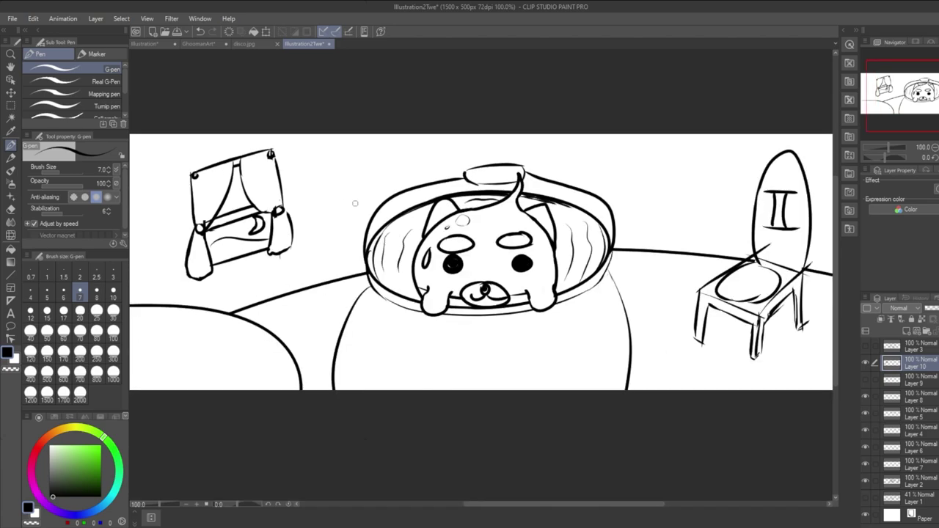
left_click_drag(493, 184, 435, 205)
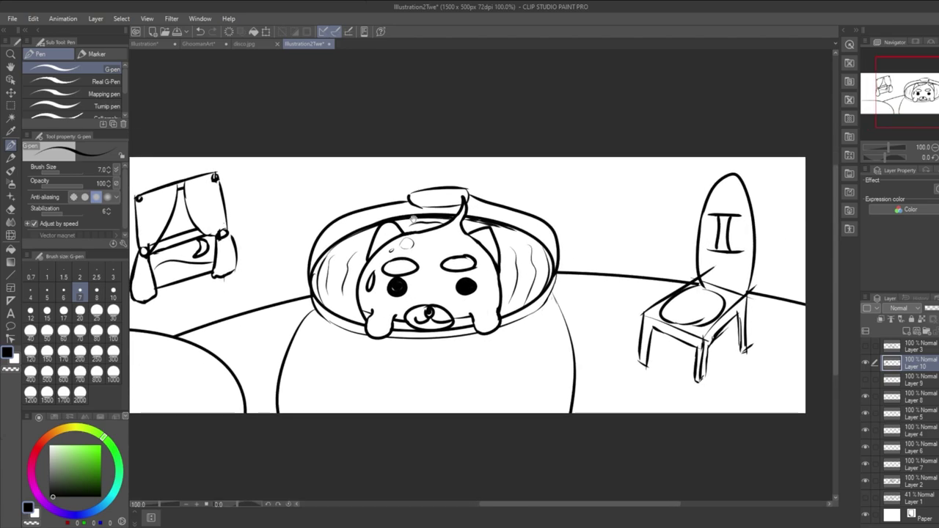
left_click_drag(587, 315, 572, 286)
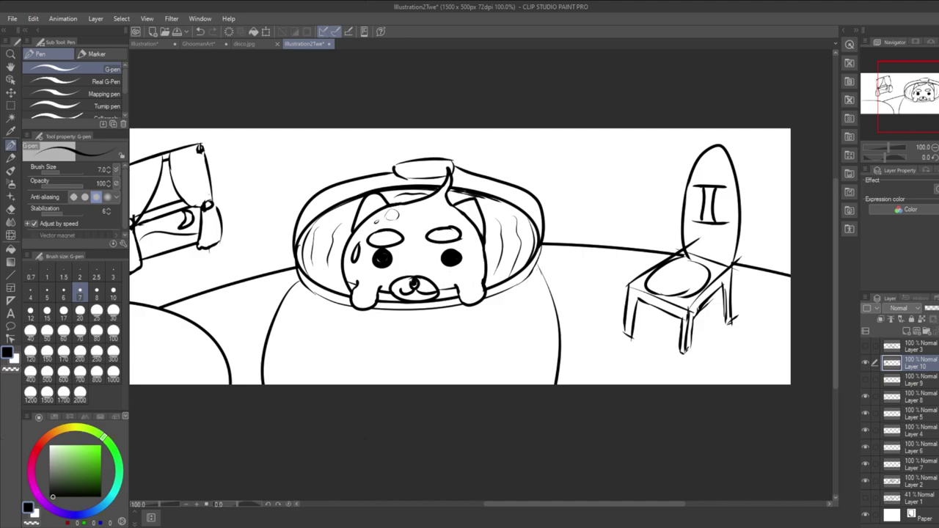
Show the rough layout sketch on Layer 1, compare it with the inked window on Layer 10, and hide the sketch again.
left_click(866, 499)
left_click(866, 499)
left_click(866, 498)
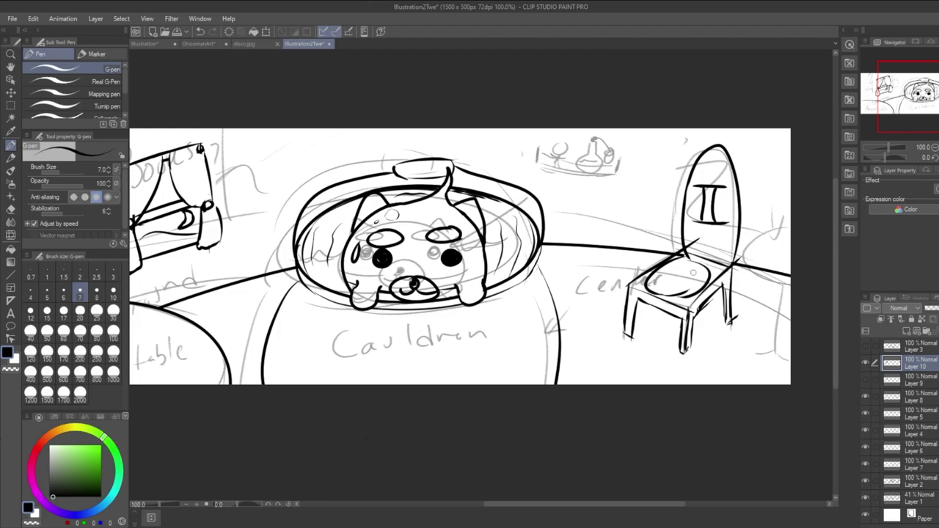
left_click(866, 363)
left_click(865, 362)
left_click(866, 497)
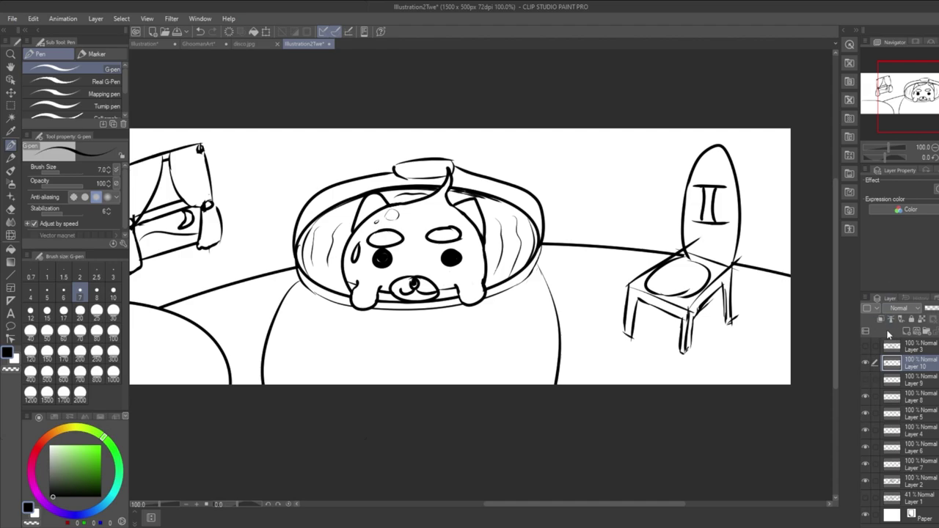
Add a new layer above Layer 10 and choose the Mechanical pencil for sketching.
left_click(911, 335)
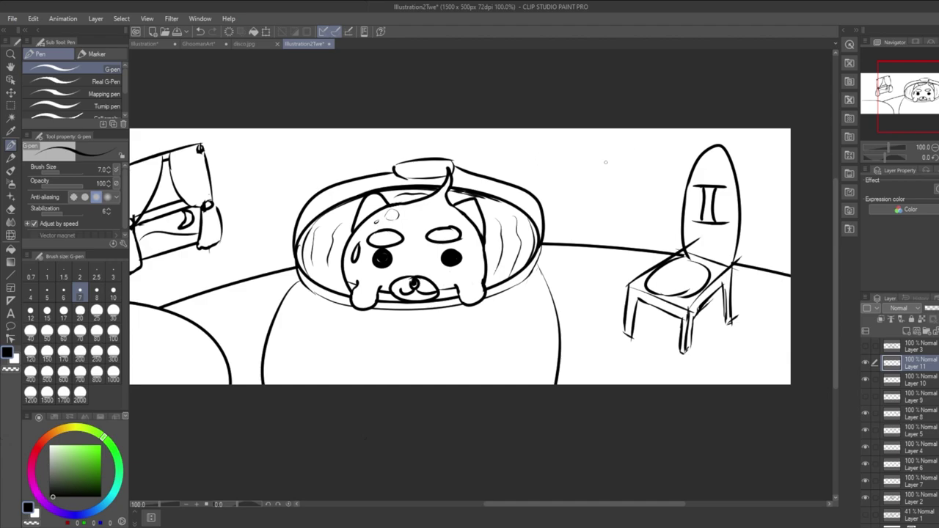
key("p")
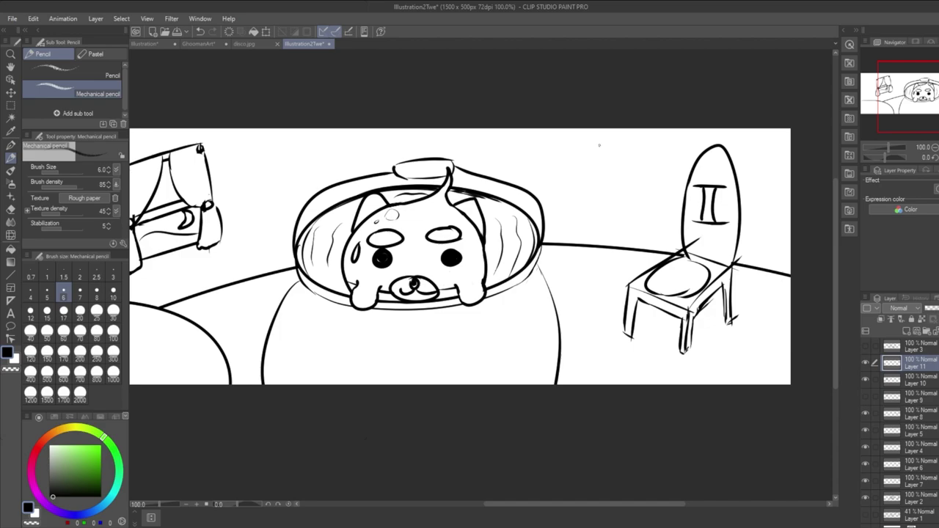
left_click_drag(599, 157, 598, 184)
mouse_move(558, 143)
left_mouse_down()
mouse_move(555, 153)
mouse_move(565, 154)
left_mouse_up()
mouse_move(562, 148)
left_mouse_down()
mouse_move(565, 165)
mouse_move(624, 162)
left_mouse_up()
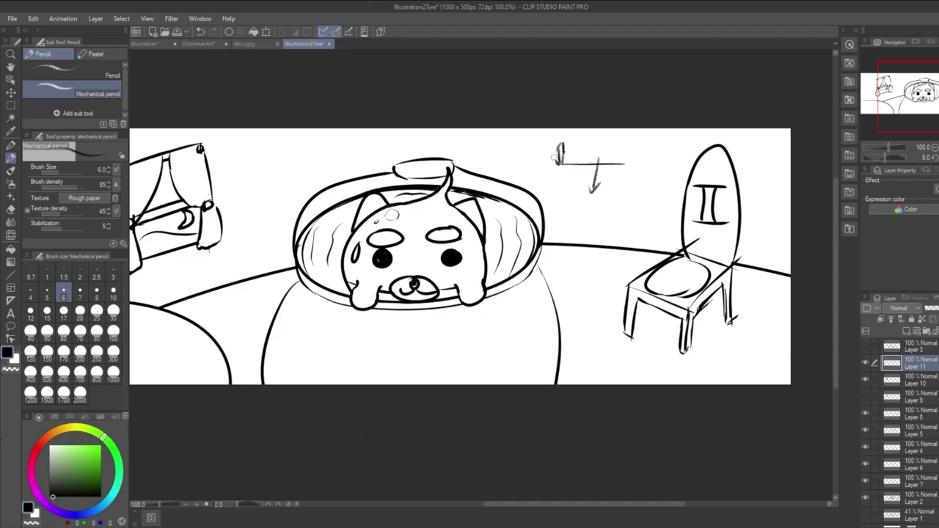
mouse_move(562, 145)
left_mouse_down()
mouse_move(559, 162)
mouse_move(563, 142)
left_mouse_up()
key("ctrl+z")
key("ctrl+z")
key("ctrl+z")
mouse_move(558, 162)
left_mouse_down()
mouse_move(591, 140)
mouse_move(562, 171)
mouse_move(610, 147)
mouse_move(592, 188)
mouse_move(608, 165)
mouse_move(601, 191)
mouse_move(622, 163)
mouse_move(610, 177)
mouse_move(575, 165)
left_mouse_up()
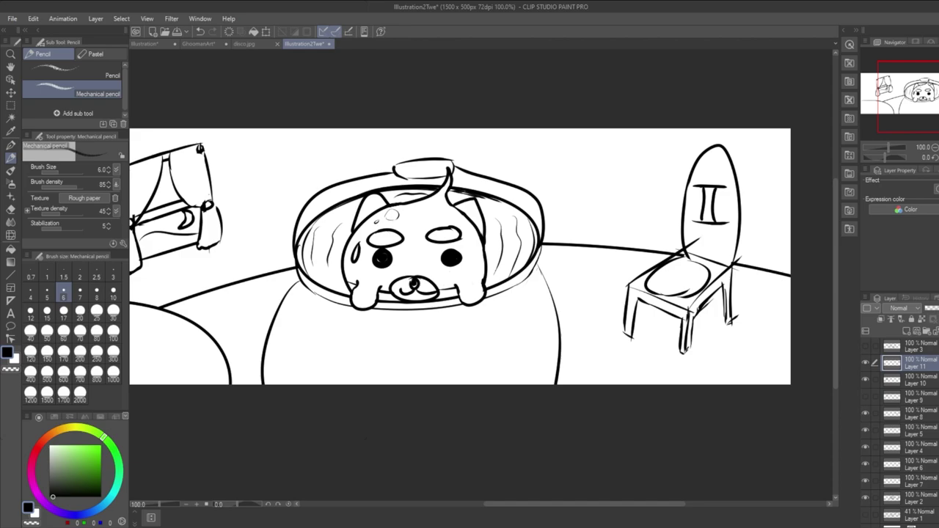
left_click_drag(555, 165, 626, 167)
left_click_drag(619, 159, 627, 168)
mouse_move(632, 135)
left_mouse_down()
mouse_move(610, 160)
mouse_move(615, 176)
mouse_move(634, 116)
mouse_move(627, 160)
mouse_move(636, 172)
mouse_move(648, 142)
mouse_move(613, 176)
mouse_move(628, 162)
mouse_move(605, 171)
mouse_move(597, 162)
mouse_move(628, 149)
left_mouse_up()
left_click_drag(573, 150, 572, 162)
key("ctrl+z")
left_click_drag(566, 159, 636, 158)
mouse_move(569, 159)
left_mouse_down()
mouse_move(565, 143)
mouse_move(576, 163)
mouse_move(643, 164)
mouse_move(644, 134)
left_mouse_up()
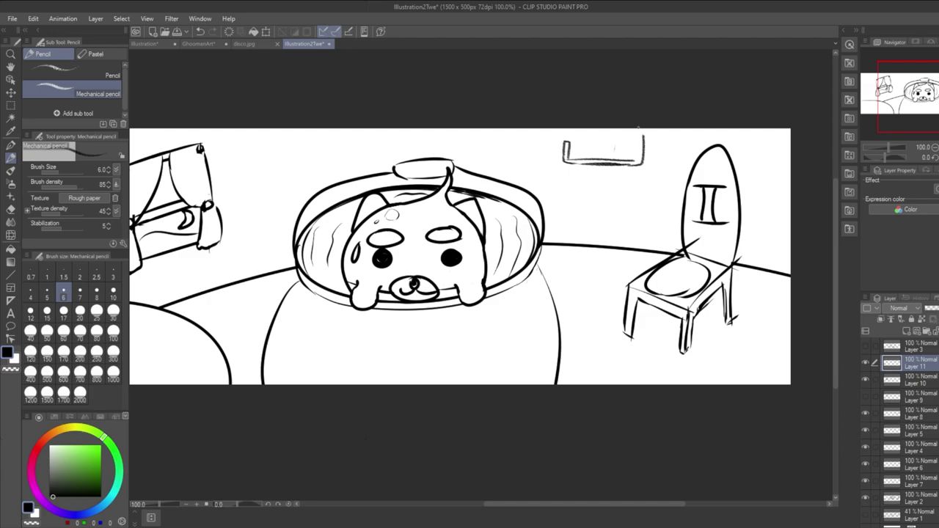
key("ctrl+z")
key("ctrl+z")
mouse_move(577, 164)
left_mouse_down()
mouse_move(644, 165)
mouse_move(636, 134)
left_mouse_up()
key("ctrl+z")
key("ctrl+z")
key("ctrl+z")
key("ctrl+z")
key("ctrl+z")
key("ctrl+z")
key("ctrl+z")
key("ctrl+z")
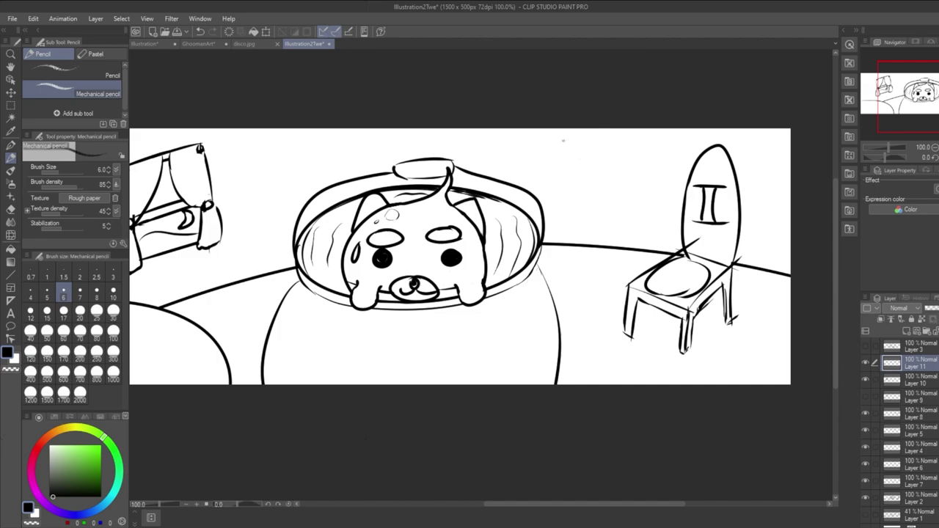
mouse_move(588, 141)
left_mouse_down()
mouse_move(587, 157)
mouse_move(651, 162)
left_mouse_up()
key("ctrl+z")
key("ctrl+z")
key("ctrl+z")
Sketch a small wall shelf with short upright sides on the wall between the cauldron and the chair.
mouse_move(583, 145)
left_mouse_down()
mouse_move(582, 163)
mouse_move(617, 169)
mouse_move(657, 169)
mouse_move(659, 148)
left_mouse_up()
mouse_move(583, 142)
left_mouse_down()
mouse_move(583, 161)
mouse_move(606, 167)
mouse_move(583, 164)
left_mouse_up()
key("ctrl+z")
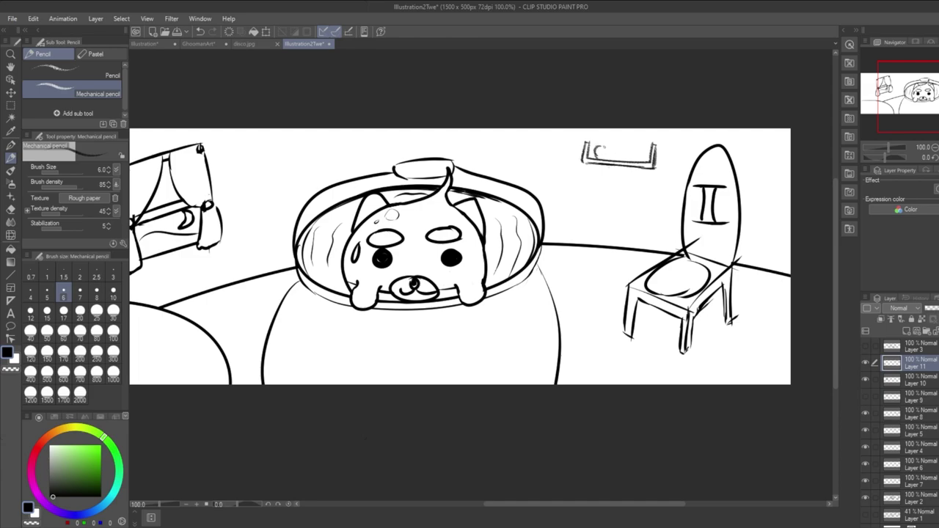
Sketch a round fruit with a leaf and a slanted book standing on the wall shelf.
left_click_drag(600, 148, 616, 140)
mouse_move(611, 154)
left_mouse_down()
mouse_move(618, 160)
mouse_move(611, 157)
left_mouse_up()
mouse_move(615, 162)
left_mouse_down()
mouse_move(641, 132)
mouse_move(656, 137)
left_mouse_up()
mouse_move(634, 157)
left_mouse_down()
mouse_move(652, 136)
mouse_move(640, 141)
mouse_move(647, 144)
left_mouse_up()
key("ctrl+z")
key("ctrl+z")
key("ctrl+z")
key("ctrl+z")
key("ctrl+z")
left_click_drag(626, 163, 630, 157)
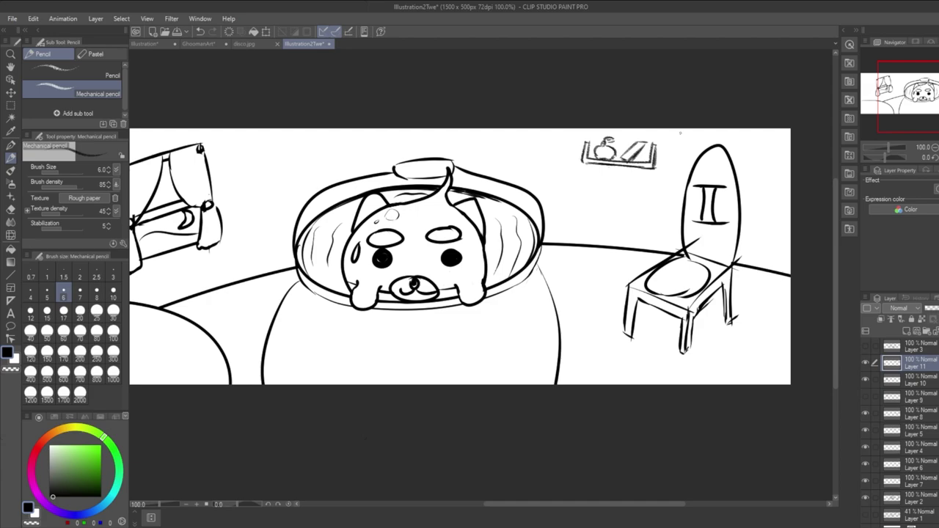
left_click_drag(645, 141, 629, 154)
key("ctrl+z")
Add a new layer above Layer 11 and ink the wall shelf's base and sides with the size 7 G-pen.
left_click(906, 330)
left_click(11, 147)
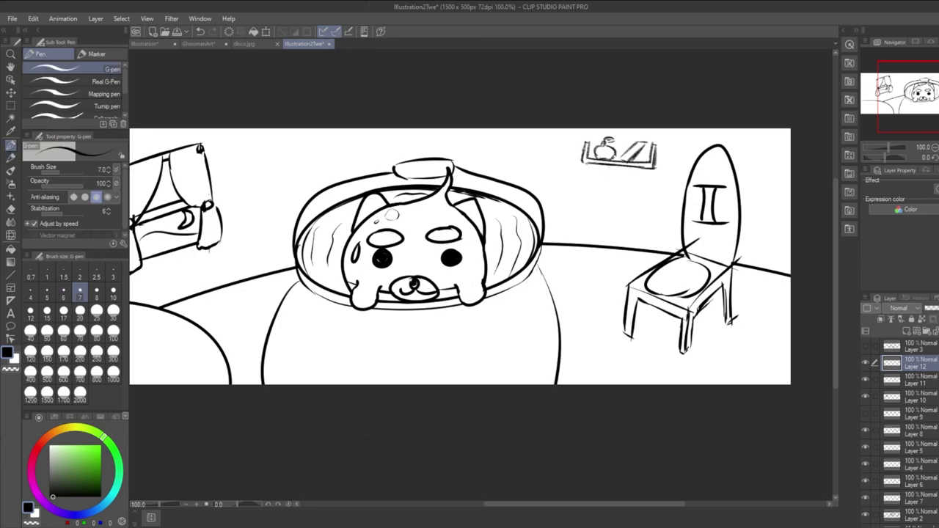
mouse_move(586, 142)
left_mouse_down()
mouse_move(580, 163)
mouse_move(650, 168)
left_mouse_up()
key("ctrl+z")
mouse_move(579, 164)
left_mouse_down()
mouse_move(670, 169)
mouse_move(663, 183)
left_mouse_up()
key("ctrl+z")
key("ctrl+z")
left_click_drag(650, 133, 661, 171)
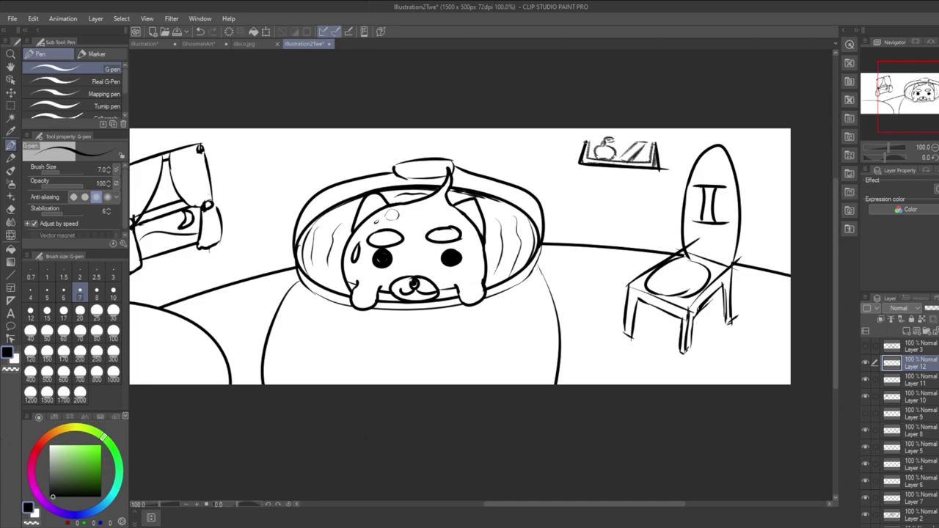
Ink the wall shelf's inner edges over the sketch and hide the shelf sketch on Layer 11.
mouse_move(589, 142)
left_mouse_down()
mouse_move(591, 158)
mouse_move(644, 161)
left_mouse_up()
key("ctrl+z")
key("ctrl+z")
key("ctrl+z")
key("ctrl+z")
key("ctrl+z")
mouse_move(587, 156)
left_mouse_down()
mouse_move(651, 164)
mouse_move(660, 142)
mouse_move(652, 156)
left_mouse_up()
key("ctrl+z")
left_click(866, 379)
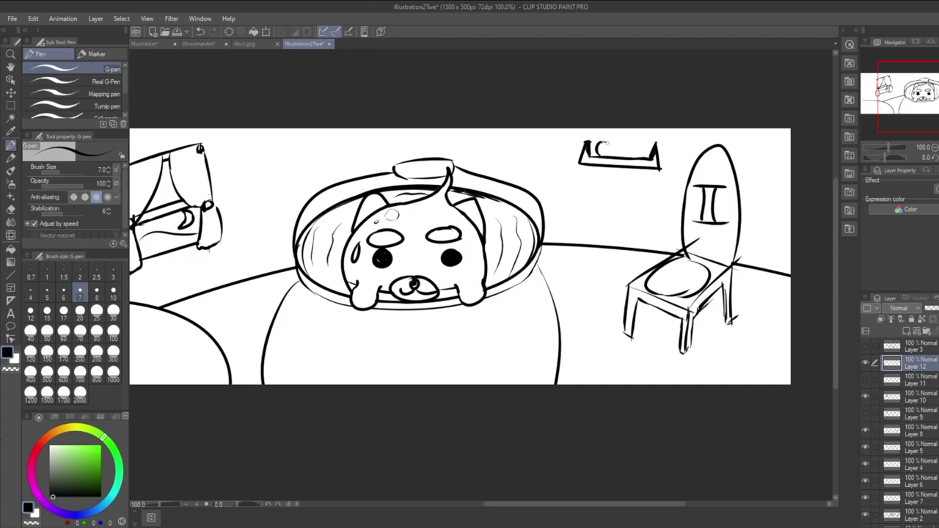
Draw a small apple with a stem and leaf standing in the wall shelf.
left_click_drag(605, 141, 618, 134)
mouse_move(608, 142)
left_mouse_down()
mouse_move(616, 156)
mouse_move(602, 148)
left_mouse_up()
key("ctrl+z")
Draw a decorated book leaning against the right end of the wall shelf, redoing its edges until they fit.
left_click_drag(627, 157, 649, 136)
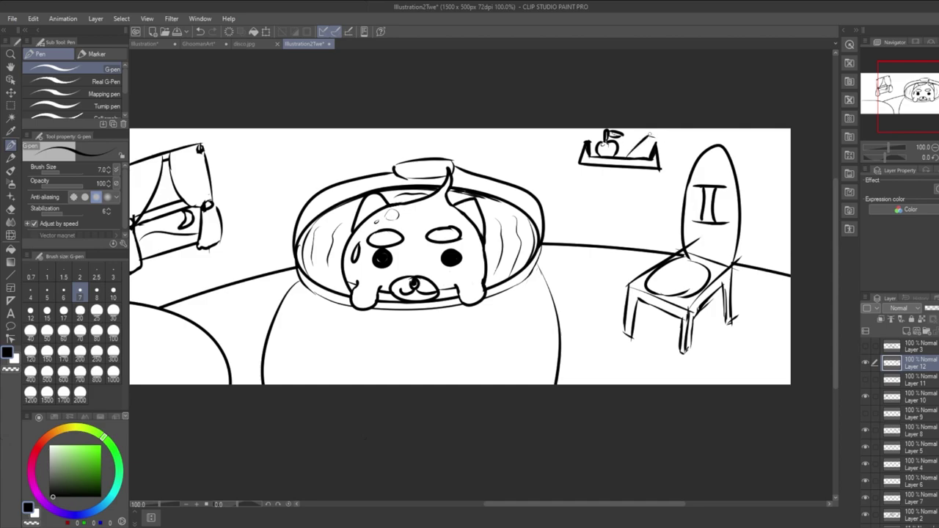
mouse_move(656, 138)
left_mouse_down()
mouse_move(632, 156)
mouse_move(641, 153)
left_mouse_up()
key("ctrl+z")
key("ctrl+z")
key("ctrl+z")
key("ctrl+z")
key("ctrl+z")
key("ctrl+z")
mouse_move(625, 155)
left_mouse_down()
mouse_move(654, 137)
mouse_move(640, 151)
left_mouse_up()
key("ctrl+z")
key("ctrl+z")
key("ctrl+z")
key("ctrl+z")
mouse_move(629, 156)
left_mouse_down()
mouse_move(664, 134)
mouse_move(639, 152)
left_mouse_up()
left_click_drag(640, 152, 659, 136)
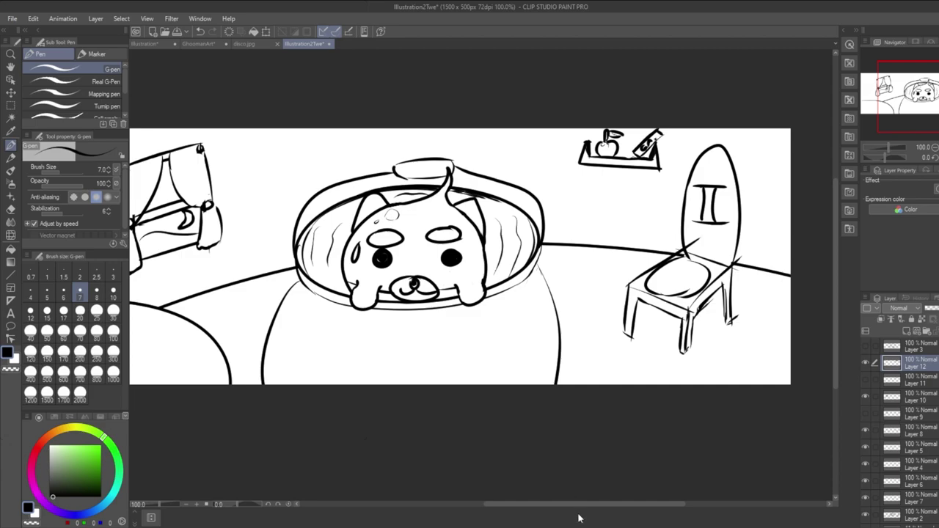
Make Layer 2 the active layer and erase the chair's oval cushion and the stray line at the backrest.
left_click_drag(593, 505, 572, 506)
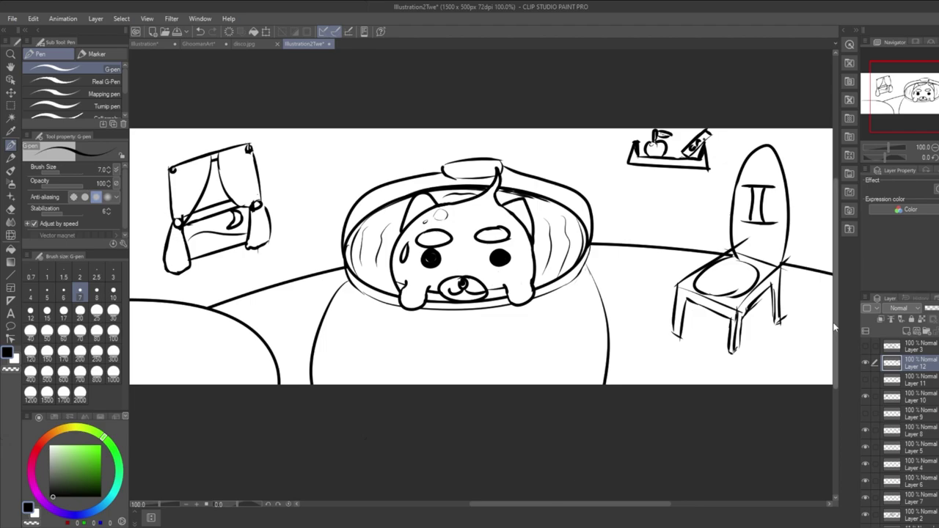
left_click_drag(644, 511, 663, 512)
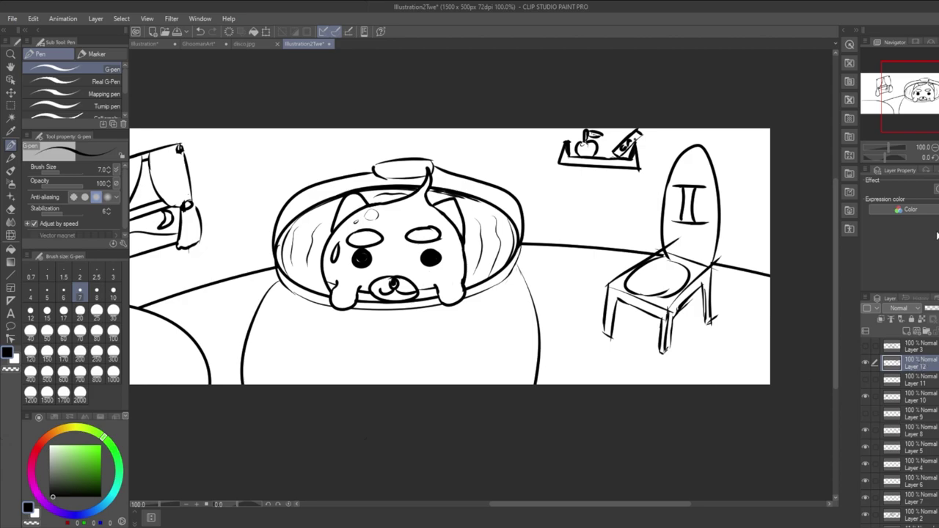
scroll(936, 392, "down", 2)
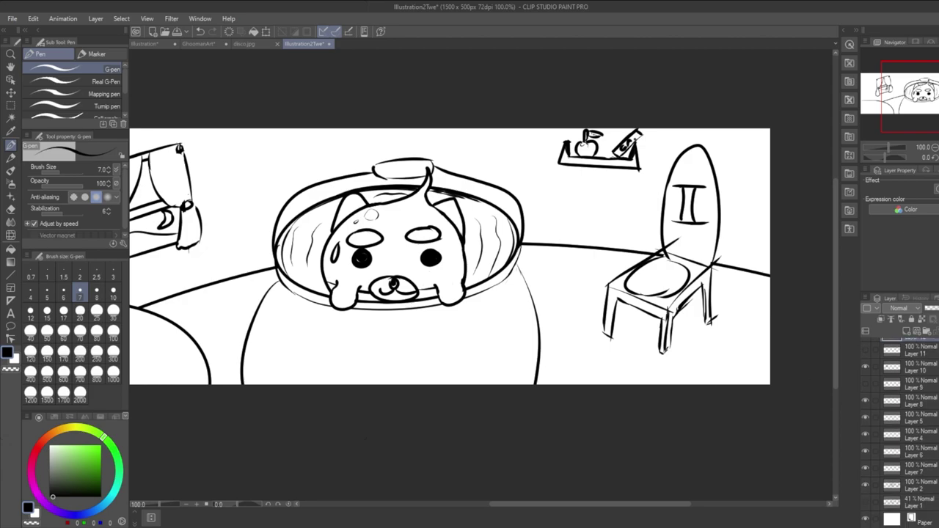
scroll(899, 429, "up", 1)
left_click(867, 476)
left_click(865, 477)
left_click(866, 493)
left_click(865, 493)
left_click(905, 493)
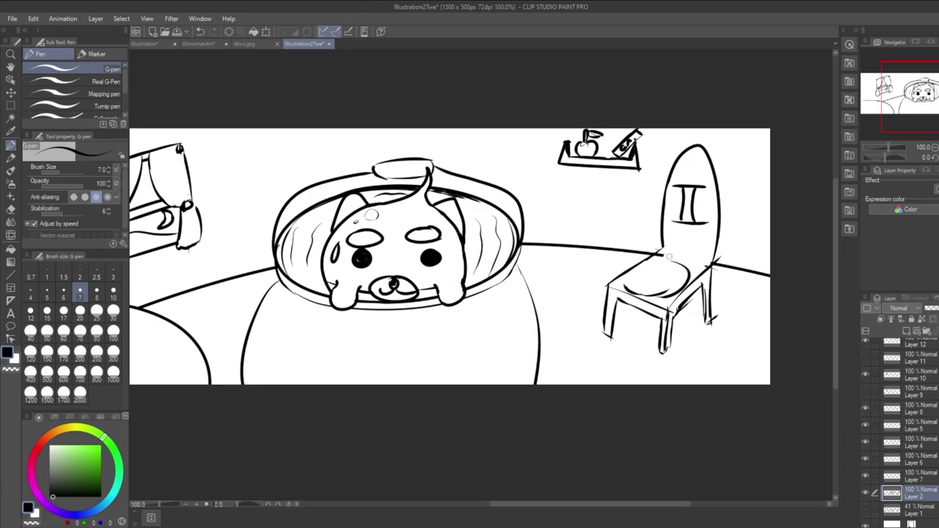
mouse_move(674, 248)
left_mouse_down()
mouse_move(669, 264)
mouse_move(689, 259)
mouse_move(683, 286)
mouse_move(627, 291)
mouse_move(664, 297)
mouse_move(684, 279)
left_mouse_up()
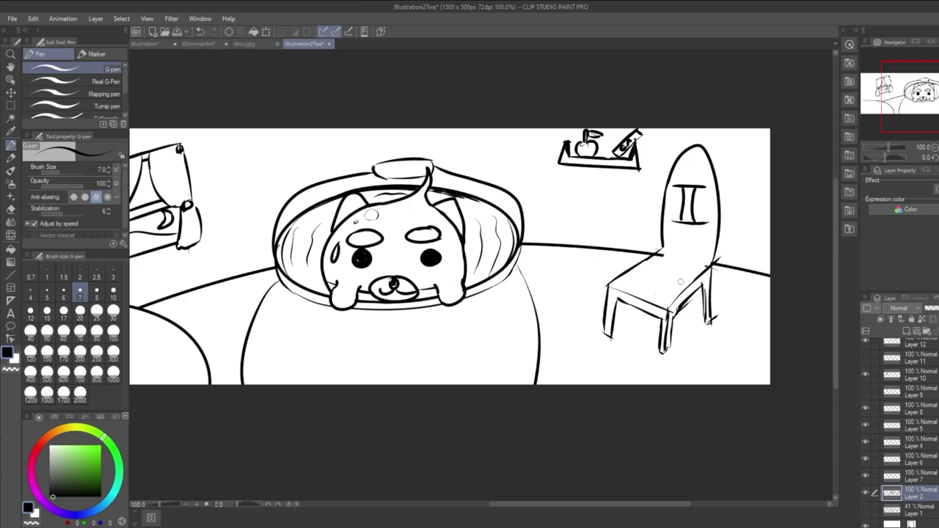
Redraw the joint between the chair's backrest and seat, and the seat's left edge.
mouse_move(664, 247)
left_mouse_down()
mouse_move(702, 261)
mouse_move(675, 220)
mouse_move(673, 246)
mouse_move(706, 251)
left_mouse_up()
left_click_drag(673, 246, 608, 292)
key("ctrl+z")
key("ctrl+z")
key("ctrl+z")
key("ctrl+z")
left_click_drag(664, 250, 604, 286)
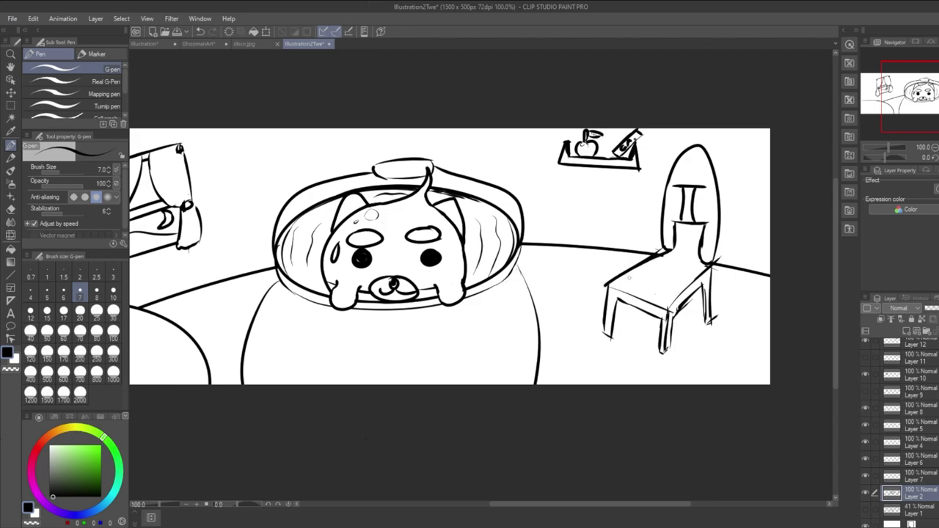
Redraw the seat's right edge curving down to the front corner and erase the chair's back leg.
left_click_drag(702, 256, 676, 305)
key("ctrl+z")
left_click_drag(701, 257, 671, 309)
mouse_move(706, 279)
left_mouse_down()
mouse_move(711, 316)
mouse_move(714, 294)
left_mouse_up()
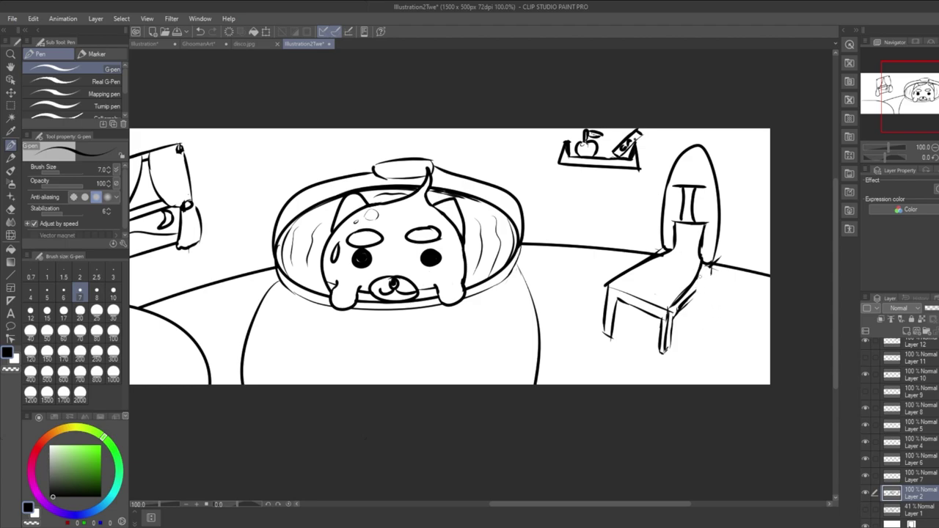
Try to draw a new back leg for the chair and an oval around the front leg.
left_click_drag(700, 270, 703, 327)
mouse_move(700, 283)
left_mouse_down()
mouse_move(702, 327)
mouse_move(707, 285)
left_mouse_up()
key("ctrl+z")
key("ctrl+z")
key("ctrl+z")
key("ctrl+z")
key("ctrl+z")
left_click_drag(693, 288, 697, 327)
mouse_move(703, 268)
left_mouse_down()
mouse_move(707, 324)
mouse_move(685, 327)
mouse_move(666, 305)
left_mouse_up()
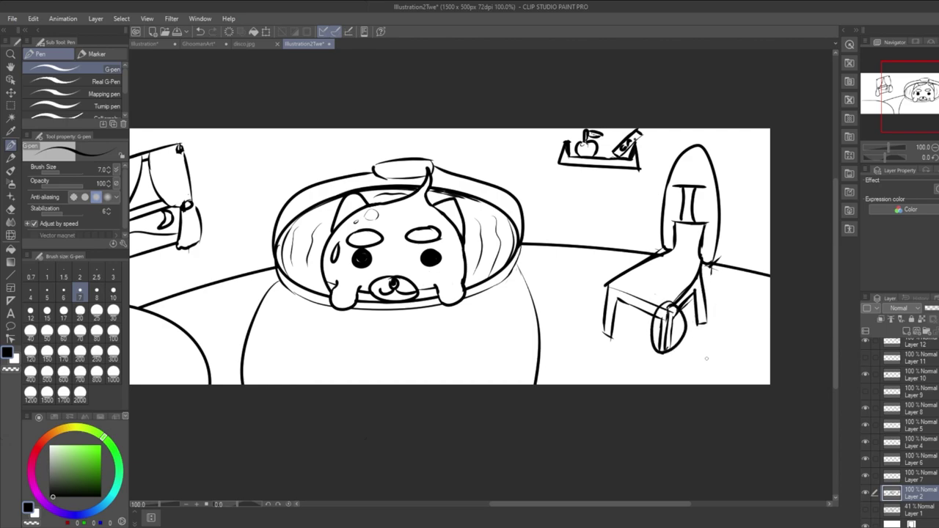
key("ctrl+z")
key("ctrl+z")
key("ctrl+z")
key("ctrl+z")
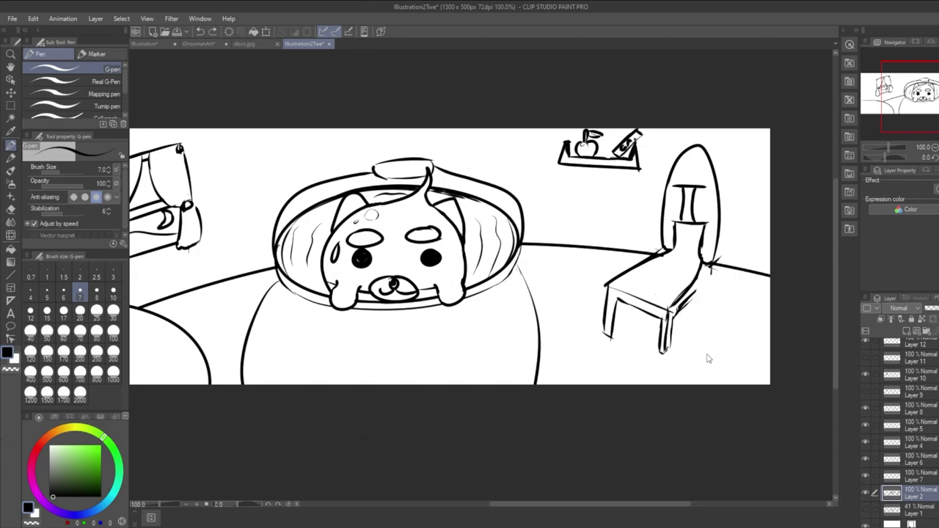
Draw a longer back leg for the chair and erase the seat's right edge and the front-right leg.
mouse_move(696, 292)
left_mouse_down()
mouse_move(696, 337)
mouse_move(703, 272)
mouse_move(703, 340)
left_mouse_up()
key("ctrl+z")
mouse_move(695, 289)
left_mouse_down()
mouse_move(697, 342)
mouse_move(708, 341)
mouse_move(698, 347)
mouse_move(694, 335)
left_mouse_up()
key("ctrl+z")
key("ctrl+z")
key("ctrl+z")
key("ctrl+z")
mouse_move(697, 289)
left_mouse_down()
mouse_move(693, 327)
mouse_move(662, 357)
mouse_move(680, 299)
mouse_move(667, 316)
left_mouse_up()
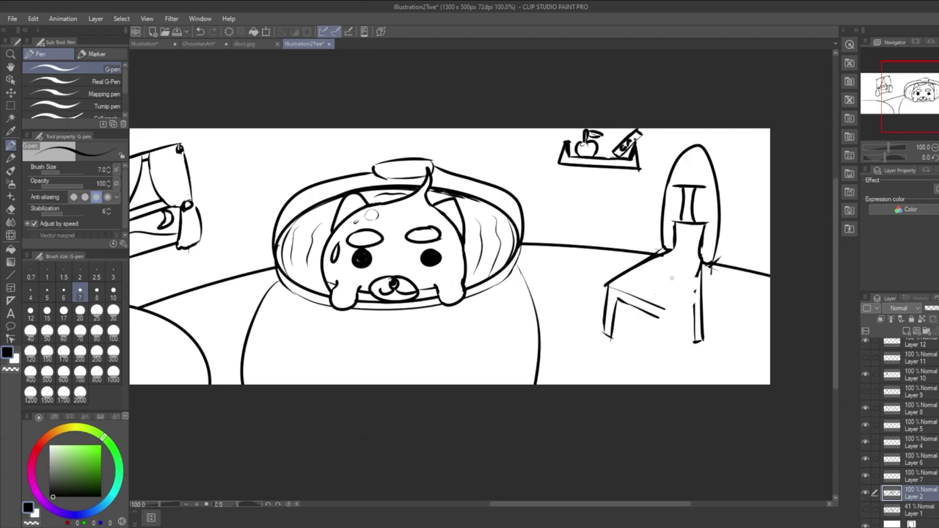
Redraw the seat's right edge down to the front corner and erase all of the chair's legs.
left_click_drag(695, 279, 663, 317)
key("ctrl+z")
left_click_drag(697, 274, 677, 311)
key("ctrl+z")
key("ctrl+z")
mouse_move(697, 279)
left_mouse_down()
mouse_move(662, 311)
mouse_move(700, 262)
mouse_move(670, 314)
mouse_move(691, 313)
mouse_move(706, 277)
mouse_move(693, 301)
mouse_move(704, 292)
mouse_move(701, 339)
mouse_move(617, 303)
mouse_move(607, 339)
left_mouse_up()
key("ctrl+z")
key("ctrl+z")
key("ctrl+z")
key("ctrl+z")
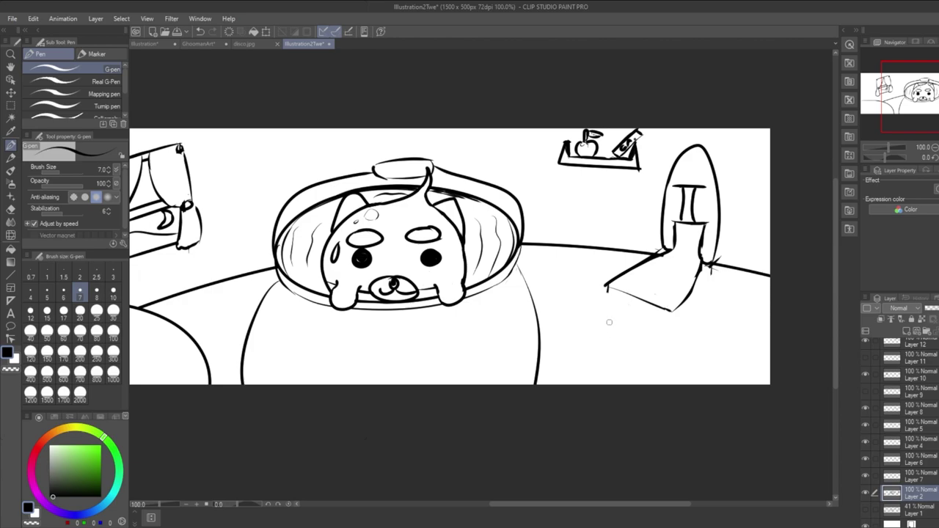
Draw new outlines for the chair's front-left, front-right and back legs below the seat.
left_click_drag(609, 297, 610, 309)
left_click_drag(709, 282, 711, 277)
left_click_drag(608, 285, 604, 338)
left_click_drag(669, 310, 663, 357)
key("ctrl+z")
left_click_drag(672, 310, 672, 353)
left_click_drag(700, 273, 699, 330)
key("ctrl+z")
left_click_drag(701, 273, 697, 334)
key("ctrl+z")
left_click_drag(701, 270, 697, 322)
key("ctrl+z")
left_click_drag(702, 271, 702, 323)
mouse_move(676, 349)
left_mouse_down()
mouse_move(702, 294)
mouse_move(698, 320)
left_mouse_up()
key("ctrl+z")
key("ctrl+z")
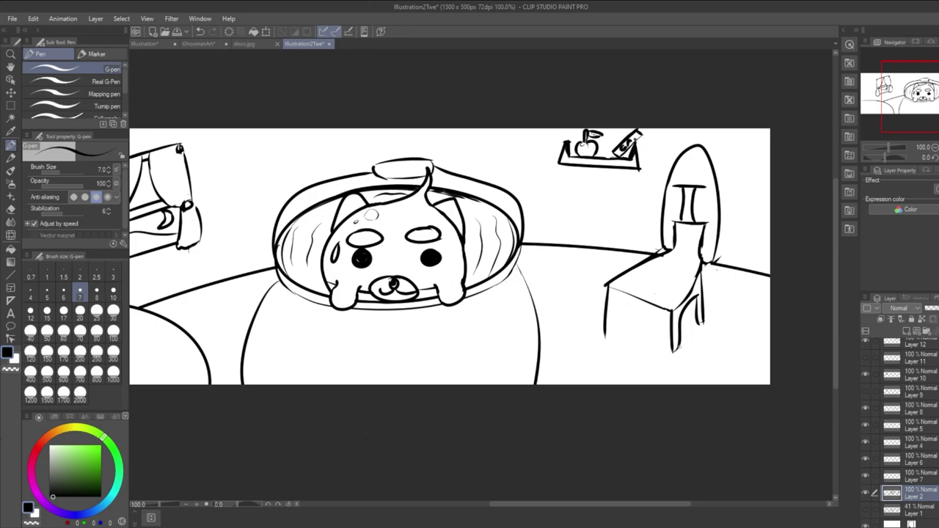
Complete the chair's front legs with rounded feet and a curved lower edge joining them under the seat.
mouse_move(669, 350)
left_mouse_down()
mouse_move(655, 308)
mouse_move(647, 311)
left_mouse_up()
key("ctrl+z")
mouse_move(604, 336)
left_mouse_down()
mouse_move(639, 303)
mouse_move(609, 333)
mouse_move(627, 300)
mouse_move(654, 313)
left_mouse_up()
key("ctrl+z")
key("ctrl+z")
mouse_move(605, 338)
left_mouse_down()
mouse_move(614, 301)
mouse_move(659, 316)
mouse_move(669, 343)
left_mouse_up()
key("ctrl+z")
mouse_move(605, 338)
left_mouse_down()
mouse_move(615, 306)
mouse_move(628, 299)
mouse_move(660, 314)
mouse_move(668, 350)
left_mouse_up()
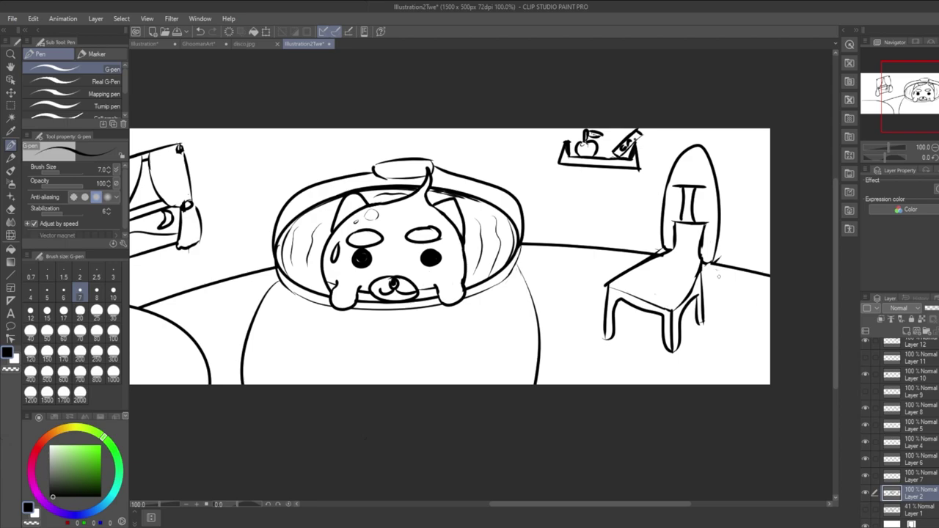
Erase the right side of the chair's backrest and redraw its left side with a narrower inner edge.
mouse_move(717, 207)
left_mouse_down()
mouse_move(714, 266)
mouse_move(726, 211)
mouse_move(704, 272)
left_mouse_up()
mouse_move(717, 203)
left_mouse_down()
mouse_move(714, 168)
mouse_move(692, 225)
mouse_move(683, 158)
left_mouse_up()
left_click_drag(683, 157, 673, 212)
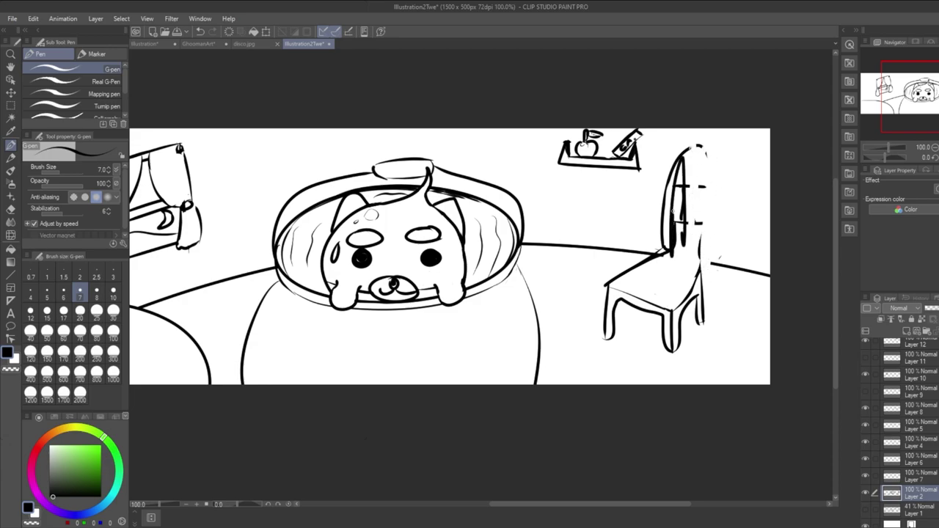
Erase the whole chair from Layer 2.
left_click(12, 209)
left_click_drag(65, 169, 68, 168)
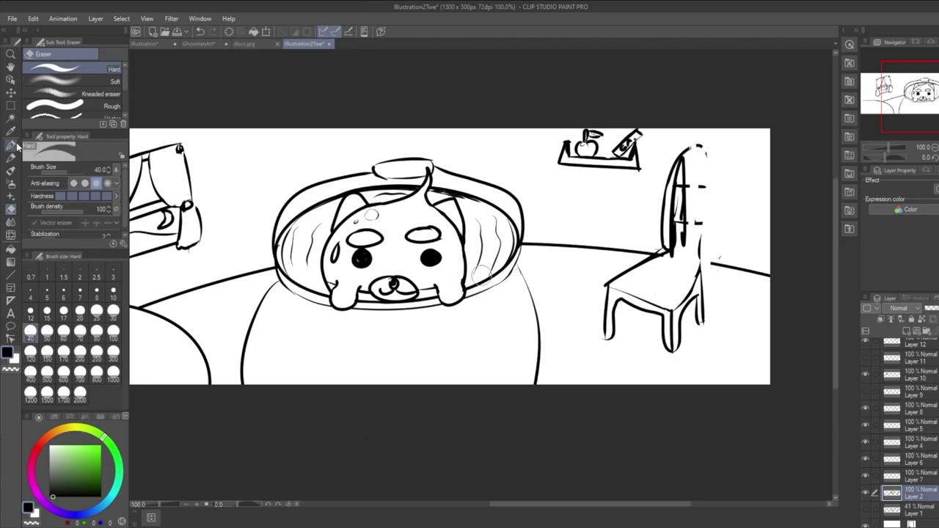
left_click(10, 145)
mouse_move(684, 177)
left_mouse_down()
mouse_move(657, 243)
mouse_move(696, 147)
mouse_move(703, 296)
mouse_move(704, 216)
mouse_move(648, 319)
mouse_move(641, 253)
mouse_move(611, 318)
mouse_move(593, 322)
mouse_move(656, 253)
mouse_move(683, 349)
mouse_move(688, 300)
mouse_move(691, 325)
left_mouse_up()
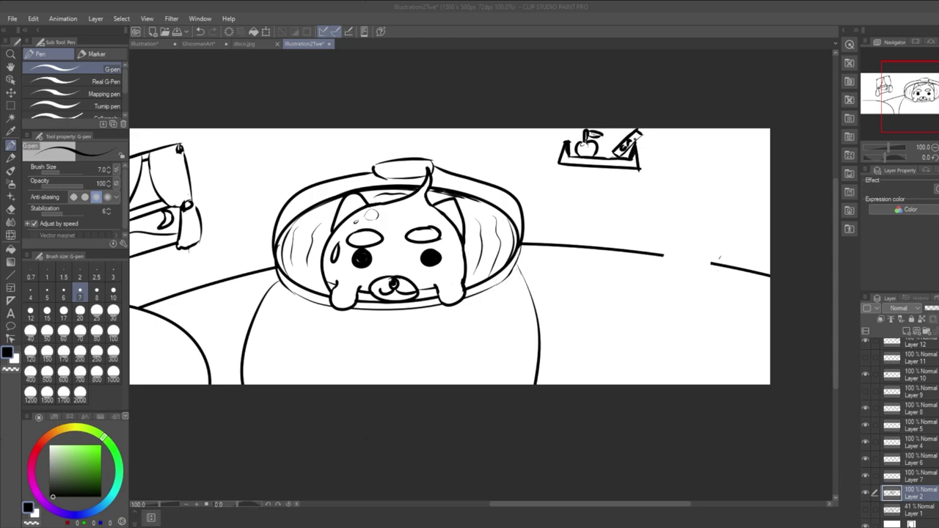
Choose the Mechanical pencil and add a new raster layer above Layer 2 for sketching.
left_click_drag(593, 505, 551, 509)
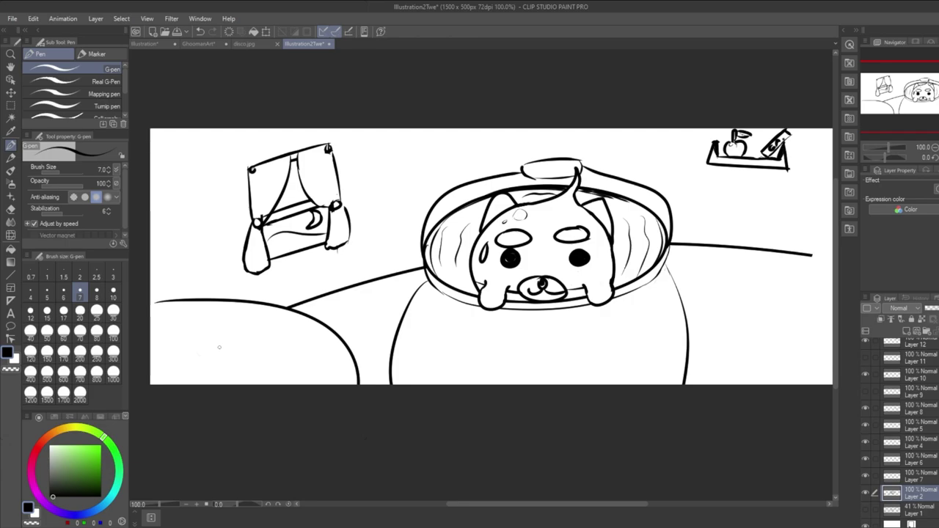
left_click_drag(525, 509, 585, 506)
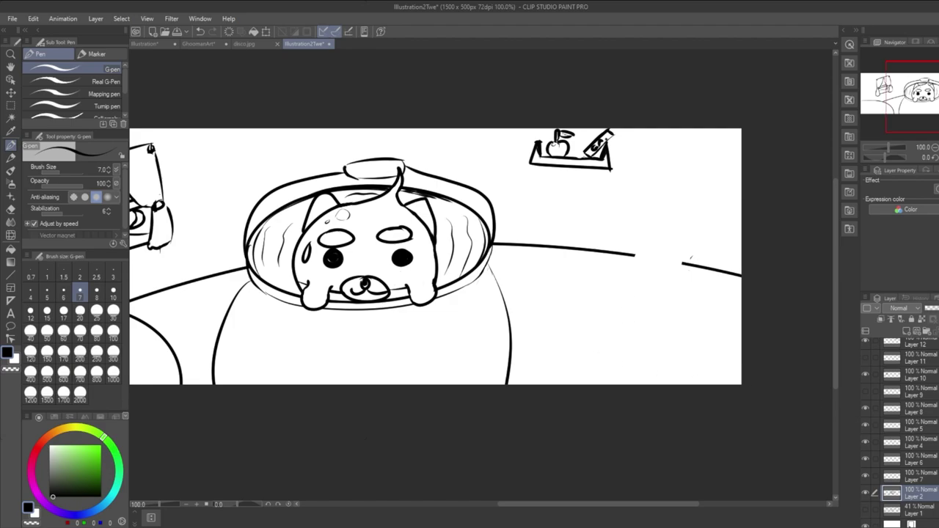
left_click(11, 157)
left_click(907, 332)
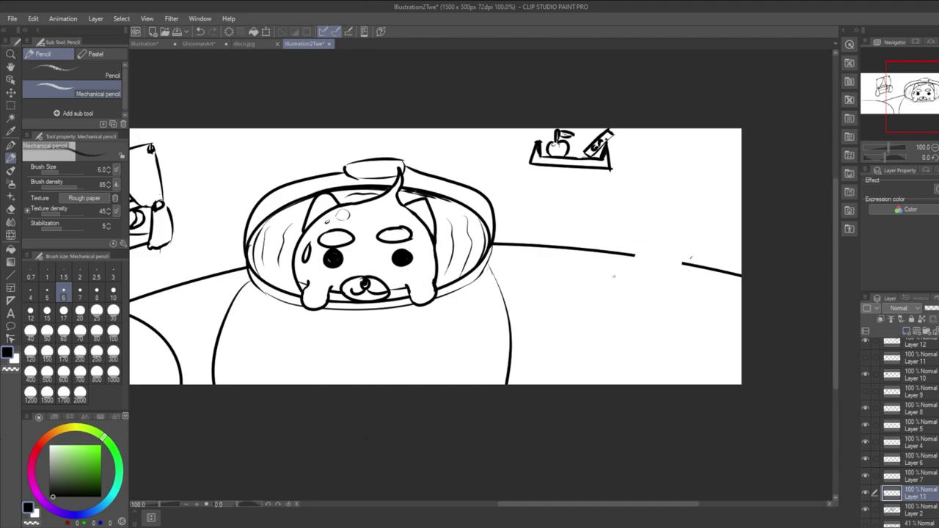
Try sketching a round stool with an oval seat and three short legs where the chair stood.
mouse_move(611, 310)
left_mouse_down()
mouse_move(603, 299)
mouse_move(597, 326)
left_mouse_up()
left_click_drag(651, 316, 650, 341)
left_click_drag(684, 288, 682, 328)
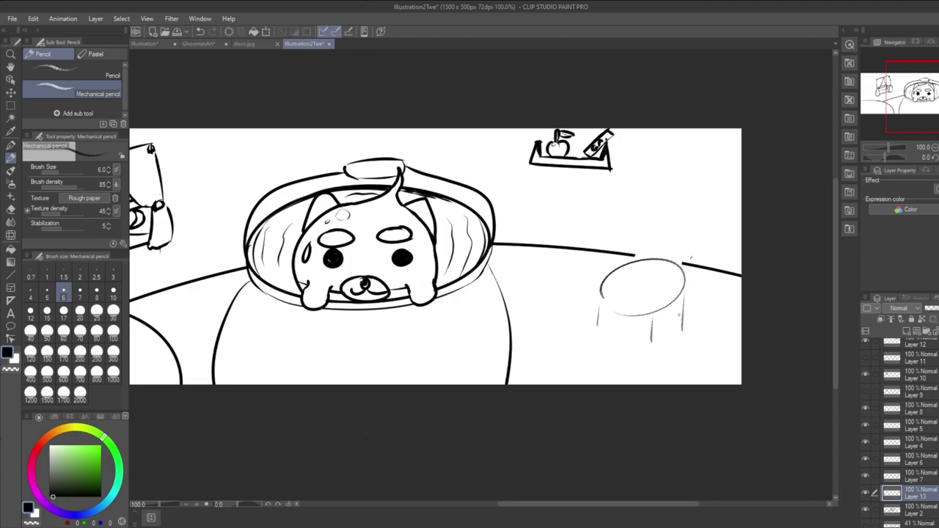
mouse_move(647, 253)
left_mouse_down()
mouse_move(613, 285)
mouse_move(663, 330)
mouse_move(690, 287)
mouse_move(682, 264)
mouse_move(672, 294)
left_mouse_up()
mouse_move(581, 506)
left_mouse_down()
mouse_move(528, 507)
mouse_move(597, 511)
left_mouse_up()
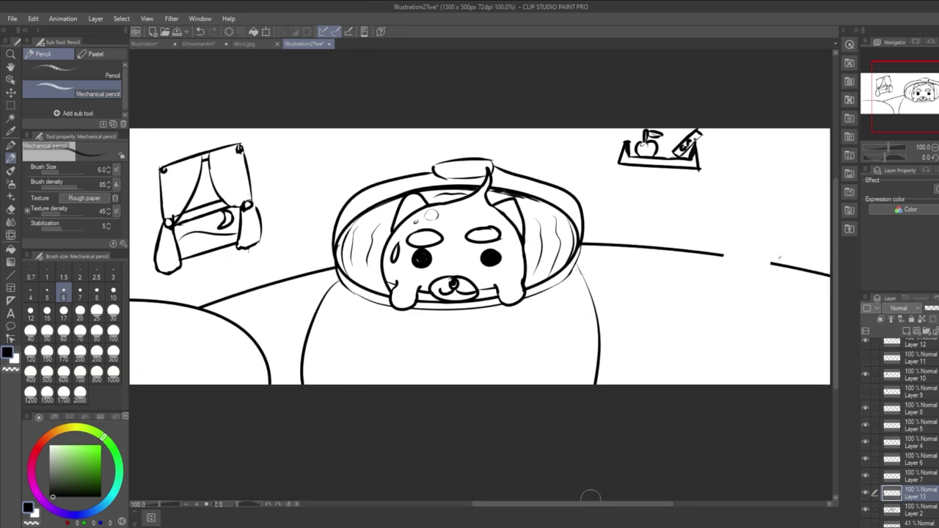
Sketch a smaller oval stool seat over the gap in the floor line and give it a thick rim.
left_click_drag(714, 268, 738, 315)
mouse_move(741, 270)
left_mouse_down()
mouse_move(708, 312)
mouse_move(716, 267)
left_mouse_up()
key("ctrl+z")
left_click_drag(726, 233, 679, 351)
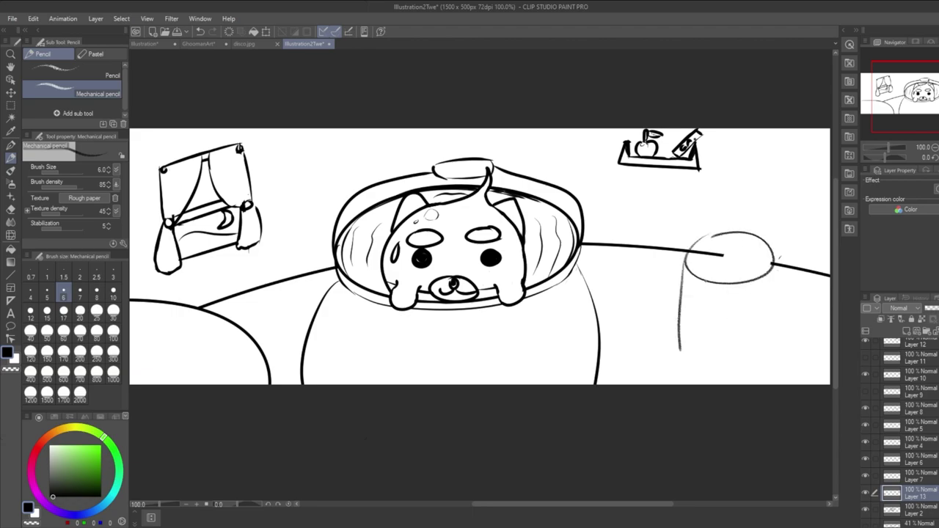
mouse_move(682, 261)
left_mouse_down()
mouse_move(690, 280)
mouse_move(737, 289)
mouse_move(772, 271)
left_mouse_up()
key("ctrl+z")
mouse_move(683, 255)
left_mouse_down()
mouse_move(685, 270)
mouse_move(770, 280)
mouse_move(764, 287)
left_mouse_up()
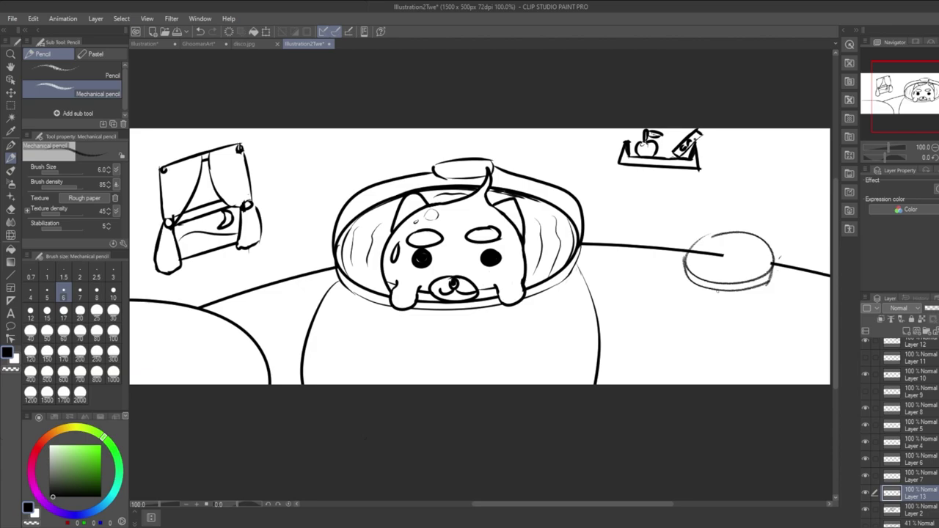
Sketch flared, curved legs running from under the stool seat to the canvas's lower edge.
mouse_move(717, 290)
left_mouse_down()
mouse_move(715, 317)
mouse_move(684, 345)
mouse_move(673, 383)
left_mouse_up()
left_click_drag(729, 296, 732, 386)
key("ctrl+z")
mouse_move(726, 290)
left_mouse_down()
mouse_move(725, 321)
mouse_move(742, 344)
mouse_move(742, 394)
left_mouse_up()
mouse_move(736, 291)
left_mouse_down()
mouse_move(739, 309)
mouse_move(773, 324)
mouse_move(778, 384)
left_mouse_up()
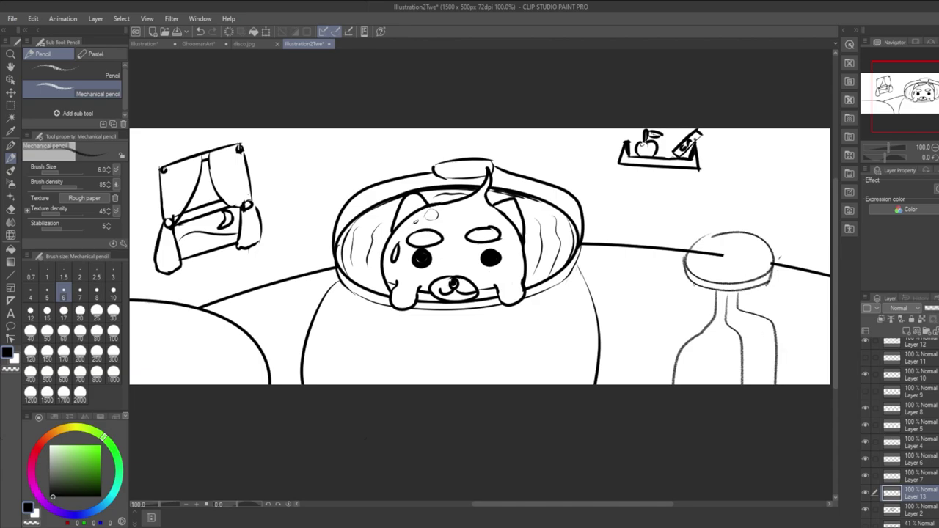
Try several other curves for the stool's left leg, then undo all of the leg sketches.
left_click_drag(711, 290, 663, 350)
key("ctrl+z")
key("ctrl+z")
left_click_drag(712, 290, 673, 315)
key("ctrl+z")
left_click_drag(709, 290, 695, 311)
key("ctrl+z")
left_click_drag(708, 293, 685, 321)
key("ctrl+z")
left_click_drag(708, 290, 667, 337)
key("ctrl+z")
left_click_drag(709, 289, 645, 384)
key("ctrl+z")
mouse_move(708, 289)
left_mouse_down()
mouse_move(655, 345)
mouse_move(645, 380)
left_mouse_up()
key("ctrl+z")
key("ctrl+z")
key("ctrl+z")
key("ctrl+z")
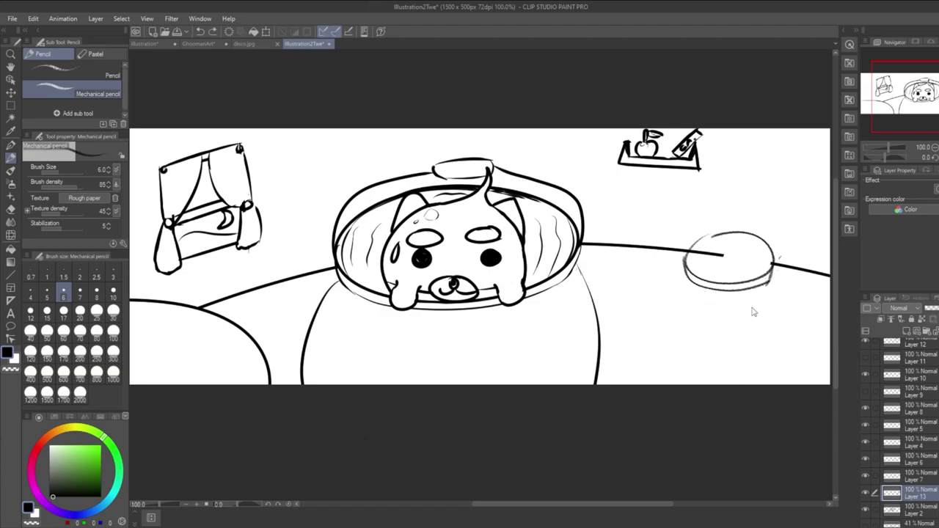
Try a narrow stool leg that splays at its base, then undo the entire stool sketch.
mouse_move(708, 288)
left_mouse_down()
mouse_move(700, 351)
mouse_move(682, 384)
mouse_move(725, 301)
mouse_move(739, 398)
left_mouse_up()
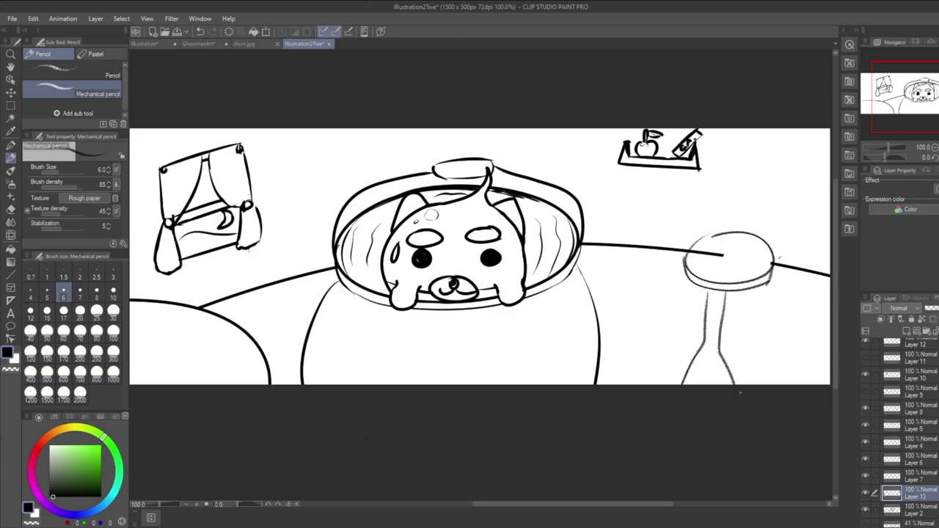
mouse_move(738, 288)
left_mouse_down()
mouse_move(735, 328)
mouse_move(763, 364)
left_mouse_up()
left_click_drag(717, 291, 708, 323)
key("ctrl+z")
key("ctrl+z")
key("ctrl+z")
key("ctrl+z")
key("ctrl+z")
key("ctrl+z")
key("ctrl+z")
key("ctrl+z")
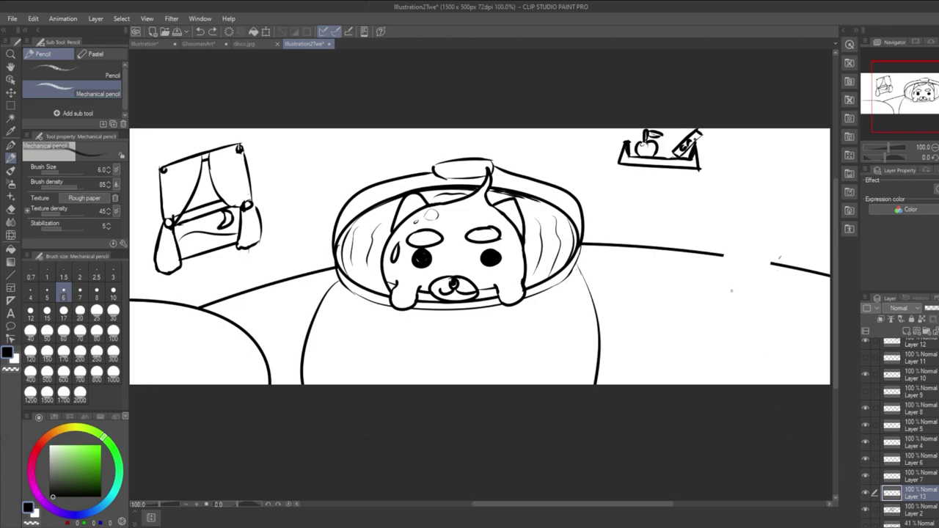
Try a large oval and several upright box outlines beside the basket, then undo them all.
mouse_move(653, 270)
left_mouse_down()
mouse_move(624, 311)
mouse_move(664, 263)
left_mouse_up()
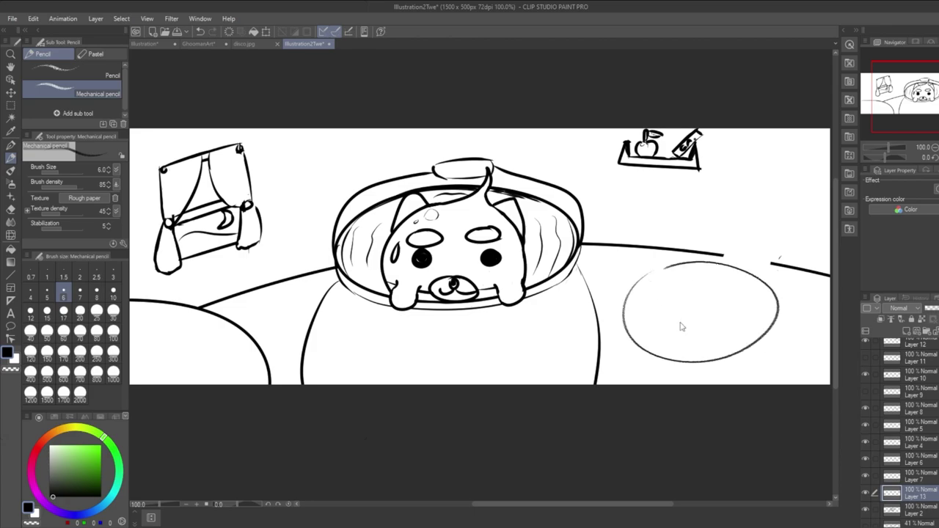
key("ctrl+z")
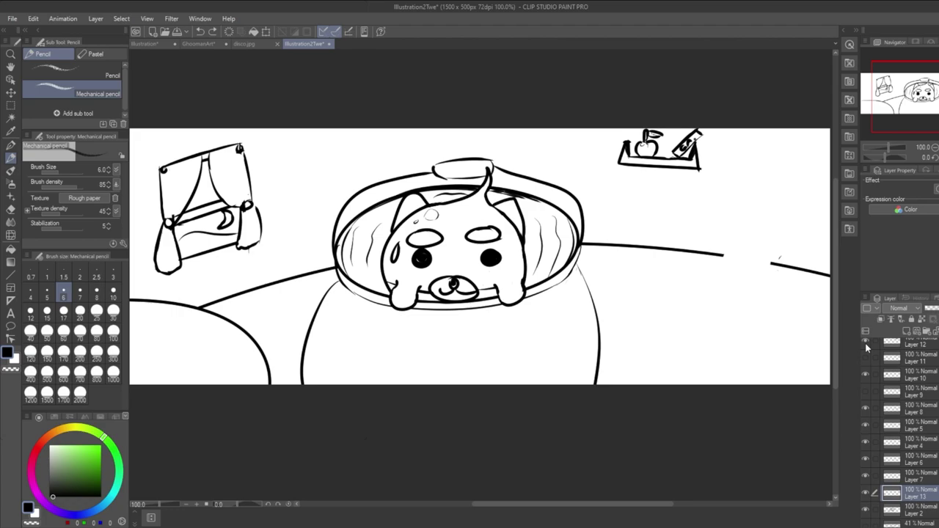
left_click_drag(727, 192, 725, 308)
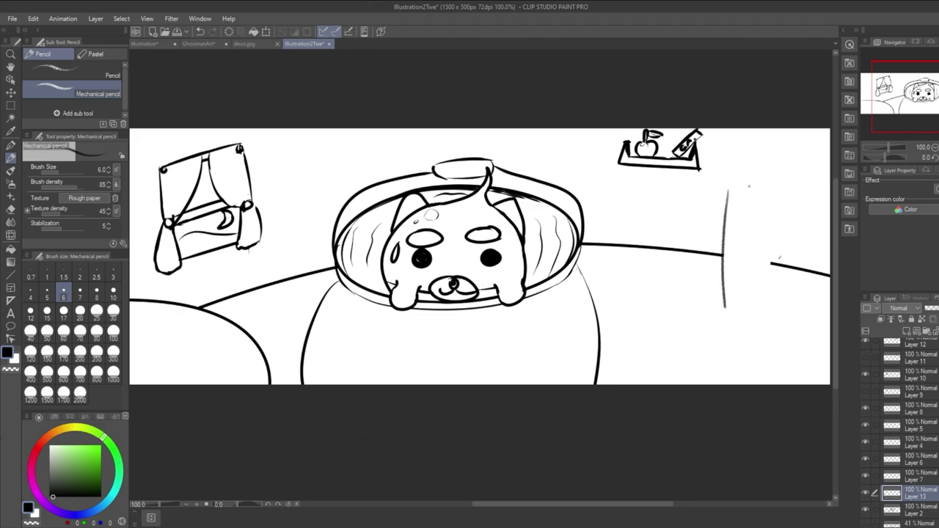
key("ctrl+z")
left_click_drag(726, 213, 718, 304)
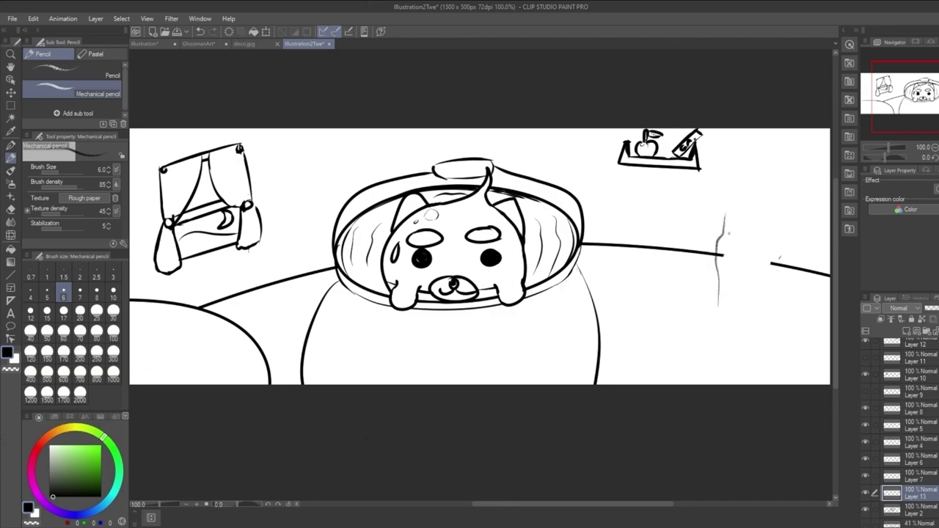
key("ctrl+z")
left_click_drag(723, 195, 716, 306)
key("ctrl+z")
mouse_move(727, 185)
left_mouse_down()
mouse_move(718, 299)
mouse_move(805, 189)
left_mouse_up()
left_click_drag(722, 295, 790, 295)
key("ctrl+z")
key("ctrl+z")
key("ctrl+z")
Sketch a tall box's base line, two slanted front edges and flat top face over the gap in the floor line.
left_click_drag(707, 271, 767, 294)
left_click_drag(732, 195, 709, 276)
key("ctrl+z")
key("ctrl+z")
left_click_drag(727, 161, 711, 252)
left_click_drag(787, 173, 776, 247)
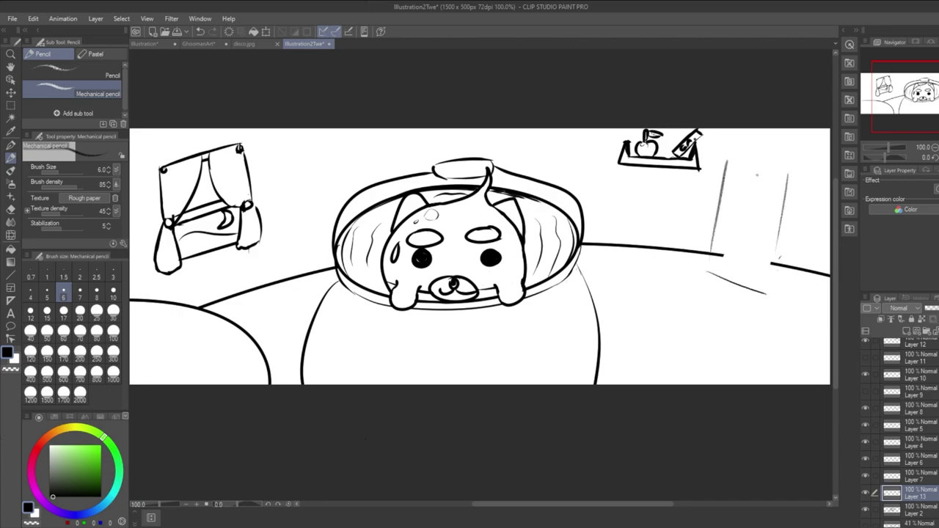
mouse_move(749, 162)
left_mouse_down()
mouse_move(792, 176)
mouse_move(788, 152)
mouse_move(826, 161)
mouse_move(798, 170)
mouse_move(810, 219)
mouse_move(794, 290)
left_mouse_up()
key("ctrl+z")
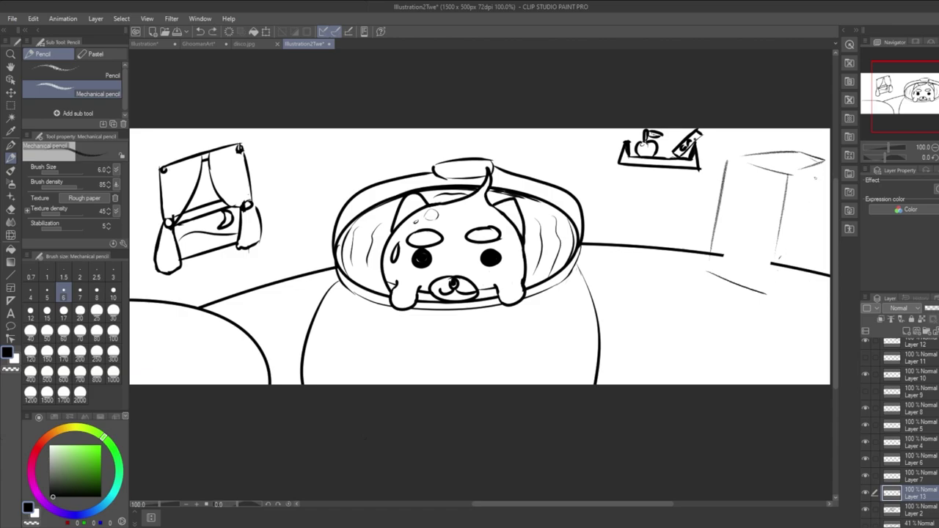
Sketch the box's receding side face and two round speaker cones with inner rings on its front.
mouse_move(815, 189)
left_mouse_down()
mouse_move(800, 268)
mouse_move(806, 254)
mouse_move(780, 282)
left_mouse_up()
mouse_move(756, 181)
left_mouse_down()
mouse_move(758, 218)
mouse_move(754, 190)
left_mouse_up()
key("ctrl+z")
mouse_move(738, 229)
left_mouse_down()
mouse_move(759, 230)
mouse_move(739, 226)
left_mouse_up()
mouse_move(742, 241)
left_mouse_down()
mouse_move(740, 249)
mouse_move(744, 240)
left_mouse_up()
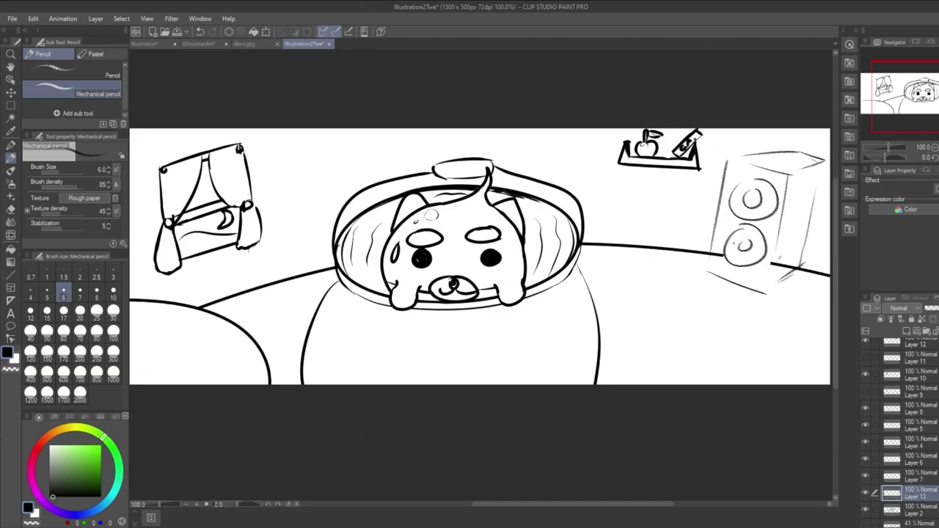
Try several replacement lines for the speaker's top edges, then undo each of them.
mouse_move(751, 164)
left_mouse_down()
mouse_move(726, 155)
mouse_move(786, 176)
left_mouse_up()
key("ctrl+z")
key("ctrl+z")
left_click_drag(731, 157, 813, 150)
key("ctrl+z")
key("ctrl+z")
mouse_move(729, 161)
left_mouse_down()
mouse_move(804, 155)
mouse_move(759, 160)
mouse_move(808, 145)
left_mouse_up()
key("ctrl+z")
key("ctrl+z")
Reinforce the speaker sketch's bottom edges, front corner edge and back top edge.
mouse_move(711, 249)
left_mouse_down()
mouse_move(708, 277)
mouse_move(755, 293)
mouse_move(766, 288)
left_mouse_up()
left_click_drag(806, 258, 760, 292)
left_click_drag(774, 254, 766, 284)
key("ctrl+z")
left_click_drag(784, 192, 765, 293)
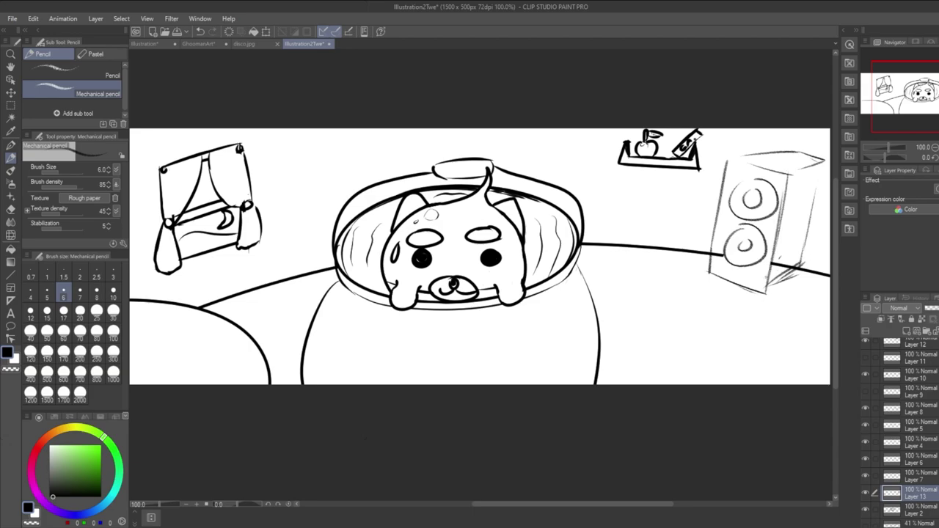
left_click_drag(725, 157, 810, 147)
Add a new layer and ink the speaker's front side edges and top front edge with the G-pen at size 7.
left_click(901, 323)
left_click(11, 144)
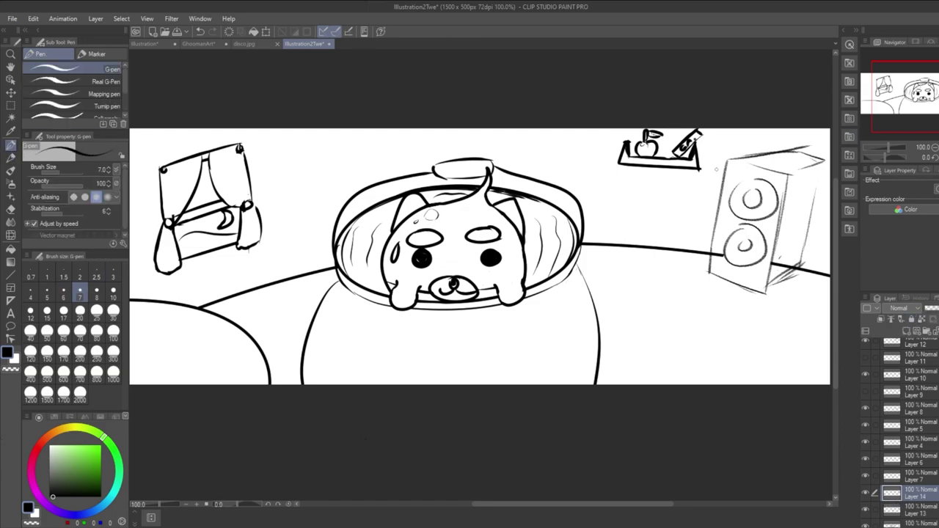
left_click_drag(729, 164, 713, 285)
key("ctrl+z")
left_click_drag(728, 155, 703, 269)
key("ctrl+z")
left_click_drag(728, 155, 709, 282)
left_click_drag(792, 173, 764, 323)
key("ctrl+z")
left_click_drag(791, 173, 766, 301)
left_click_drag(729, 158, 782, 176)
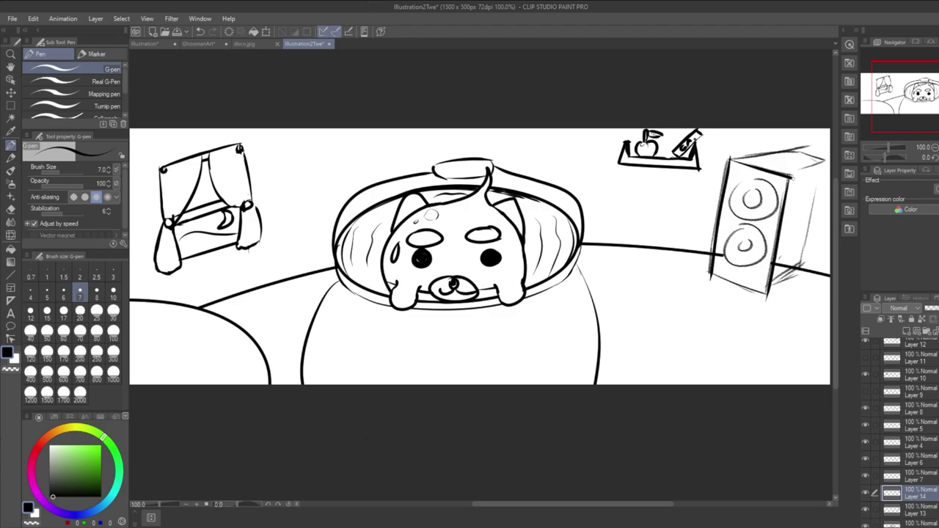
Ink the speaker's top face and the outer edge of its side face, undoing stray attempts.
mouse_move(730, 158)
left_mouse_down()
mouse_move(817, 149)
mouse_move(826, 160)
mouse_move(806, 172)
mouse_move(829, 164)
mouse_move(813, 214)
left_mouse_up()
key("ctrl+z")
left_click_drag(824, 165, 807, 255)
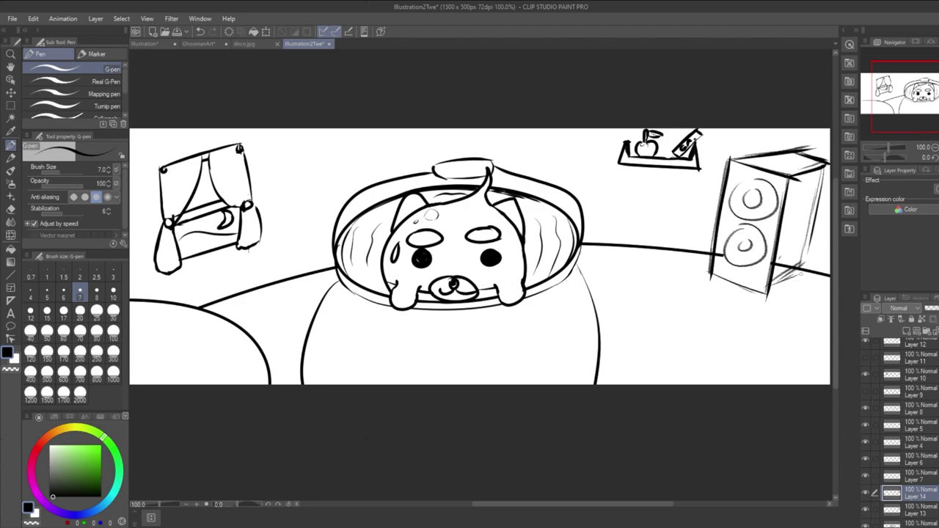
left_click_drag(826, 163, 812, 270)
key("ctrl+z")
key("ctrl+z")
left_click_drag(824, 165, 805, 286)
key("ctrl+z")
key("ctrl+z")
mouse_move(824, 163)
left_mouse_down()
mouse_move(800, 269)
mouse_move(809, 270)
left_mouse_up()
key("ctrl+z")
key("ctrl+z")
Ink the bottom edges of the speaker's side and front faces.
left_click_drag(764, 293, 805, 270)
mouse_move(713, 272)
left_mouse_down()
mouse_move(770, 295)
mouse_move(807, 270)
left_mouse_up()
key("ctrl+z")
key("ctrl+z")
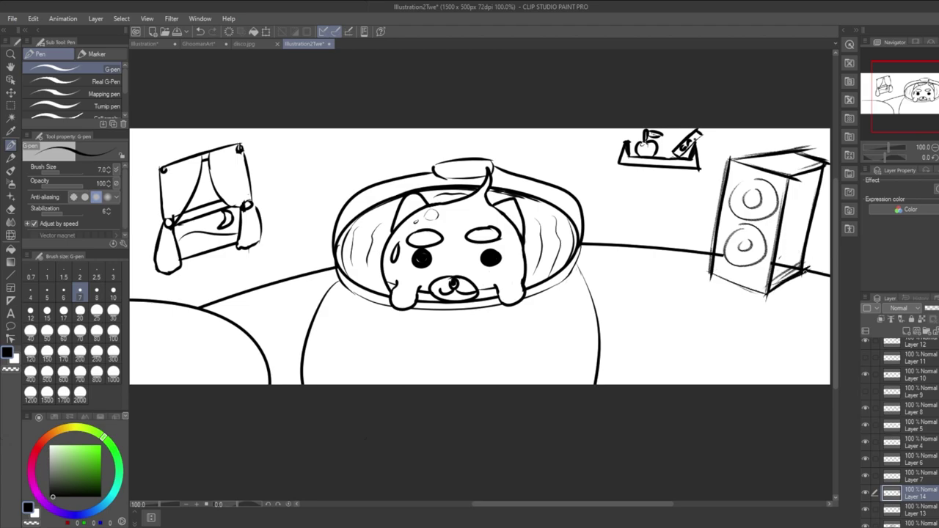
left_click_drag(704, 270, 774, 306)
Hide the rough sketch on Layer 13, then ink two rounded speaker cones with small centre rings on the front face.
left_click(871, 511)
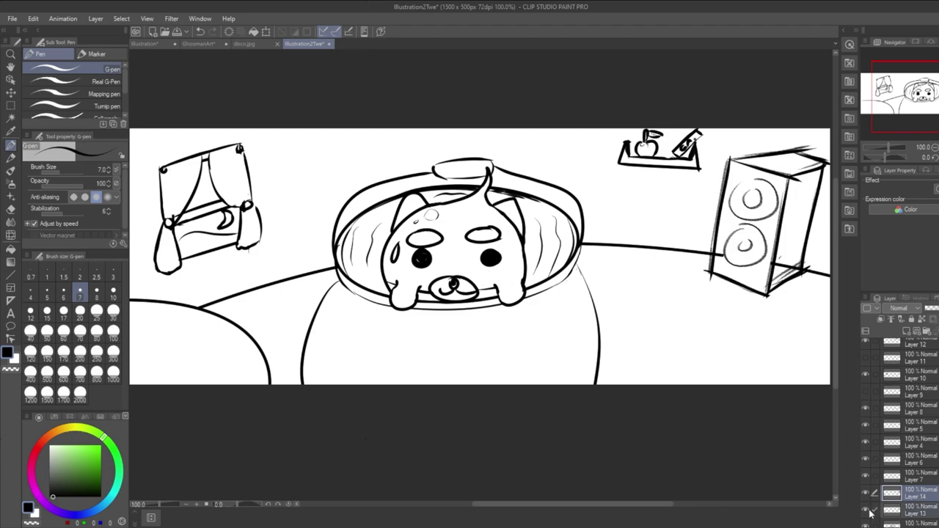
left_click(869, 514)
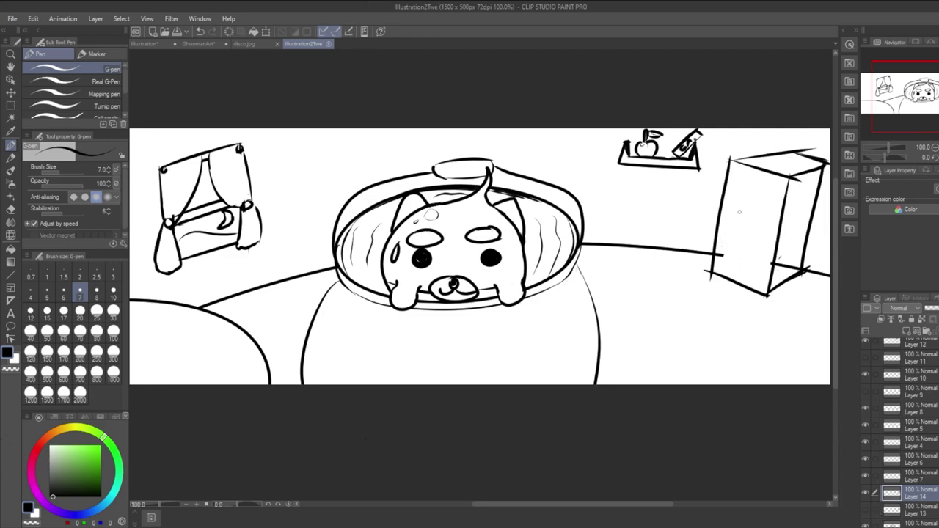
mouse_move(755, 179)
left_mouse_down()
mouse_move(765, 214)
mouse_move(746, 178)
mouse_move(759, 181)
mouse_move(750, 177)
mouse_move(754, 193)
left_mouse_up()
key("ctrl+z")
mouse_move(751, 229)
left_mouse_down()
mouse_move(740, 254)
mouse_move(749, 248)
left_mouse_up()
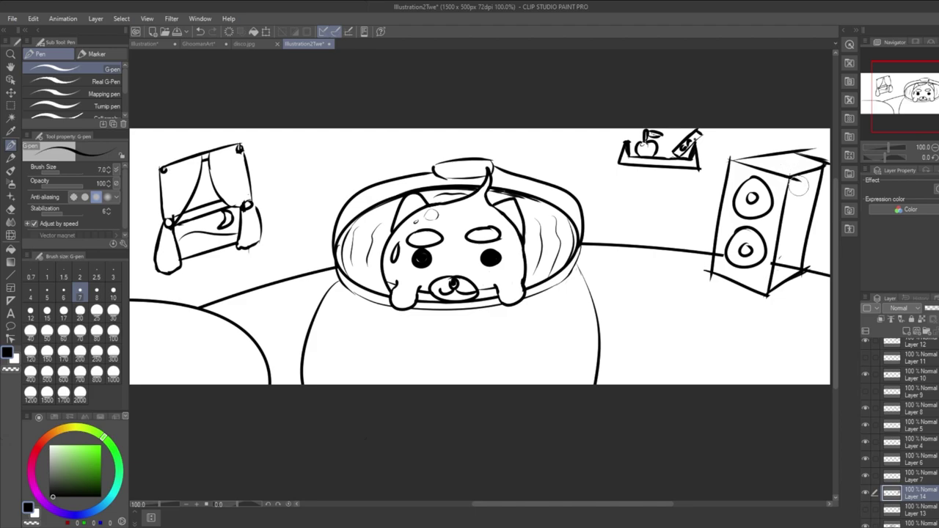
key("ctrl+z")
left_click_drag(792, 179, 779, 258)
Toggle the visibility of the layers one by one to find the one holding the floor line.
scroll(910, 469, "down", 3)
left_click(917, 502)
left_click(871, 518)
left_click(871, 518)
left_click(866, 482)
left_click(867, 482)
left_click(866, 449)
left_click(866, 449)
left_click(866, 450)
left_click(866, 449)
left_click(867, 437)
left_click(866, 436)
left_click(866, 418)
left_click(866, 401)
left_click(866, 400)
left_click(866, 384)
left_click(867, 384)
left_click(866, 368)
left_click(867, 368)
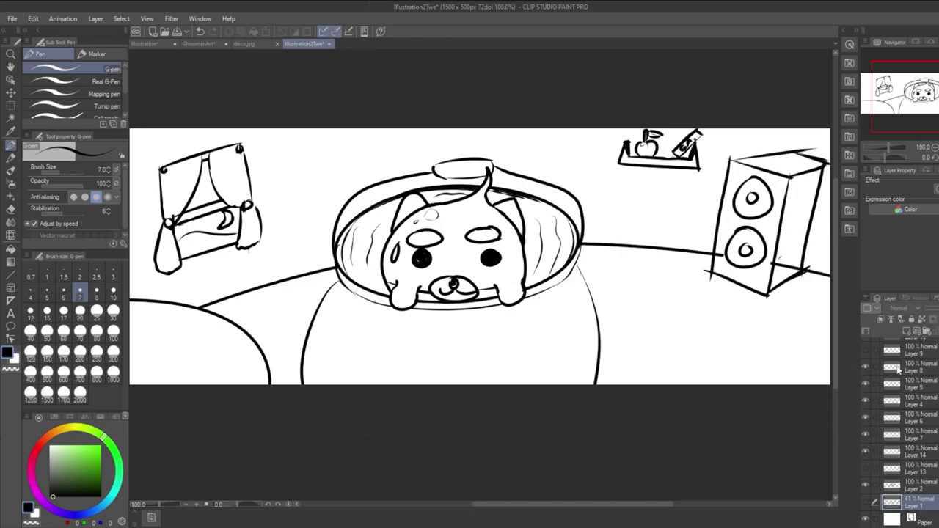
Erase the floor line crossing the speaker on Layer 8 and trim the speaker's overshooting corner lines on Layer 14.
left_click(935, 369)
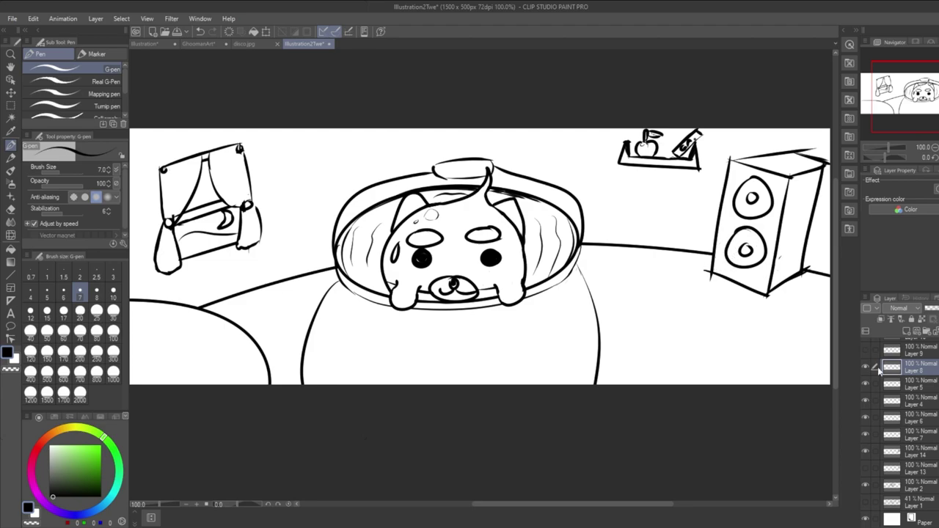
left_click(866, 451)
left_click(865, 451)
left_click(917, 451)
left_click_drag(804, 272, 827, 276)
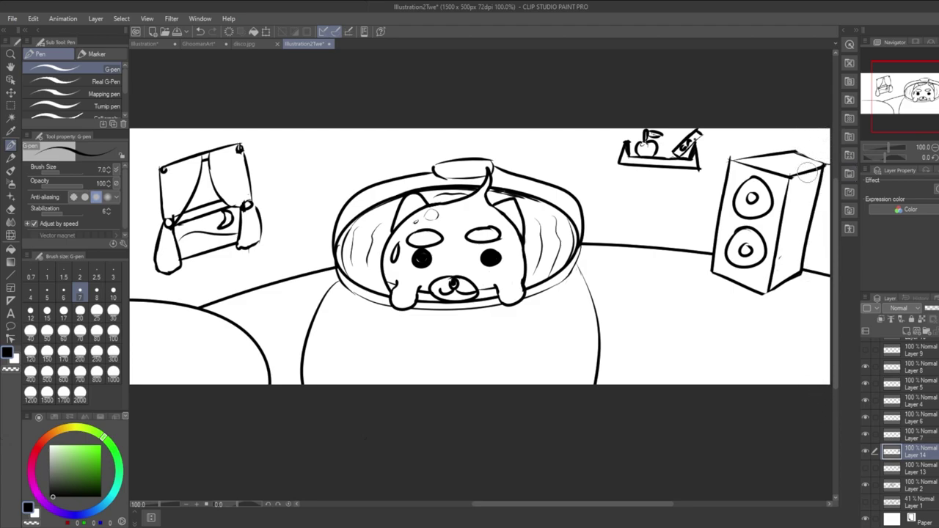
Set the G-pen size to 3.9 and clean up the speaker's top corners with the Hard eraser.
scroll(813, 154, "up", 1)
scroll(813, 154, "up", 1)
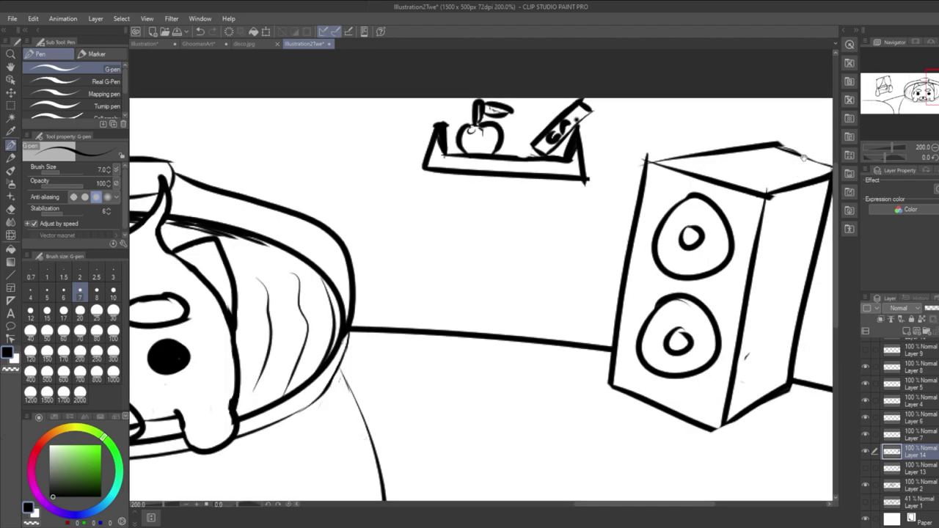
scroll(807, 158, "up", 1)
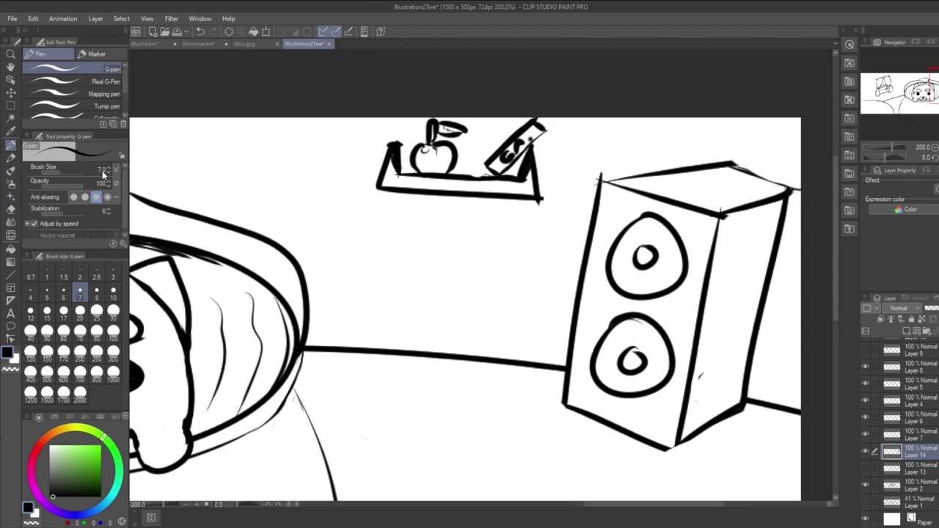
left_click_drag(86, 167, 56, 164)
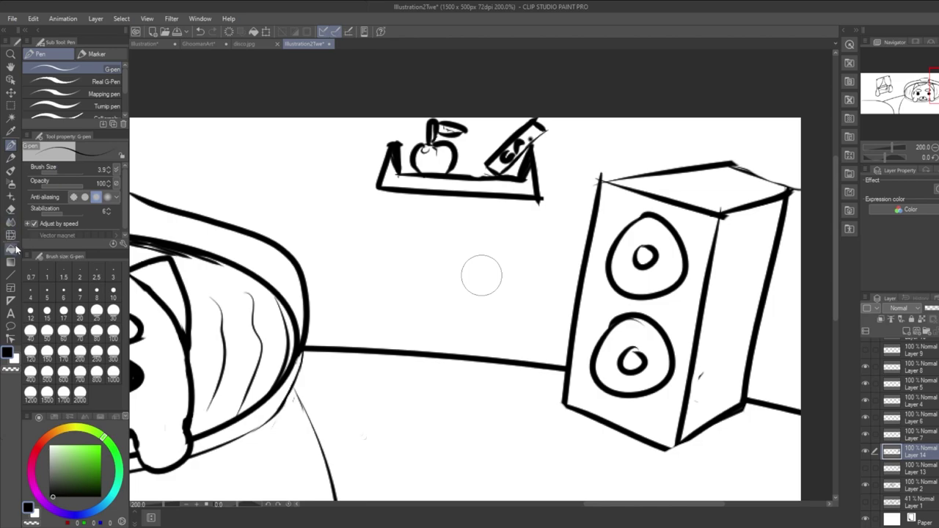
left_click(11, 210)
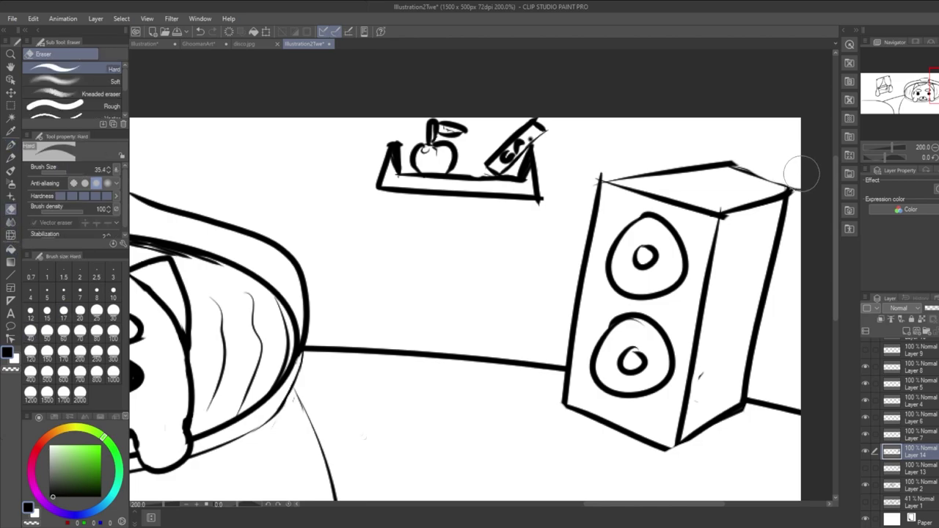
left_click_drag(812, 181, 805, 193)
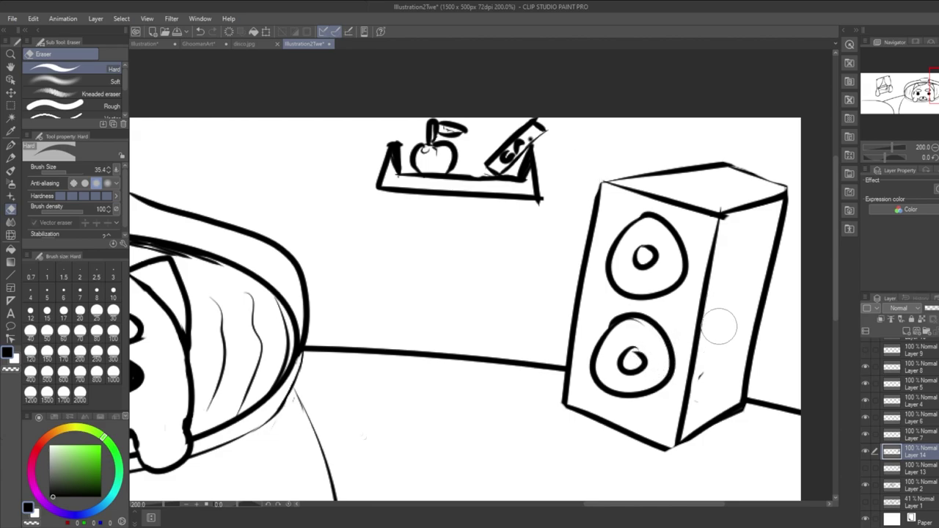
Find the layer holding the stray mark on the speaker's side face and erase the mark from Layer 2.
left_click(866, 468)
left_click(867, 468)
left_click(867, 484)
left_click(867, 484)
left_click(913, 489)
left_click_drag(704, 361, 713, 381)
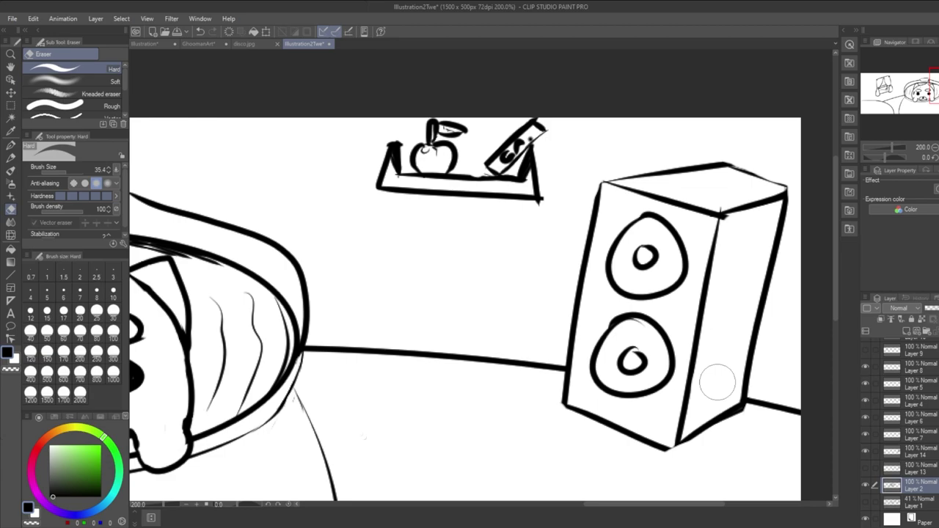
Return to Layer 14 and tidy the speaker's lower side edge and bottom corner.
left_click(926, 455)
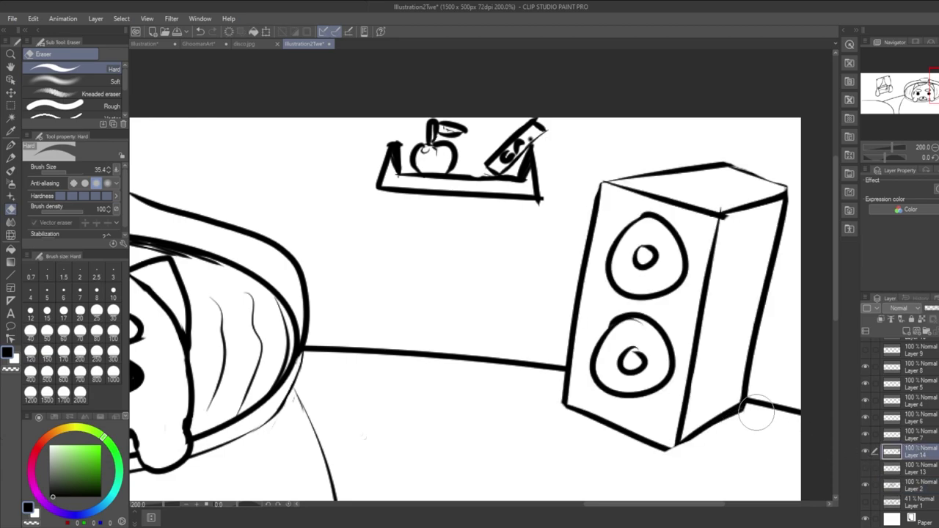
left_click(11, 147)
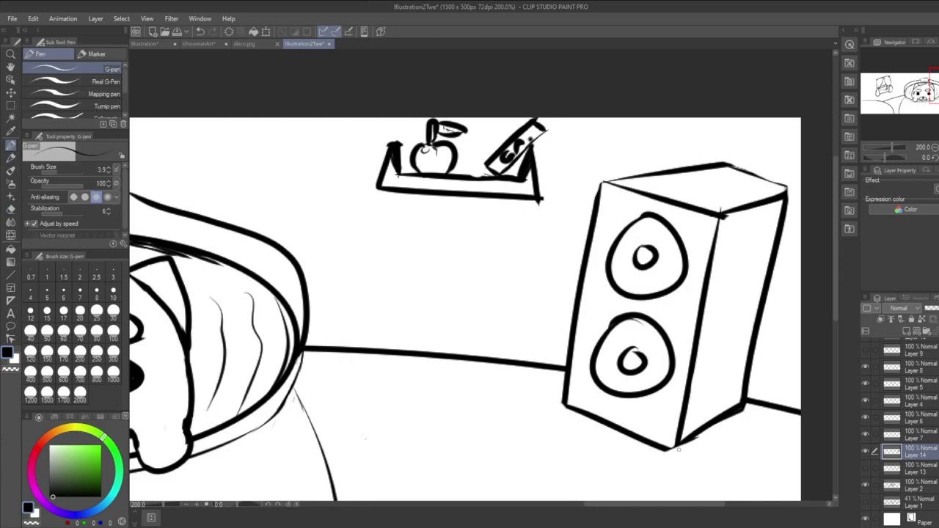
key("ctrl+z")
key("ctrl+z")
left_click(867, 451)
left_click(866, 452)
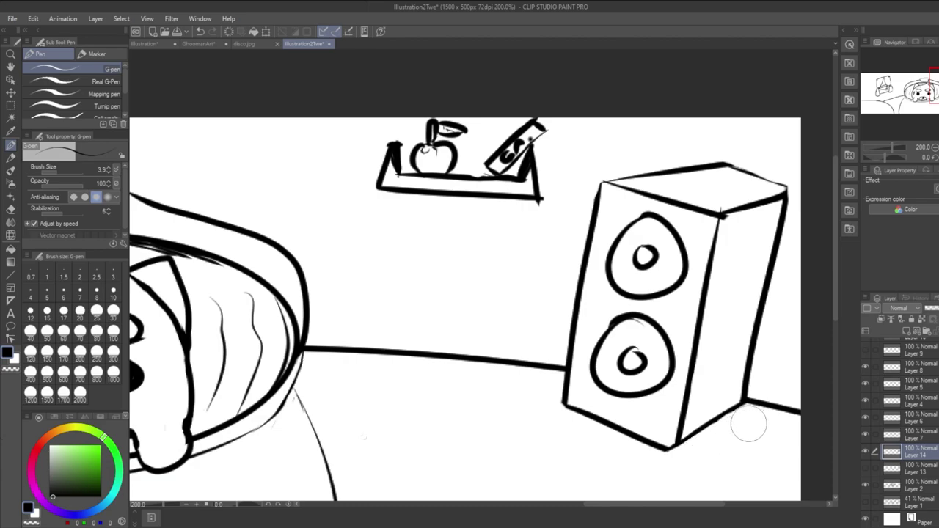
Redraw the centre rings of both speaker cones with a thinner 3.9 G-pen line.
mouse_move(706, 504)
left_mouse_down()
mouse_move(695, 506)
mouse_move(708, 507)
left_mouse_up()
mouse_move(631, 377)
left_mouse_down()
mouse_move(614, 352)
mouse_move(607, 361)
mouse_move(597, 337)
mouse_move(615, 368)
mouse_move(599, 362)
mouse_move(618, 345)
left_mouse_up()
key("ctrl+z")
key("ctrl+z")
key("ctrl+z")
mouse_move(626, 256)
left_mouse_down()
mouse_move(615, 261)
mouse_move(629, 247)
mouse_move(640, 263)
left_mouse_up()
key("ctrl+z")
key("ctrl+z")
key("ctrl+z")
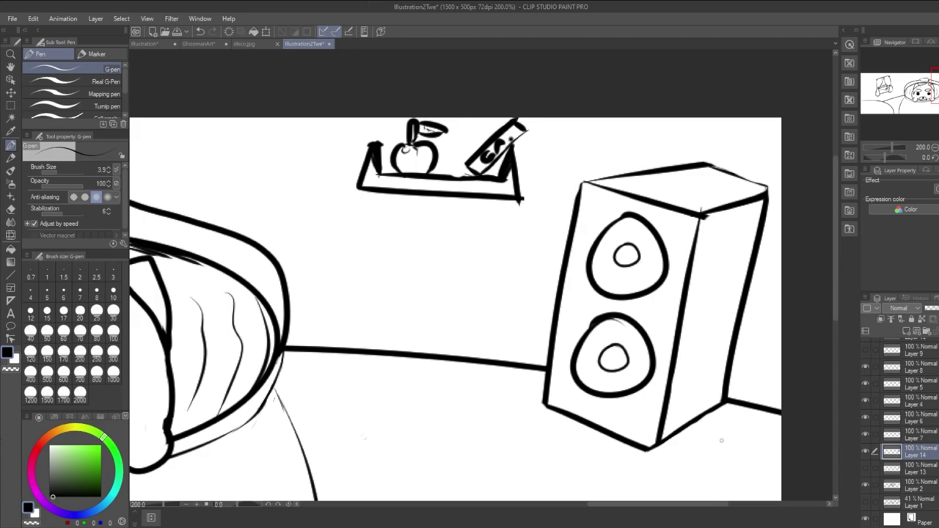
left_click_drag(702, 509, 695, 512)
mouse_move(638, 350)
left_mouse_down()
mouse_move(633, 358)
mouse_move(625, 344)
mouse_move(633, 346)
left_mouse_up()
key("ctrl+z")
left_click_drag(679, 508, 682, 507)
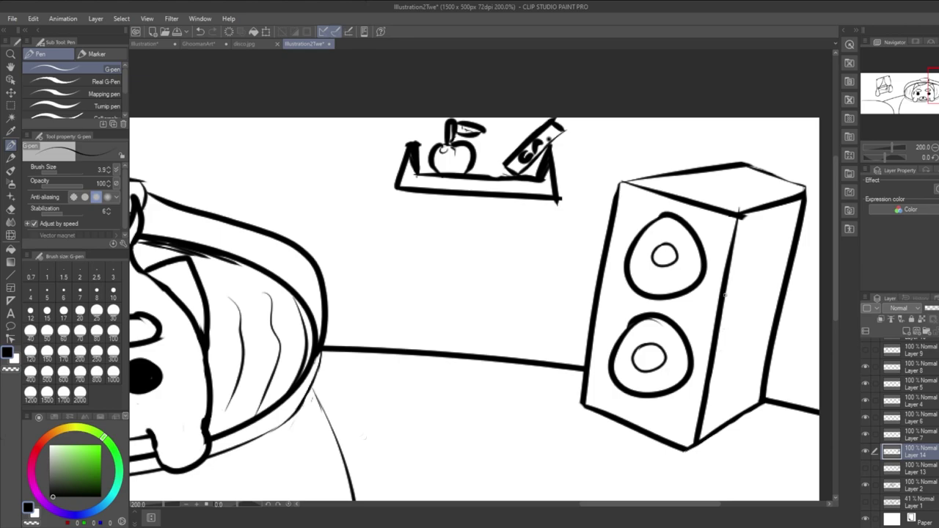
scroll(725, 295, "down", 4)
left_click_drag(753, 313, 752, 276)
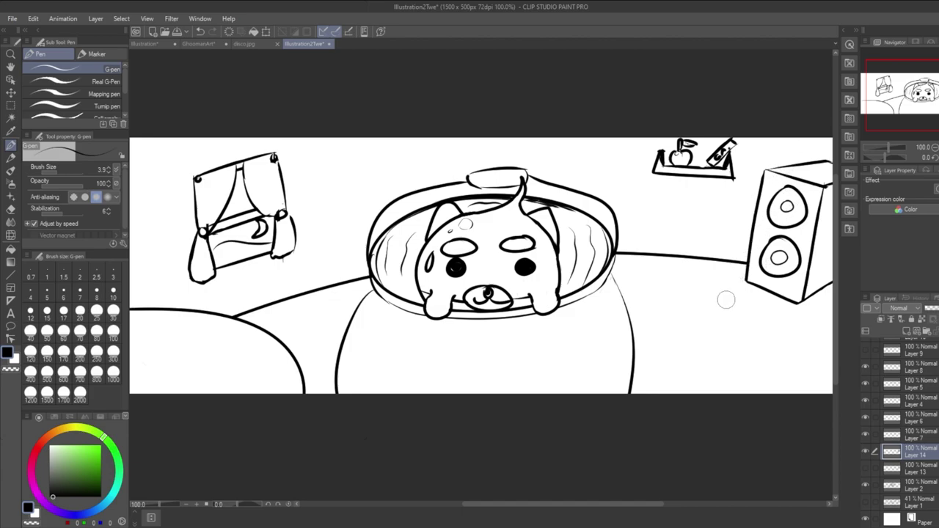
scroll(724, 298, "down", 1)
left_click_drag(728, 298, 706, 300)
scroll(706, 300, "up", 1)
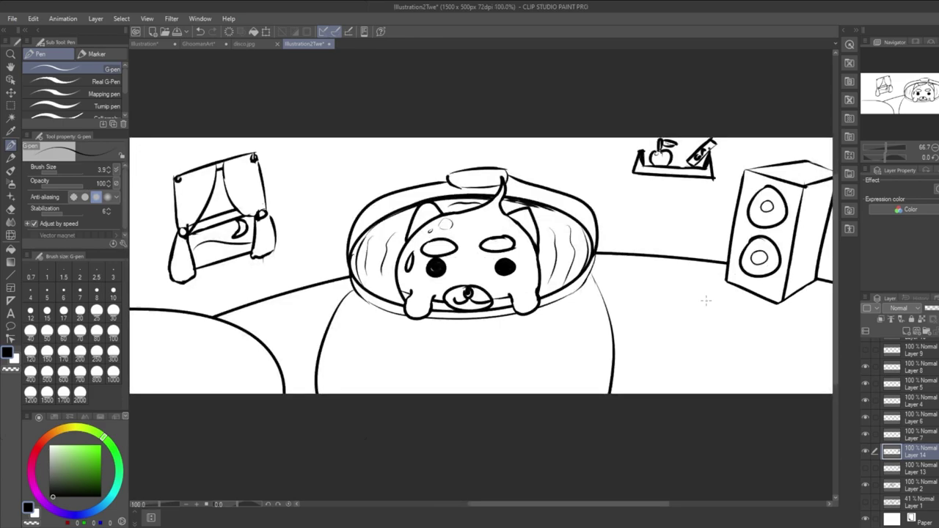
left_click_drag(718, 299, 744, 293)
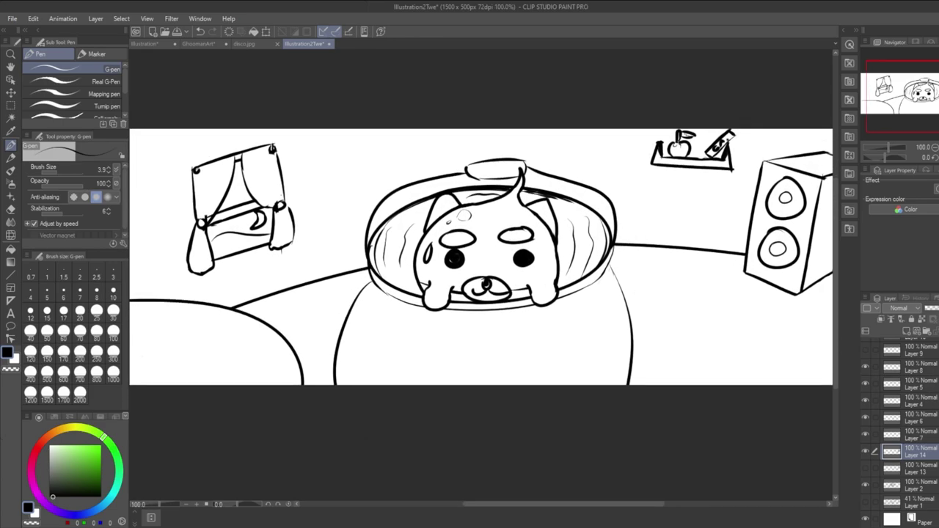
Check what Layer 12 contains, then add a new layer above it and clip it to the layer below.
scroll(901, 433, "up", 4)
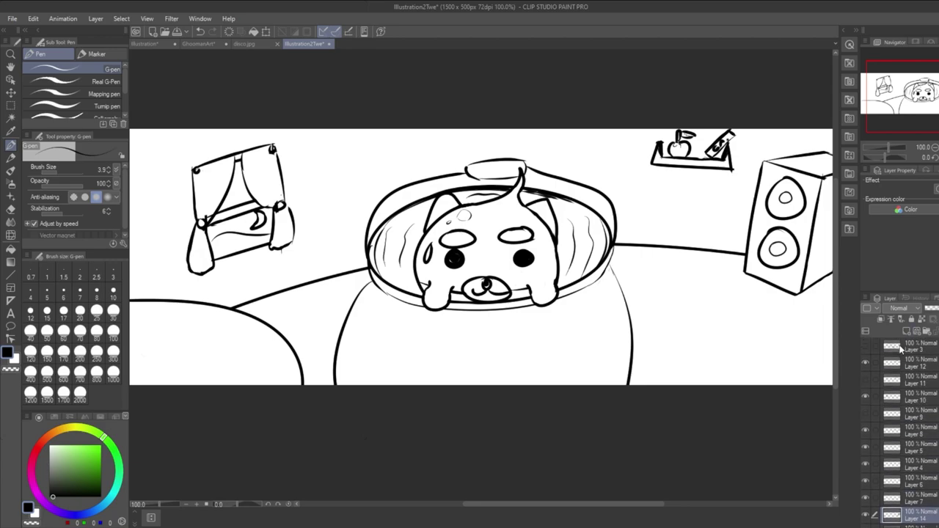
left_click(925, 366)
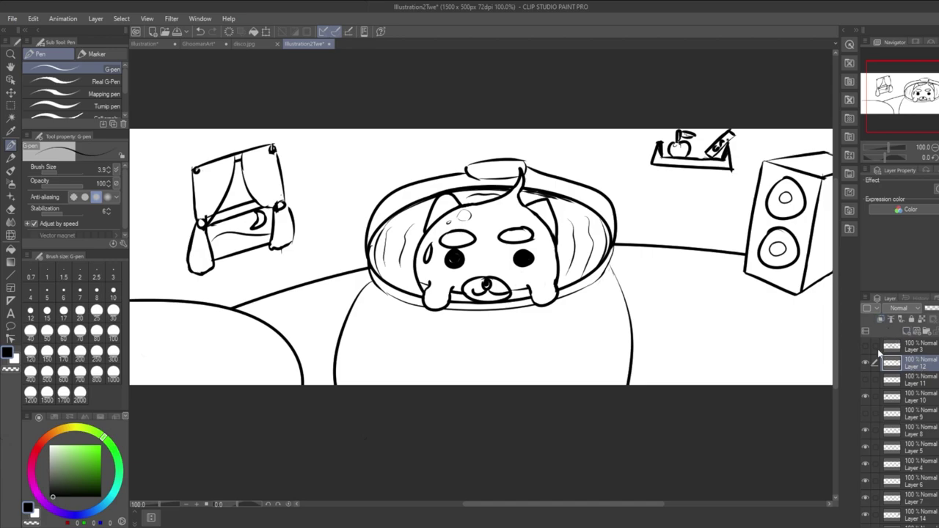
left_click(866, 364)
left_click(866, 364)
left_click(866, 364)
left_click(866, 365)
left_click(901, 331)
left_click(880, 321)
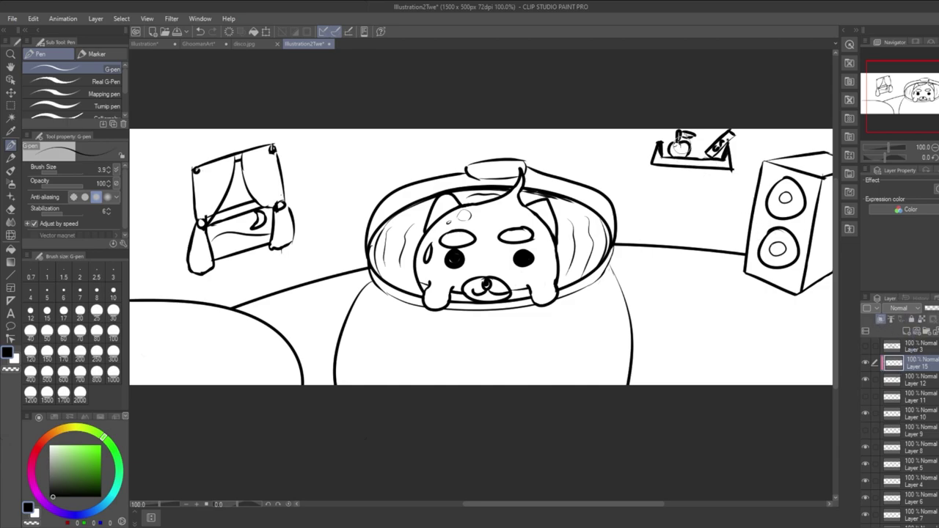
Set up the Round mixing brush at size 12 with a light red paint colour.
key("ctrl+z")
left_click(11, 171)
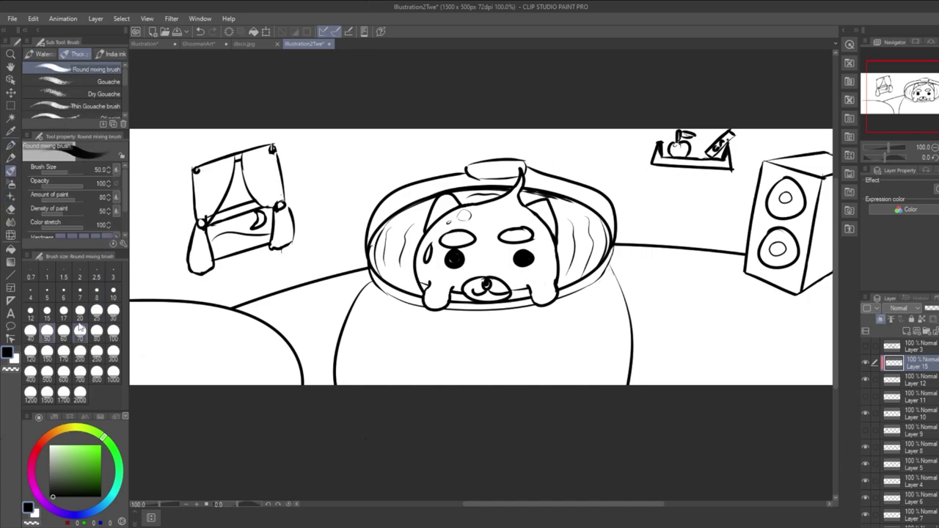
left_click(46, 313)
left_click(33, 313)
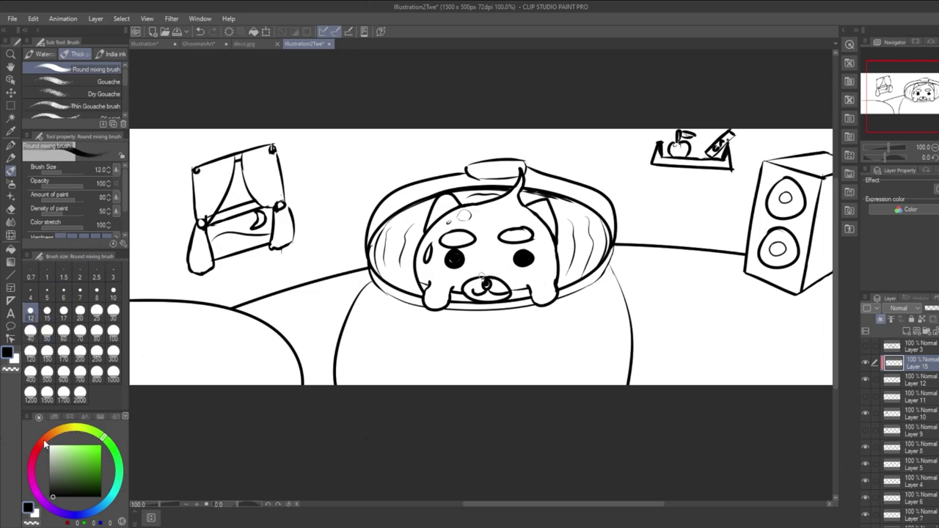
left_click(44, 443)
left_click(83, 446)
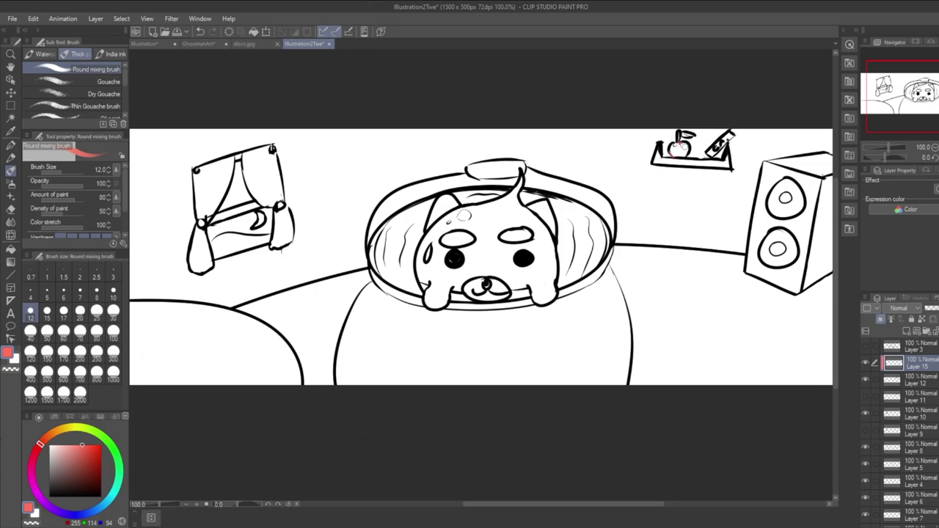
Test red strokes over the wall shelf items, undo them, and turn off Layer 15's clipping.
left_click_drag(676, 132, 693, 136)
mouse_move(693, 161)
left_mouse_down()
mouse_move(719, 145)
mouse_move(714, 161)
mouse_move(729, 163)
left_mouse_up()
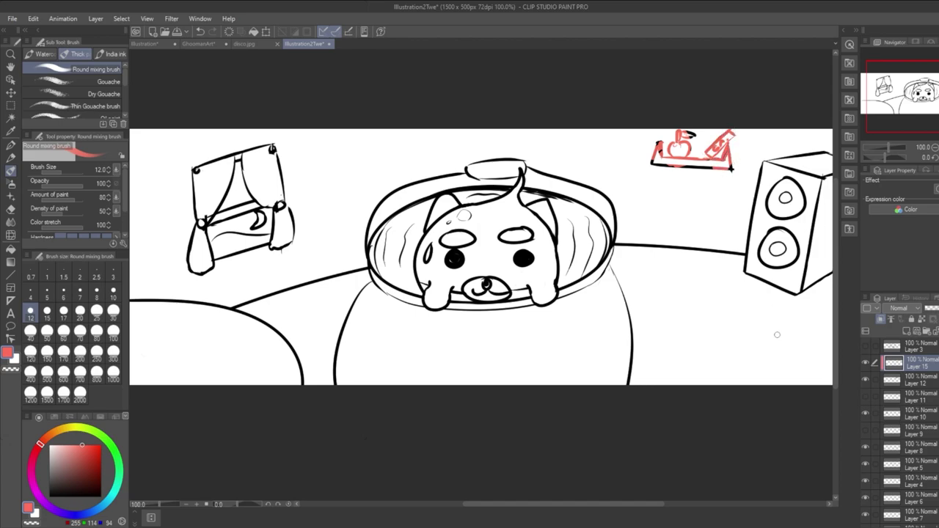
key("ctrl+z")
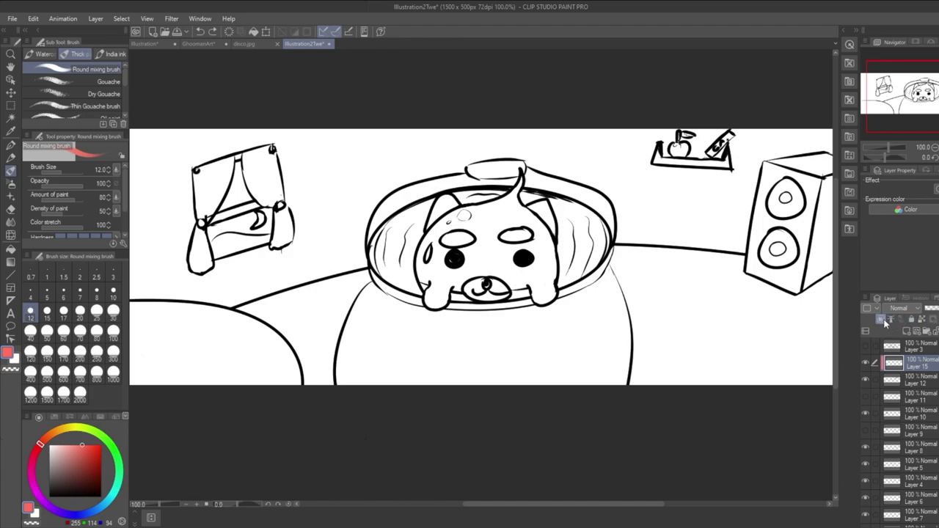
left_click(883, 320)
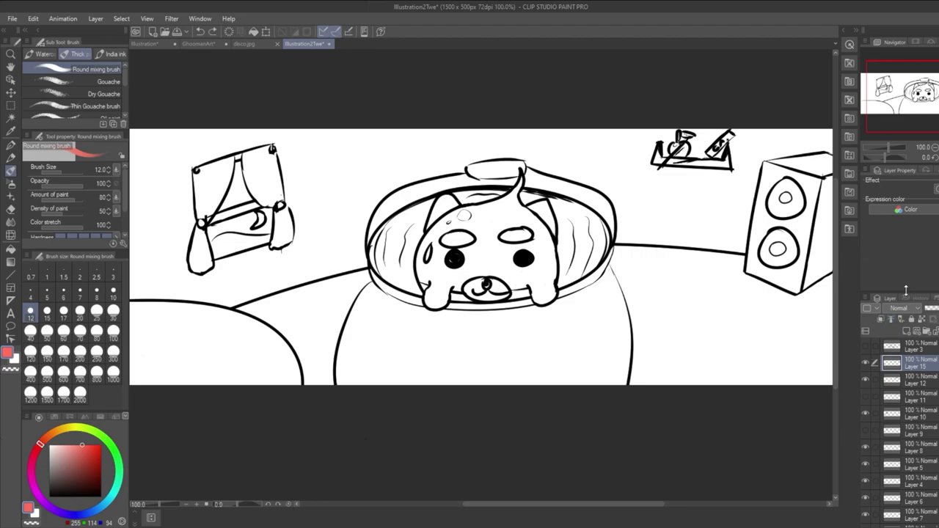
key("ctrl+z")
left_click(895, 322)
mouse_move(674, 154)
left_mouse_down()
mouse_move(685, 140)
mouse_move(664, 146)
mouse_move(678, 155)
mouse_move(679, 140)
mouse_move(684, 166)
left_mouse_up()
key("ctrl+z")
left_click(892, 363)
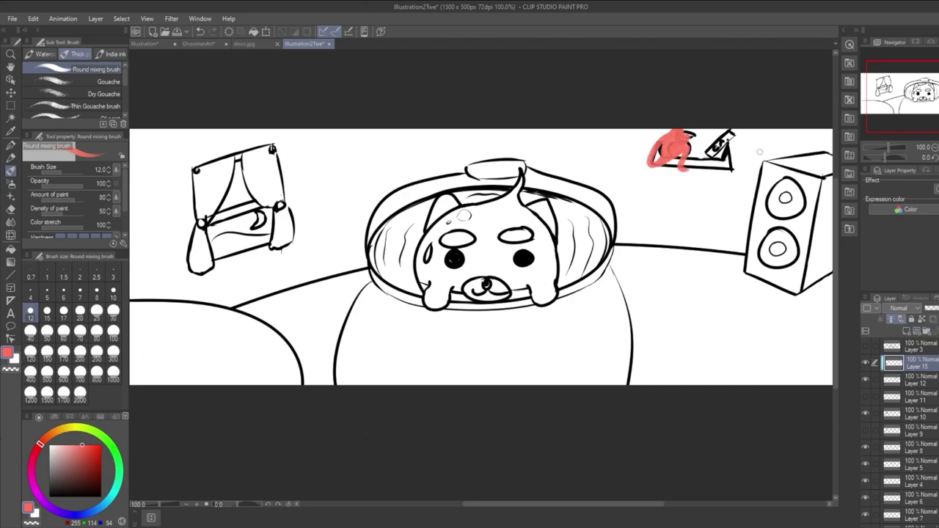
key("ctrl+z")
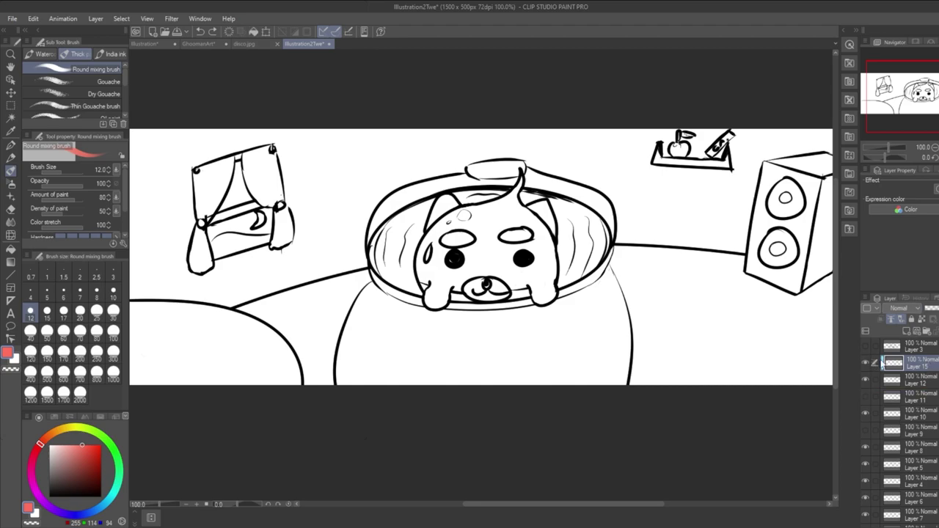
left_click(901, 320)
left_click(901, 319)
mouse_move(675, 141)
left_mouse_down()
mouse_move(657, 158)
mouse_move(700, 165)
mouse_move(708, 154)
left_mouse_up()
key("ctrl+z")
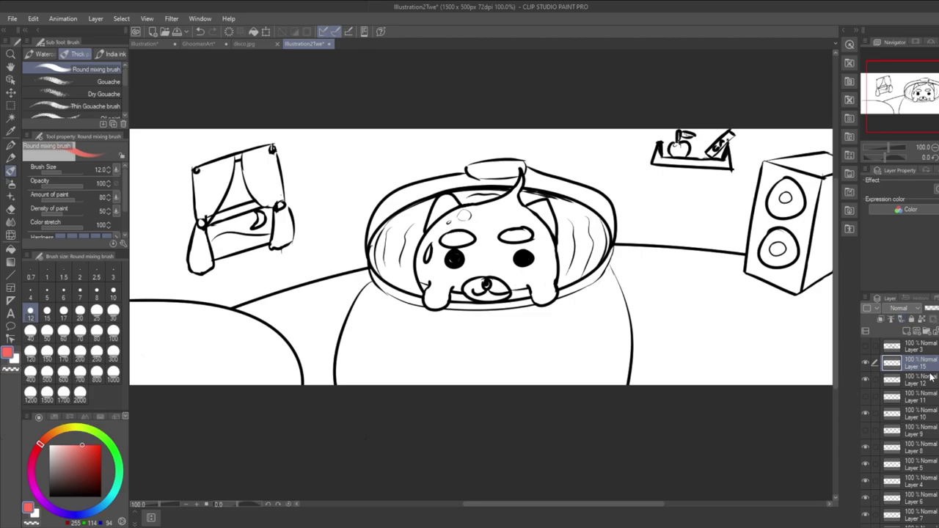
left_click(866, 380)
left_click(866, 380)
Try layer masks on Layer 15 and Layer 12, and a layer colour on Layer 15.
left_click(916, 319)
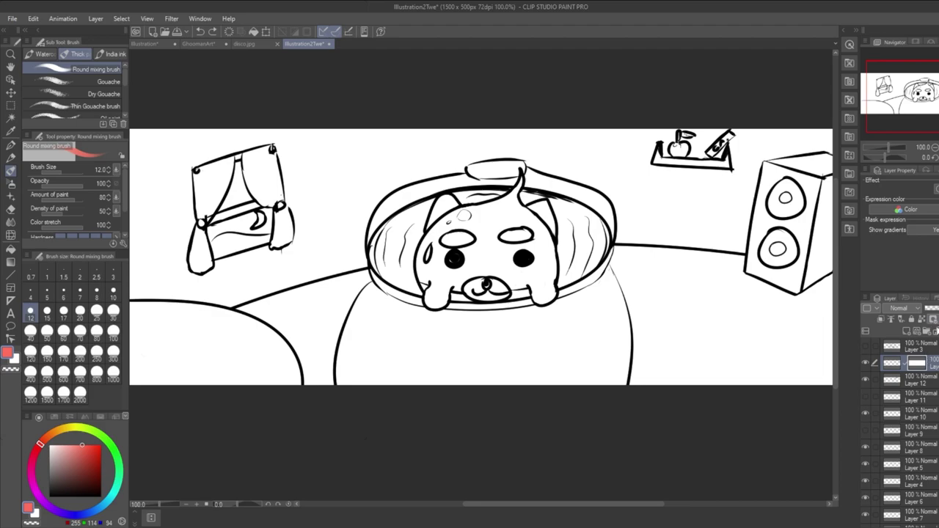
left_click(866, 363)
left_click(933, 382)
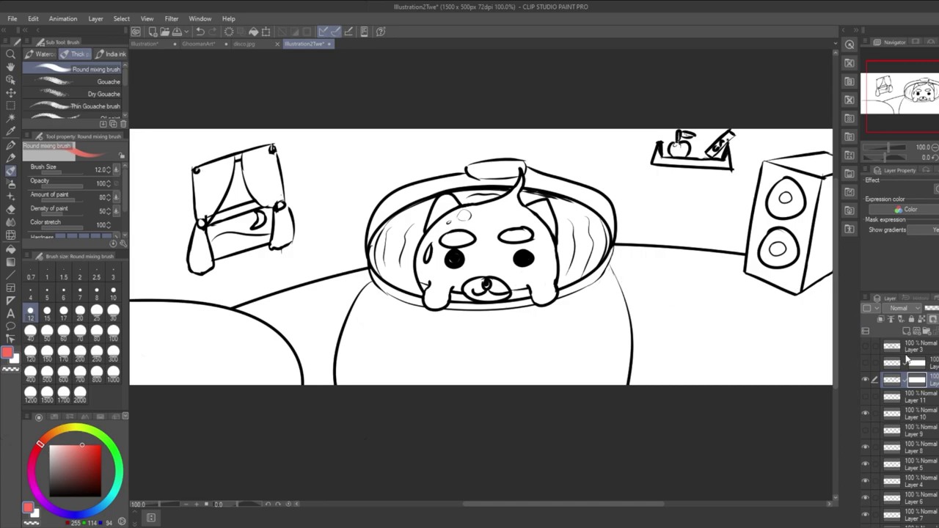
key("ctrl+z")
key("ctrl+z")
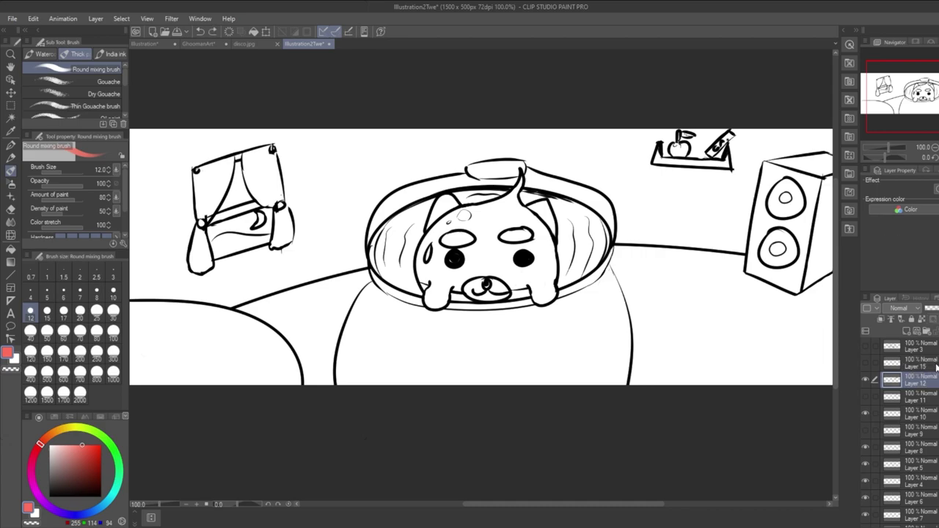
left_click(928, 364)
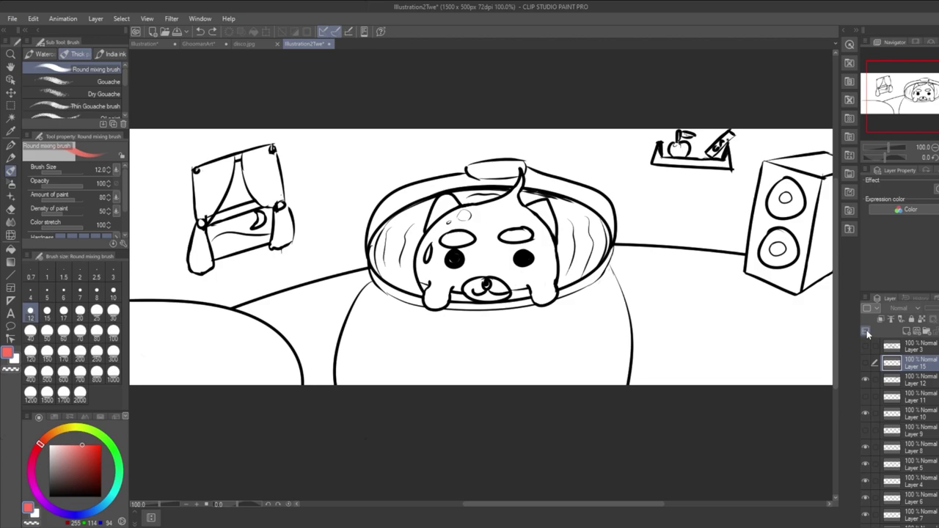
key("ctrl+b")
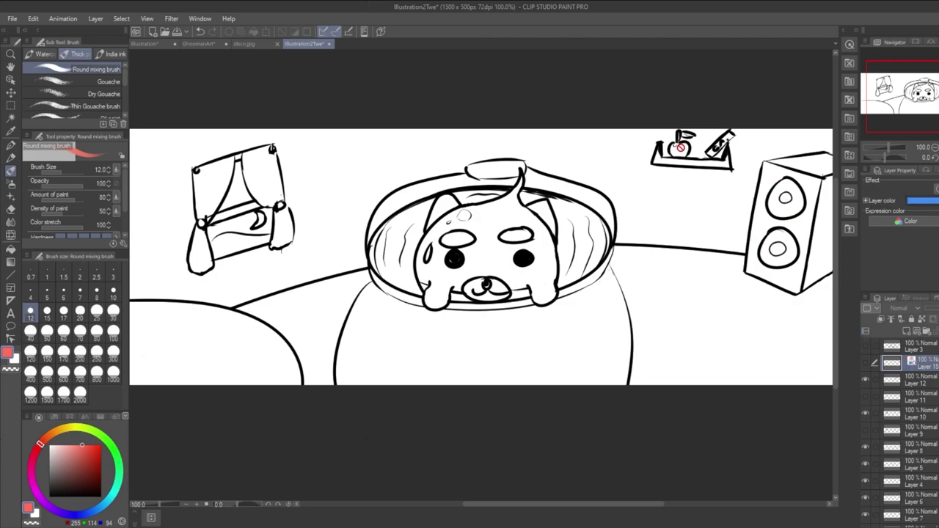
key("ctrl+b")
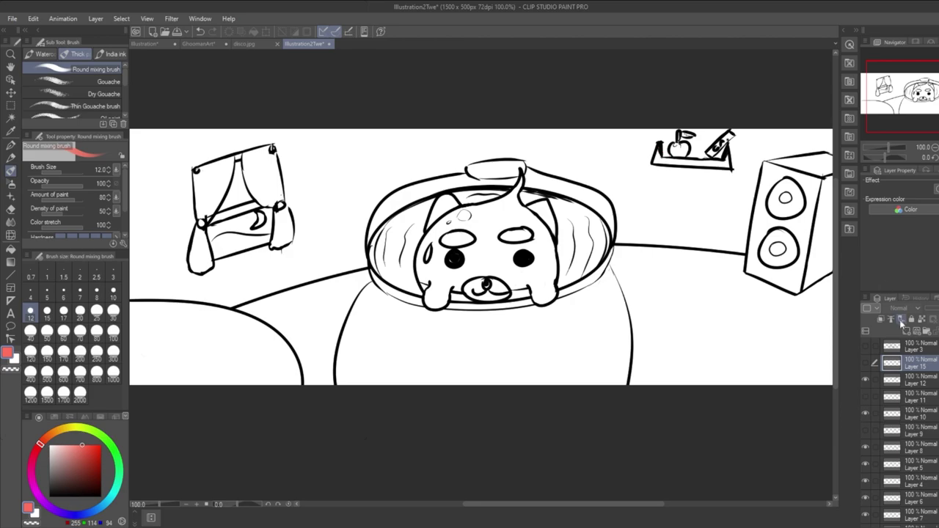
left_click(867, 363)
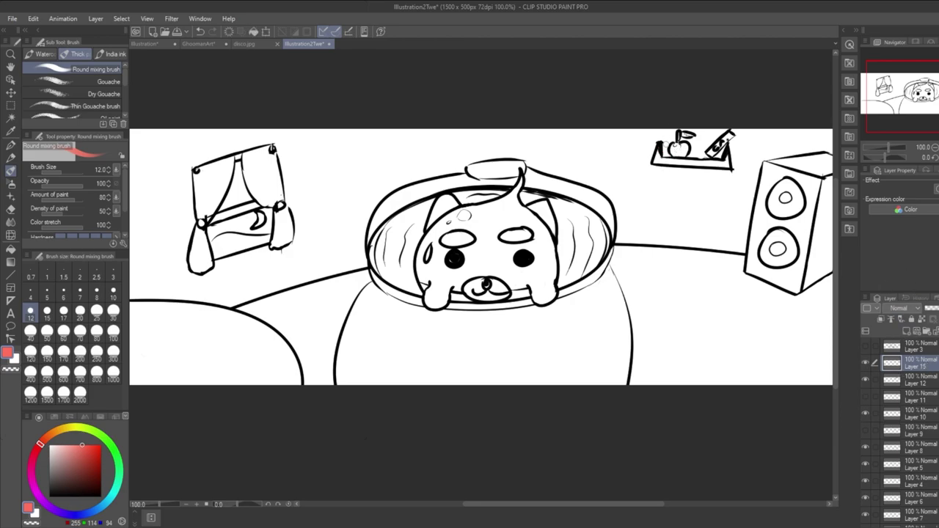
Paint the apple on the wall shelf a stronger red on Layer 15 and clean up its edges with the hard eraser.
left_click_drag(673, 145, 682, 152)
key("ctrl+z")
left_click(90, 445)
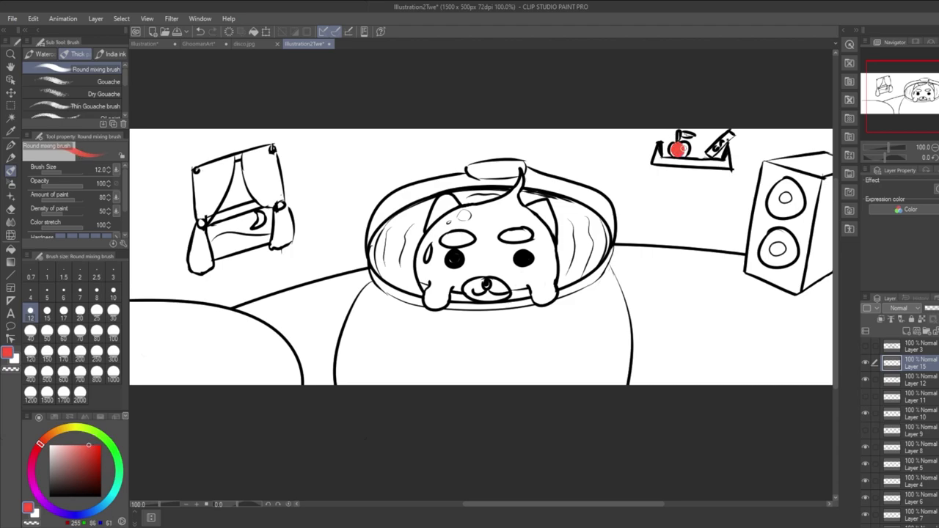
scroll(683, 149, "up", 5)
mouse_move(675, 148)
left_mouse_down()
mouse_move(624, 170)
mouse_move(627, 192)
mouse_move(638, 196)
mouse_move(660, 180)
mouse_move(651, 185)
mouse_move(664, 197)
mouse_move(668, 168)
mouse_move(660, 161)
mouse_move(654, 190)
left_mouse_up()
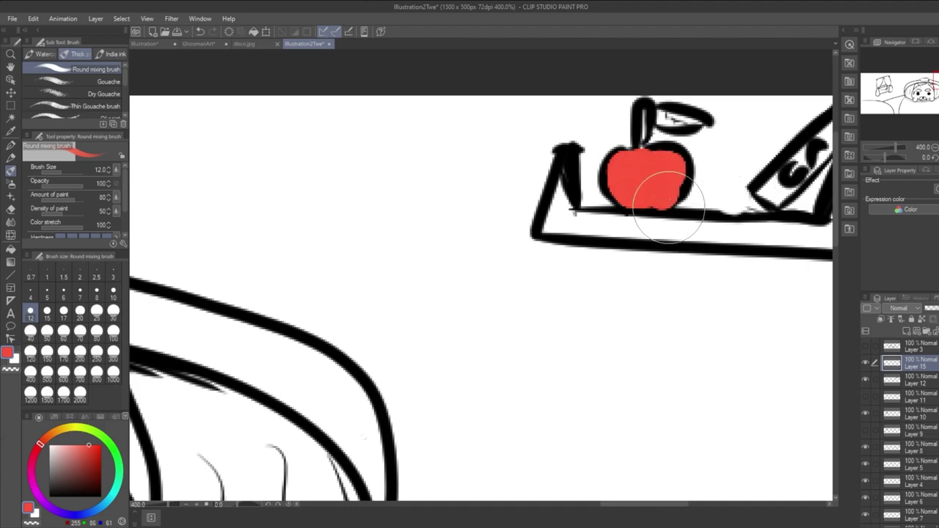
left_click(10, 210)
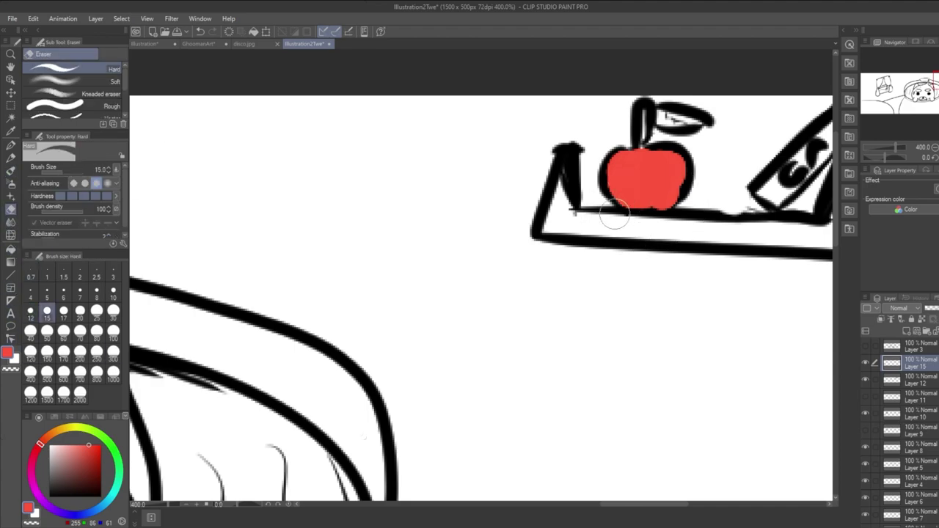
left_click_drag(663, 189, 661, 193)
key("b")
mouse_move(646, 178)
left_mouse_down()
mouse_move(653, 192)
mouse_move(656, 178)
mouse_move(656, 193)
mouse_move(674, 184)
left_mouse_up()
Paint the tilted bar on the shelf red and move Layer 15 below Layer 12.
left_click_drag(744, 212, 662, 237)
mouse_move(733, 237)
left_mouse_down()
mouse_move(701, 226)
mouse_move(689, 180)
mouse_move(697, 165)
mouse_move(660, 214)
mouse_move(711, 156)
mouse_move(749, 135)
mouse_move(740, 152)
mouse_move(733, 143)
mouse_move(744, 137)
mouse_move(733, 133)
mouse_move(655, 206)
mouse_move(662, 199)
mouse_move(644, 234)
mouse_move(630, 210)
mouse_move(657, 201)
mouse_move(634, 234)
mouse_move(628, 218)
mouse_move(660, 184)
mouse_move(645, 174)
mouse_move(634, 192)
mouse_move(660, 194)
mouse_move(653, 207)
mouse_move(642, 173)
mouse_move(639, 193)
mouse_move(650, 194)
mouse_move(640, 194)
mouse_move(657, 173)
left_mouse_up()
mouse_move(754, 138)
left_mouse_down()
mouse_move(751, 153)
mouse_move(723, 120)
mouse_move(708, 124)
mouse_move(739, 95)
mouse_move(761, 132)
mouse_move(765, 125)
left_mouse_up()
left_click_drag(926, 381, 931, 389)
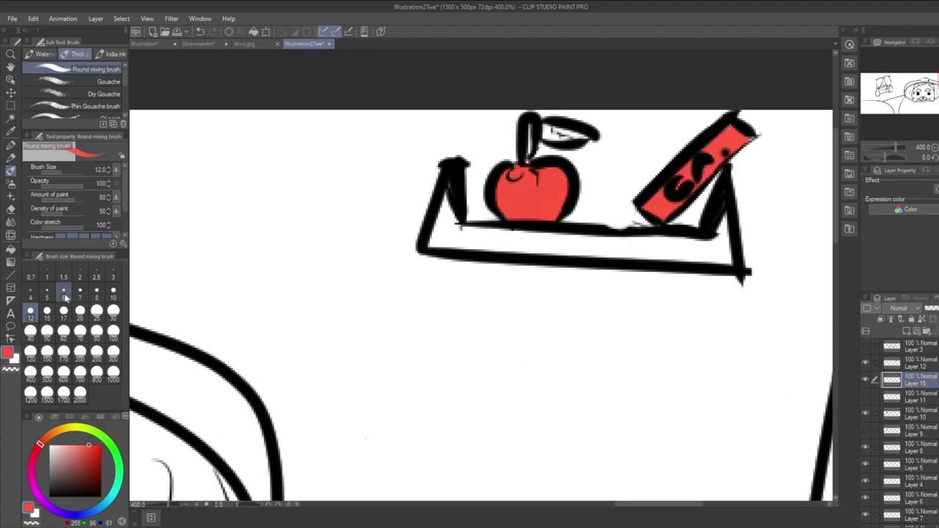
Paint the inside of the wall shelf brown, including both of its raised ends.
mouse_move(73, 452)
left_mouse_down()
mouse_move(66, 469)
mouse_move(48, 436)
mouse_move(100, 443)
left_mouse_up()
left_click(92, 468)
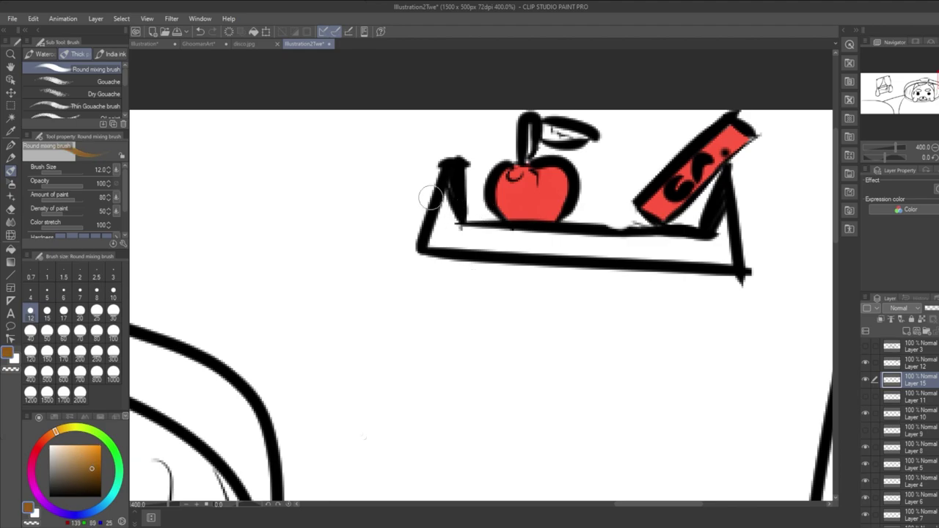
mouse_move(446, 197)
left_mouse_down()
mouse_move(444, 231)
mouse_move(460, 230)
mouse_move(447, 236)
mouse_move(633, 244)
mouse_move(705, 257)
mouse_move(723, 234)
mouse_move(718, 222)
mouse_move(704, 252)
left_mouse_up()
mouse_move(437, 231)
left_mouse_down()
mouse_move(420, 244)
mouse_move(448, 199)
mouse_move(399, 252)
mouse_move(407, 262)
left_mouse_up()
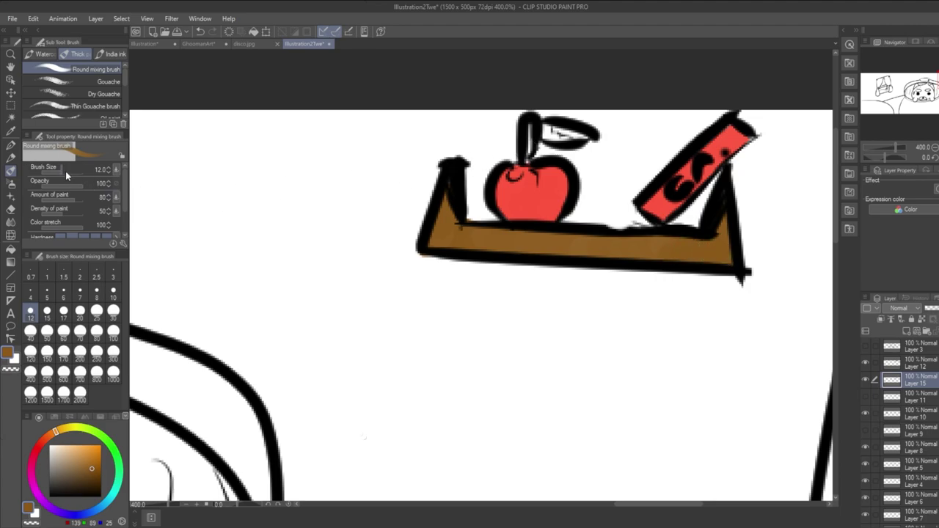
Reduce the brush size to 4.4, then paint the apple's stem brown and its leaf green.
left_click_drag(67, 172, 56, 167)
mouse_move(532, 136)
left_mouse_down()
mouse_move(529, 158)
mouse_move(529, 129)
left_mouse_up()
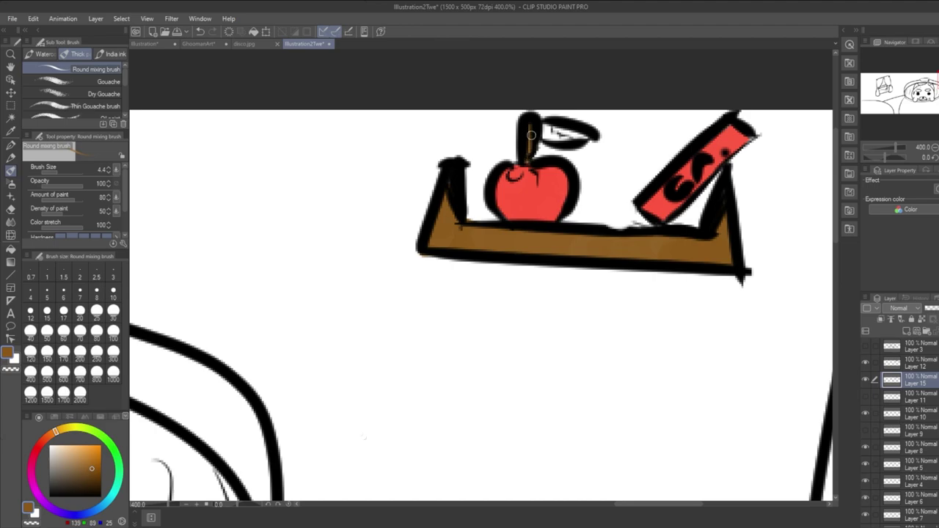
left_click(113, 444)
mouse_move(559, 132)
left_mouse_down()
mouse_move(548, 135)
mouse_move(574, 134)
left_mouse_up()
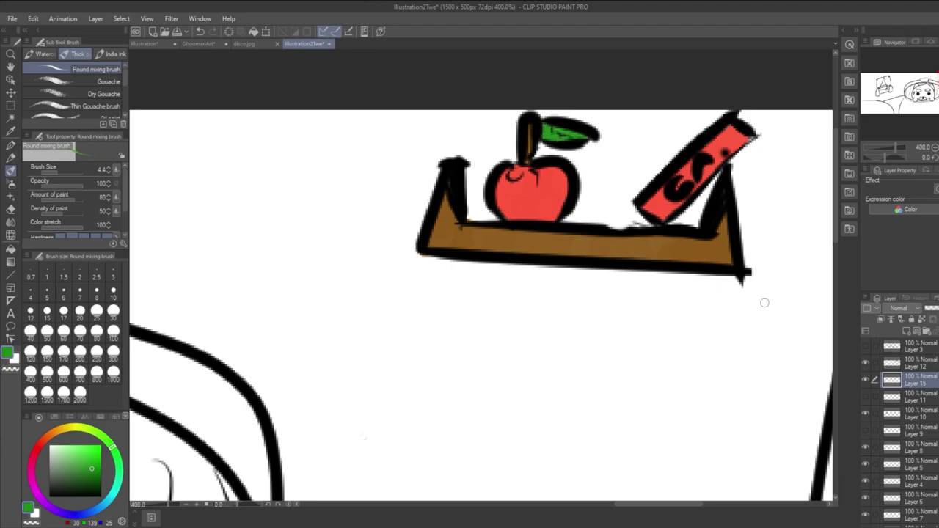
Identify the speaker's line-art layer by toggling layer visibility, then add a new layer above Layer 14.
left_click_drag(619, 342, 654, 293)
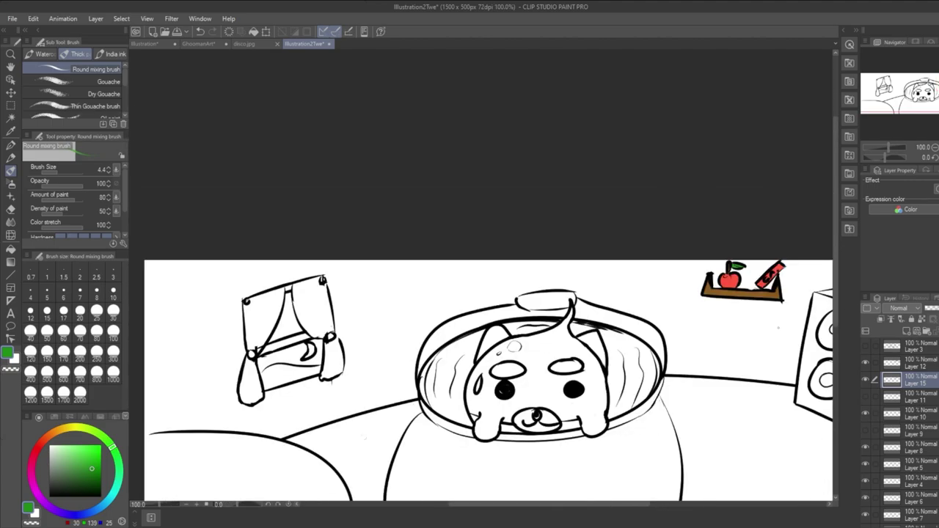
left_click_drag(764, 331, 666, 224)
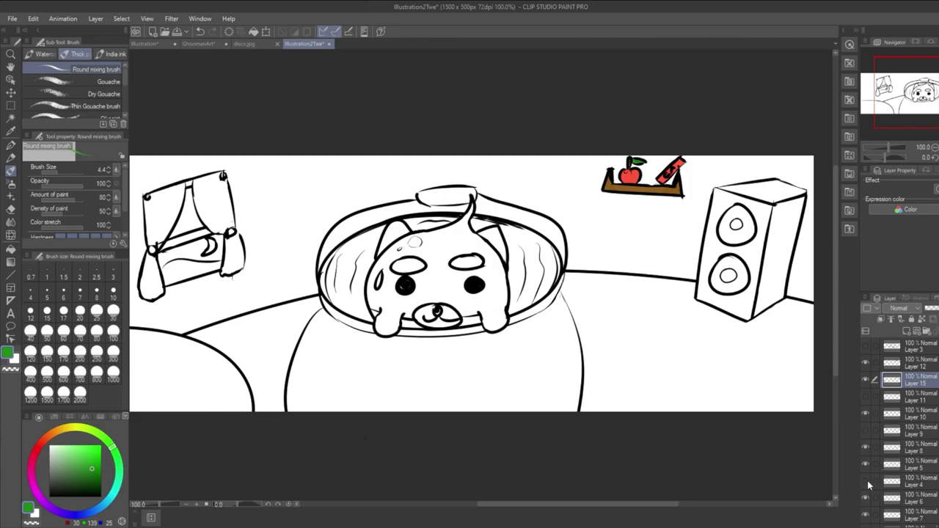
left_click(867, 447)
left_click(866, 448)
left_click(866, 497)
scroll(899, 425, "down", 2)
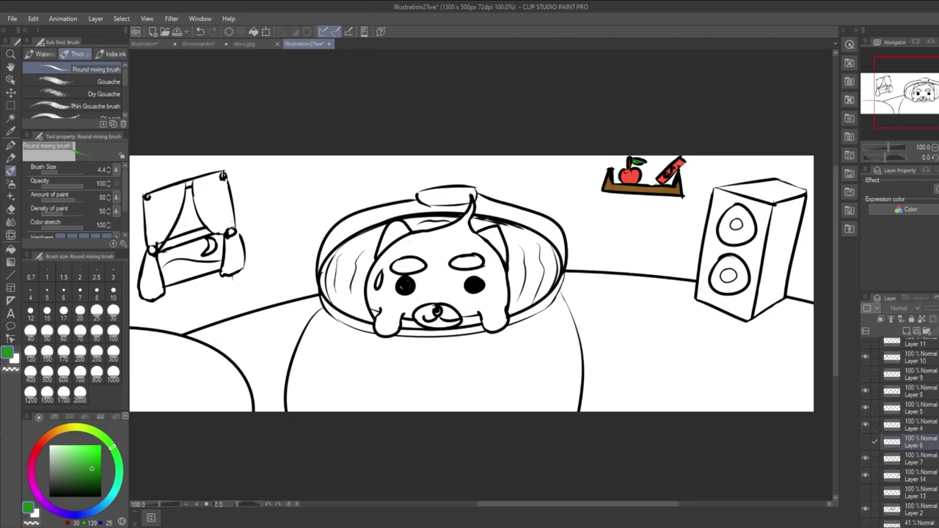
left_click(865, 476)
left_click(866, 475)
left_click(899, 477)
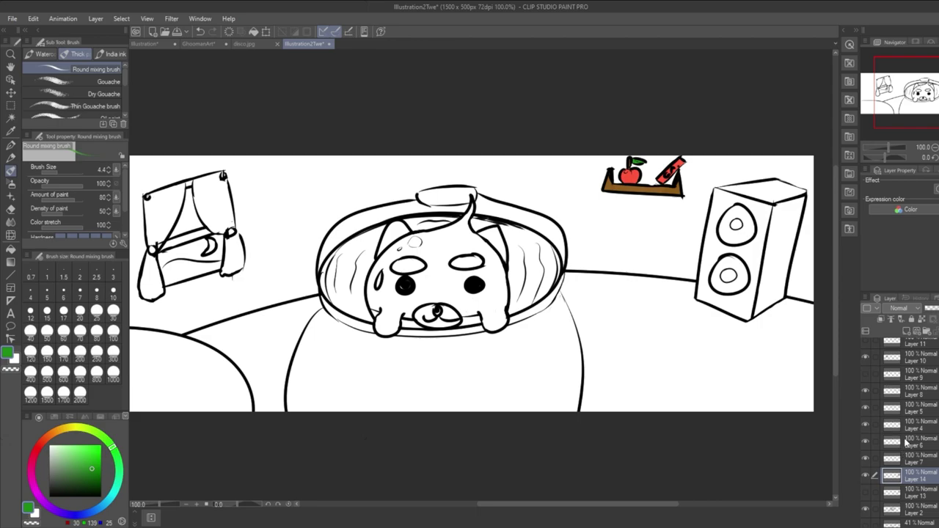
left_click(912, 330)
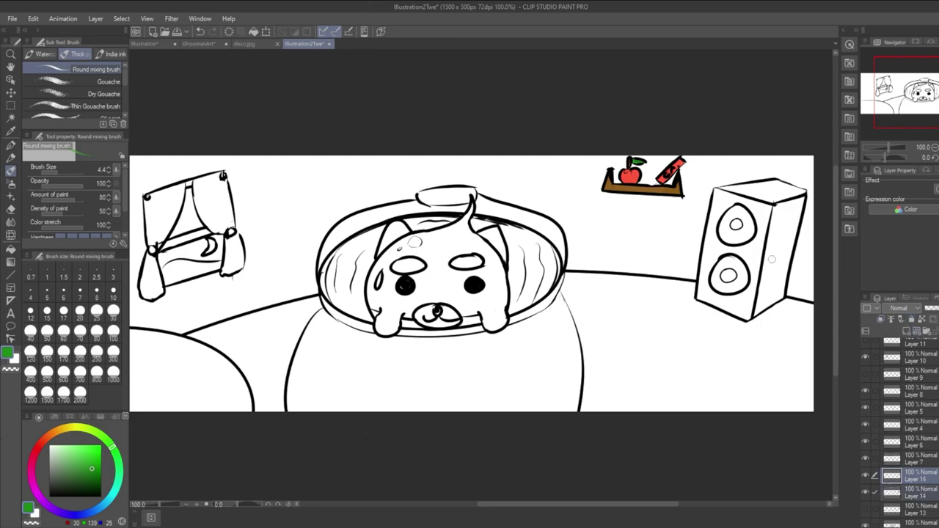
Undo the green test stroke on the speaker, then set a near-black colour and a brush size of 10.4.
mouse_move(778, 249)
left_mouse_down()
mouse_move(771, 277)
mouse_move(776, 243)
left_mouse_up()
key("ctrl+z")
left_click(59, 493)
left_click(61, 170)
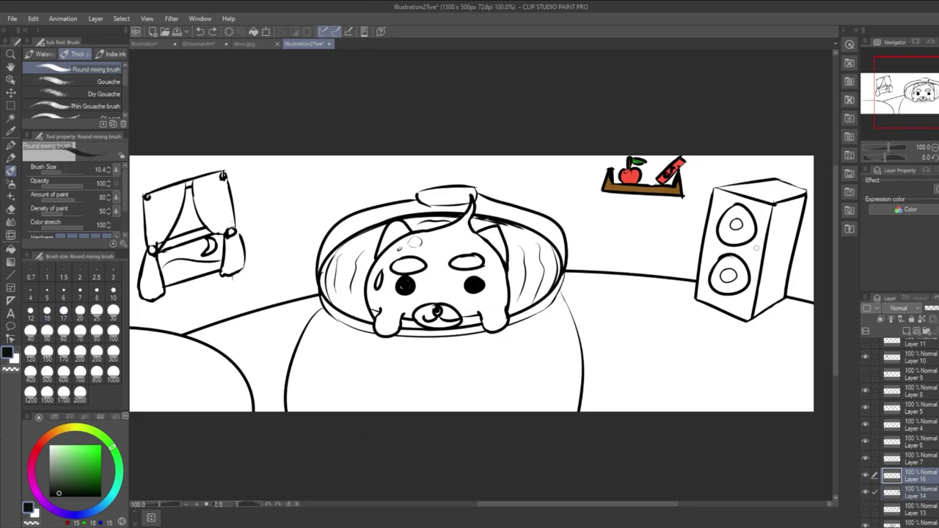
Try painting the speaker's side face near-black and dark grey, undoing each attempt.
mouse_move(761, 270)
left_mouse_down()
mouse_move(767, 290)
mouse_move(774, 220)
mouse_move(767, 301)
mouse_move(770, 209)
mouse_move(778, 293)
mouse_move(784, 213)
mouse_move(784, 250)
mouse_move(798, 212)
mouse_move(782, 282)
mouse_move(789, 235)
mouse_move(784, 268)
mouse_move(759, 310)
mouse_move(776, 210)
mouse_move(793, 204)
mouse_move(781, 206)
left_mouse_up()
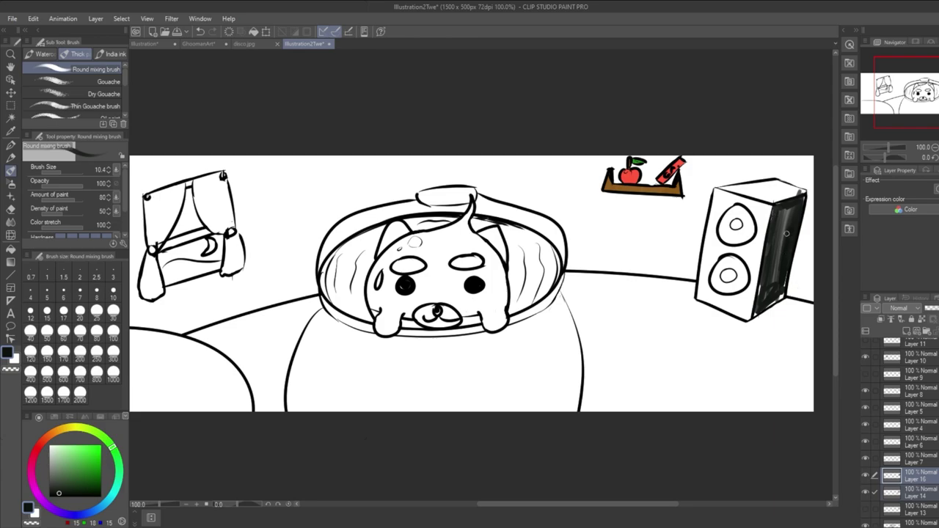
key("ctrl+z")
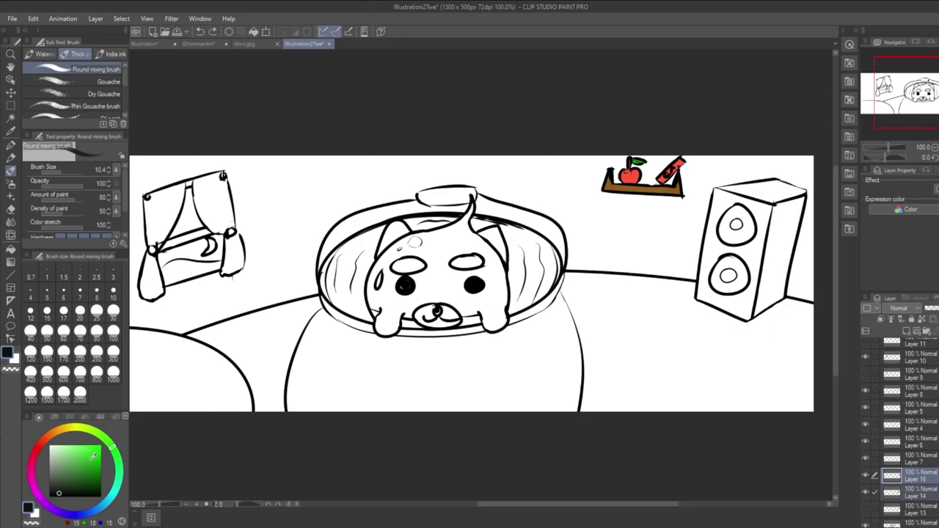
left_click_drag(69, 481, 52, 479)
left_click_drag(780, 217, 767, 277)
key("ctrl+z")
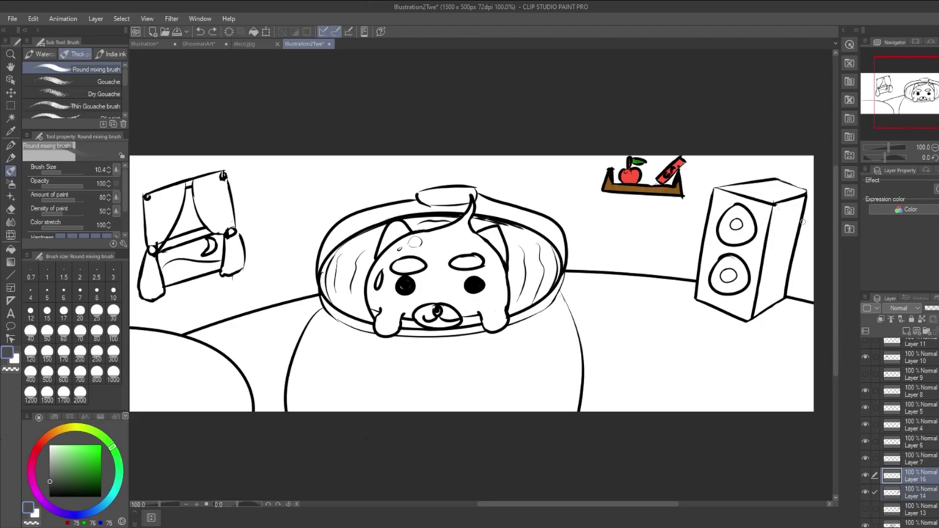
Paint the speaker's side, top and front faces brown (RGB 149, 103, 28) on the layer above its line art.
mouse_move(50, 438)
left_mouse_down()
mouse_move(59, 431)
mouse_move(94, 463)
left_mouse_up()
left_click(86, 447)
mouse_move(783, 231)
left_mouse_down()
mouse_move(772, 264)
mouse_move(781, 216)
mouse_move(765, 267)
mouse_move(780, 215)
mouse_move(761, 311)
mouse_move(769, 248)
mouse_move(762, 305)
mouse_move(776, 249)
mouse_move(775, 286)
mouse_move(783, 263)
mouse_move(776, 298)
mouse_move(790, 250)
mouse_move(791, 218)
mouse_move(780, 244)
mouse_move(782, 218)
mouse_move(770, 239)
mouse_move(778, 210)
mouse_move(794, 204)
mouse_move(770, 216)
mouse_move(766, 274)
left_mouse_up()
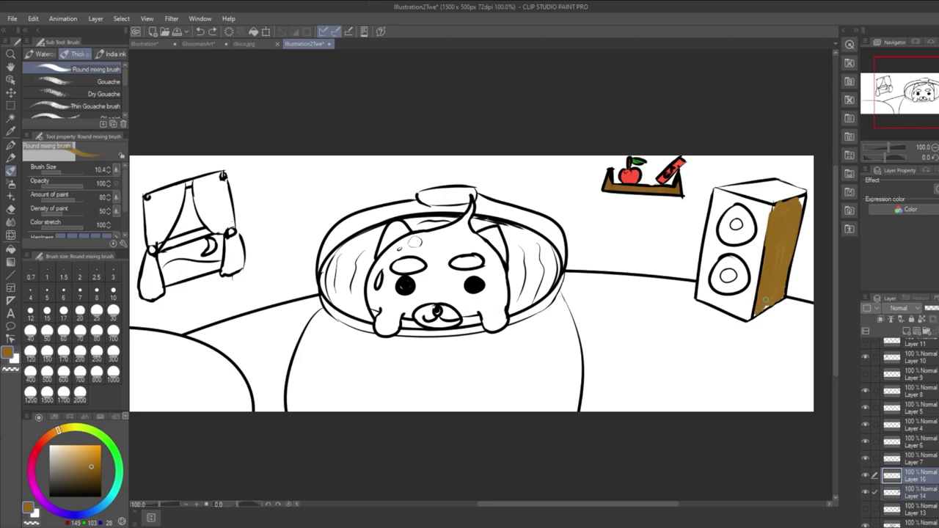
mouse_move(776, 233)
left_mouse_down()
mouse_move(798, 197)
mouse_move(767, 203)
mouse_move(748, 192)
mouse_move(770, 192)
mouse_move(769, 204)
mouse_move(766, 183)
mouse_move(778, 198)
mouse_move(778, 187)
mouse_move(796, 195)
left_mouse_up()
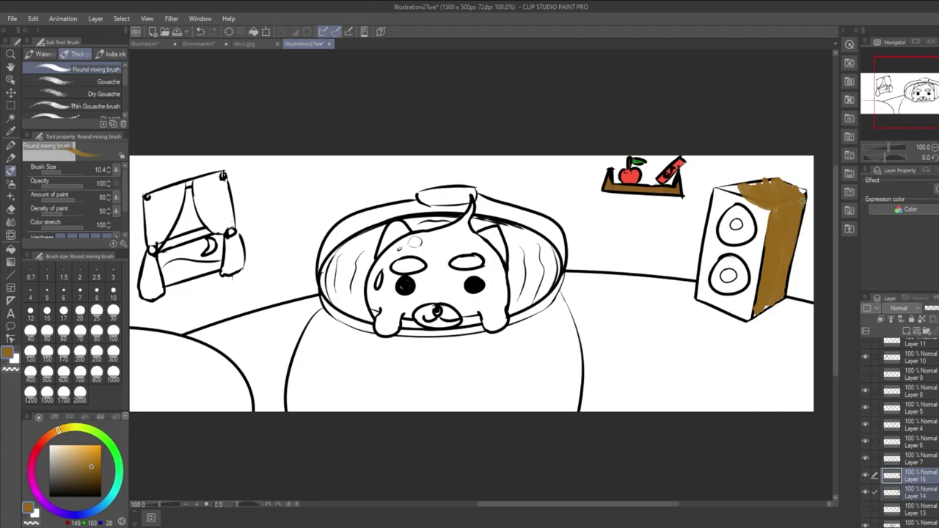
mouse_move(760, 187)
left_mouse_down()
mouse_move(726, 189)
mouse_move(752, 184)
mouse_move(711, 219)
mouse_move(699, 292)
mouse_move(704, 248)
mouse_move(701, 298)
mouse_move(746, 317)
mouse_move(761, 235)
mouse_move(759, 216)
mouse_move(740, 204)
mouse_move(732, 271)
mouse_move(727, 213)
mouse_move(717, 264)
mouse_move(724, 212)
mouse_move(715, 204)
mouse_move(704, 253)
mouse_move(713, 293)
mouse_move(724, 240)
mouse_move(725, 307)
mouse_move(740, 268)
mouse_move(751, 312)
left_mouse_up()
left_click_drag(707, 292, 710, 262)
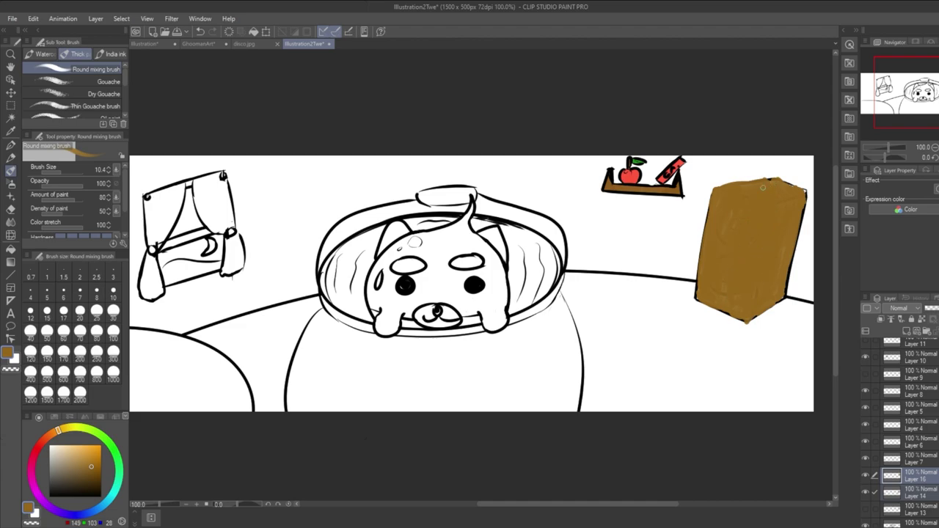
Move the speaker's brown colour layer directly beneath Layer 14 so its line art stays on top.
key("ctrl+z")
key("ctrl+z")
left_click_drag(928, 486, 930, 502)
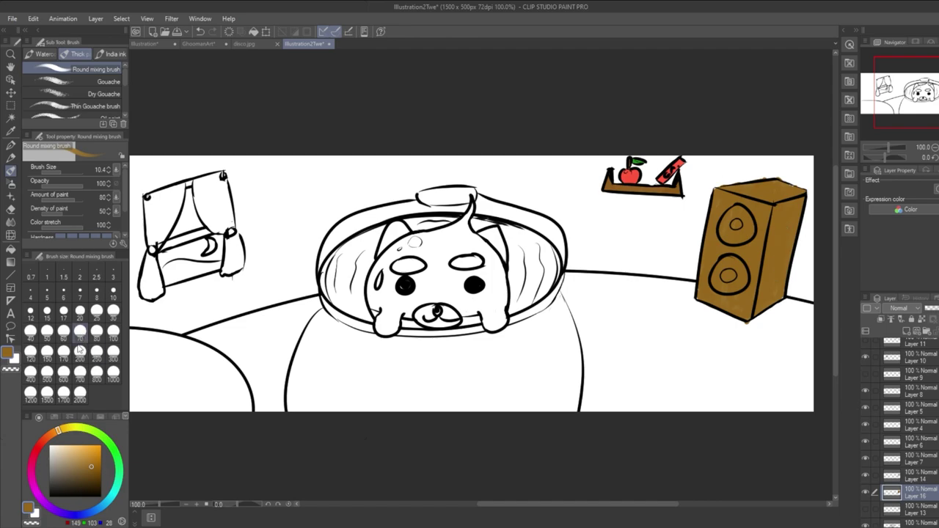
Paint both speaker cones on the front face light yellow (RGB 237, 233, 82).
left_click(71, 460)
left_click_drag(58, 430, 74, 427)
left_click_drag(82, 463, 82, 448)
mouse_move(732, 226)
left_mouse_down()
mouse_move(741, 214)
mouse_move(728, 224)
mouse_move(741, 233)
mouse_move(731, 214)
mouse_move(732, 234)
mouse_move(747, 217)
mouse_move(733, 238)
left_mouse_up()
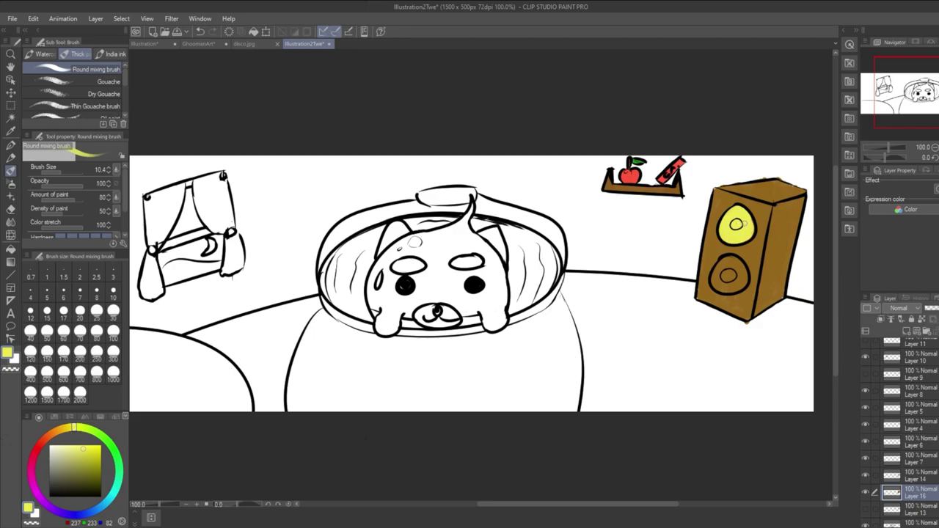
mouse_move(733, 275)
left_mouse_down()
mouse_move(723, 273)
mouse_move(735, 277)
mouse_move(738, 262)
mouse_move(719, 265)
mouse_move(716, 274)
mouse_move(737, 287)
mouse_move(740, 273)
left_mouse_up()
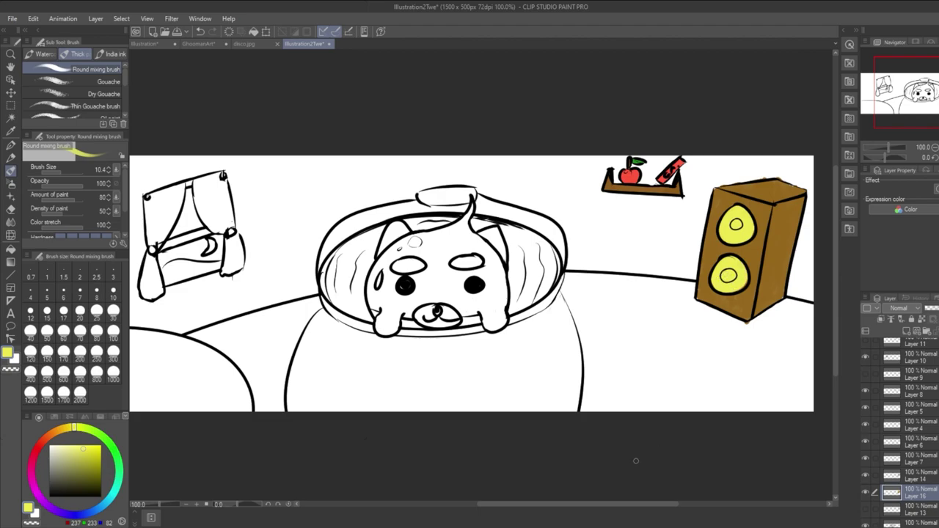
Toggle the visibility of Layer 2 and Layer 12 to identify their line art, then add a new layer above Layer 12.
left_click_drag(629, 508, 628, 512)
scroll(899, 426, "down", 2)
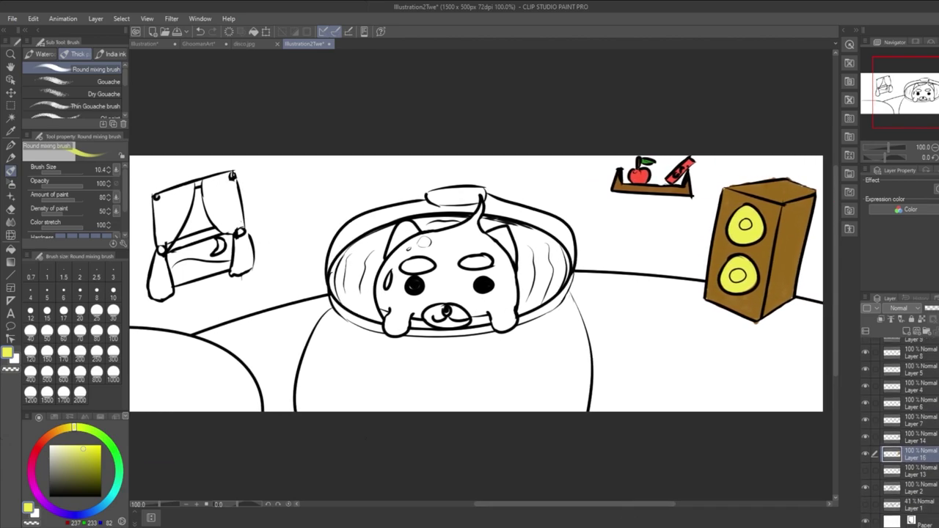
left_click(865, 486)
left_click(866, 487)
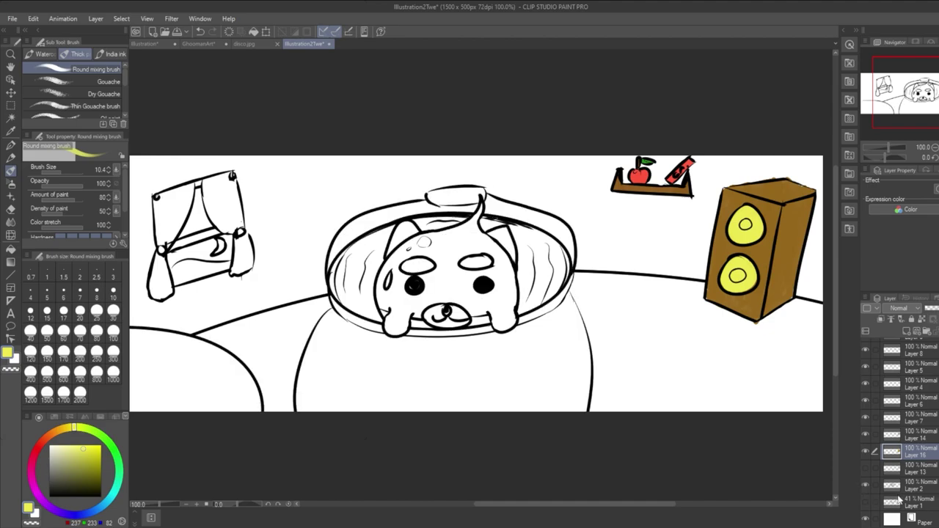
left_click_drag(656, 509, 631, 518)
scroll(901, 432, "up", 4)
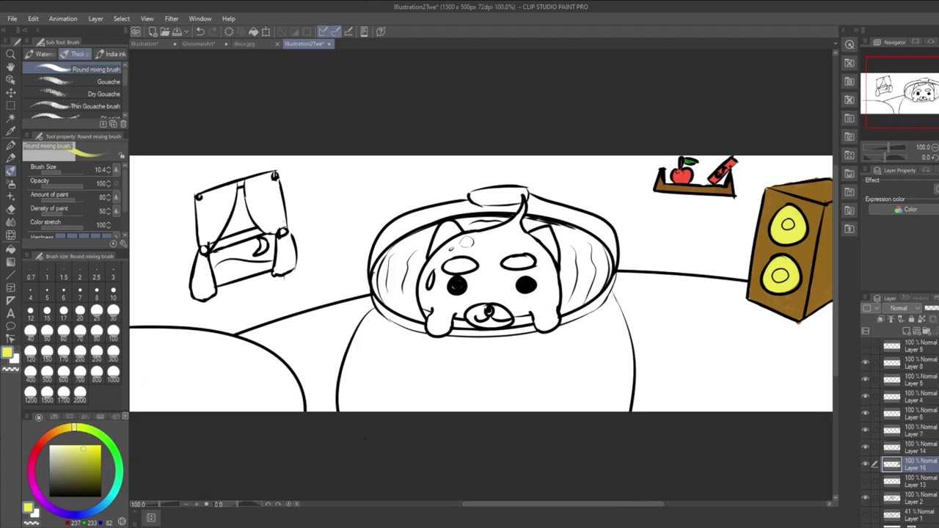
scroll(901, 433, "up", 1)
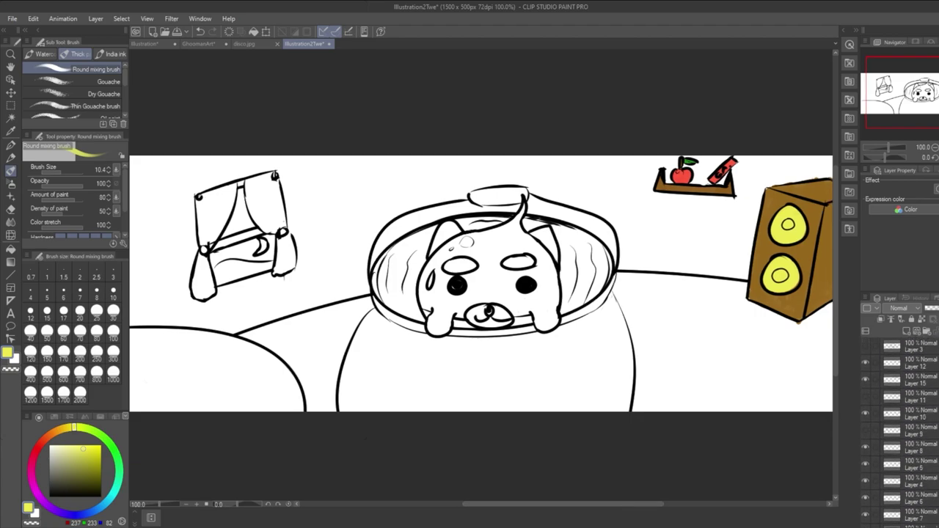
left_click(865, 364)
left_click(864, 363)
left_click(932, 370)
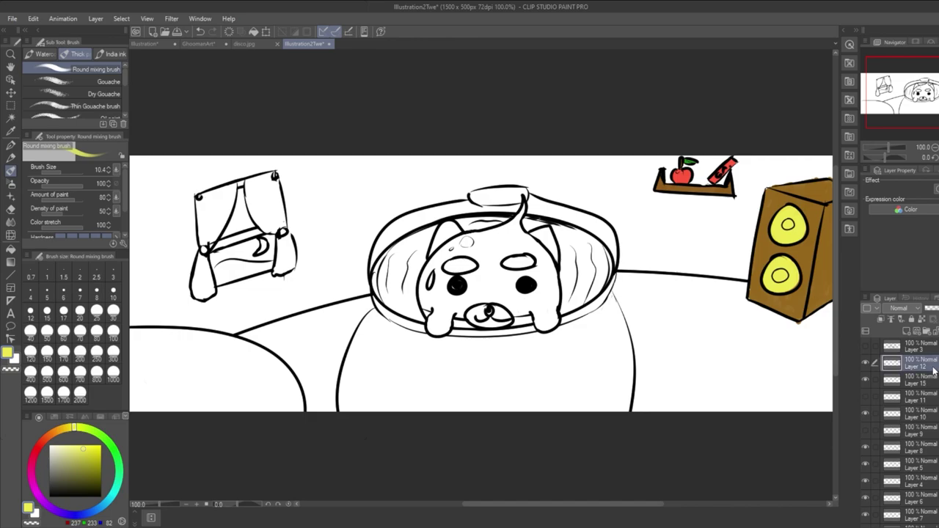
left_click(908, 332)
Set a pale cream colour (RGB 255, 243, 211), testing it with strokes on the floor and undoing them.
left_click(63, 447)
left_click(62, 433)
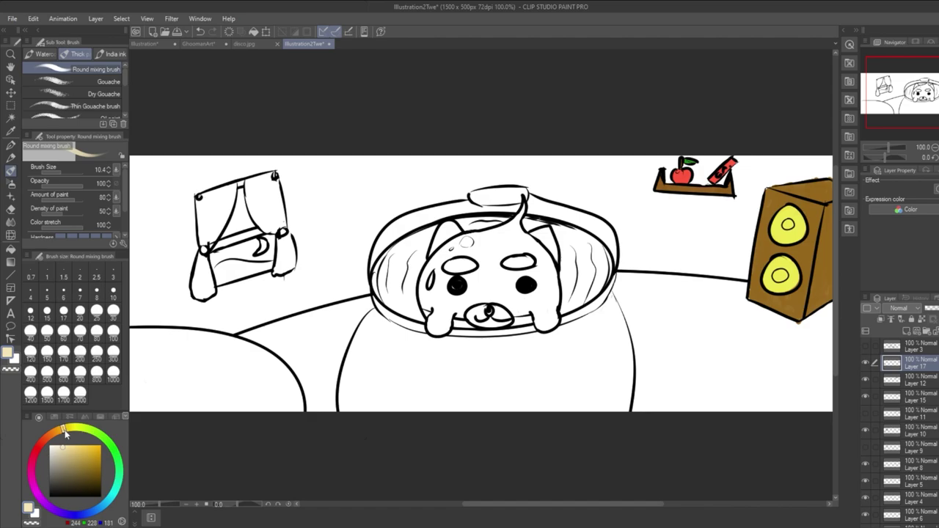
mouse_move(707, 349)
left_mouse_down()
mouse_move(724, 333)
mouse_move(711, 390)
mouse_move(730, 338)
left_mouse_up()
left_click_drag(66, 445, 58, 441)
mouse_move(721, 378)
left_mouse_down()
mouse_move(714, 332)
mouse_move(694, 384)
mouse_move(699, 396)
mouse_move(724, 336)
mouse_move(713, 398)
mouse_move(735, 347)
mouse_move(718, 364)
left_mouse_up()
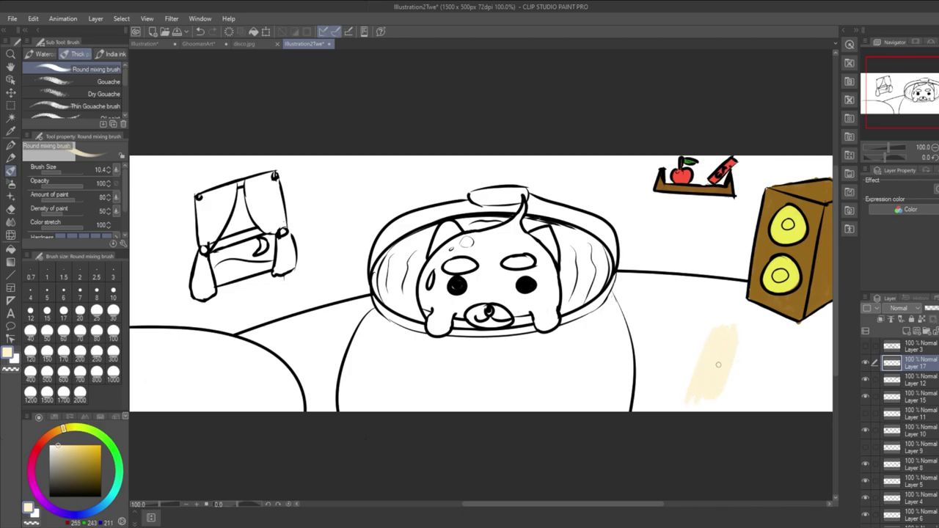
key("ctrl+z")
key("ctrl+z")
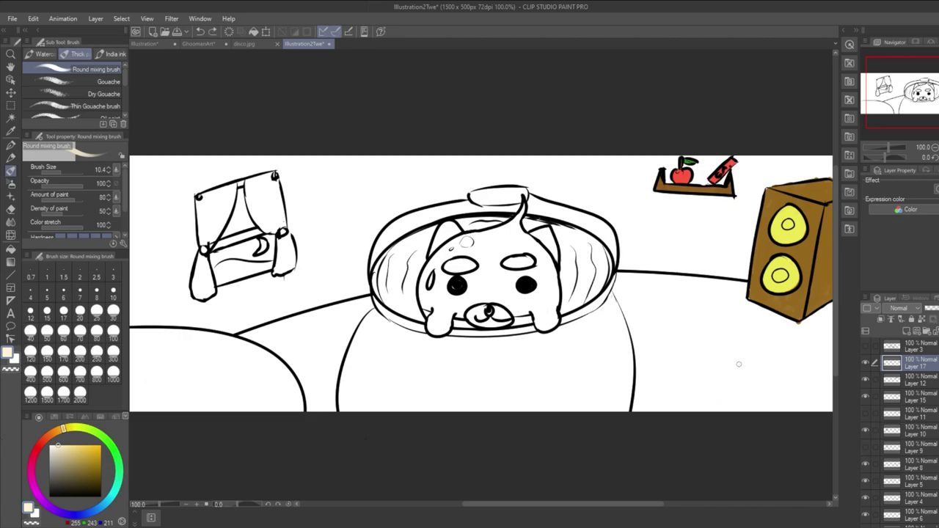
Cover the floor with pale cream across the canvas using the Soft airbrush at size 150.
key("b")
mouse_move(695, 330)
left_mouse_down()
mouse_move(658, 396)
mouse_move(636, 412)
mouse_move(621, 382)
mouse_move(685, 314)
mouse_move(713, 334)
mouse_move(728, 396)
mouse_move(762, 418)
mouse_move(742, 315)
mouse_move(737, 337)
mouse_move(774, 386)
mouse_move(799, 372)
left_mouse_up()
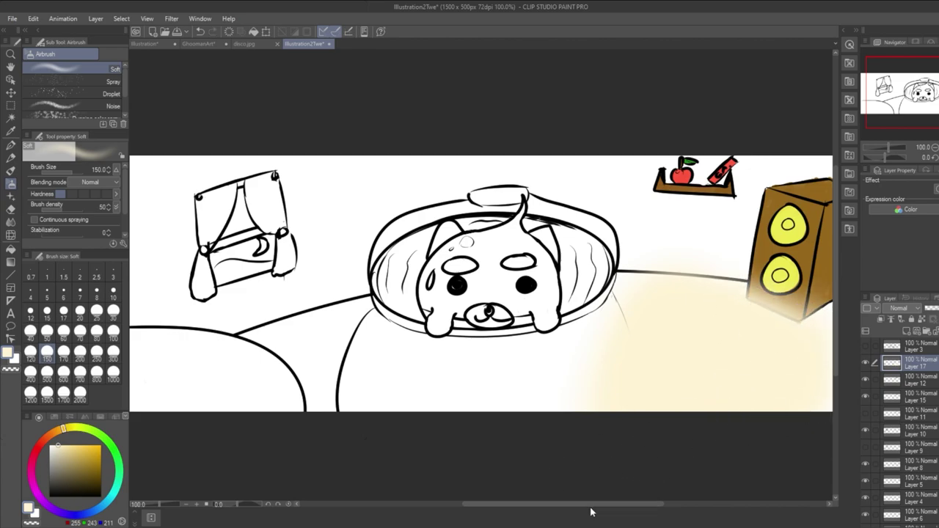
left_click_drag(655, 506, 685, 507)
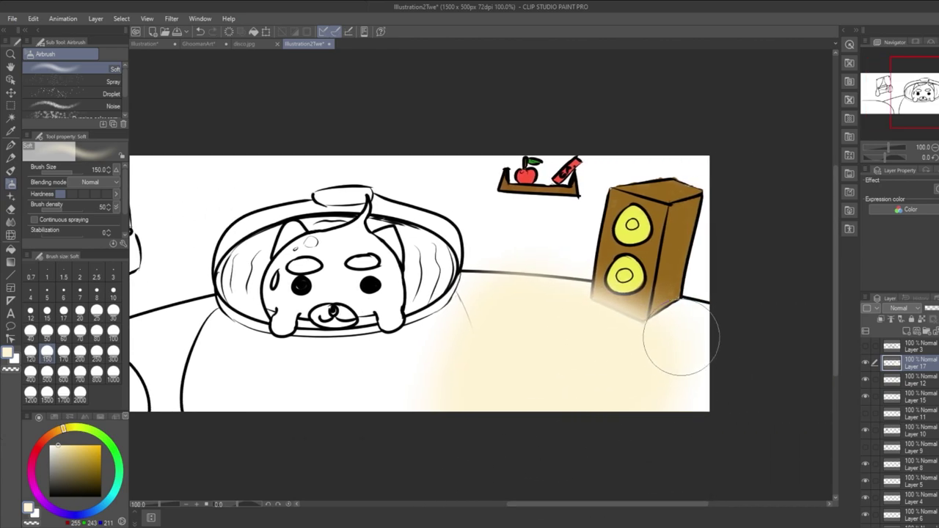
mouse_move(414, 339)
left_mouse_down()
mouse_move(303, 335)
mouse_move(210, 391)
mouse_move(198, 346)
mouse_move(220, 366)
left_mouse_up()
left_click_drag(577, 507, 516, 507)
mouse_move(408, 345)
left_mouse_down()
mouse_move(328, 386)
mouse_move(303, 382)
mouse_move(358, 344)
mouse_move(354, 388)
mouse_move(413, 372)
mouse_move(416, 359)
mouse_move(491, 374)
mouse_move(624, 362)
mouse_move(687, 308)
left_mouse_up()
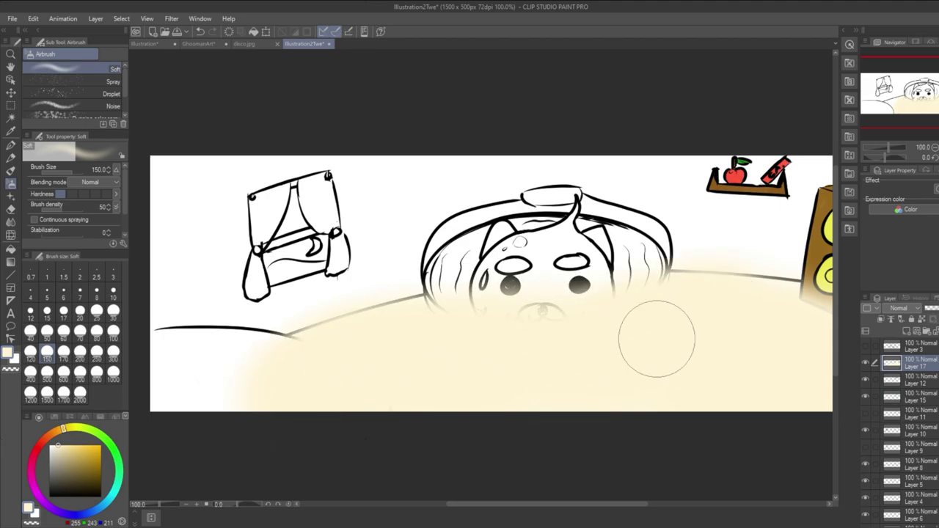
scroll(614, 509, "right", 5)
mouse_move(609, 323)
left_mouse_down()
mouse_move(608, 310)
mouse_move(611, 335)
mouse_move(662, 357)
mouse_move(695, 347)
mouse_move(690, 325)
mouse_move(653, 300)
mouse_move(597, 318)
mouse_move(655, 356)
left_mouse_up()
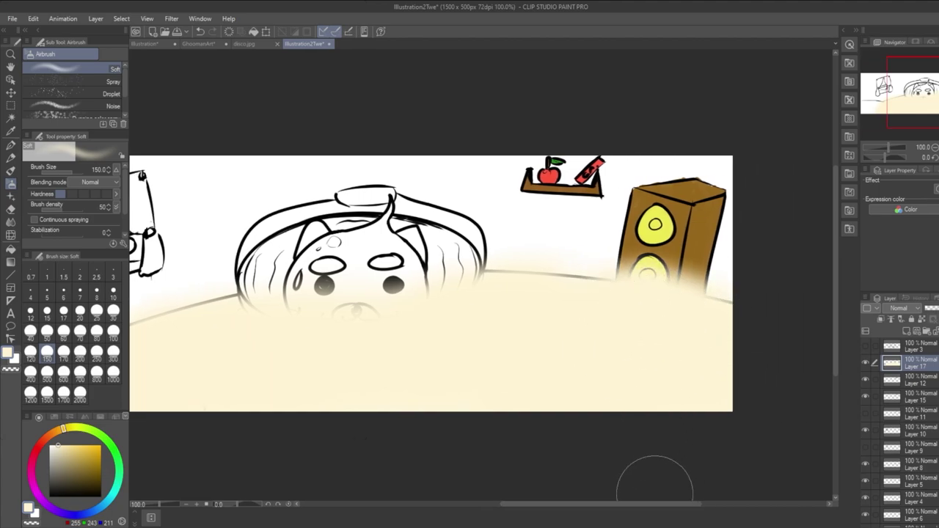
scroll(626, 510, "left", 5)
mouse_move(415, 362)
left_mouse_down()
mouse_move(362, 346)
mouse_move(301, 391)
mouse_move(276, 396)
mouse_move(289, 374)
mouse_move(336, 350)
mouse_move(530, 317)
mouse_move(671, 325)
left_mouse_up()
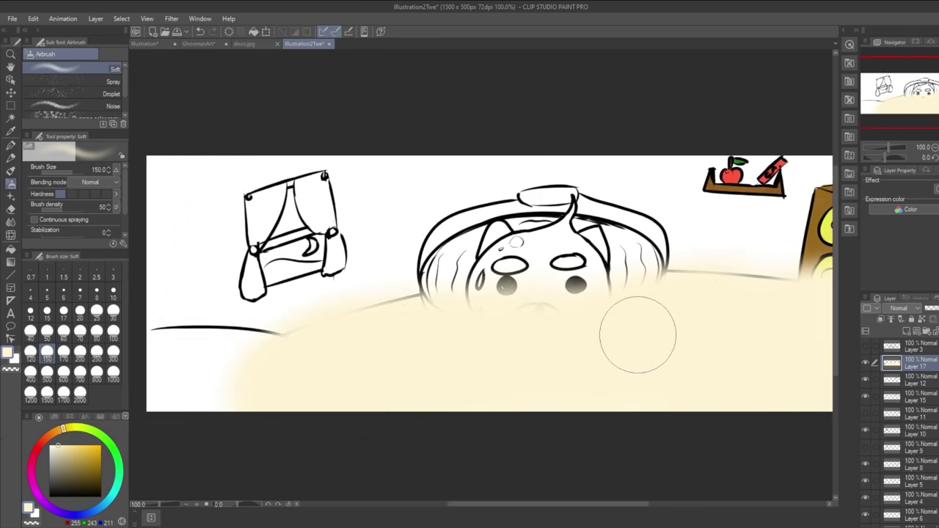
left_click_drag(612, 508, 628, 511)
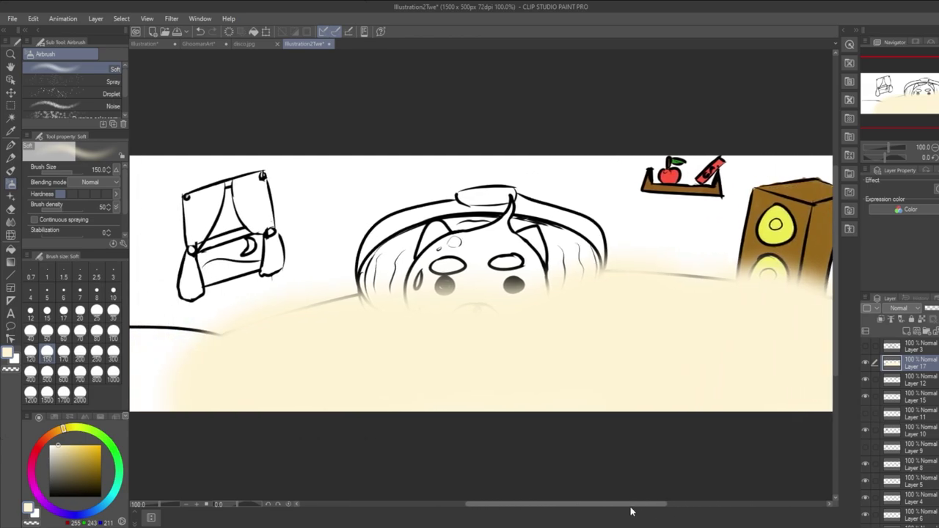
Move the cream floor layer directly above Paper, then erase the overspray above the floor line between the basket and speaker.
left_click_drag(935, 512, 933, 517)
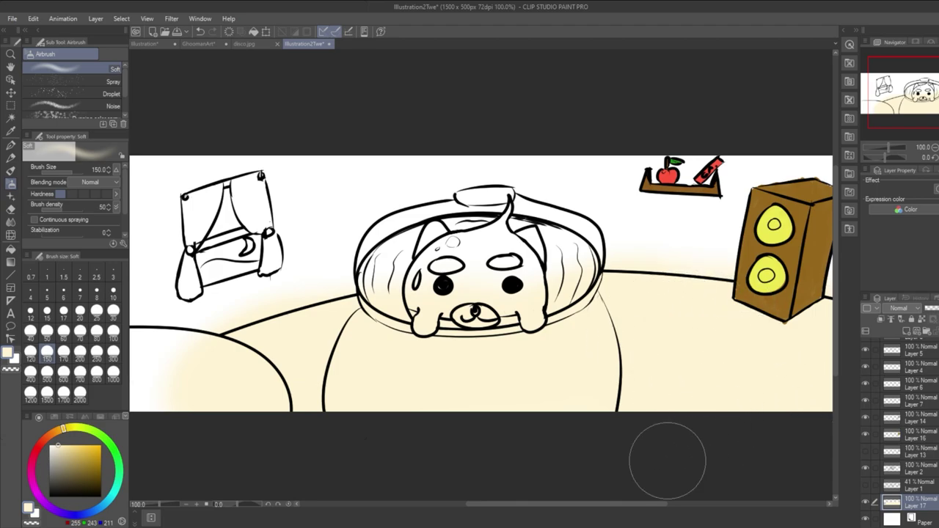
left_click_drag(618, 506, 675, 505)
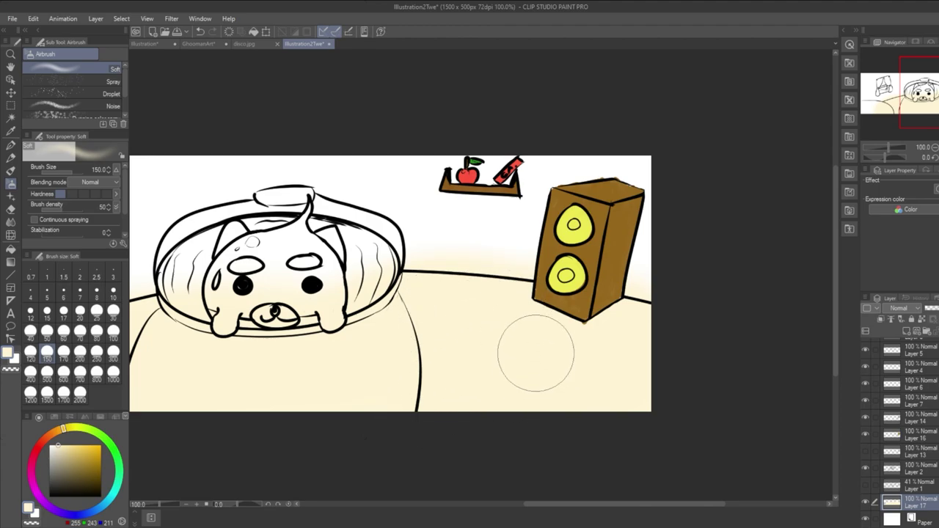
mouse_move(415, 266)
left_mouse_down()
mouse_move(490, 265)
mouse_move(493, 256)
left_mouse_up()
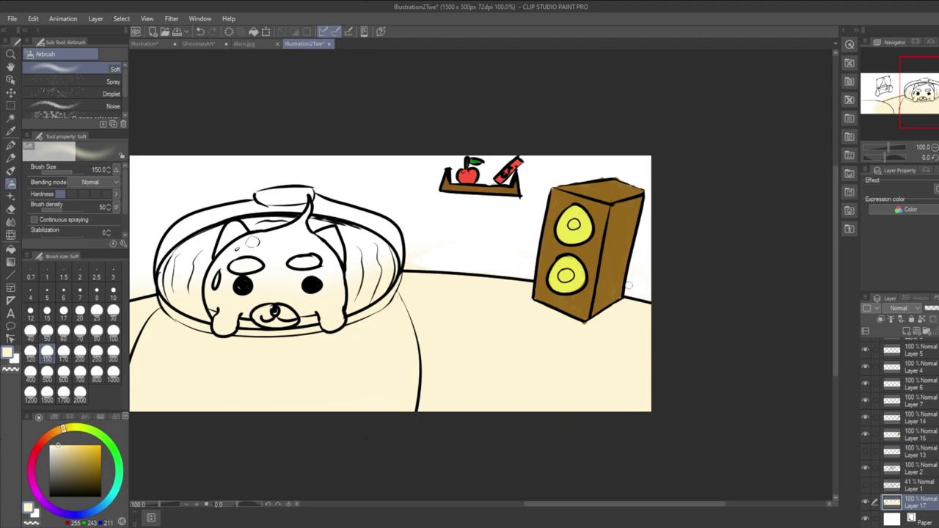
Add a new layer above the cream floor layer and set a warm golden yellow colour (RGB 255, 214, 119).
left_click_drag(587, 510, 561, 508)
left_click(908, 332)
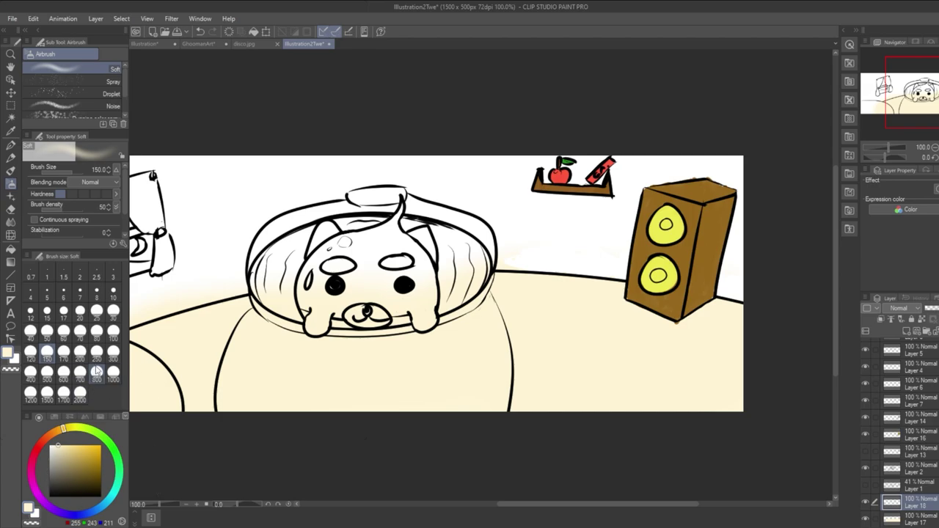
mouse_move(68, 430)
left_mouse_down()
mouse_move(32, 468)
mouse_move(44, 503)
left_mouse_up()
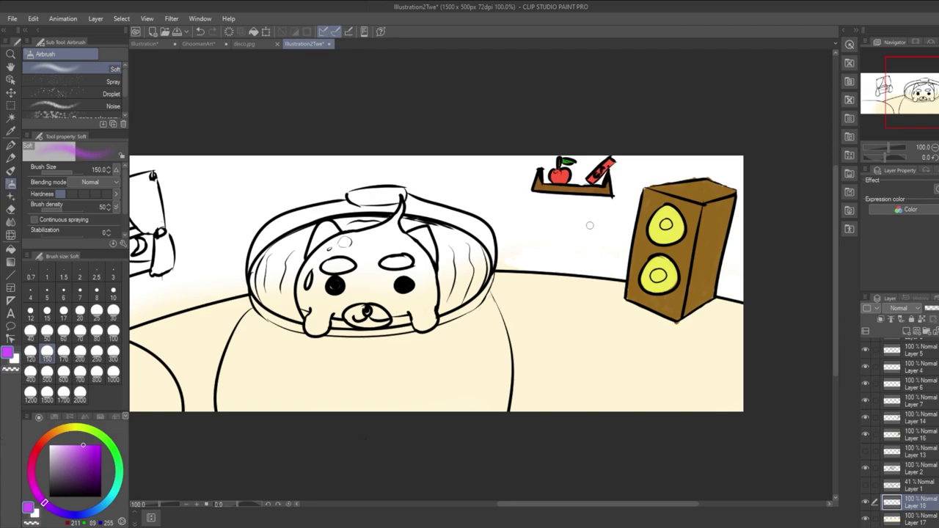
mouse_move(51, 438)
left_mouse_down()
mouse_move(83, 420)
mouse_move(116, 490)
mouse_move(91, 420)
mouse_move(60, 422)
mouse_move(76, 408)
left_mouse_up()
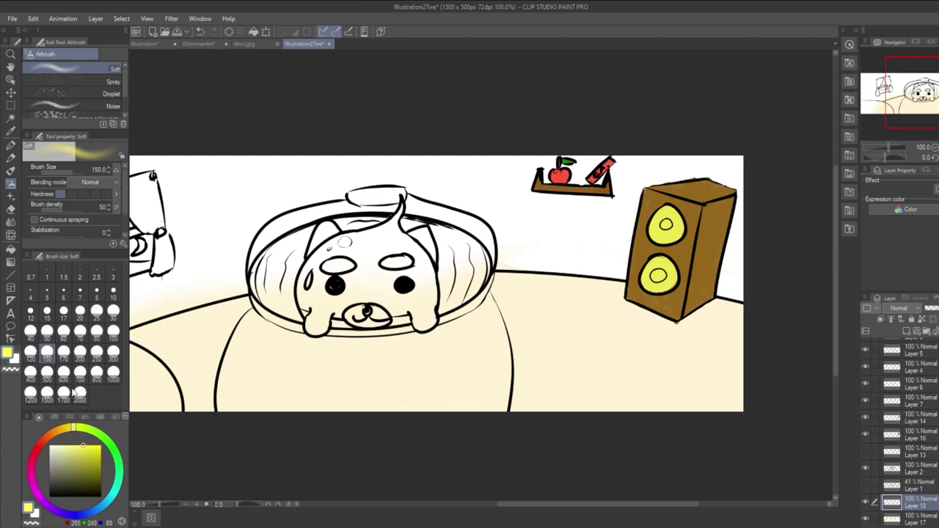
mouse_move(71, 426)
left_mouse_down()
mouse_move(59, 417)
mouse_move(61, 427)
left_mouse_up()
left_click(75, 446)
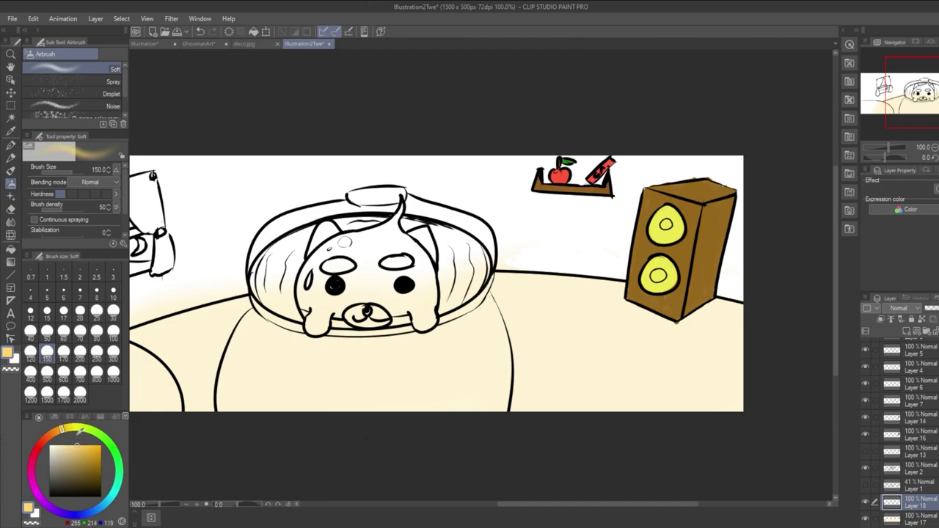
Airbrush the whole wall golden yellow at size 150, including around the window, basket, shelf and speaker.
mouse_move(535, 188)
left_mouse_down()
mouse_move(519, 225)
mouse_move(537, 233)
mouse_move(620, 164)
mouse_move(632, 168)
mouse_move(614, 225)
mouse_move(620, 249)
mouse_move(734, 173)
mouse_move(735, 269)
mouse_move(732, 239)
mouse_move(645, 180)
mouse_move(619, 149)
mouse_move(507, 174)
mouse_move(460, 195)
mouse_move(460, 218)
left_mouse_up()
mouse_move(484, 167)
left_mouse_down()
mouse_move(420, 155)
mouse_move(416, 142)
mouse_move(368, 150)
mouse_move(309, 189)
left_mouse_up()
left_click_drag(550, 509, 500, 509)
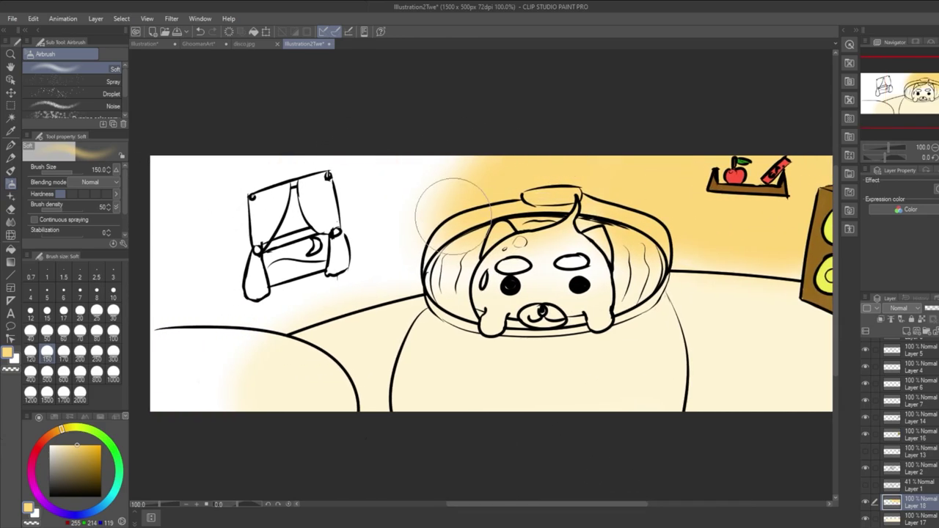
mouse_move(388, 247)
left_mouse_down()
mouse_move(447, 209)
mouse_move(453, 174)
mouse_move(407, 175)
mouse_move(395, 159)
mouse_move(370, 157)
mouse_move(343, 169)
mouse_move(254, 314)
mouse_move(171, 285)
mouse_move(224, 131)
mouse_move(250, 129)
mouse_move(261, 179)
mouse_move(286, 215)
mouse_move(269, 282)
mouse_move(357, 249)
left_mouse_up()
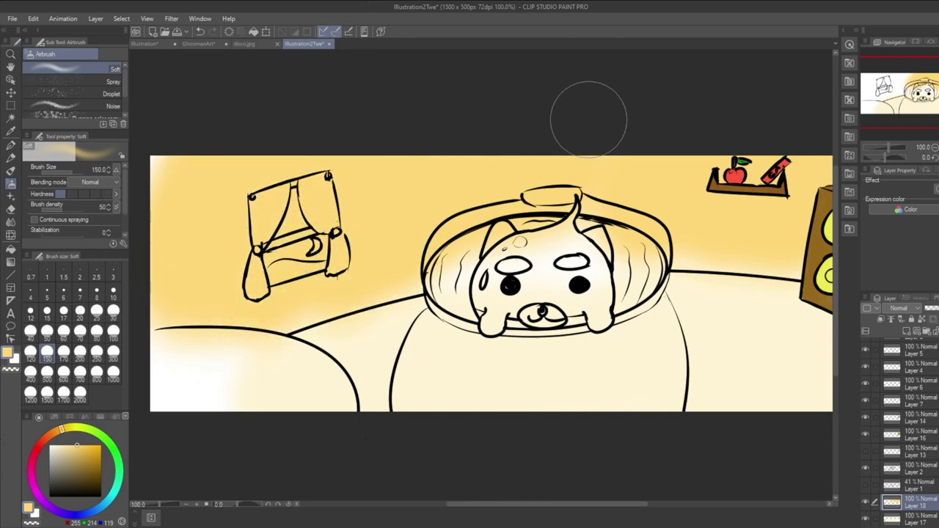
mouse_move(197, 188)
left_mouse_down()
mouse_move(216, 158)
mouse_move(224, 283)
mouse_move(158, 374)
mouse_move(151, 422)
mouse_move(229, 343)
left_mouse_up()
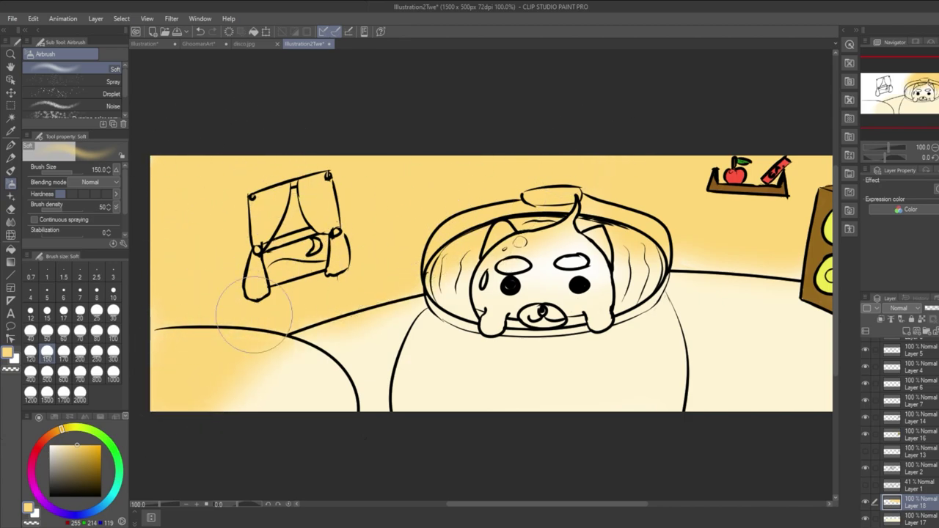
mouse_move(432, 191)
left_mouse_down()
mouse_move(609, 147)
mouse_move(658, 166)
mouse_move(650, 201)
mouse_move(610, 243)
left_mouse_up()
left_click_drag(531, 506, 598, 506)
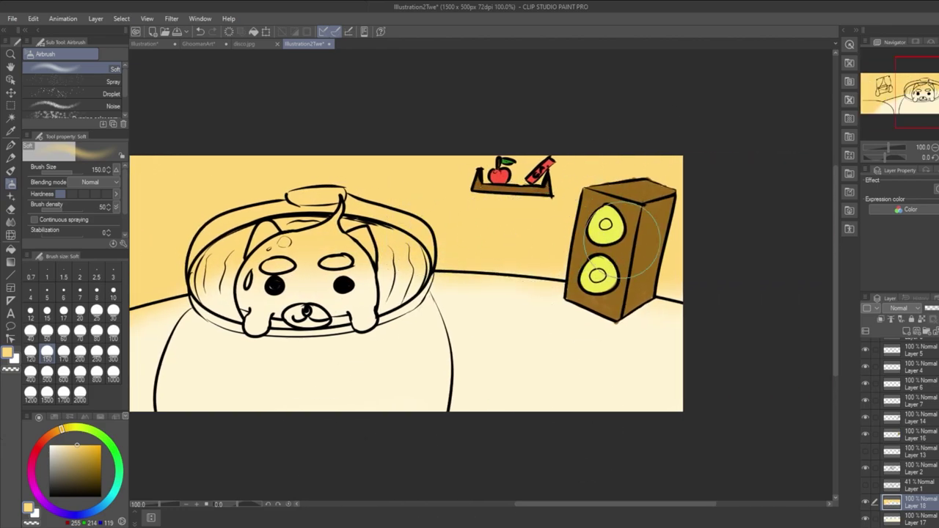
mouse_move(706, 241)
left_mouse_down()
mouse_move(677, 268)
mouse_move(677, 159)
mouse_move(688, 258)
left_mouse_up()
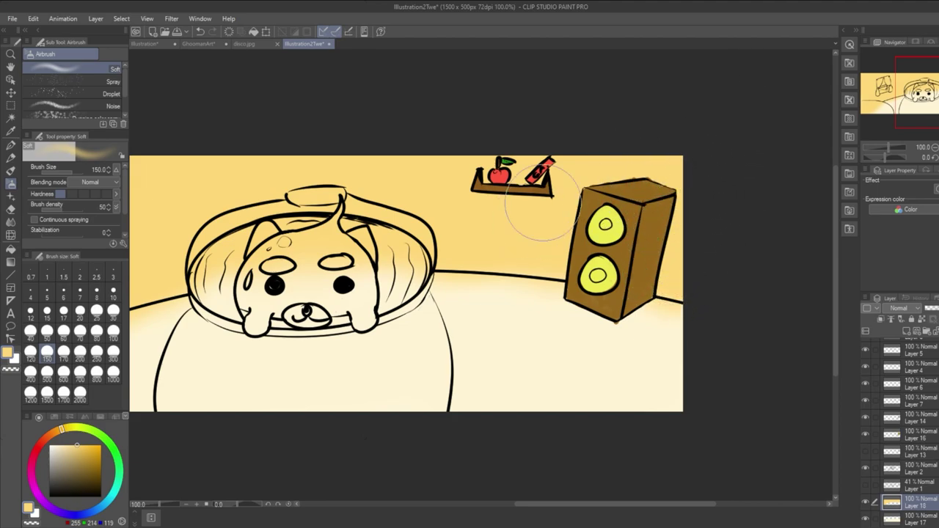
mouse_move(556, 511)
left_mouse_down()
mouse_move(500, 520)
mouse_move(508, 517)
left_mouse_up()
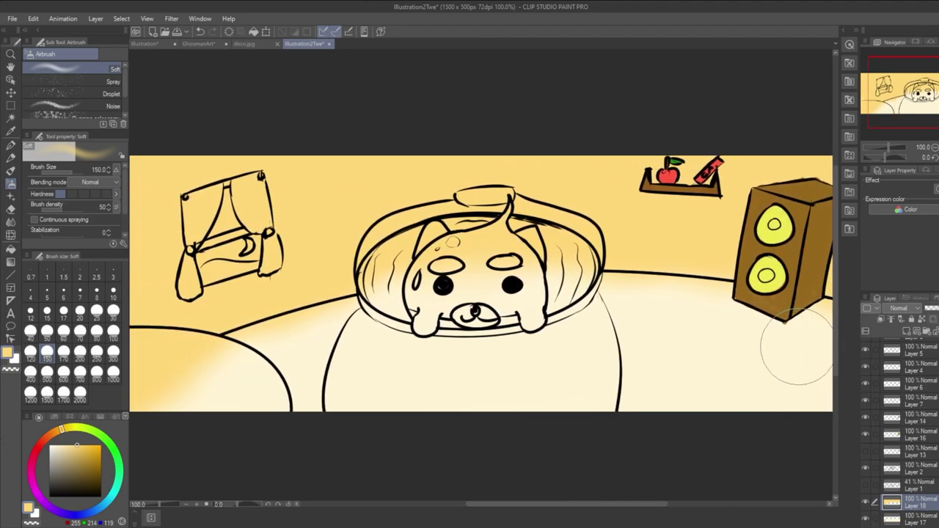
Set a reddish-brown colour (RGB 136, 64, 35), add a new layer above the golden wall layer, and switch to the Round mixing brush.
left_click_drag(88, 454, 87, 473)
mouse_move(96, 439)
left_mouse_down()
mouse_move(67, 427)
mouse_move(46, 439)
left_mouse_up()
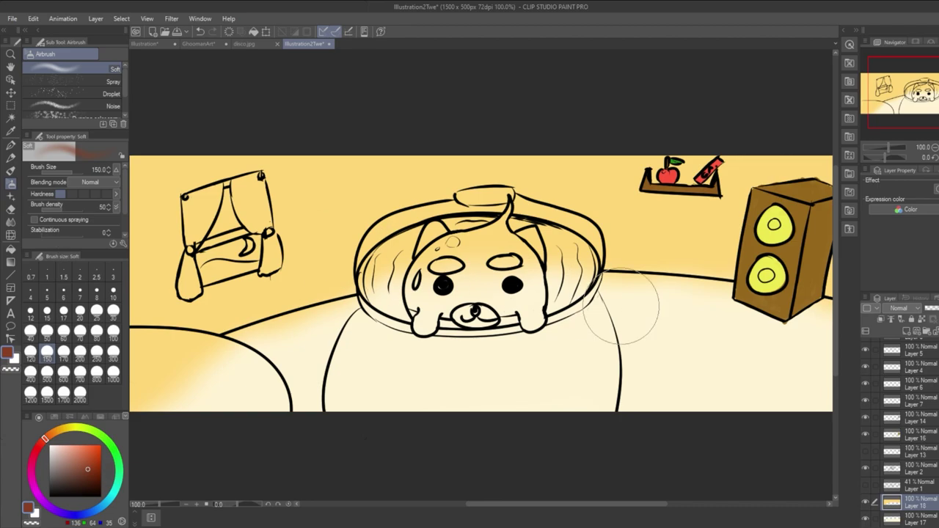
left_click(906, 331)
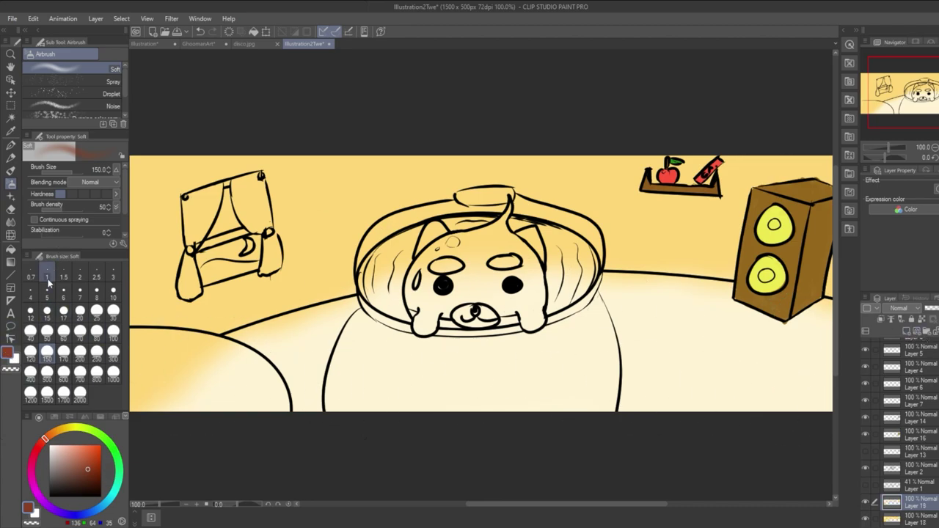
left_click(11, 171)
Paint all four sections of the window curtains brick red with the Round mixing brush at size 10.4.
mouse_move(195, 207)
left_mouse_down()
mouse_move(193, 234)
mouse_move(190, 212)
mouse_move(205, 196)
mouse_move(195, 231)
mouse_move(207, 197)
mouse_move(191, 234)
mouse_move(191, 216)
mouse_move(199, 229)
mouse_move(215, 196)
left_mouse_up()
left_click(88, 458)
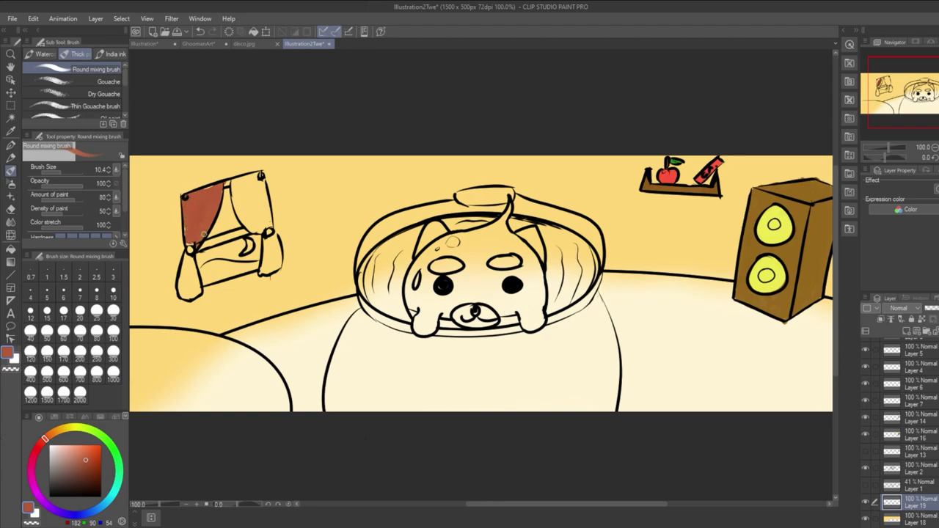
left_click_drag(189, 293, 189, 267)
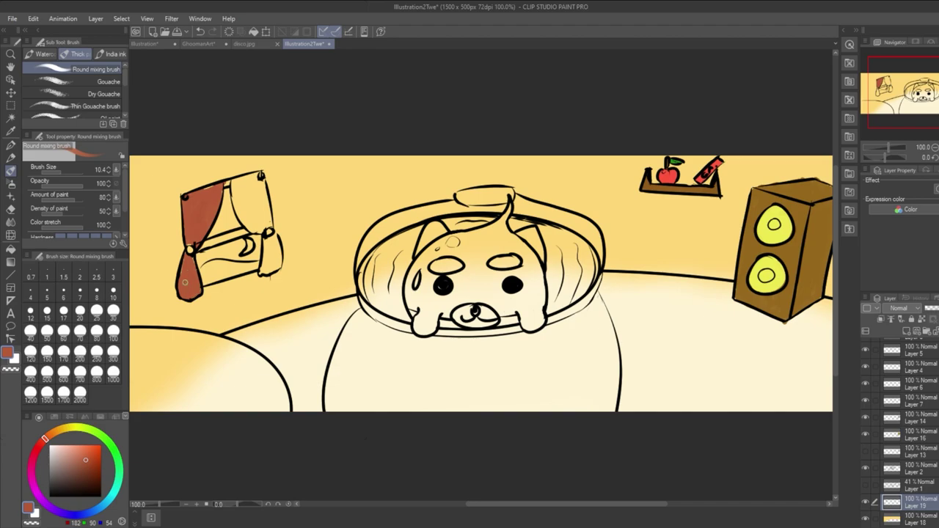
mouse_move(272, 249)
left_mouse_down()
mouse_move(268, 263)
mouse_move(270, 245)
left_mouse_up()
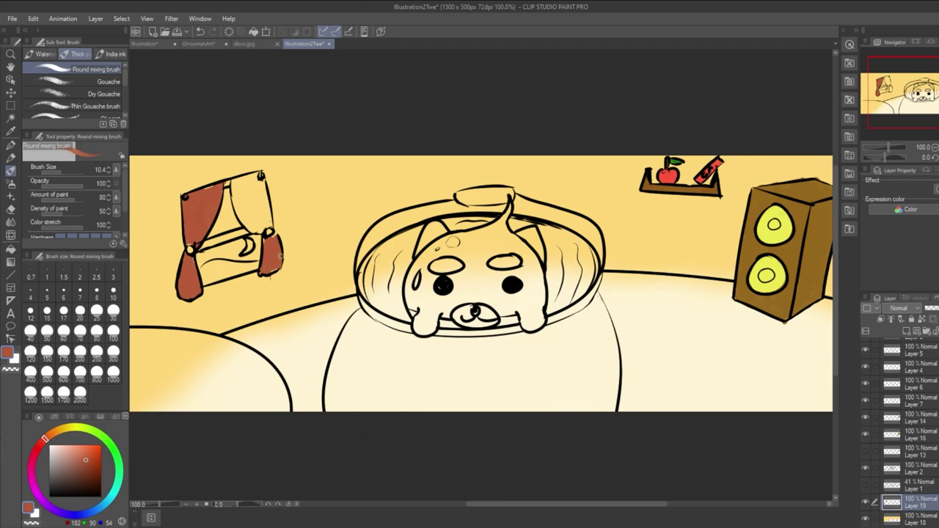
mouse_move(247, 198)
left_mouse_down()
mouse_move(242, 219)
mouse_move(237, 208)
mouse_move(257, 220)
mouse_move(261, 198)
mouse_move(253, 188)
mouse_move(241, 192)
left_mouse_up()
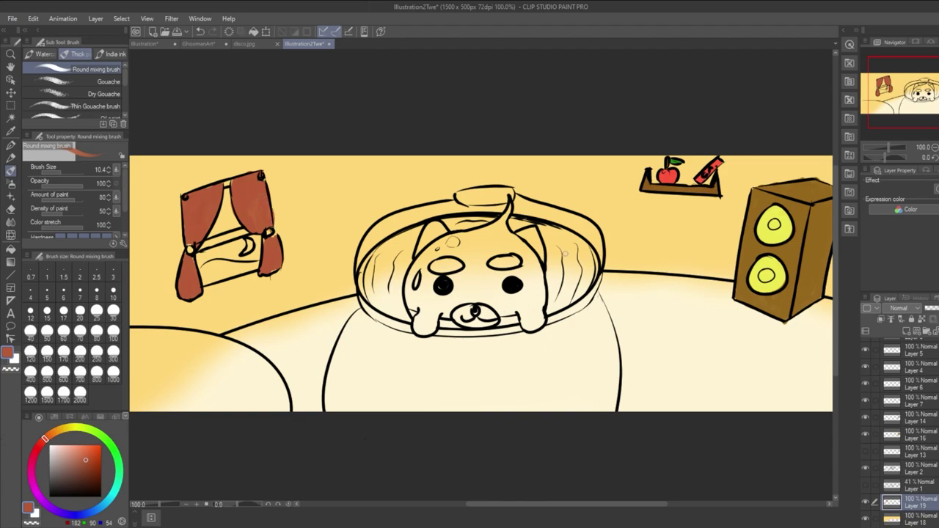
Add a new layer above the curtain layer and fill the rounded shape in the artwork's lower-left corner dark brown (RGB 114, 82, 41).
left_click_drag(570, 504, 519, 515)
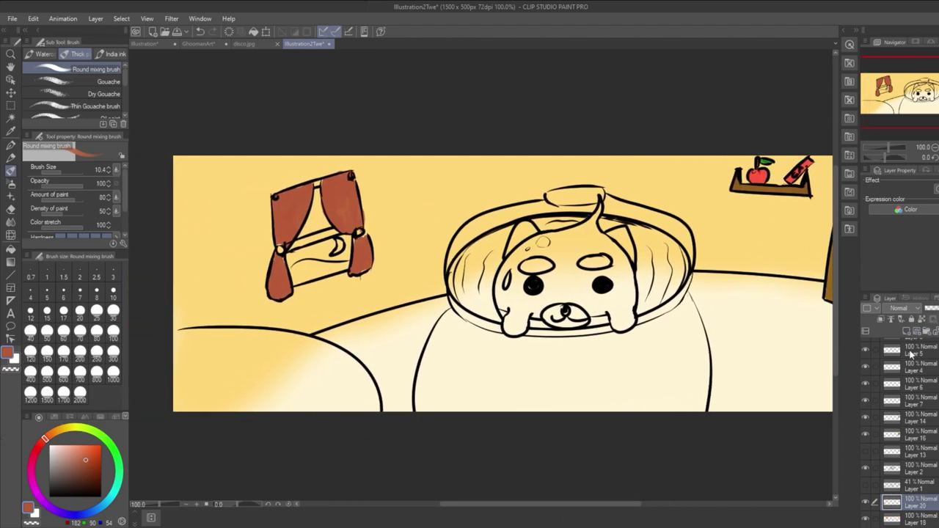
mouse_move(82, 459)
left_mouse_down()
mouse_move(51, 433)
mouse_move(86, 469)
left_mouse_up()
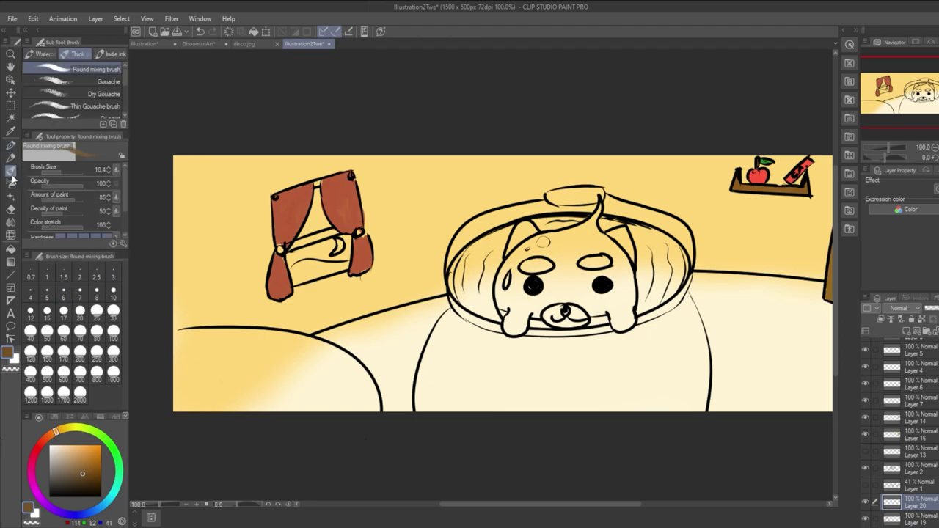
mouse_move(182, 374)
left_mouse_down()
mouse_move(218, 410)
mouse_move(192, 415)
mouse_move(177, 369)
mouse_move(233, 416)
mouse_move(177, 342)
left_mouse_up()
mouse_move(238, 411)
left_mouse_down()
mouse_move(220, 414)
mouse_move(166, 362)
left_mouse_up()
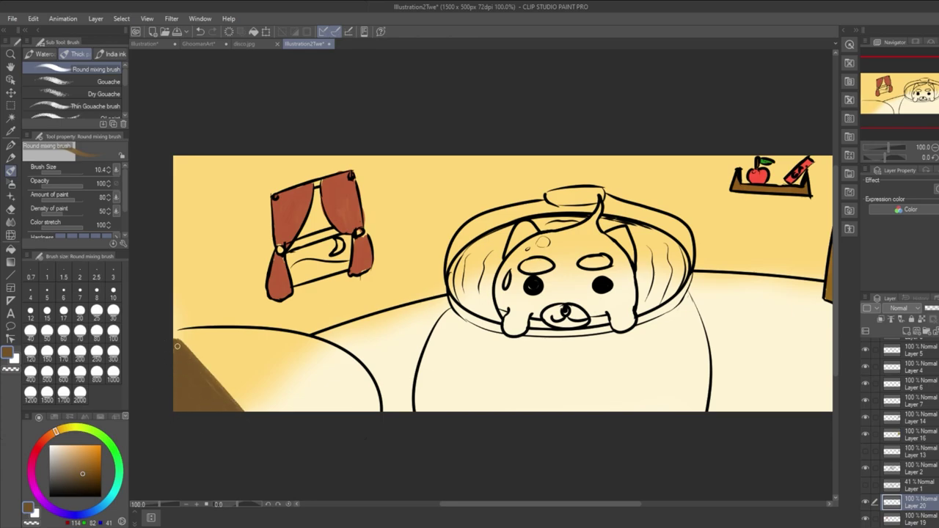
mouse_move(201, 376)
left_mouse_down()
mouse_move(262, 421)
mouse_move(191, 342)
mouse_move(271, 408)
mouse_move(225, 352)
mouse_move(283, 412)
mouse_move(243, 355)
mouse_move(290, 406)
mouse_move(253, 358)
mouse_move(308, 412)
mouse_move(267, 351)
mouse_move(297, 395)
mouse_move(308, 391)
mouse_move(294, 363)
mouse_move(333, 419)
mouse_move(314, 377)
mouse_move(338, 415)
mouse_move(325, 374)
mouse_move(353, 423)
mouse_move(337, 366)
mouse_move(369, 415)
mouse_move(361, 379)
mouse_move(375, 409)
left_mouse_up()
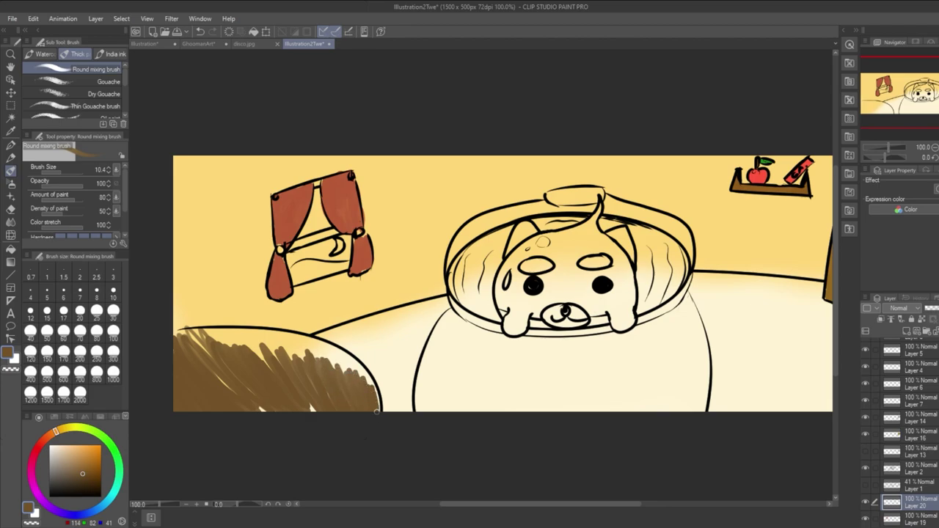
mouse_move(367, 381)
left_mouse_down()
mouse_move(310, 405)
mouse_move(319, 425)
mouse_move(247, 375)
mouse_move(260, 412)
mouse_move(206, 358)
mouse_move(207, 349)
mouse_move(284, 353)
mouse_move(254, 342)
mouse_move(328, 365)
mouse_move(325, 354)
mouse_move(354, 361)
mouse_move(370, 382)
mouse_move(343, 351)
mouse_move(352, 372)
mouse_move(261, 338)
mouse_move(247, 345)
mouse_move(263, 361)
mouse_move(252, 349)
mouse_move(179, 337)
mouse_move(236, 335)
left_mouse_up()
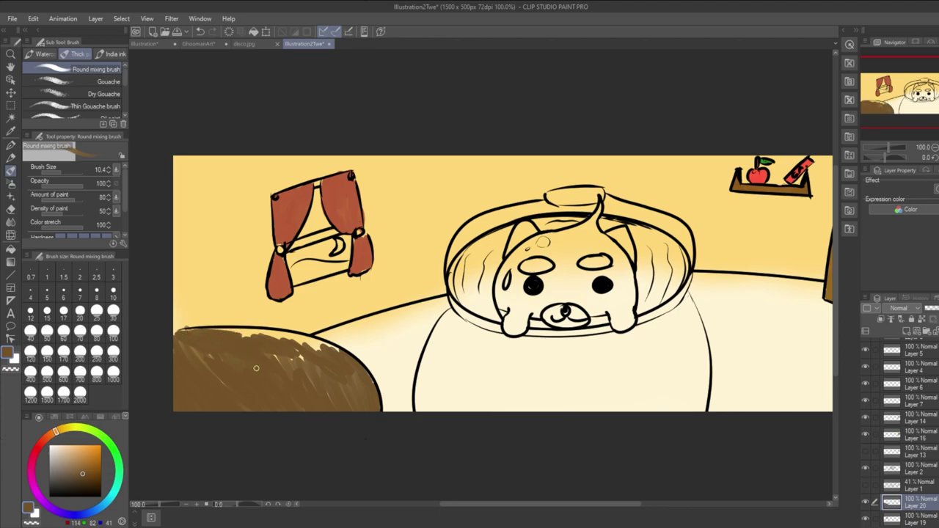
mouse_move(258, 335)
left_mouse_down()
mouse_move(273, 336)
mouse_move(266, 329)
mouse_move(335, 355)
left_mouse_up()
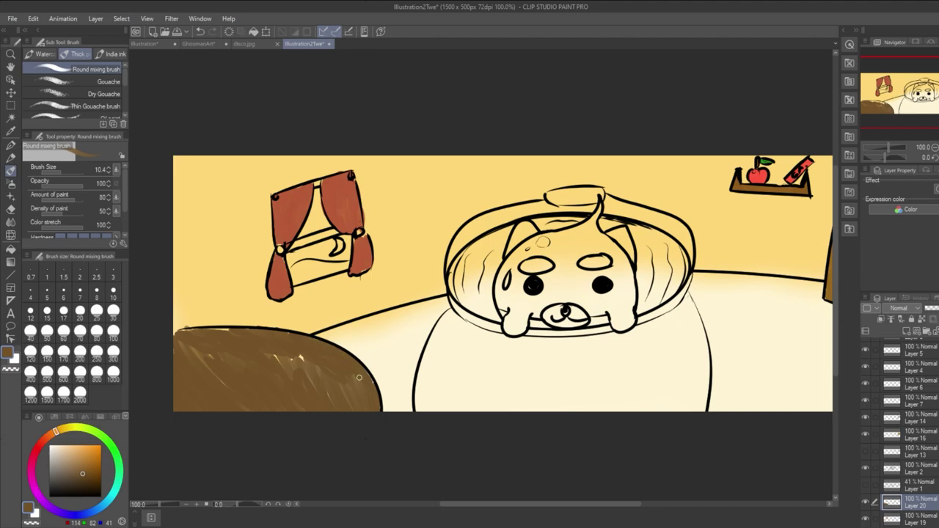
mouse_move(330, 387)
left_mouse_down()
mouse_move(302, 363)
mouse_move(305, 394)
left_mouse_up()
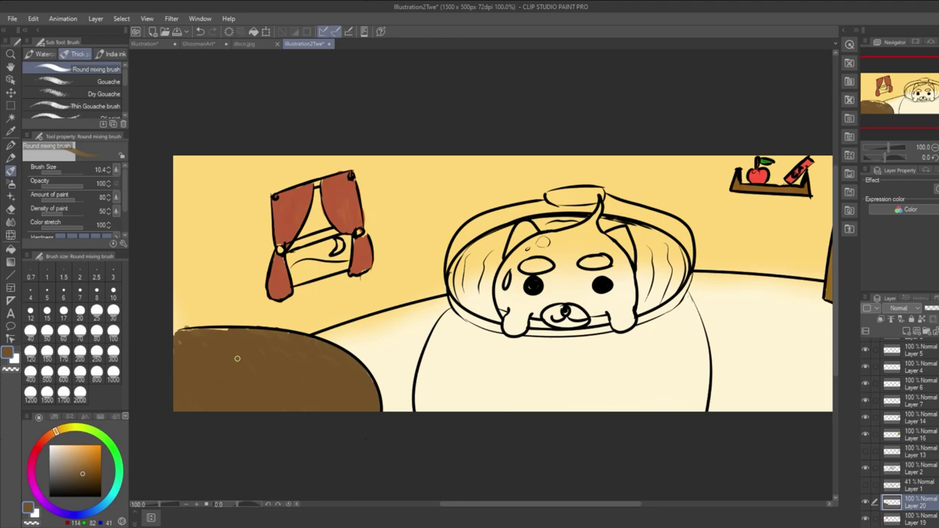
mouse_move(200, 335)
left_mouse_down()
mouse_move(217, 328)
mouse_move(203, 334)
left_mouse_up()
Add a new layer above the dark brown shape's layer and set the drawing colour to black.
left_click_drag(552, 514, 585, 521)
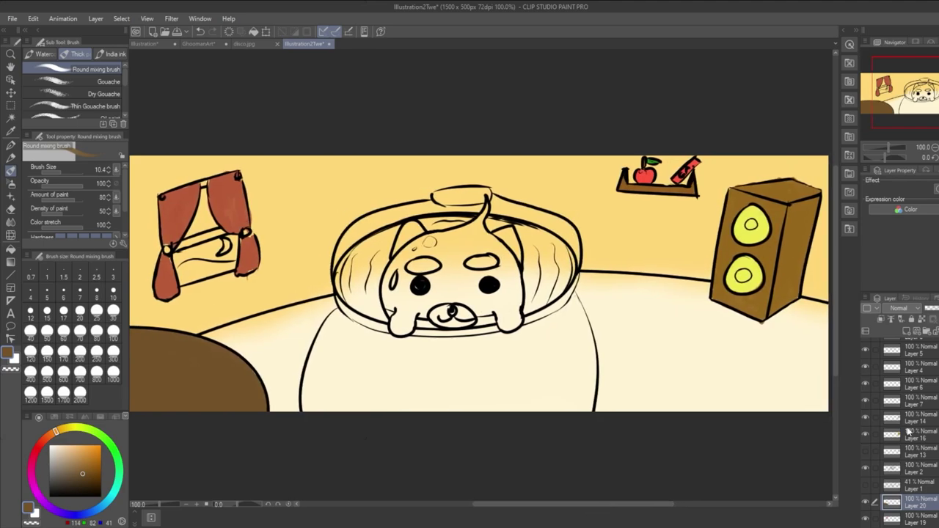
scroll(929, 372, "down", 1)
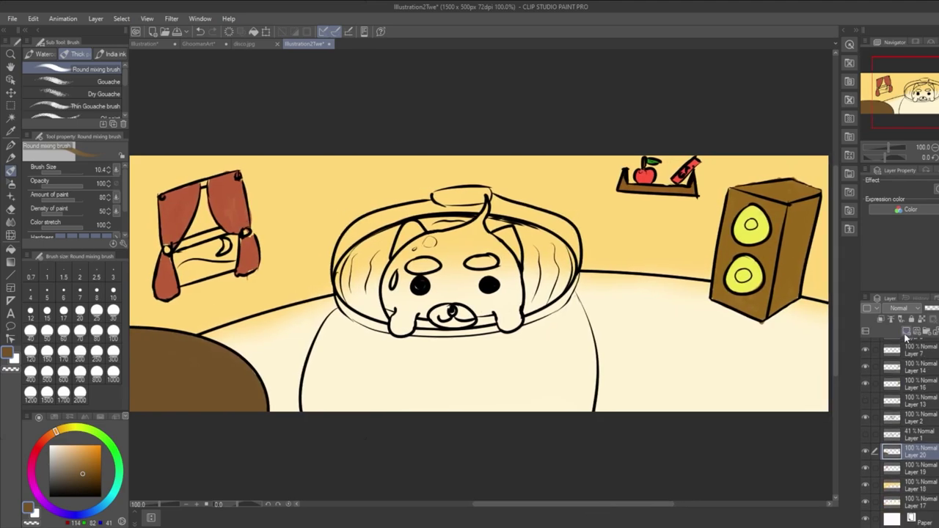
left_click(905, 331)
left_click_drag(62, 466, 59, 505)
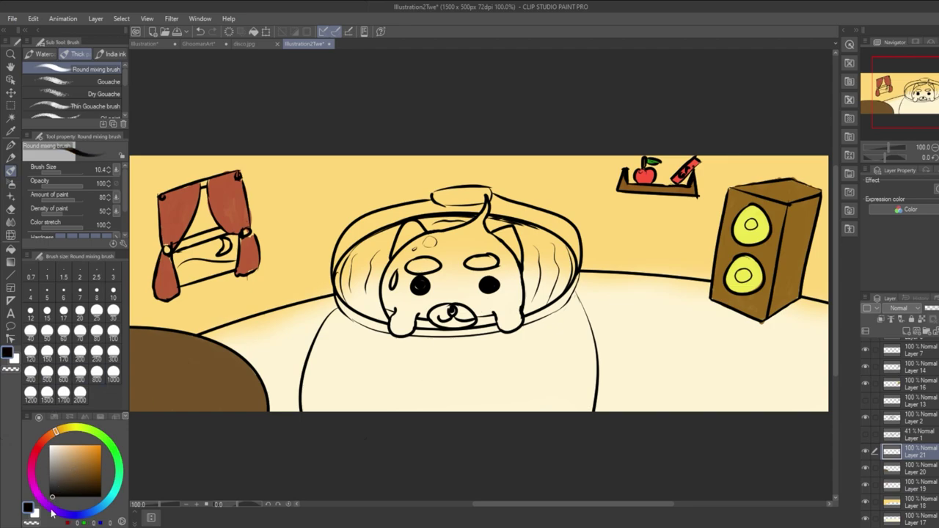
left_click(11, 184)
mouse_move(369, 389)
left_mouse_down()
mouse_move(341, 394)
mouse_move(349, 365)
mouse_move(410, 448)
mouse_move(426, 444)
mouse_move(433, 401)
mouse_move(474, 382)
mouse_move(497, 433)
mouse_move(518, 422)
mouse_move(552, 364)
mouse_move(565, 415)
mouse_move(554, 385)
mouse_move(550, 405)
mouse_move(550, 397)
mouse_move(460, 363)
mouse_move(349, 377)
mouse_move(308, 432)
left_mouse_up()
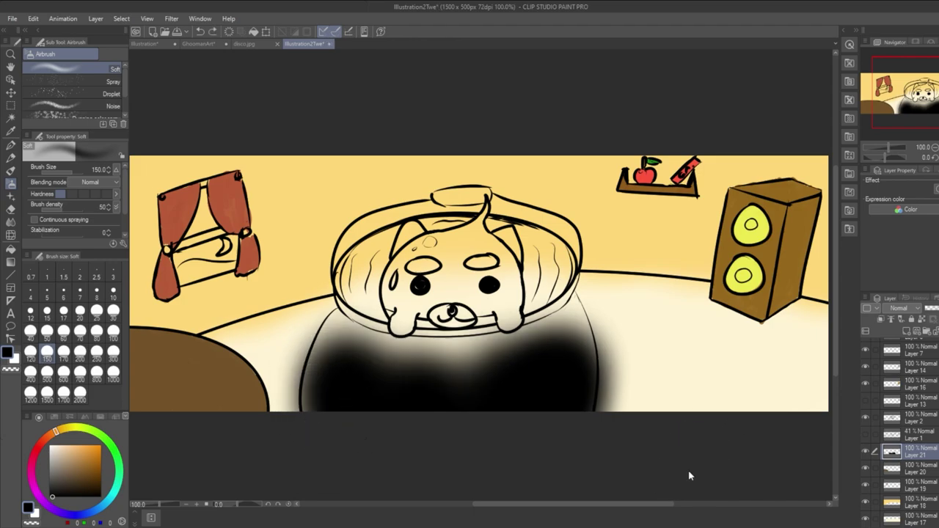
key("ctrl+z")
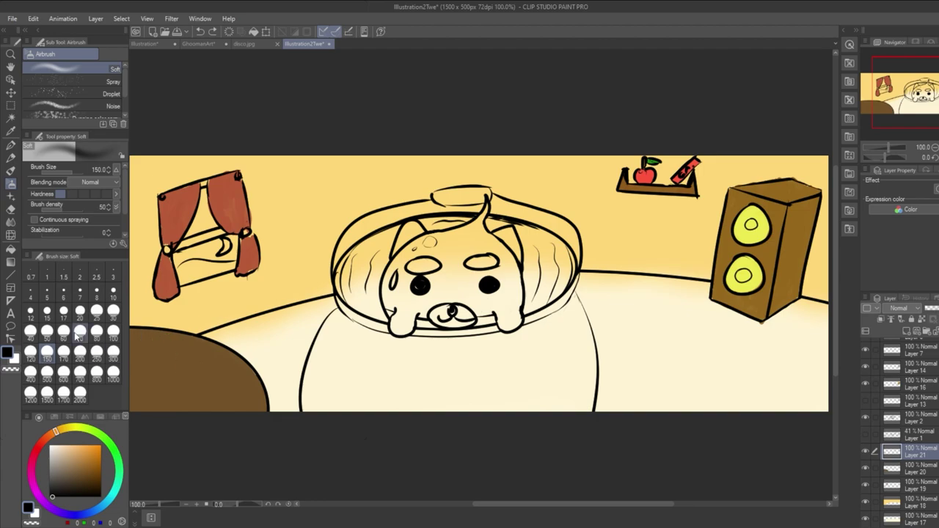
Cover the rounded body below the dog's basket in black with the Dry Gouache brush at size 80.
left_click(11, 171)
left_click(67, 167)
mouse_move(344, 343)
left_mouse_down()
mouse_move(333, 401)
mouse_move(327, 373)
left_mouse_up()
key("ctrl+z")
left_click(107, 94)
mouse_move(337, 330)
left_mouse_down()
mouse_move(329, 404)
mouse_move(317, 420)
mouse_move(350, 385)
mouse_move(374, 429)
mouse_move(399, 360)
mouse_move(451, 427)
mouse_move(472, 367)
mouse_move(442, 417)
mouse_move(419, 422)
mouse_move(443, 346)
mouse_move(454, 414)
mouse_move(505, 352)
mouse_move(515, 418)
mouse_move(553, 327)
mouse_move(576, 321)
mouse_move(578, 297)
mouse_move(570, 417)
mouse_move(582, 361)
mouse_move(536, 414)
mouse_move(440, 417)
mouse_move(357, 369)
mouse_move(362, 374)
mouse_move(304, 421)
mouse_move(388, 365)
mouse_move(413, 405)
mouse_move(462, 371)
mouse_move(448, 412)
mouse_move(480, 374)
mouse_move(509, 367)
mouse_move(507, 404)
mouse_move(466, 370)
mouse_move(448, 370)
mouse_move(409, 397)
mouse_move(501, 324)
mouse_move(506, 366)
mouse_move(523, 356)
mouse_move(501, 352)
mouse_move(563, 332)
left_mouse_up()
mouse_move(479, 374)
left_mouse_down()
mouse_move(470, 349)
mouse_move(354, 350)
mouse_move(386, 351)
mouse_move(355, 350)
mouse_move(339, 333)
mouse_move(402, 370)
mouse_move(383, 352)
mouse_move(520, 377)
mouse_move(468, 359)
mouse_move(500, 355)
mouse_move(482, 348)
mouse_move(543, 338)
left_mouse_up()
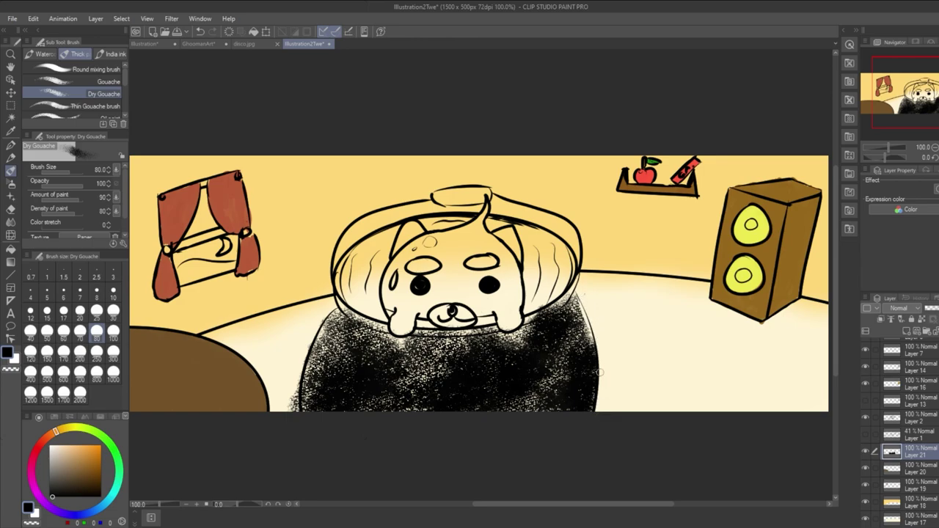
Go over the black body again with Dry Gouache to close the speckled gaps, undoing strokes that stray.
mouse_move(584, 330)
left_mouse_down()
mouse_move(587, 308)
mouse_move(593, 325)
mouse_move(596, 301)
mouse_move(603, 349)
mouse_move(598, 324)
left_mouse_up()
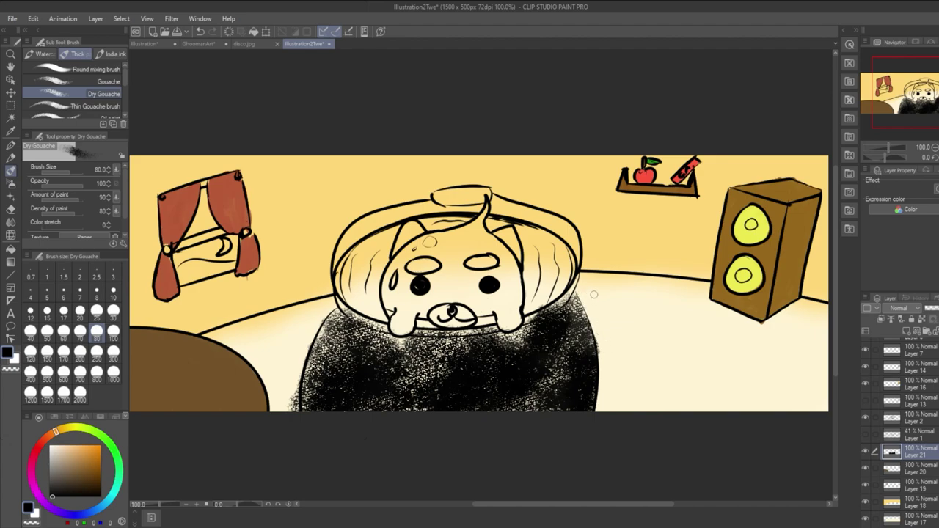
mouse_move(311, 327)
left_mouse_down()
mouse_move(297, 430)
mouse_move(292, 365)
mouse_move(299, 381)
mouse_move(332, 379)
mouse_move(322, 423)
mouse_move(343, 342)
mouse_move(332, 372)
mouse_move(357, 355)
mouse_move(381, 418)
mouse_move(414, 420)
mouse_move(407, 366)
mouse_move(430, 408)
mouse_move(444, 380)
mouse_move(449, 394)
mouse_move(478, 378)
mouse_move(498, 413)
mouse_move(529, 371)
mouse_move(553, 406)
mouse_move(562, 358)
mouse_move(521, 409)
mouse_move(489, 361)
mouse_move(412, 392)
mouse_move(434, 371)
mouse_move(414, 367)
mouse_move(381, 392)
mouse_move(366, 428)
mouse_move(383, 384)
mouse_move(365, 354)
mouse_move(366, 388)
mouse_move(368, 366)
mouse_move(352, 343)
mouse_move(380, 376)
mouse_move(433, 384)
mouse_move(473, 359)
mouse_move(539, 353)
mouse_move(557, 343)
mouse_move(548, 339)
mouse_move(575, 347)
mouse_move(514, 414)
mouse_move(527, 398)
mouse_move(409, 360)
mouse_move(361, 325)
mouse_move(499, 330)
left_mouse_up()
key("ctrl+z")
left_click_drag(415, 335, 483, 328)
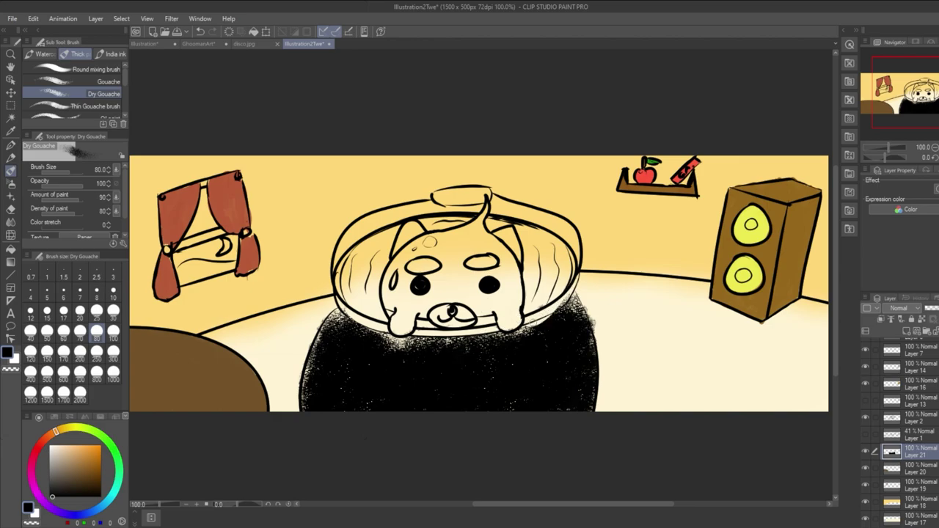
key("ctrl+z")
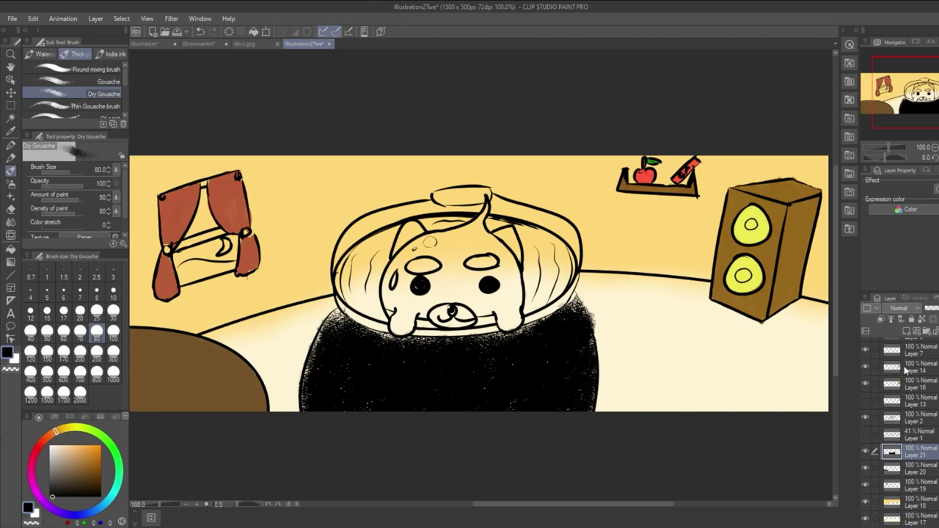
Add a new layer and paint the basket's lower rim yellow (RGB 255, 250, 103) with the Thin Gouache brush at size 20.
left_click(907, 332)
left_click(73, 427)
left_click(80, 445)
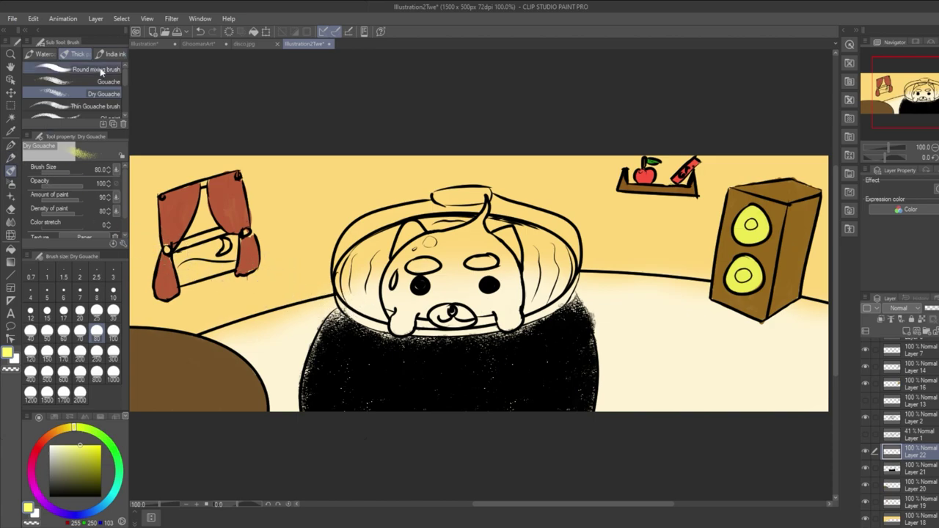
scroll(124, 87, "down", 2)
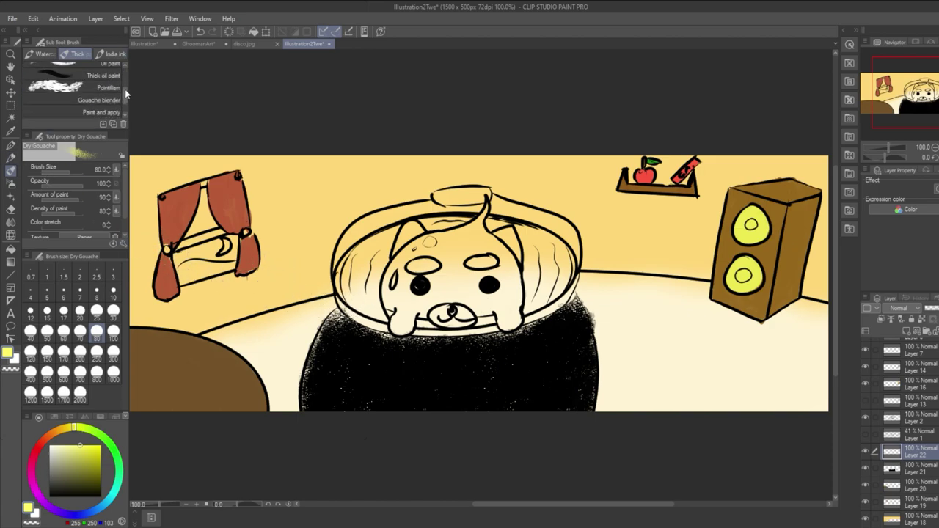
left_click(101, 81)
mouse_move(343, 302)
left_mouse_down()
mouse_move(385, 328)
mouse_move(367, 321)
mouse_move(381, 322)
mouse_move(369, 330)
mouse_move(371, 320)
mouse_move(395, 334)
mouse_move(453, 331)
mouse_move(439, 332)
mouse_move(523, 321)
mouse_move(578, 283)
left_mouse_up()
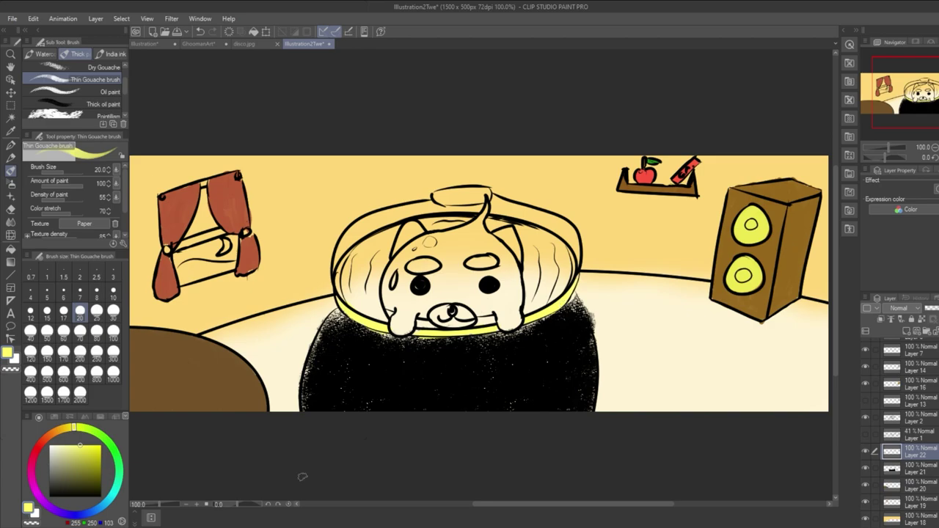
Switch to the Oil paint brush, add a new layer above the yellow rim layer, and set an orange colour.
left_click(114, 92)
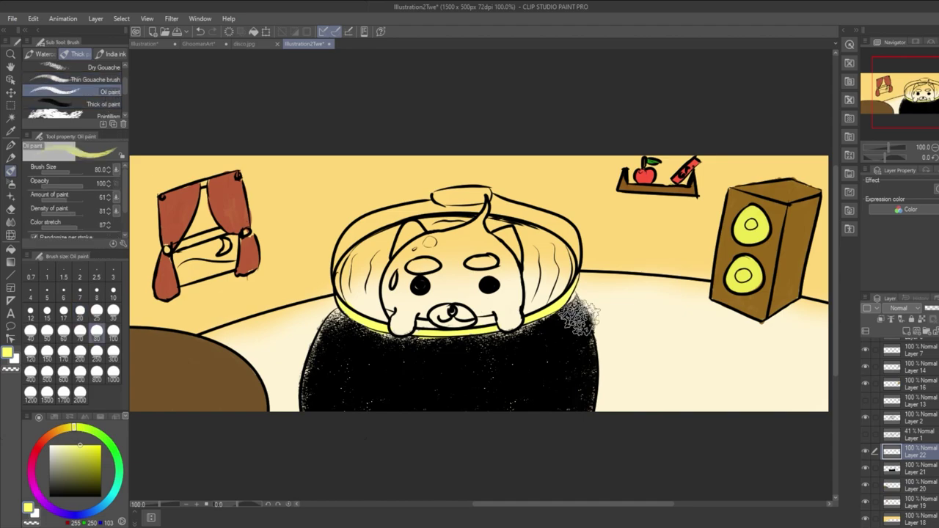
left_click(882, 319)
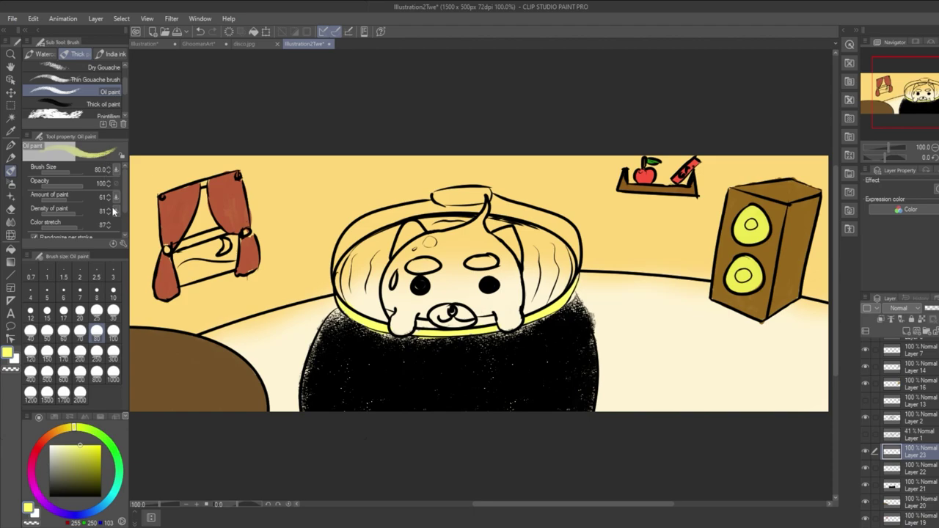
mouse_move(73, 429)
left_mouse_down()
mouse_move(58, 431)
mouse_move(87, 448)
left_mouse_up()
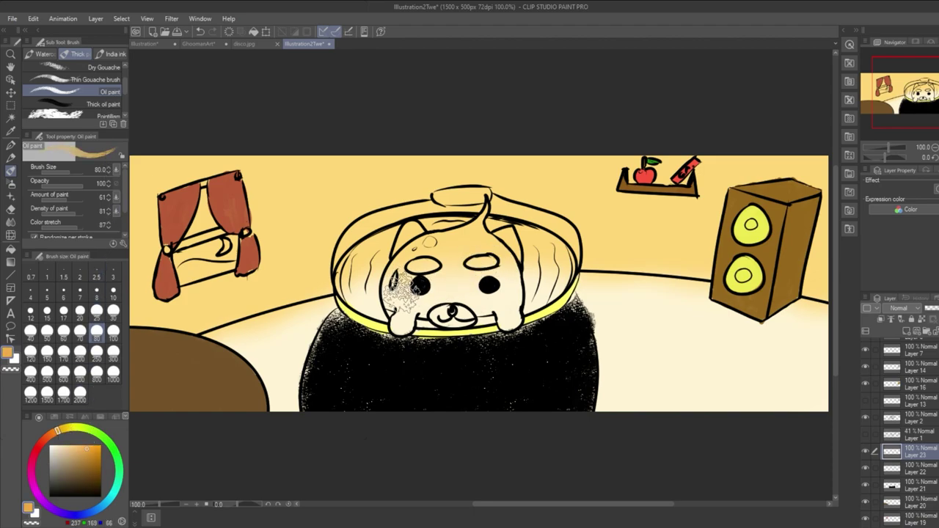
Try filling the dog's head orange with Oil paint, reducing the brush size to 13.3, and undo the strokes.
mouse_move(403, 283)
left_mouse_down()
mouse_move(422, 284)
mouse_move(414, 294)
mouse_move(404, 255)
mouse_move(396, 305)
mouse_move(462, 234)
mouse_move(447, 277)
mouse_move(420, 270)
mouse_move(411, 297)
mouse_move(478, 247)
mouse_move(492, 299)
mouse_move(493, 258)
mouse_move(513, 310)
mouse_move(493, 264)
mouse_move(462, 256)
mouse_move(460, 220)
mouse_move(469, 235)
mouse_move(479, 211)
left_mouse_up()
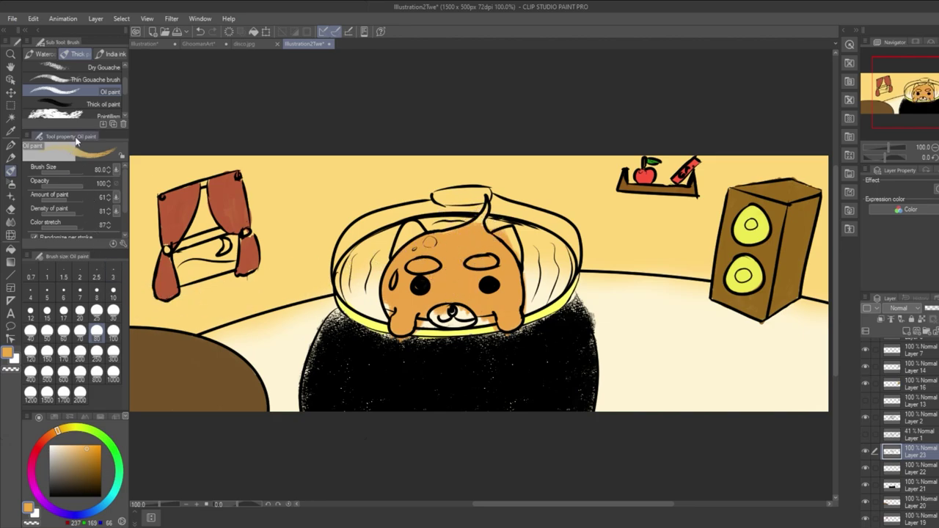
left_click_drag(69, 171, 62, 168)
left_click_drag(478, 227, 482, 219)
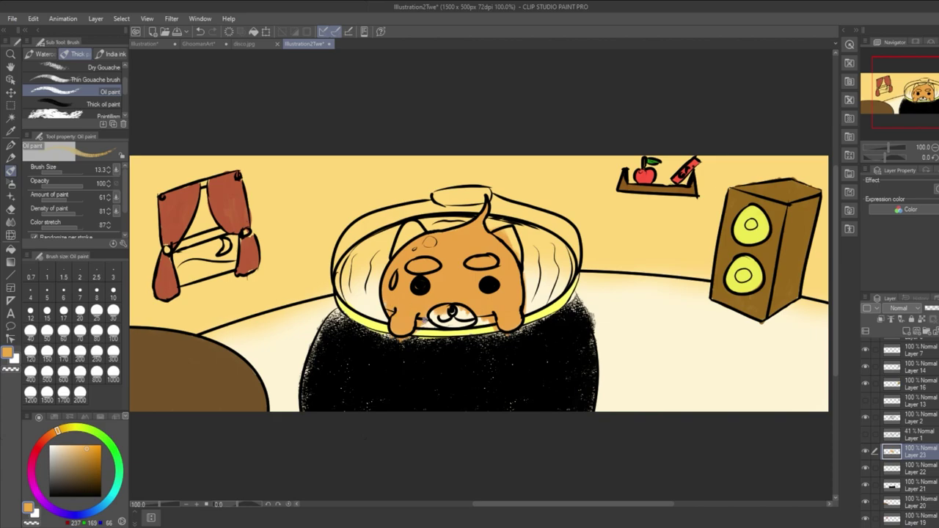
left_click_drag(416, 314, 473, 320)
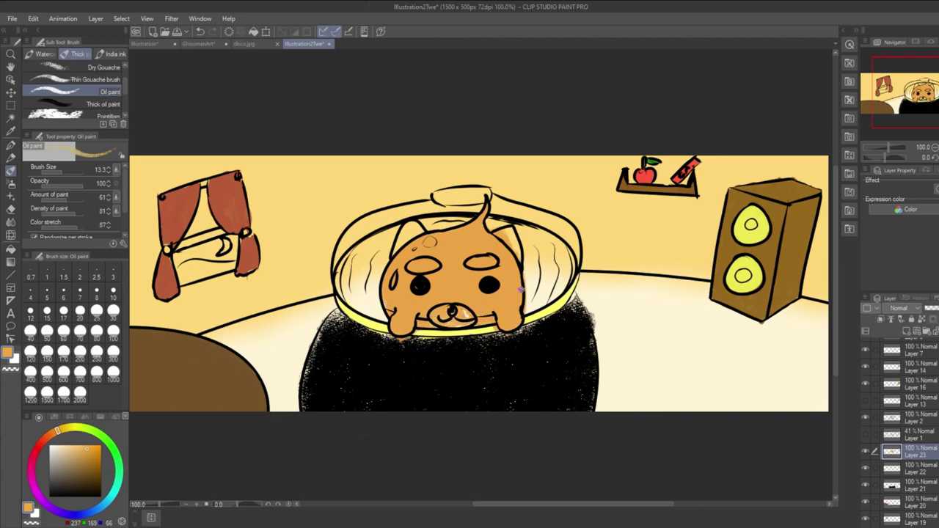
key("ctrl+z")
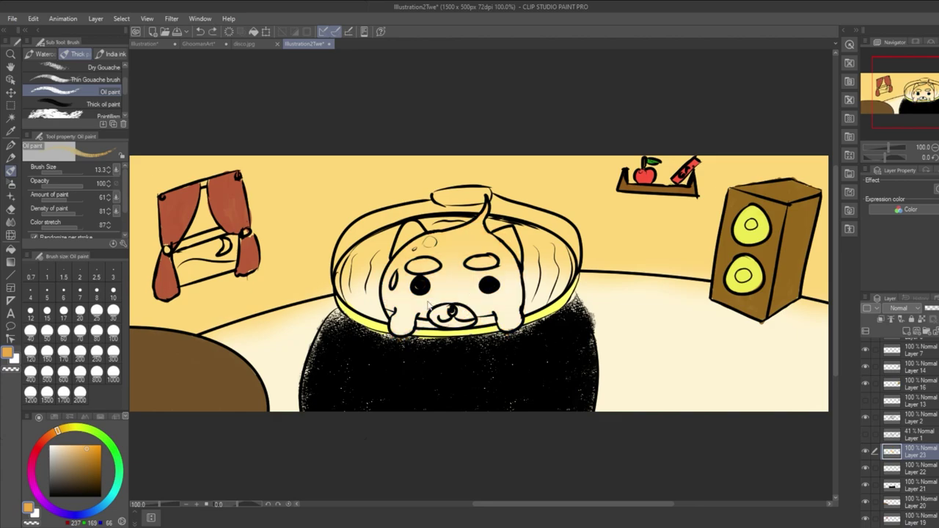
Paint the dog's paws, face, ears and muzzle orange with the Oil paint brush at size 13.3.
mouse_move(396, 326)
left_mouse_down()
mouse_move(403, 305)
mouse_move(405, 330)
mouse_move(415, 301)
mouse_move(434, 295)
left_mouse_up()
key("ctrl+z")
key("ctrl+y")
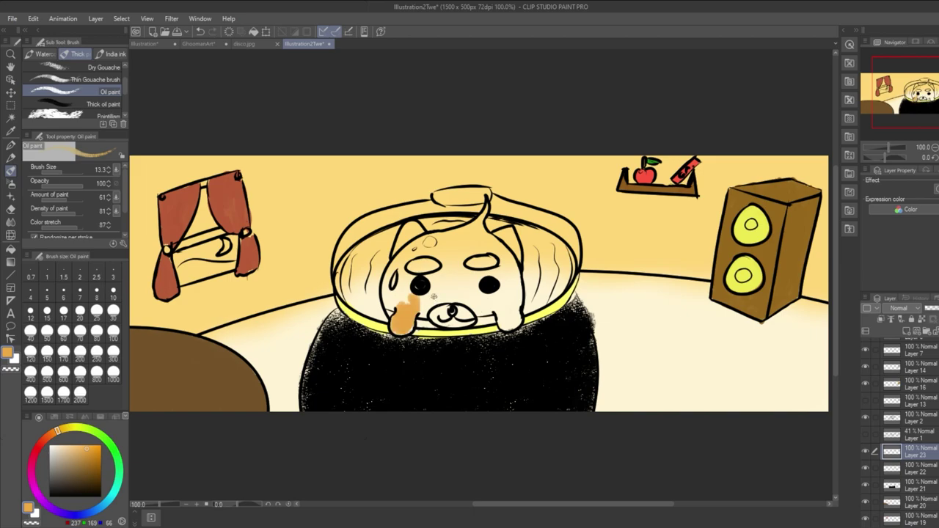
mouse_move(422, 273)
left_mouse_down()
mouse_move(393, 295)
mouse_move(408, 255)
mouse_move(388, 295)
mouse_move(406, 255)
mouse_move(396, 255)
mouse_move(402, 300)
mouse_move(412, 234)
mouse_move(404, 239)
mouse_move(399, 259)
mouse_move(420, 229)
mouse_move(411, 306)
mouse_move(427, 242)
mouse_move(426, 296)
mouse_move(463, 228)
mouse_move(472, 232)
mouse_move(440, 250)
mouse_move(437, 242)
mouse_move(457, 229)
mouse_move(423, 244)
mouse_move(460, 238)
mouse_move(487, 204)
mouse_move(480, 221)
mouse_move(484, 211)
mouse_move(459, 232)
mouse_move(451, 259)
mouse_move(479, 241)
mouse_move(448, 297)
mouse_move(480, 250)
mouse_move(474, 281)
mouse_move(485, 230)
mouse_move(501, 272)
mouse_move(489, 249)
mouse_move(496, 266)
mouse_move(495, 234)
mouse_move(509, 233)
mouse_move(515, 261)
mouse_move(515, 249)
mouse_move(512, 242)
mouse_move(505, 305)
mouse_move(501, 285)
mouse_move(499, 297)
mouse_move(506, 327)
mouse_move(519, 289)
left_mouse_up()
mouse_move(517, 245)
left_mouse_down()
mouse_move(493, 255)
mouse_move(490, 300)
mouse_move(470, 262)
mouse_move(473, 307)
mouse_move(455, 285)
mouse_move(450, 299)
mouse_move(430, 291)
mouse_move(451, 309)
mouse_move(485, 313)
left_mouse_up()
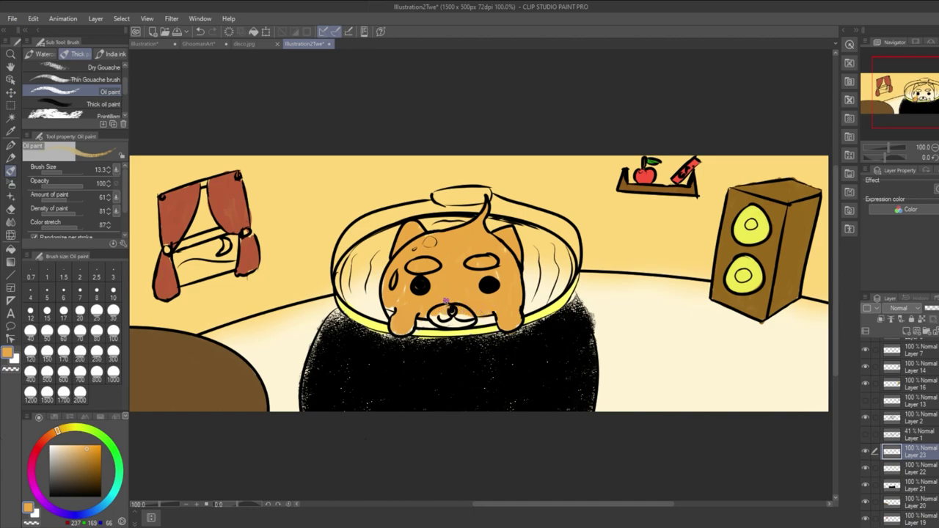
mouse_move(396, 302)
left_mouse_down()
mouse_move(411, 323)
mouse_move(393, 329)
mouse_move(411, 330)
mouse_move(426, 310)
mouse_move(451, 311)
mouse_move(432, 315)
mouse_move(466, 324)
left_mouse_up()
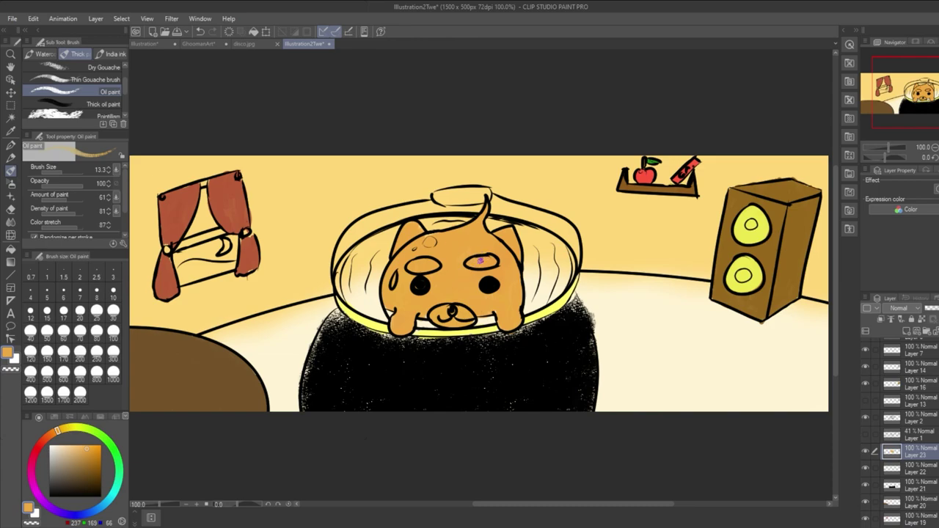
Paint both of the dog's eyebrows cream (RGB 255, 228, 187) with Oil paint and set the colour to white.
left_click_drag(78, 455, 65, 440)
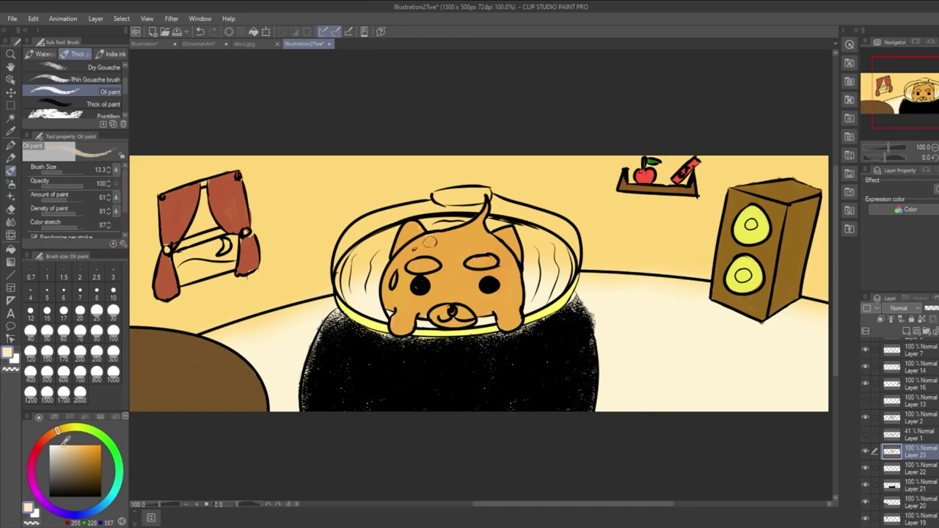
mouse_move(432, 266)
left_mouse_down()
mouse_move(412, 267)
mouse_move(490, 264)
left_mouse_up()
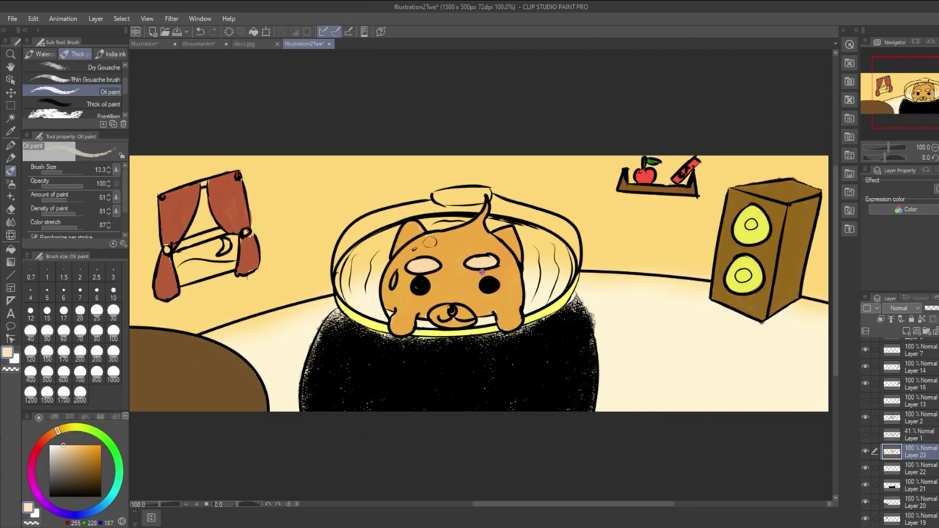
left_click_drag(74, 446, 50, 440)
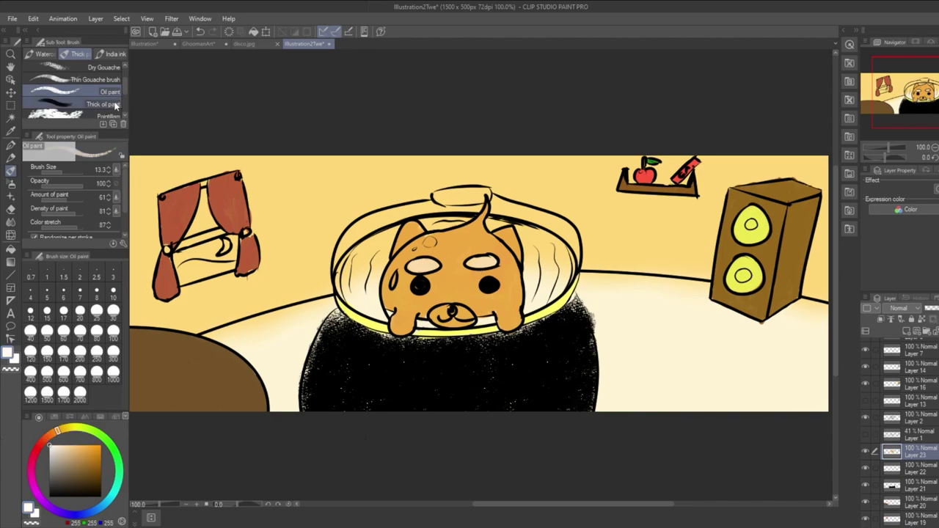
Try the Gouache blender at size 8.2 and Dry Gouache at size 19.2 on the circle on the dog's forehead.
left_click_drag(125, 87, 125, 96)
scroll(124, 97, "down", 2)
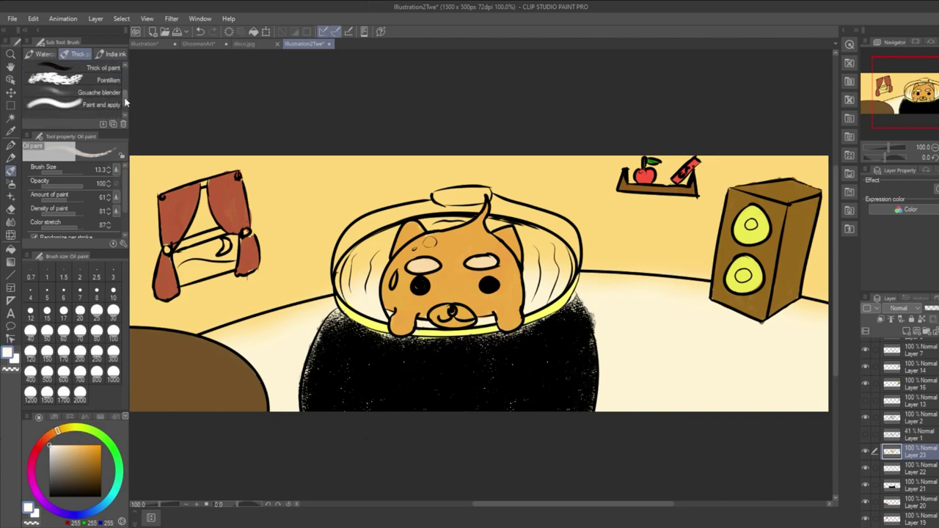
left_click(111, 84)
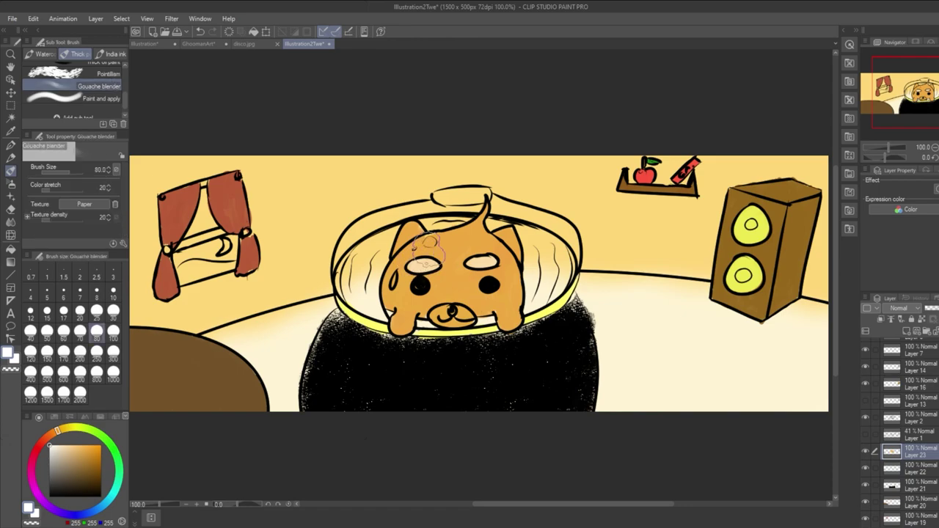
left_click_drag(74, 170, 61, 170)
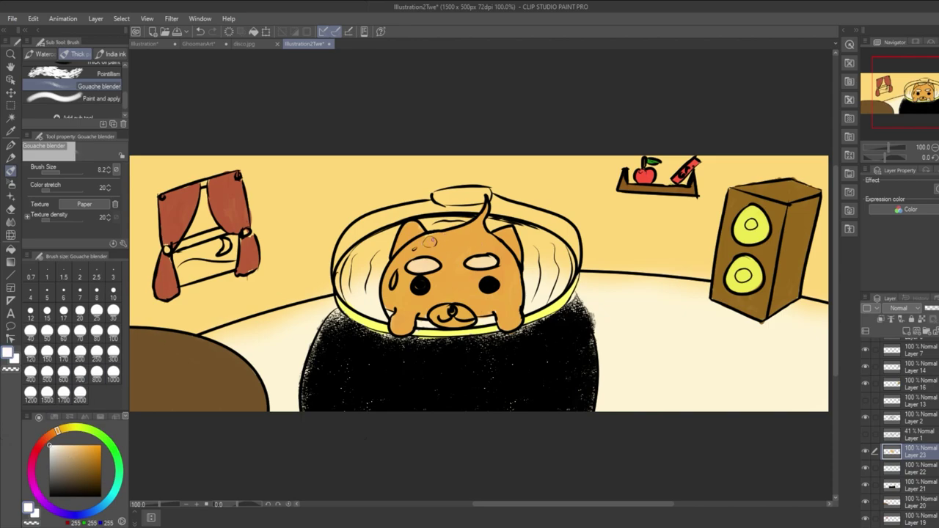
left_click_drag(125, 103, 125, 73)
left_click(113, 96)
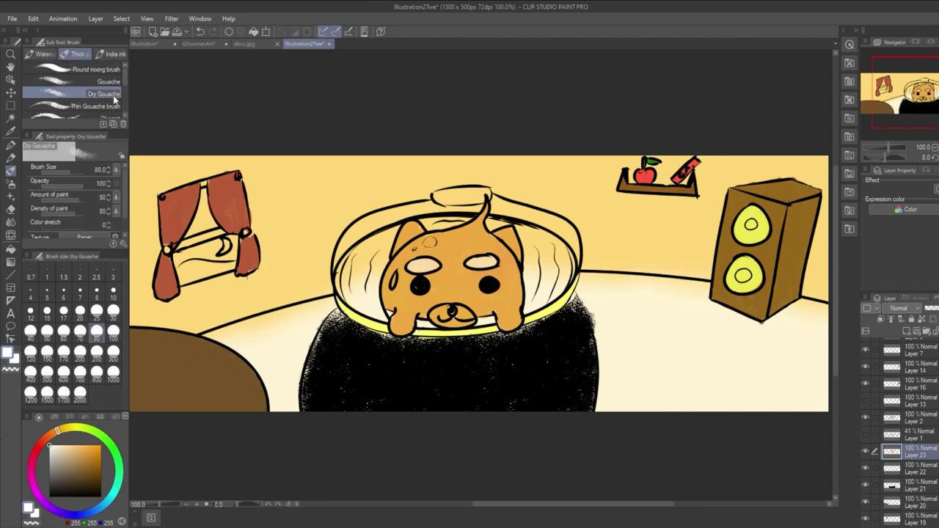
left_click_drag(72, 169, 63, 166)
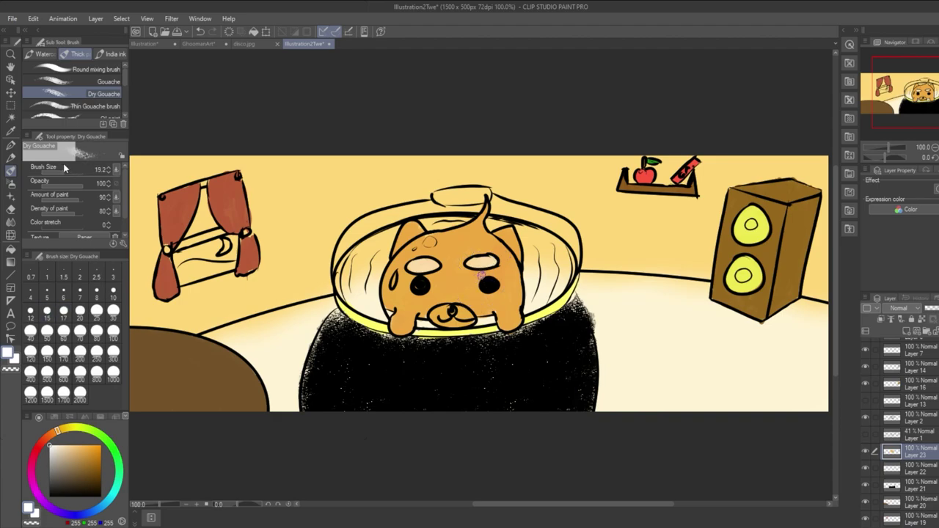
left_click_drag(430, 240, 431, 242)
key("ctrl+z")
Dab darker orange spots on the dog's forehead and cheek with the Wet wash watercolor brush at size 7.2.
left_click(42, 53)
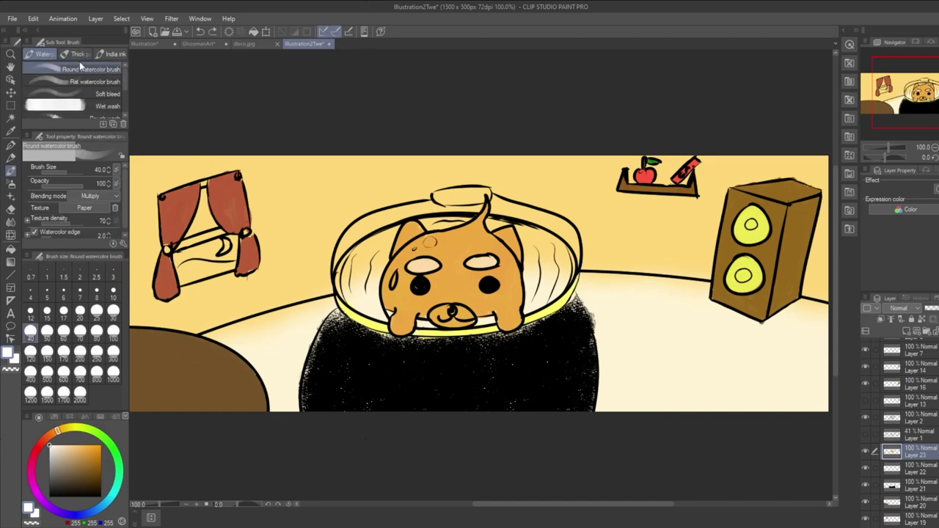
left_click(86, 105)
left_click_drag(423, 240, 428, 242)
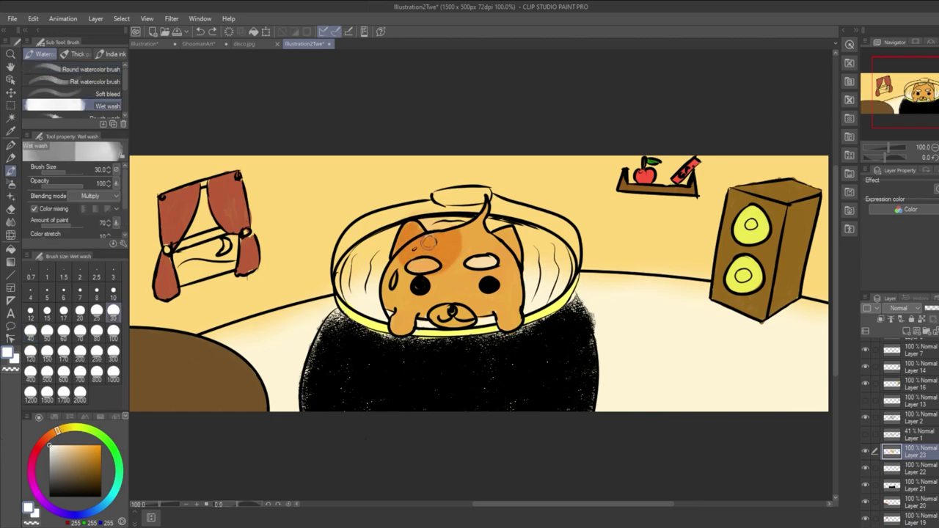
key("ctrl+z")
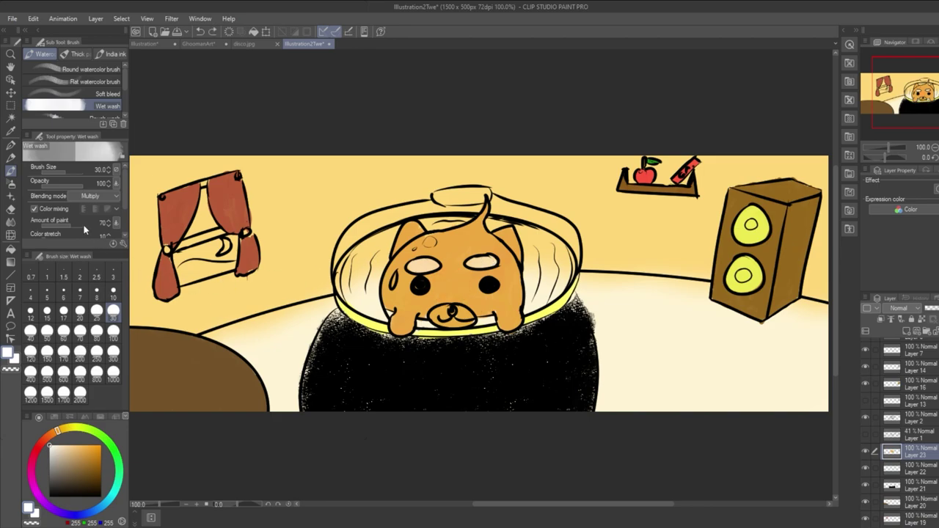
left_click_drag(62, 171, 60, 170)
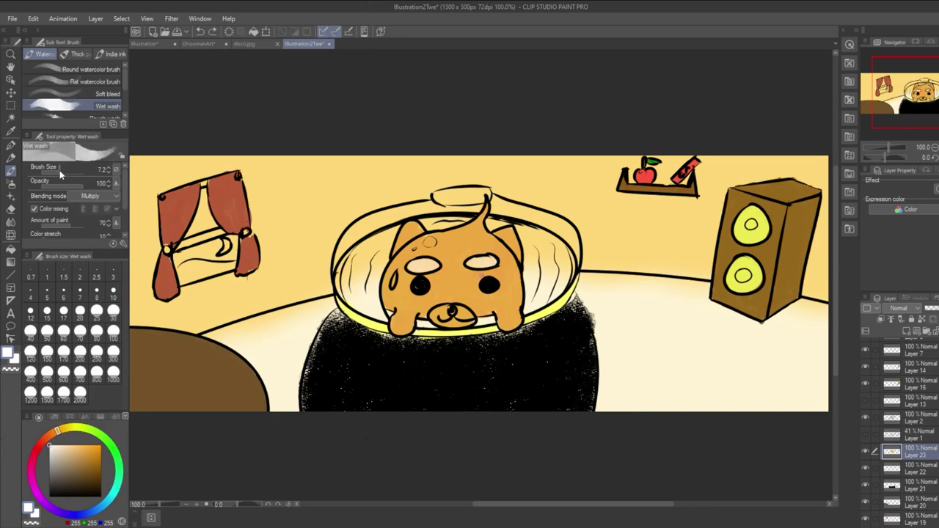
left_click(472, 239)
left_click(508, 303)
left_click(495, 306)
key("ctrl+z")
left_click(511, 280)
key("ctrl+z")
left_click(511, 280)
key("ctrl+z")
left_click(510, 278)
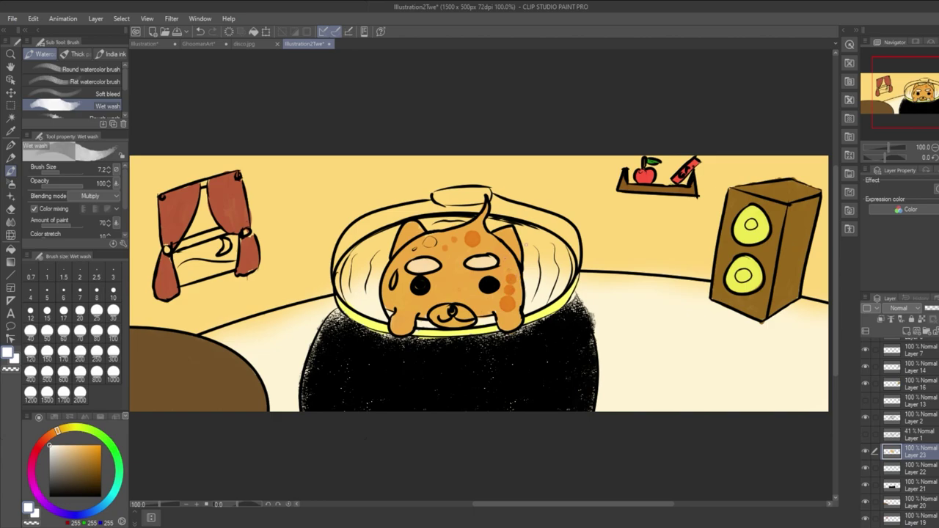
Lighten the outlined circle on the dog's forehead in white with the Watery brush at size 8.2.
scroll(104, 81, "down", 1)
left_click(103, 79)
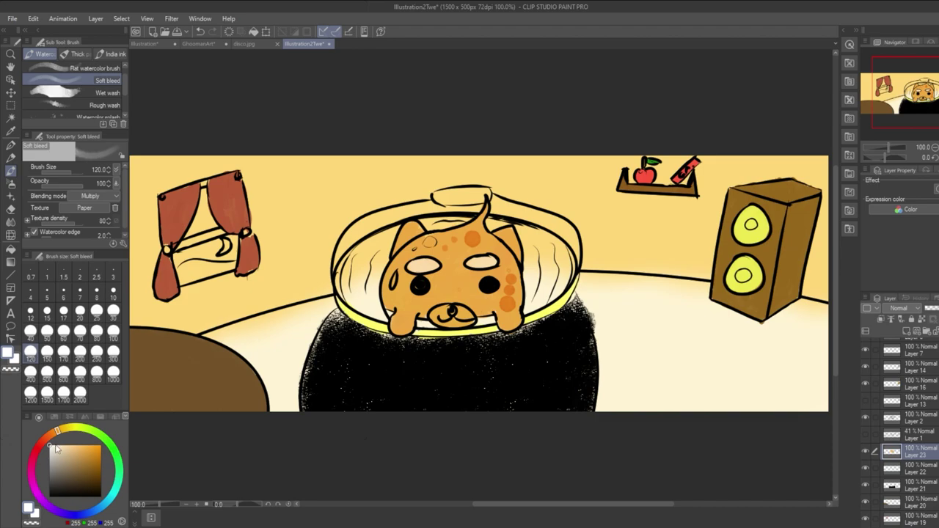
left_click(65, 168)
left_click_drag(123, 93, 124, 106)
left_click(102, 102)
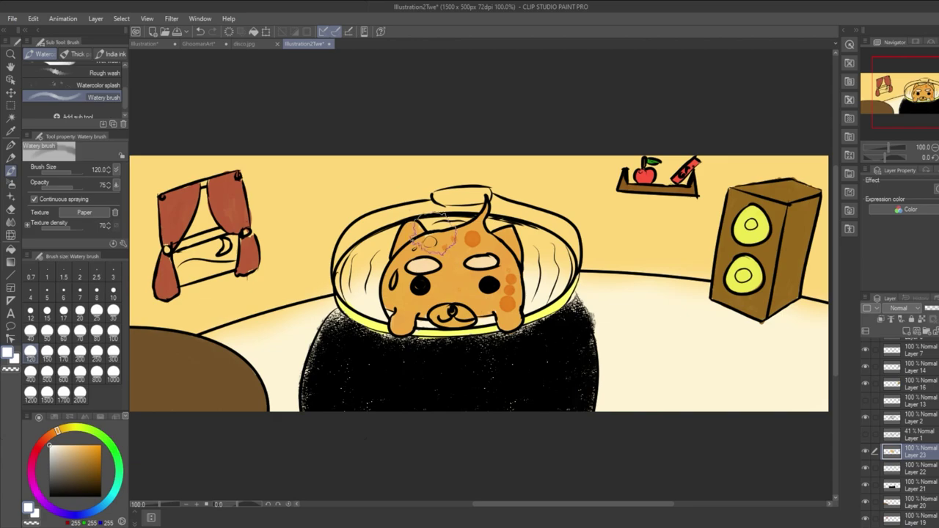
left_click(71, 176)
left_click_drag(71, 176, 57, 174)
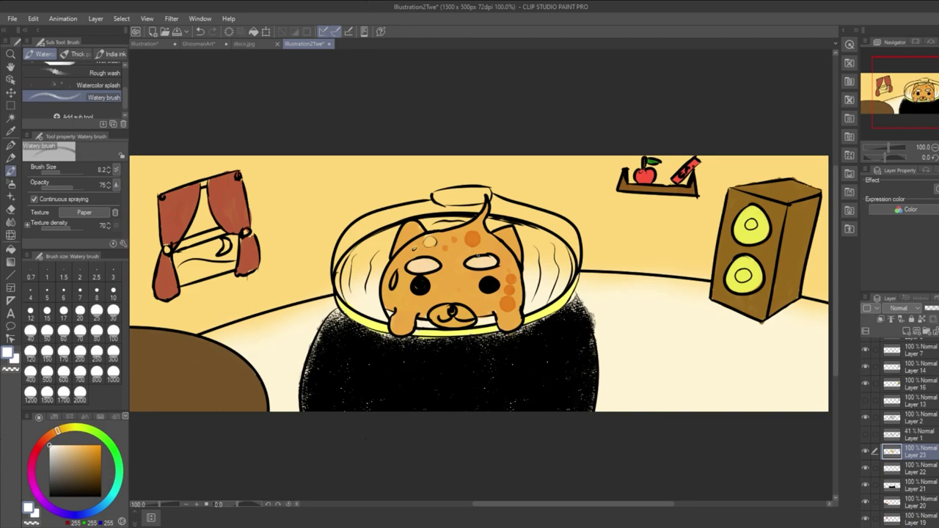
Toggle the visibility of the layers above the dog's colour to find the one holding the forehead circle outlines.
scroll(876, 440, "down", 1)
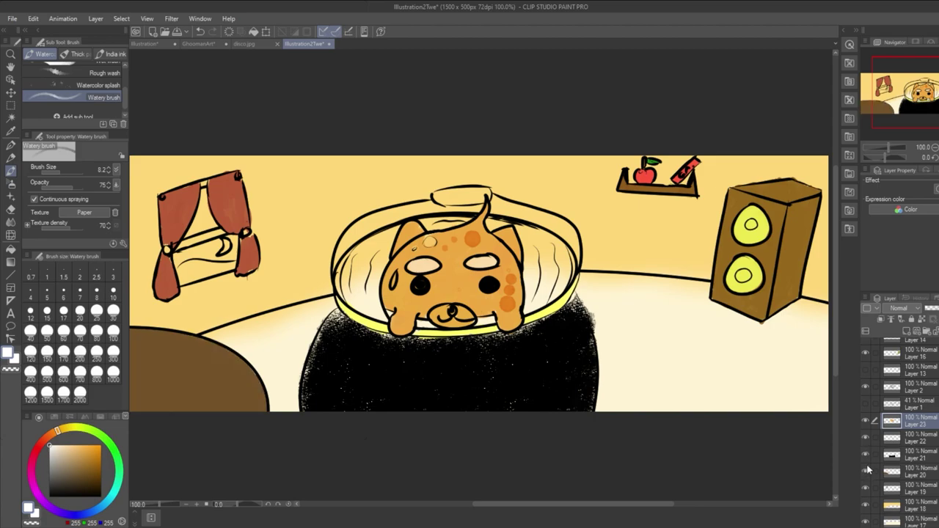
left_click(866, 386)
left_click(866, 387)
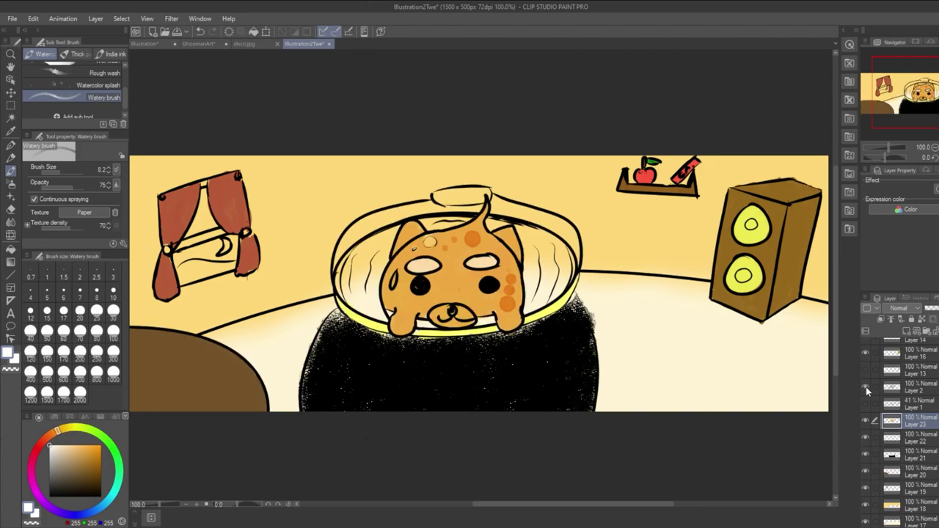
left_click(921, 389)
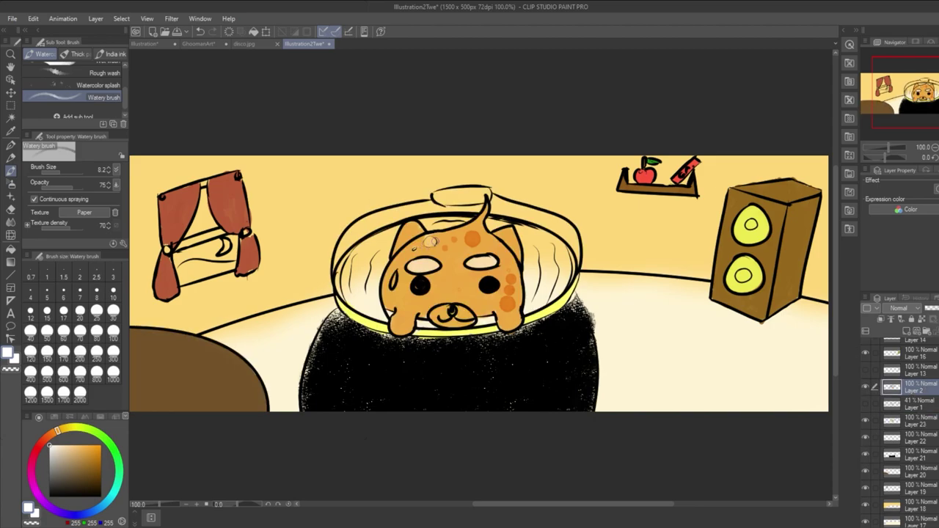
left_click(867, 388)
left_click(866, 388)
left_click(866, 371)
left_click(866, 371)
left_click(867, 369)
left_click(866, 368)
left_click(865, 352)
left_click(865, 350)
left_click(866, 409)
left_click(866, 408)
scroll(915, 411, "up", 3)
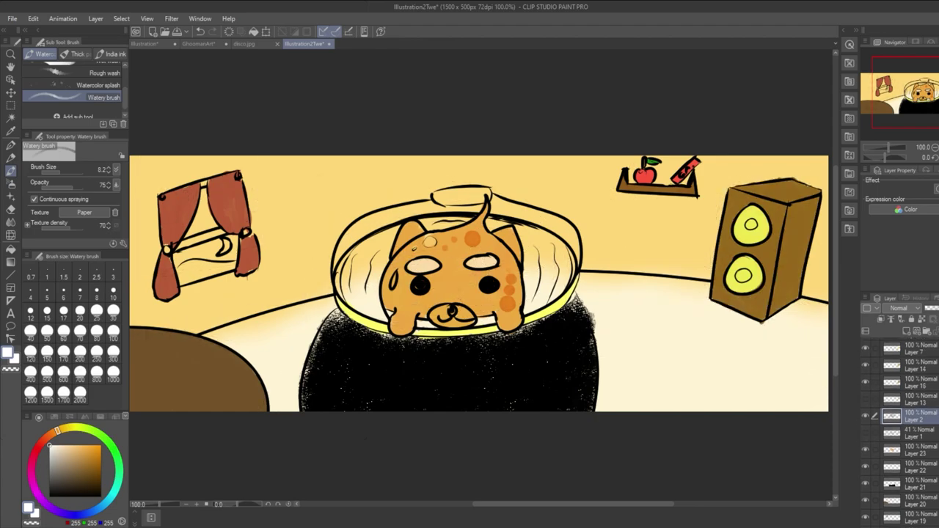
left_click(868, 416)
left_click(869, 416)
left_click(866, 398)
left_click(866, 398)
left_click(866, 381)
left_click(865, 381)
left_click(866, 381)
left_click(867, 381)
Paint white over the forehead circle outlines on Layer 6 with the Watery brush.
left_click(923, 385)
left_click(867, 381)
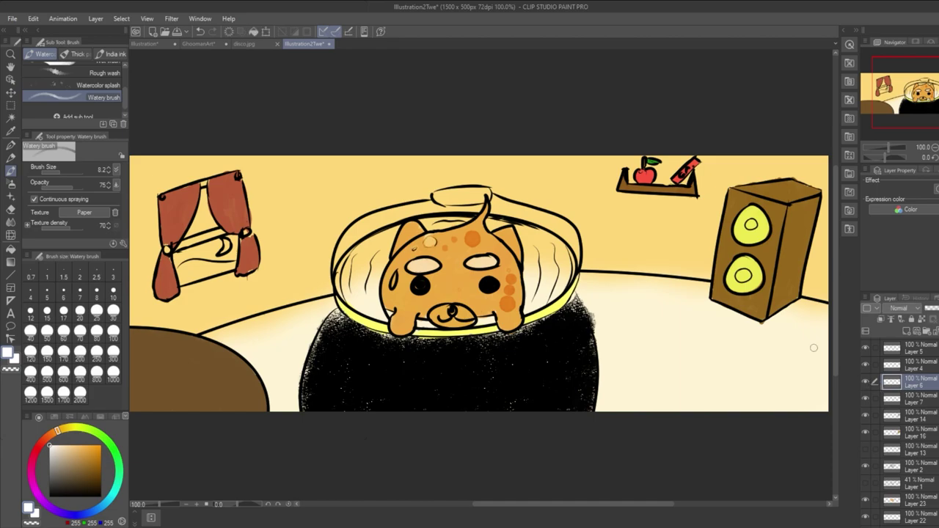
left_click_drag(433, 243, 416, 249)
Check what Layers 20, 21 and 23 contain by hiding and showing each one.
scroll(906, 426, "down", 3)
left_click(922, 454)
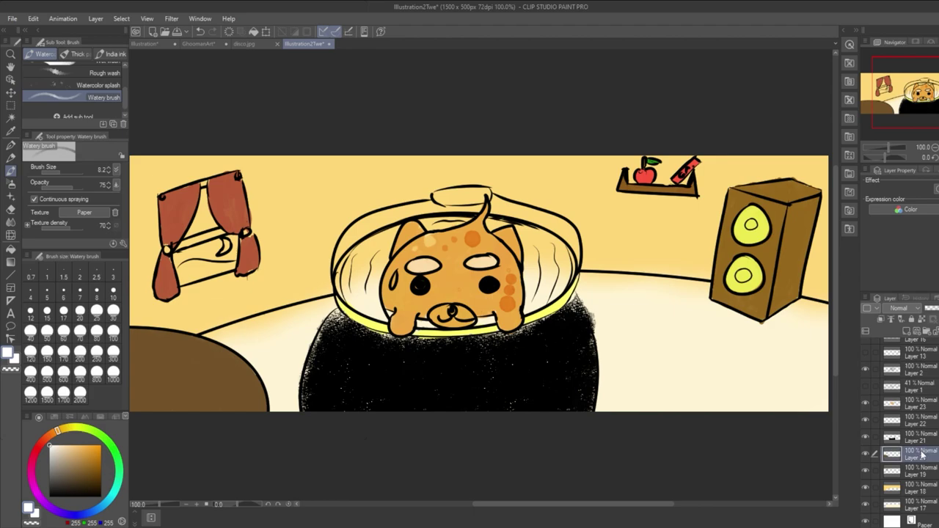
left_click(867, 455)
left_click(867, 455)
left_click(876, 438)
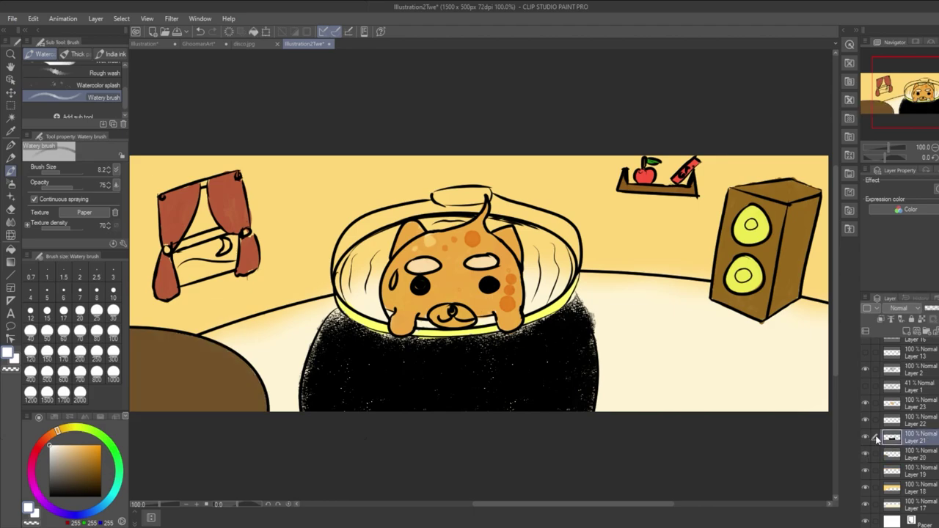
left_click(867, 437)
left_click(867, 435)
left_click(866, 404)
left_click(865, 403)
Add a new layer above Layer 23 and set the colour to purple (RGB 157, 55, 174).
left_click(916, 402)
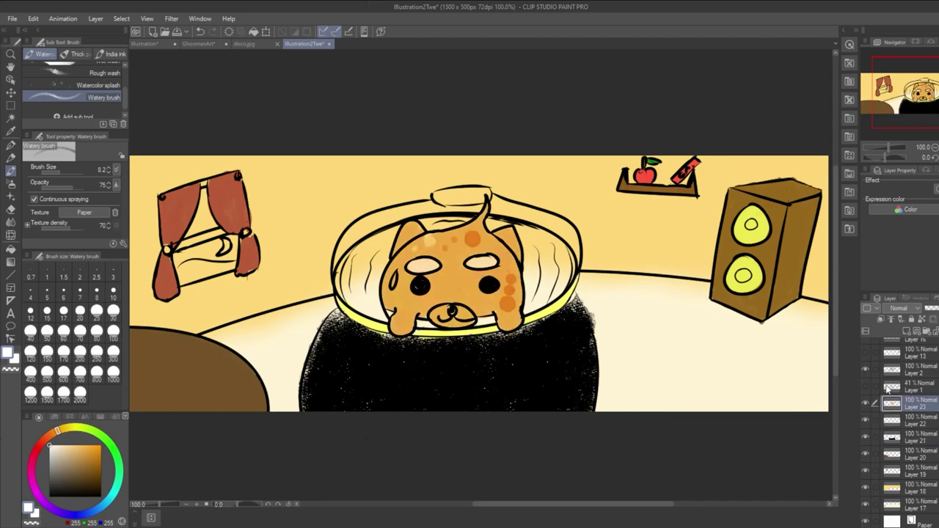
left_click(908, 332)
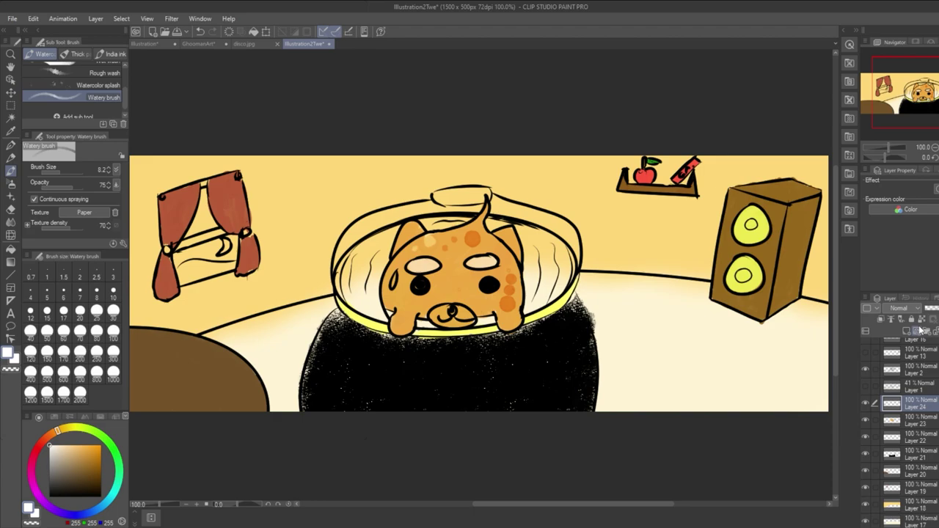
left_click(50, 487)
left_click(46, 506)
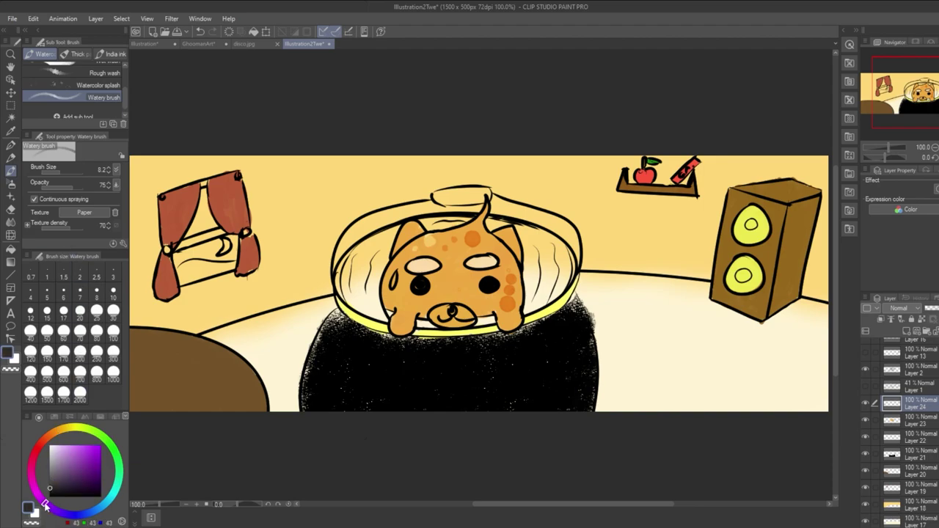
left_click(98, 442)
left_click_drag(98, 442, 84, 463)
Try the Round watercolor, Flat watercolor, Soft bleed and Wet wash brushes in purple on the basket's interior.
left_click_drag(124, 92, 126, 66)
left_click(81, 69)
mouse_move(380, 252)
left_mouse_down()
mouse_move(352, 301)
mouse_move(365, 284)
mouse_move(378, 308)
left_mouse_up()
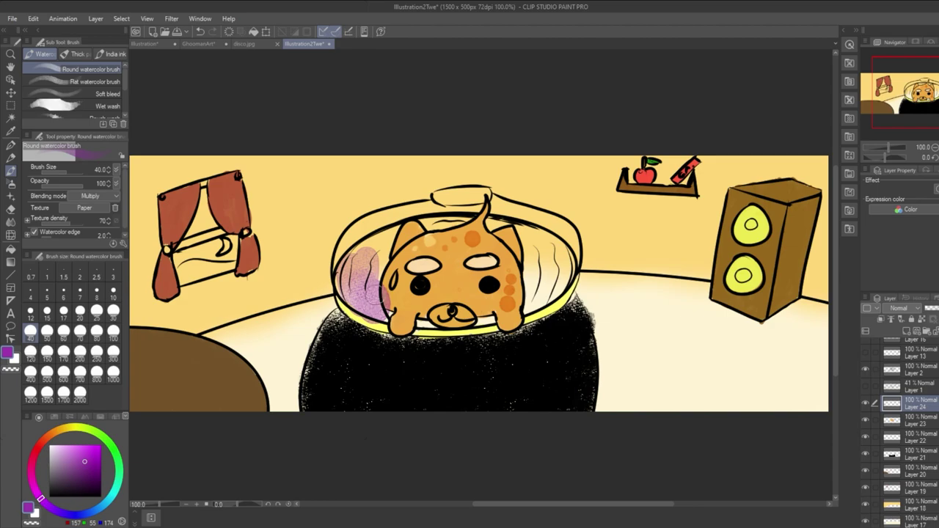
key("ctrl+z")
left_click(107, 83)
mouse_move(372, 273)
left_mouse_down()
mouse_move(358, 287)
mouse_move(358, 275)
mouse_move(376, 287)
mouse_move(352, 302)
mouse_move(346, 270)
mouse_move(360, 301)
left_mouse_up()
key("ctrl+z")
left_click(102, 94)
key("ctrl+z")
left_click(107, 105)
key("ctrl+z")
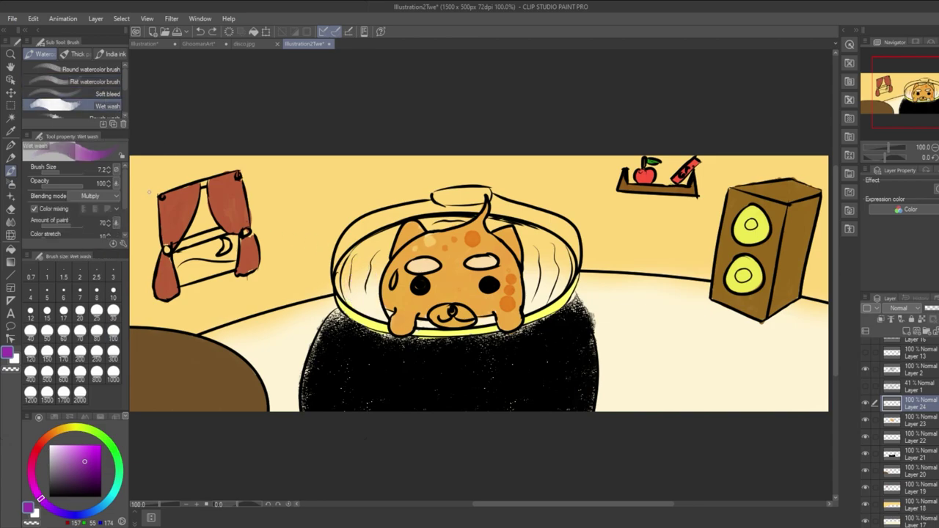
Paint the basket's interior around the dog purple with the Rough wash brush at size 35.4.
scroll(122, 80, "down", 2)
left_click(103, 101)
mouse_move(382, 278)
left_mouse_down()
mouse_move(367, 293)
mouse_move(352, 278)
mouse_move(399, 261)
left_mouse_up()
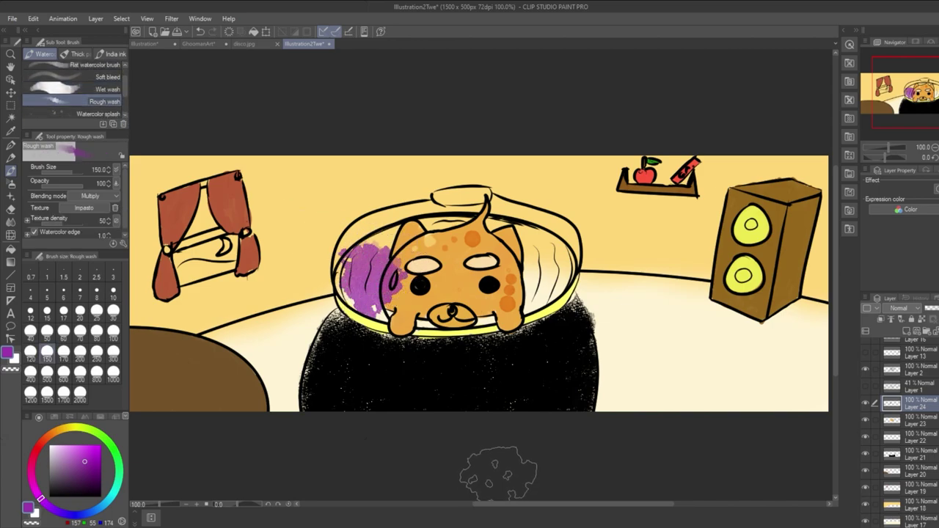
key("ctrl+z")
left_click_drag(77, 170, 66, 169)
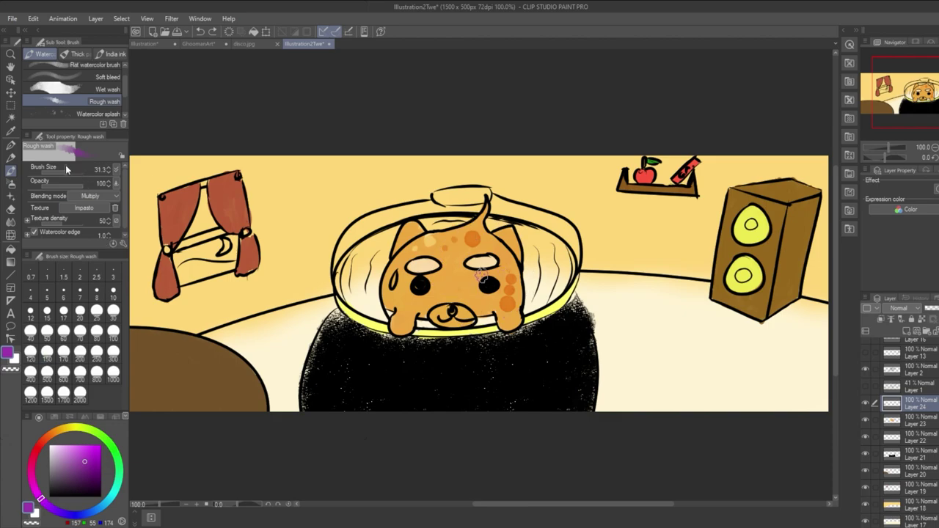
mouse_move(359, 260)
left_mouse_down()
mouse_move(364, 294)
mouse_move(363, 261)
mouse_move(349, 267)
mouse_move(360, 300)
mouse_move(386, 314)
mouse_move(371, 304)
mouse_move(358, 267)
mouse_move(374, 237)
mouse_move(380, 292)
mouse_move(354, 287)
mouse_move(354, 297)
mouse_move(360, 256)
mouse_move(352, 265)
mouse_move(360, 286)
mouse_move(369, 280)
mouse_move(374, 304)
mouse_move(403, 315)
mouse_move(389, 313)
mouse_move(498, 318)
mouse_move(563, 280)
mouse_move(570, 265)
mouse_move(532, 274)
mouse_move(545, 248)
mouse_move(561, 268)
mouse_move(532, 296)
mouse_move(537, 247)
mouse_move(553, 243)
mouse_move(569, 264)
mouse_move(567, 235)
left_mouse_up()
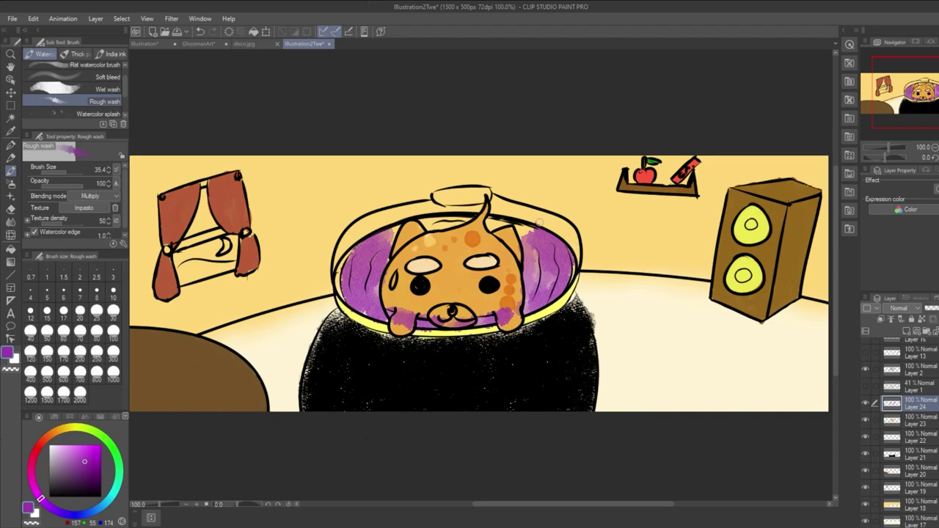
mouse_move(411, 233)
left_mouse_down()
mouse_move(427, 226)
mouse_move(397, 232)
mouse_move(470, 220)
mouse_move(515, 229)
mouse_move(537, 256)
left_mouse_up()
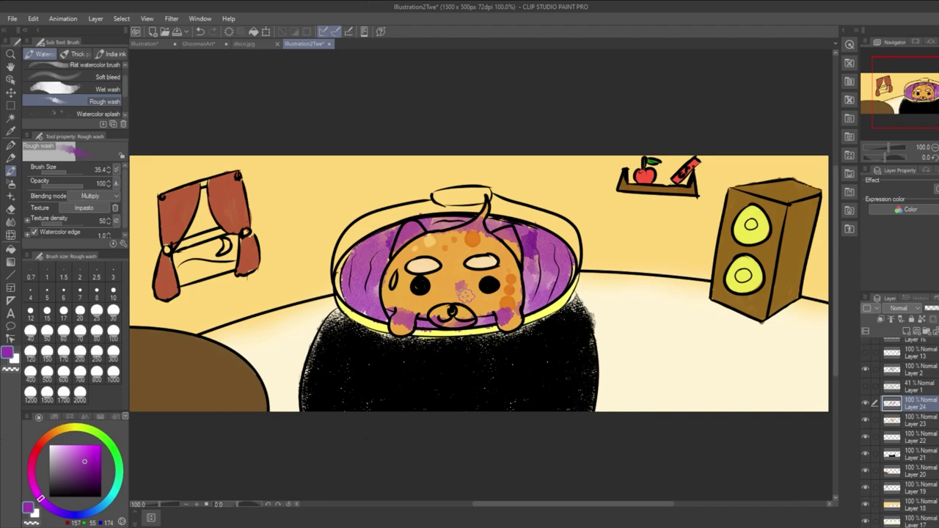
Try dabbing purple Rough wash marks on the dog's face and undo them.
left_click(446, 270)
left_click(477, 302)
left_click(475, 300)
key("ctrl+z")
key("ctrl+z")
key("ctrl+z")
key("ctrl+z")
Move the purple layer beneath the dog's orange layer and add more purple patches on both sides of the basket's interior.
left_click_drag(928, 429, 934, 429)
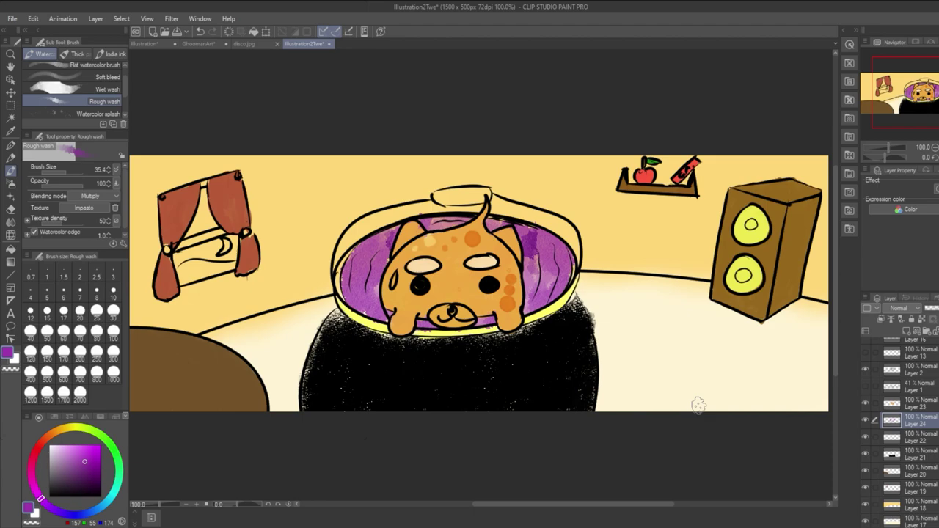
left_click_drag(540, 256, 540, 276)
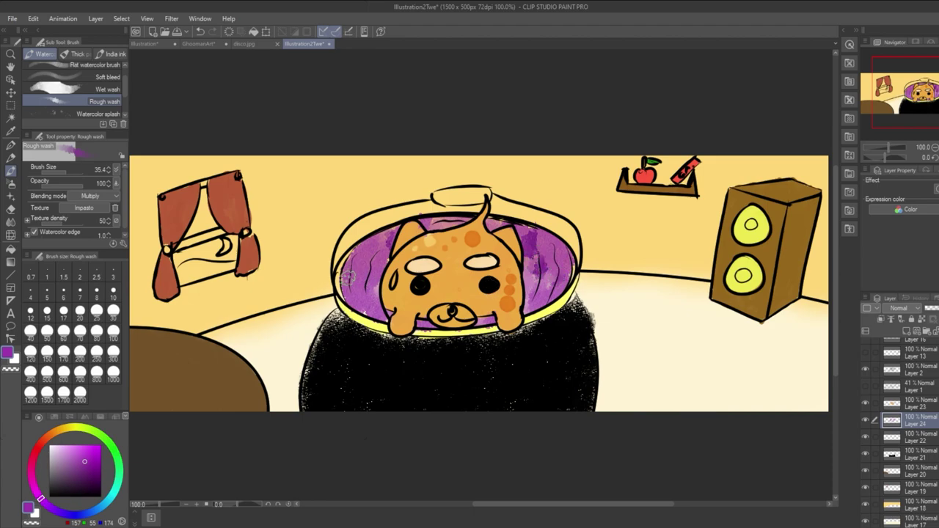
left_click_drag(343, 268, 359, 283)
Try painting the knob above the basket's rim black with the Rough wash brush and the Round mixing brush at size 17.
left_click(61, 472)
left_click_drag(62, 473, 49, 497)
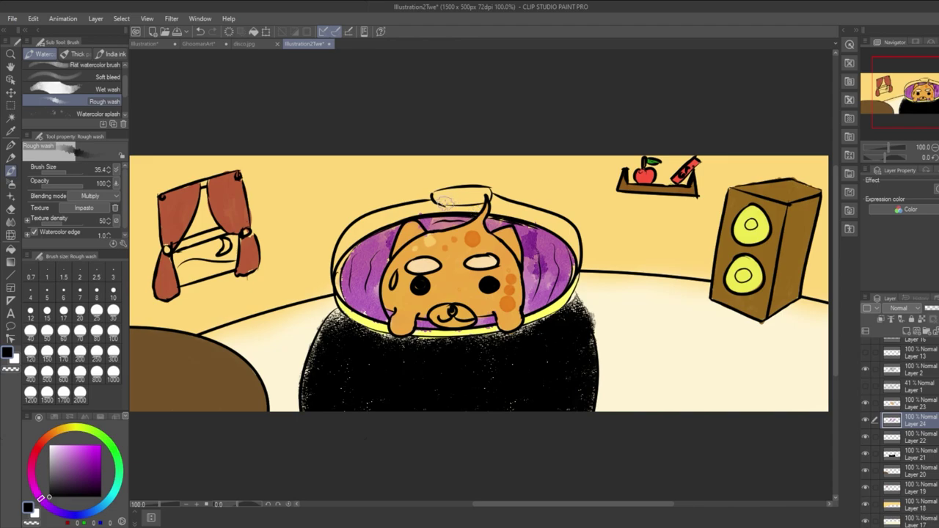
left_click_drag(451, 196, 486, 192)
key("ctrl+z")
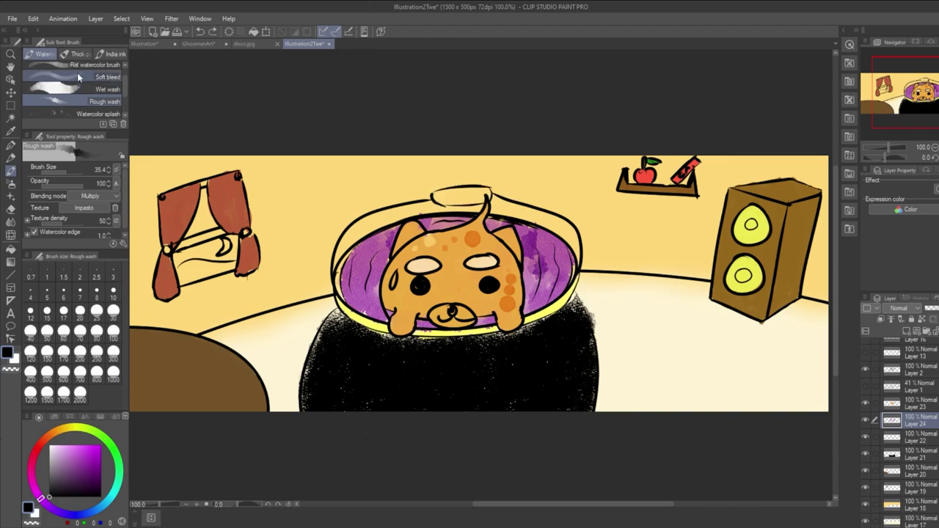
left_click(77, 53)
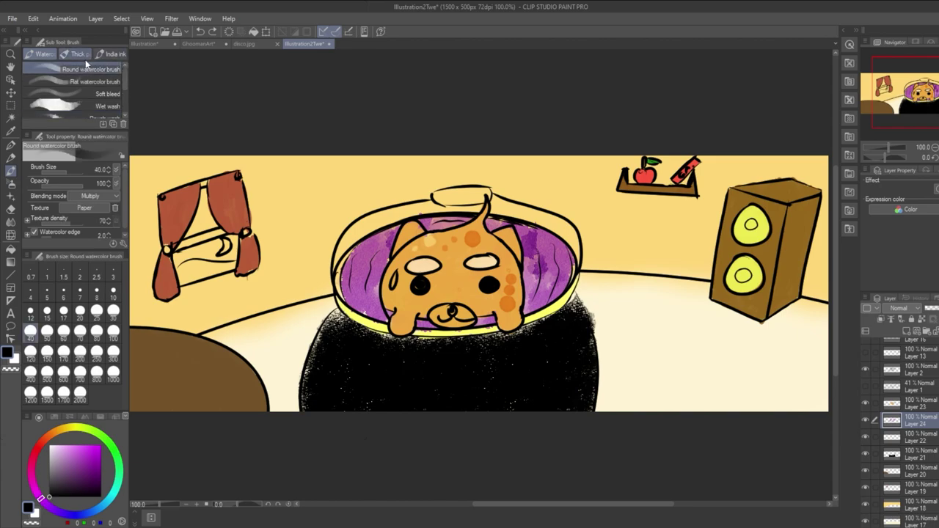
mouse_move(454, 188)
left_mouse_down()
mouse_move(477, 191)
mouse_move(434, 198)
mouse_move(487, 195)
mouse_move(452, 198)
left_mouse_up()
key("ctrl+z")
left_click(64, 311)
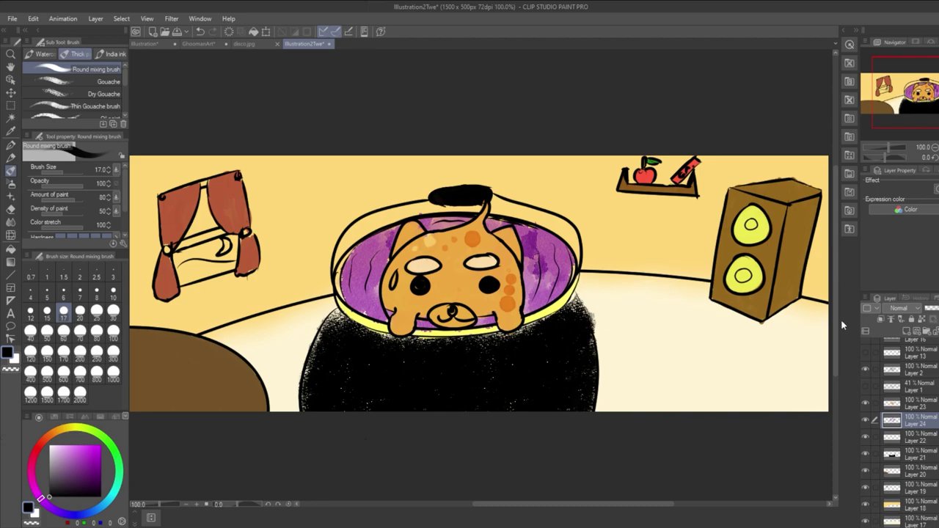
mouse_move(835, 262)
left_mouse_down()
mouse_move(835, 273)
mouse_move(837, 248)
mouse_move(835, 296)
mouse_move(837, 271)
left_mouse_up()
key("ctrl+z")
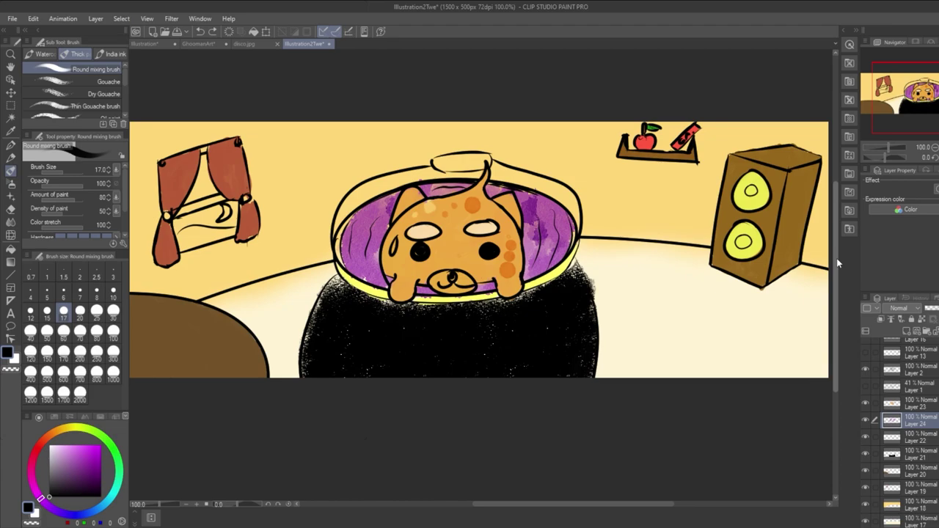
Paint the knob above the basket's rim brown with the Round mixing brush at size 17.
left_click(53, 434)
left_click(82, 445)
left_click_drag(83, 444, 89, 468)
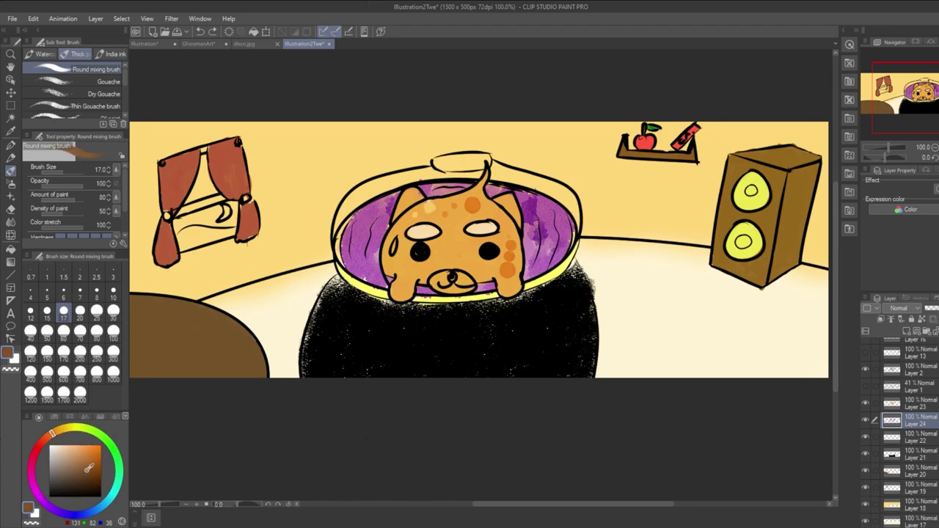
mouse_move(449, 167)
left_mouse_down()
mouse_move(485, 159)
mouse_move(464, 169)
mouse_move(473, 163)
mouse_move(445, 157)
left_mouse_up()
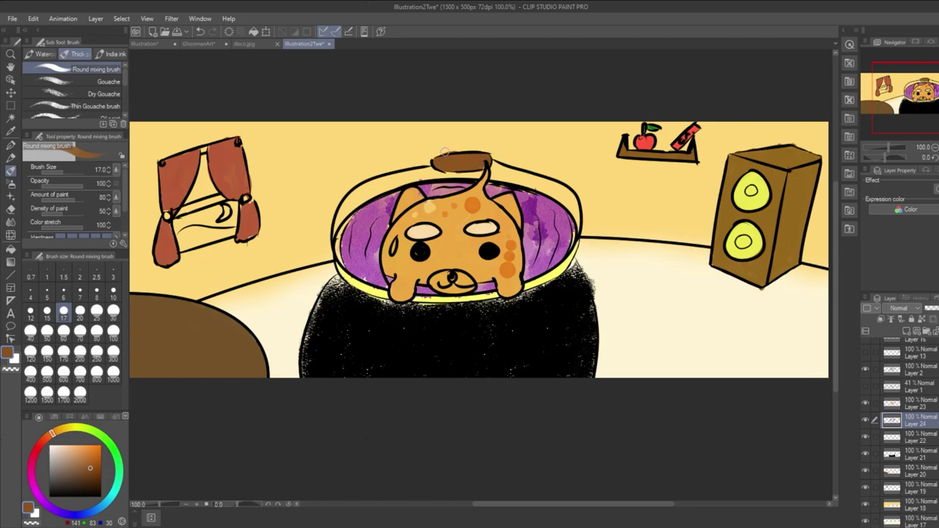
key("ctrl+z")
mouse_move(834, 305)
left_mouse_down()
mouse_move(835, 290)
mouse_move(836, 314)
mouse_move(841, 289)
left_mouse_up()
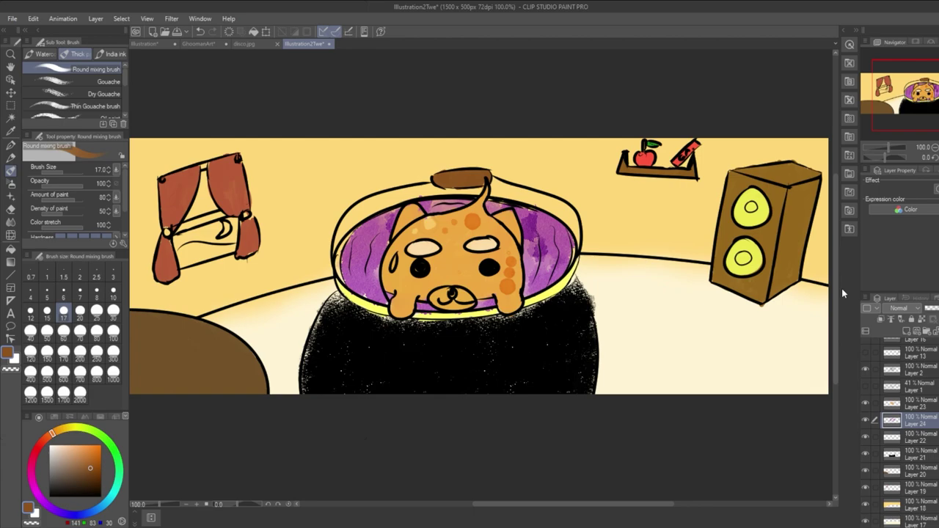
Add a new layer above the purple layer with Soft light blending and pick a muted brown.
left_click(905, 332)
left_click(906, 163)
left_click(476, 256, "alt")
left_click_drag(59, 453, 64, 469)
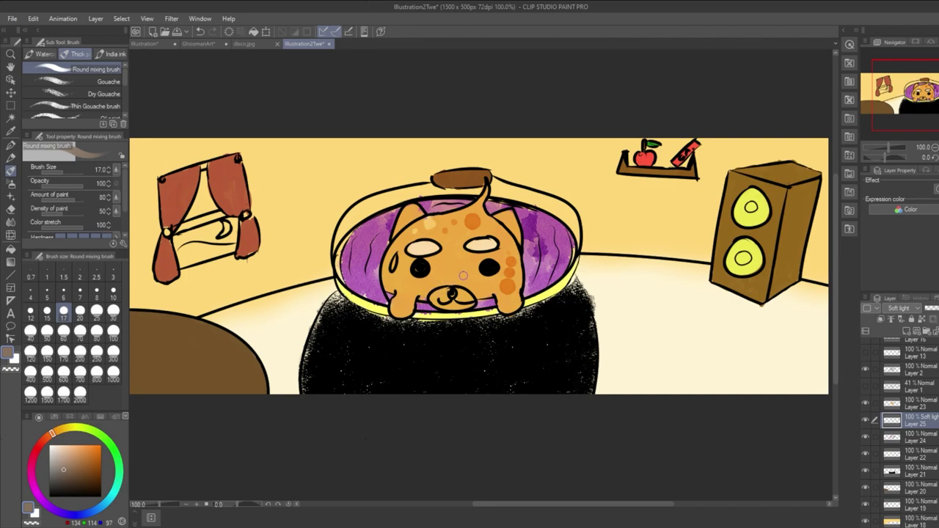
Try Hard light and Lighten blending on the new layer with light orange and white strokes, and undo these changes.
left_click(84, 444)
left_click(901, 174)
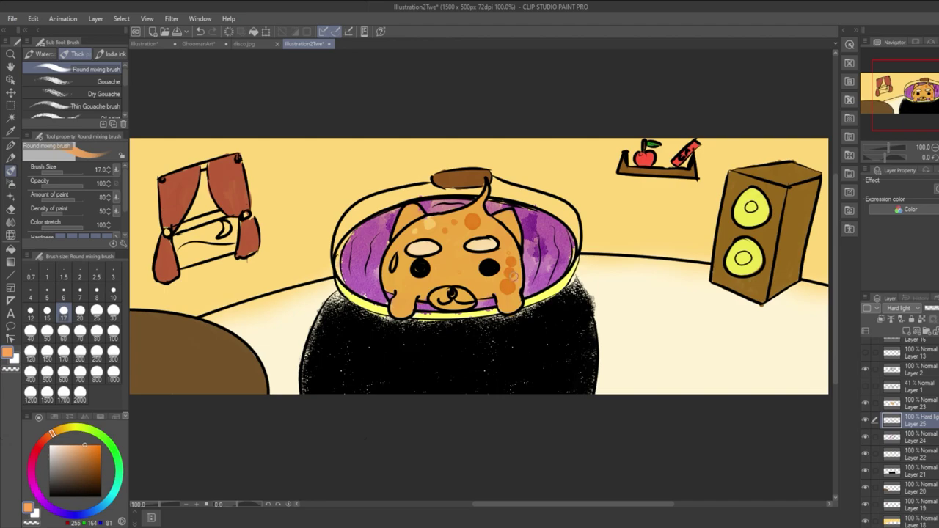
key("x")
left_click(906, 91)
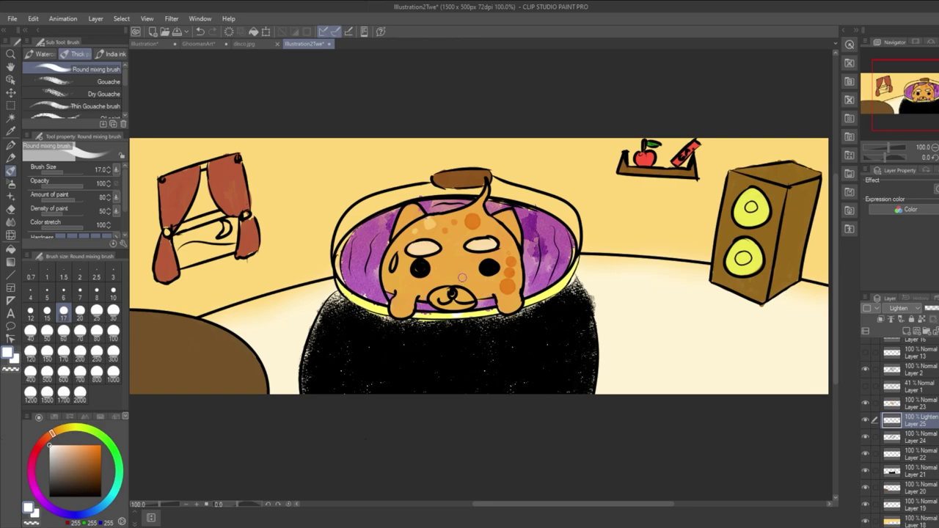
mouse_move(474, 304)
left_mouse_down()
mouse_move(440, 360)
mouse_move(449, 355)
left_mouse_up()
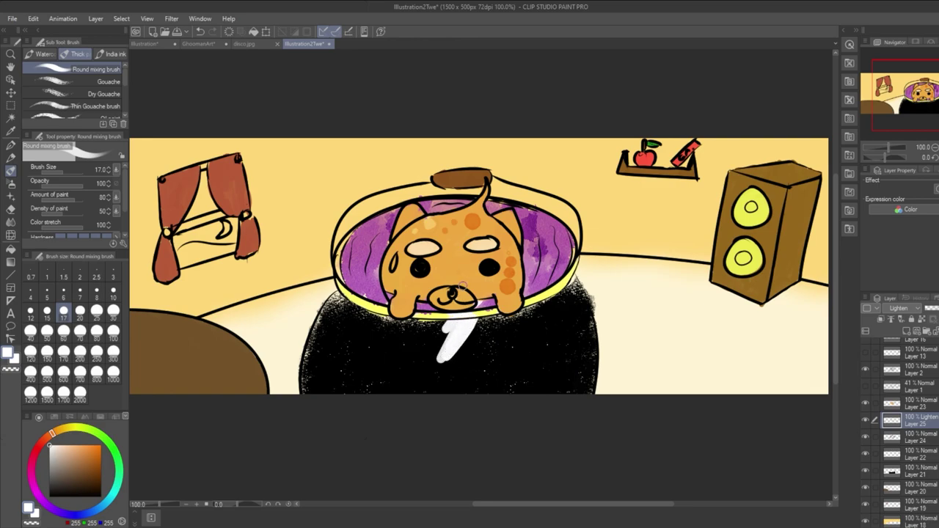
key("ctrl+z")
key("ctrl+z")
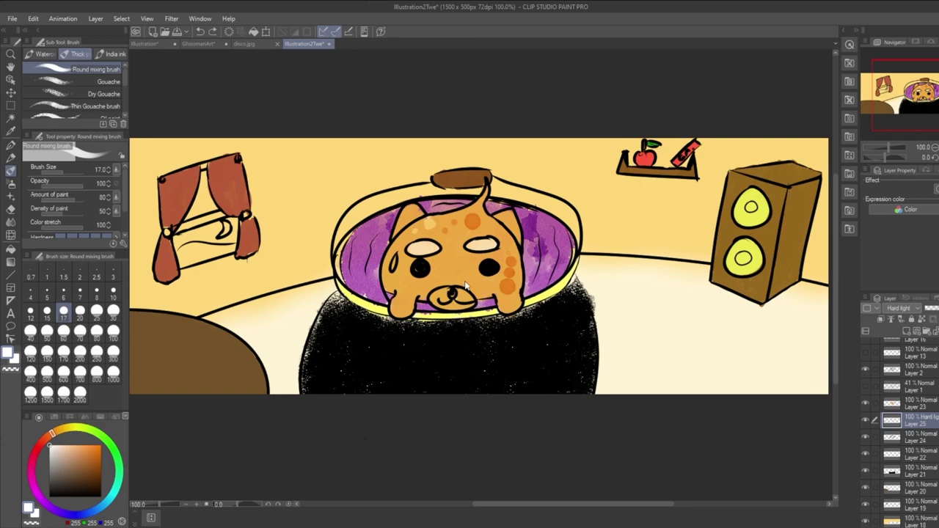
key("ctrl+z")
Add a new layer above Layer 10 and try painting the window's crossbar orange-brown with the Round mixing brush.
scroll(901, 432, "up", 5)
left_click(920, 403)
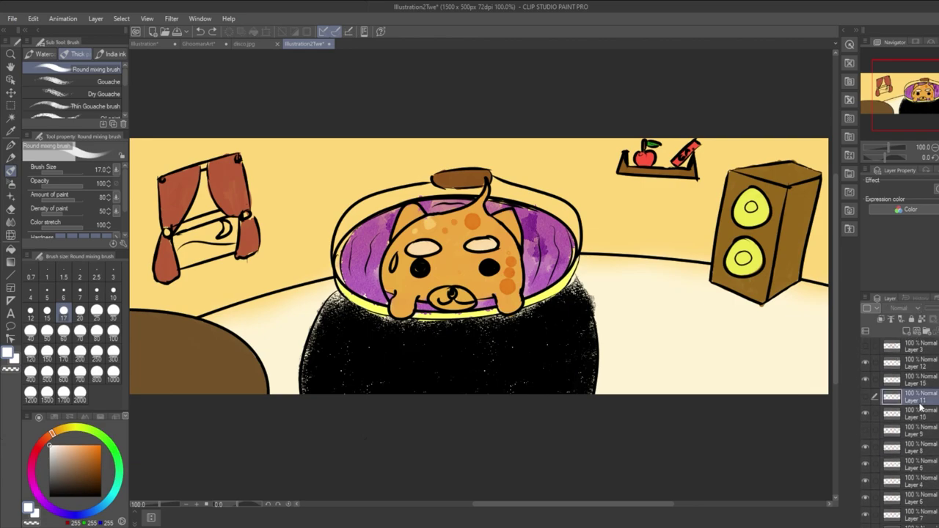
left_click(913, 422)
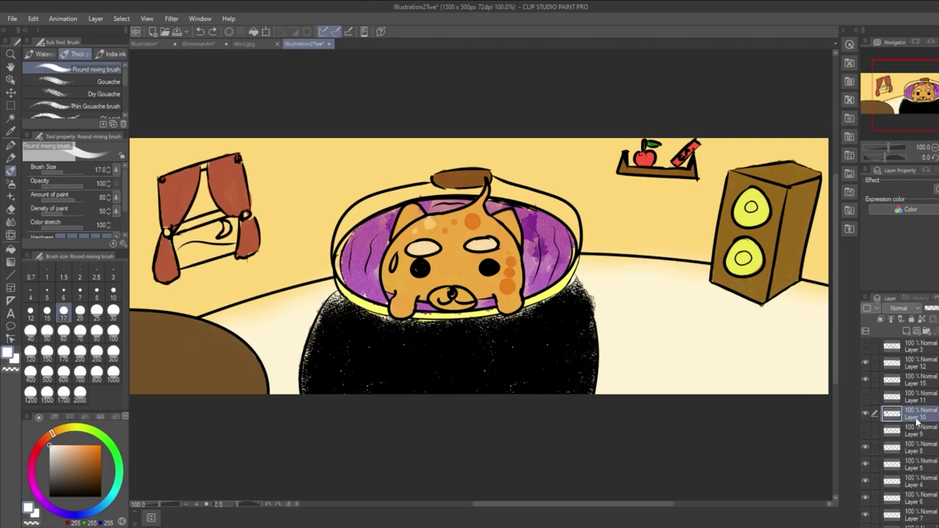
left_click(906, 331)
mouse_move(202, 244)
left_mouse_down()
mouse_move(228, 251)
mouse_move(227, 230)
mouse_move(209, 221)
left_mouse_up()
left_click(85, 459)
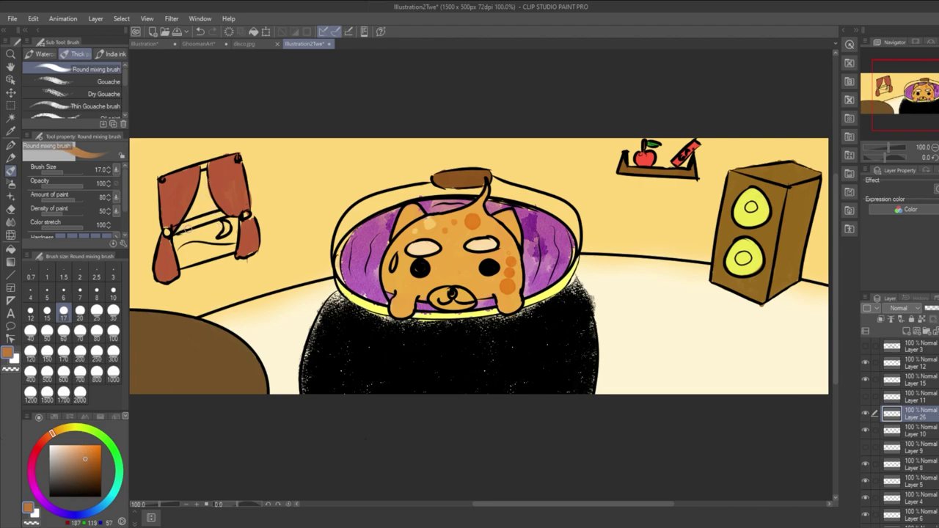
left_click_drag(192, 226, 229, 213)
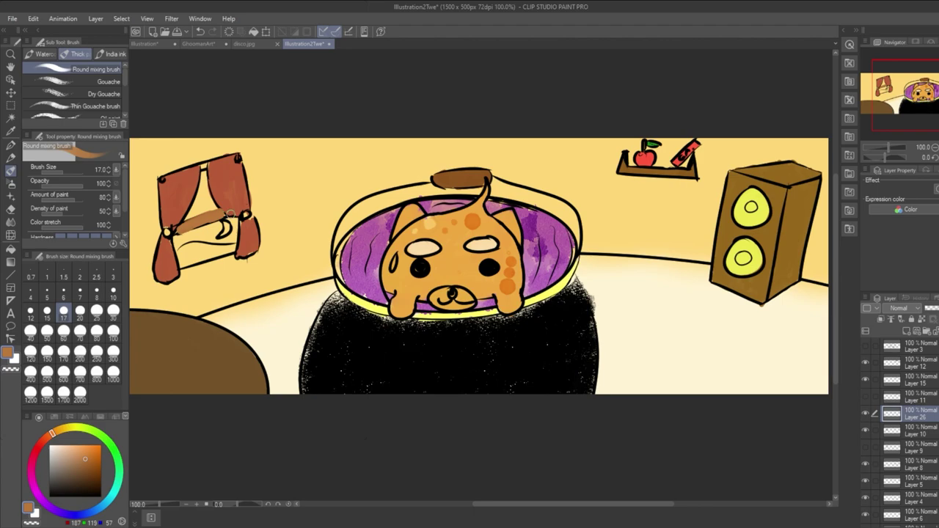
key("ctrl+z")
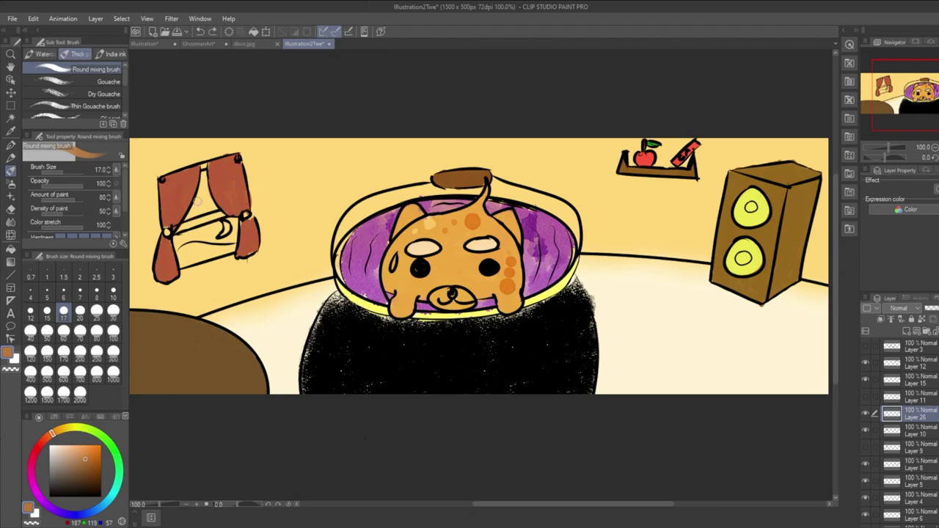
Paint the window's crossbar orange-brown with the G-pen at size 9.2 and move its layer beneath Layer 8.
left_click(11, 146)
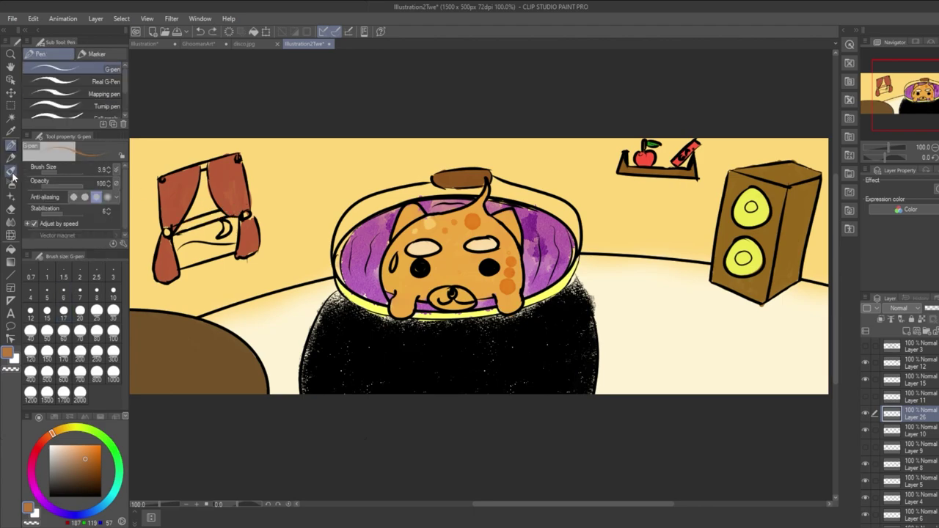
left_click(12, 171)
left_click(38, 53)
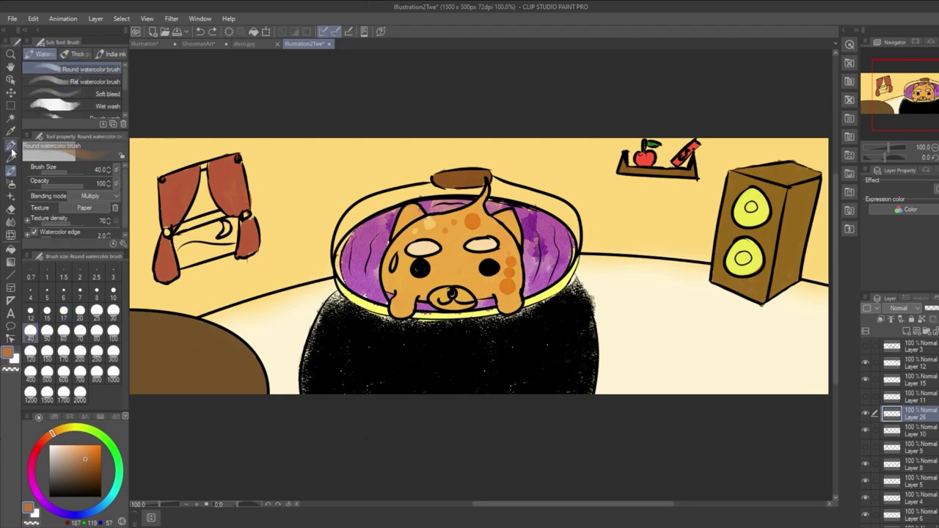
left_click(11, 147)
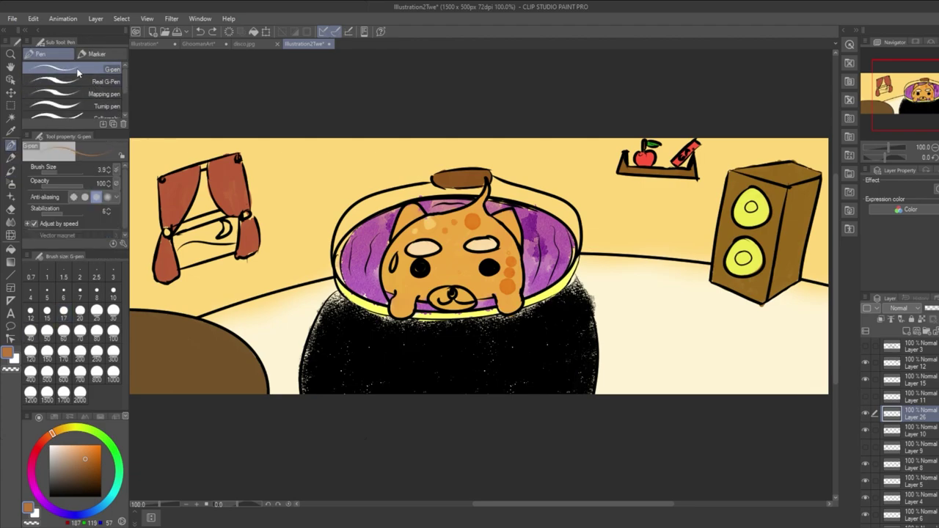
left_click_drag(207, 218, 185, 228)
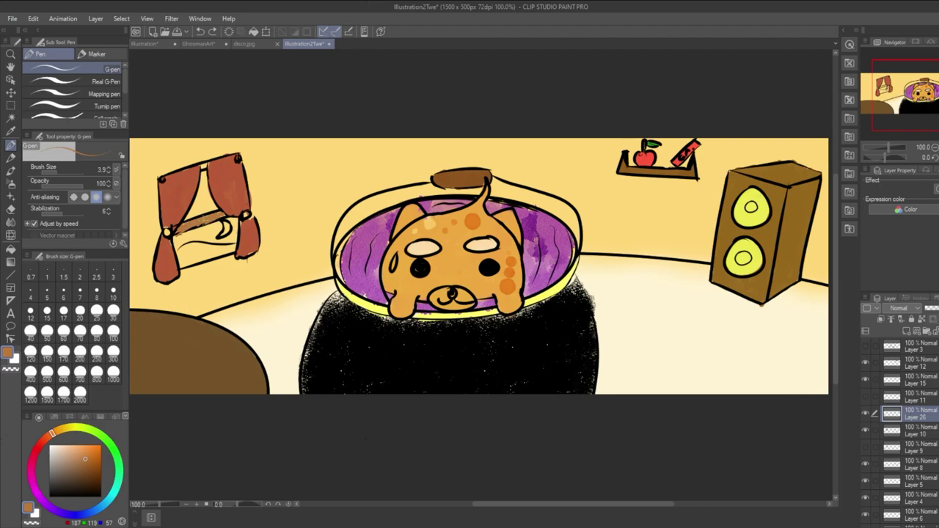
key("ctrl+z")
left_click_drag(58, 171, 61, 169)
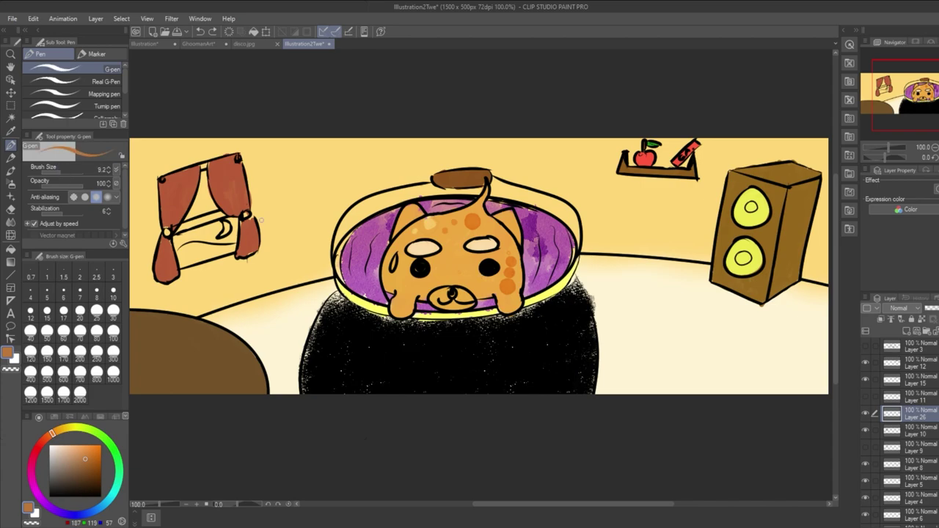
left_click_drag(211, 217, 180, 231)
left_click_drag(226, 217, 200, 226)
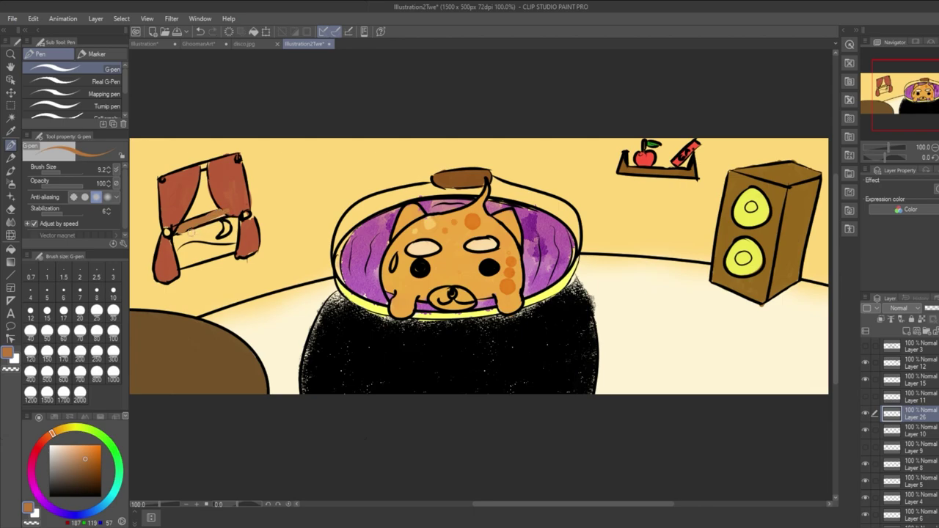
left_click_drag(926, 415, 935, 459)
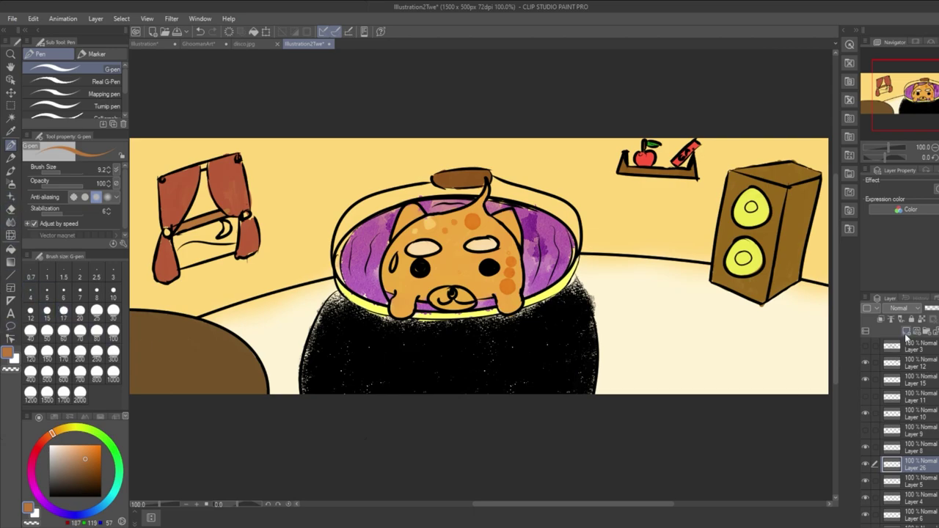
Add a layer beneath the crossbar's layer and wash the window light blue with the Flat watercolor brush at size 100.
left_click(905, 331)
left_click_drag(912, 459, 922, 485)
left_click_drag(71, 460, 70, 448)
left_click(101, 507)
left_click(80, 444)
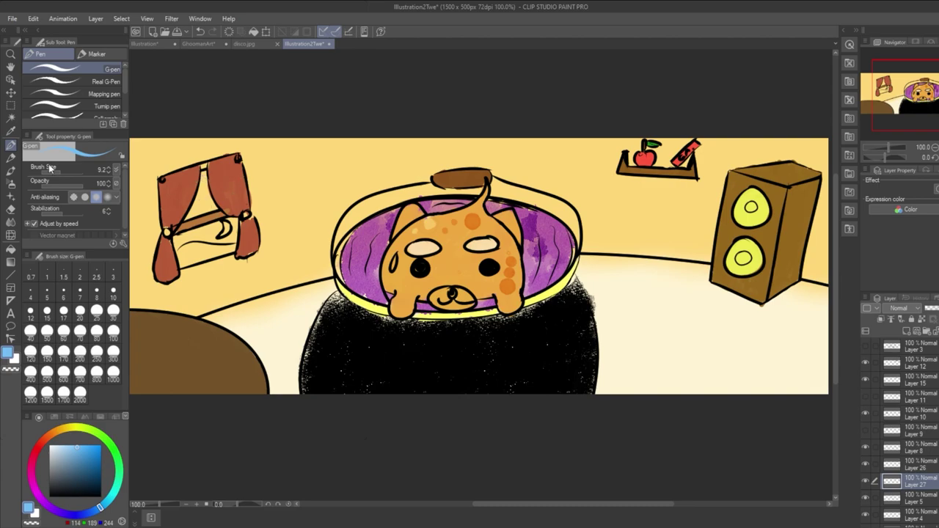
left_click(11, 170)
left_click(91, 82)
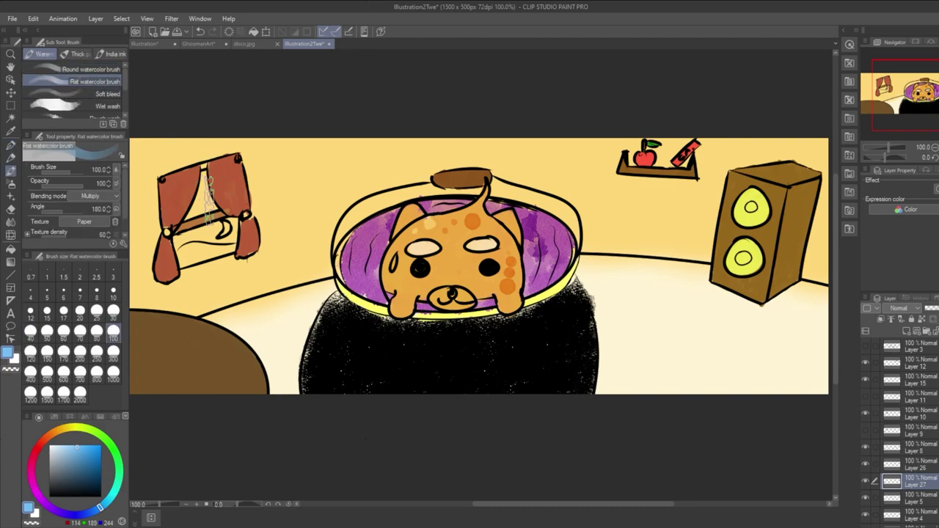
mouse_move(202, 193)
left_mouse_down()
mouse_move(176, 209)
mouse_move(184, 194)
mouse_move(213, 187)
mouse_move(217, 220)
mouse_move(176, 220)
mouse_move(189, 228)
mouse_move(229, 202)
mouse_move(213, 224)
mouse_move(234, 229)
mouse_move(205, 220)
mouse_move(184, 236)
mouse_move(217, 211)
mouse_move(213, 180)
left_mouse_up()
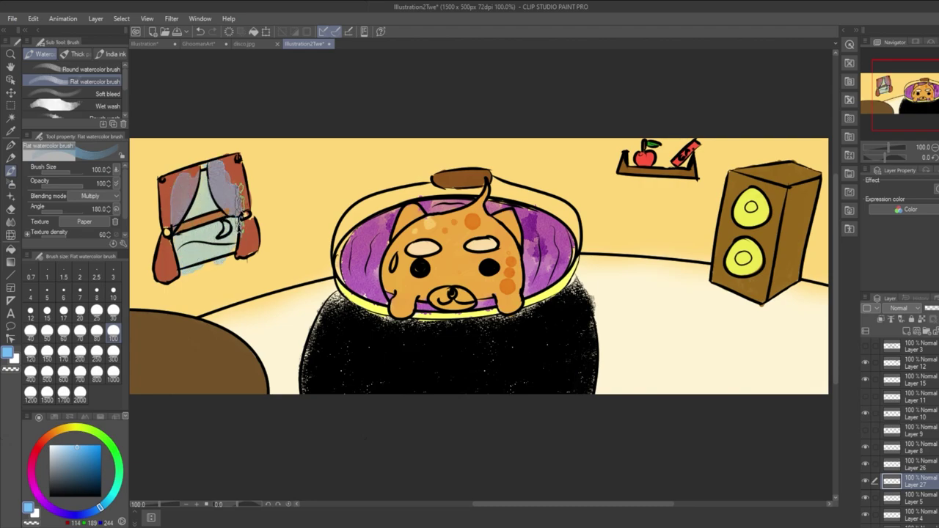
Move the light-blue layer down to just above Layer 18 and clear the blue spill below the window's lower edge.
mouse_move(928, 489)
left_mouse_down()
mouse_move(935, 524)
mouse_move(936, 495)
mouse_move(937, 522)
mouse_move(934, 507)
left_mouse_up()
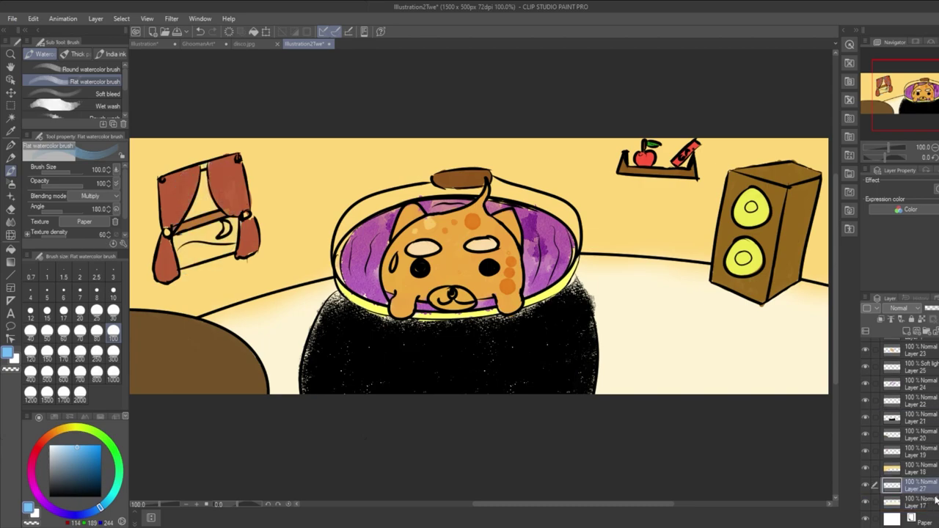
left_click_drag(928, 473, 929, 478)
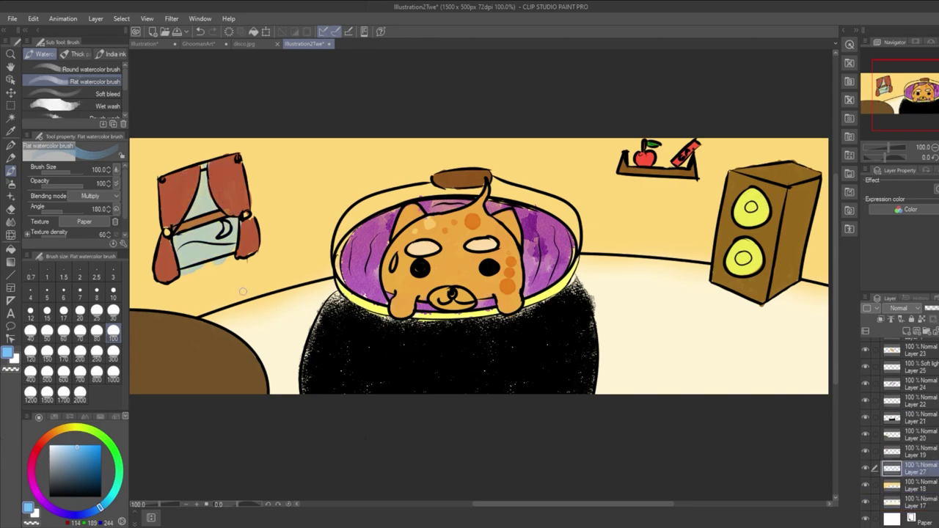
mouse_move(217, 273)
left_mouse_down()
mouse_move(242, 257)
mouse_move(230, 211)
mouse_move(246, 214)
mouse_move(236, 210)
mouse_move(250, 262)
left_mouse_up()
key("ctrl+z")
Paint the hill in the window green on a new layer above the blue, using the Flat watercolor brush at size 17.
left_click(906, 331)
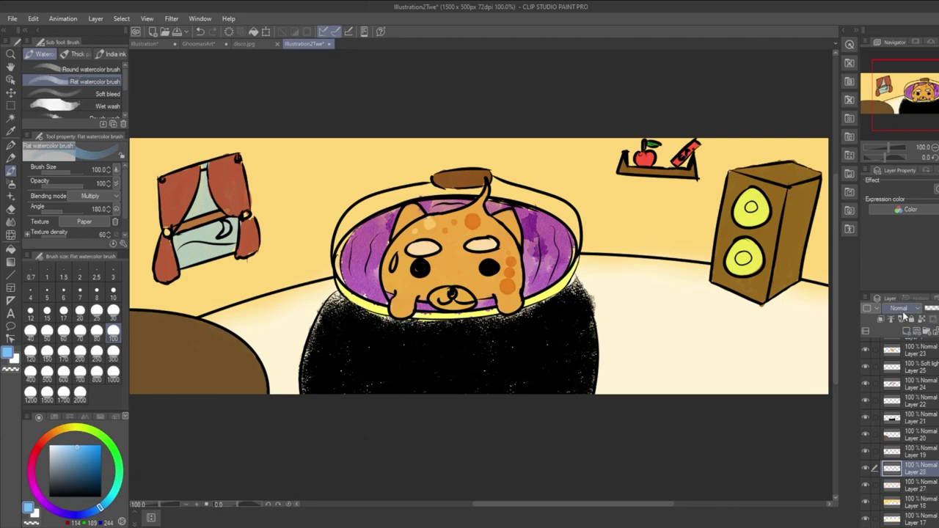
left_click(116, 452)
left_click(83, 444)
left_click(90, 463)
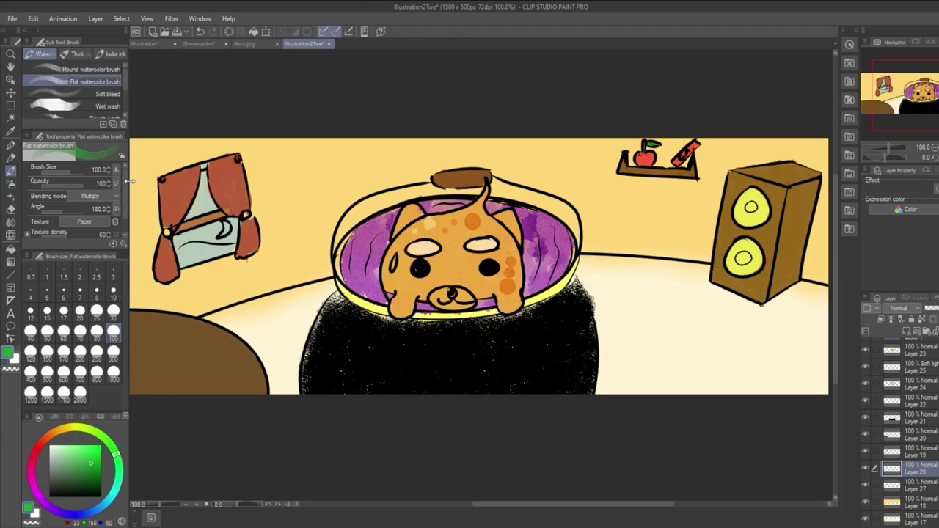
left_click_drag(76, 174, 63, 168)
mouse_move(192, 250)
left_mouse_down()
mouse_move(184, 254)
mouse_move(227, 248)
mouse_move(207, 257)
mouse_move(239, 242)
left_mouse_up()
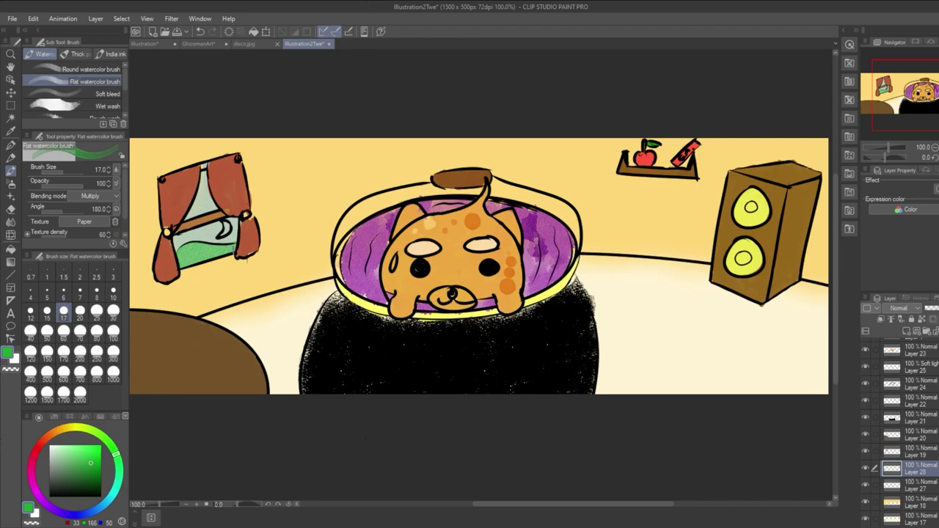
key("ctrl+z")
Paint the crescent shape in the window red and select the light-blue window layer.
mouse_move(88, 432)
left_mouse_down()
mouse_move(67, 427)
mouse_move(76, 430)
mouse_move(50, 445)
left_mouse_up()
mouse_move(79, 458)
left_mouse_down()
mouse_move(80, 449)
mouse_move(86, 460)
mouse_move(97, 452)
left_mouse_up()
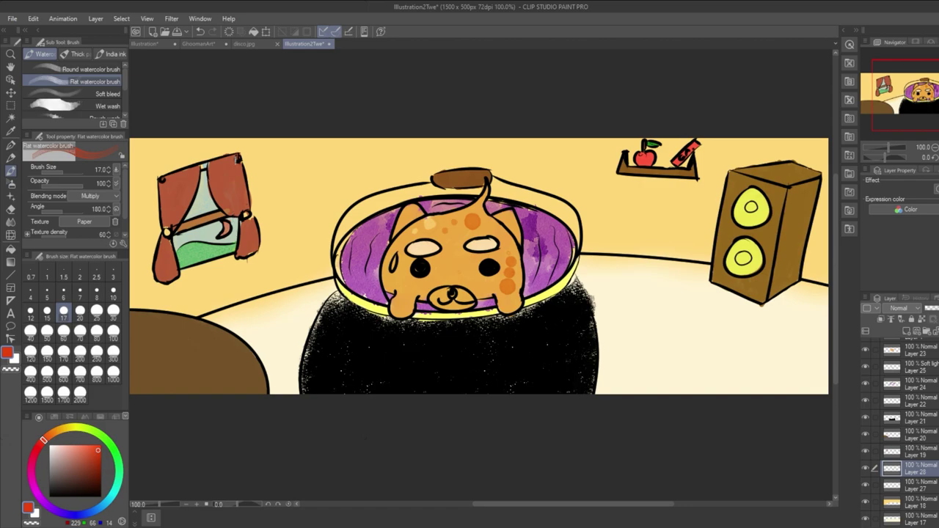
left_click(931, 486)
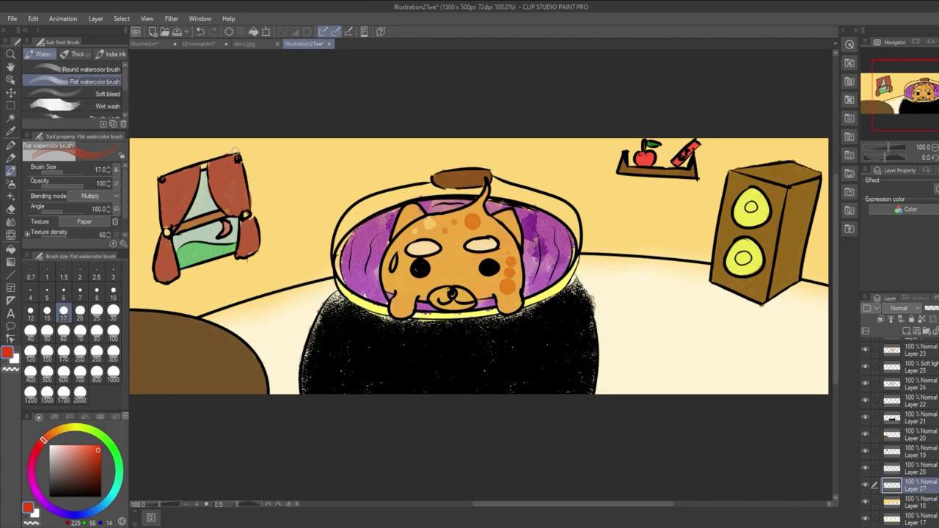
Find the wall's colour layer by toggling layer visibility, select Layer 18, and clear the orange spill along the floor's upper edge.
left_click(867, 485)
left_click(867, 486)
scroll(901, 433, "down", 10)
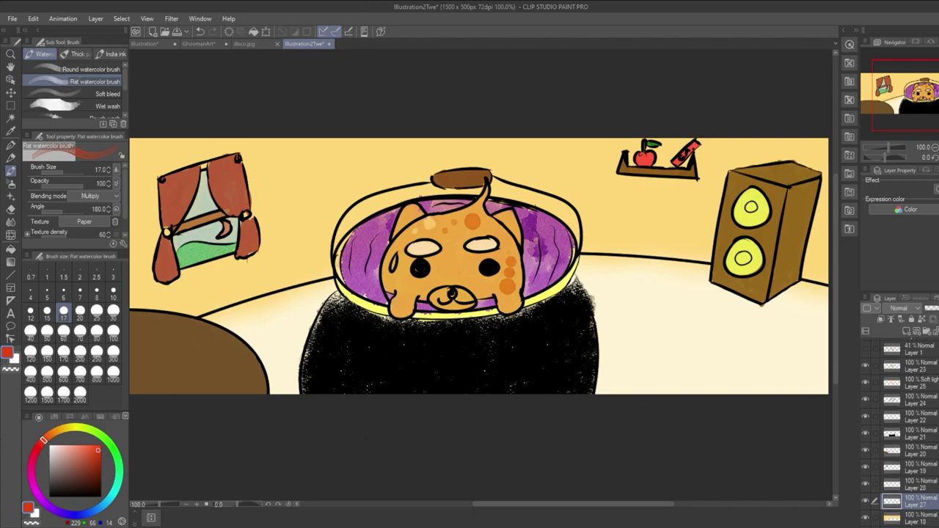
scroll(901, 433, "down", 10)
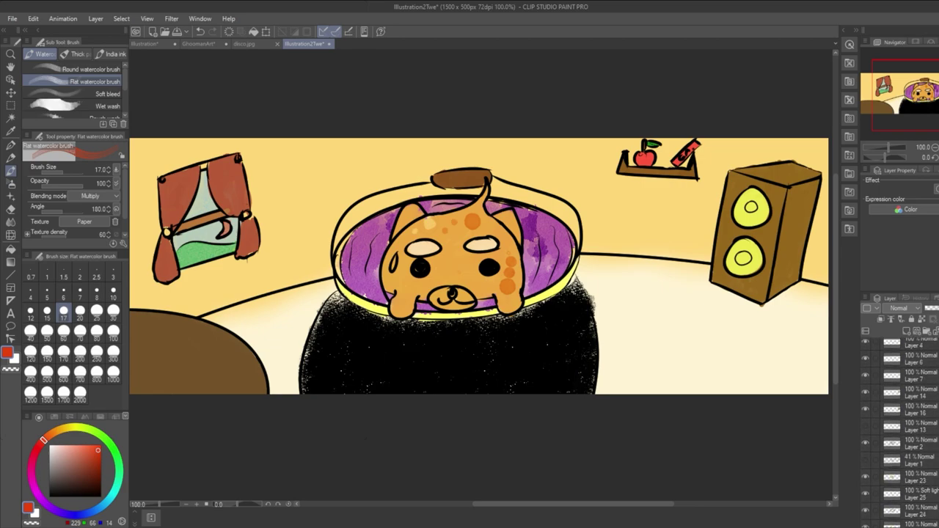
scroll(900, 433, "down", 5)
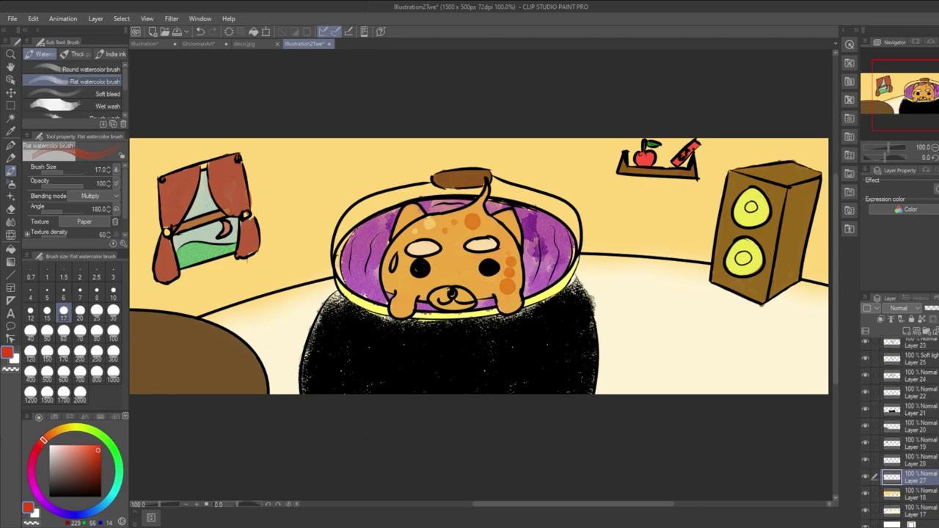
left_click(868, 487)
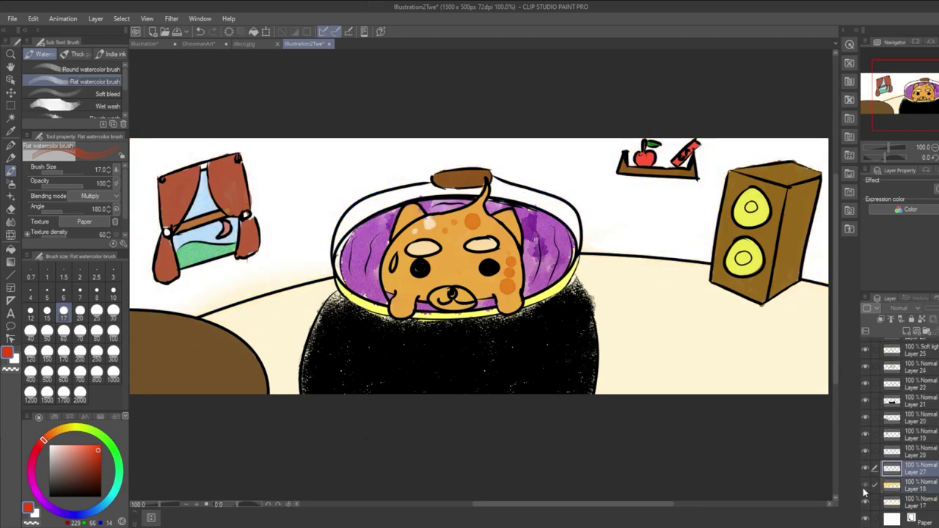
left_click(866, 487)
left_click(931, 488)
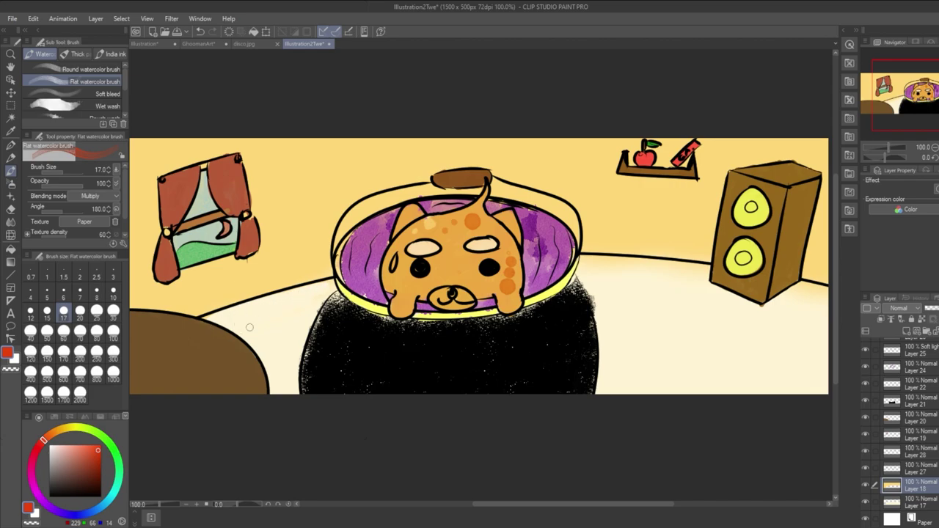
mouse_move(622, 271)
left_mouse_down()
mouse_move(609, 266)
mouse_move(694, 269)
mouse_move(652, 266)
left_mouse_up()
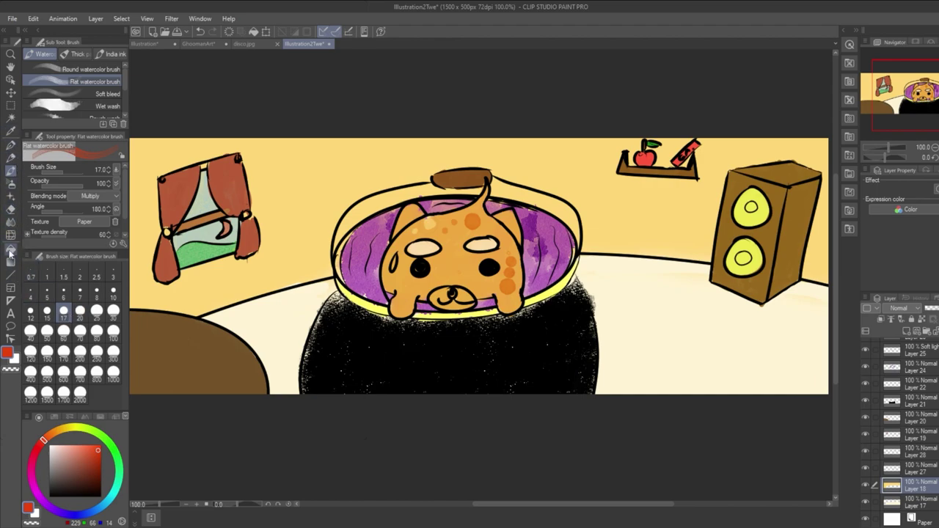
Sample the wall's orange-yellow and dab small brick-like patches across the wall with the Flat watercolor brush at size 17.
left_click(11, 129)
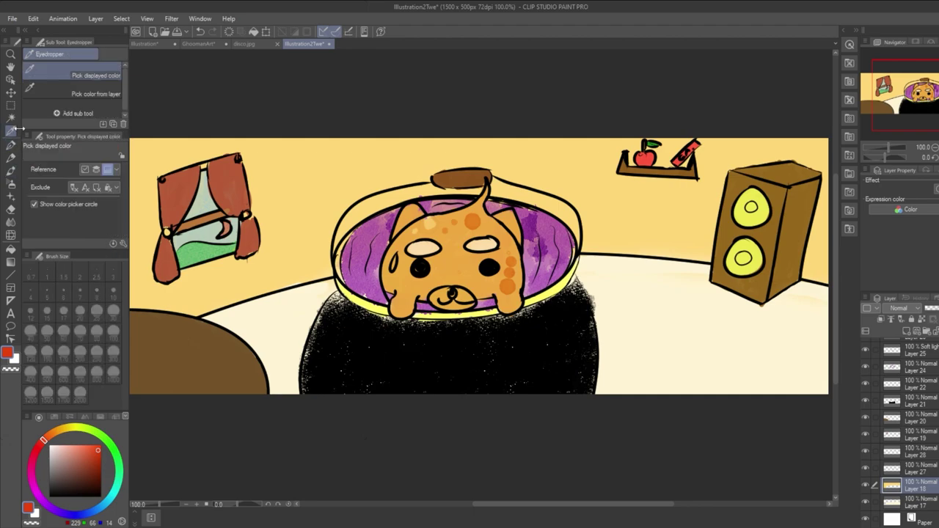
left_click(300, 240)
left_click(12, 170)
left_click_drag(302, 270, 294, 280)
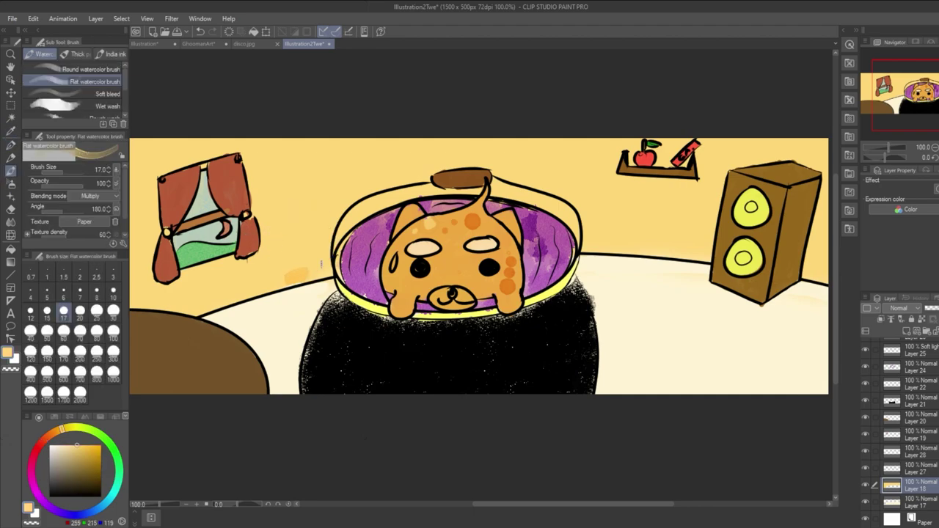
left_click_drag(296, 245, 314, 233)
left_click_drag(578, 169, 581, 176)
left_click_drag(618, 220, 620, 239)
left_click_drag(685, 245, 701, 238)
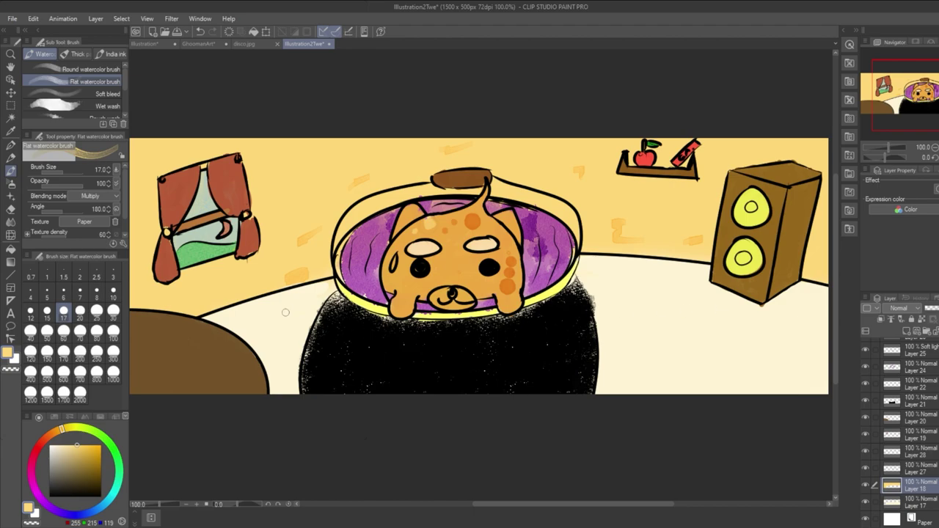
Add a layer for pen line art and move it to the top of the layer stack.
left_click_drag(577, 511, 548, 506)
left_click(907, 332)
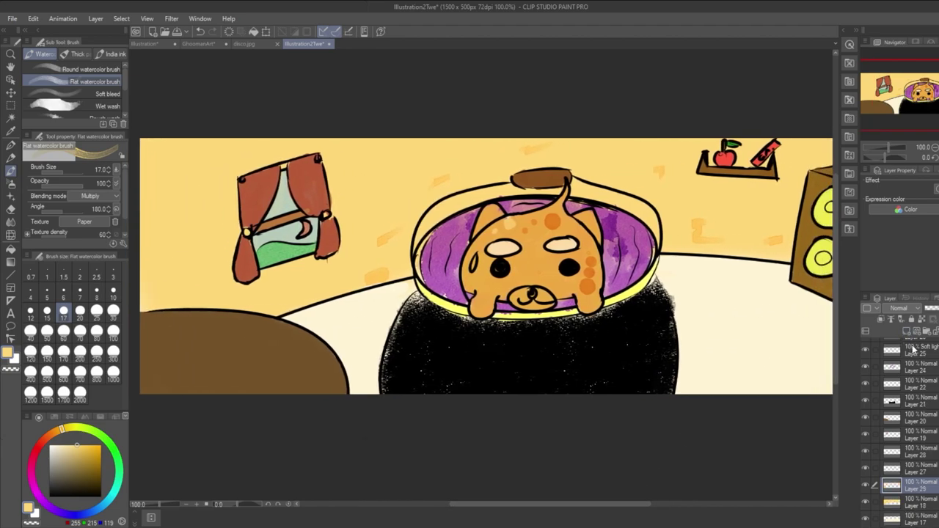
left_click(11, 146)
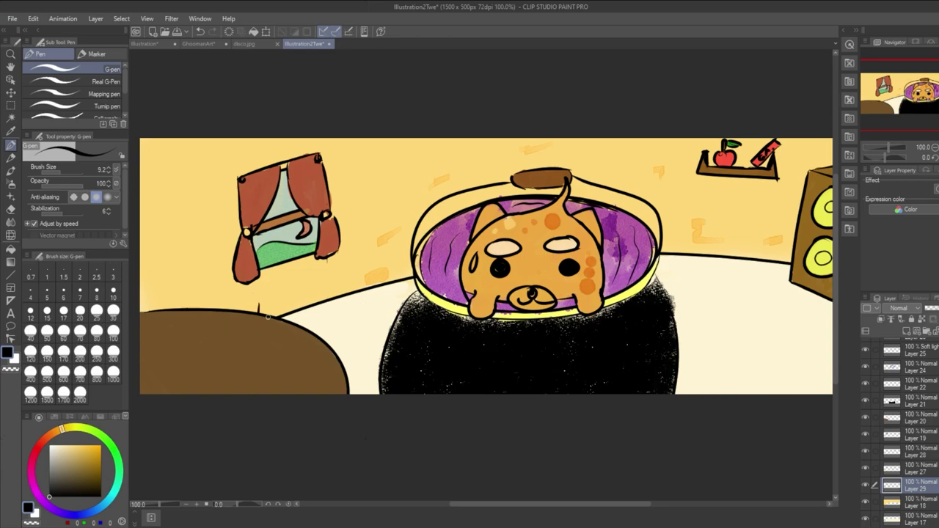
scroll(936, 343, "up", 3)
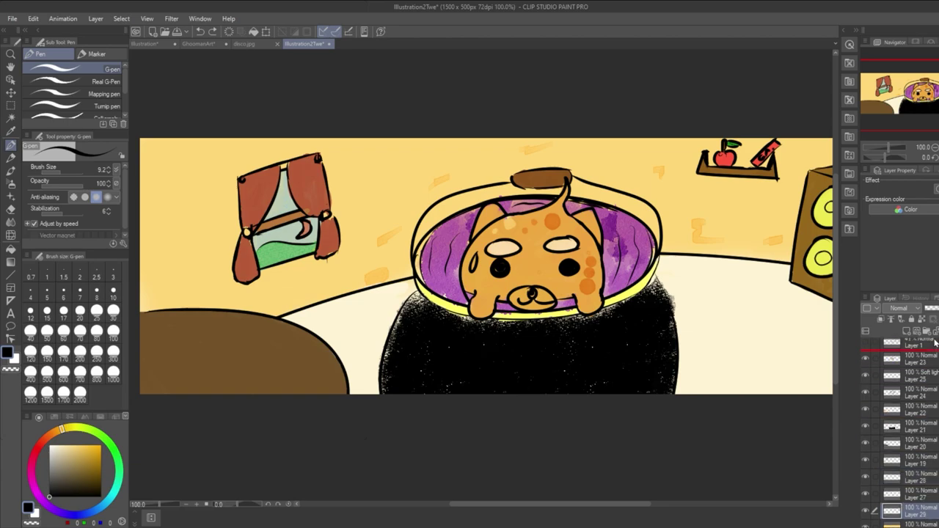
left_click_drag(935, 343, 936, 342)
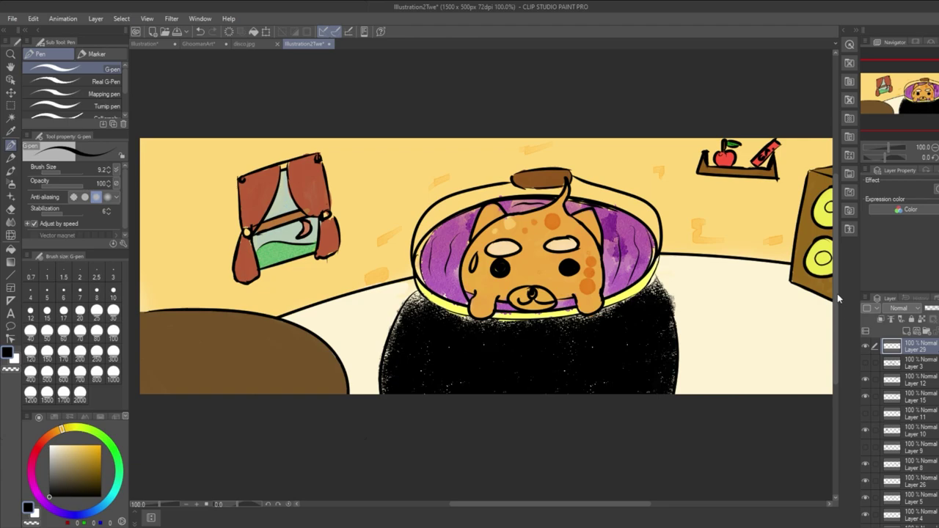
Outline a mug's body in black on the brown table with the G-pen at size 9.2.
left_click_drag(267, 320, 266, 368)
key("ctrl+z")
left_click_drag(267, 329, 264, 368)
left_click_drag(269, 329, 302, 329)
mouse_move(265, 368)
left_mouse_down()
mouse_move(300, 360)
mouse_move(305, 370)
left_mouse_up()
key("ctrl+z")
key("ctrl+z")
left_click_drag(300, 328, 298, 371)
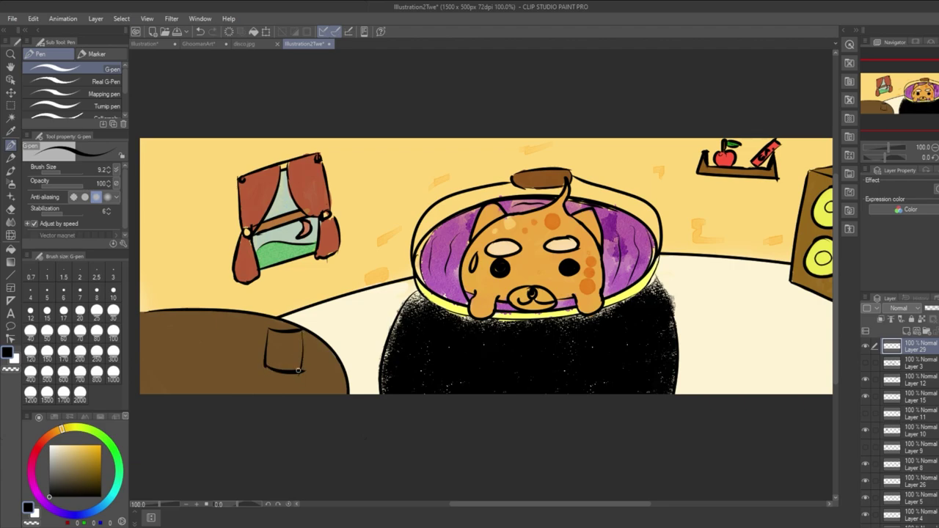
Undo the mug's right side and try redrawing it several times.
key("ctrl+z")
left_click_drag(303, 331, 302, 366)
key("ctrl+z")
mouse_move(302, 330)
left_mouse_down()
mouse_move(300, 372)
mouse_move(315, 360)
mouse_move(303, 363)
left_mouse_up()
key("ctrl+z")
key("ctrl+z")
key("ctrl+z")
left_click_drag(302, 338, 314, 365)
key("ctrl+z")
key("ctrl+z")
Finish the mug's line art with its right side, a curved handle, and reinforced rim and base lines.
left_click_drag(297, 335, 299, 368)
left_click_drag(300, 333, 301, 363)
left_click_drag(301, 341, 300, 358)
key("ctrl+z")
key("ctrl+z")
key("ctrl+z")
left_click_drag(270, 371, 290, 373)
left_click_drag(269, 332, 303, 327)
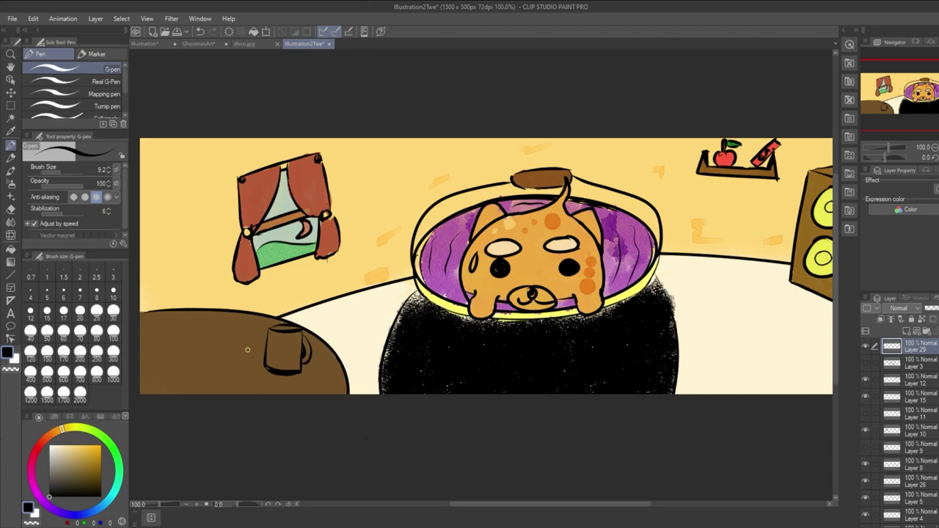
Paint the mug's body pale grey-green on a new layer, using the Round mixing brush at size 17.
left_click(906, 331)
left_click(67, 461)
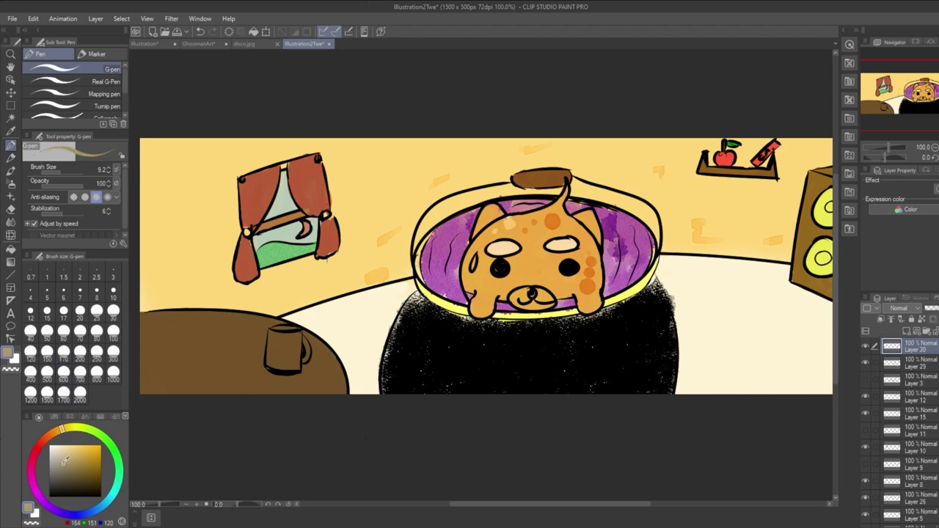
mouse_move(64, 427)
left_mouse_down()
mouse_move(119, 473)
mouse_move(109, 450)
left_mouse_up()
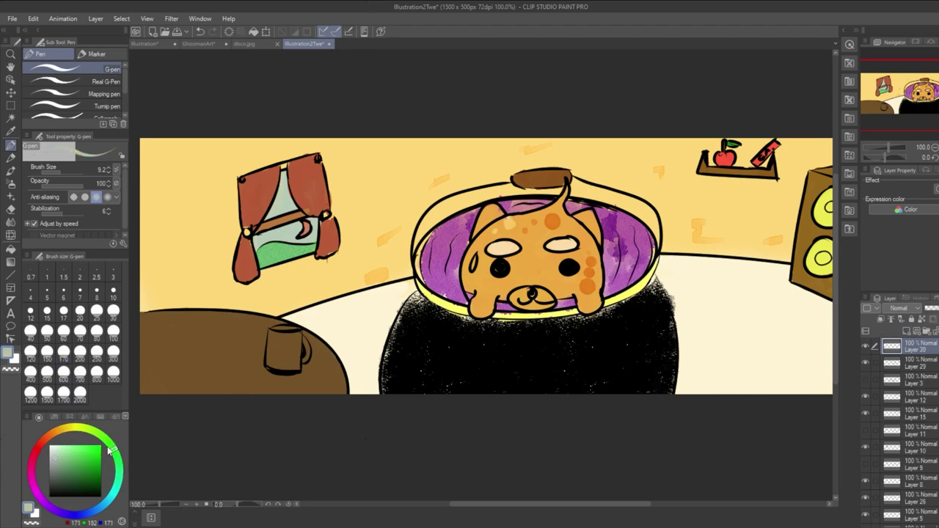
left_click(12, 185)
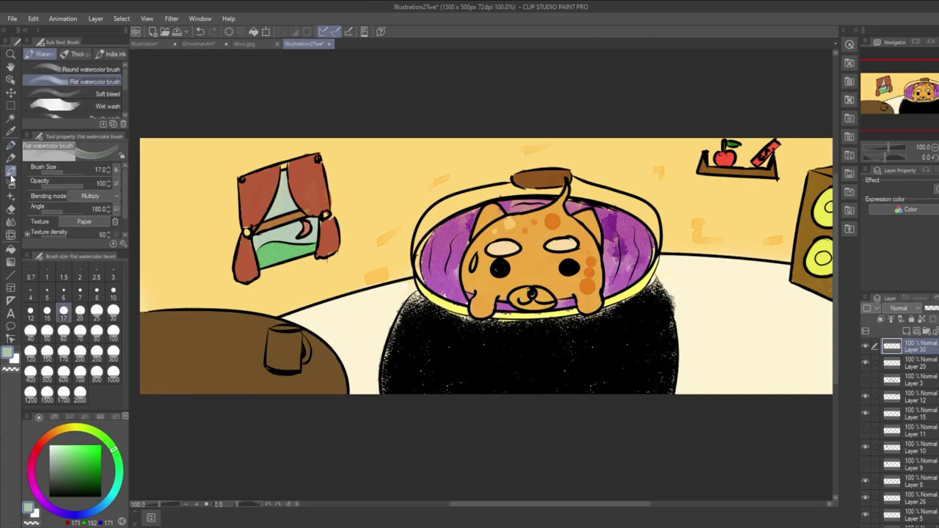
left_click_drag(274, 334, 270, 367)
key("ctrl+z")
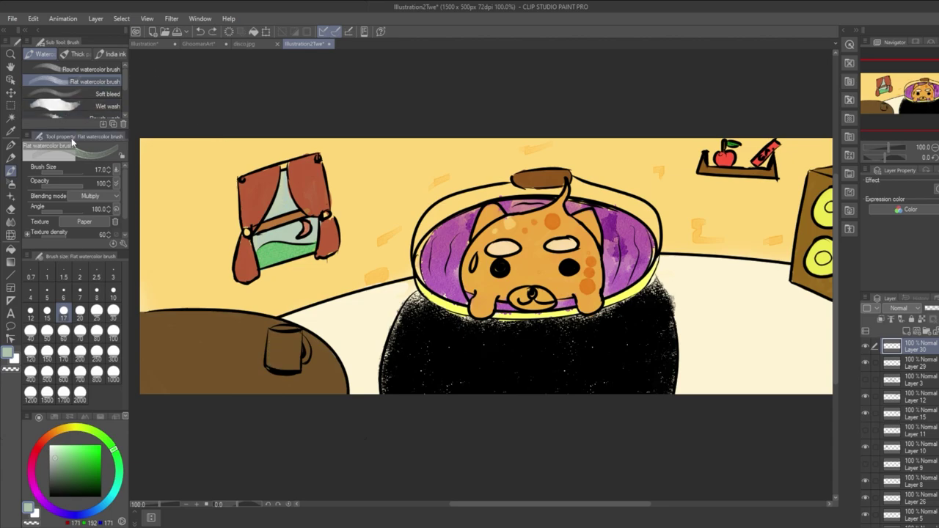
left_click(77, 53)
mouse_move(276, 335)
left_mouse_down()
mouse_move(272, 367)
mouse_move(282, 346)
mouse_move(294, 346)
mouse_move(293, 357)
mouse_move(298, 341)
mouse_move(295, 362)
mouse_move(272, 336)
left_mouse_up()
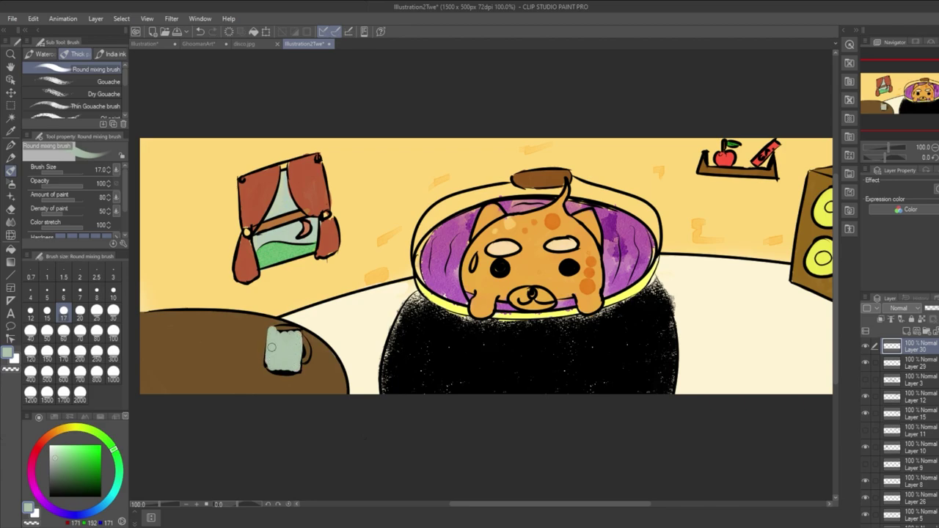
Move the mug's colour layer beneath its line art and fill the handle with the same grey-green.
left_click_drag(913, 346, 911, 364)
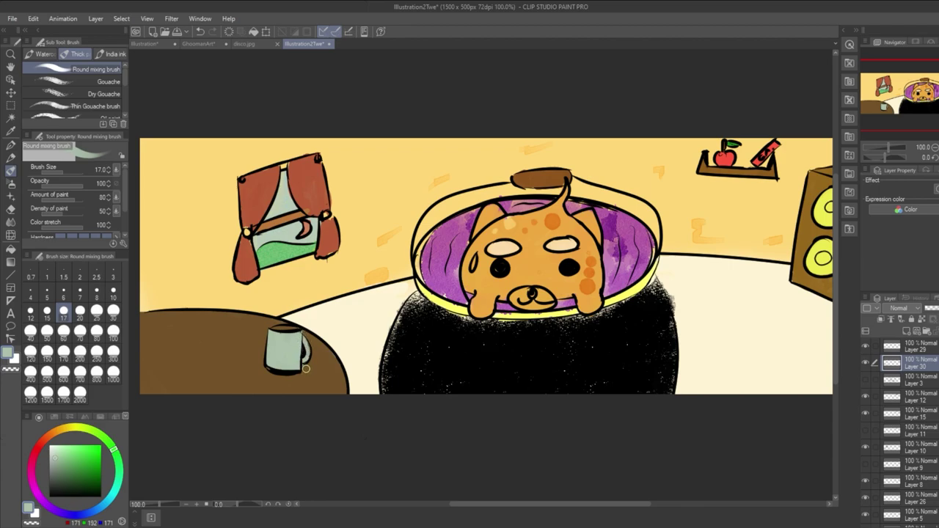
left_click_drag(311, 349, 302, 351)
mouse_move(313, 354)
left_mouse_down()
mouse_move(301, 365)
mouse_move(269, 360)
mouse_move(286, 370)
left_mouse_up()
Shade the mug's opening with a darker grey-green, RGB 109, 124, 109.
left_click_drag(84, 460, 55, 478)
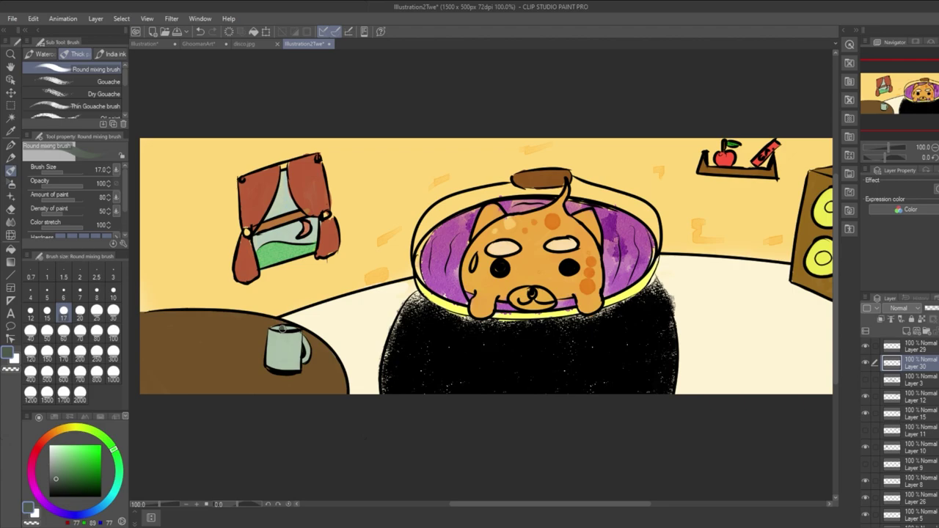
key("ctrl+z")
left_click(56, 472)
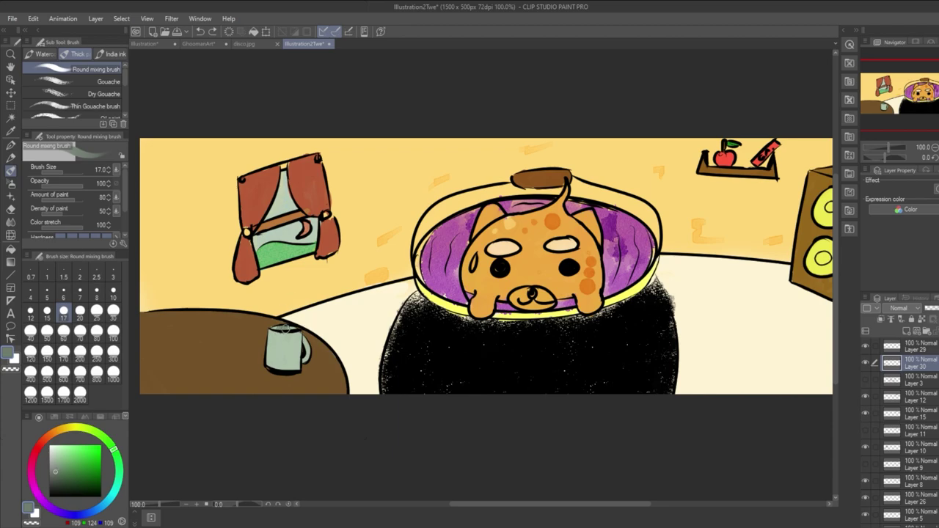
left_click_drag(284, 329, 289, 331)
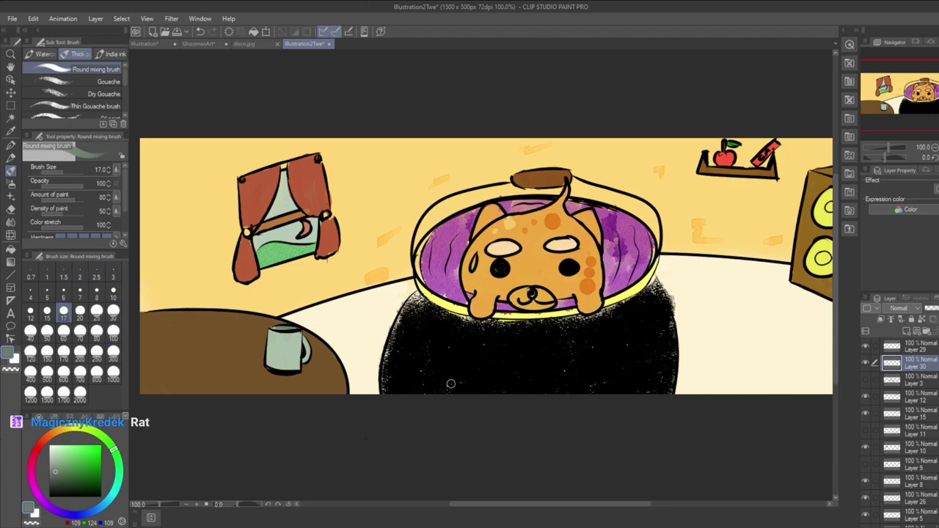
On a new layer between the mug's colour and line art, draw a black "I" and a red heart with the G-pen at size 5.7.
mouse_move(554, 504)
left_mouse_down()
mouse_move(581, 514)
mouse_move(569, 520)
left_mouse_up()
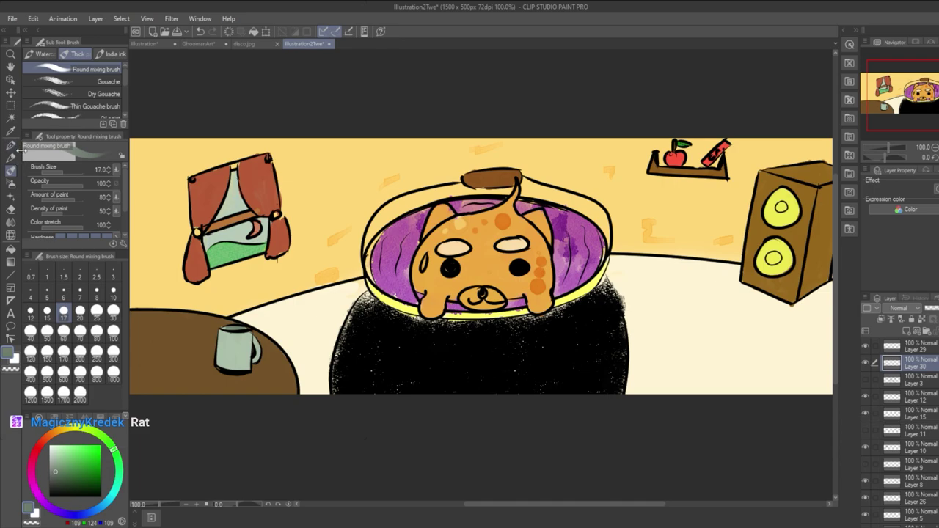
left_click(13, 146)
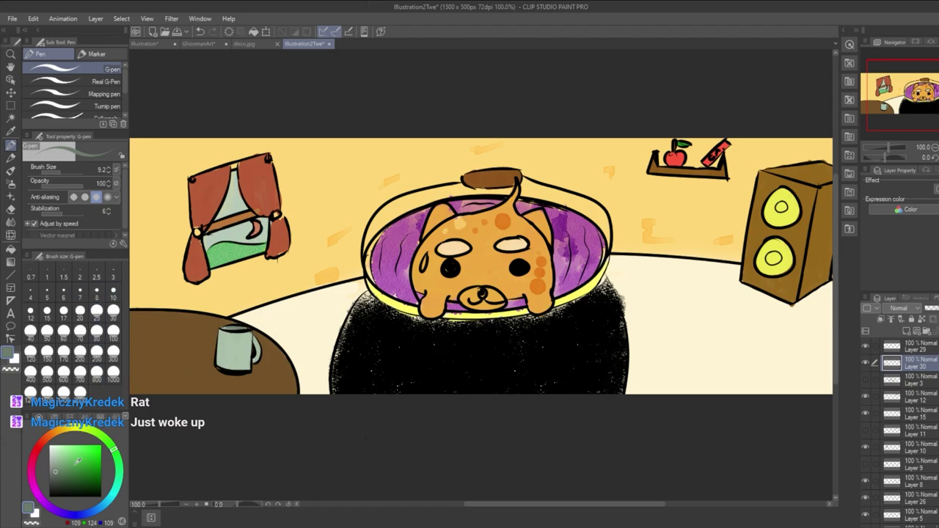
left_click(41, 440)
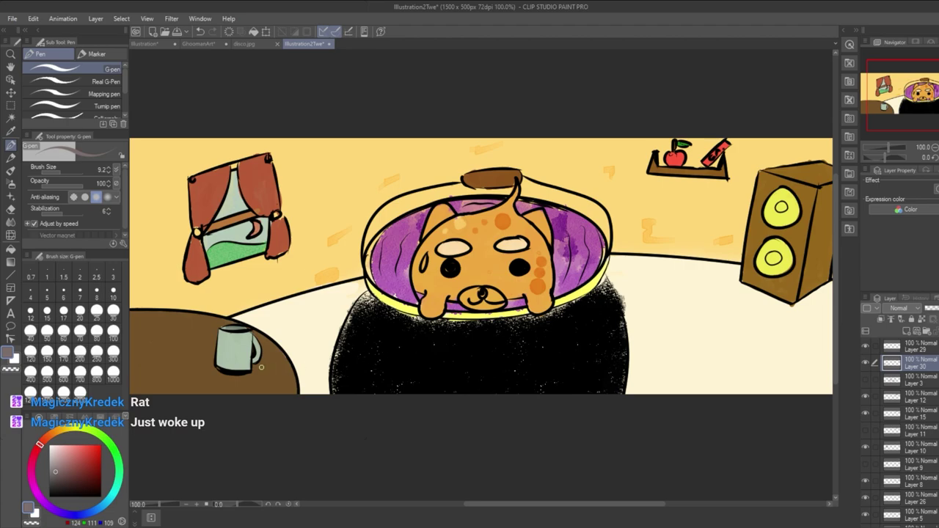
left_click(50, 496)
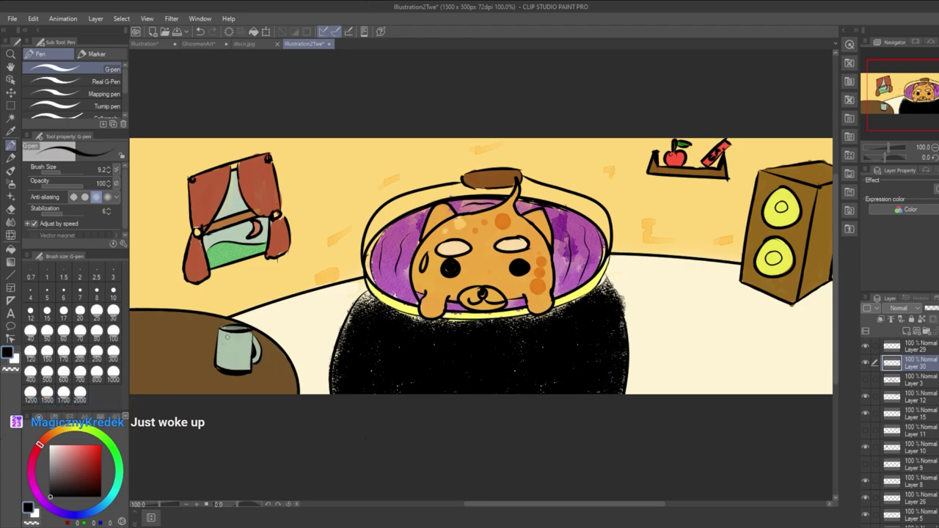
scroll(227, 336, "up", 4)
left_click(907, 332)
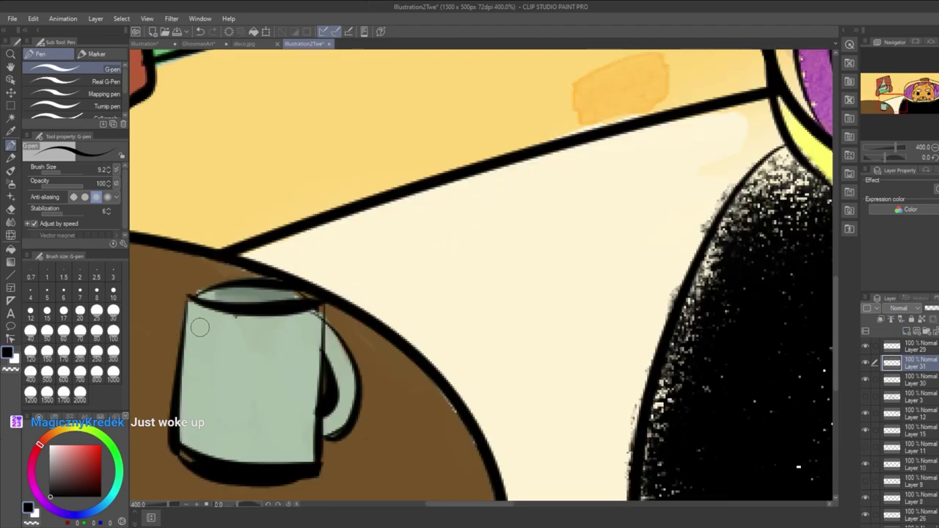
left_click_drag(199, 327, 202, 353)
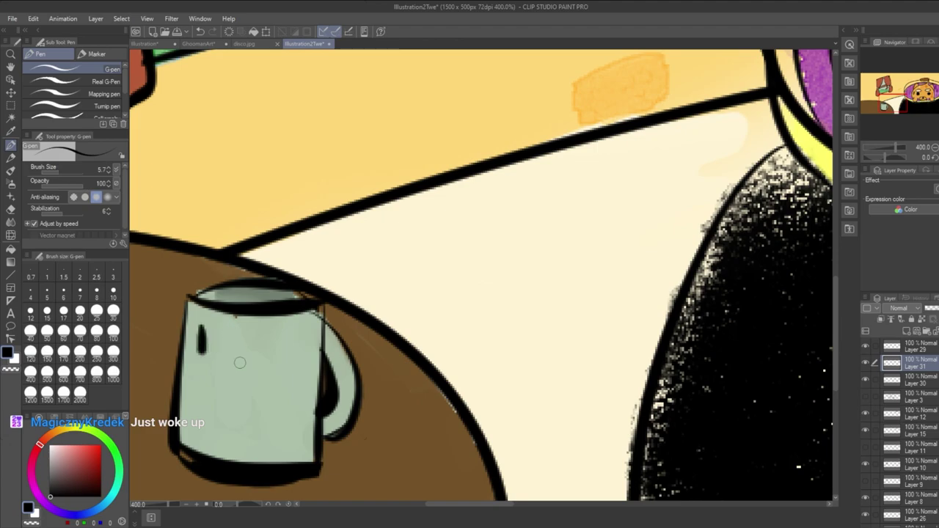
left_click(101, 444)
mouse_move(248, 377)
left_mouse_down()
mouse_move(230, 340)
mouse_move(273, 344)
mouse_move(260, 366)
mouse_move(272, 359)
mouse_move(243, 361)
mouse_move(239, 346)
mouse_move(246, 363)
mouse_move(262, 350)
mouse_move(255, 367)
mouse_move(251, 336)
left_mouse_up()
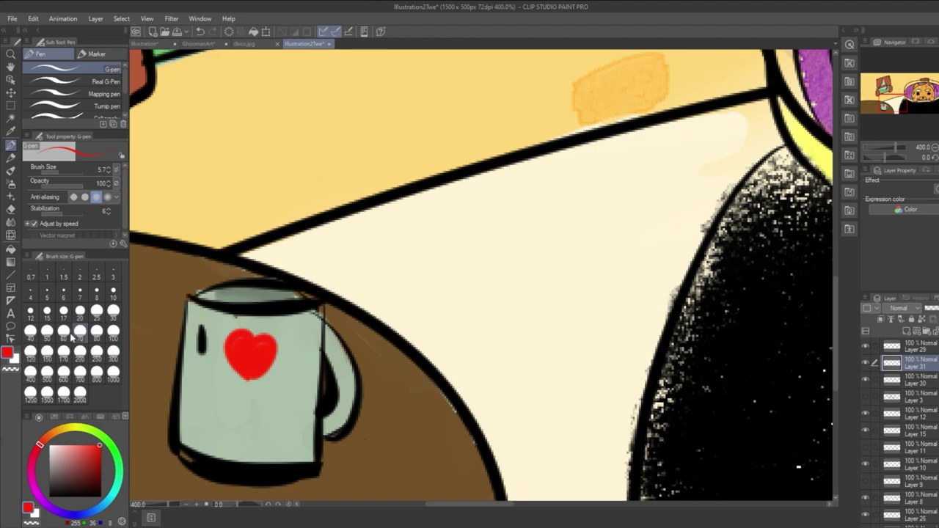
Letter "H2O" in black beneath the heart on the mug.
left_click(49, 496)
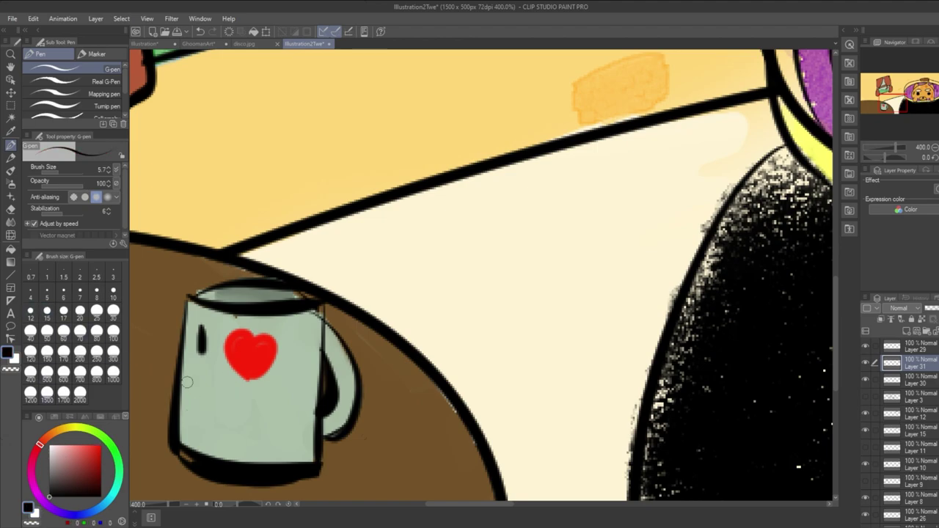
left_click_drag(194, 401, 191, 431)
left_click_drag(208, 390, 210, 440)
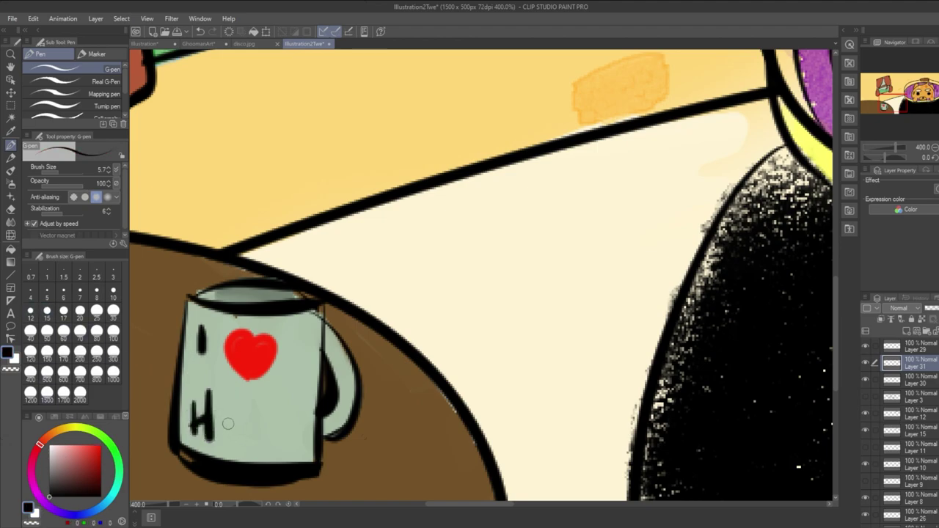
mouse_move(226, 399)
left_mouse_down()
mouse_move(235, 431)
mouse_move(260, 440)
left_mouse_up()
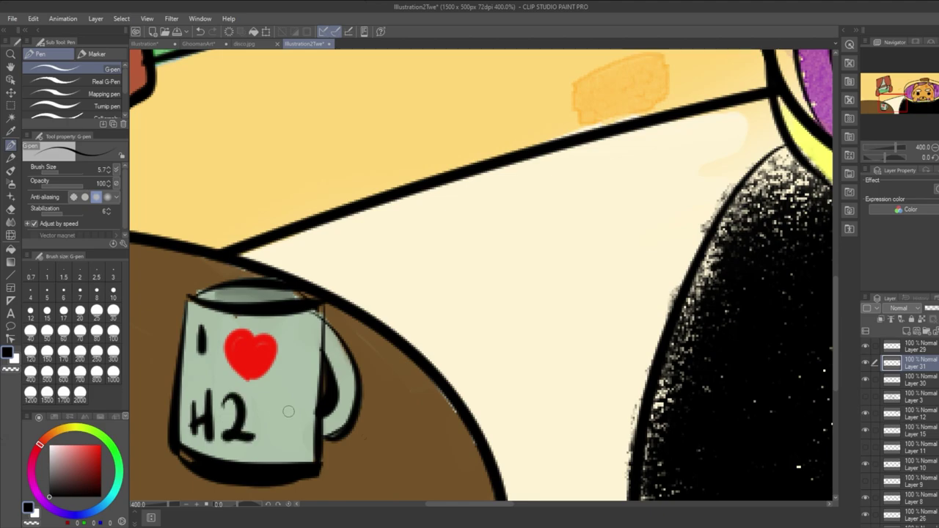
left_click_drag(281, 394, 285, 396)
scroll(488, 386, "down", 1)
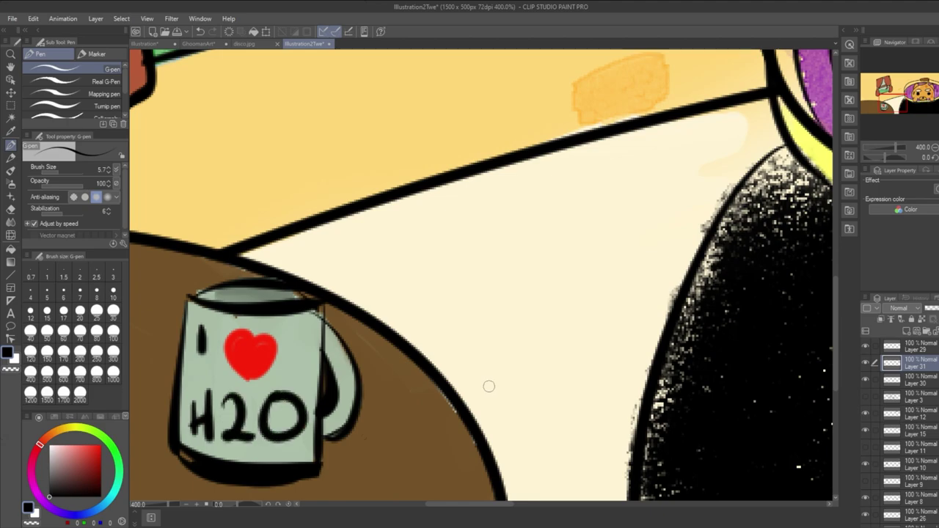
Review the whole room illustration and save the Illustration2Twe document.
scroll(492, 389, "down", 4)
left_click_drag(762, 346, 541, 336)
scroll(544, 333, "down", 1)
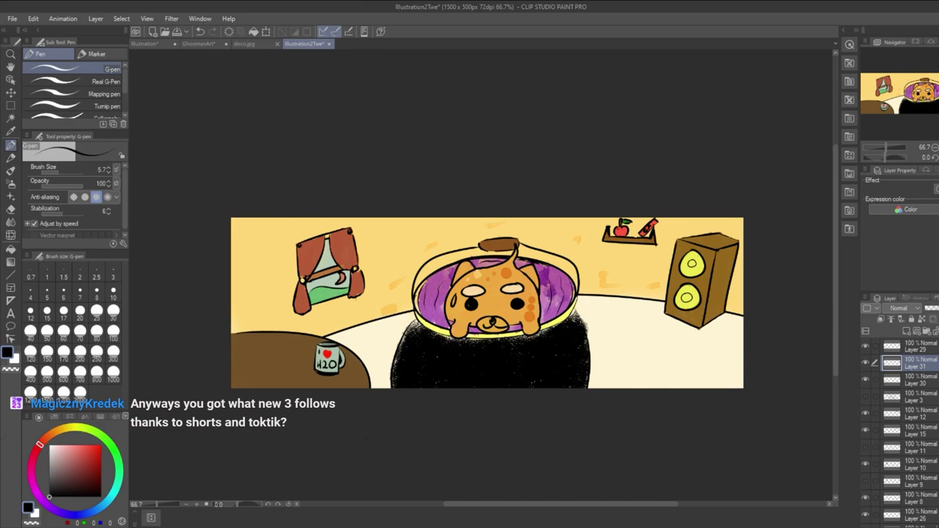
mouse_move(836, 304)
left_mouse_down()
mouse_move(838, 333)
mouse_move(833, 294)
left_mouse_up()
key("ctrl+plus")
key("ctrl+minus")
key("ctrl+plus")
scroll(833, 294, "down", 1)
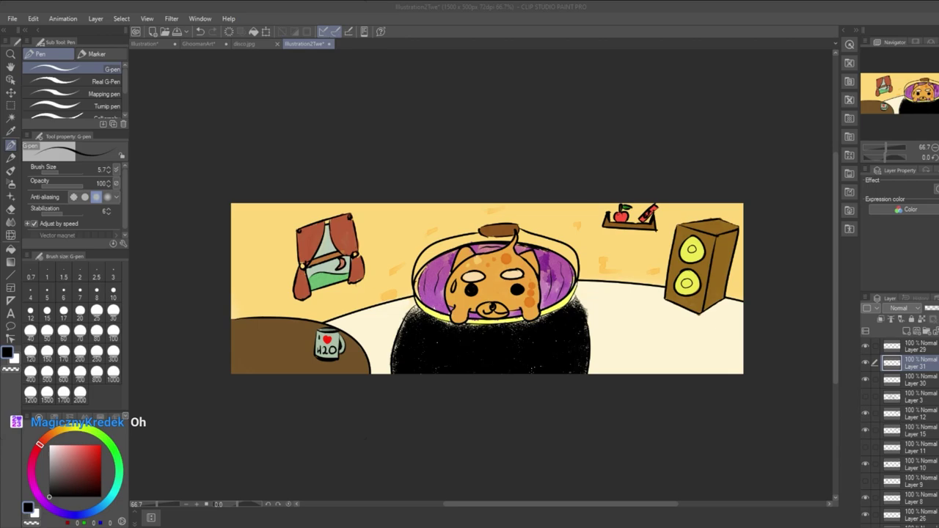
key("ctrl+s")
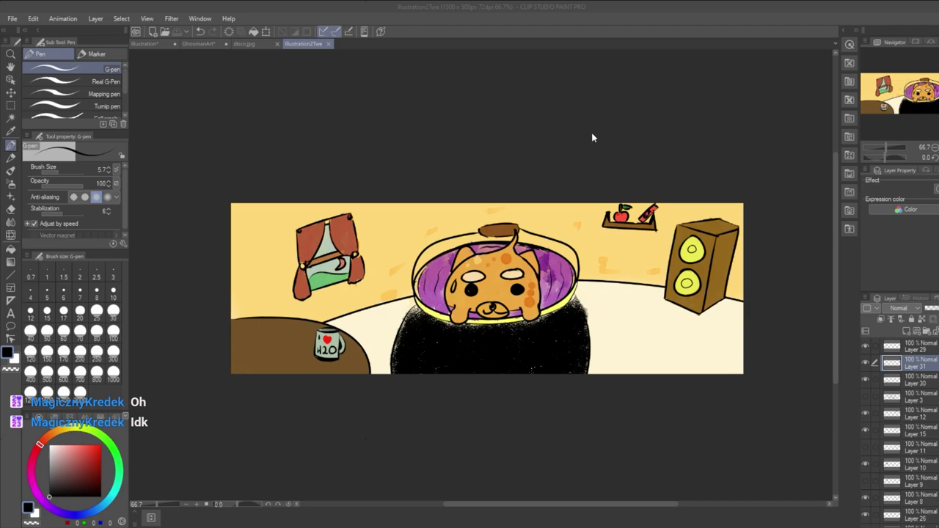
left_click(617, 182)
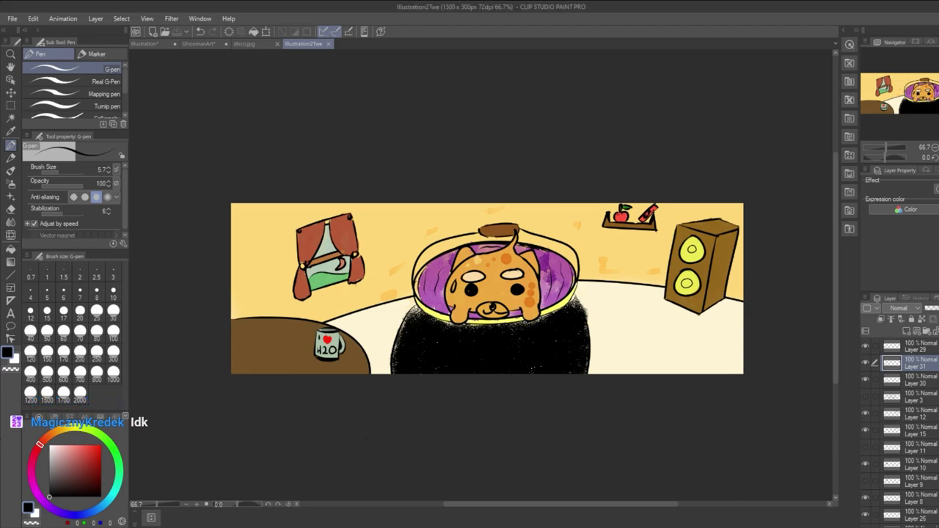
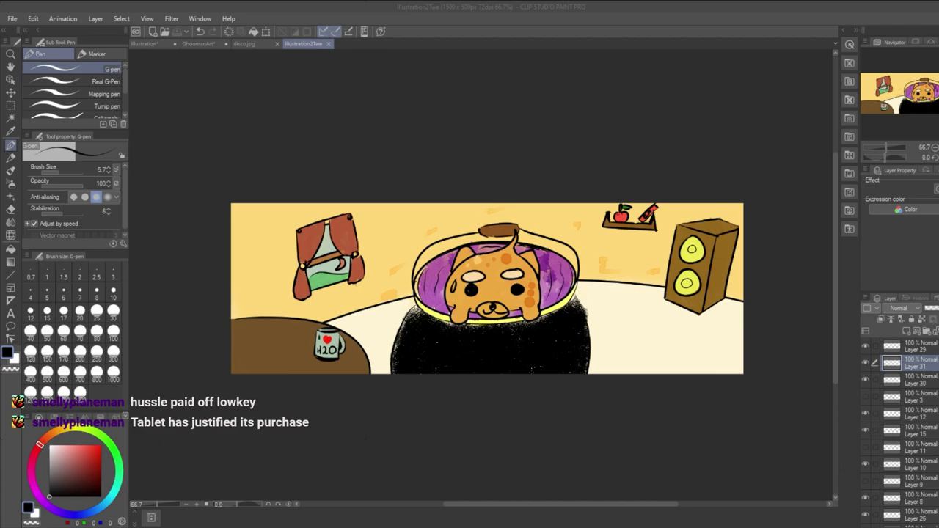
mouse_move(834, 208)
left_mouse_down()
mouse_move(834, 224)
mouse_move(834, 184)
mouse_move(835, 203)
left_mouse_up()
scroll(720, 219, "up", 2)
scroll(674, 218, "down", 2)
left_click_drag(624, 507, 610, 506)
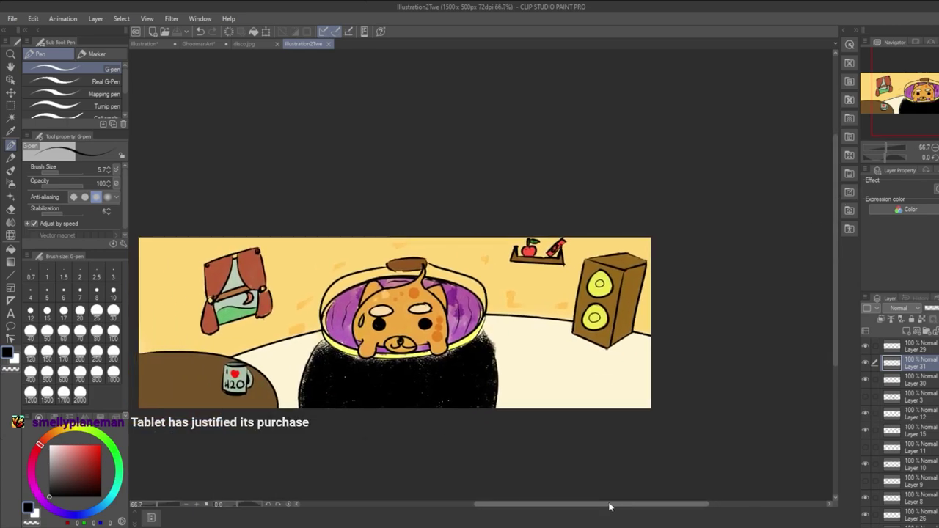
Handwrite "$ 20" in black with the G-pen on the pale floor beneath the speaker.
key("ctrl+plus")
left_click_drag(837, 266, 831, 285)
left_click_drag(600, 503, 611, 508)
left_click_drag(835, 254, 835, 272)
left_click_drag(623, 506, 606, 506)
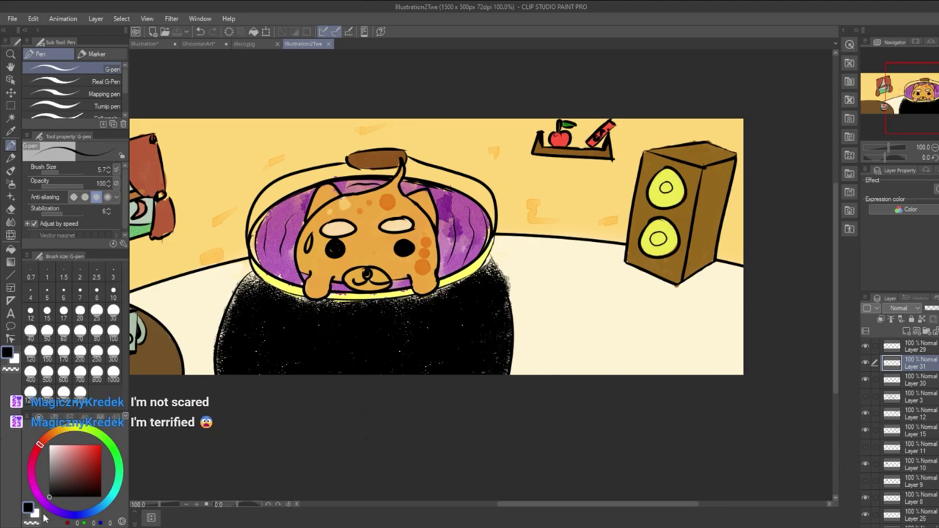
mouse_move(608, 283)
left_mouse_down()
mouse_move(579, 320)
mouse_move(600, 331)
left_mouse_up()
mouse_move(631, 301)
left_mouse_down()
mouse_move(633, 331)
mouse_move(657, 297)
mouse_move(657, 332)
left_mouse_up()
left_click_drag(659, 294, 660, 297)
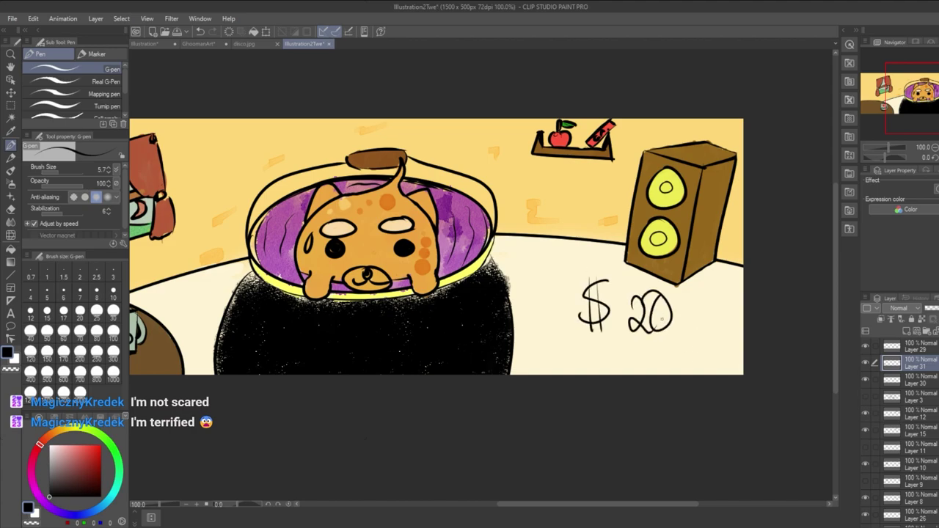
key("ctrl+minus")
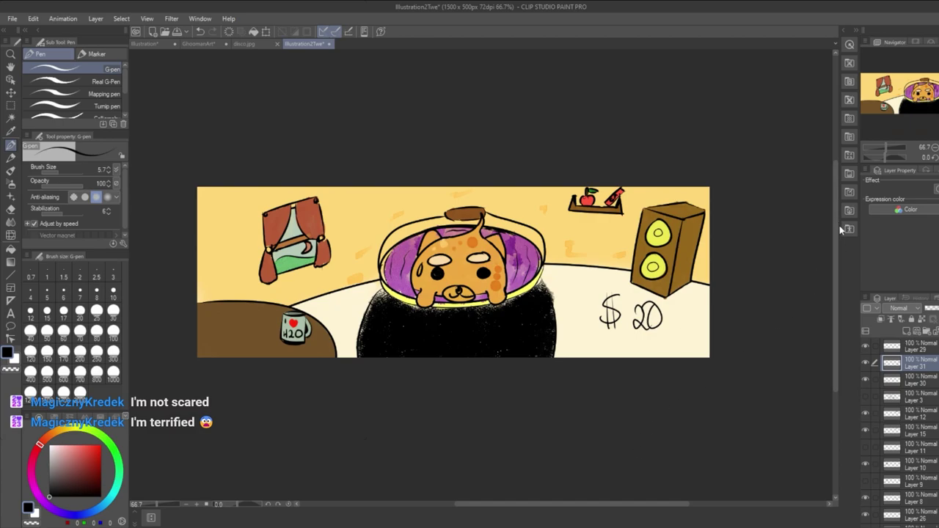
Handwrite "$ 200" beneath the "$ 20" and circle the number.
left_click_drag(838, 213, 837, 190)
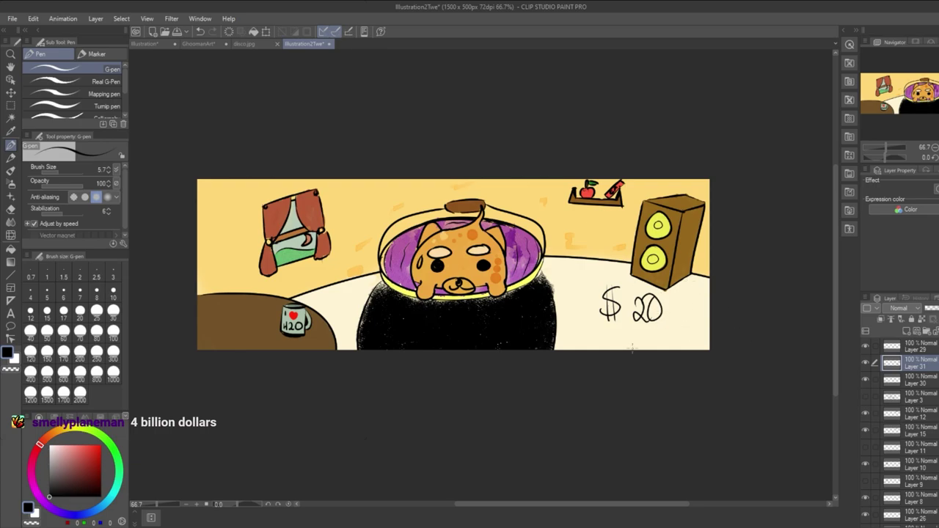
left_click_drag(600, 324, 596, 345)
mouse_move(601, 324)
left_mouse_down()
mouse_move(599, 344)
mouse_move(625, 344)
mouse_move(629, 333)
left_mouse_up()
left_click_drag(637, 332, 651, 328)
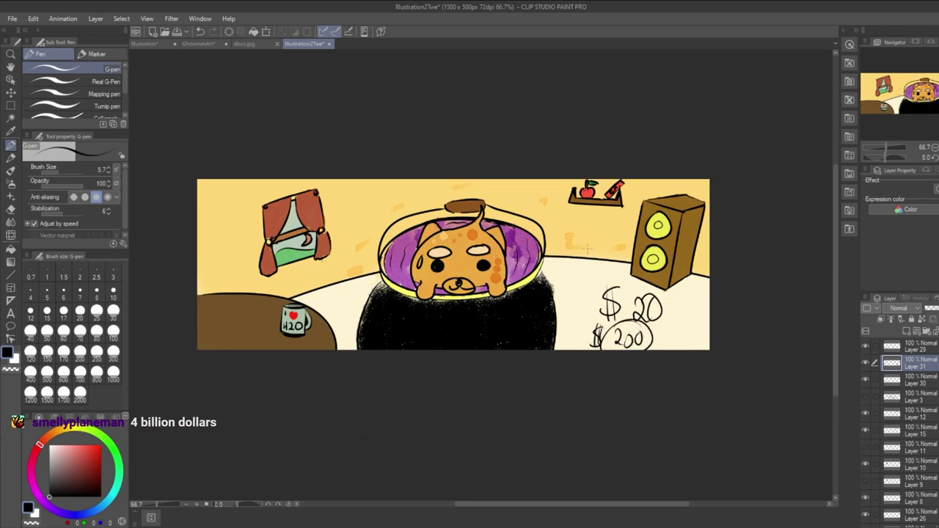
Handwrite "2,000" beside the "$ 20" and remove all the handwritten amounts from the floor.
mouse_move(674, 297)
left_mouse_down()
mouse_move(664, 308)
mouse_move(683, 294)
left_mouse_up()
left_click_drag(688, 285, 695, 284)
left_click_drag(700, 282, 703, 292)
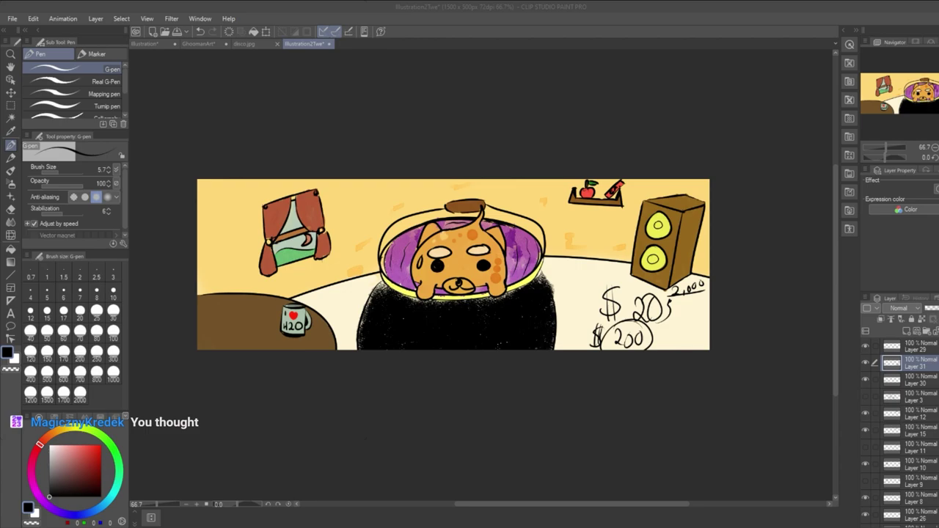
mouse_move(596, 334)
left_mouse_down()
mouse_move(613, 291)
mouse_move(604, 352)
mouse_move(618, 332)
mouse_move(613, 366)
mouse_move(619, 334)
mouse_move(620, 361)
mouse_move(649, 323)
mouse_move(632, 357)
mouse_move(678, 293)
mouse_move(668, 316)
mouse_move(704, 279)
mouse_move(678, 364)
mouse_move(678, 290)
mouse_move(622, 361)
mouse_move(604, 351)
mouse_move(601, 336)
mouse_move(677, 297)
mouse_move(656, 311)
left_mouse_up()
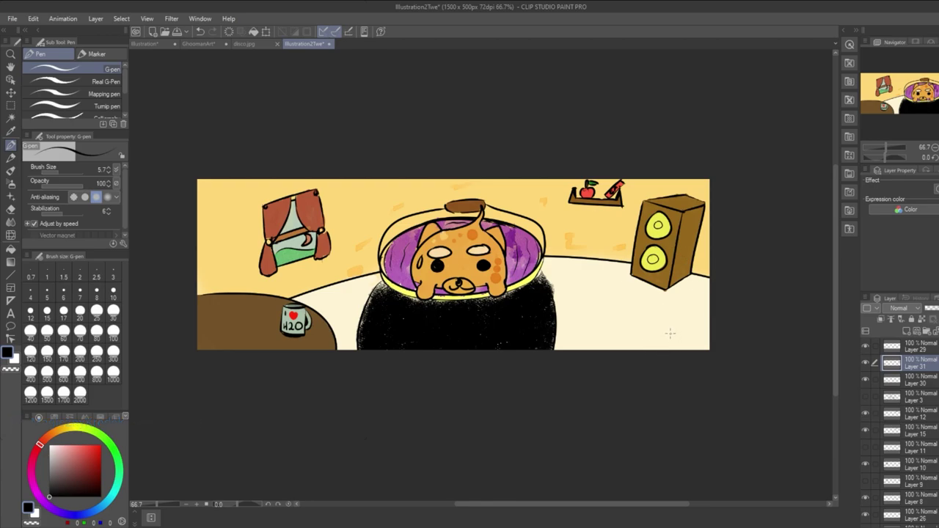
scroll(671, 337, "up", 1)
scroll(671, 335, "down", 1)
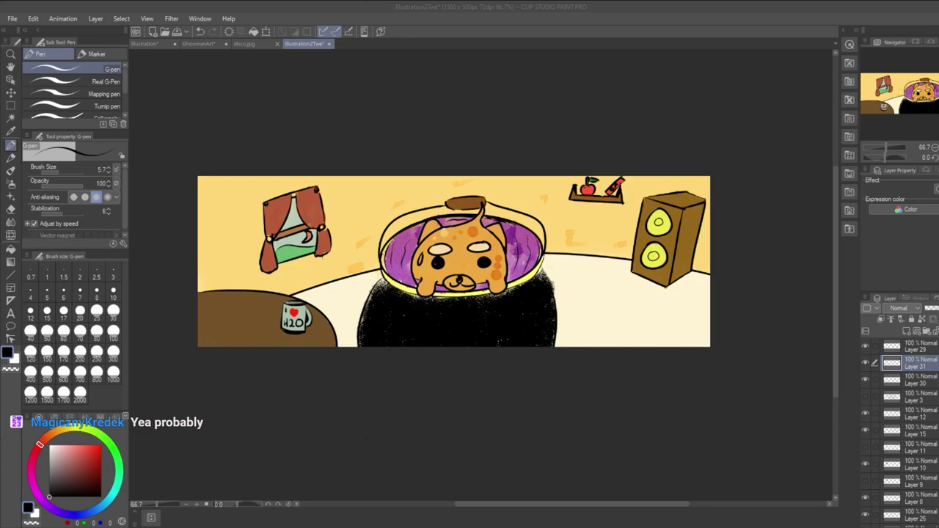
scroll(900, 429, "down", 6)
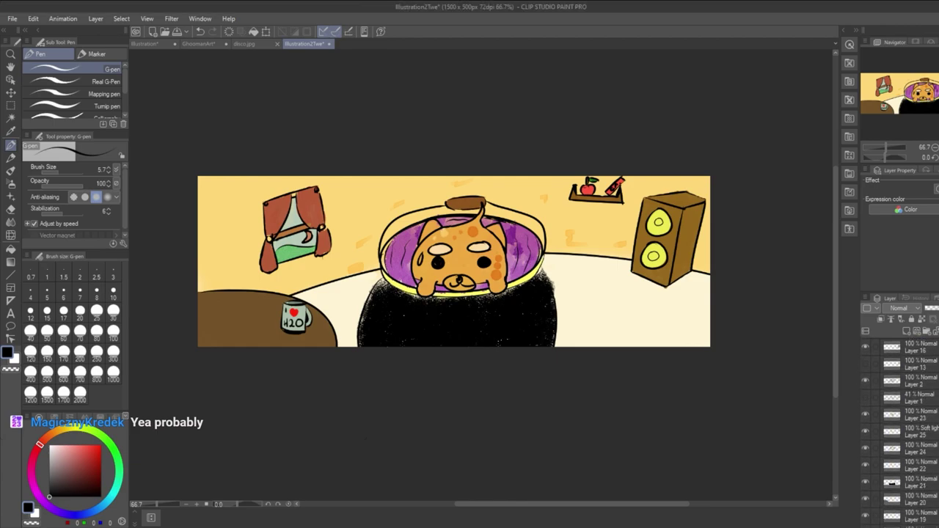
scroll(899, 429, "up", 6)
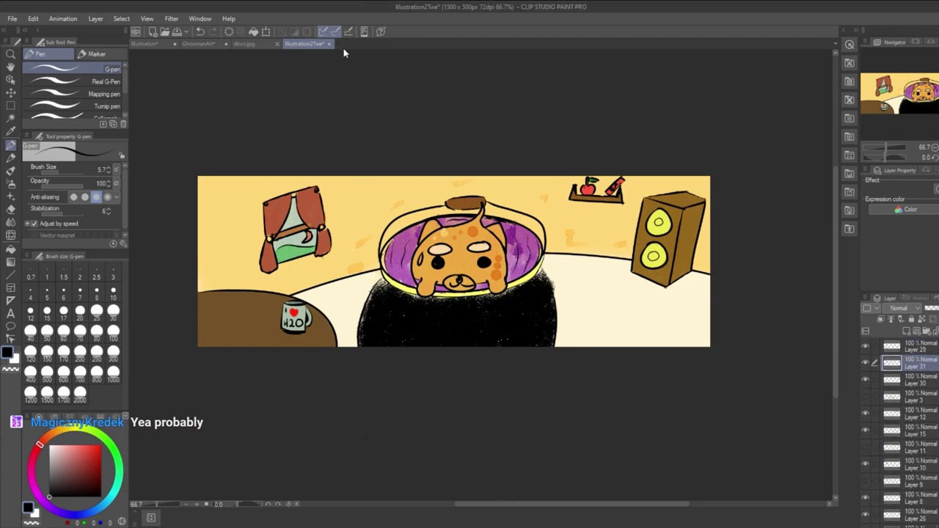
Switch to the GhoomanArt document and draw a curved bracket joining the "Twitter Banner" and "Art: Gwardo" goals.
left_click(204, 44)
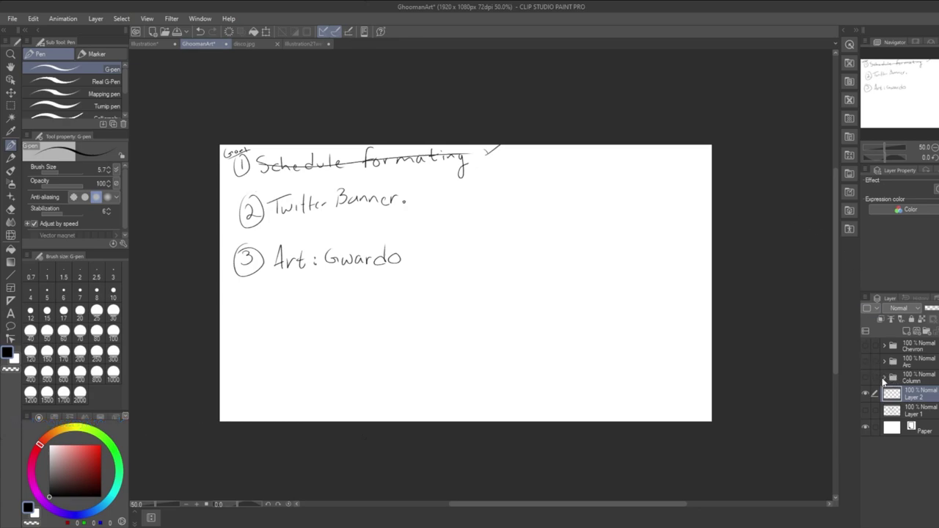
left_click_drag(419, 198, 415, 257)
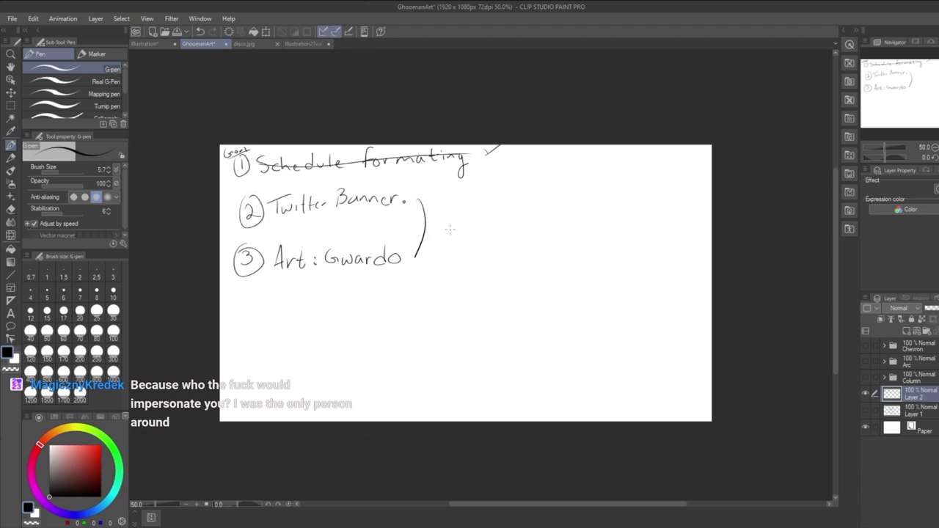
Preview the Column, Arc and Chevron schedule layouts one at a time, hiding each folder again.
left_click(884, 377)
left_click(866, 378)
left_click(866, 377)
left_click(884, 376)
left_click(883, 359)
left_click(865, 360)
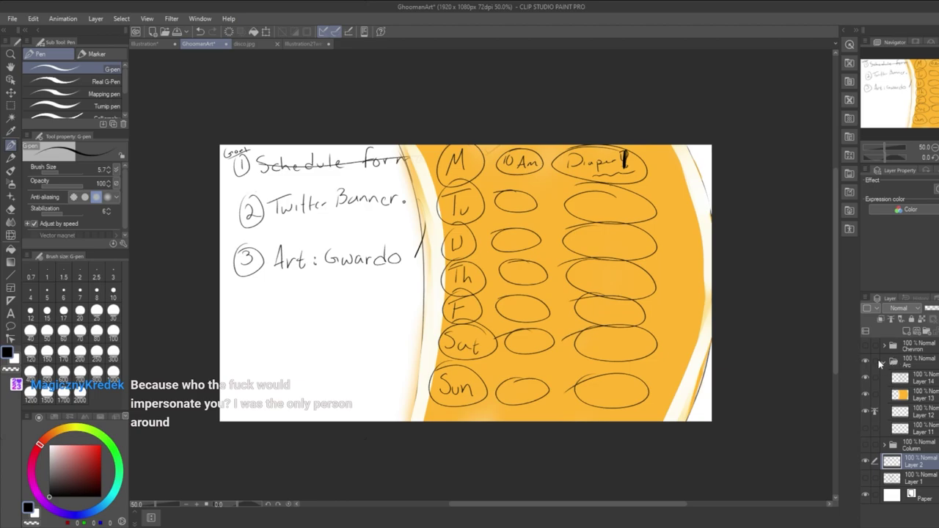
left_click(884, 360)
left_click(866, 359)
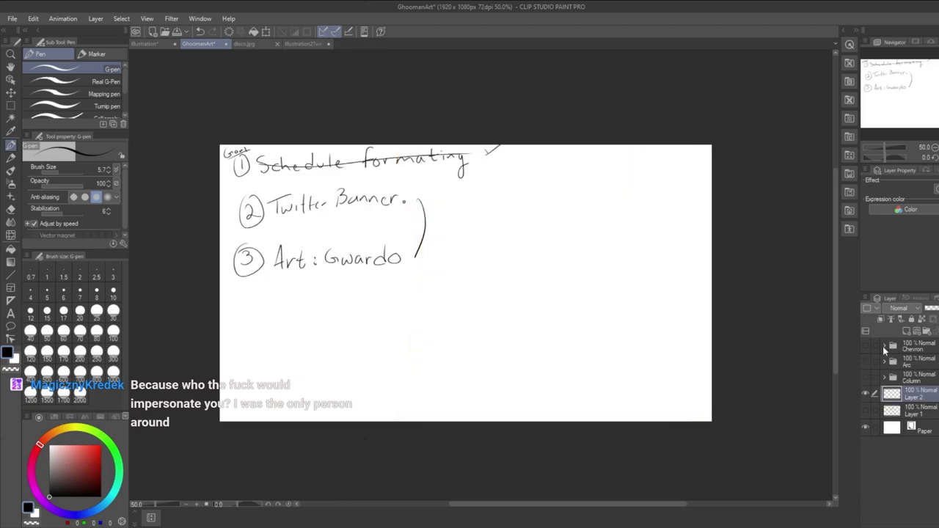
left_click(866, 345)
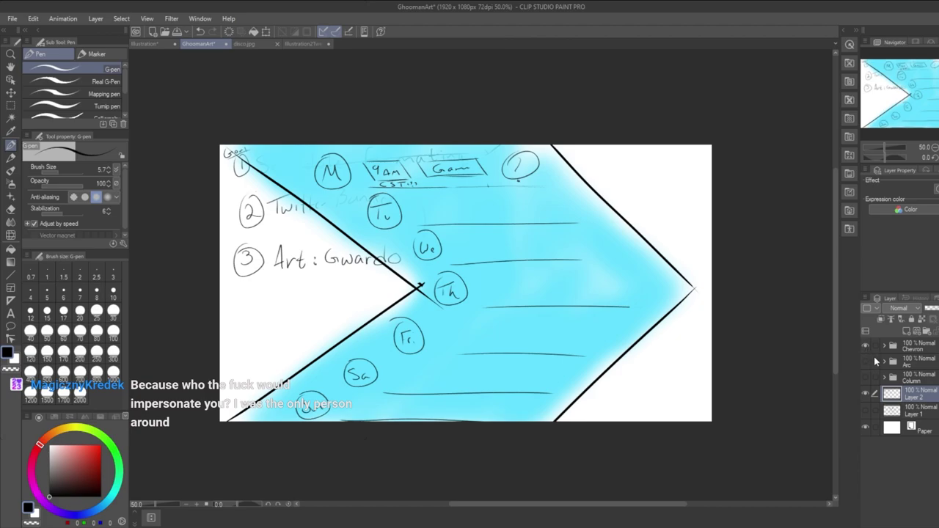
left_click(866, 345)
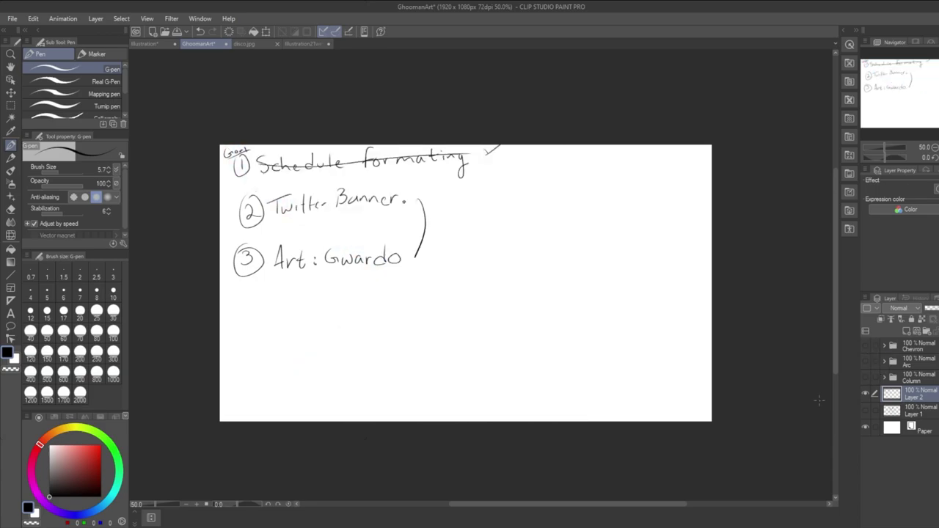
Return to the Illustration2Twe document and look over the room illustration at different zoom levels.
left_click(306, 44)
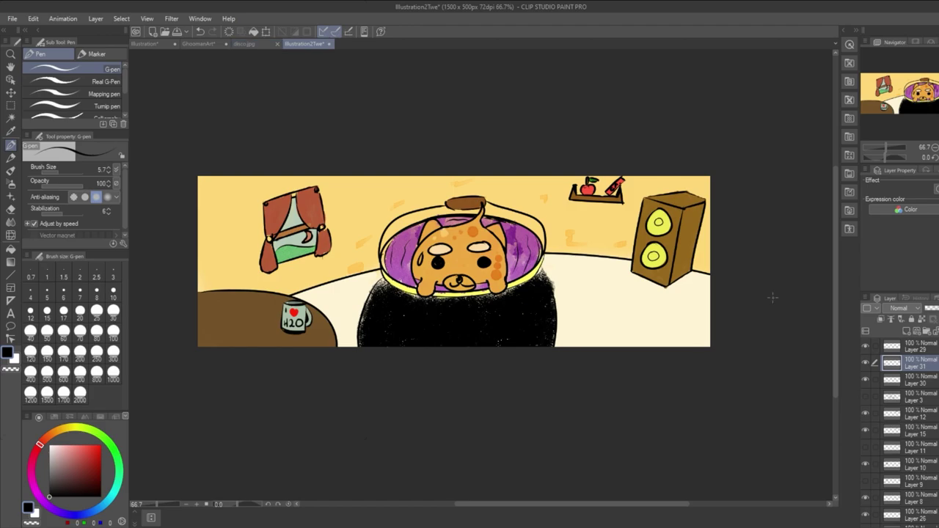
scroll(659, 270, "up", 1)
scroll(644, 279, "down", 2)
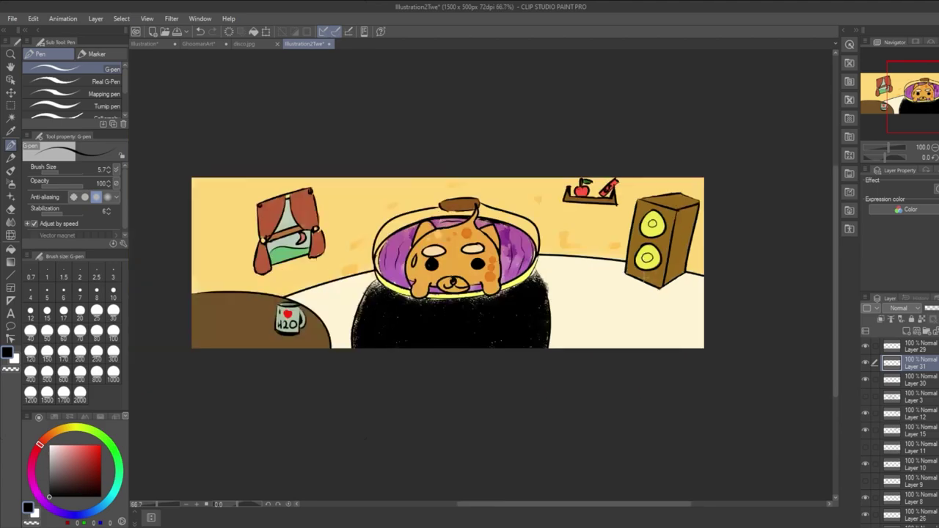
key("ctrl+plus")
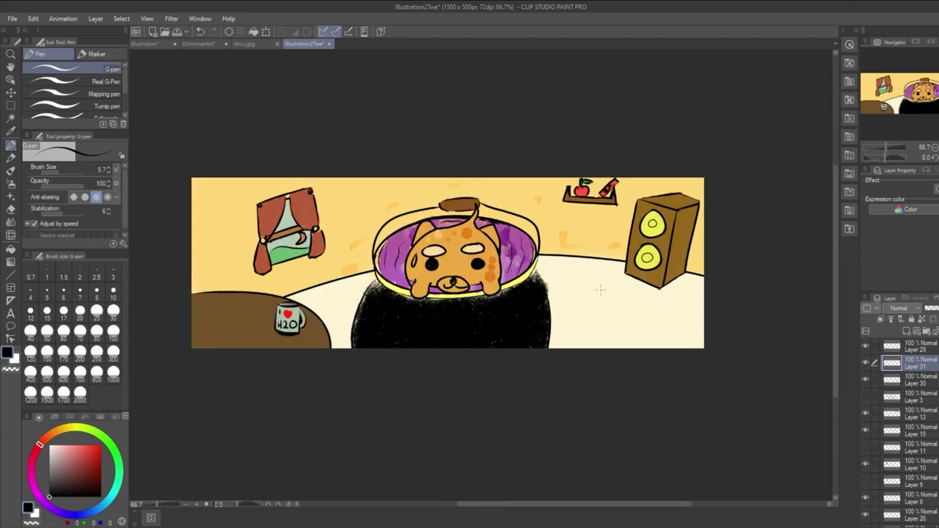
key("ctrl+plus")
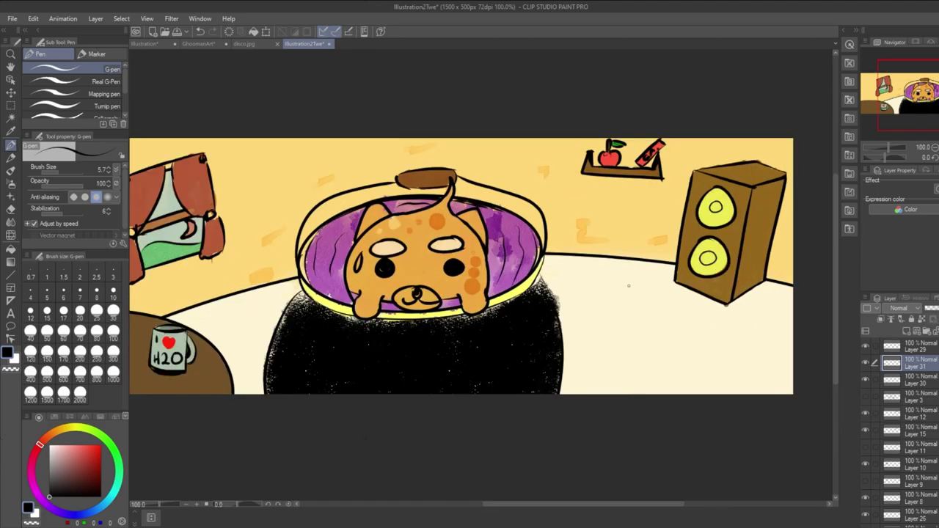
key("ctrl+minus")
key("ctrl+minus")
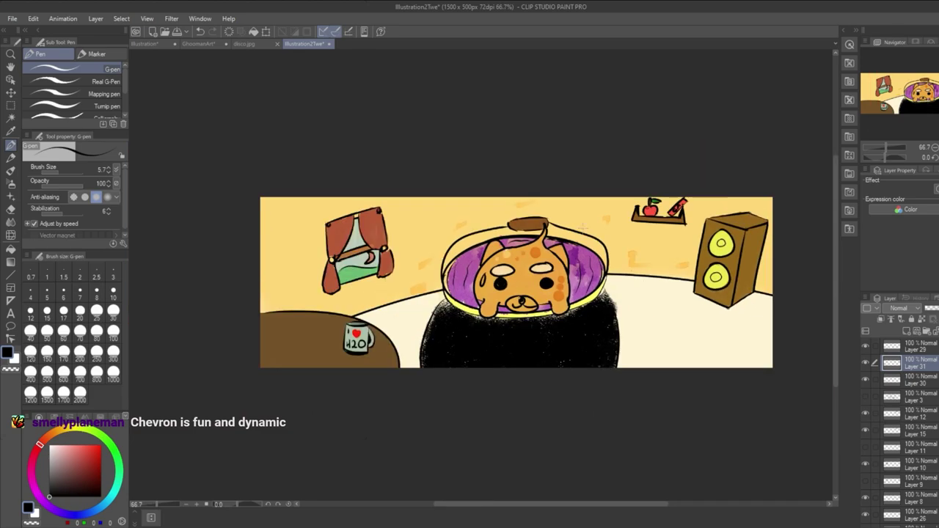
Switch to the GhoomanArt document, compare the Chevron, Arc and Column layouts, and leave the Chevron folder visible.
left_click(246, 45)
left_click(212, 45)
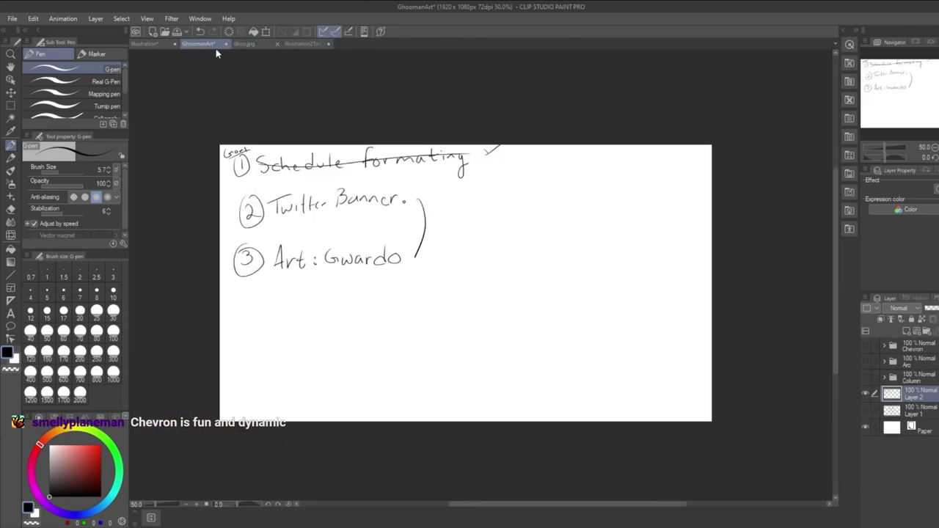
left_click(866, 344)
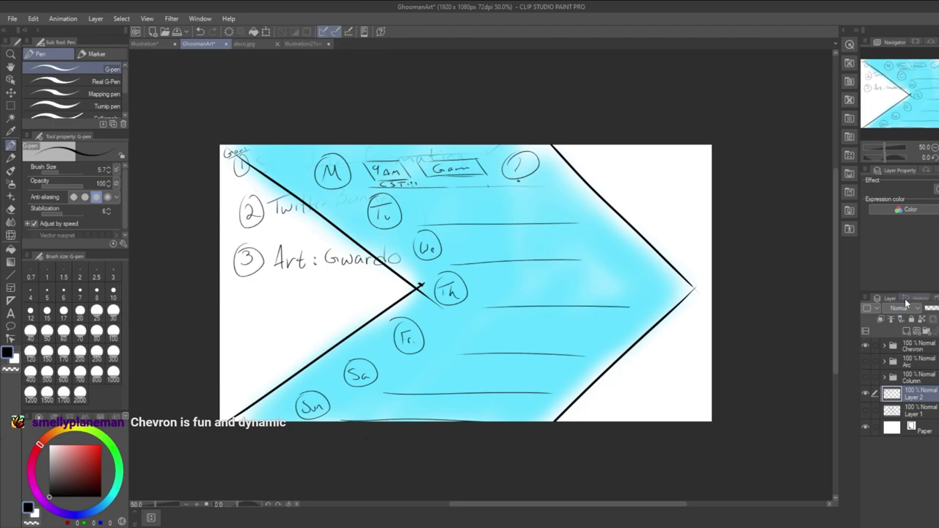
left_click(866, 346)
left_click(866, 359)
left_click(866, 359)
left_click(866, 375)
left_click(866, 376)
left_click(865, 346)
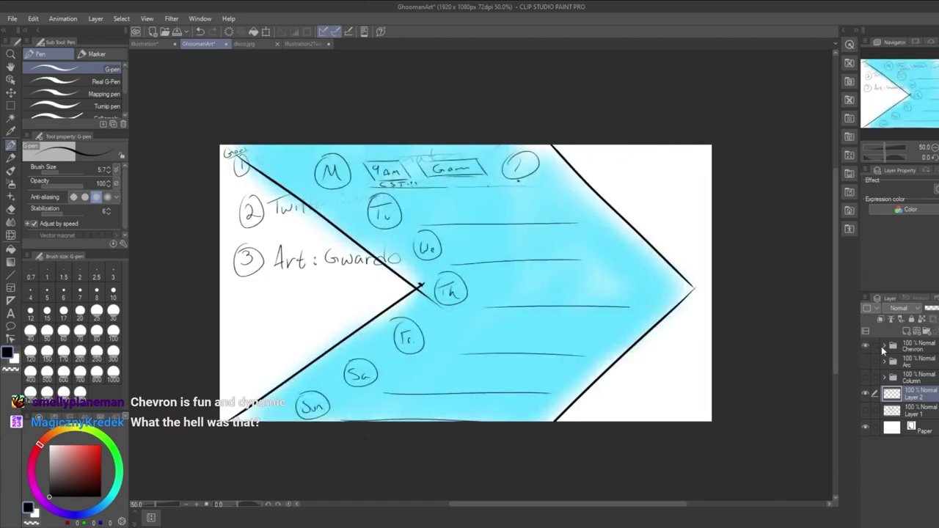
left_click(883, 345)
left_click(883, 345)
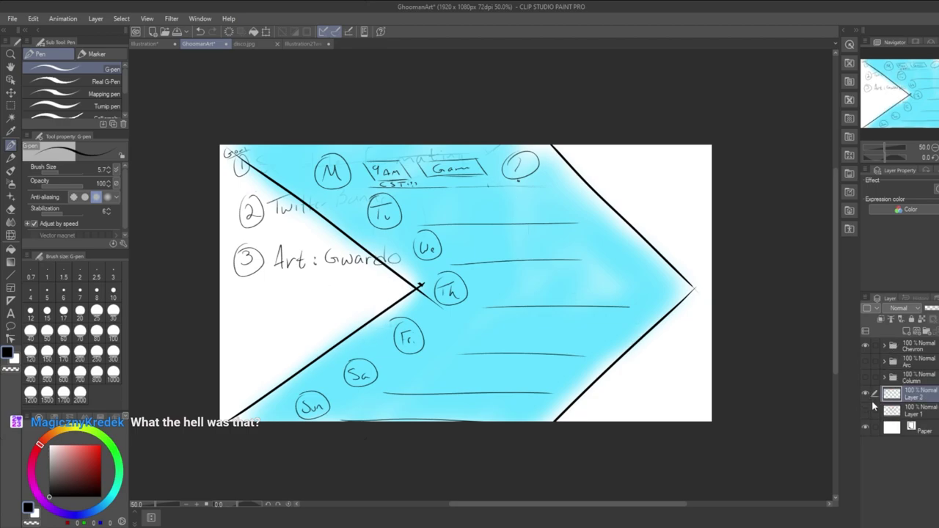
Show the Column folder's disco image behind the chevron schedule, hiding Layer 16 and the 30 % layer.
left_click(883, 345)
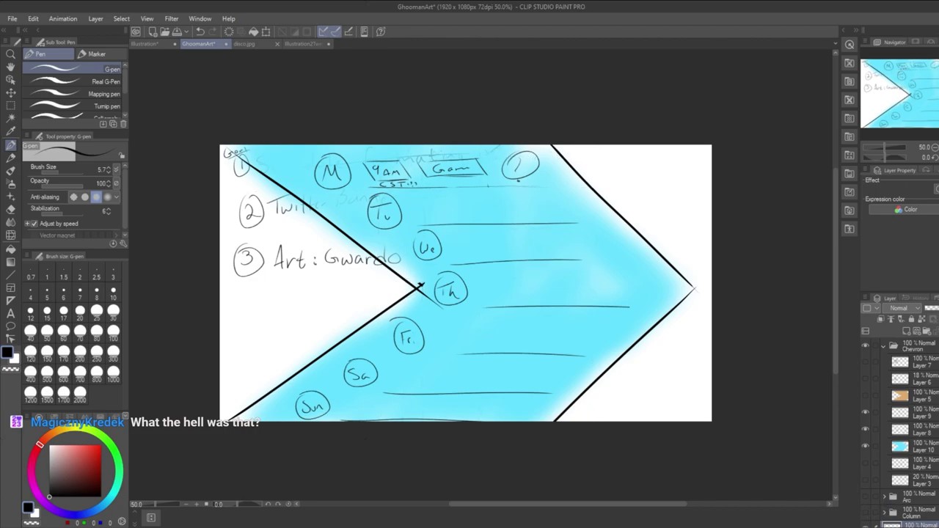
scroll(873, 506, "down", 2)
left_click(883, 469)
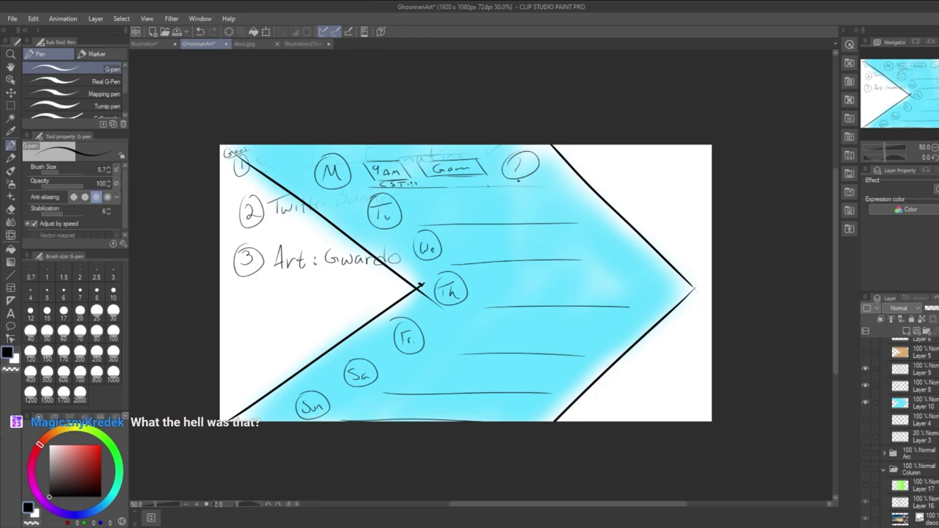
scroll(899, 433, "down", 3)
left_click(866, 402)
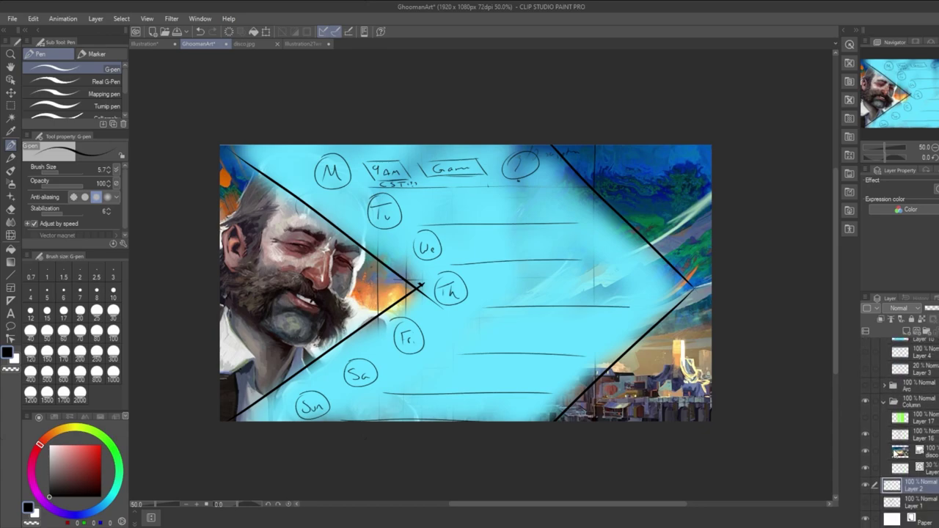
left_click(866, 438)
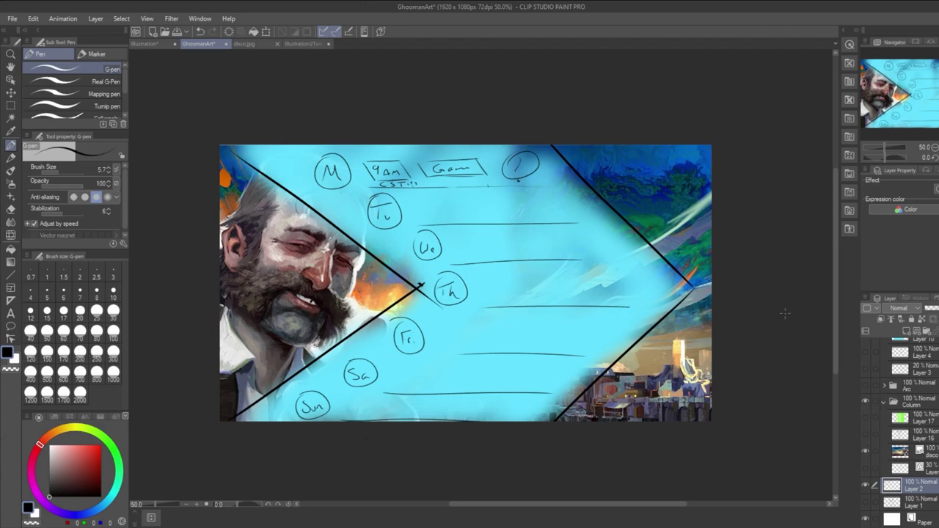
Switch from the chevron schedule to the Illustration2Twe document and examine the dog-in-basket banner as a whole and up close.
mouse_move(836, 320)
left_mouse_down()
mouse_move(837, 334)
mouse_move(840, 310)
left_mouse_up()
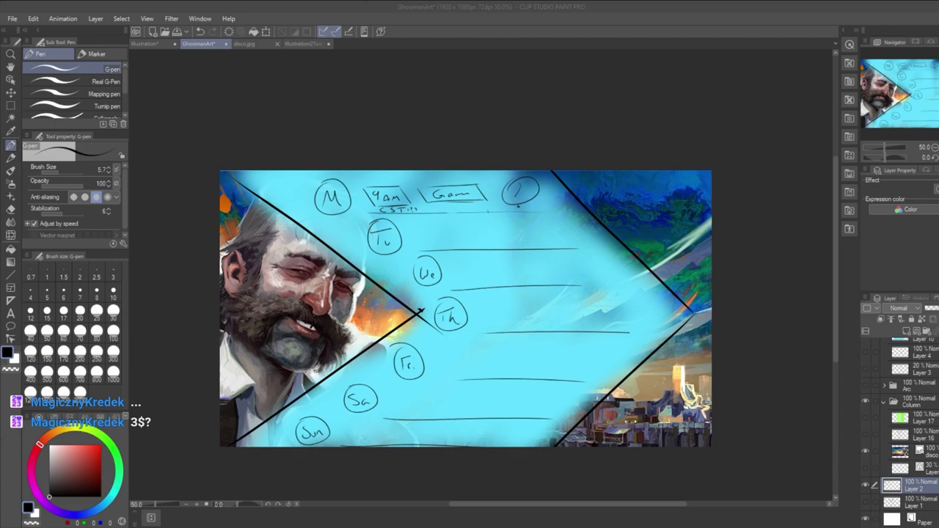
left_click(304, 43)
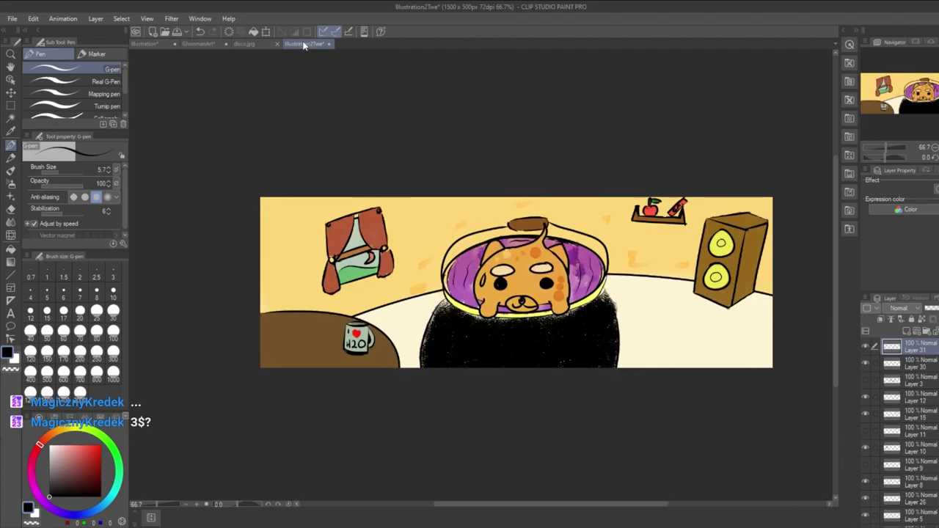
scroll(594, 272, "up", 1)
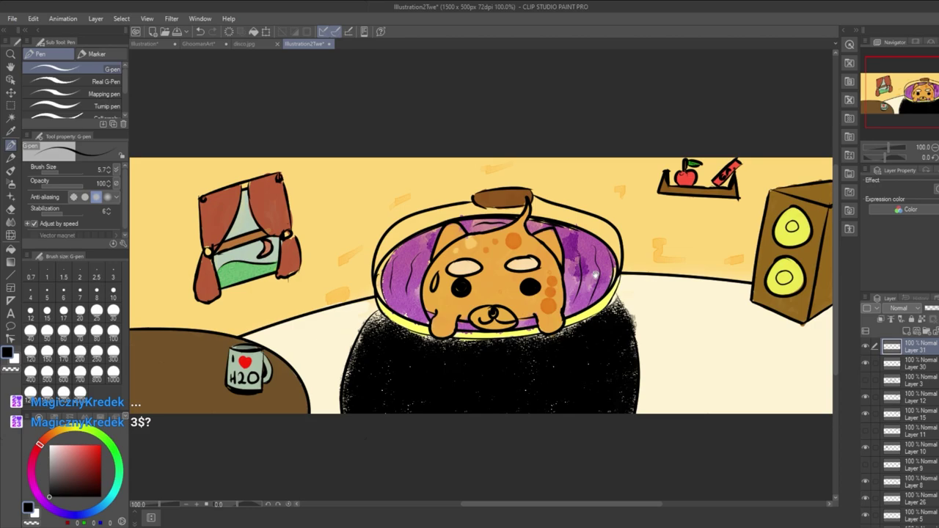
left_click_drag(598, 275, 618, 291)
scroll(618, 291, "down", 1)
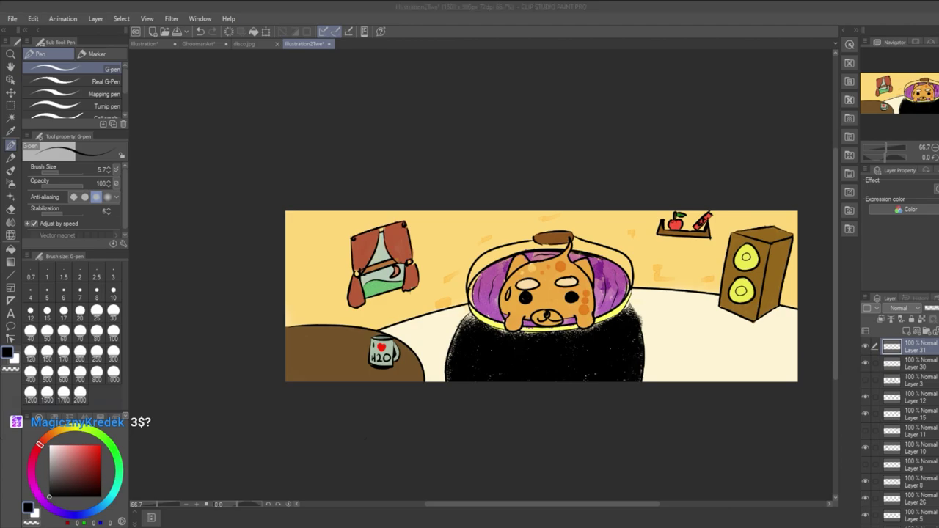
left_click(624, 247)
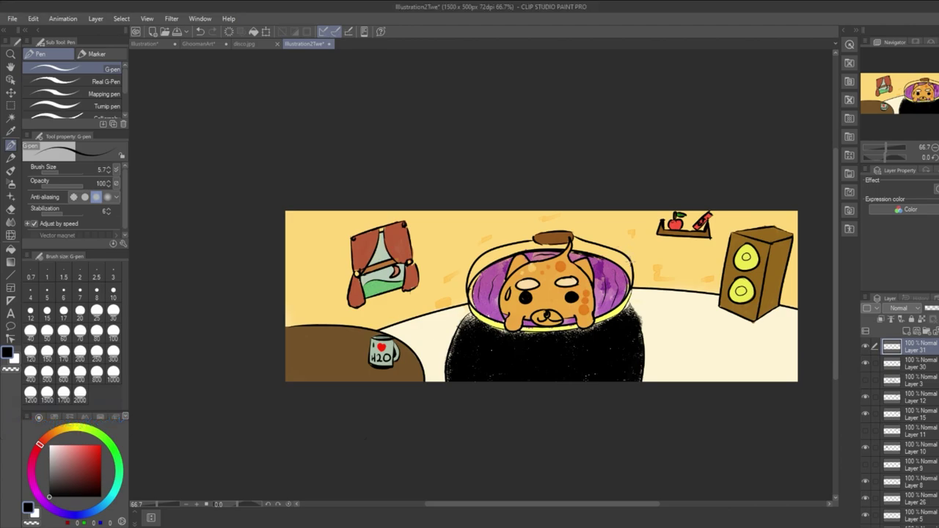
scroll(625, 263, "up", 1)
left_click_drag(619, 264, 612, 267)
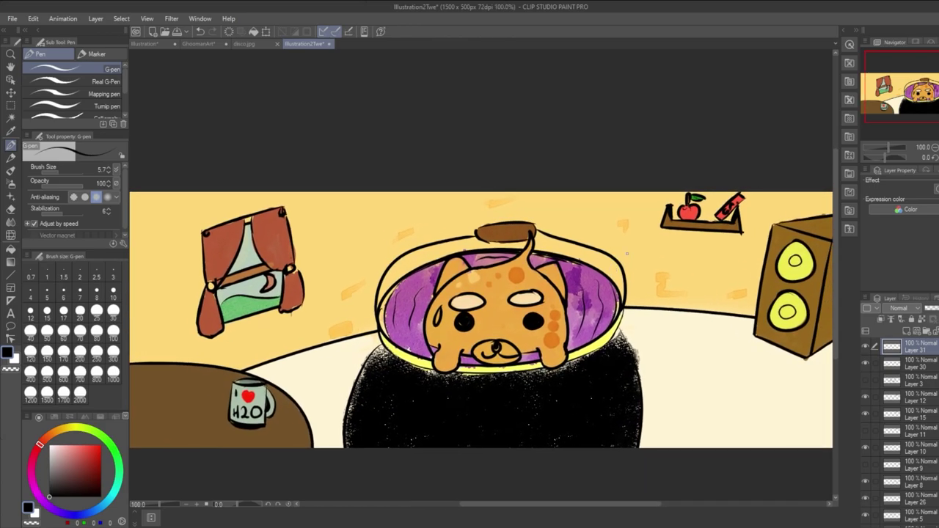